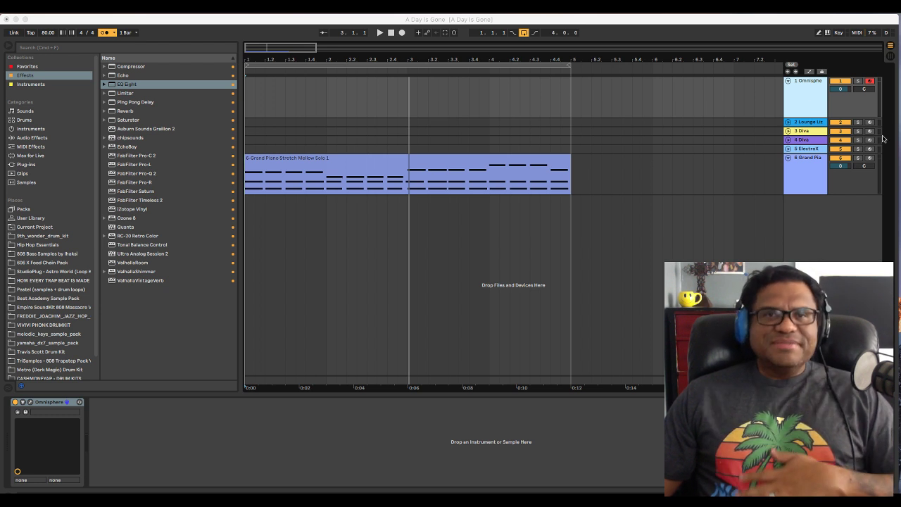
# Play back the Grand Piano clip from the start of the arrangement with the system volume lowered, and stop playback.
pyautogui.click(504, 21)
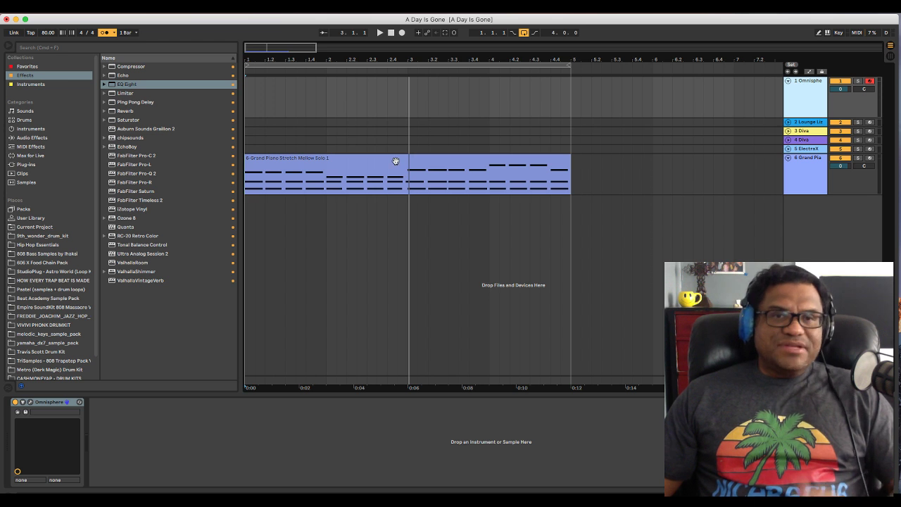
pyautogui.click(392, 33)
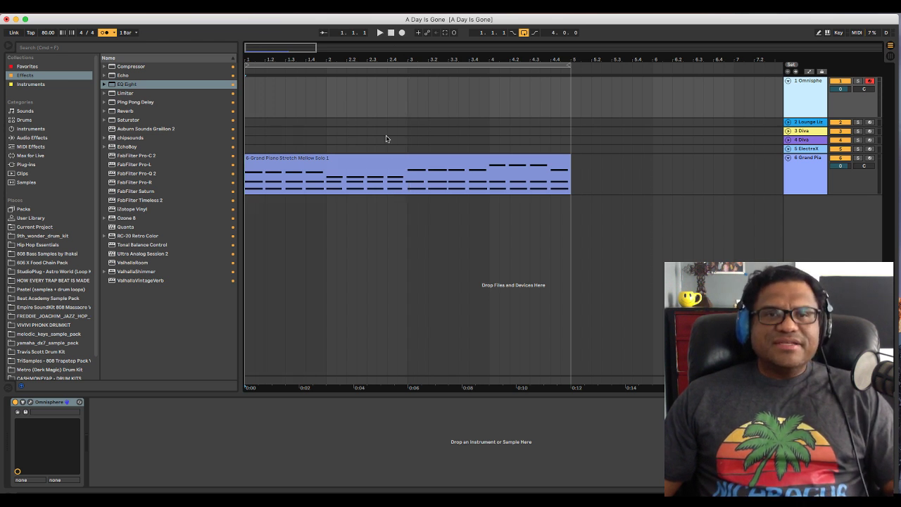
pyautogui.click(340, 169)
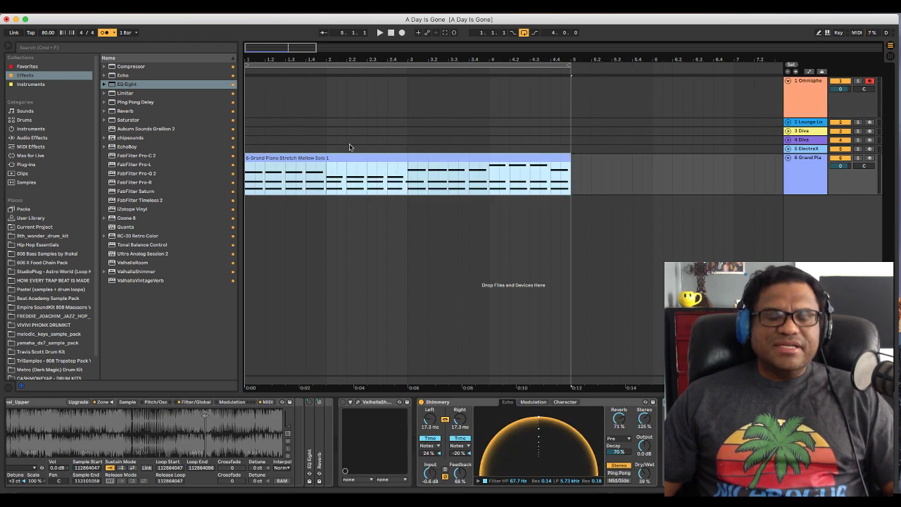
pyautogui.click(391, 36)
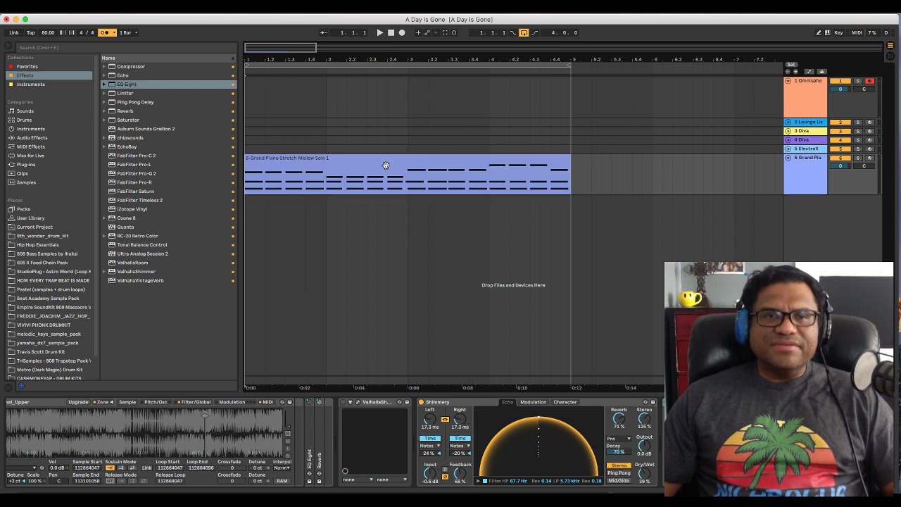
pyautogui.click(319, 164)
pyautogui.press('space')
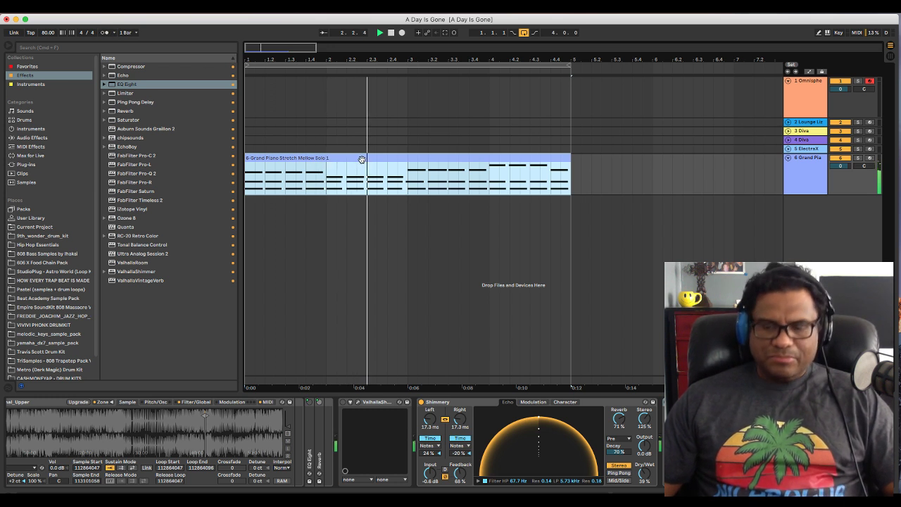
pyautogui.press('XF86AudioLowerVolume')
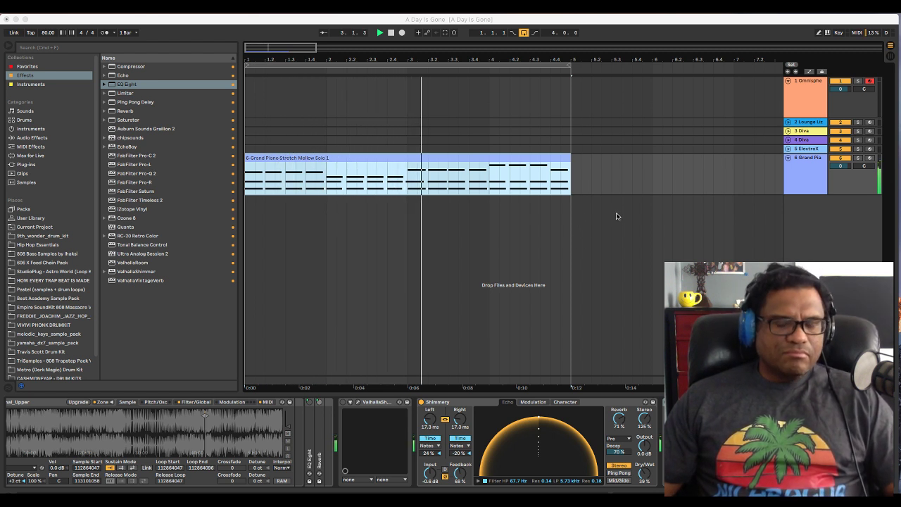
pyautogui.press('XF86AudioLowerVolume')
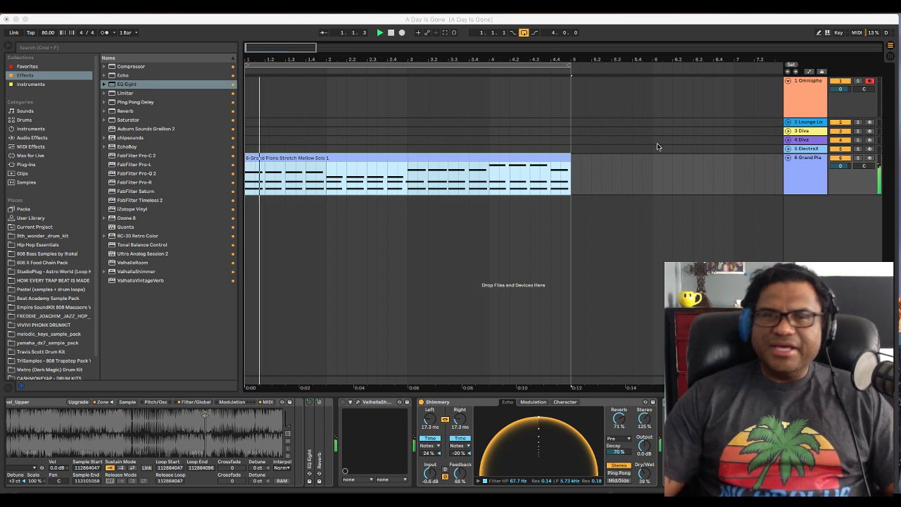
pyautogui.click(659, 218)
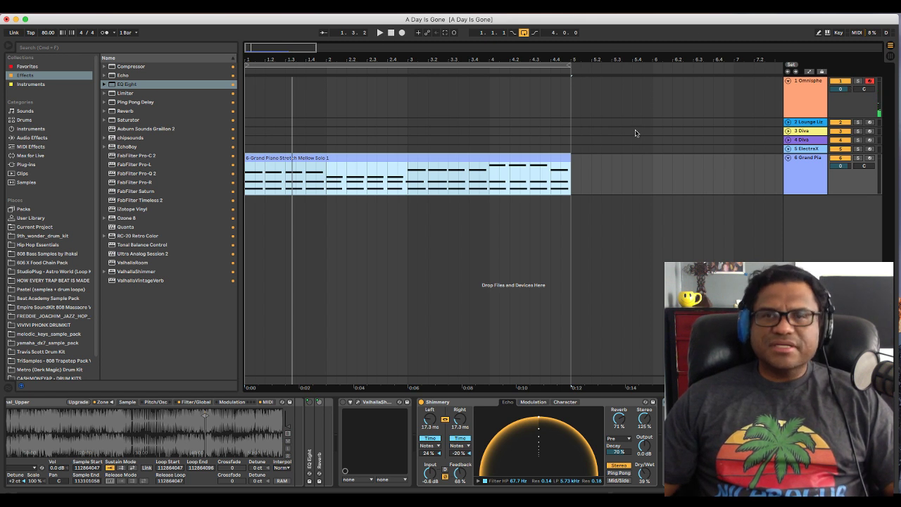
# Move the Grand Piano track above the Omnisphere track and check the flute patch loaded in Omnisphere.
pyautogui.click(801, 80)
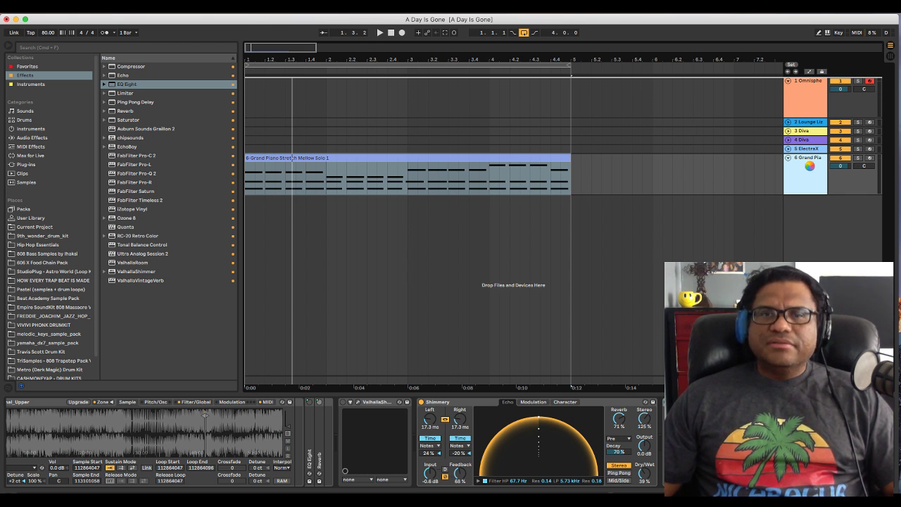
pyautogui.click(810, 123)
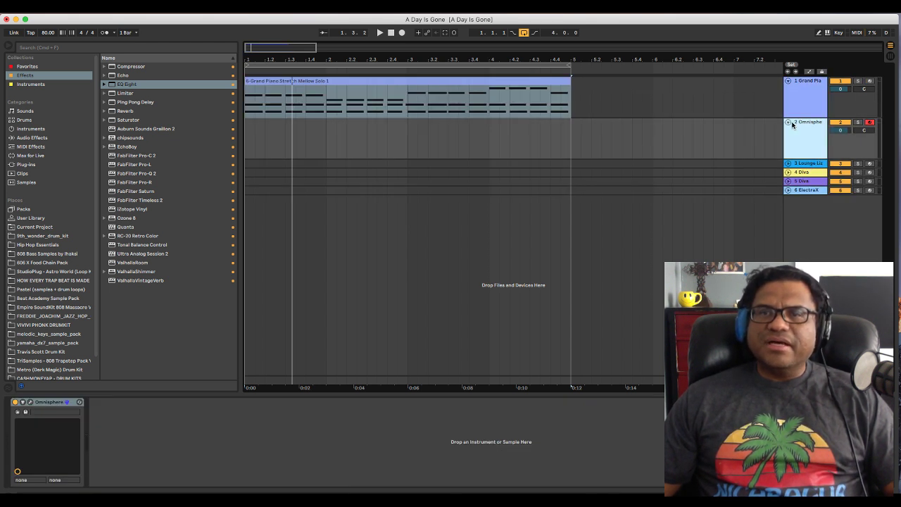
pyautogui.click(787, 123)
pyautogui.click(787, 123)
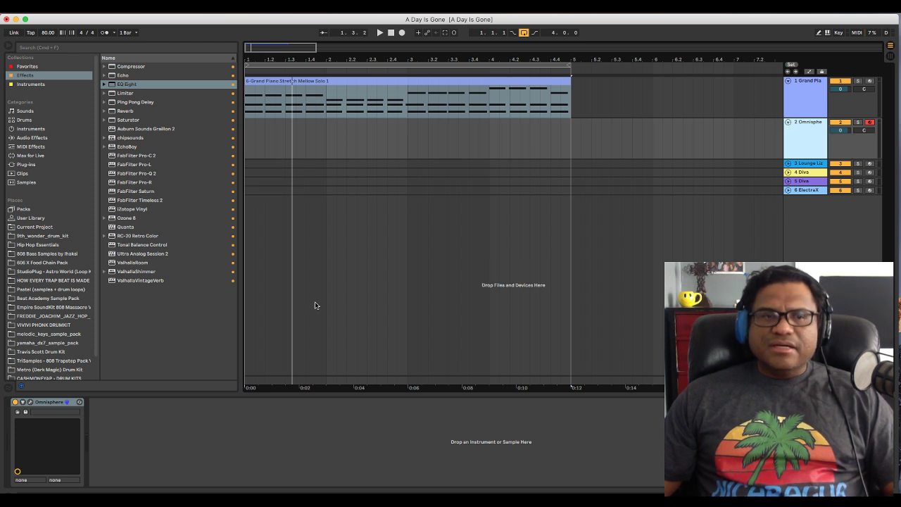
pyautogui.click(30, 402)
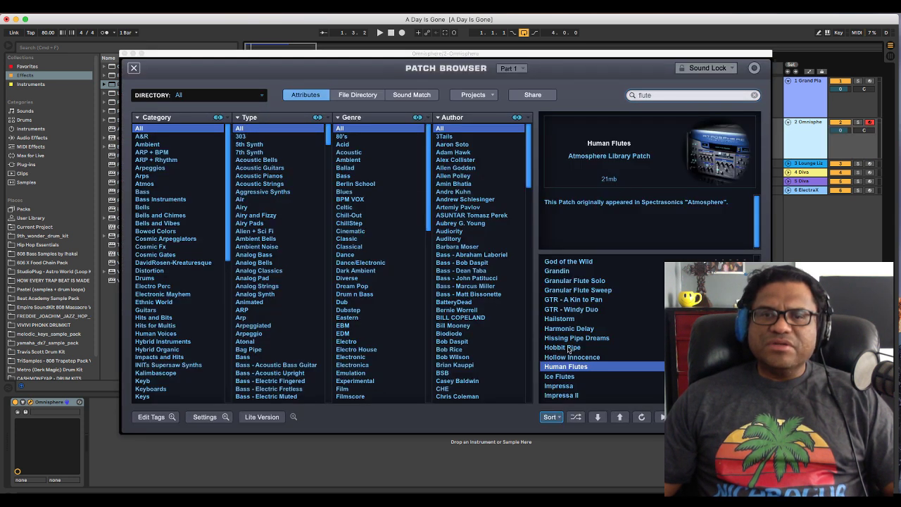
pyautogui.click(124, 55)
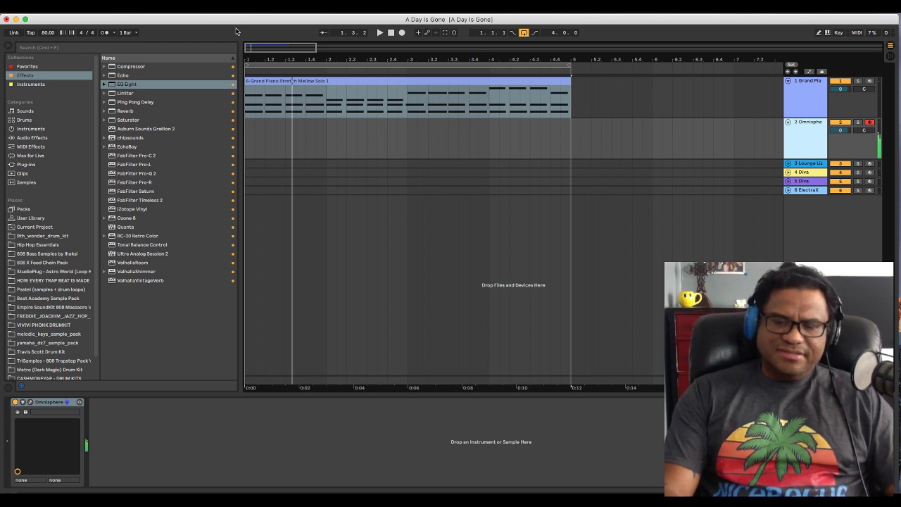
# Save the Live Set under the new name "A Day Gone [Dm]" in the A Day Is Gone Project folder.
pyautogui.click(53, 6)
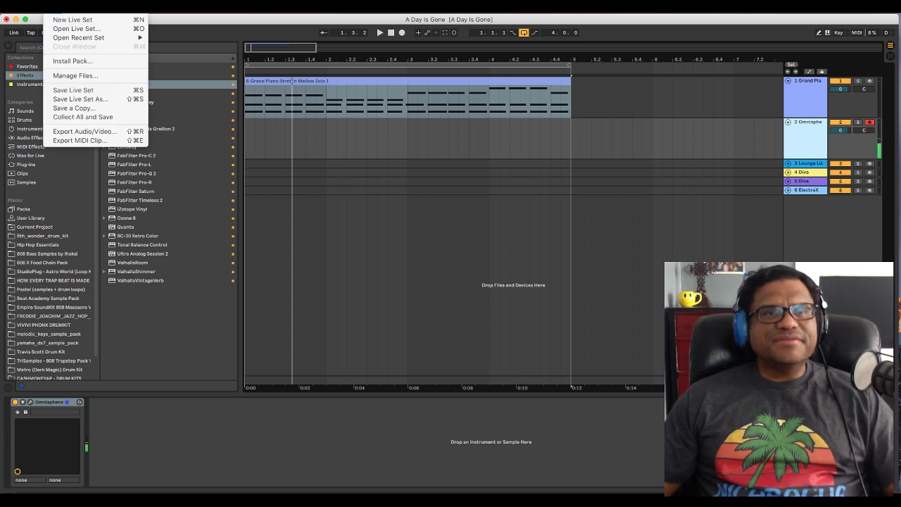
pyautogui.click(85, 100)
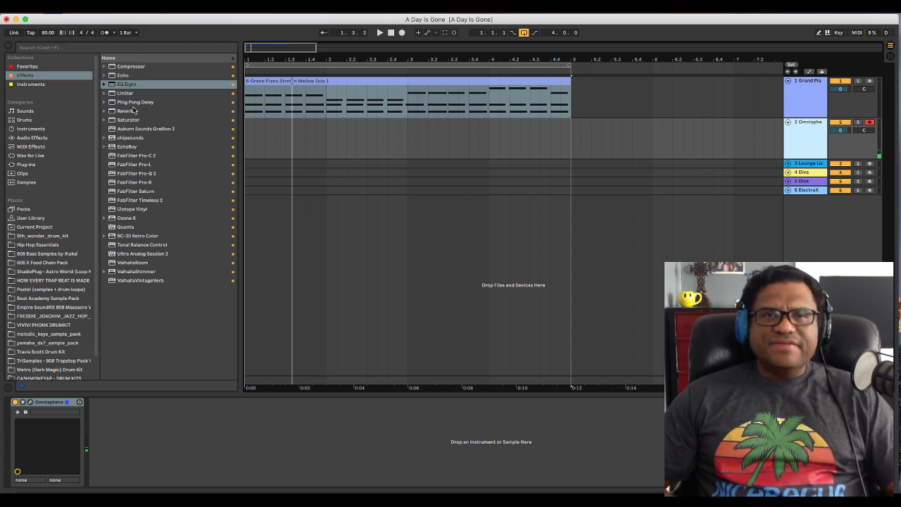
pyautogui.press('Right')
pyautogui.press('BackSpace')
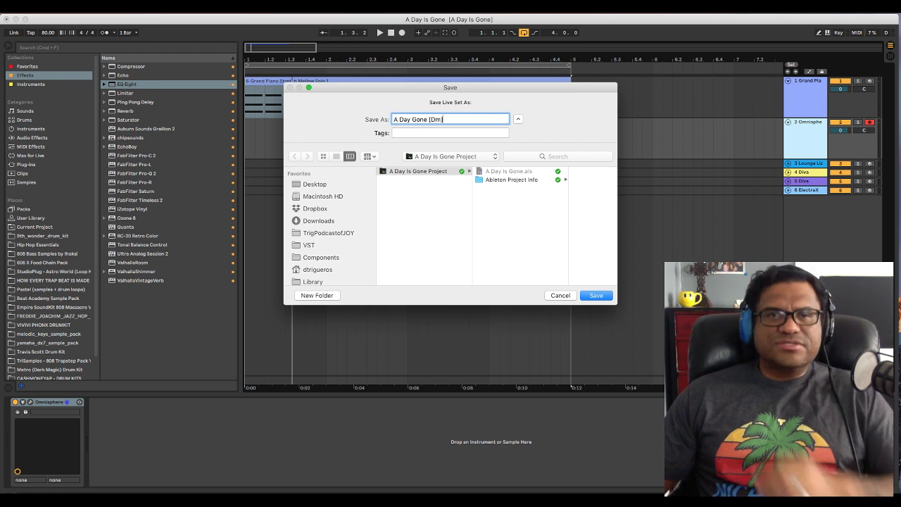
pyautogui.click(595, 297)
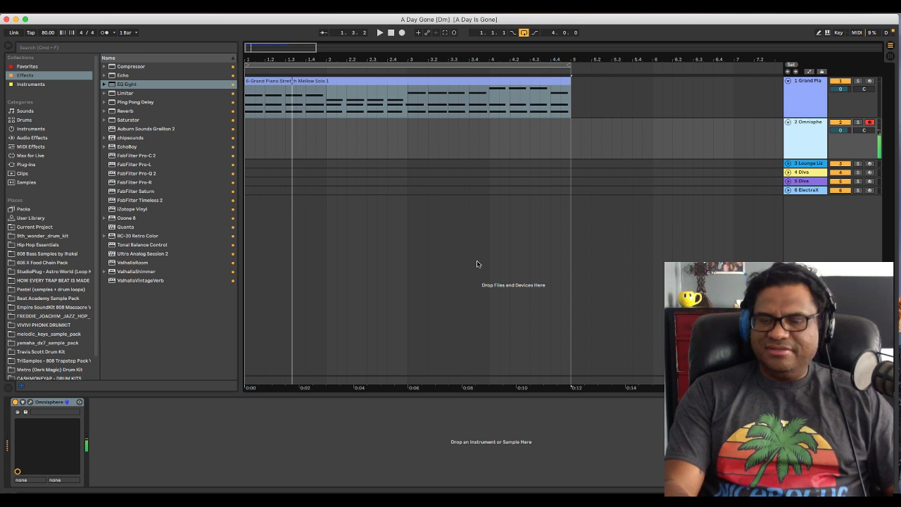
# Record a four-bar melody on the Omnisphere track from the start of the arrangement, over the Grand Piano clip.
pyautogui.press('super+a')
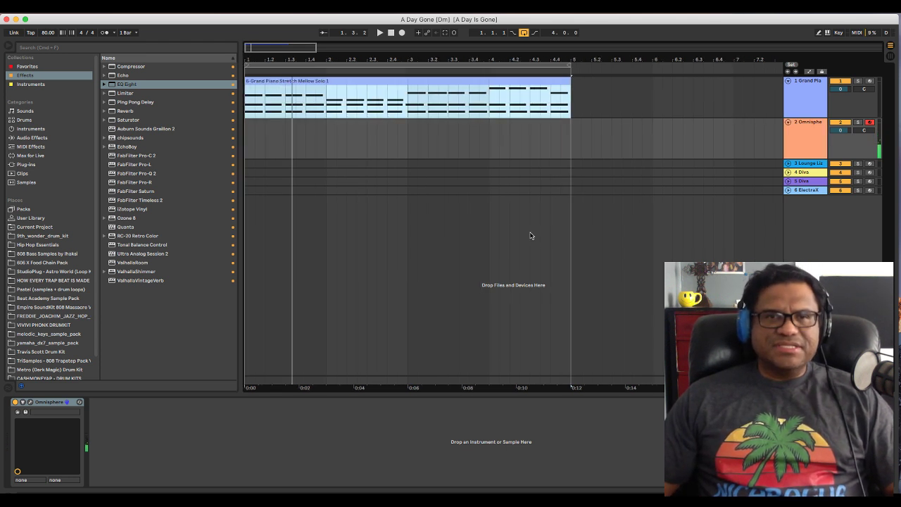
pyautogui.click(390, 33)
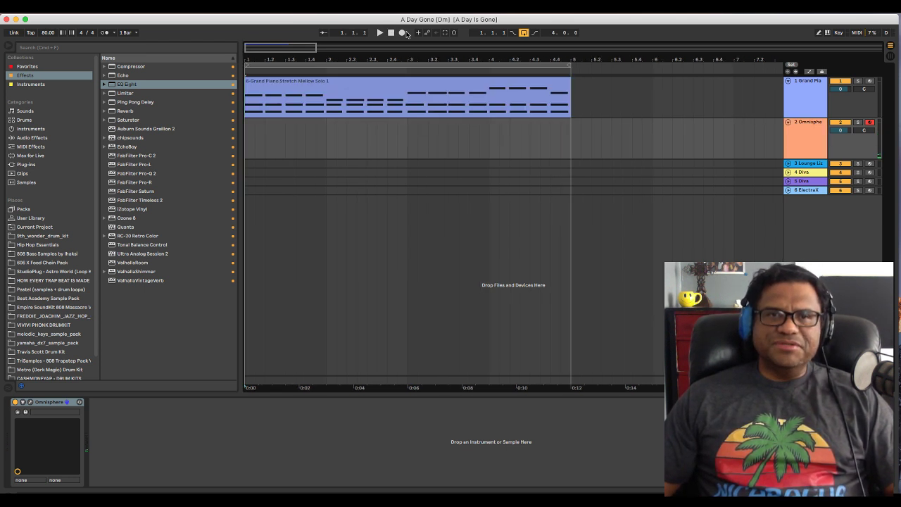
pyautogui.click(402, 33)
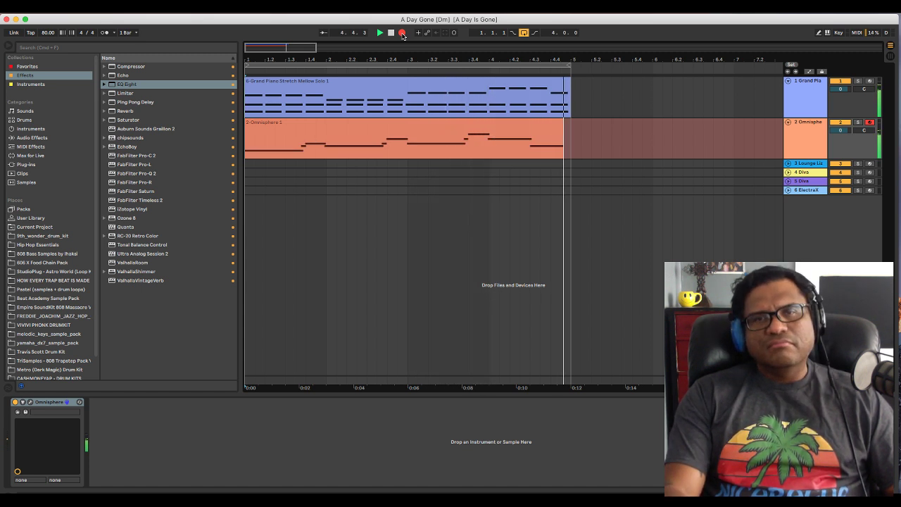
pyautogui.click(402, 32)
pyautogui.press('space')
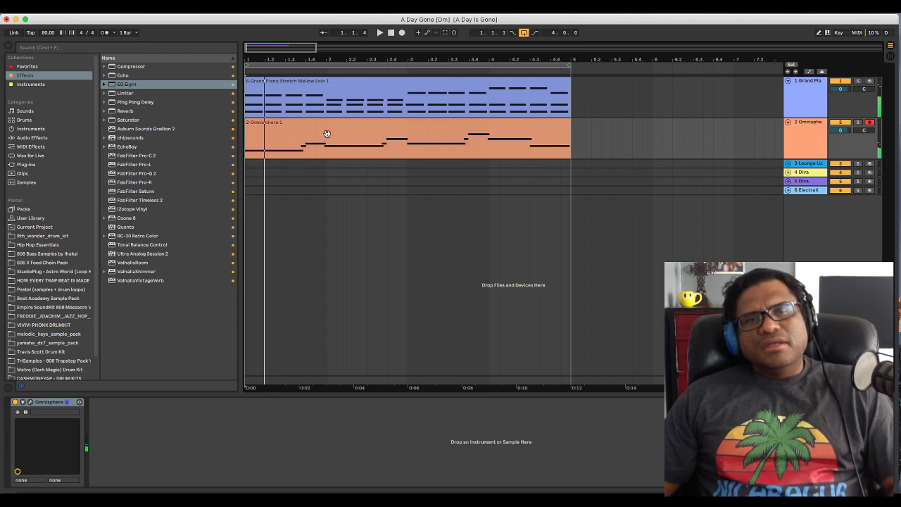
# Duplicate the Grand Piano clip directly after the original, from bar 5.
pyautogui.click(339, 131)
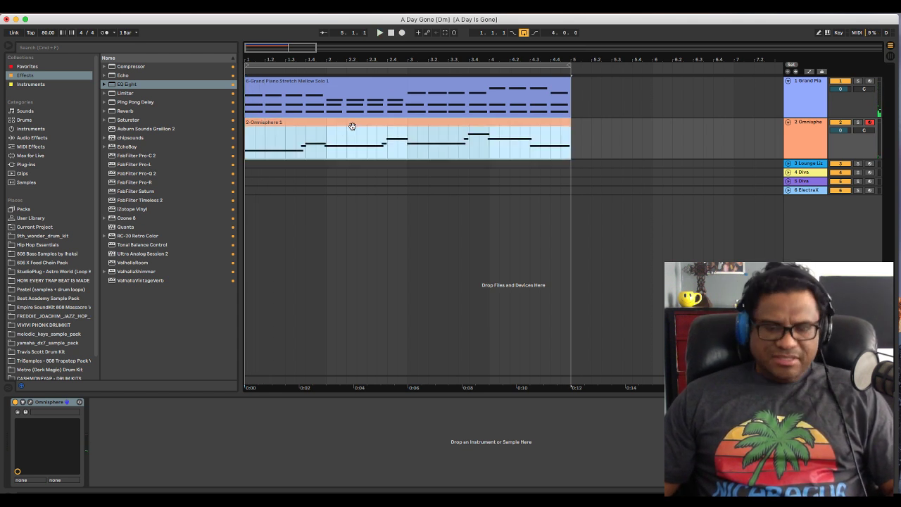
pyautogui.click(461, 102)
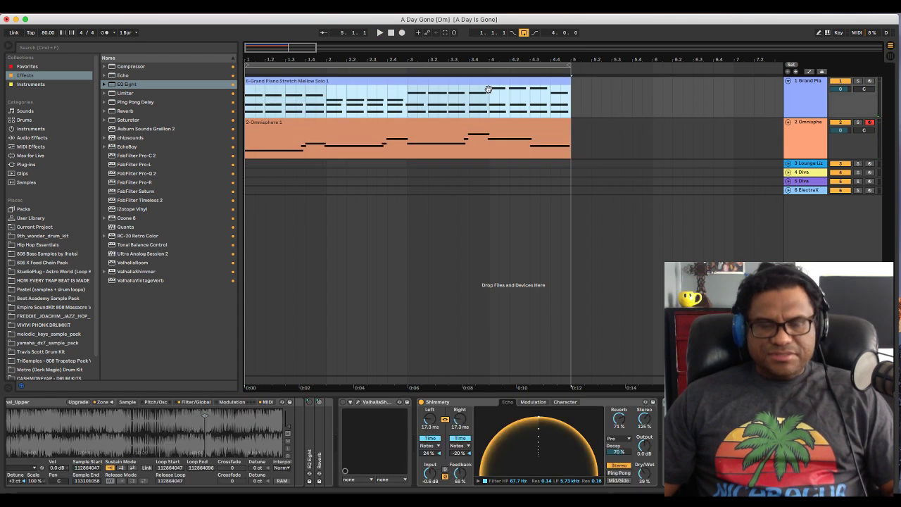
pyautogui.press('super+d')
# Extend the arrangement loop to eight bars across both Grand Piano clips, and set the insert point at bar 5 on the Omnisphere track.
pyautogui.click(350, 128)
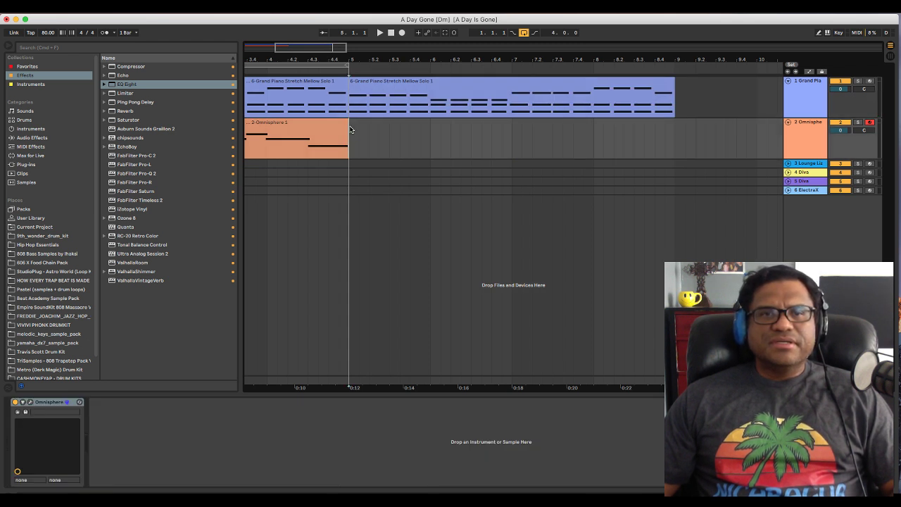
pyautogui.press('super+a')
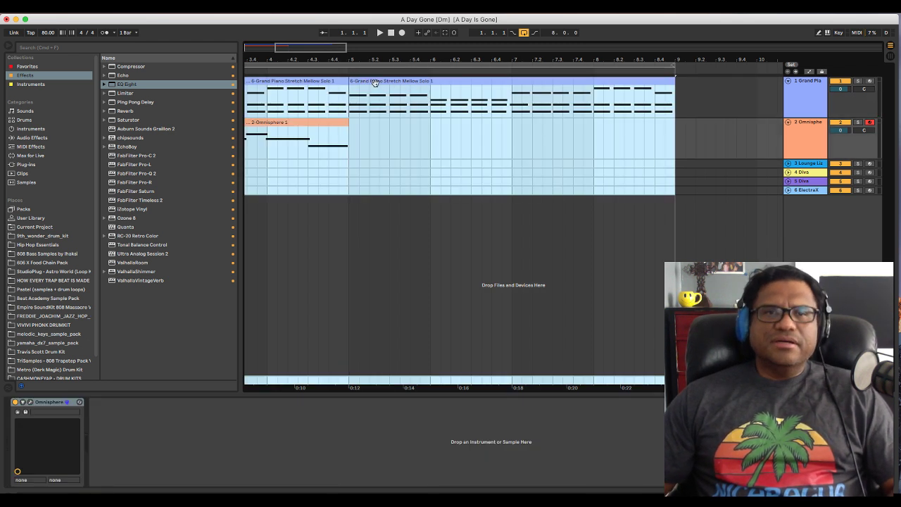
pyautogui.click(351, 153)
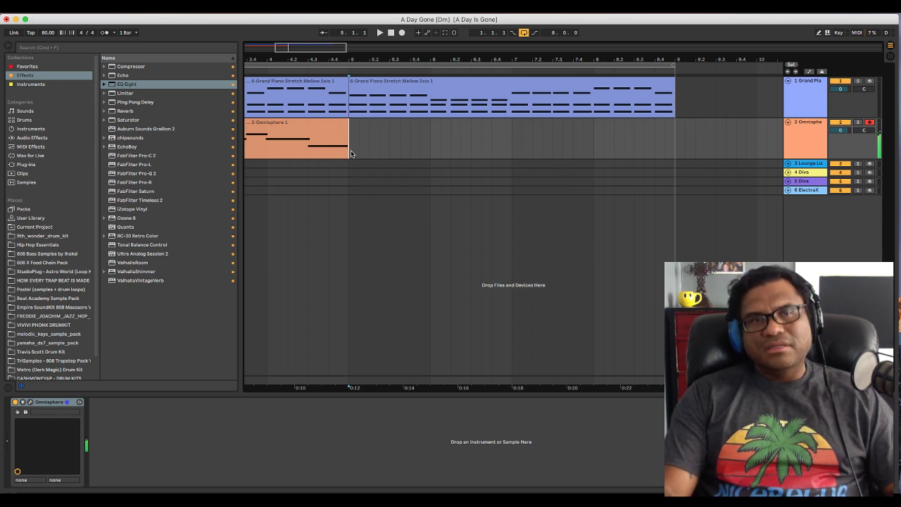
# Play the recorded Omnisphere melody with the piano from the start, with the full arrangement in view.
pyautogui.click(330, 136)
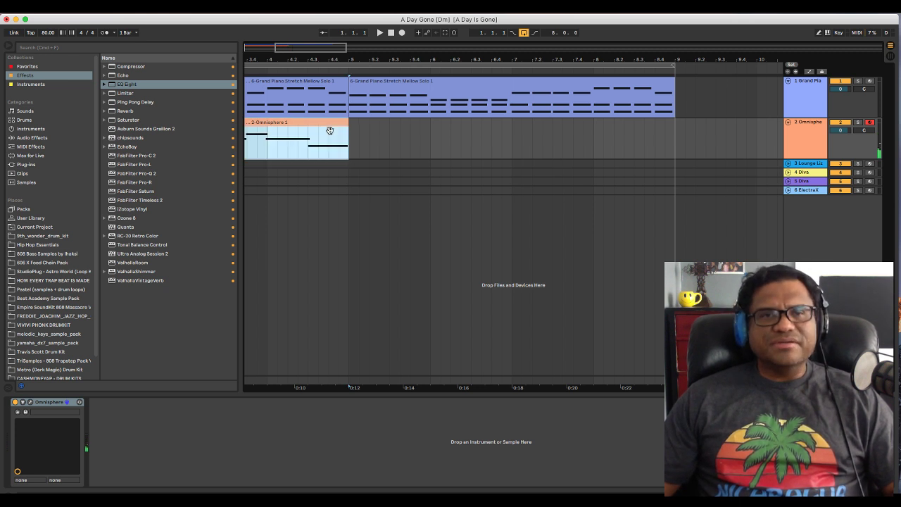
pyautogui.press('space')
pyautogui.hscroll(-10, 345, 127)
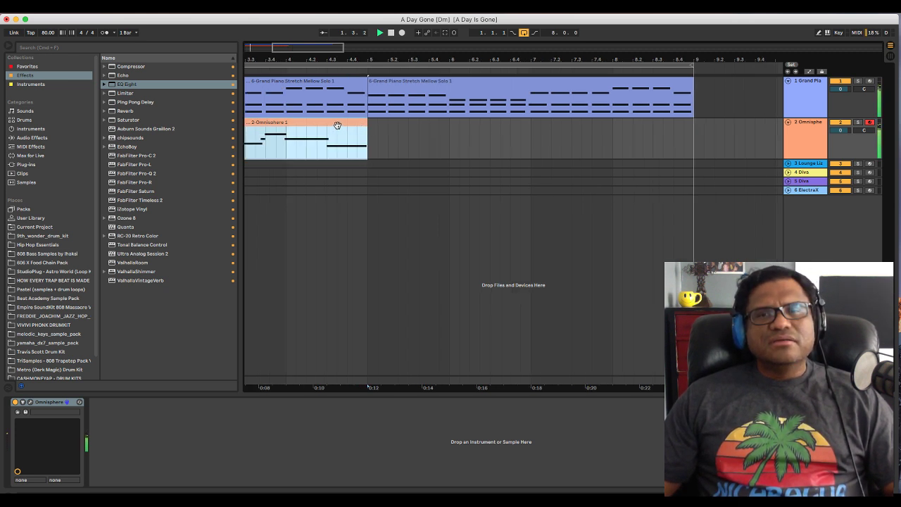
pyautogui.moveTo(486, 59); pyautogui.dragTo(485, 43)
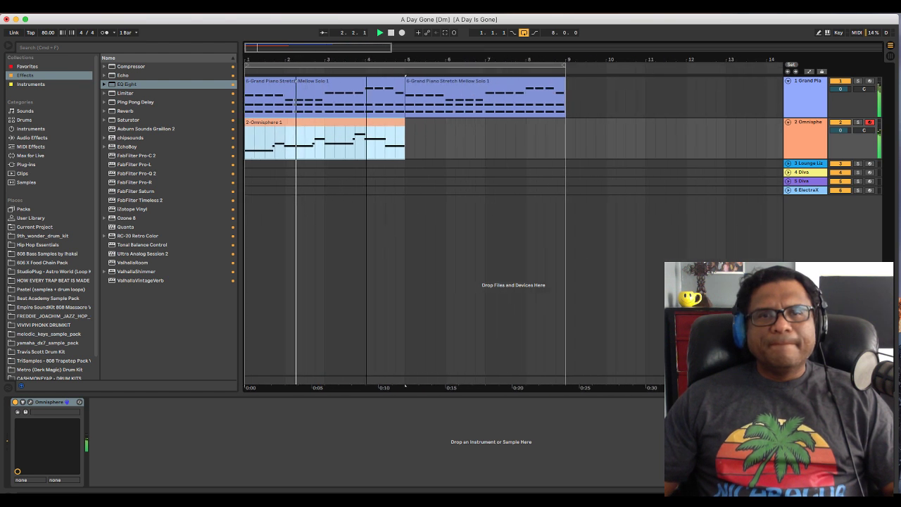
pyautogui.press('space')
# Examine the individual notes of the recorded Omnisphere melody clip while the arrangement plays.
pyautogui.doubleClick(296, 132)
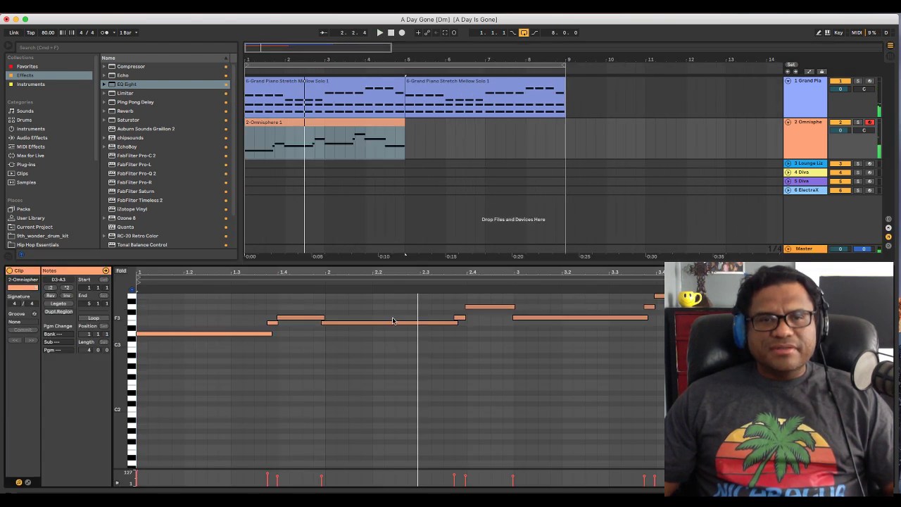
pyautogui.click(396, 322)
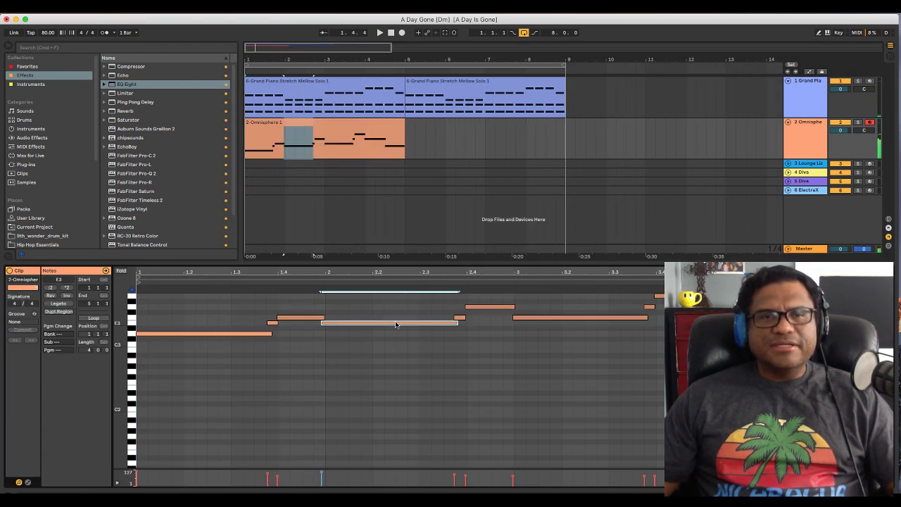
pyautogui.press('space')
pyautogui.press('super+a')
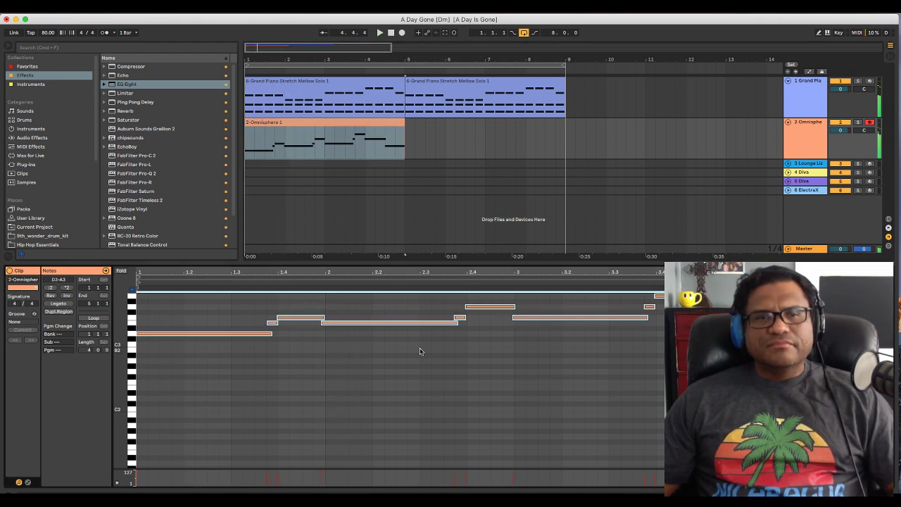
pyautogui.click(420, 351)
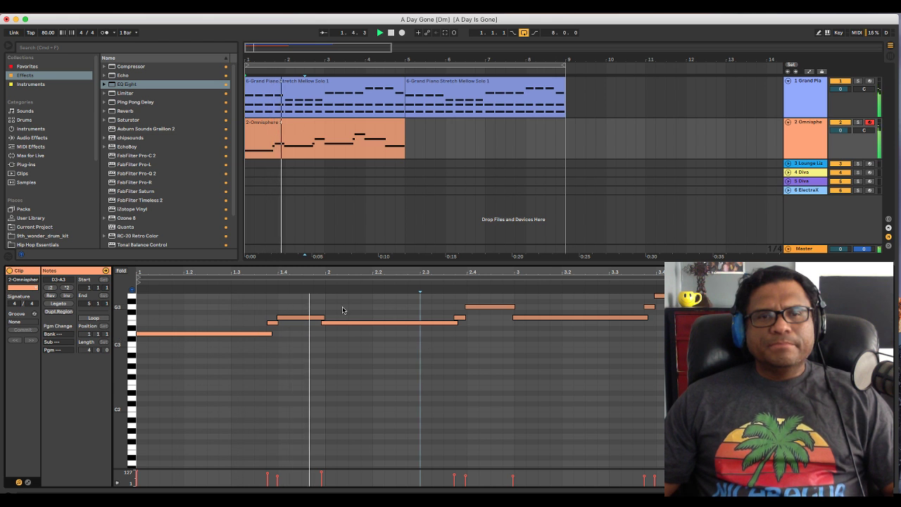
pyautogui.click(302, 317)
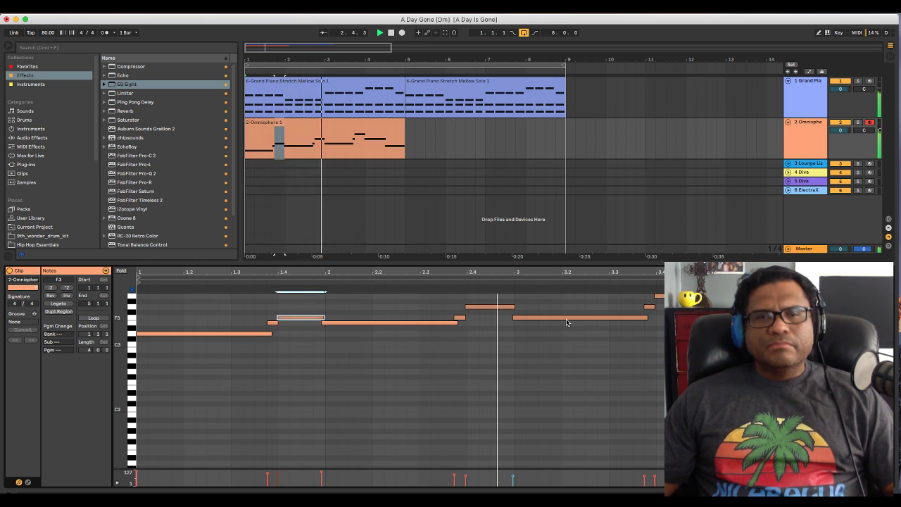
pyautogui.scroll(3, 568, 322)
pyautogui.click(569, 359)
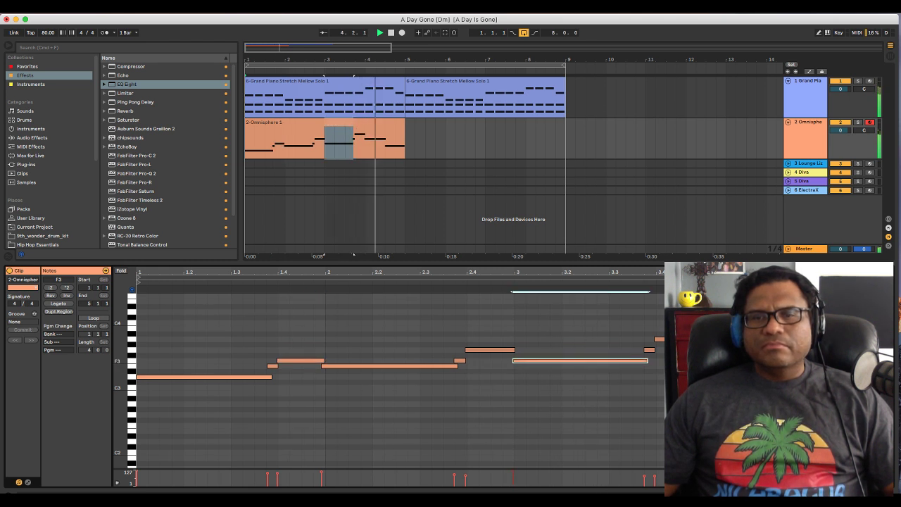
pyautogui.moveTo(658, 325); pyautogui.dragTo(642, 353)
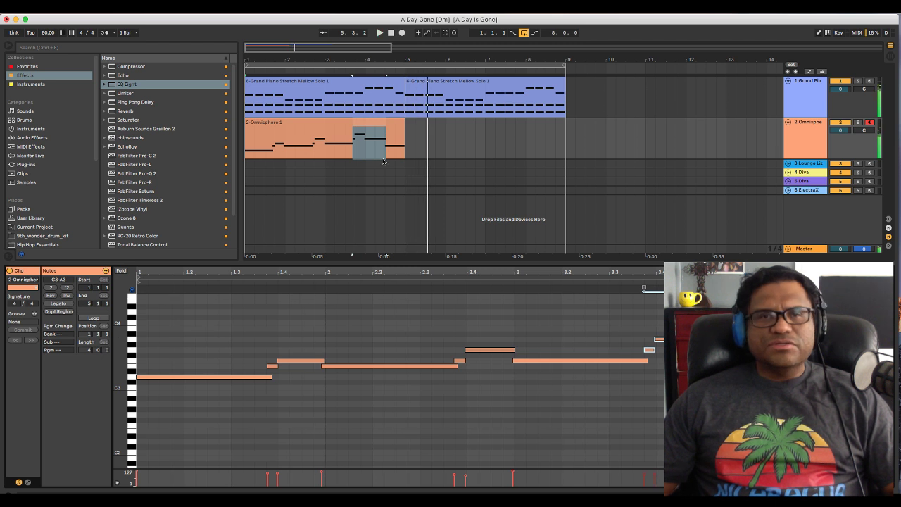
# Duplicate the Omnisphere melody clip directly after the original, from bar 5.
pyautogui.click(362, 123)
pyautogui.press('super+l')
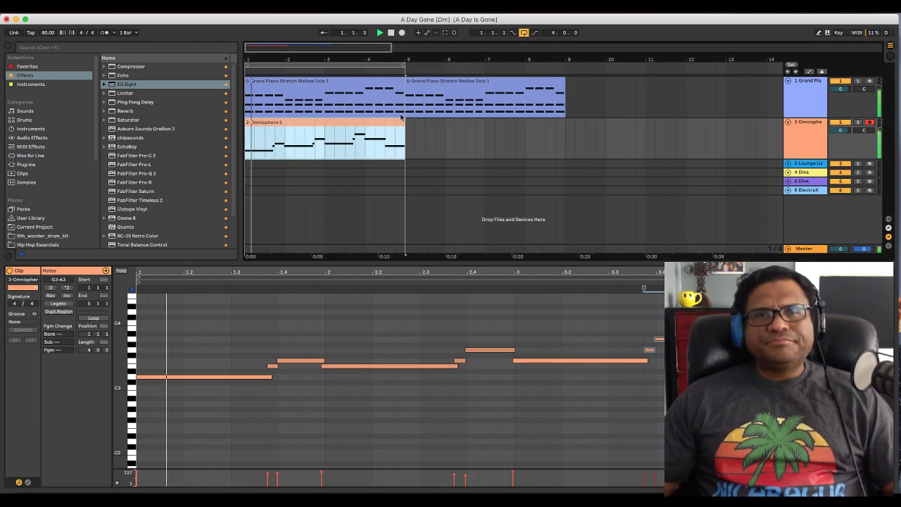
pyautogui.press('super+d')
# Set the arrangement loop to eight bars across all the Grand Piano and Omnisphere clips.
pyautogui.press('super+a')
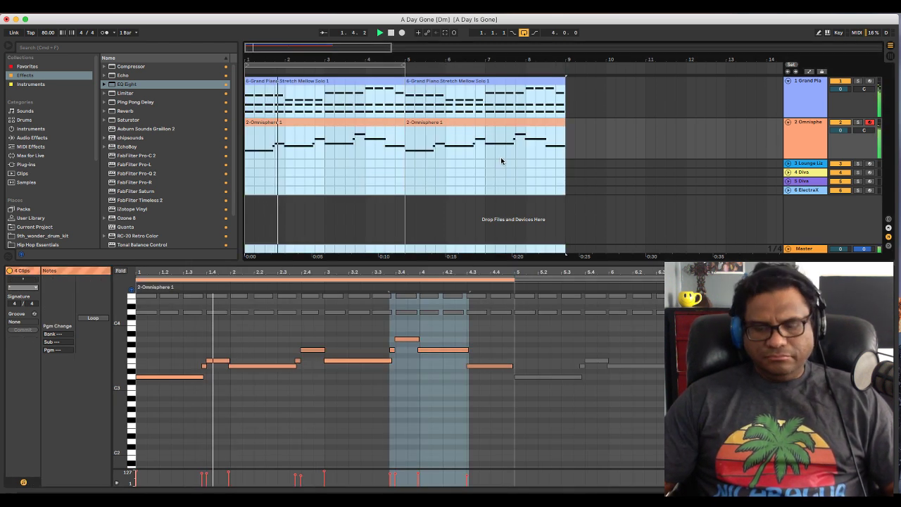
pyautogui.press('super+l')
pyautogui.press('-')
pyautogui.press('-')
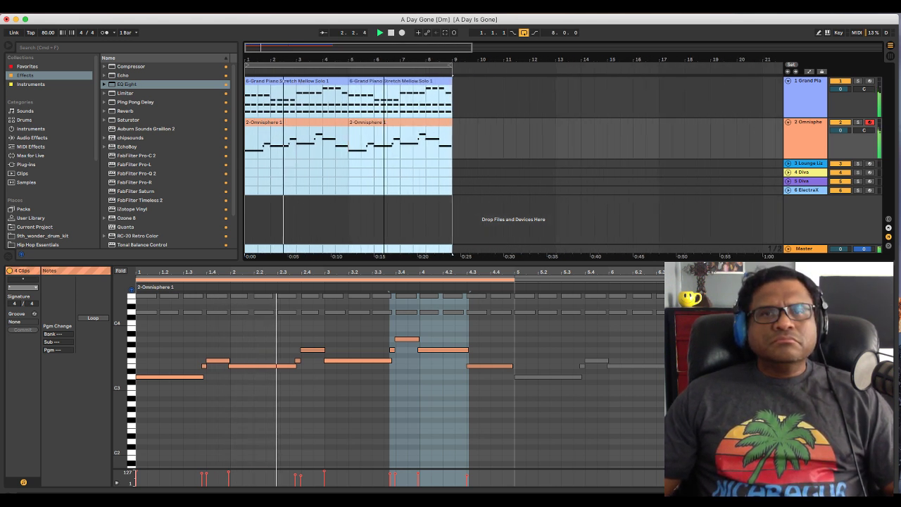
pyautogui.click(483, 181)
pyautogui.click(377, 148)
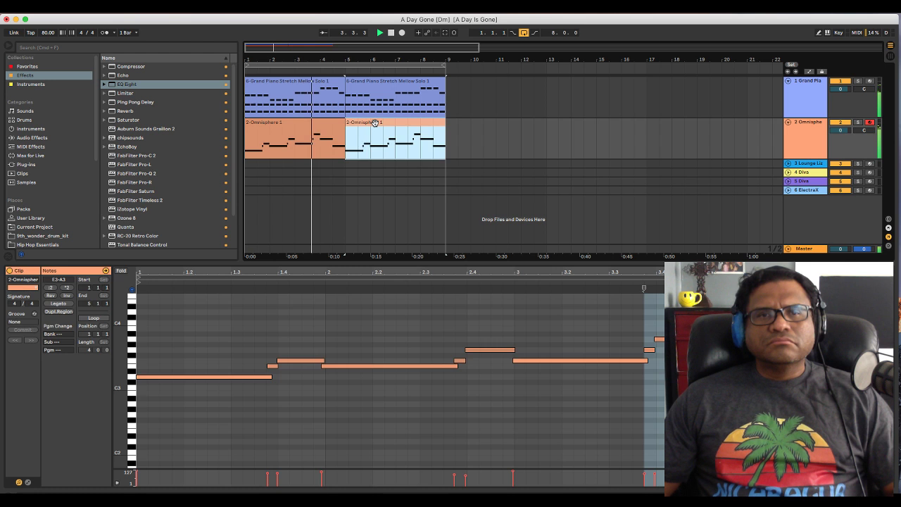
pyautogui.click(321, 130)
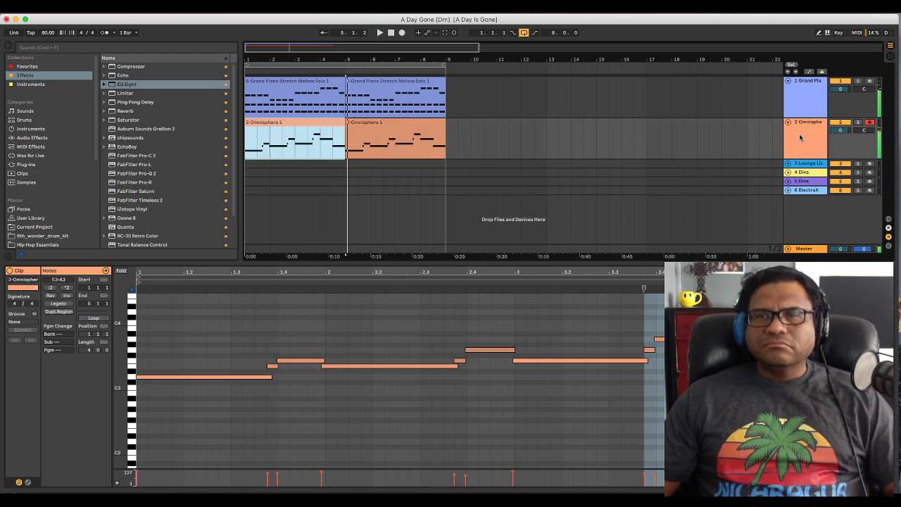
# Add an EQ Eight to the Omnisphere track, and return the stopped playback to the start of the arrangement.
pyautogui.click(802, 138)
pyautogui.press('space')
pyautogui.doubleClick(123, 84)
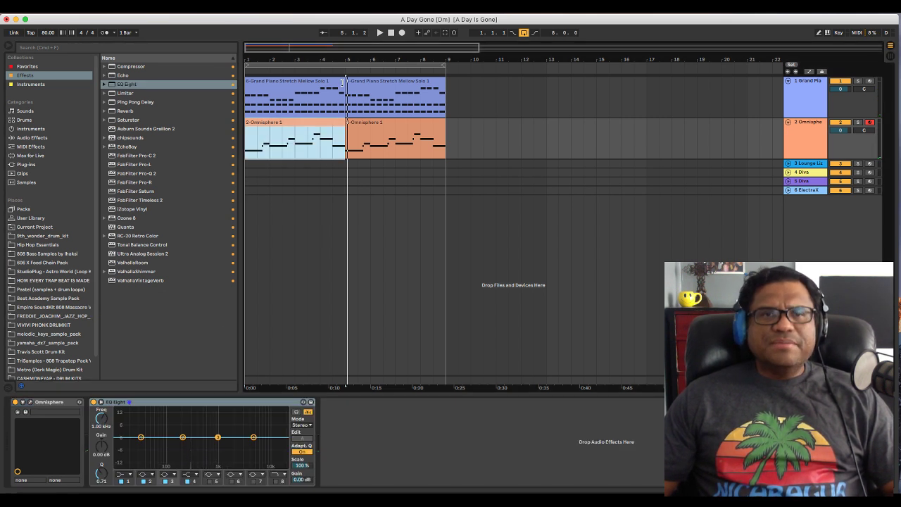
pyautogui.click(391, 33)
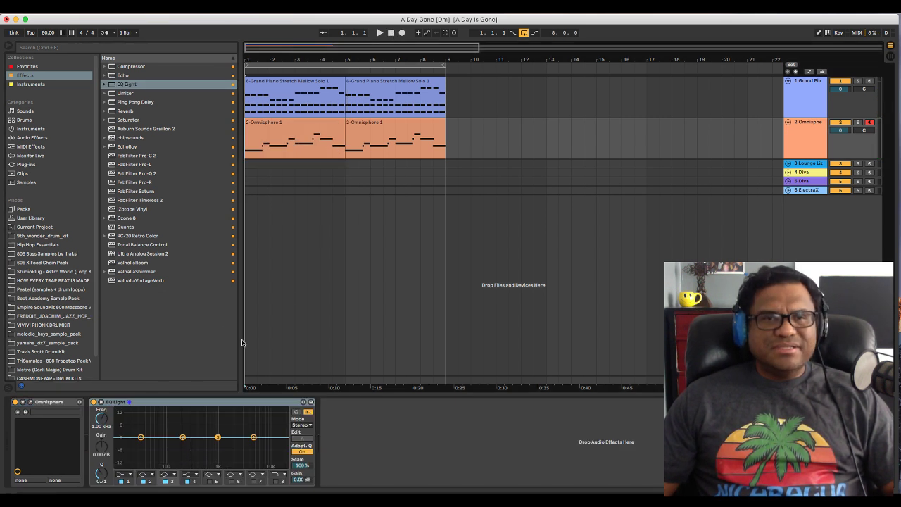
# Lower EQ Eight band 1 on Omnisphere to -15.0 dB at 383 Hz and set band 2 to 742 Hz at 0.12 dB during playback.
pyautogui.press('space')
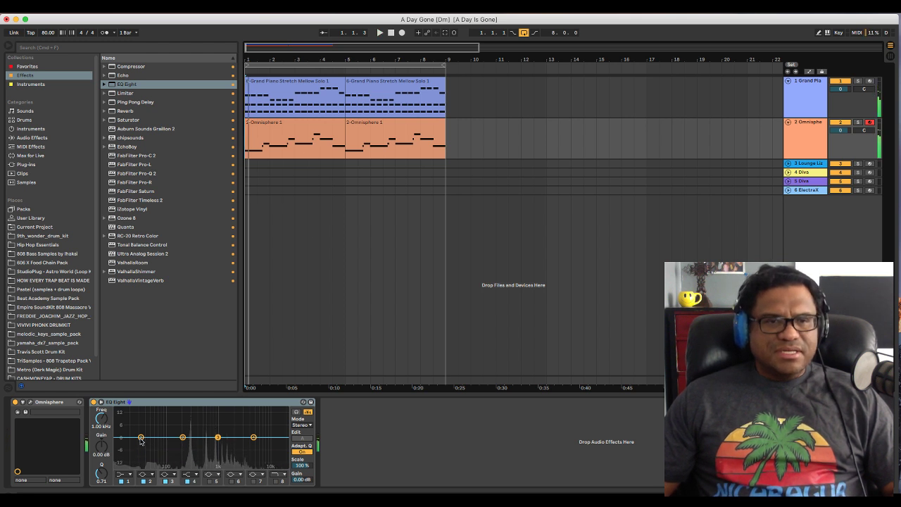
pyautogui.moveTo(141, 438); pyautogui.dragTo(175, 457)
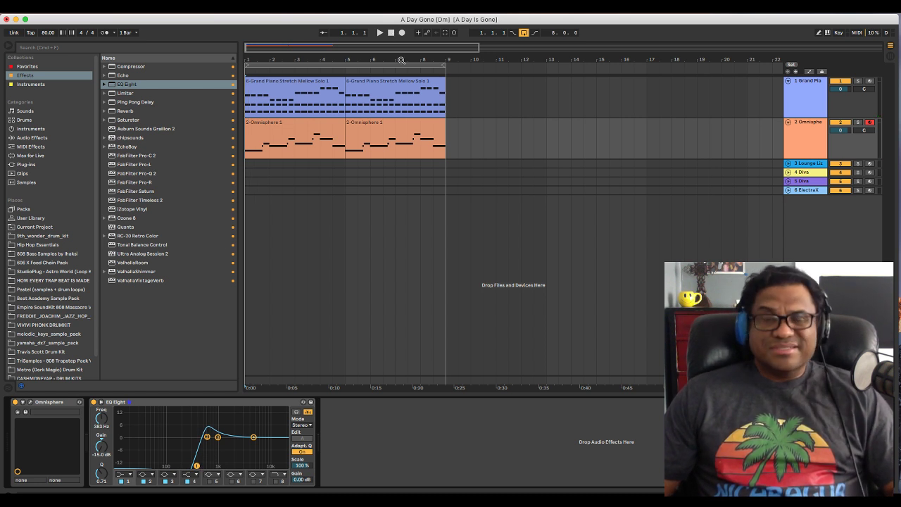
pyautogui.press('space')
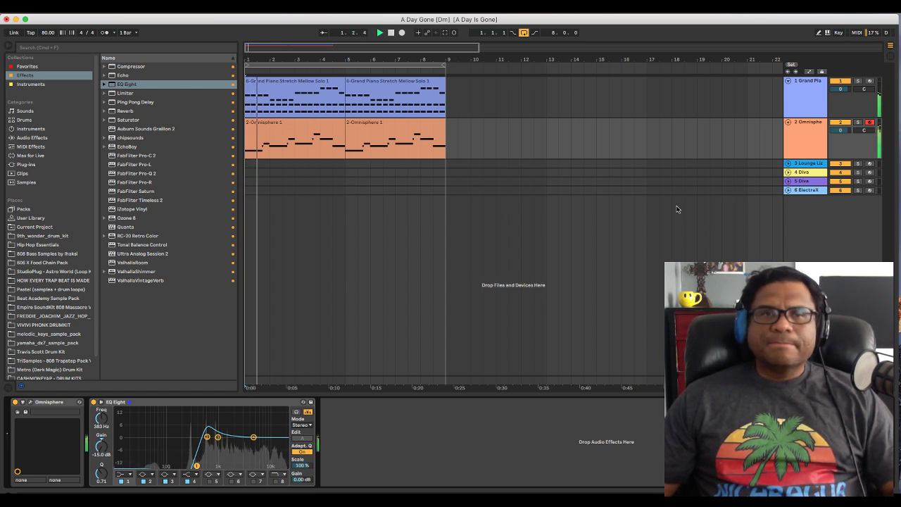
pyautogui.click(218, 439)
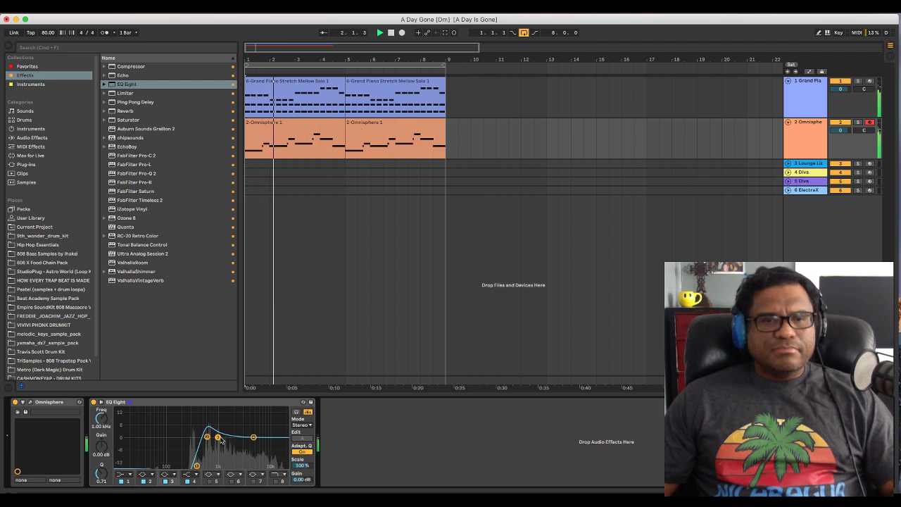
pyautogui.moveTo(218, 437); pyautogui.dragTo(222, 436)
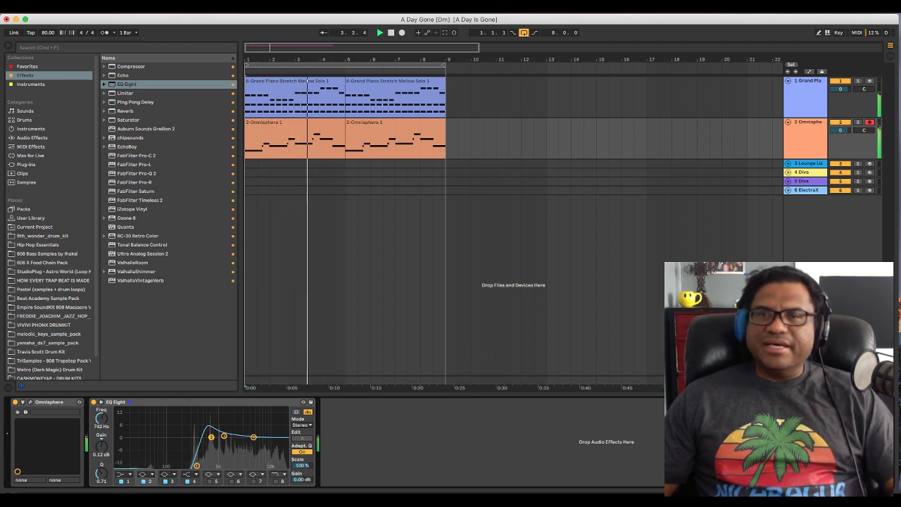
# Check the Grand Piano track's effects chain, and raise the frequencies of Omnisphere's EQ Eight low bands, with band 2 at 880 Hz and -0.12 dB.
pyautogui.click(704, 99)
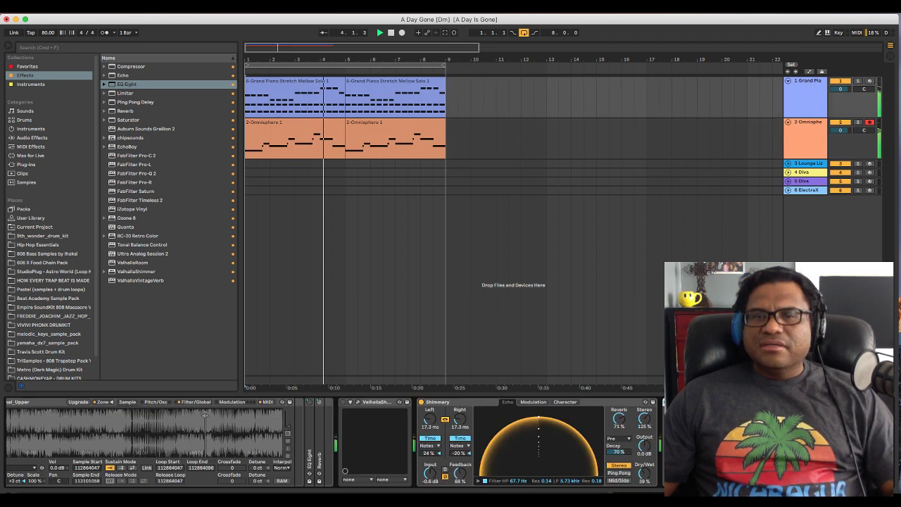
pyautogui.press('Return')
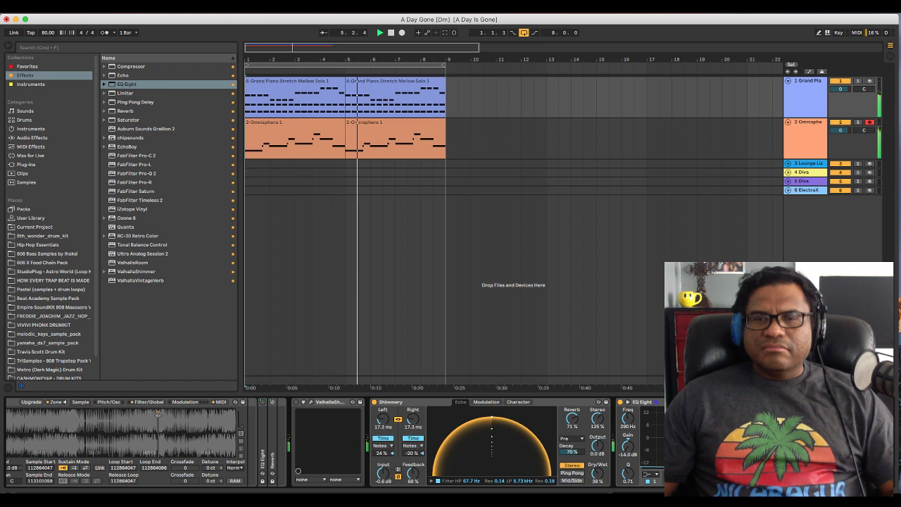
pyautogui.click(806, 134)
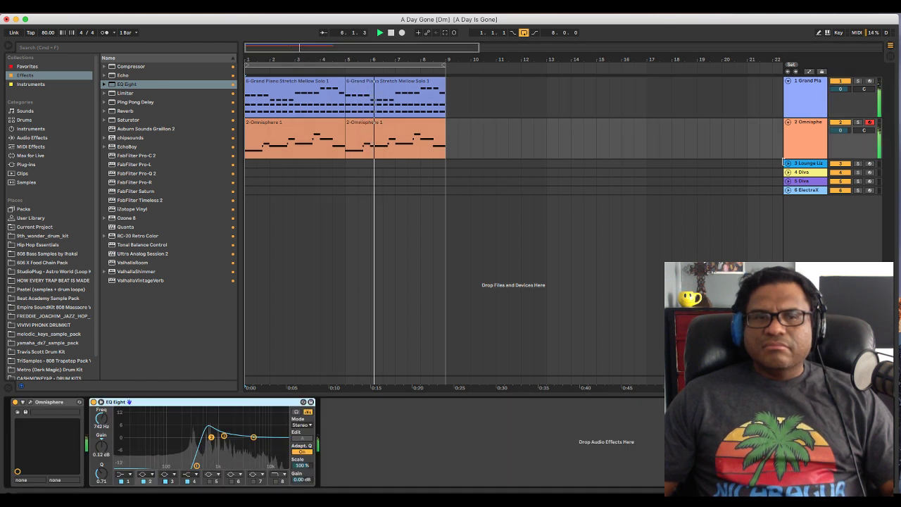
pyautogui.moveTo(190, 464); pyautogui.dragTo(209, 466)
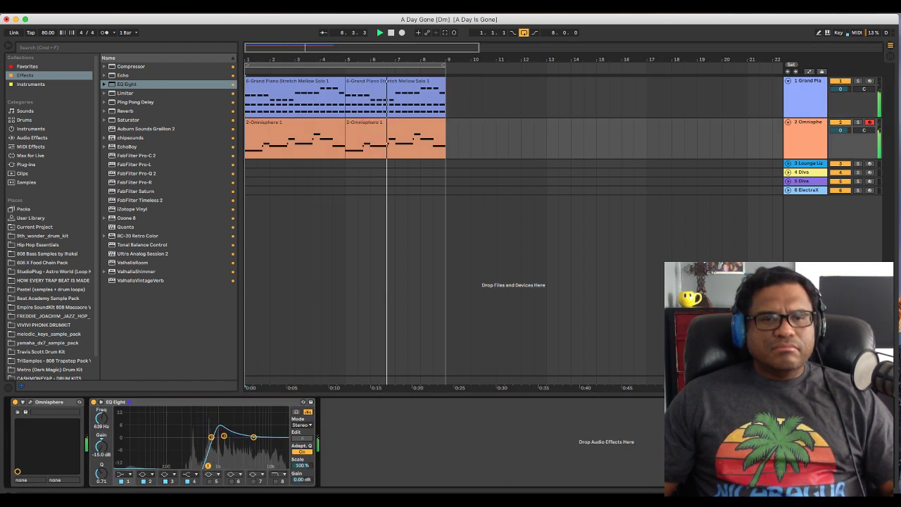
pyautogui.click(210, 437)
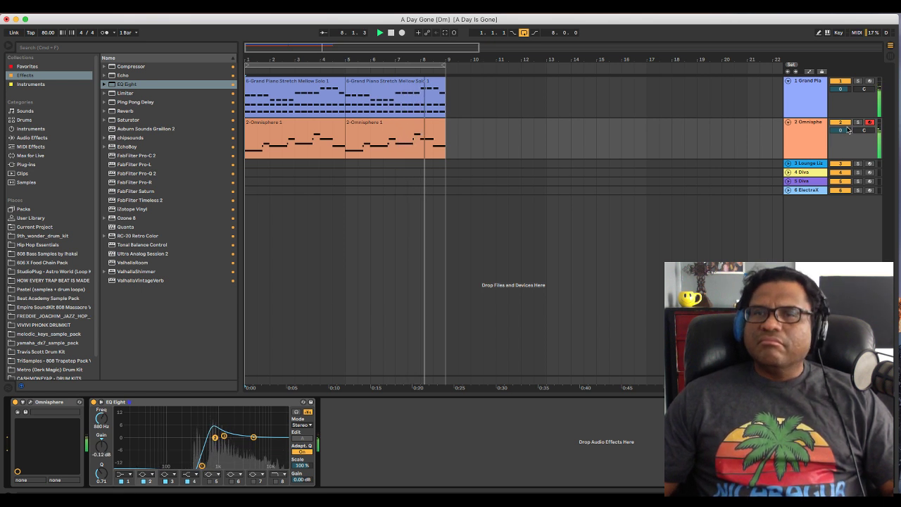
# Lower the Grand Piano track volume to about -1.9 dB and the Omnisphere track volume to about -2.8 dB.
pyautogui.moveTo(841, 130); pyautogui.dragTo(840, 140)
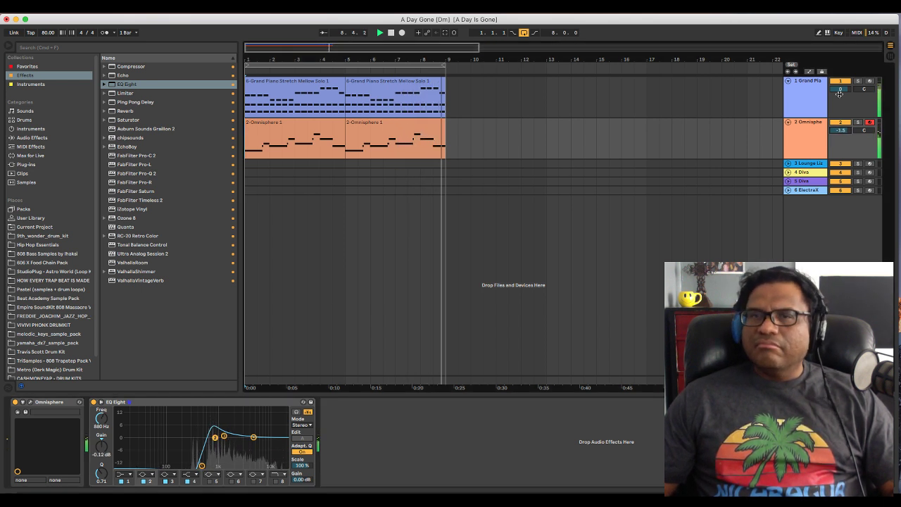
pyautogui.moveTo(839, 94); pyautogui.dragTo(841, 138)
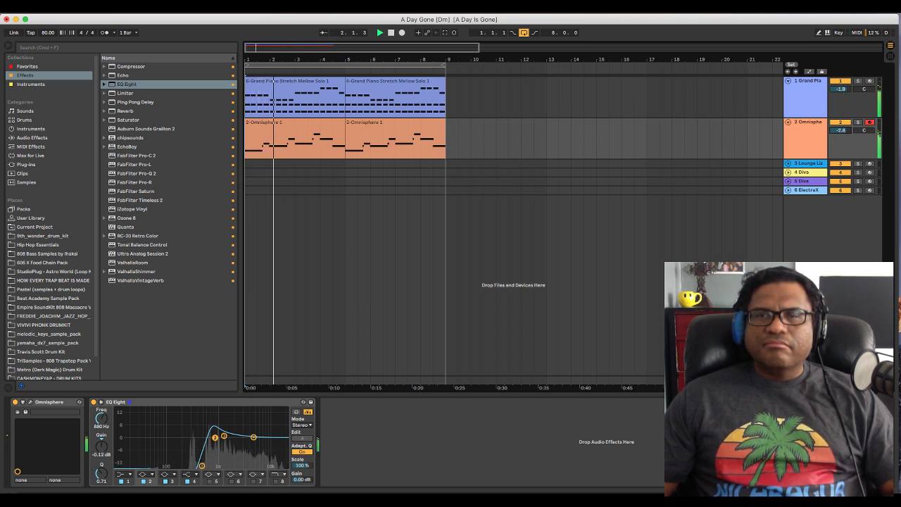
# Turn off the EQ Eight on the Omnisphere track, insert FabFilter Pro-Q 2 after it and solo the track.
pyautogui.click(185, 403)
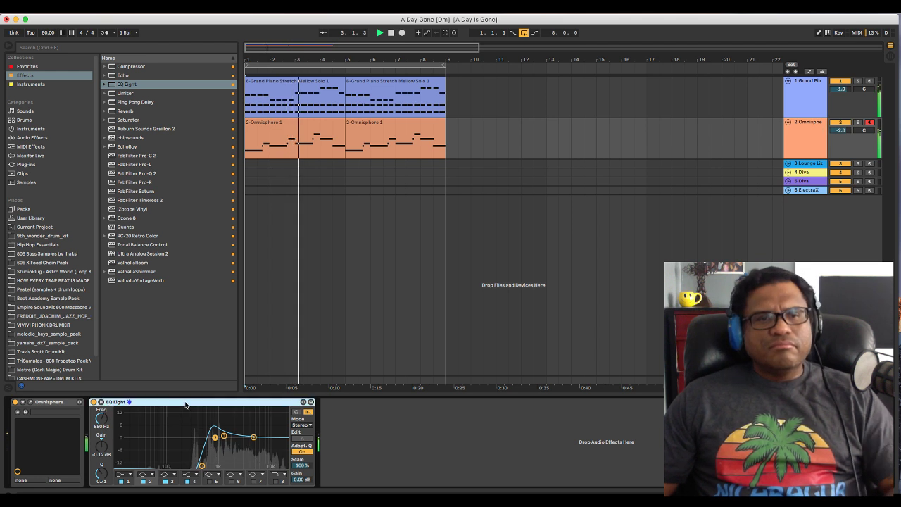
pyautogui.click(154, 173)
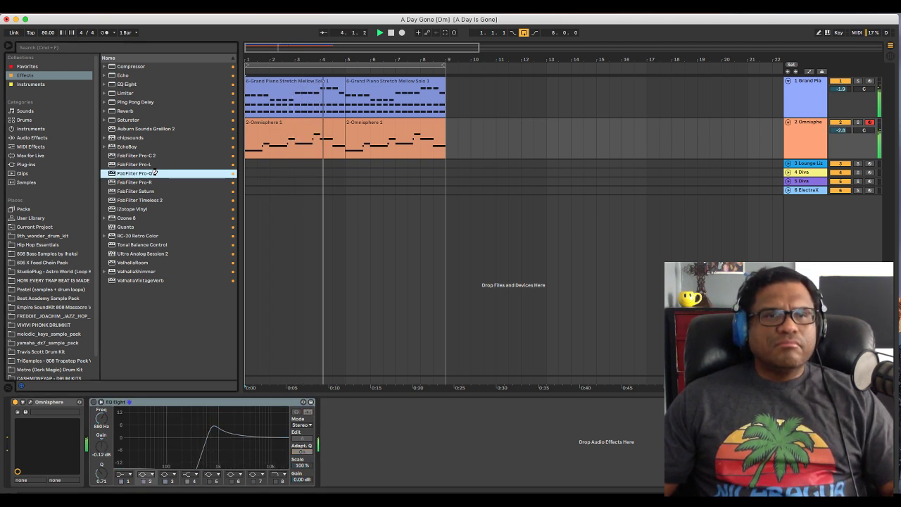
pyautogui.moveTo(460, 321); pyautogui.dragTo(423, 440)
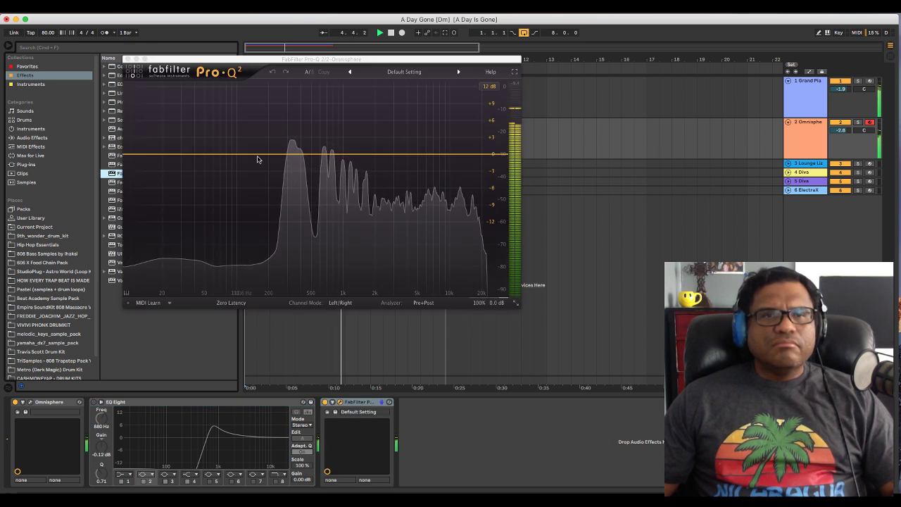
pyautogui.click(837, 124)
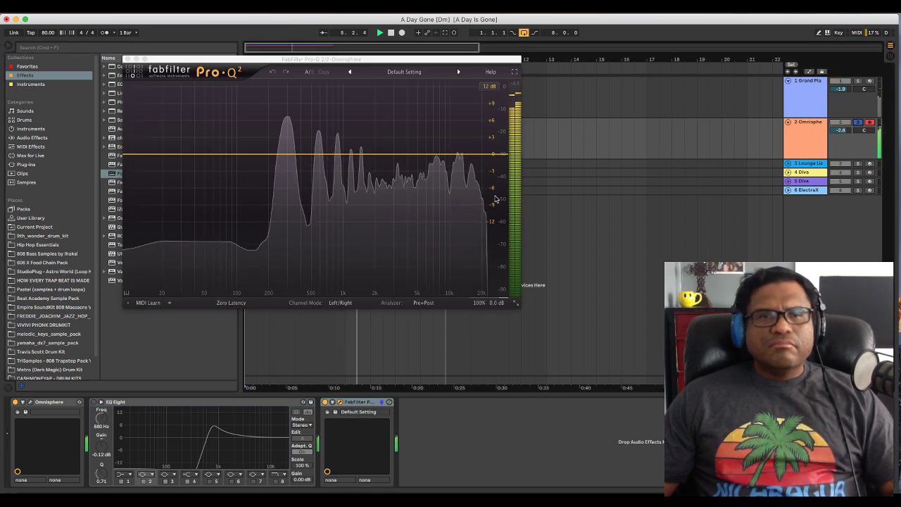
# Try cutting Omnisphere's low end in Pro-Q 2 with two bands, one at 64.067 Hz, -17.98 dB and Q 0.300.
pyautogui.moveTo(225, 162)
pyautogui.mouseDown()
pyautogui.moveTo(233, 181)
pyautogui.moveTo(230, 161)
pyautogui.mouseUp()
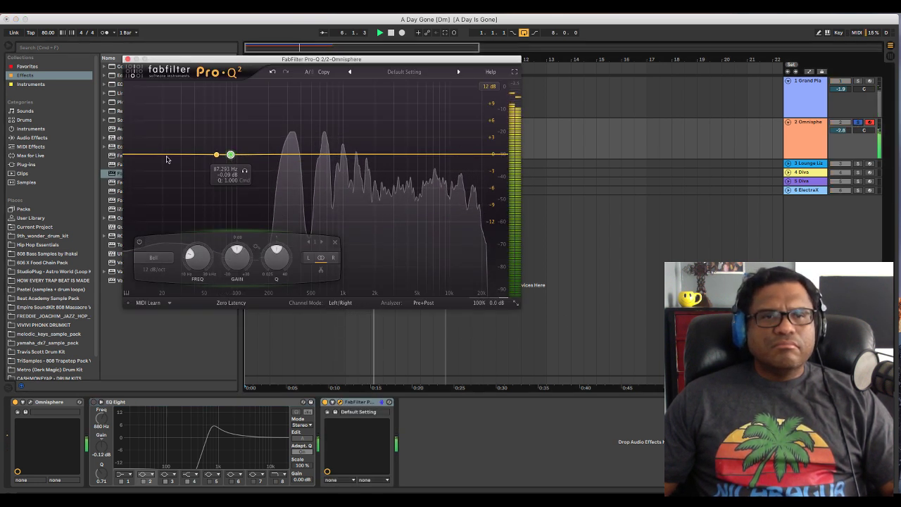
pyautogui.moveTo(159, 159); pyautogui.dragTo(211, 267)
pyautogui.moveTo(231, 155); pyautogui.dragTo(153, 163)
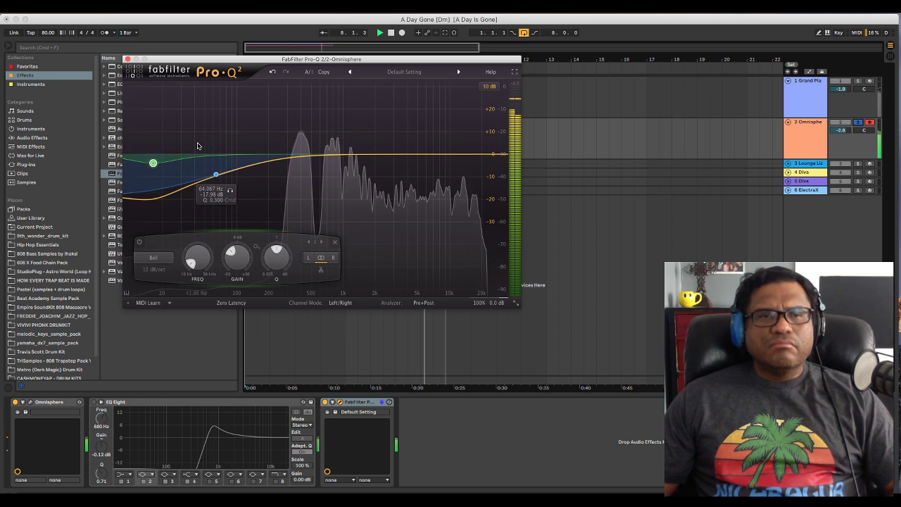
pyautogui.click(127, 59)
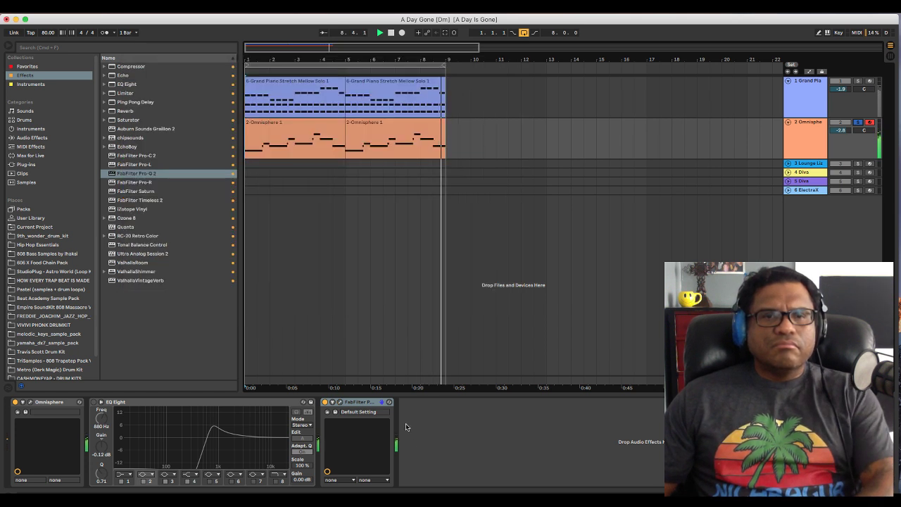
# Remove the adjusted FabFilter Pro-Q 2 from the Omnisphere track and insert a fresh instance with default settings.
pyautogui.press('Delete')
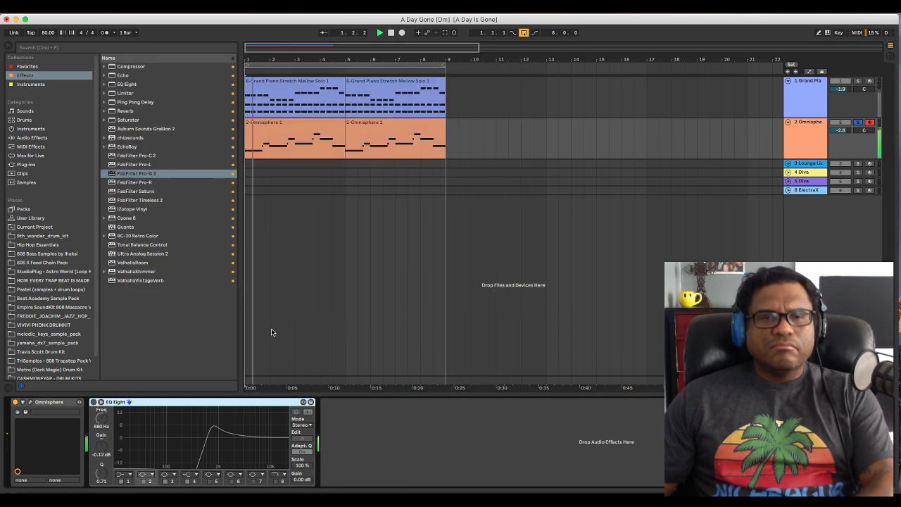
pyautogui.click(160, 174)
pyautogui.press('Return')
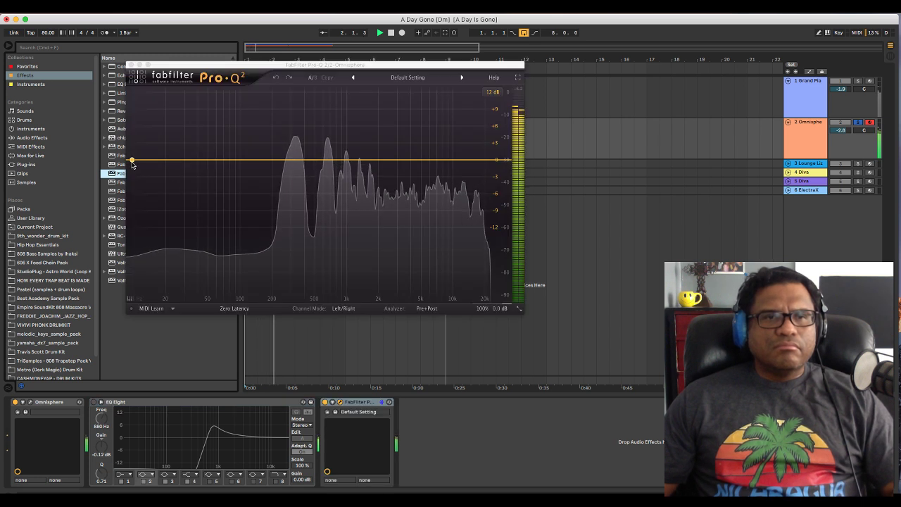
# Cut Omnisphere's low end in Pro-Q 2 with a low shelf at 195.35 Hz, -11.63 dB, Q 0.300 and a deep bell cut near 100 Hz.
pyautogui.moveTo(137, 162); pyautogui.dragTo(184, 175)
pyautogui.moveTo(179, 241); pyautogui.dragTo(272, 363)
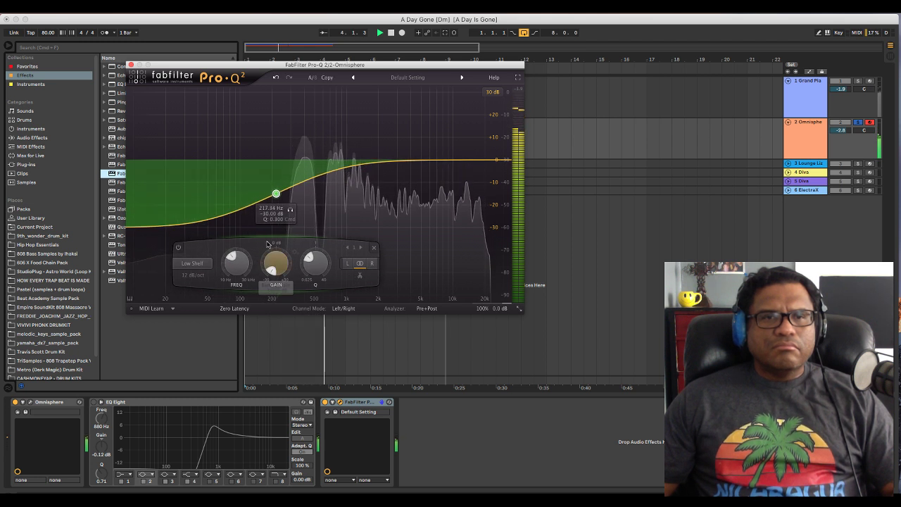
pyautogui.moveTo(275, 203); pyautogui.dragTo(277, 202)
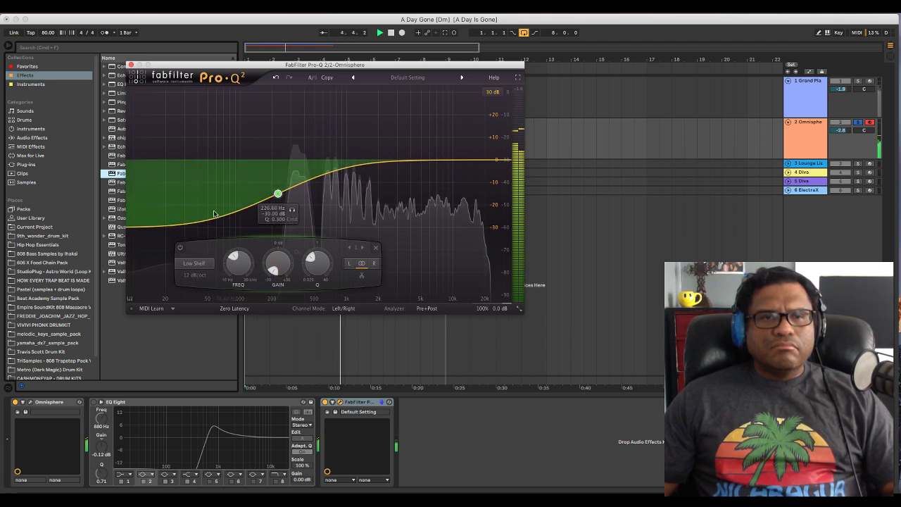
pyautogui.moveTo(211, 197); pyautogui.dragTo(253, 221)
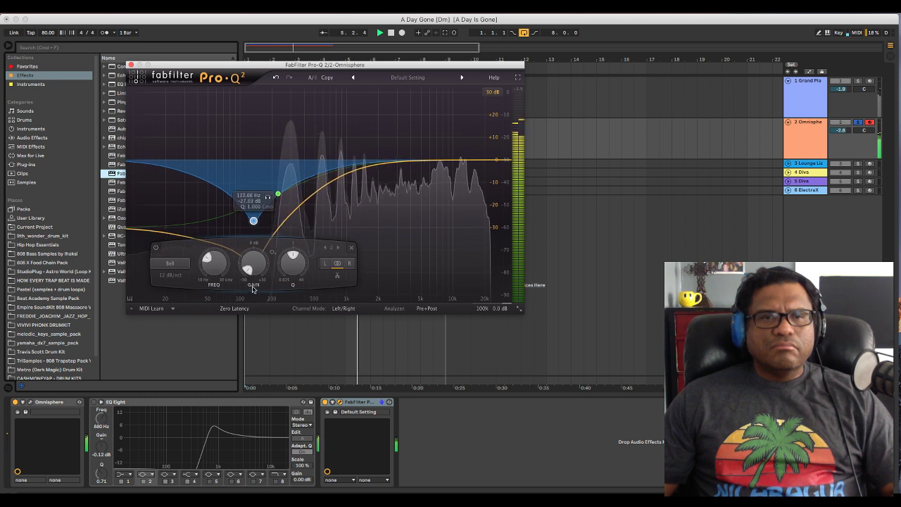
pyautogui.moveTo(253, 288); pyautogui.dragTo(239, 291)
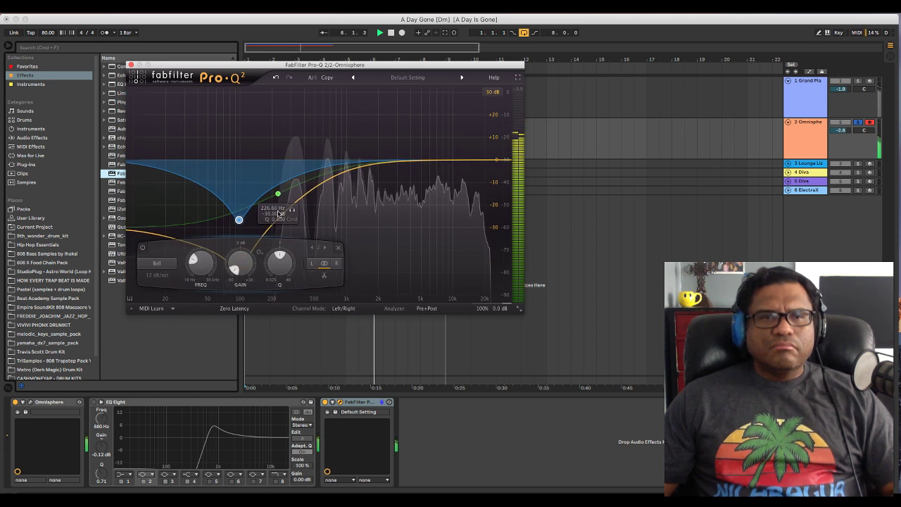
pyautogui.moveTo(278, 194); pyautogui.dragTo(274, 153)
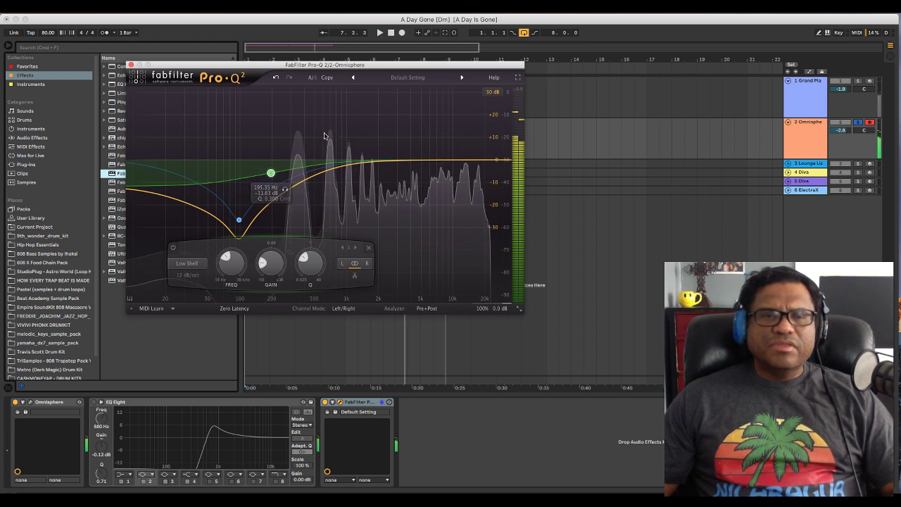
pyautogui.click(131, 65)
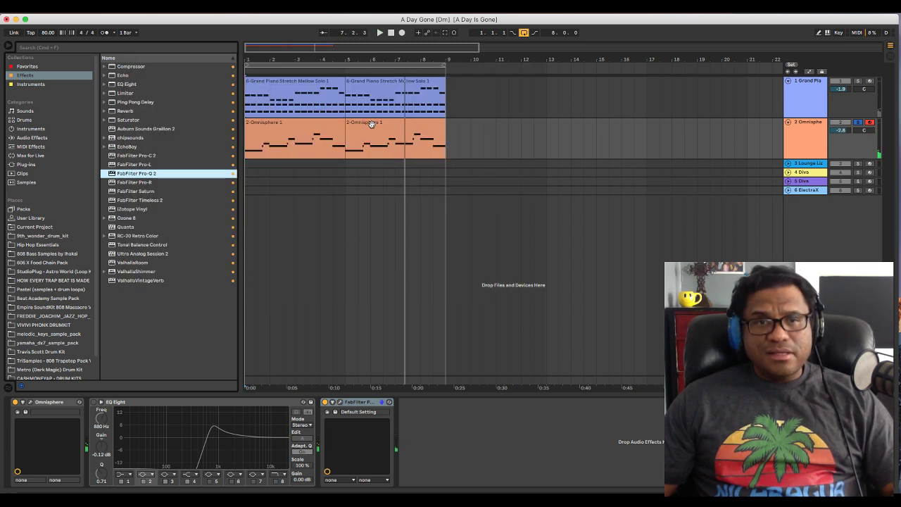
# Open the first Omnisphere clip's notes and try raising the A3 note just after 3.4 to A#3, auditioning the melody.
pyautogui.click(371, 124)
pyautogui.doubleClick(322, 134)
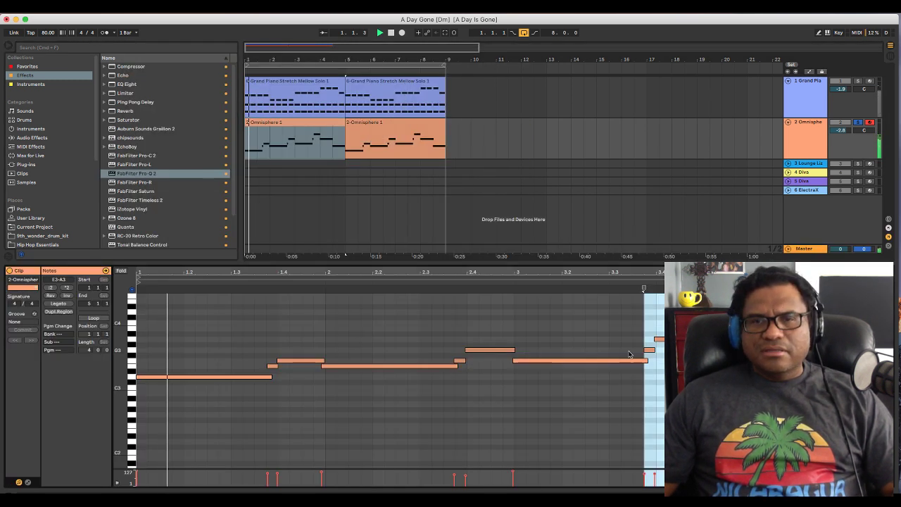
pyautogui.press('space')
pyautogui.click(668, 339)
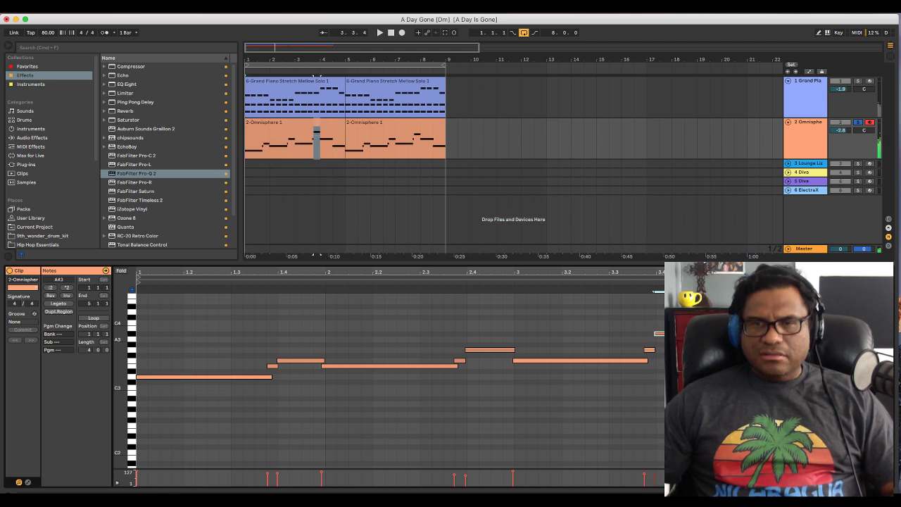
pyautogui.press('space')
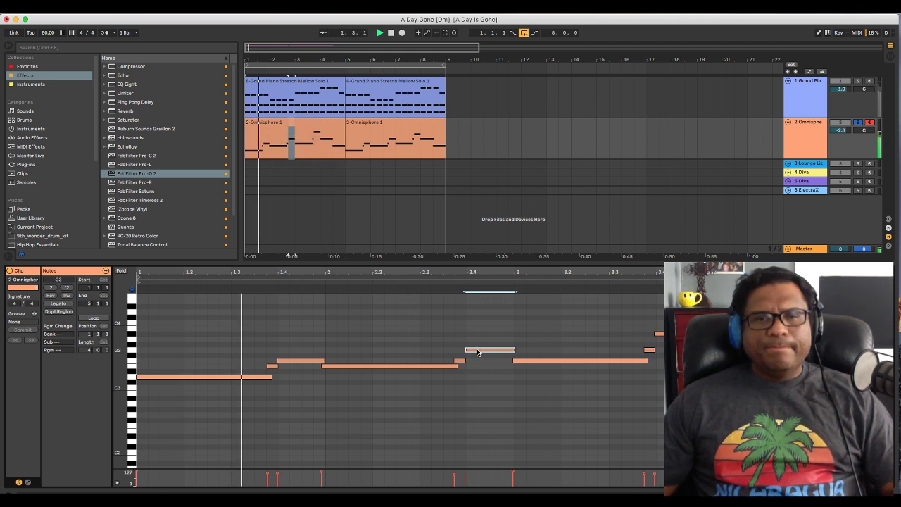
# Try the note at beat 2.4 at G#3 during playback, and return it to G3.
pyautogui.moveTo(477, 350); pyautogui.dragTo(476, 345)
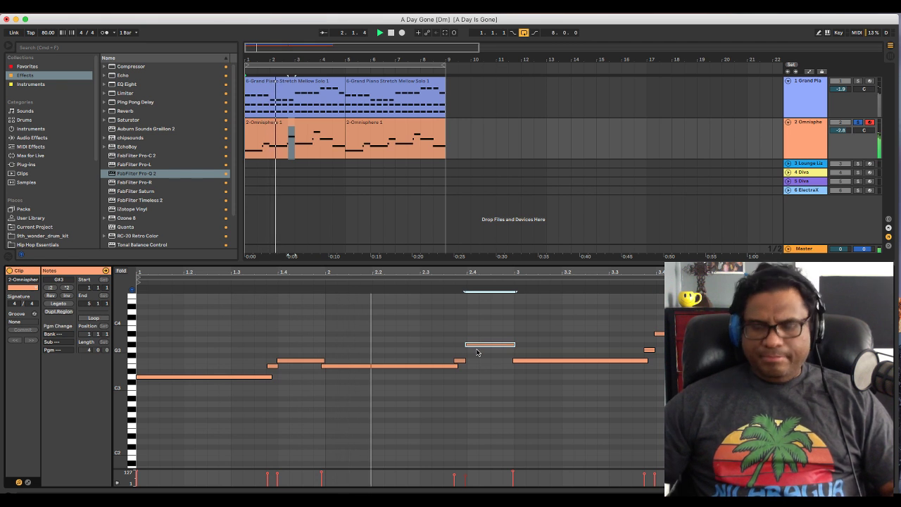
pyautogui.press('Up')
pyautogui.press('Up')
pyautogui.press('Down')
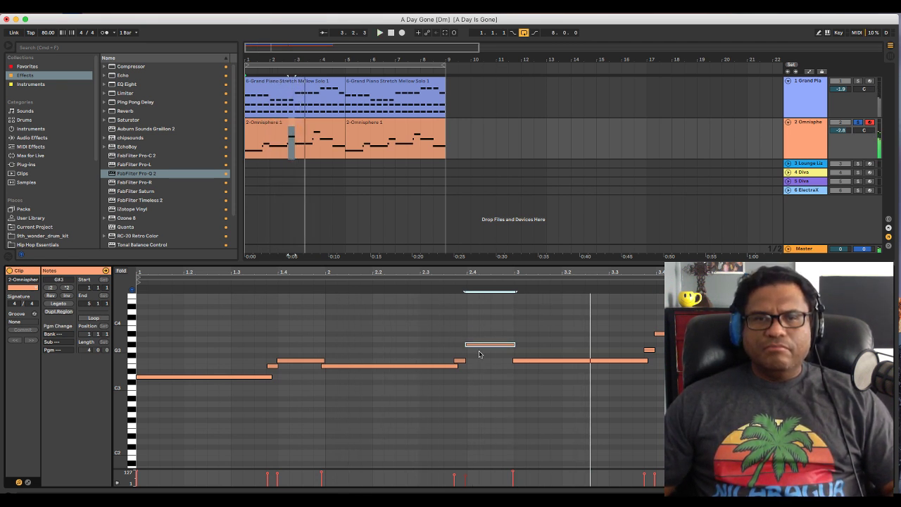
pyautogui.press('XF86AudioLowerVolume')
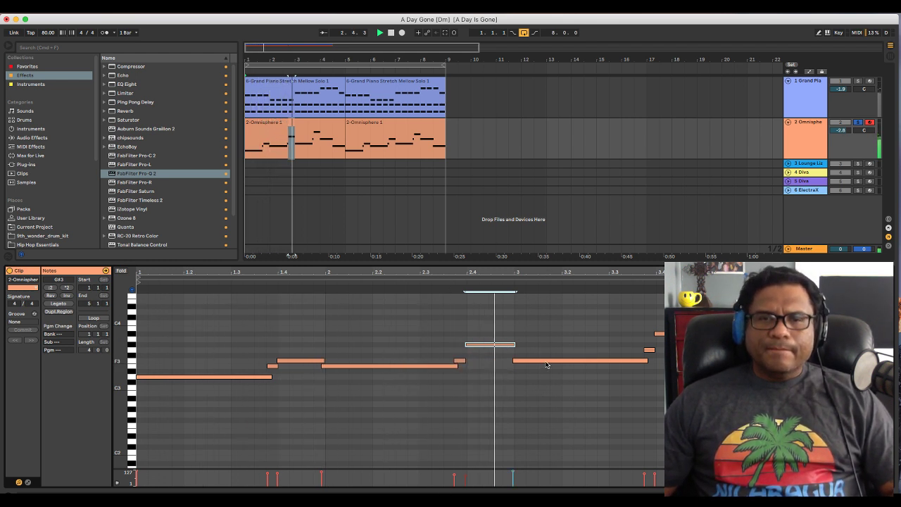
pyautogui.press('space')
pyautogui.click(498, 346)
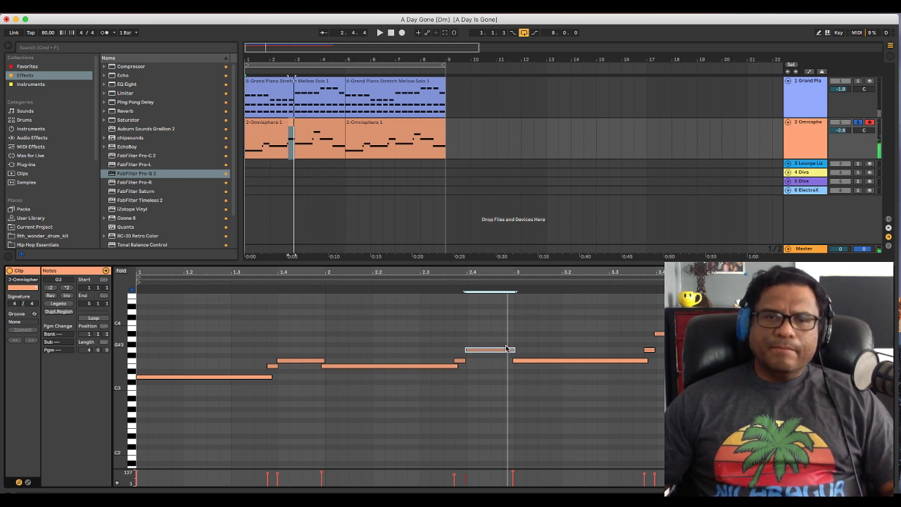
# Try raising the long F3 note at bar 3 to A#3 and play the Omnisphere melody back.
pyautogui.click(535, 361)
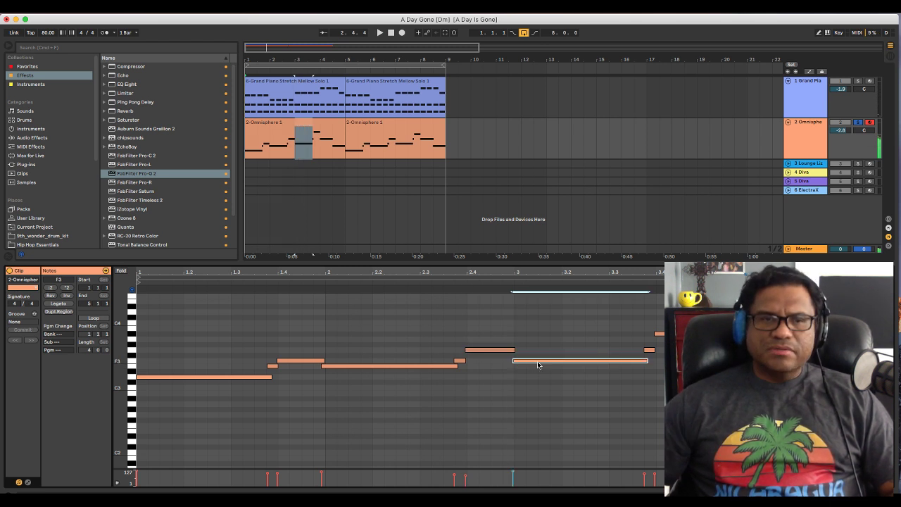
pyautogui.press('Up')
pyautogui.press('Up')
pyautogui.press('Up')
pyautogui.press('Up')
pyautogui.press('Up')
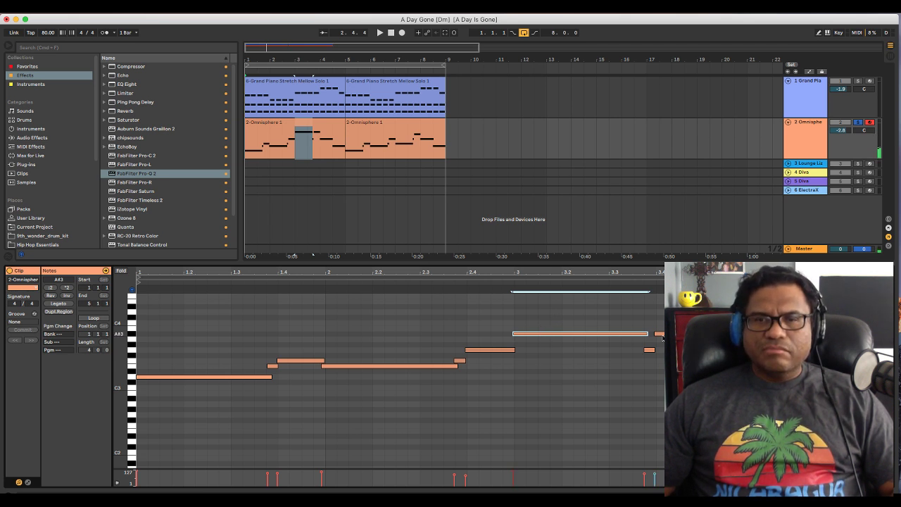
pyautogui.press('space')
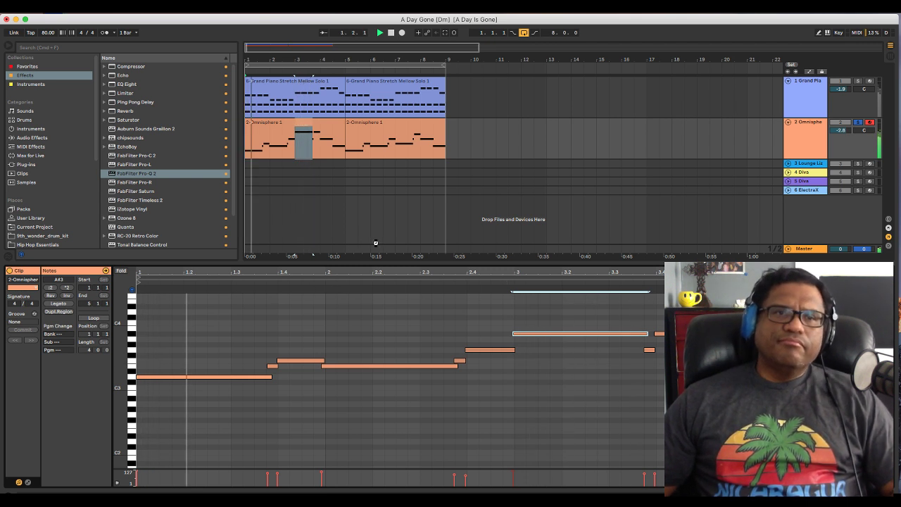
pyautogui.press('XF86AudioLowerVolume')
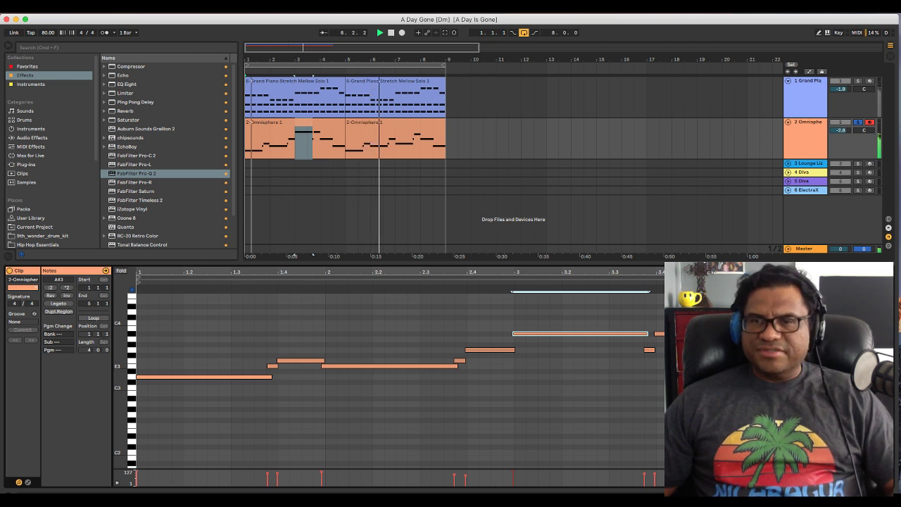
pyautogui.press('space')
pyautogui.click(830, 366)
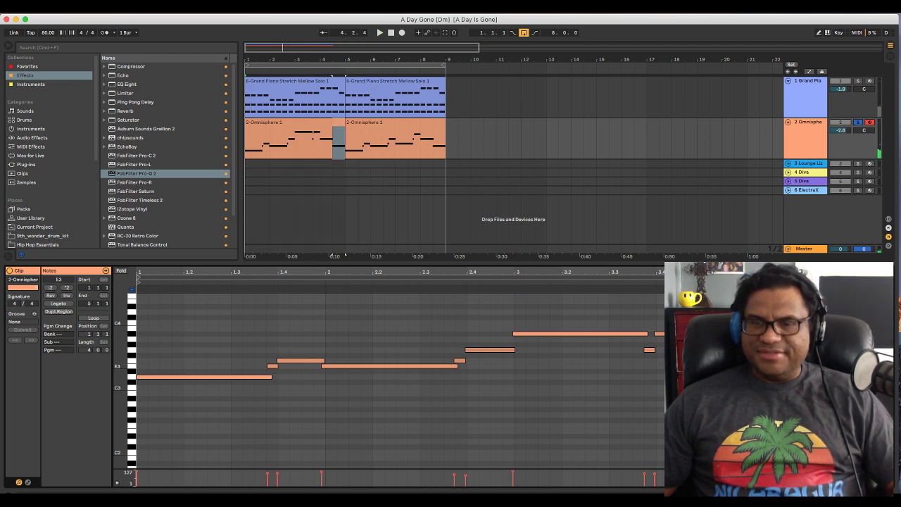
pyautogui.press('space')
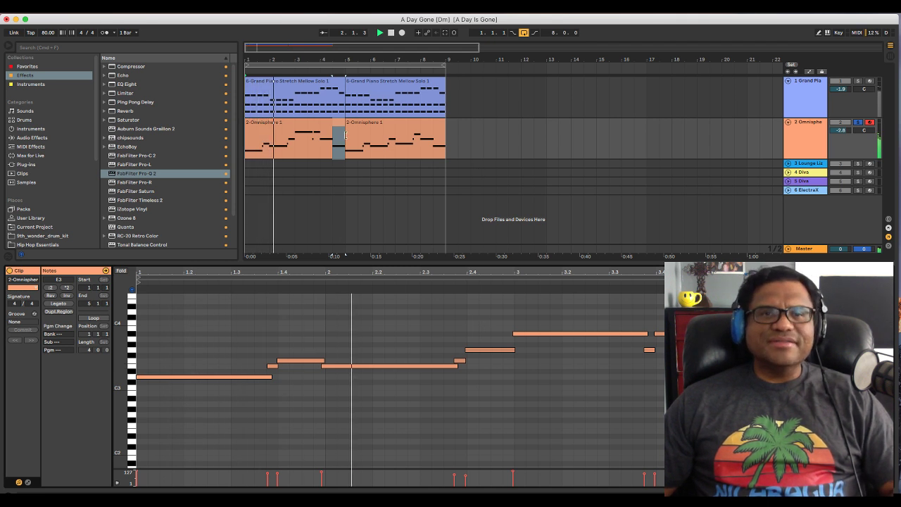
# Replay the first Omnisphere clip and try the long bar 3 note at G3.
pyautogui.click(317, 125)
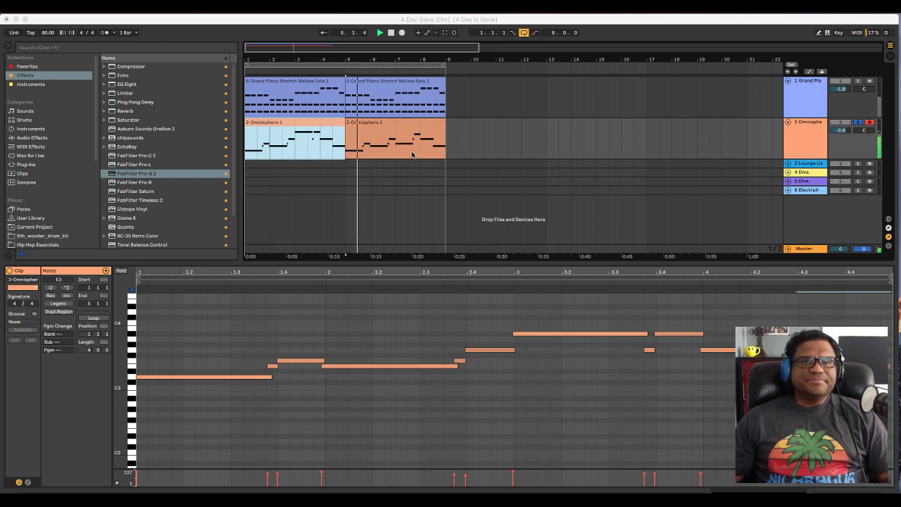
pyautogui.click(307, 120)
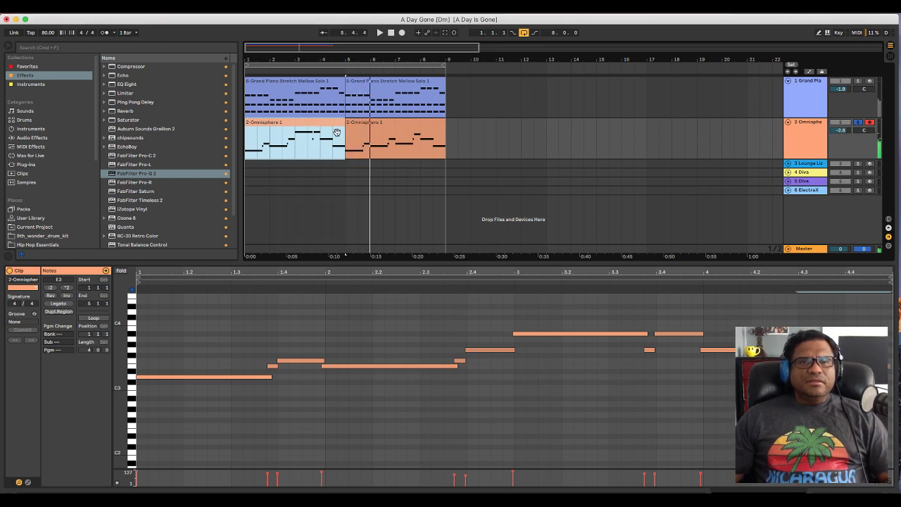
pyautogui.press('space')
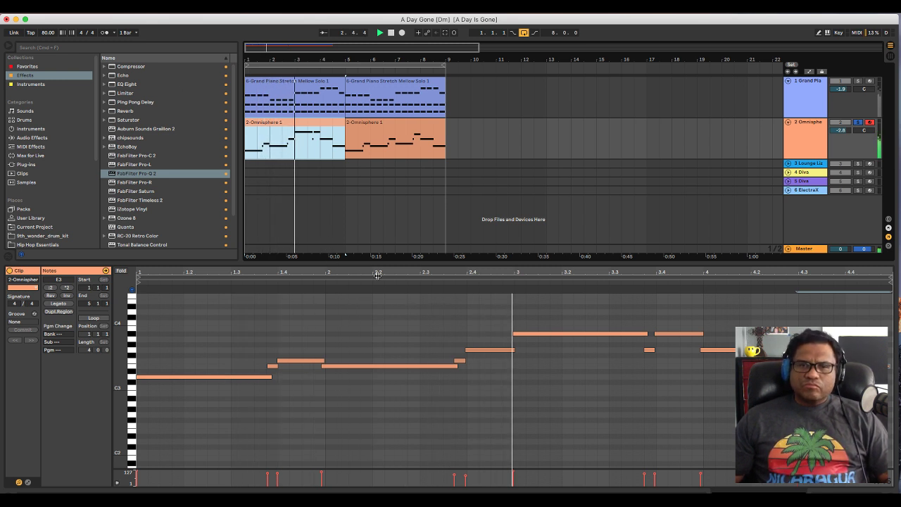
pyautogui.moveTo(552, 336); pyautogui.dragTo(554, 352)
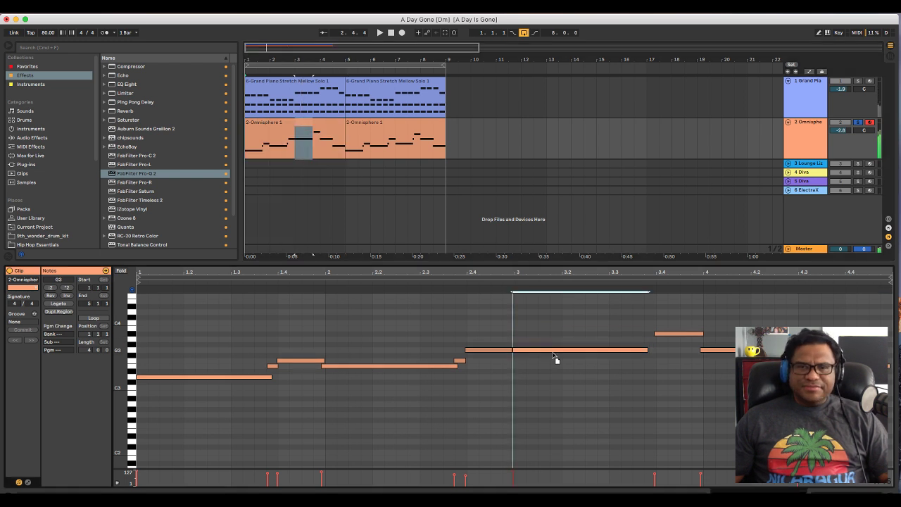
pyautogui.click(506, 353)
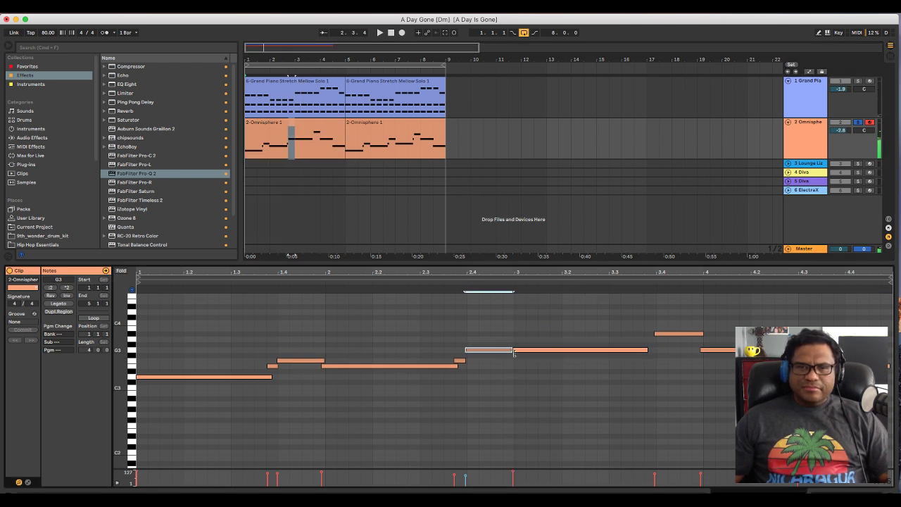
pyautogui.press('space')
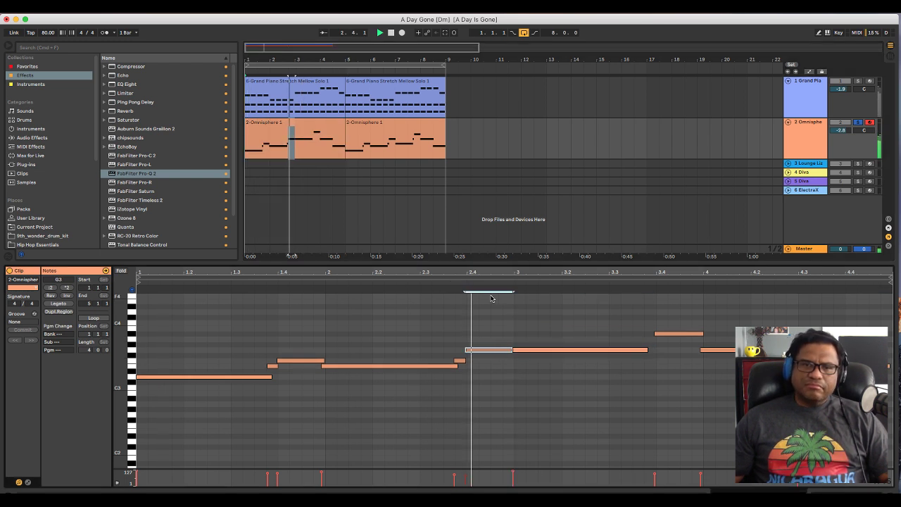
# Lower the long bar 3 note to F3 and restart playback from the beginning.
pyautogui.moveTo(522, 349); pyautogui.dragTo(522, 360)
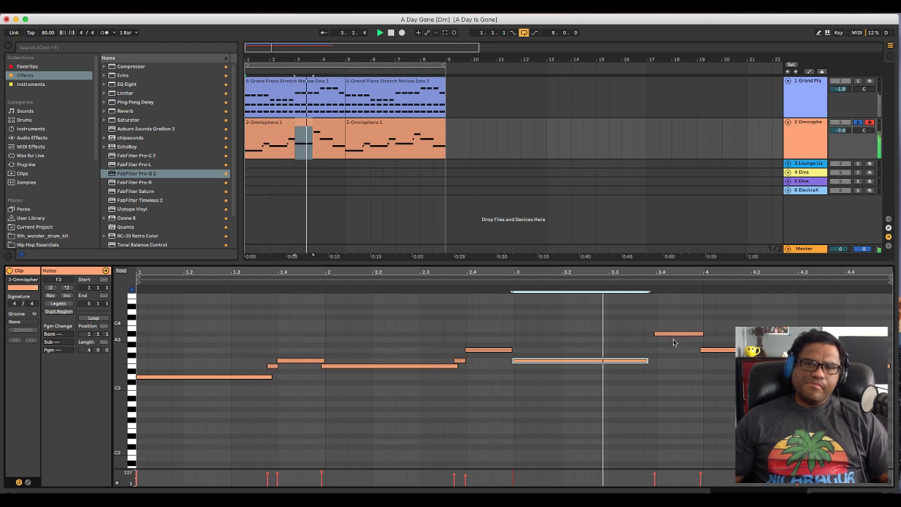
pyautogui.press('space')
pyautogui.press('space')
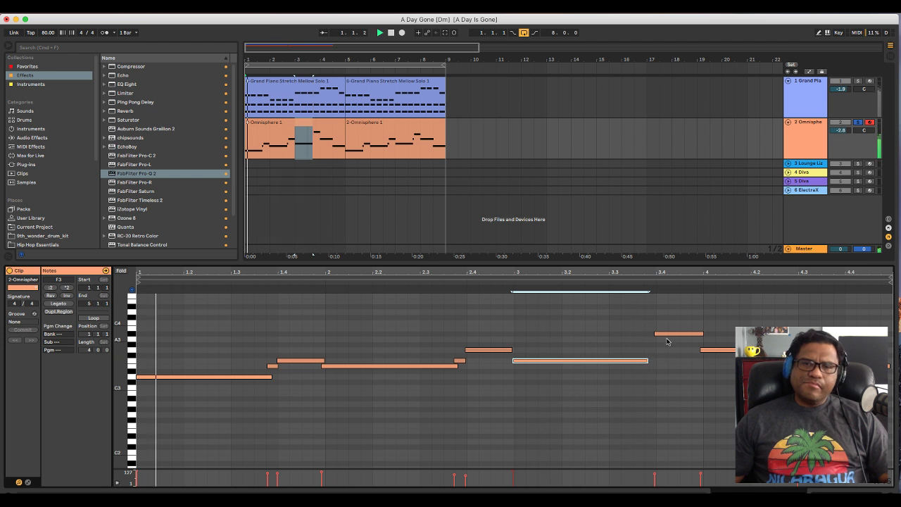
# Restore the first Omnisphere clip's original melody to match the second clip, and unsolo the Omnisphere track.
pyautogui.click(386, 127)
pyautogui.click(322, 129)
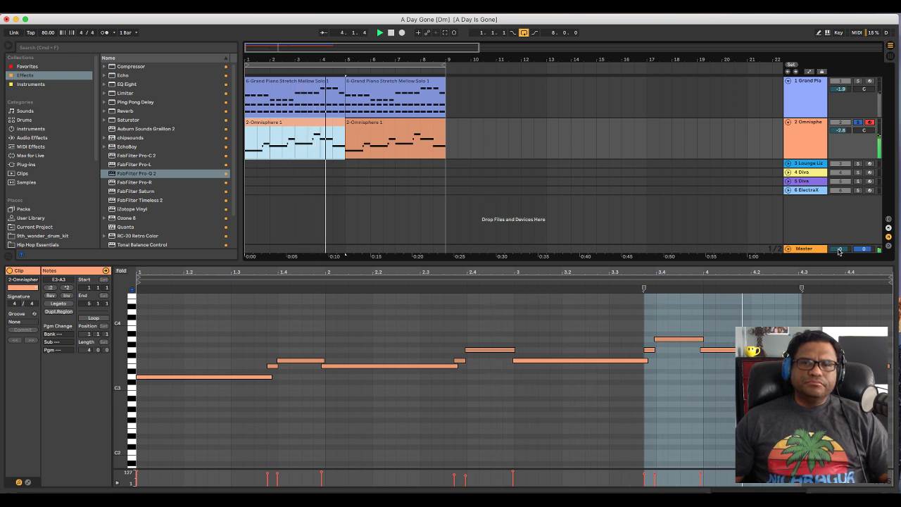
pyautogui.click(858, 123)
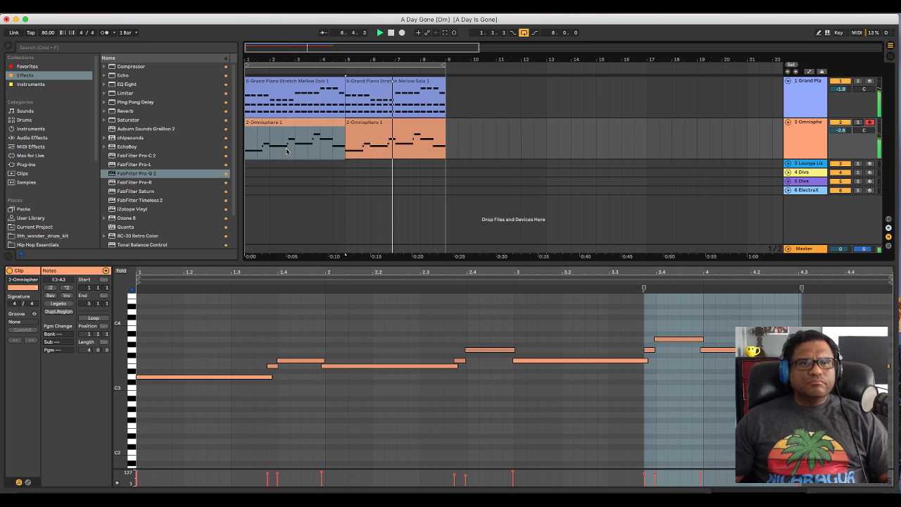
# Search the browser for "hat" while the track plays.
pyautogui.scroll(-5, 74, 159)
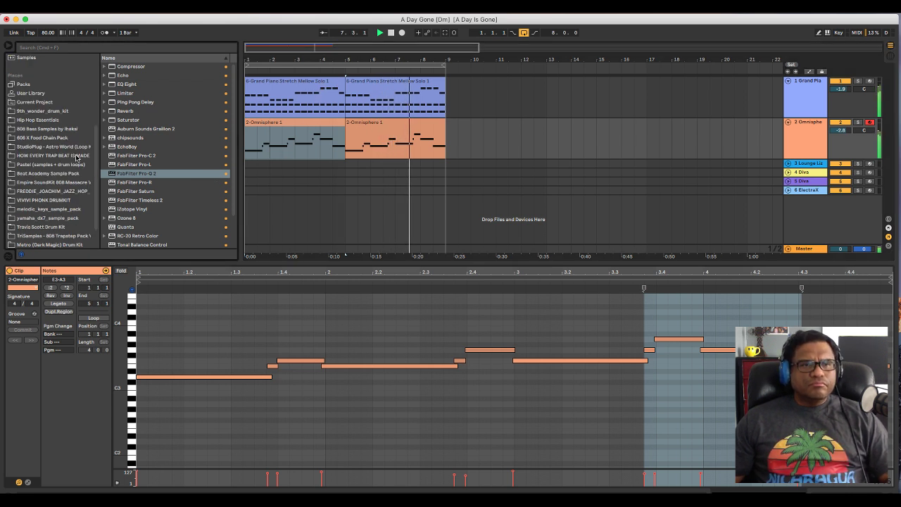
pyautogui.click(88, 50)
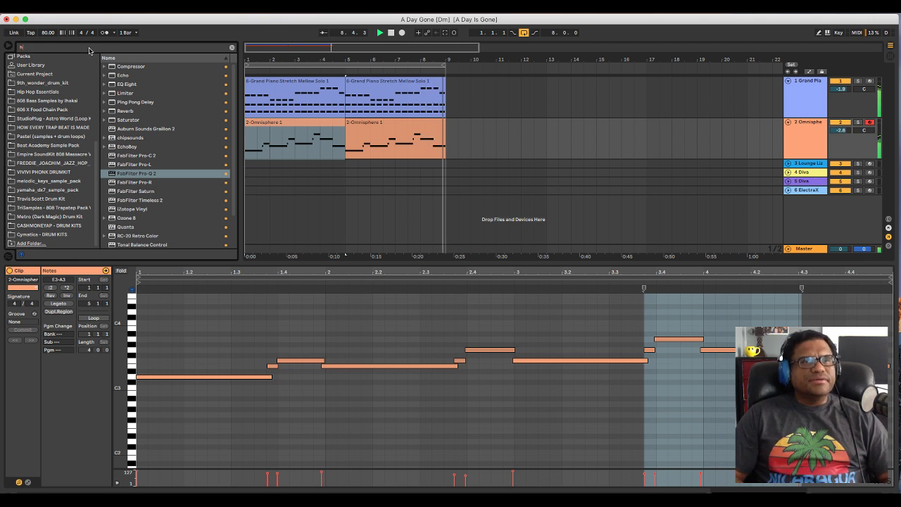
pyautogui.write('hat')
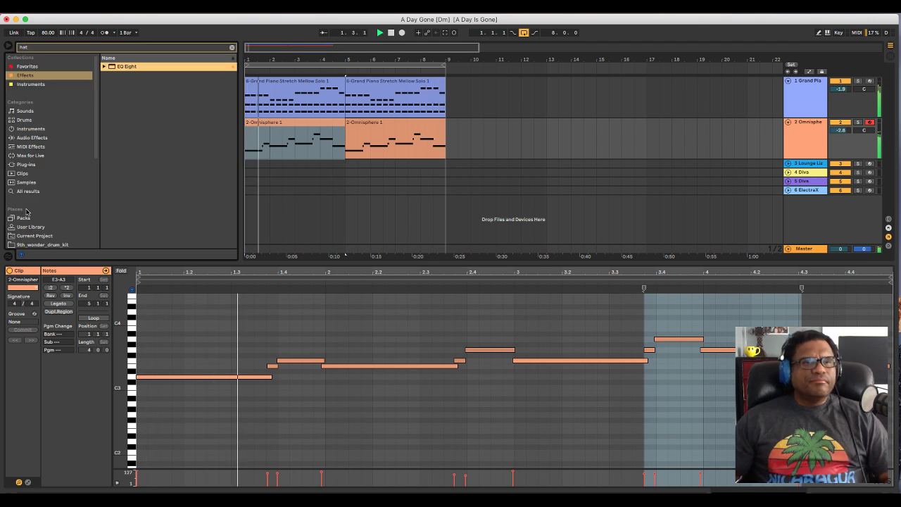
pyautogui.scroll(-5, 64, 176)
# Open the CashMoneyAp HITHATS folder in CASHMONEYAP - DRUM KITS without a search filter and preview CashMoneyAp HITHAT (1).wav.
pyautogui.click(49, 225)
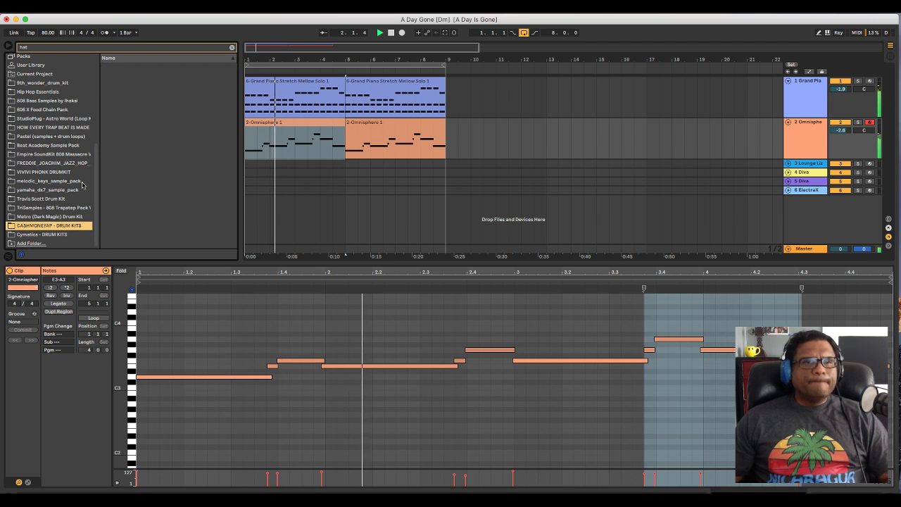
pyautogui.click(231, 47)
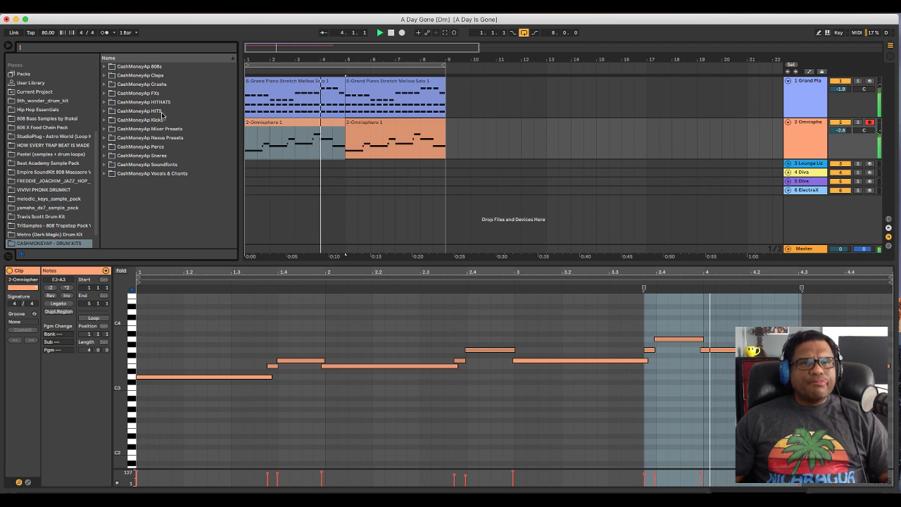
pyautogui.click(105, 102)
pyautogui.click(144, 111)
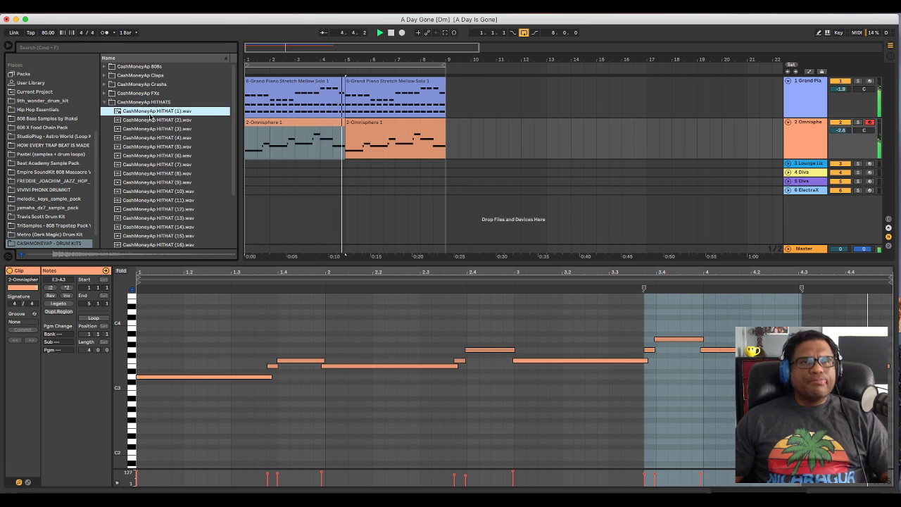
# Place CashMoneyAp HITHAT (1).wav on a new audio track, move it to the start of bar 1, and play it.
pyautogui.click(250, 199)
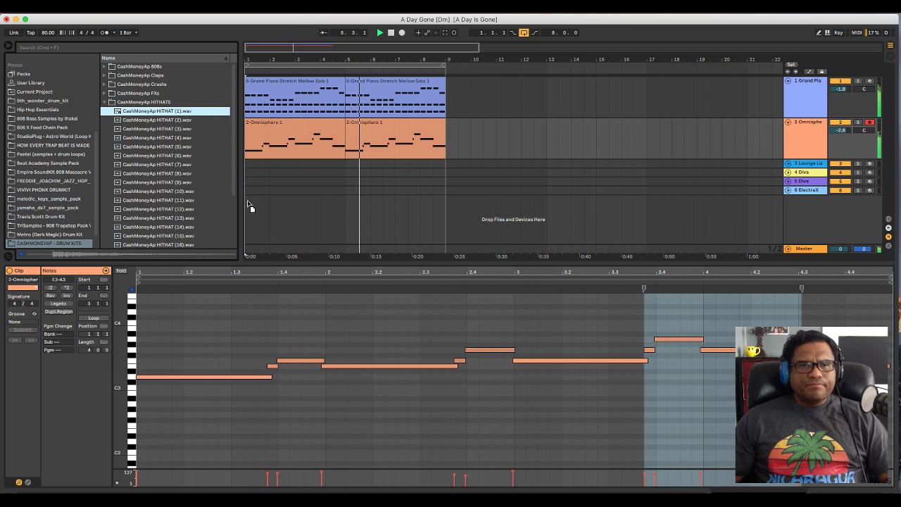
pyautogui.click(257, 205)
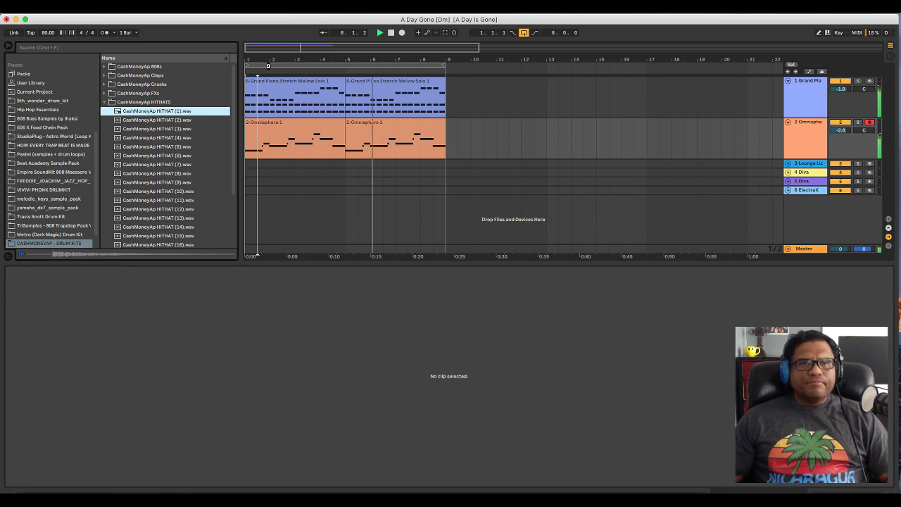
pyautogui.press('Return')
pyautogui.moveTo(295, 56); pyautogui.dragTo(385, 79)
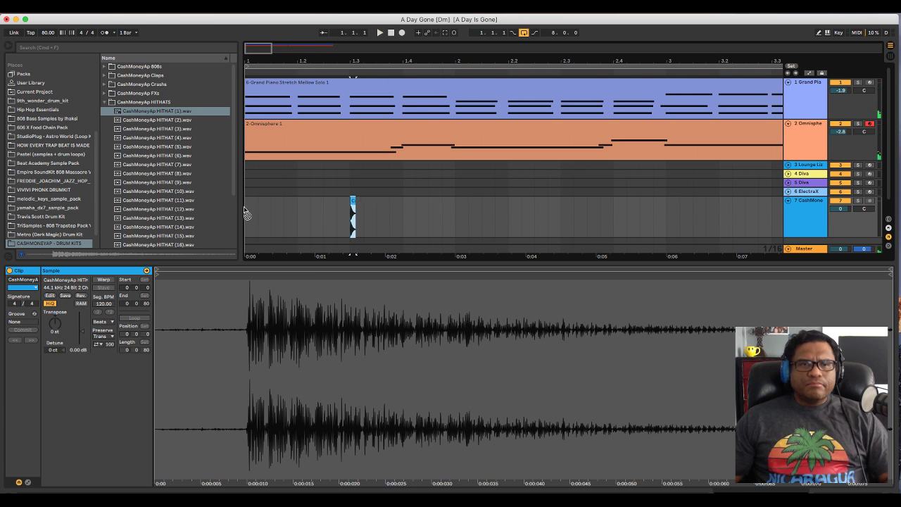
pyautogui.moveTo(252, 210)
pyautogui.mouseDown()
pyautogui.moveTo(260, 202)
pyautogui.moveTo(250, 209)
pyautogui.mouseUp()
pyautogui.press('space')
pyautogui.press('space')
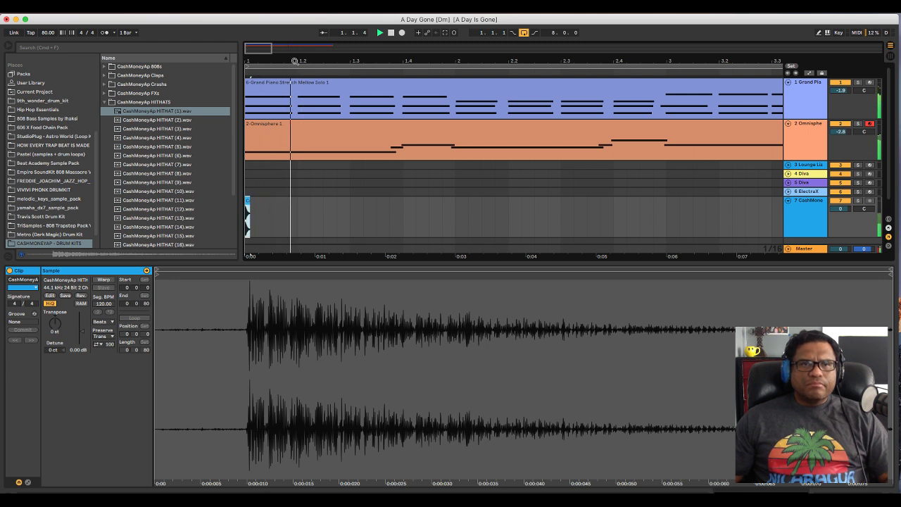
# Copy the hi-hat clip to 1.1.2 and 1.1.3 on its track, auditioning the placement with the melody.
pyautogui.scroll(1, 299, 232)
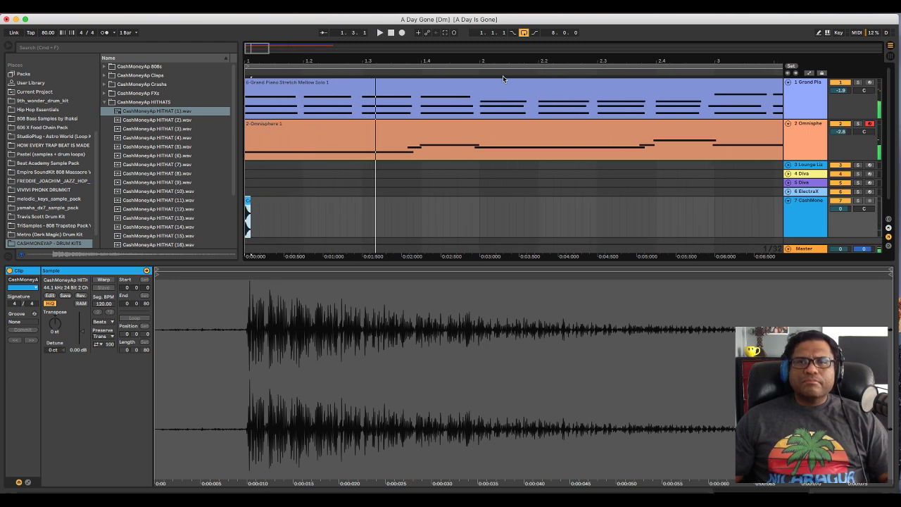
pyautogui.moveTo(673, 64); pyautogui.dragTo(672, 29)
pyautogui.scroll(1, 285, 149)
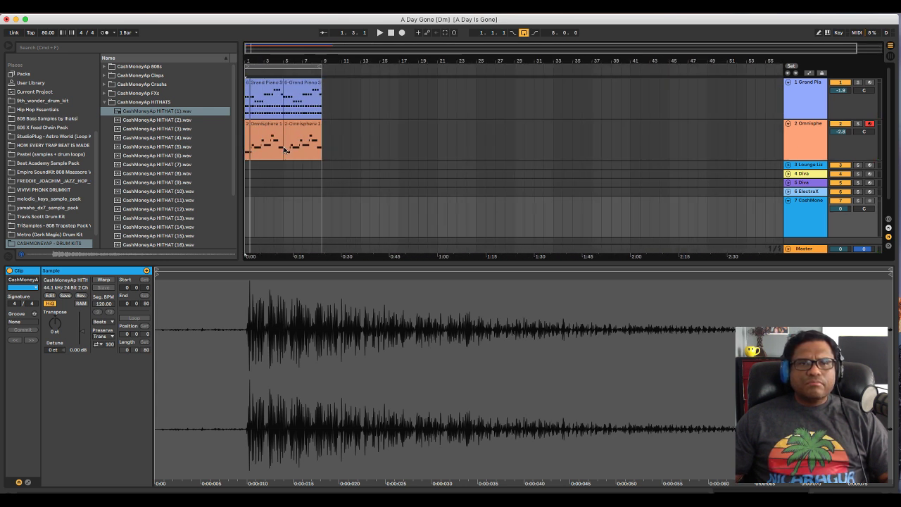
pyautogui.moveTo(270, 58); pyautogui.dragTo(307, 190)
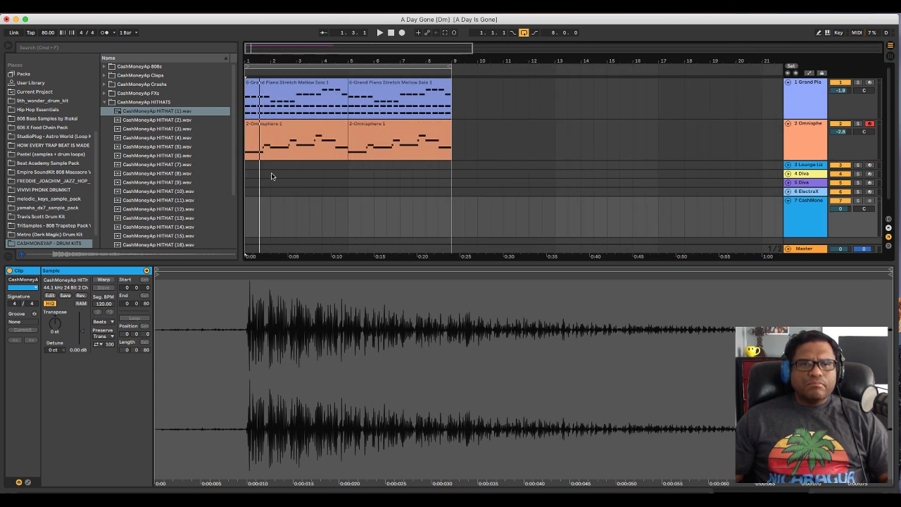
pyautogui.moveTo(263, 63); pyautogui.dragTo(307, 121)
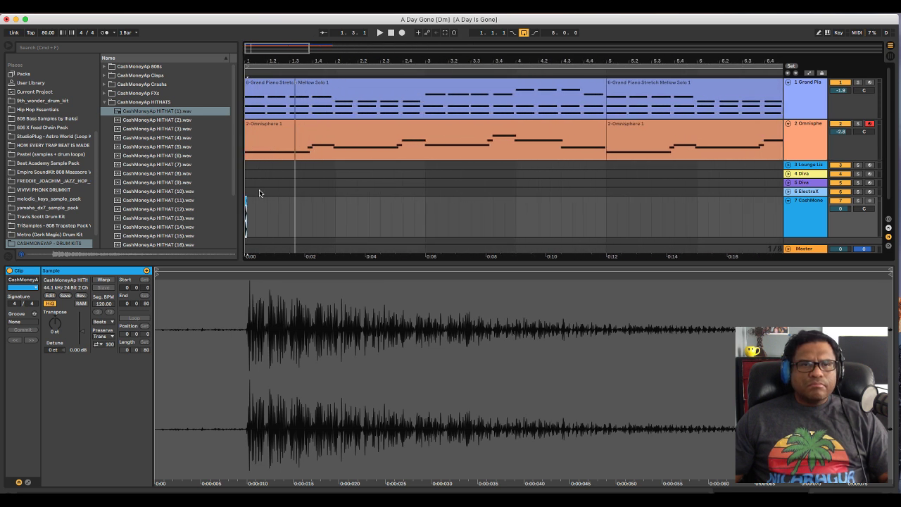
pyautogui.moveTo(262, 62); pyautogui.dragTo(289, 217)
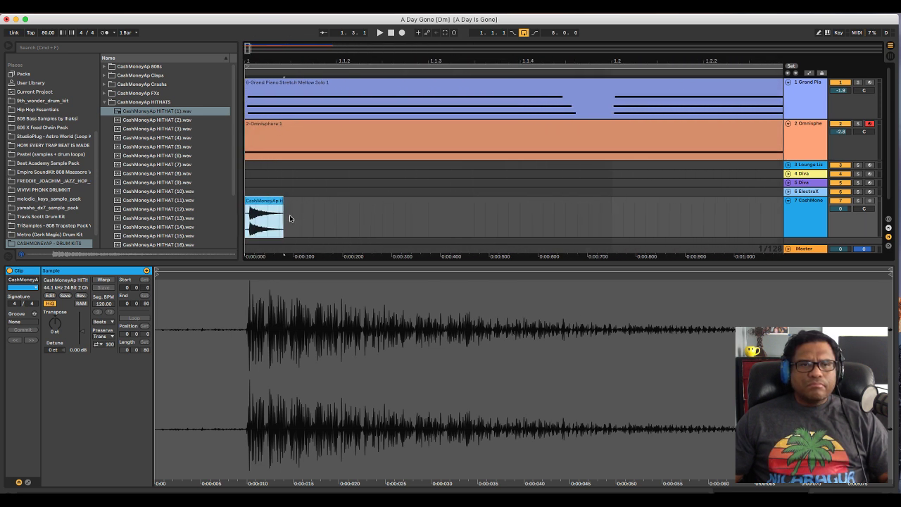
pyautogui.press('space')
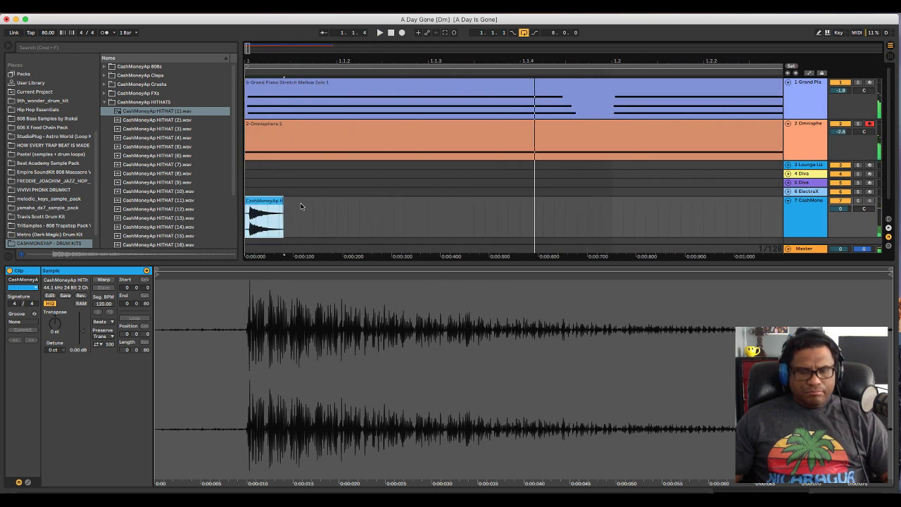
pyautogui.press('space')
pyautogui.press('super+d')
pyautogui.moveTo(297, 204); pyautogui.dragTo(353, 215)
pyautogui.press('space')
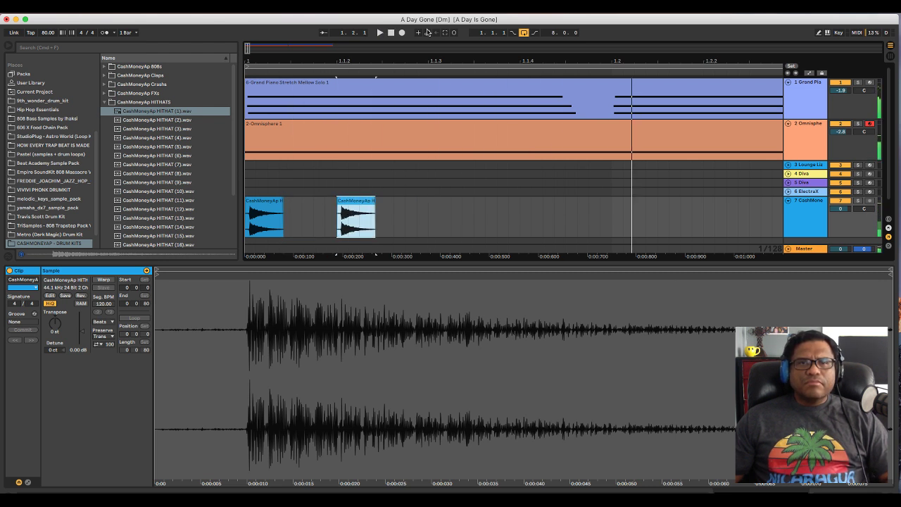
pyautogui.click(392, 33)
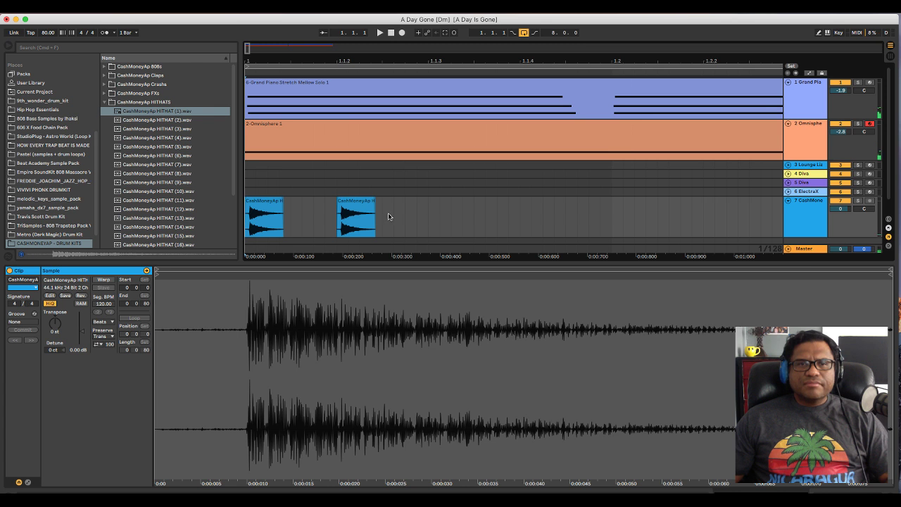
pyautogui.moveTo(354, 210); pyautogui.dragTo(446, 205)
# Set the arrangement's fixed grid to 1/8 and play the hi-hats.
pyautogui.rightClick(777, 251)
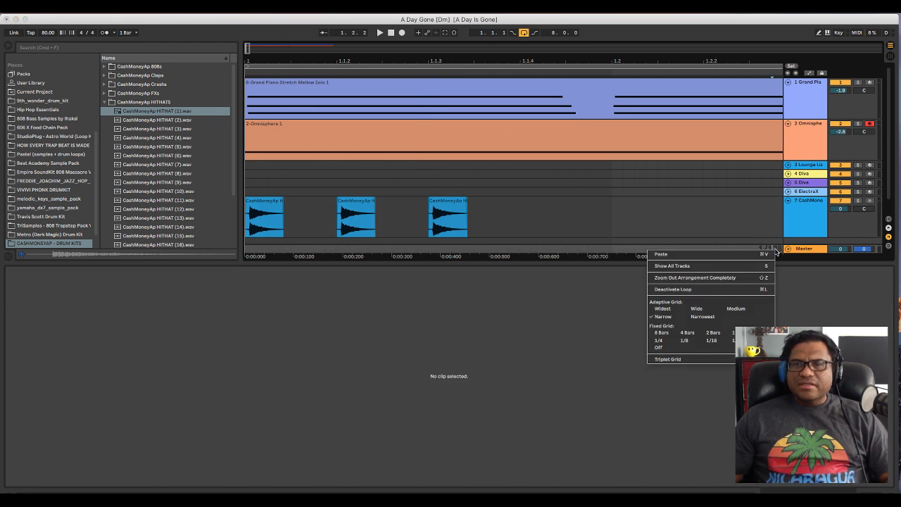
pyautogui.click(687, 341)
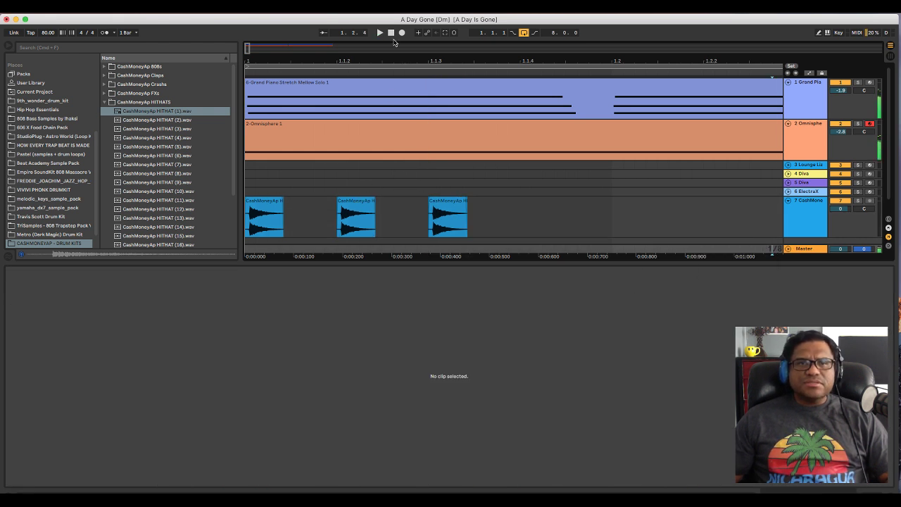
pyautogui.press('space')
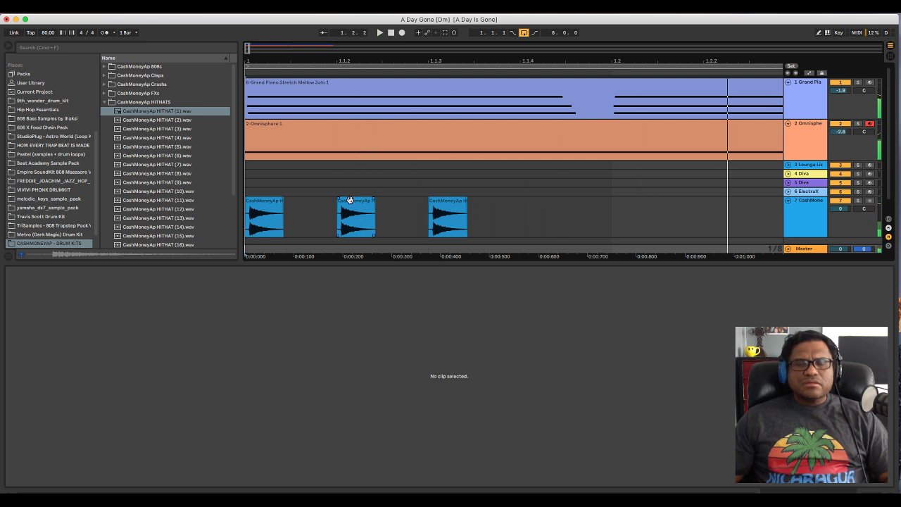
pyautogui.press('space')
pyautogui.press('space')
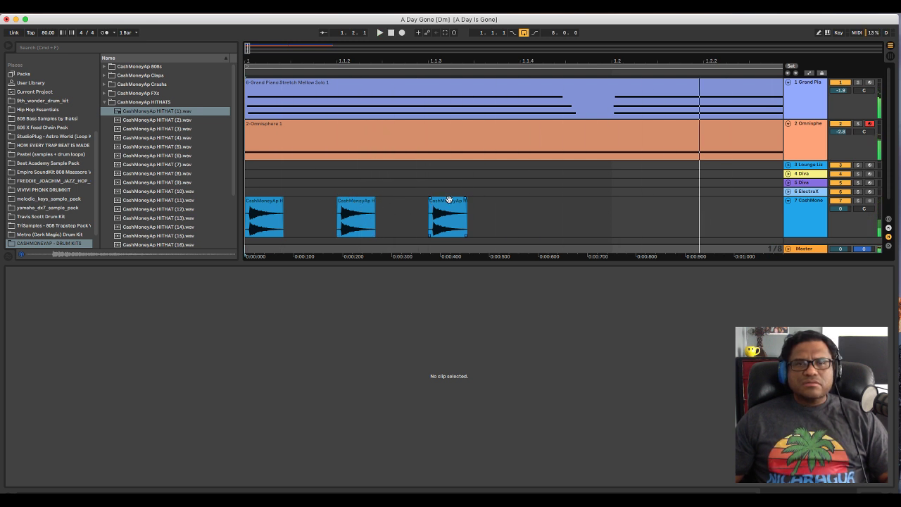
# Add a fourth hi-hat hit just before 1.1.4 by duplicating the third clip twice and removing the middle copy.
pyautogui.click(454, 205)
pyautogui.press('super+d')
pyautogui.press('super+d')
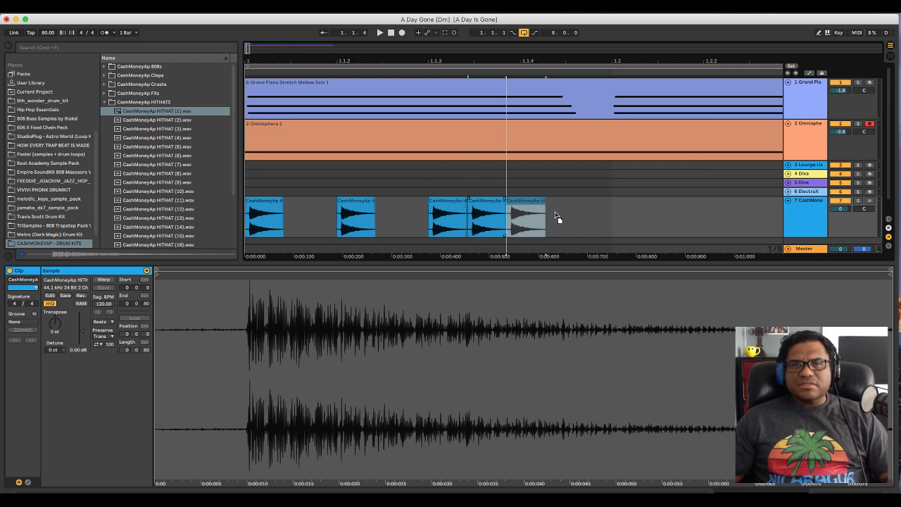
pyautogui.press('Right')
pyautogui.press('super+z')
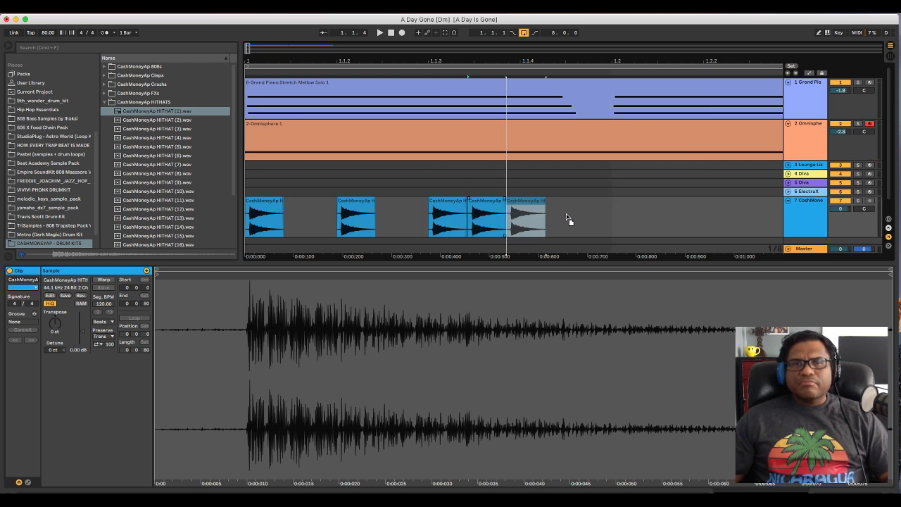
pyautogui.press('super+z')
# Set the fixed grid to 1/16 and duplicate the first beat of four hi-hat hits to beat 1.2.
pyautogui.rightClick(780, 255)
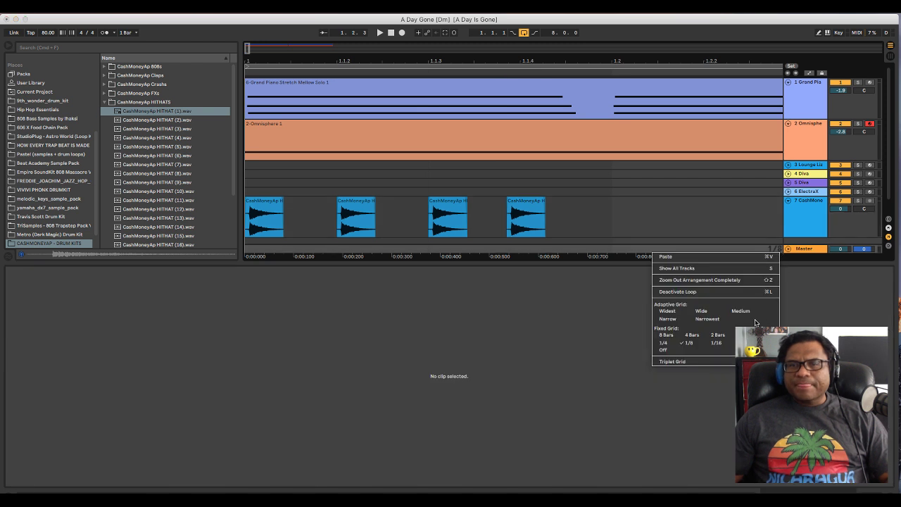
pyautogui.click(722, 344)
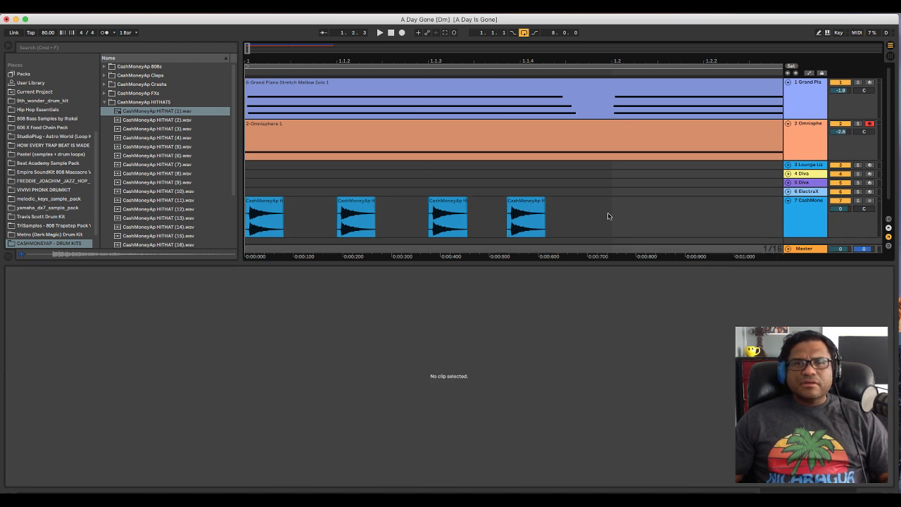
pyautogui.moveTo(614, 218); pyautogui.dragTo(248, 216)
pyautogui.press('super+d')
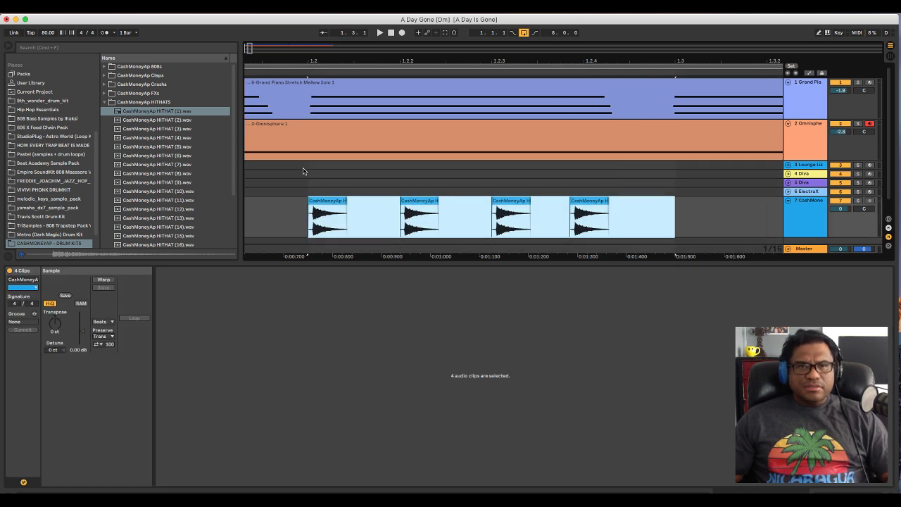
# Play the eight-hit hi-hat pattern from the start and examine the spacing of the hits around beat 1.2.
pyautogui.moveTo(328, 67); pyautogui.dragTo(329, 55)
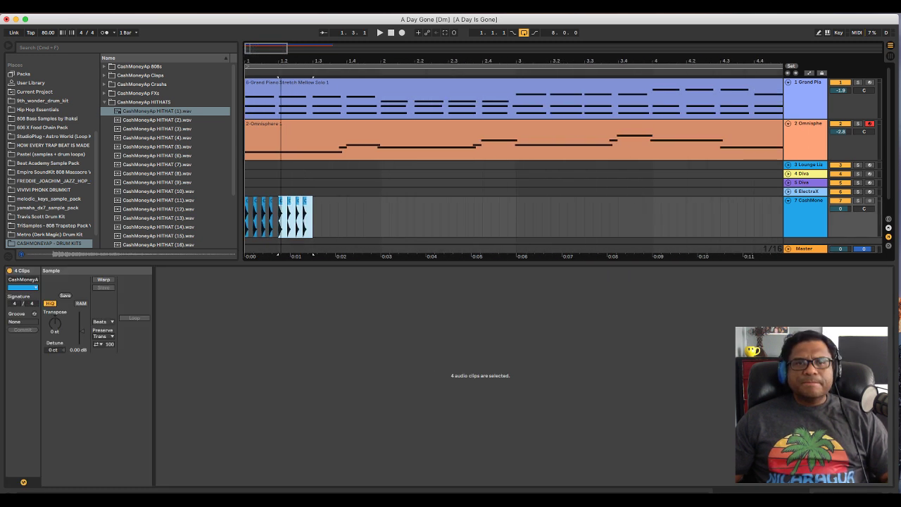
pyautogui.click(301, 65)
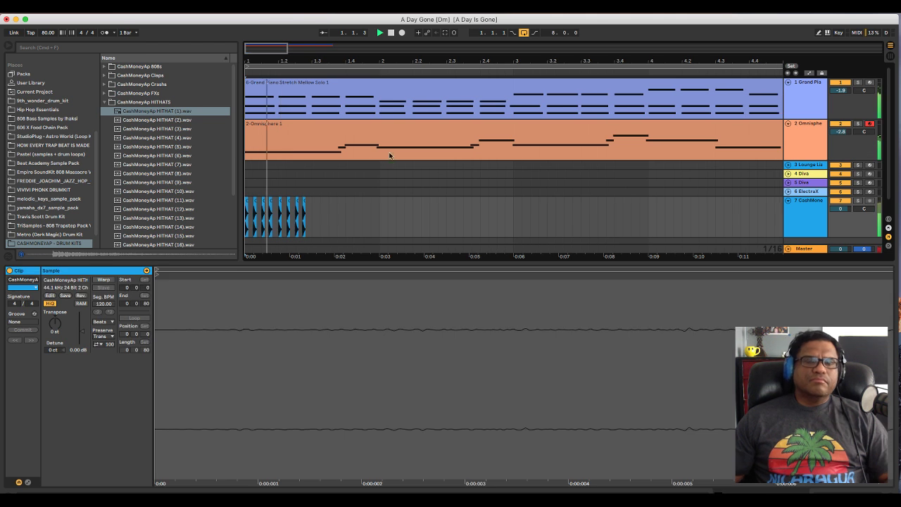
pyautogui.moveTo(301, 56); pyautogui.dragTo(384, 207)
pyautogui.press('space')
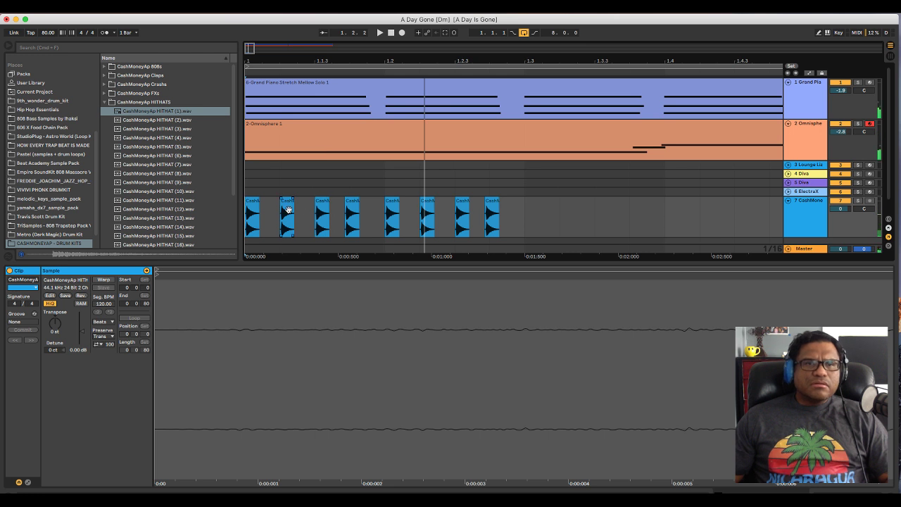
pyautogui.moveTo(287, 59); pyautogui.dragTo(337, 126)
pyautogui.click(460, 211)
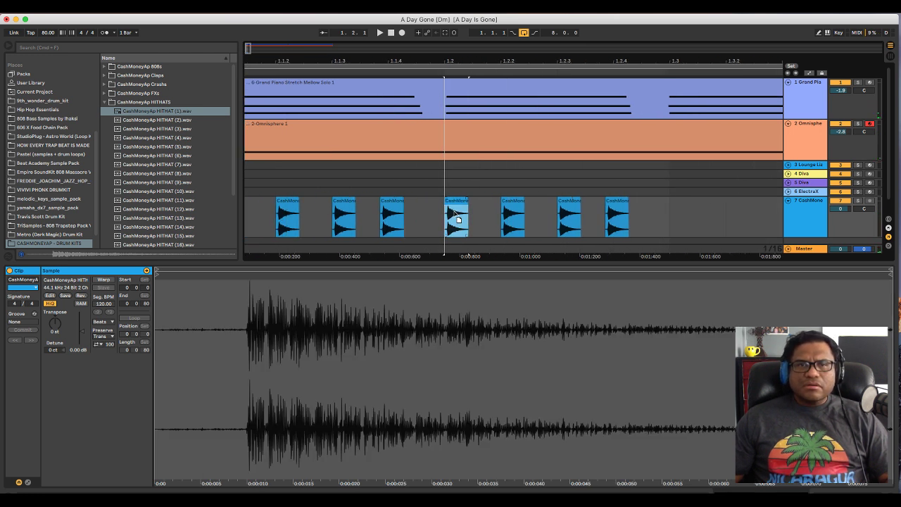
pyautogui.click(513, 212)
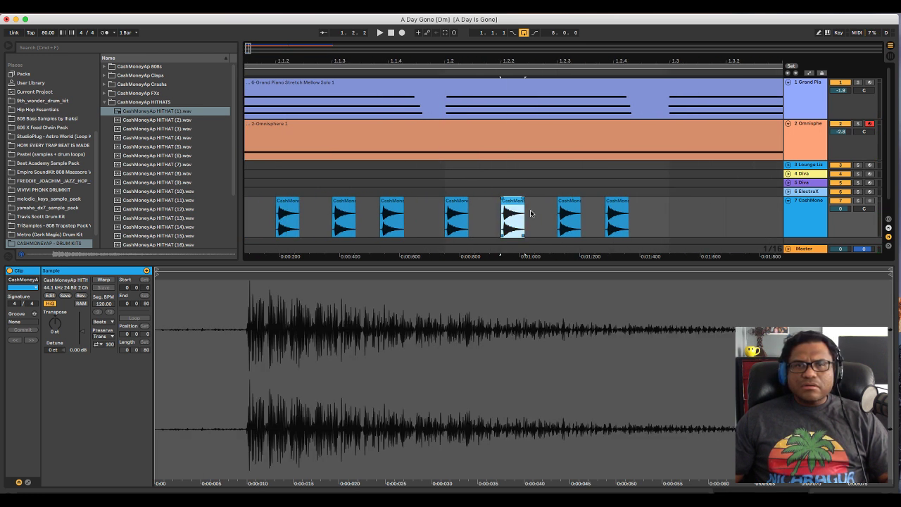
pyautogui.press('space')
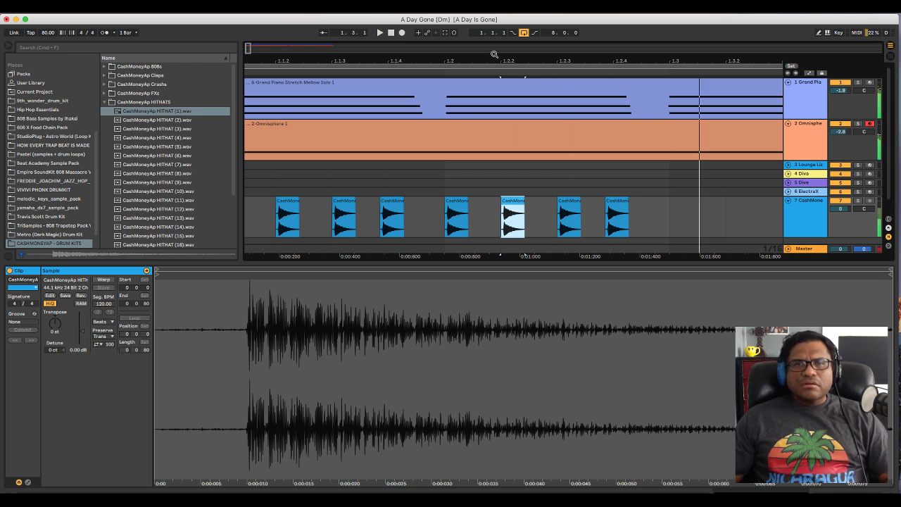
pyautogui.click(390, 35)
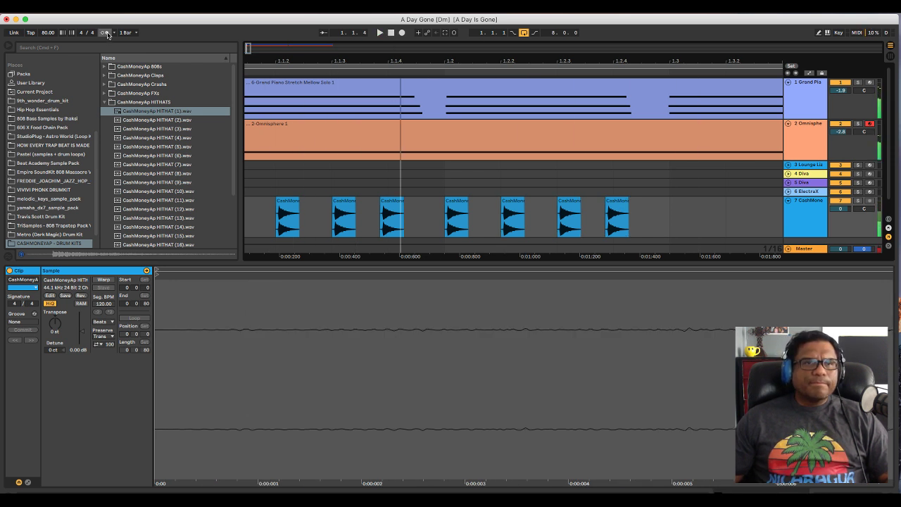
# Turn on the metronome, play the hi-hats against it, and move the fourth hit onto 1.1.4.
pyautogui.click(453, 211)
pyautogui.press('space')
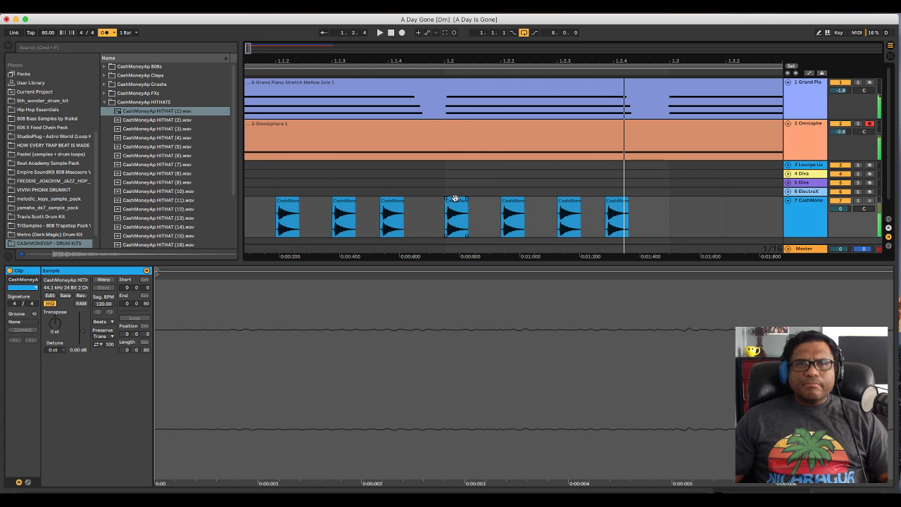
pyautogui.press('space')
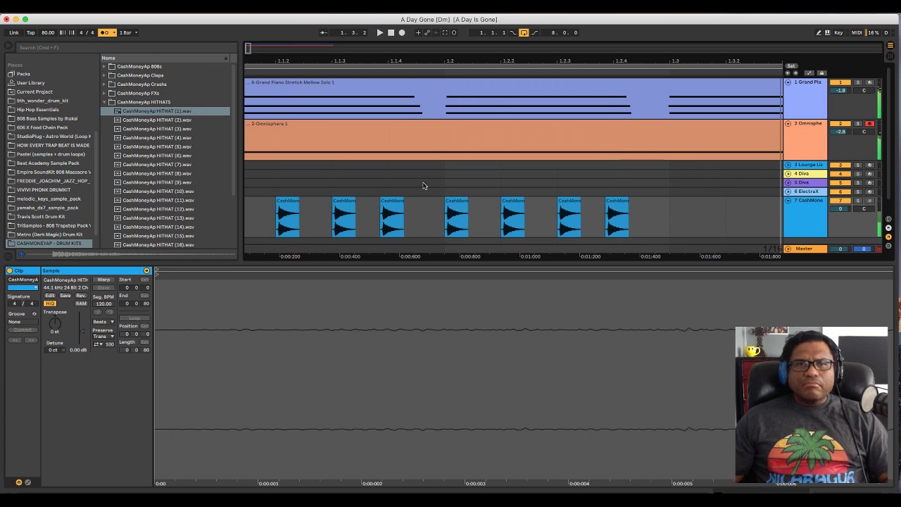
pyautogui.click(401, 210)
pyautogui.press('space')
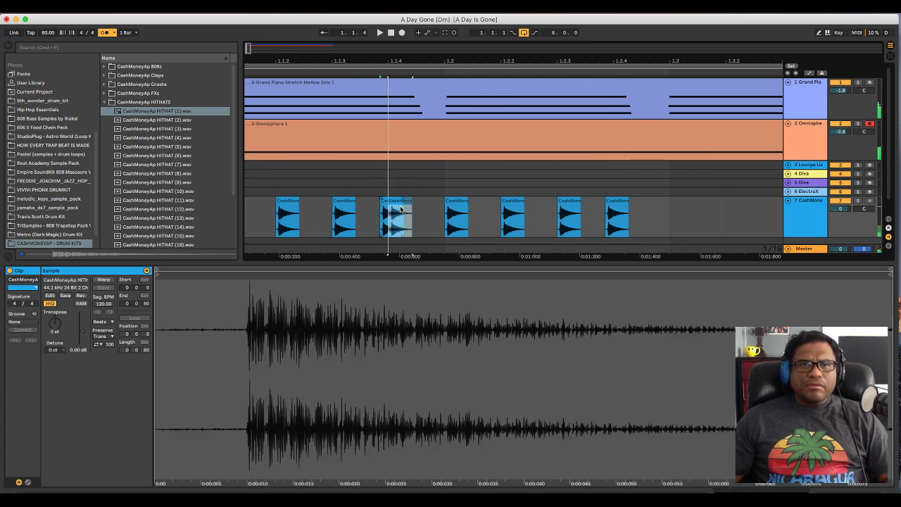
# Try shifting the third hi-hat hit closer to the fourth, audition it, and return it to 1.1.3.
pyautogui.click(350, 212)
pyautogui.moveTo(356, 210); pyautogui.dragTo(381, 210)
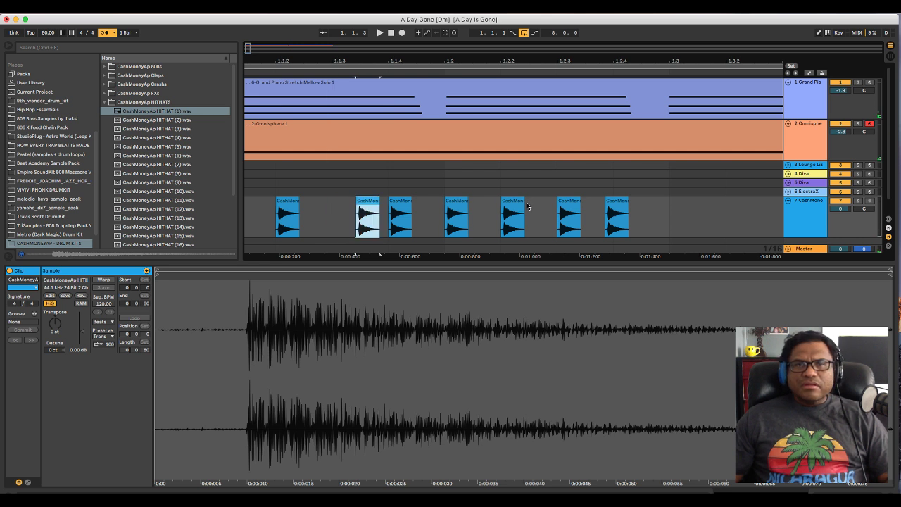
pyautogui.click(512, 209)
pyautogui.click(569, 208)
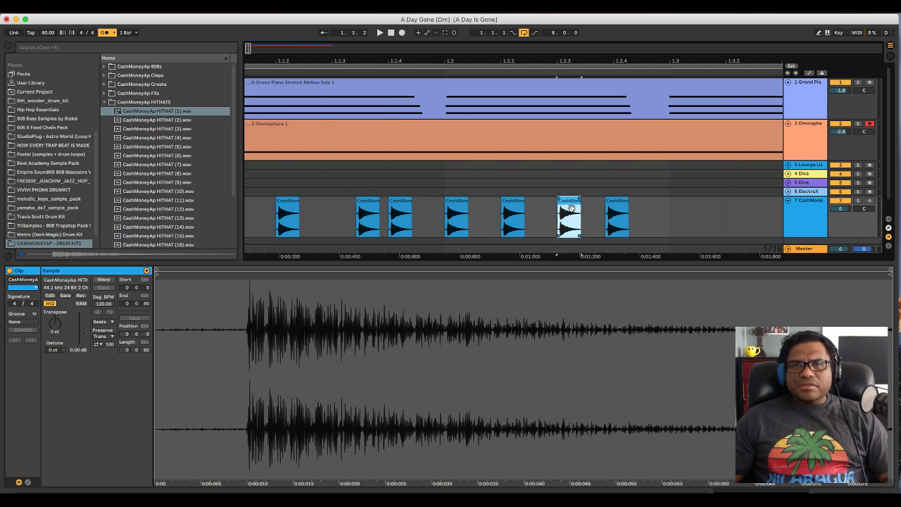
pyautogui.click(391, 33)
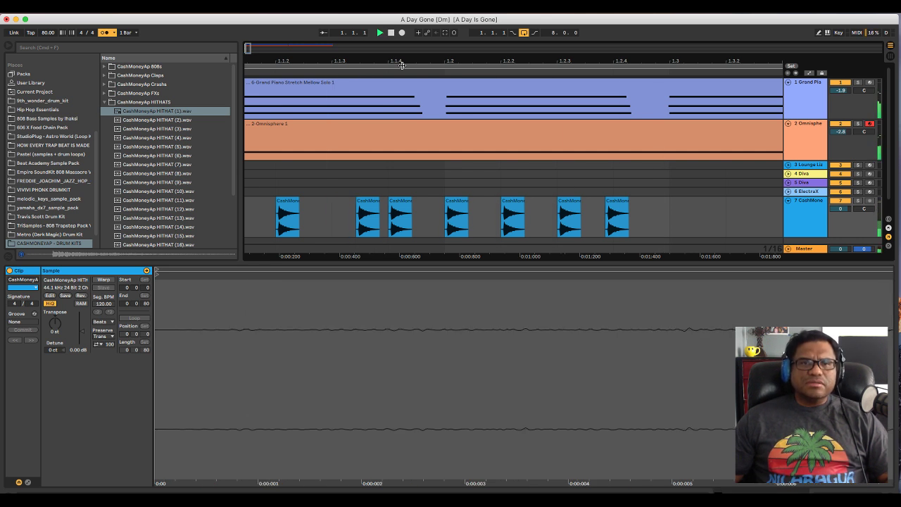
pyautogui.click(365, 208)
pyautogui.moveTo(364, 208); pyautogui.dragTo(341, 208)
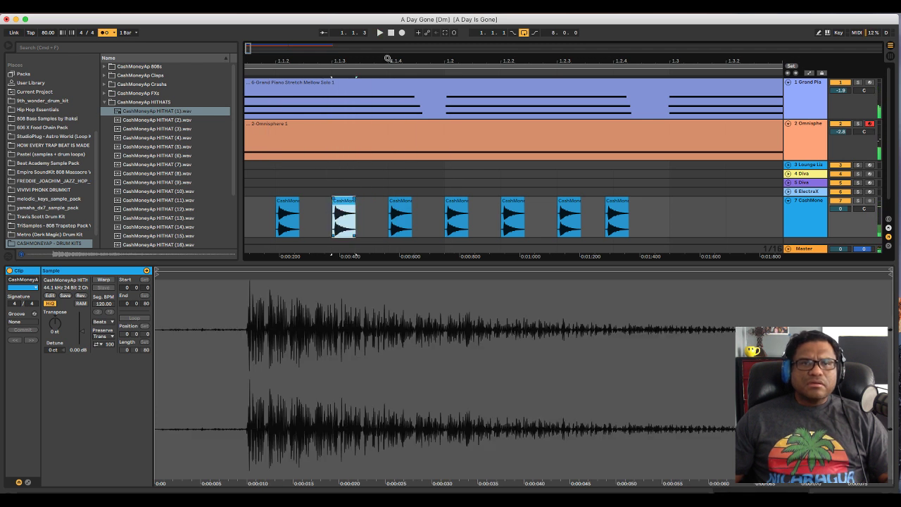
# Play the eight-hit hi-hat pattern, then duplicate it to beat 1.3 and again to bar 2.
pyautogui.click(391, 33)
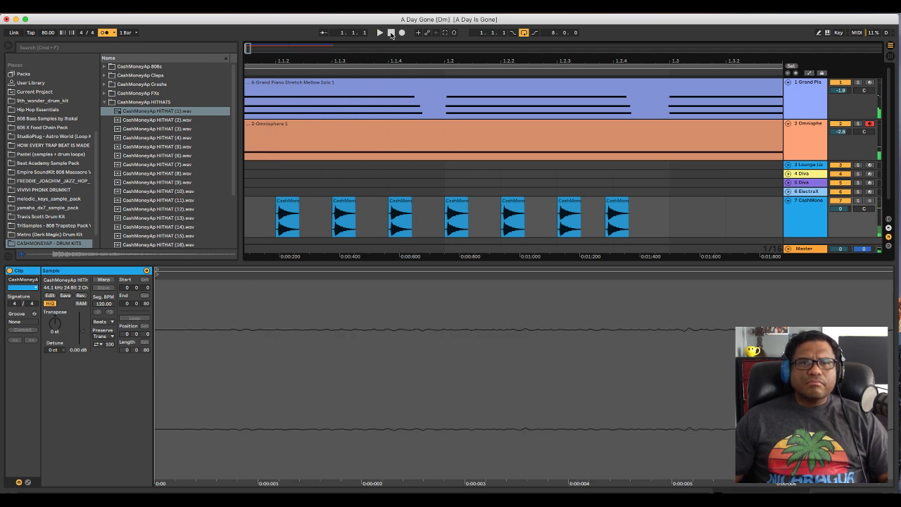
pyautogui.press('space')
pyautogui.moveTo(396, 61); pyautogui.dragTo(396, 50)
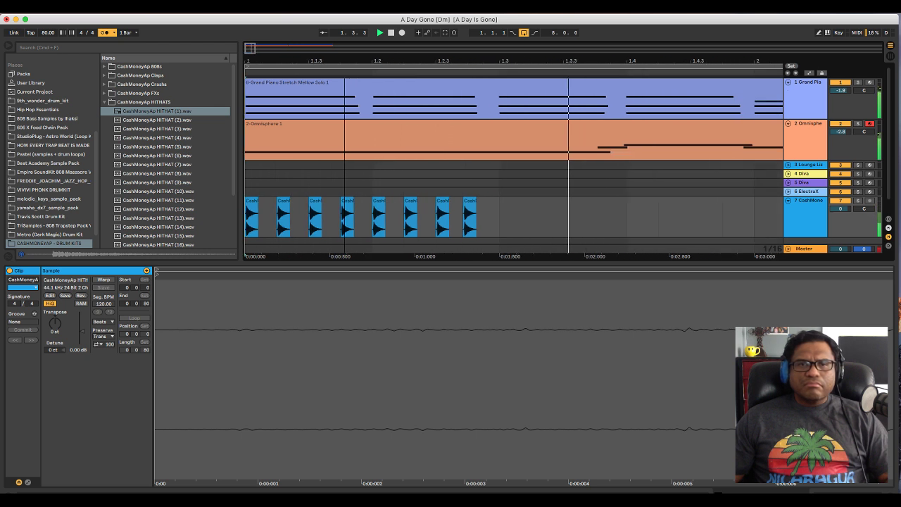
pyautogui.moveTo(498, 222); pyautogui.dragTo(247, 222)
pyautogui.press('super+d')
pyautogui.press('-')
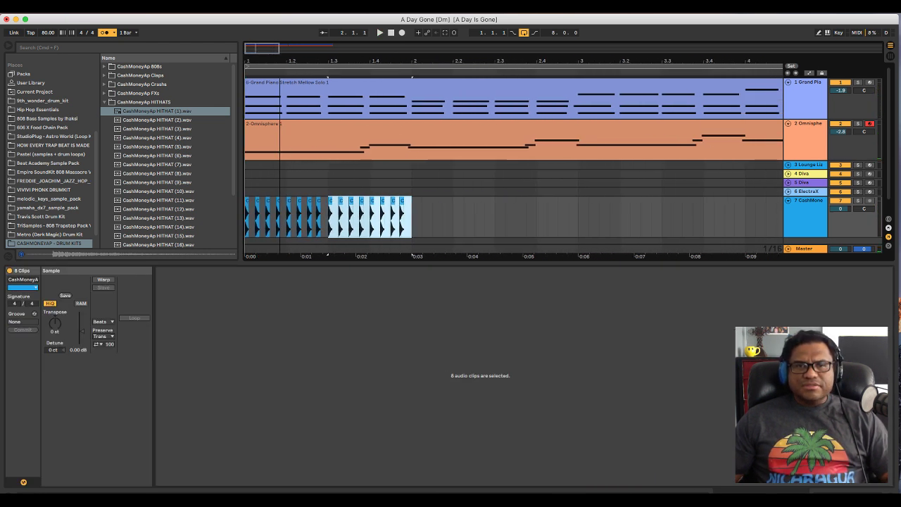
pyautogui.press('super+d')
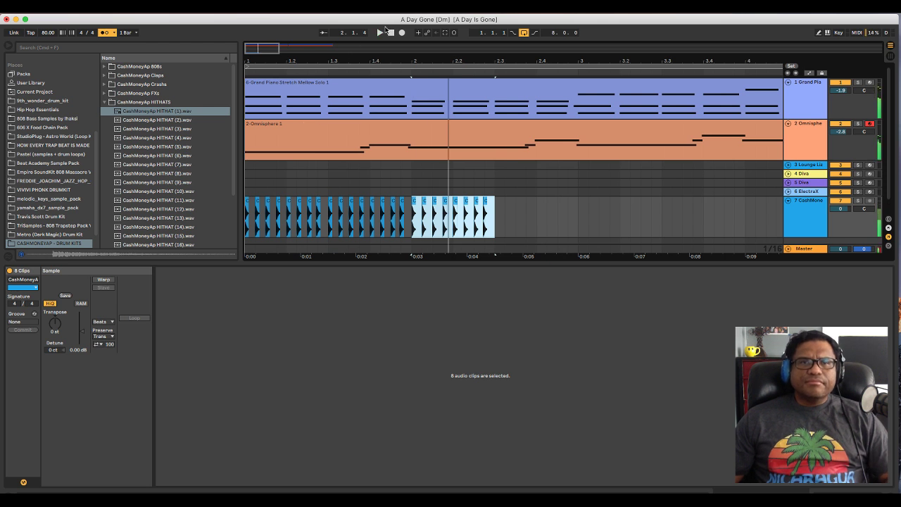
pyautogui.press('-')
pyautogui.press('-')
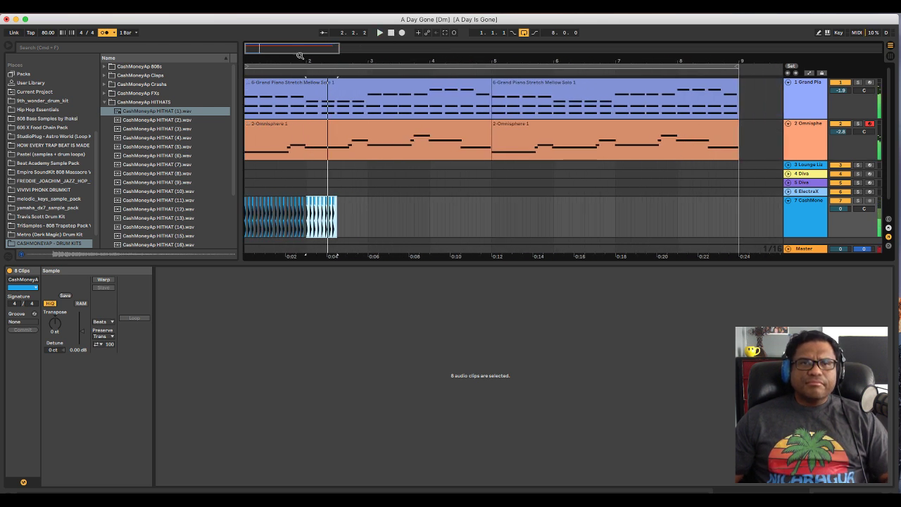
# Play the extended hi-hat pattern from the start several times and examine the spacing of the hits leading into beat 1.3.
pyautogui.click(380, 32)
pyautogui.click(390, 33)
pyautogui.click(317, 211)
pyautogui.press('space')
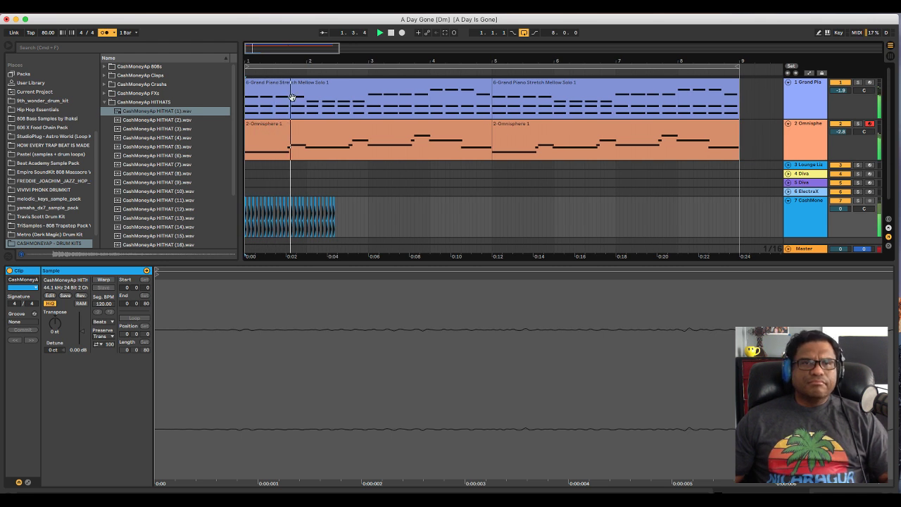
pyautogui.scroll(3, 316, 146)
pyautogui.hscroll(-3, 356, 221)
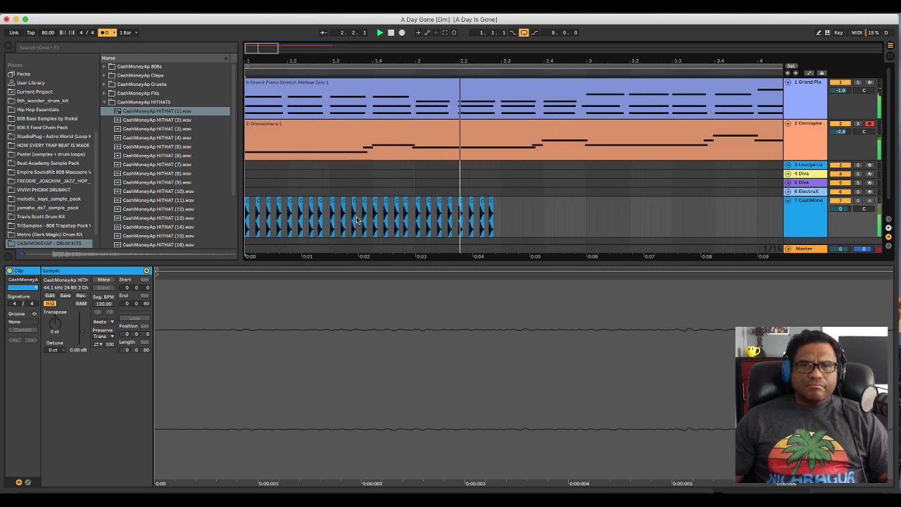
pyautogui.press('space')
pyautogui.press('space')
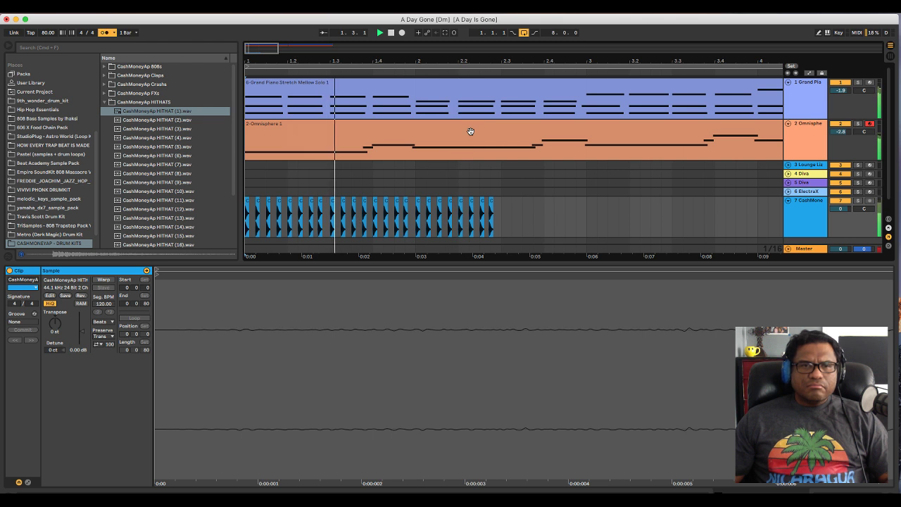
pyautogui.press('space')
pyautogui.moveTo(376, 61); pyautogui.dragTo(376, 79)
pyautogui.scroll(3, 393, 235)
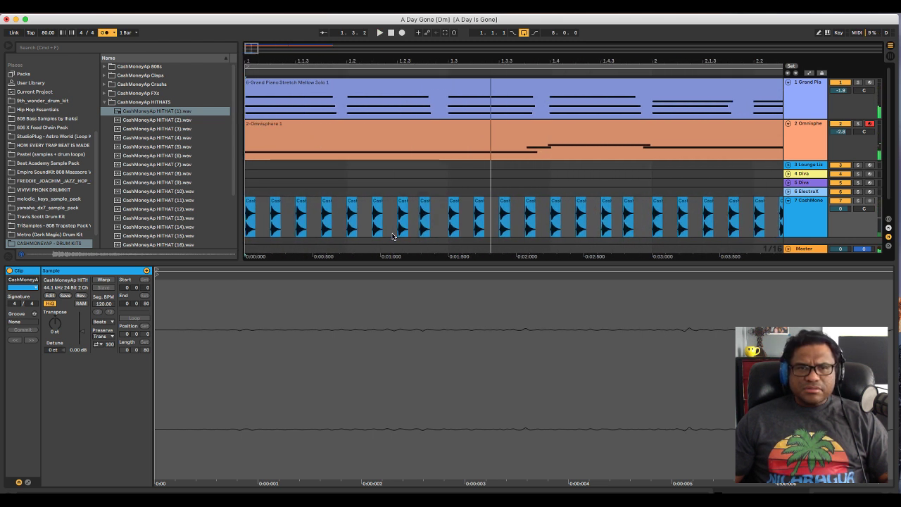
pyautogui.press('space')
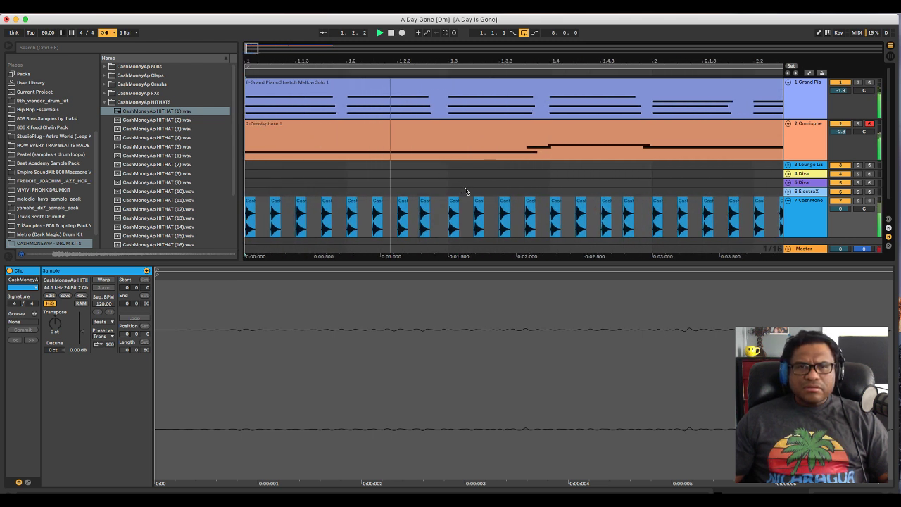
# Move the eighth hi-hat hit onto 1.2.4 and play the pattern from the start to check it.
pyautogui.moveTo(404, 60); pyautogui.dragTo(599, 213)
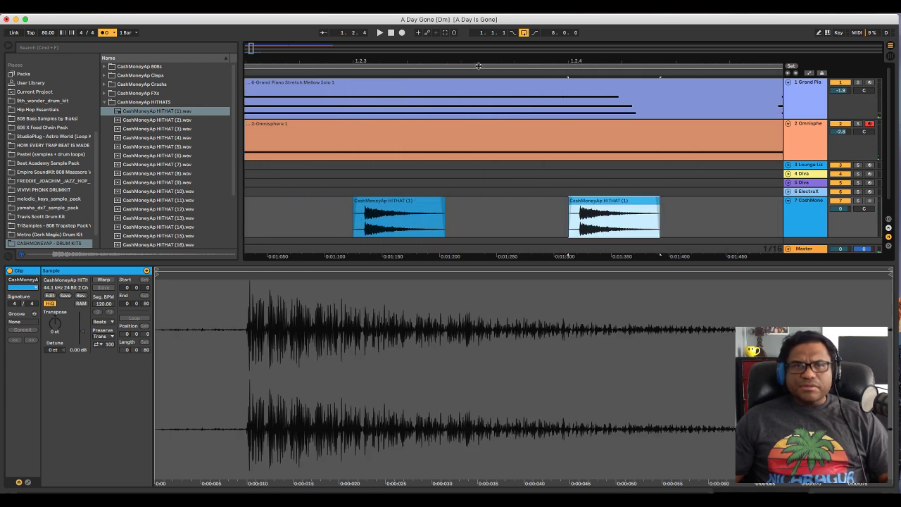
pyautogui.moveTo(431, 62); pyautogui.dragTo(369, 46)
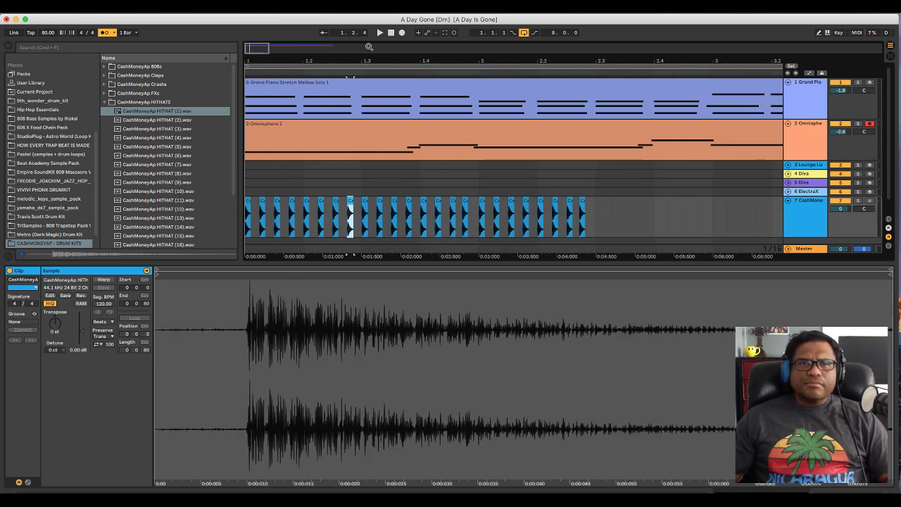
pyautogui.click(380, 33)
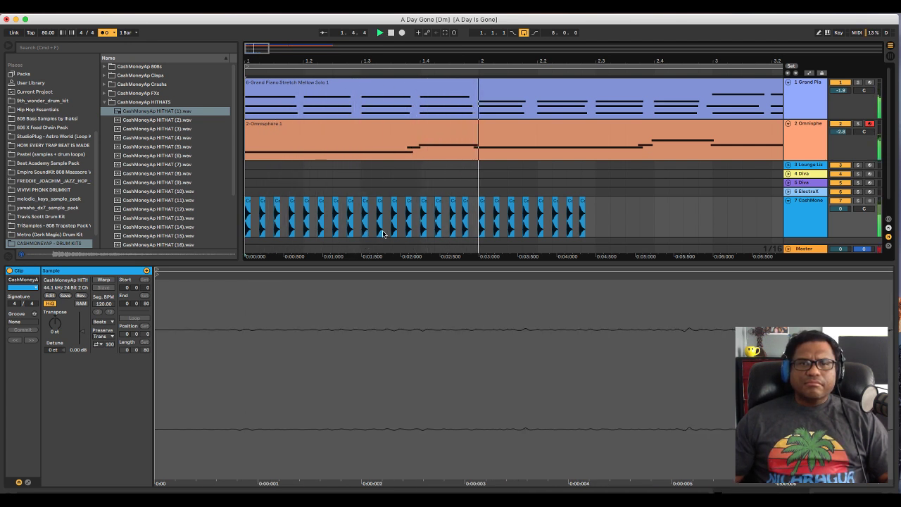
pyautogui.press('space')
# Delete the hi-hat copies from beat 1.3 onward and duplicate the corrected eight-hit pattern until it fills four bars.
pyautogui.moveTo(595, 223); pyautogui.dragTo(239, 221)
pyautogui.press('Delete')
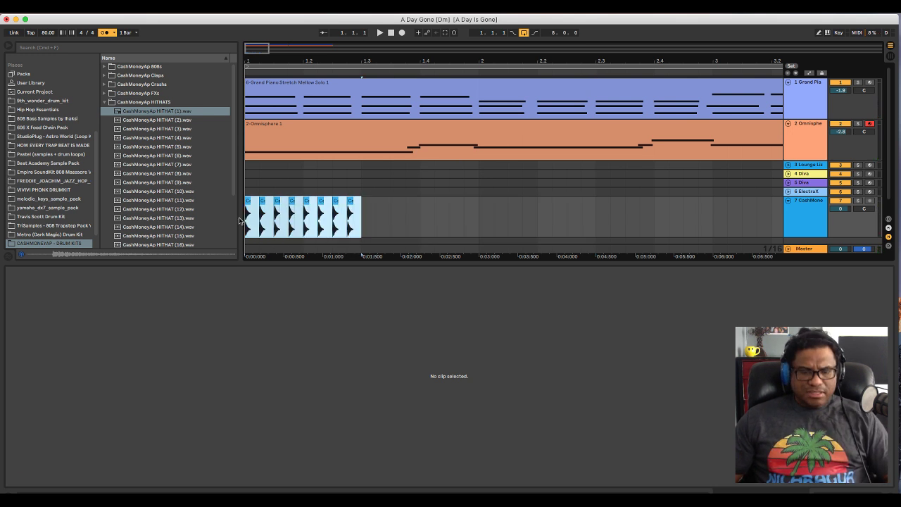
pyautogui.press('super+d')
pyautogui.press('super+d')
pyautogui.press('super+d')
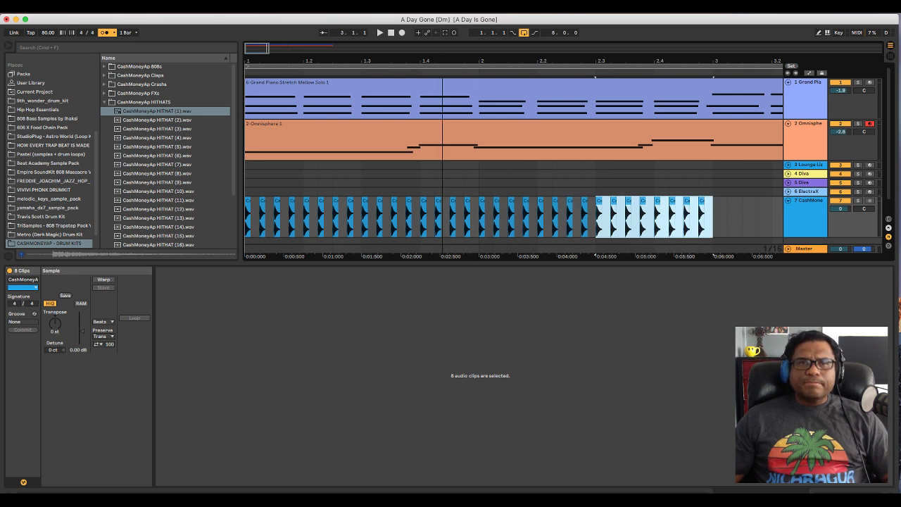
pyautogui.press('-')
pyautogui.press('super+d')
pyautogui.press('super+d')
pyautogui.press('super+d')
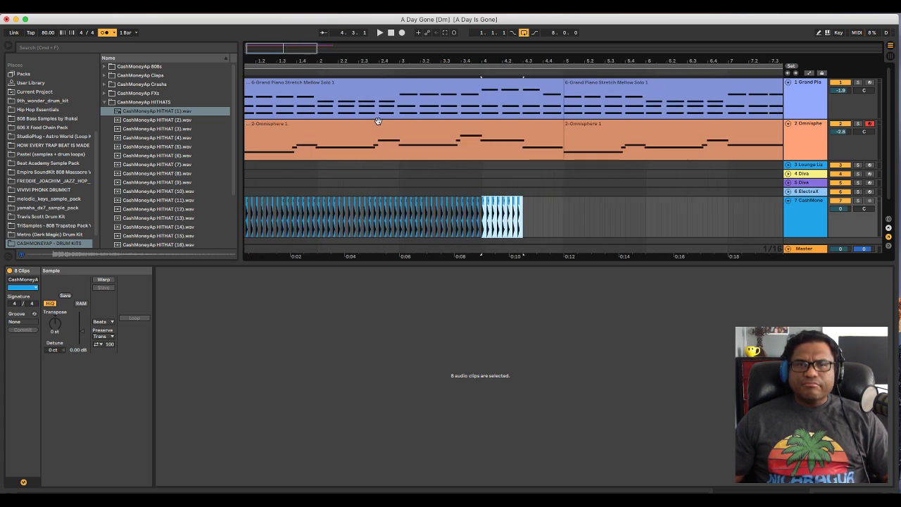
pyautogui.press('super+d')
# Turn off the metronome during playback and set the loop to the first four-bar Grand Piano clip.
pyautogui.click(392, 33)
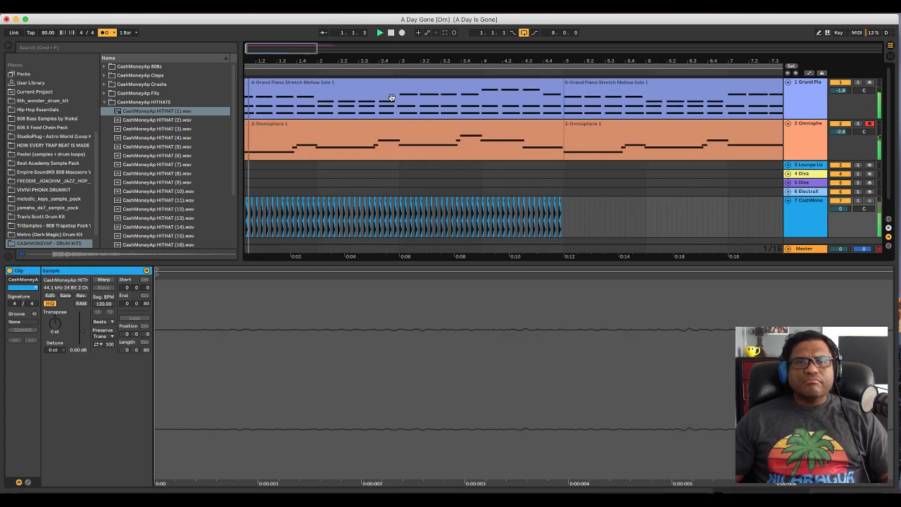
pyautogui.press('-')
pyautogui.click(104, 33)
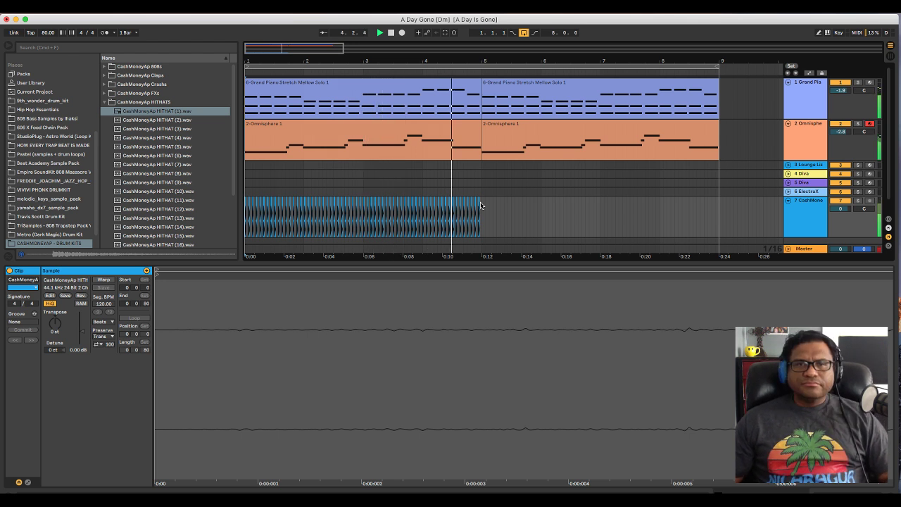
pyautogui.press('space')
pyautogui.click(439, 89)
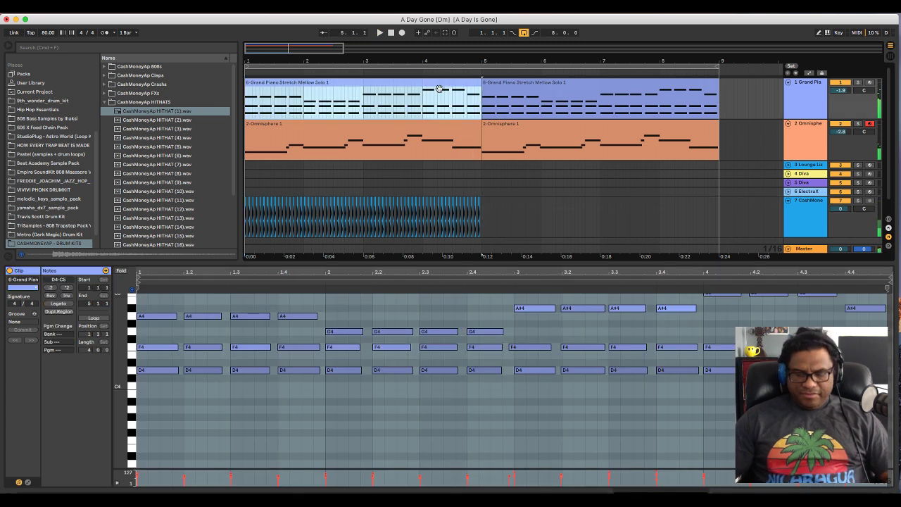
pyautogui.press('space')
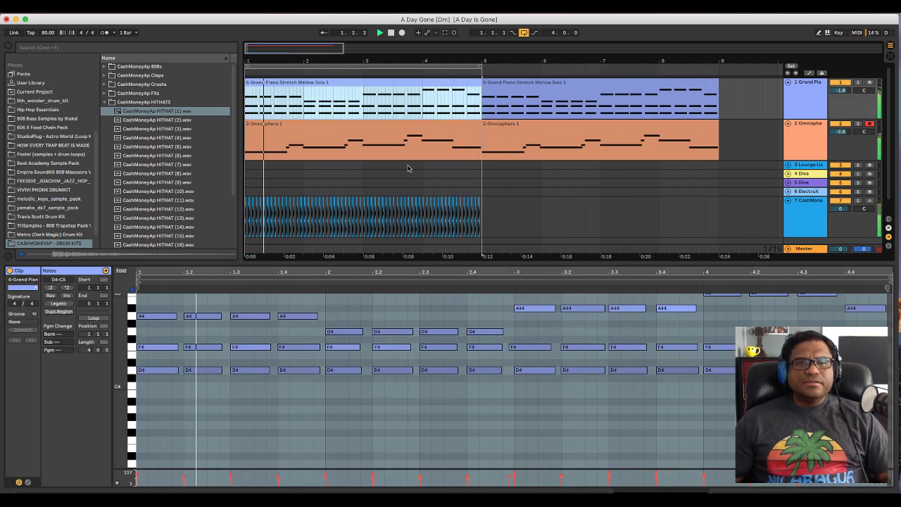
# Add the Limiter from the Effects collection to the Master track.
pyautogui.press('Tab')
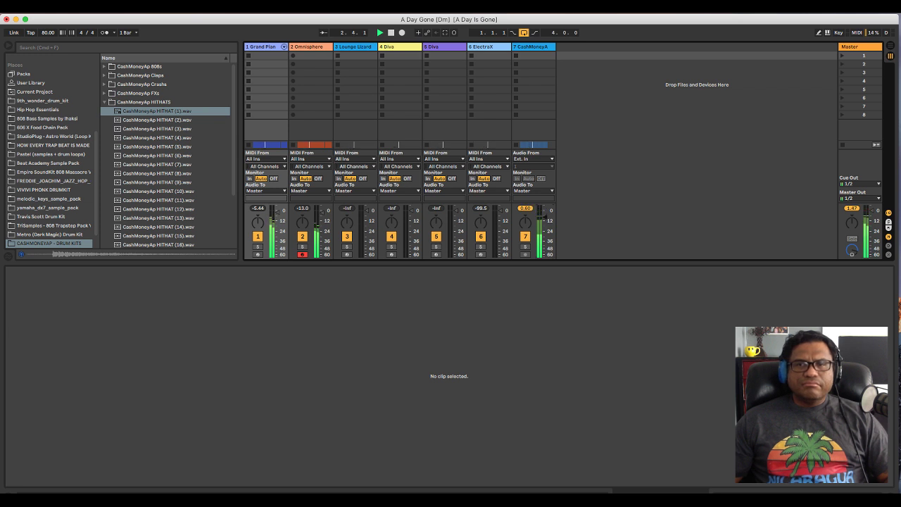
pyautogui.click(129, 49)
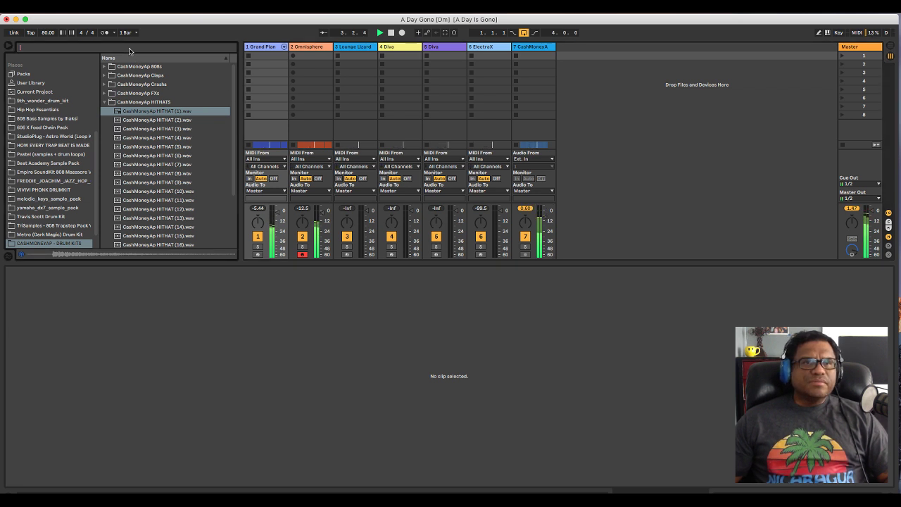
pyautogui.scroll(5, 40, 98)
pyautogui.click(34, 76)
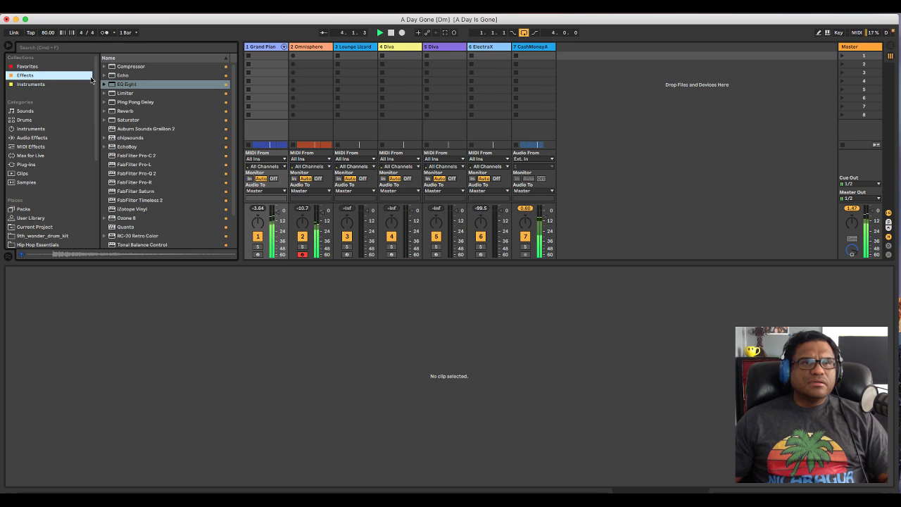
pyautogui.click(122, 93)
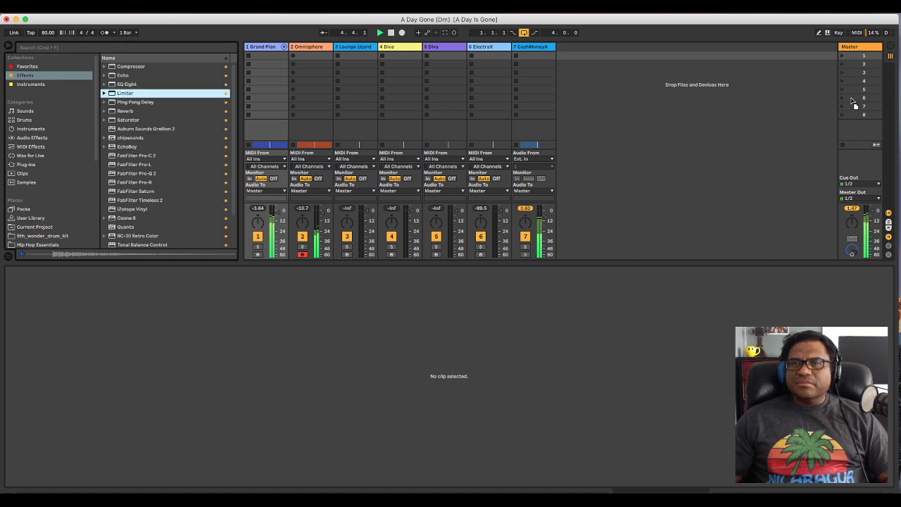
pyautogui.moveTo(837, 104); pyautogui.dragTo(822, 124)
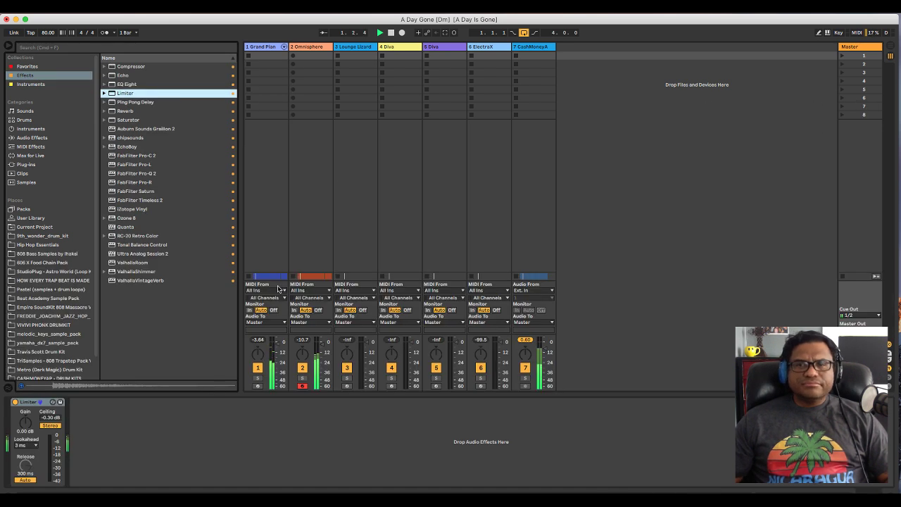
# Return to the arrangement and deactivate the second Grand Piano clip, at bar 5.
pyautogui.press('Tab')
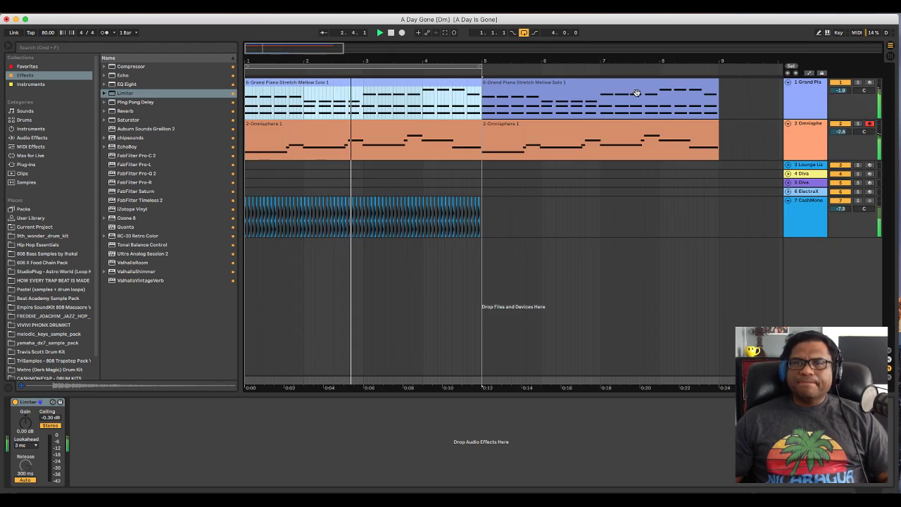
pyautogui.click(597, 82)
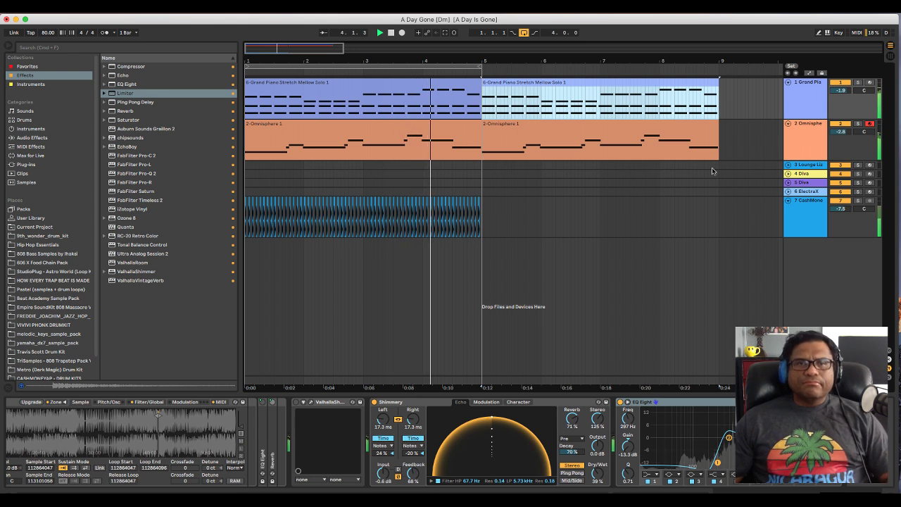
pyautogui.press('0')
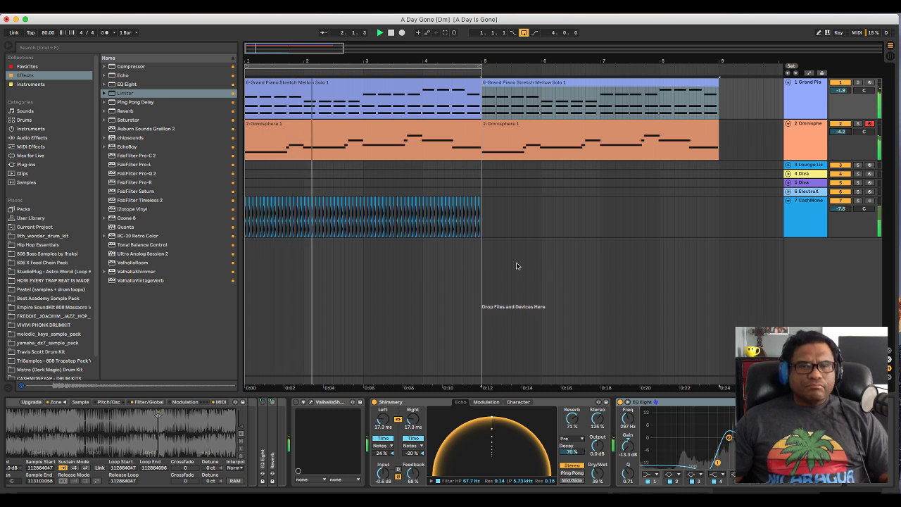
# Open the CASHMONEYAP - DRUM KITS folder and audition other samples in CashMoneyAp HITHATS.
pyautogui.scroll(-2, 49, 317)
pyautogui.click(49, 357)
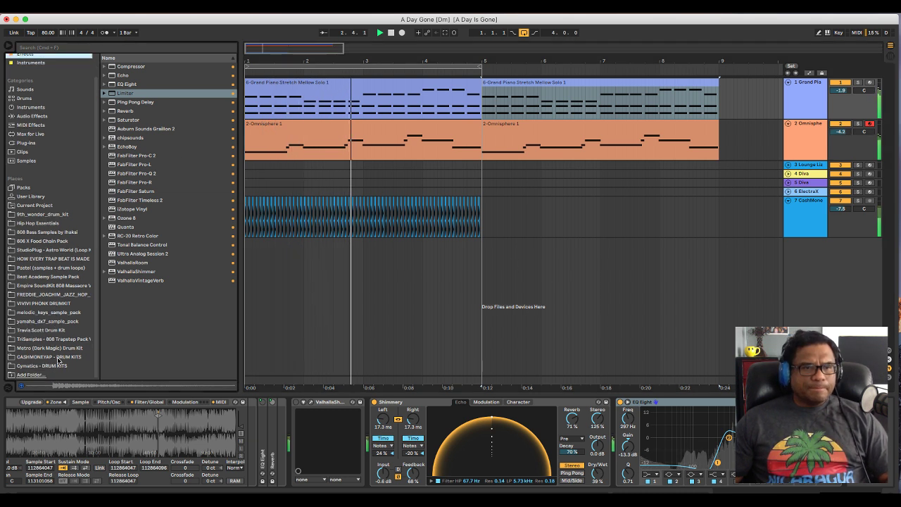
pyautogui.press('Down')
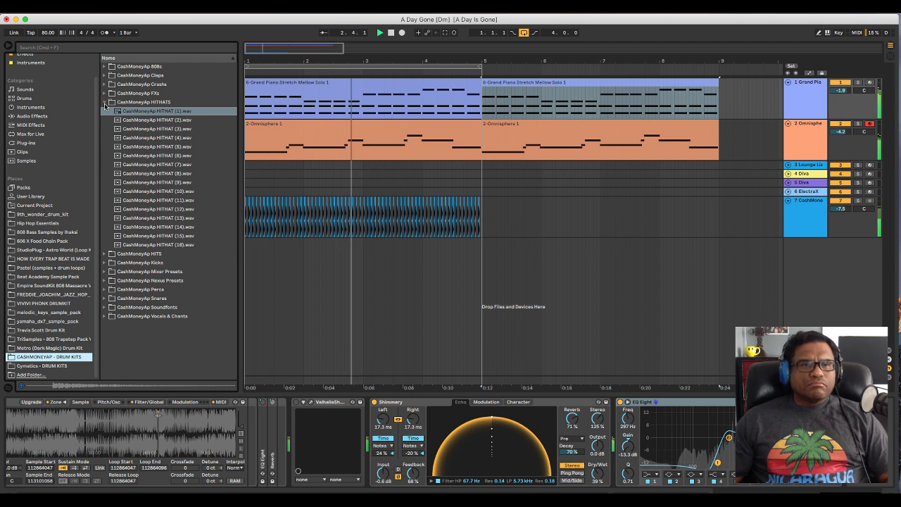
pyautogui.click(155, 155)
pyautogui.click(156, 164)
pyautogui.click(157, 191)
pyautogui.click(159, 209)
pyautogui.click(163, 227)
pyautogui.click(166, 235)
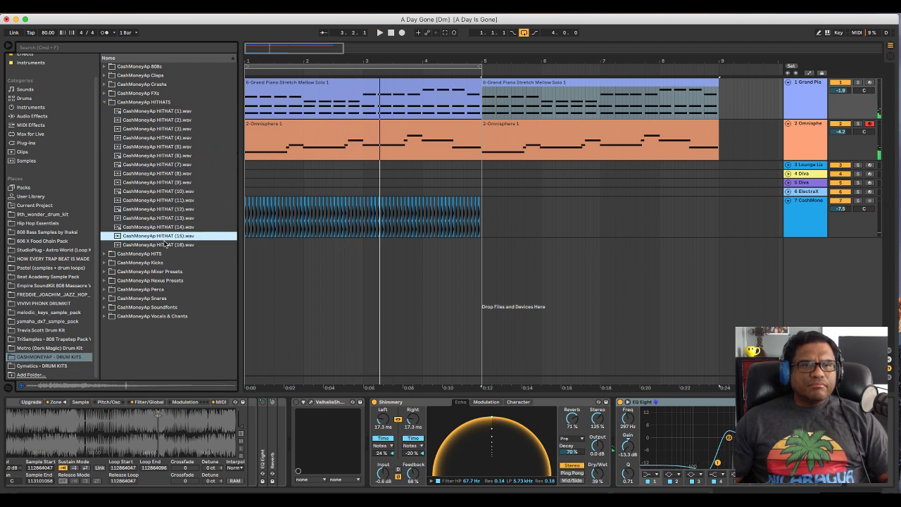
pyautogui.click(167, 244)
pyautogui.click(169, 236)
pyautogui.click(169, 227)
pyautogui.click(159, 137)
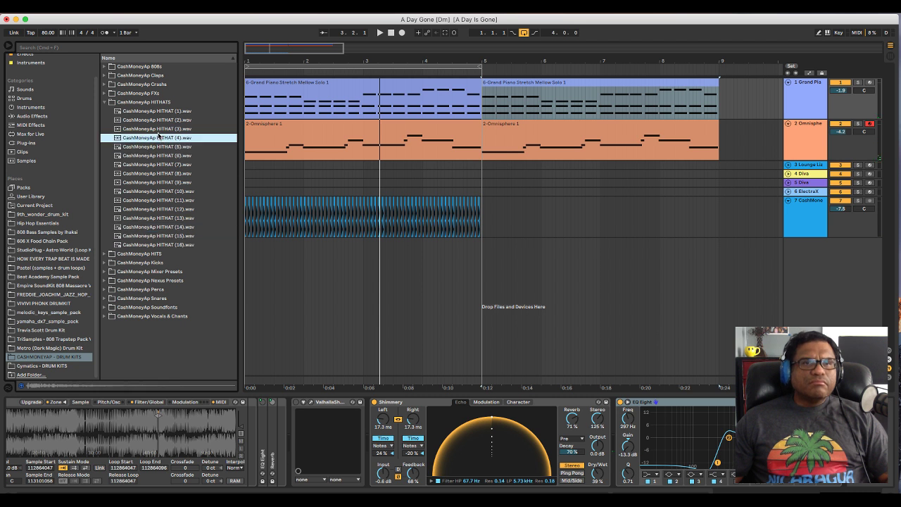
# Open the CashMoneyAp Claps folder and audition its clap and snap samples.
pyautogui.click(104, 75)
pyautogui.click(135, 84)
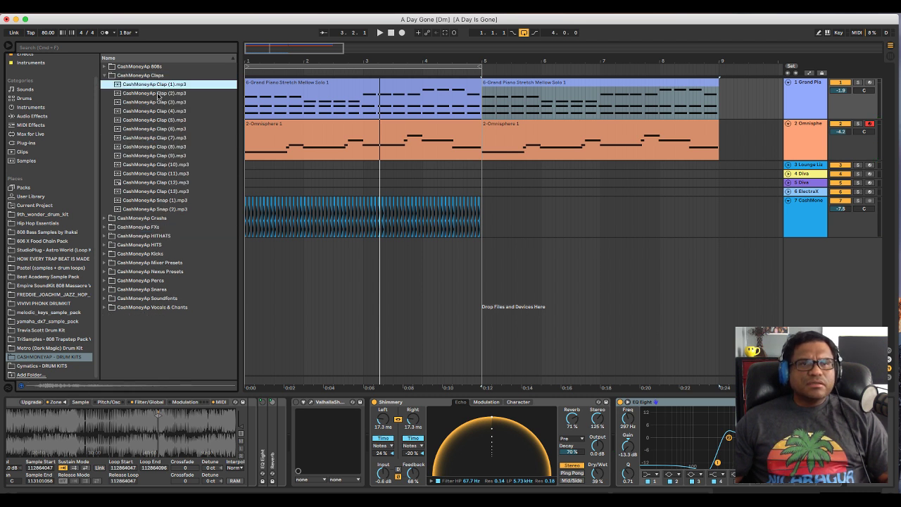
pyautogui.click(167, 92)
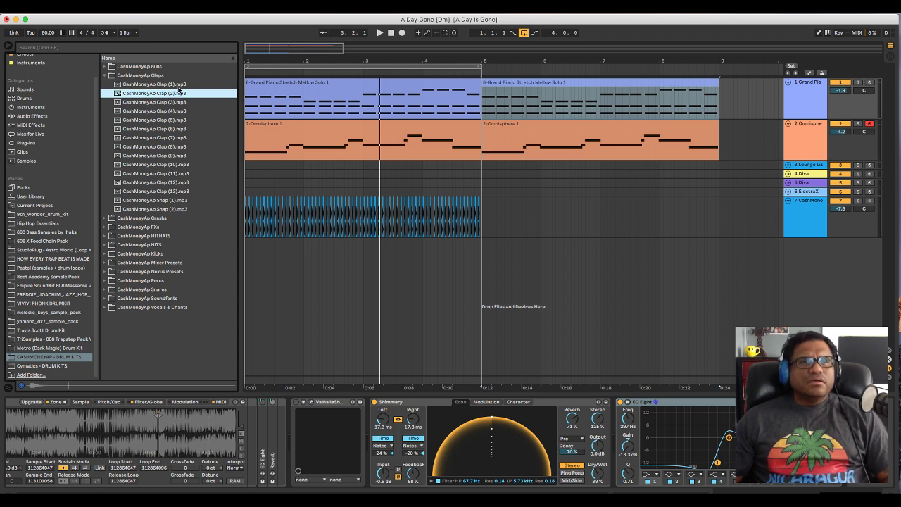
pyautogui.click(171, 85)
pyautogui.click(173, 95)
pyautogui.click(171, 111)
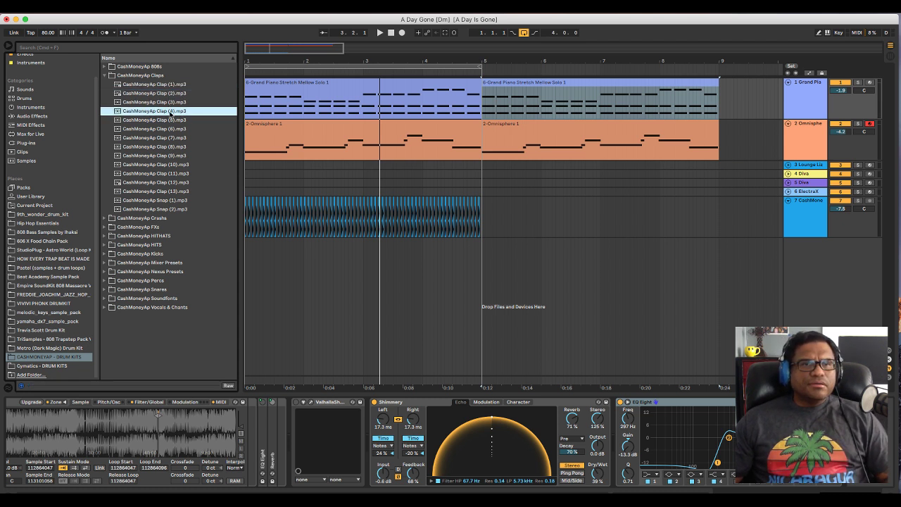
pyautogui.click(172, 121)
pyautogui.click(171, 129)
pyautogui.click(169, 146)
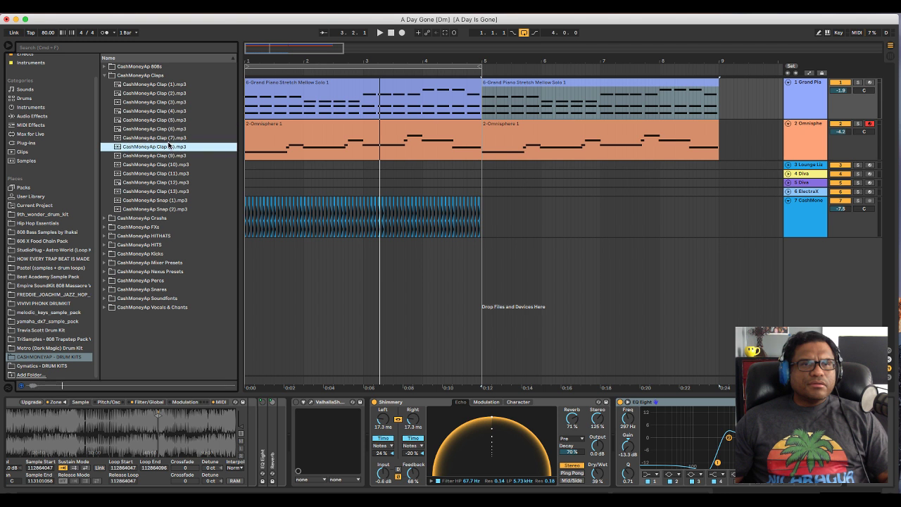
pyautogui.click(164, 129)
pyautogui.click(167, 120)
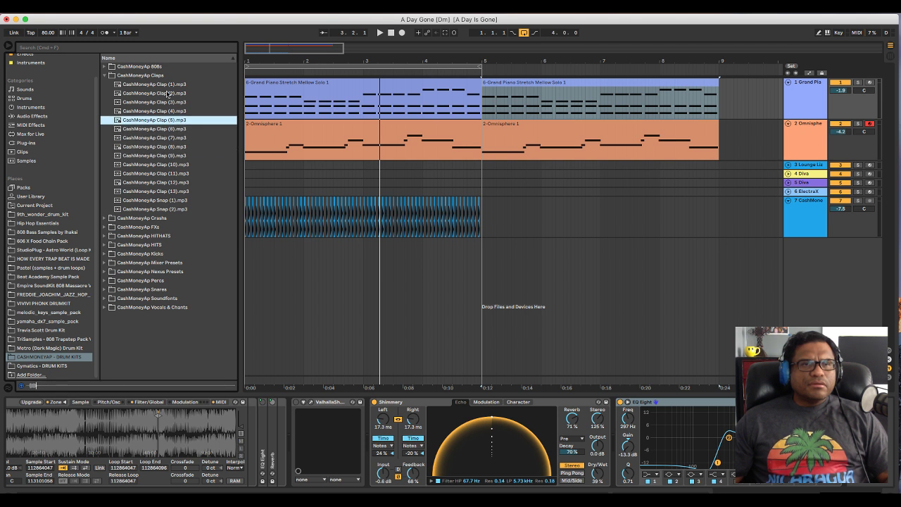
pyautogui.click(168, 84)
pyautogui.click(159, 93)
pyautogui.moveTo(154, 85); pyautogui.dragTo(155, 133)
pyautogui.click(156, 164)
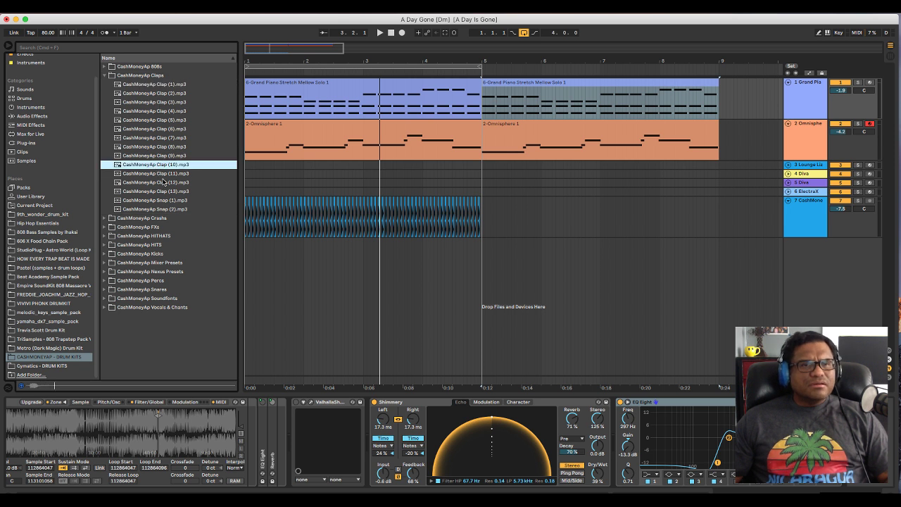
pyautogui.click(163, 181)
pyautogui.click(167, 191)
pyautogui.click(170, 201)
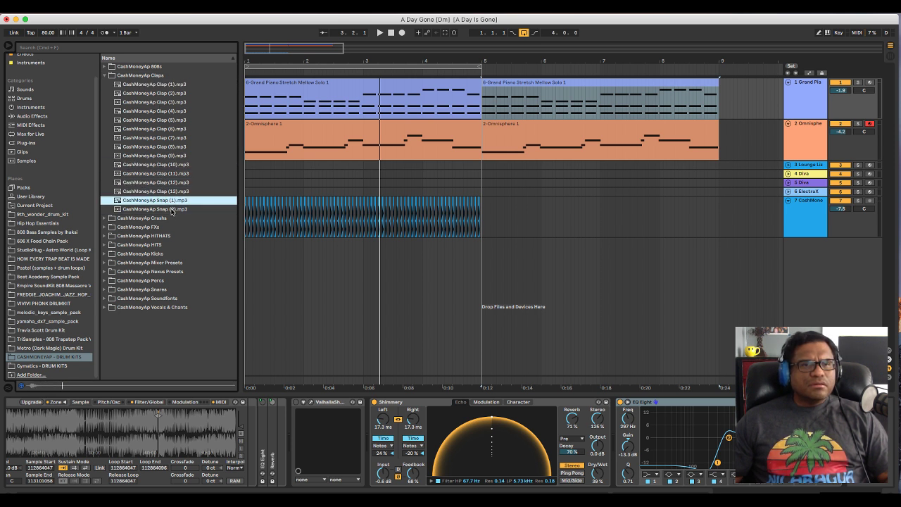
pyautogui.click(171, 210)
pyautogui.click(171, 191)
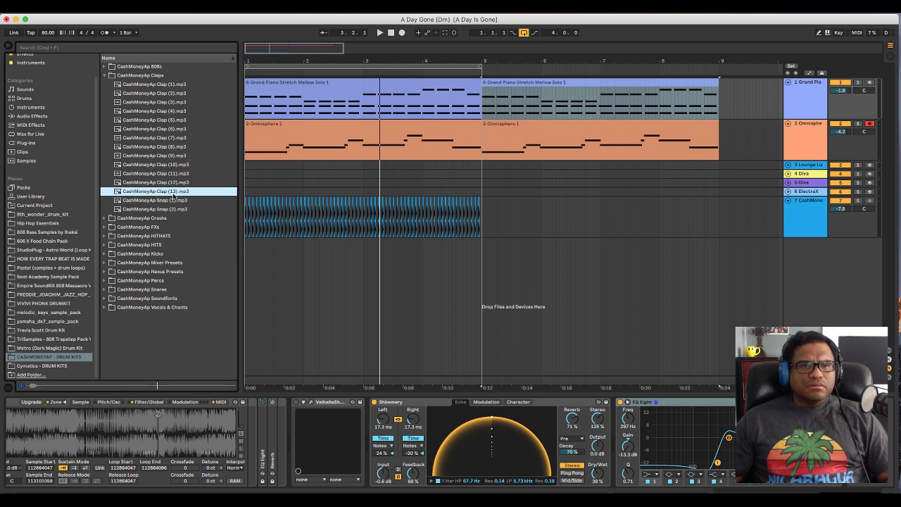
pyautogui.moveTo(173, 197)
pyautogui.mouseDown()
pyautogui.moveTo(259, 246)
pyautogui.moveTo(166, 192)
pyautogui.mouseUp()
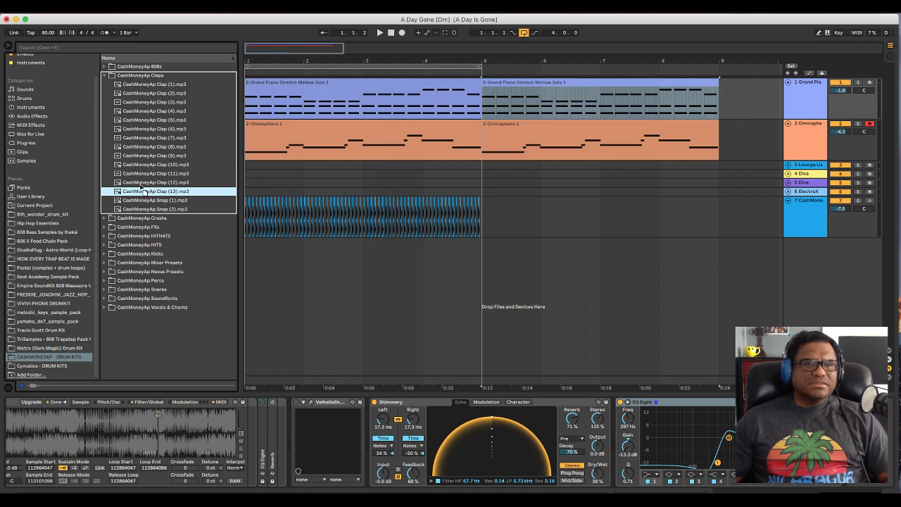
# Compare the claps again at a higher system volume and place CashMoneyAp Clap (8).mp3 on a new audio track in bar 1.
pyautogui.click(158, 129)
pyautogui.click(161, 120)
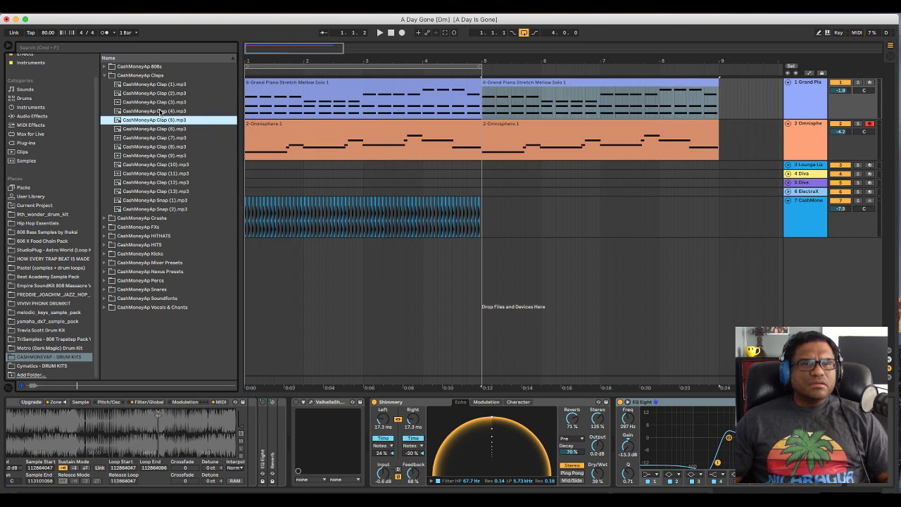
pyautogui.click(161, 111)
pyautogui.press('XF86AudioRaiseVolume')
pyautogui.click(162, 103)
pyautogui.click(161, 93)
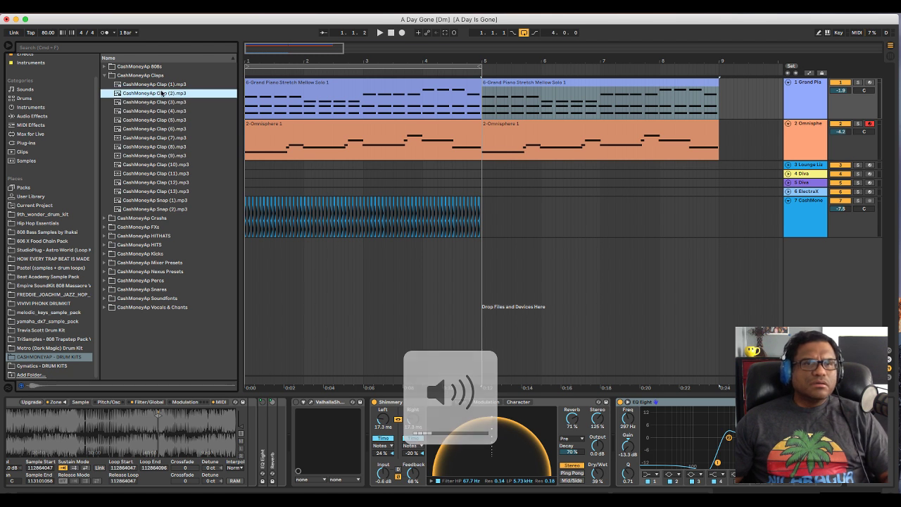
pyautogui.click(161, 84)
pyautogui.click(161, 95)
pyautogui.click(161, 86)
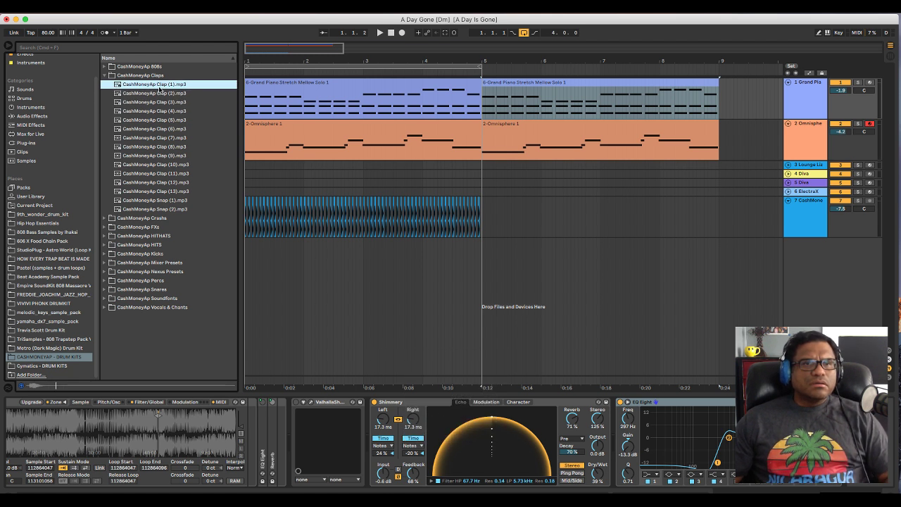
pyautogui.click(156, 174)
pyautogui.click(163, 201)
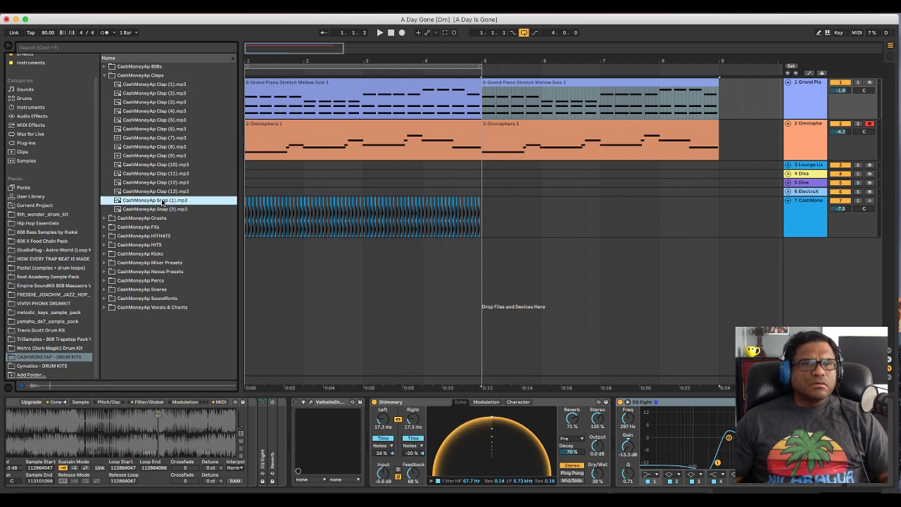
pyautogui.click(164, 182)
pyautogui.click(162, 176)
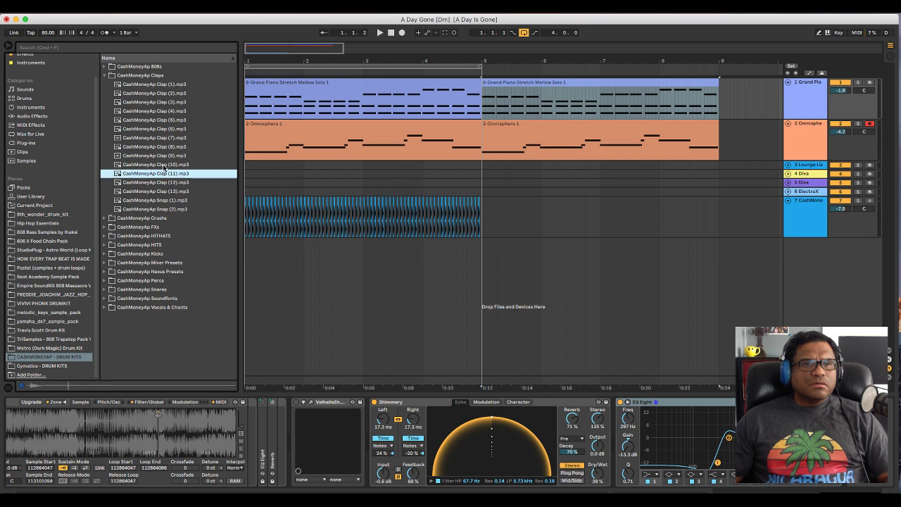
pyautogui.moveTo(155, 147); pyautogui.dragTo(256, 242)
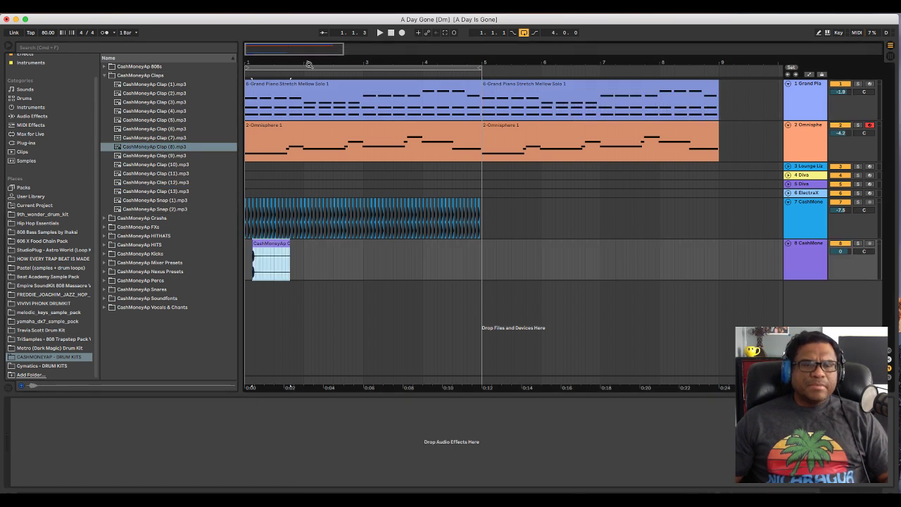
# Audition samples in CashMoneyAp Snares and place CashMoneyAp Snare (4).mp3 on a new track directly under the clap clip.
pyautogui.click(105, 75)
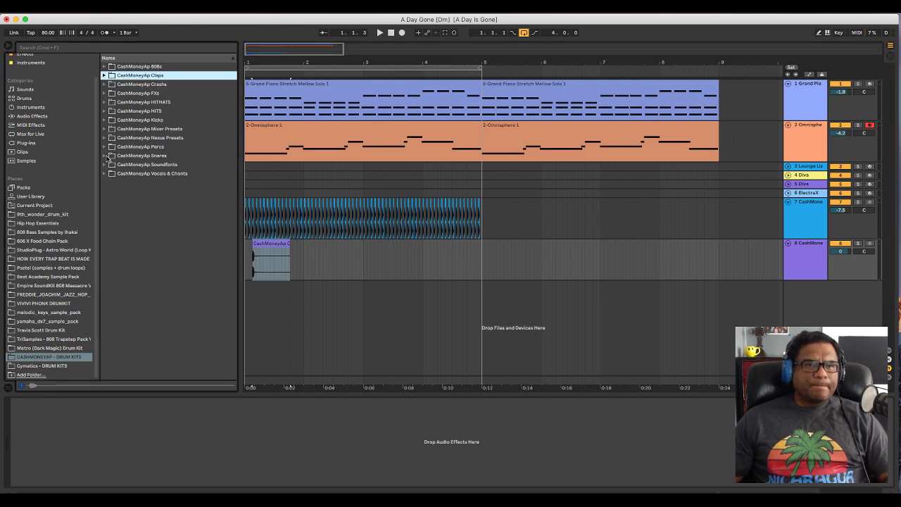
pyautogui.click(105, 156)
pyautogui.click(166, 182)
pyautogui.click(169, 164)
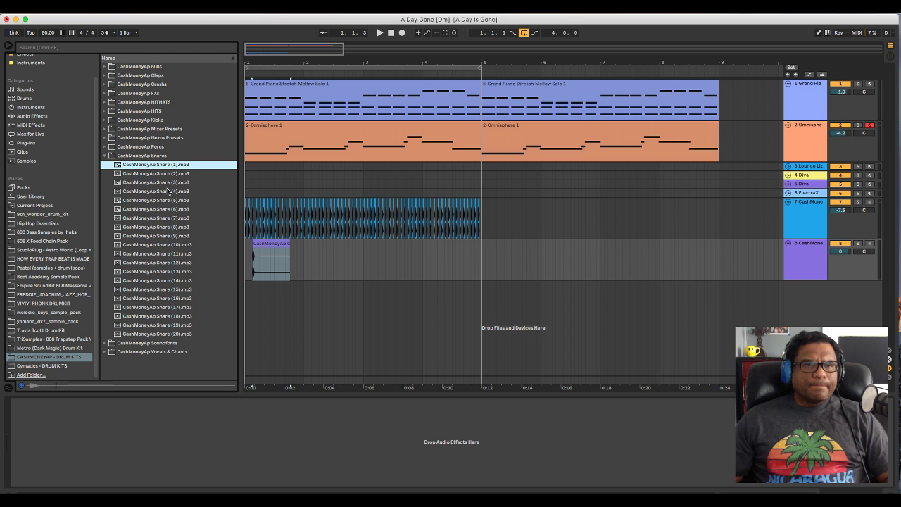
pyautogui.click(169, 191)
pyautogui.click(172, 167)
pyautogui.click(167, 192)
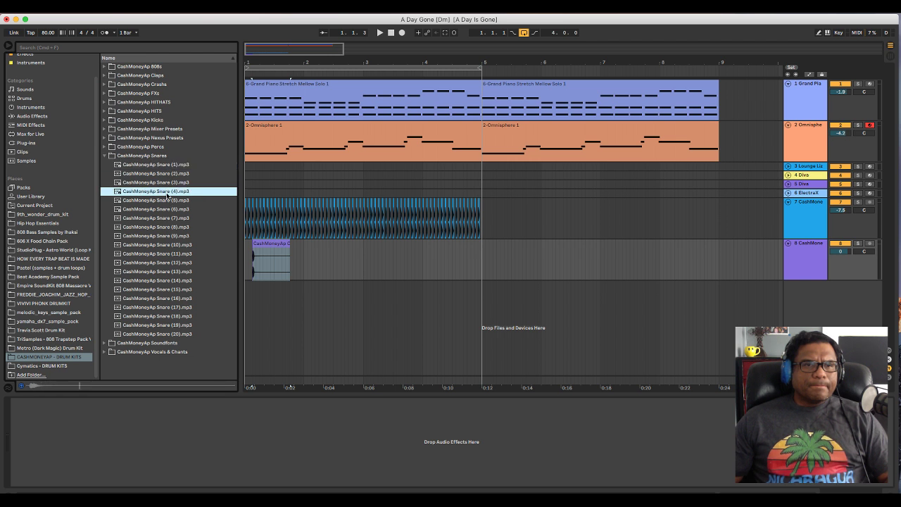
pyautogui.moveTo(166, 196); pyautogui.dragTo(254, 285)
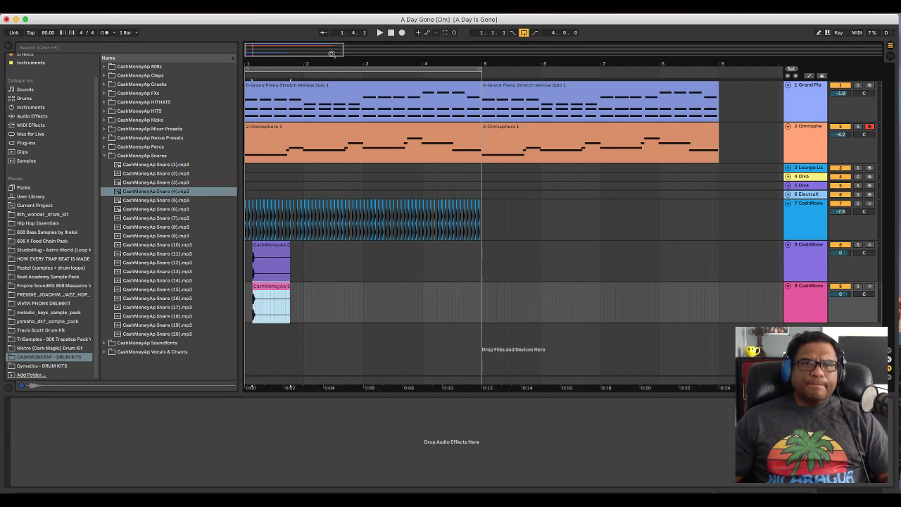
# Play the arrangement briefly, stop it, and move the clap and snare clips to start at beat 1.2.
pyautogui.press('space')
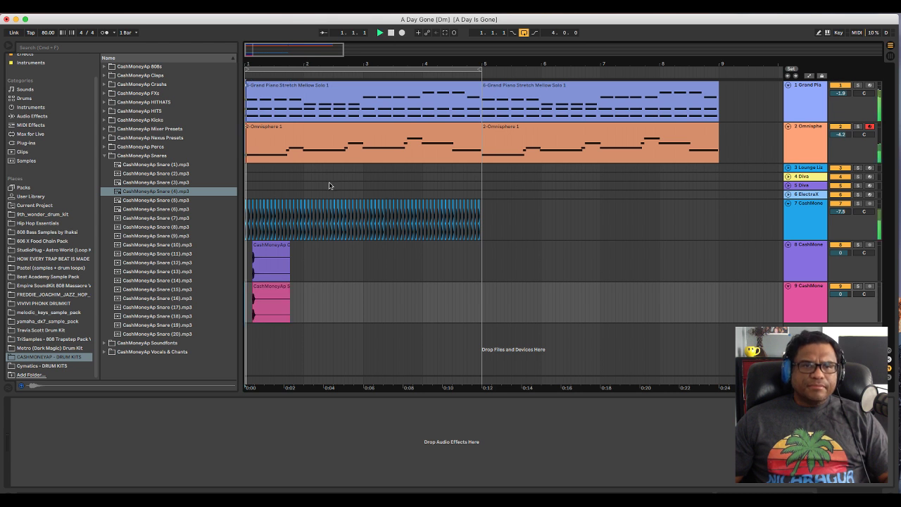
pyautogui.moveTo(291, 67); pyautogui.dragTo(342, 260)
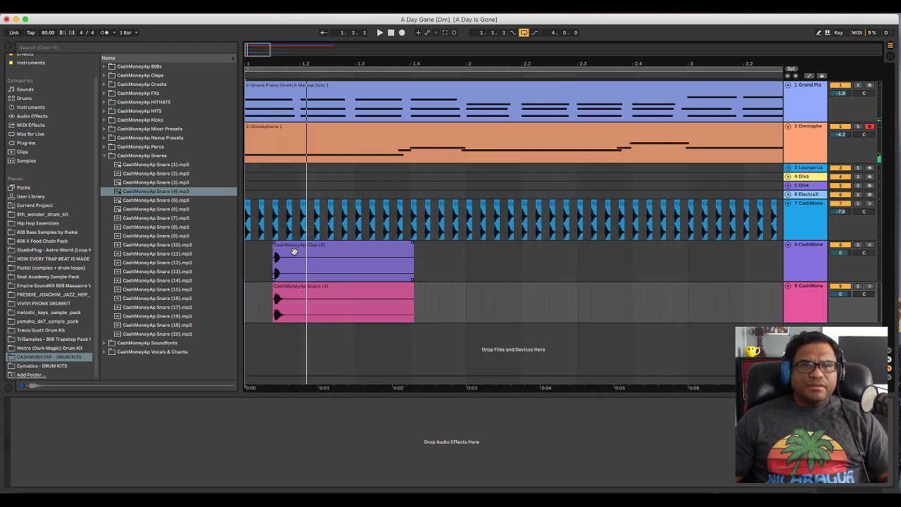
pyautogui.moveTo(294, 252); pyautogui.dragTo(321, 252)
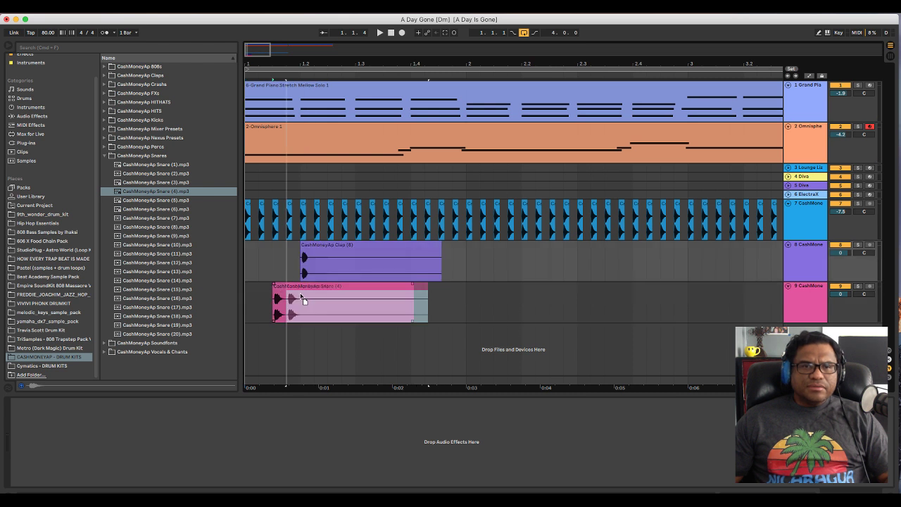
pyautogui.moveTo(298, 298); pyautogui.dragTo(325, 299)
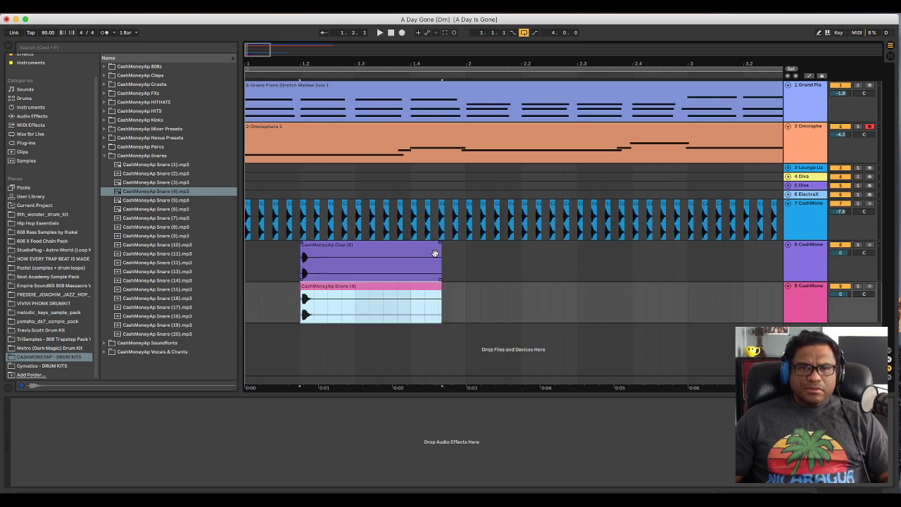
# Trim the clap and snare clips to one beat, ending at 1.3, and play them back.
pyautogui.moveTo(439, 251); pyautogui.dragTo(353, 255)
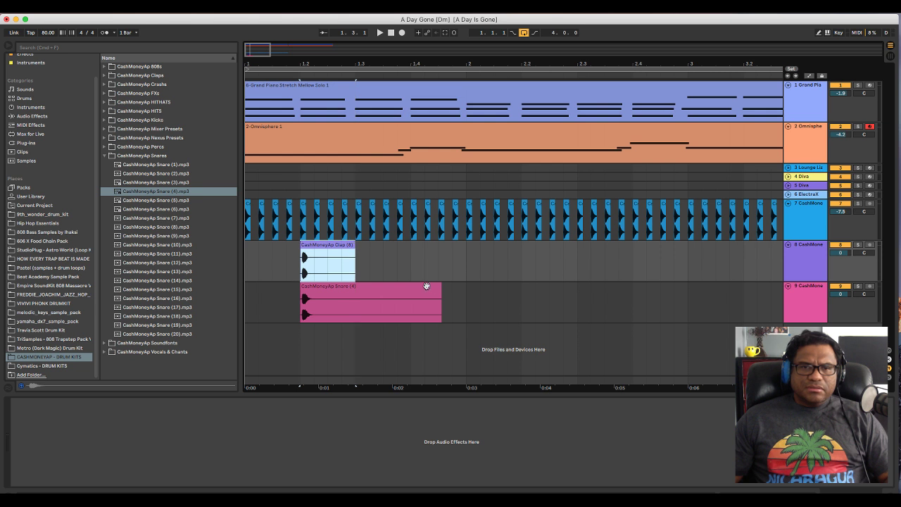
pyautogui.moveTo(437, 289); pyautogui.dragTo(354, 296)
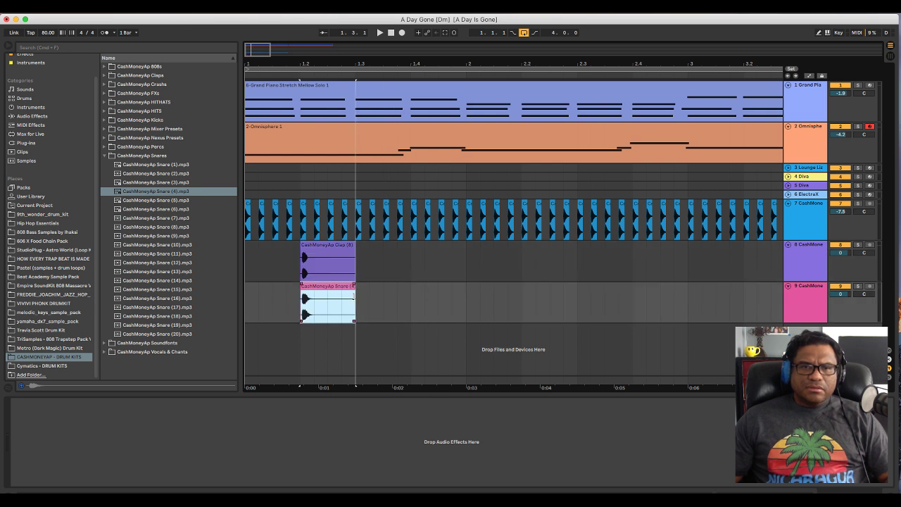
pyautogui.press('space')
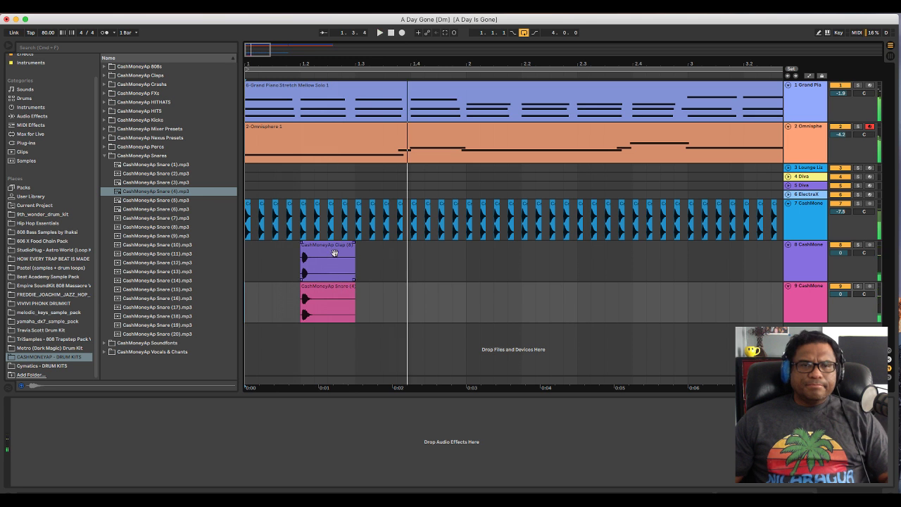
pyautogui.press('space')
# Duplicate the clap and snare pair, move the copies to beat 1.4, and listen to the pattern.
pyautogui.press('super+d')
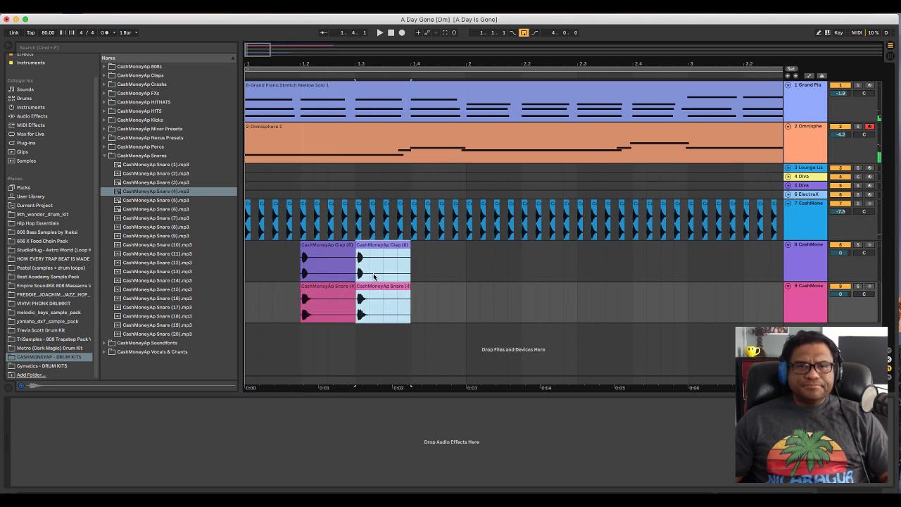
pyautogui.moveTo(373, 257); pyautogui.dragTo(428, 257)
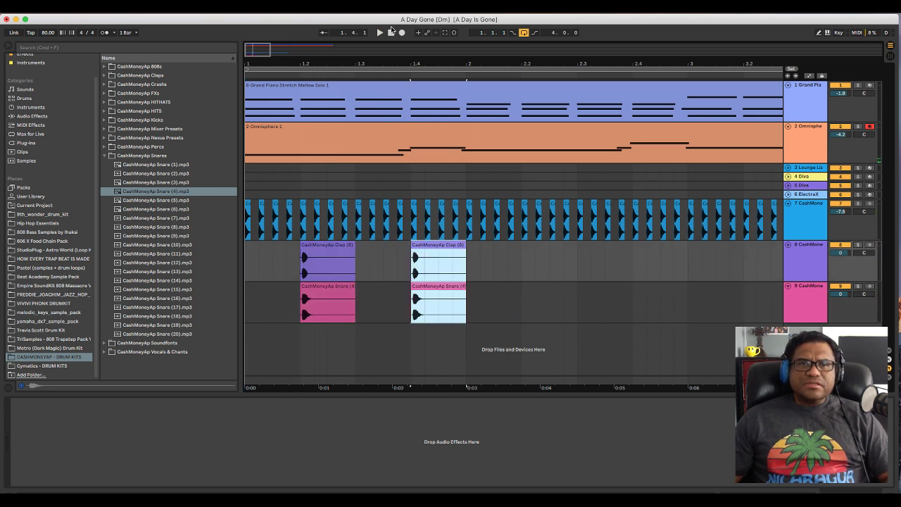
pyautogui.click(391, 32)
pyautogui.press('space')
pyautogui.press('-')
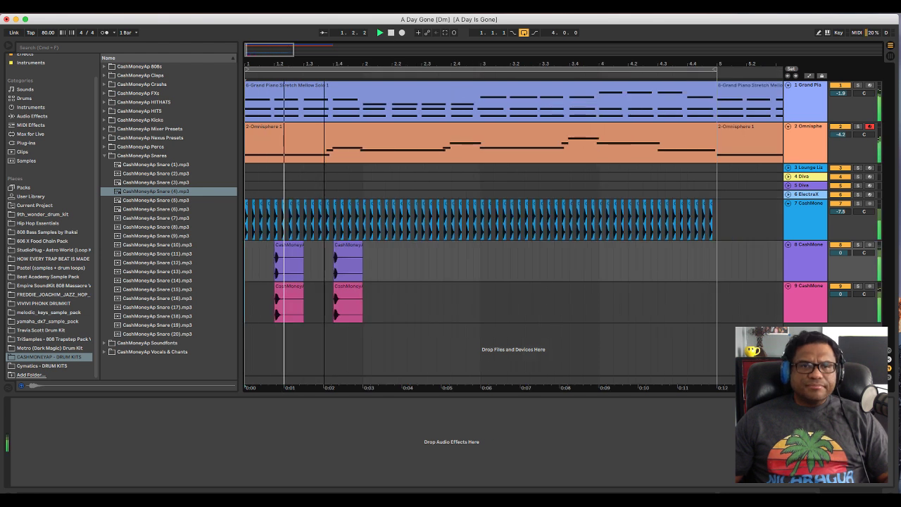
pyautogui.press('space')
# Duplicate the full bar 1 clap and snare pattern across bars 2 to 4 and start playback.
pyautogui.moveTo(362, 303); pyautogui.dragTo(251, 263)
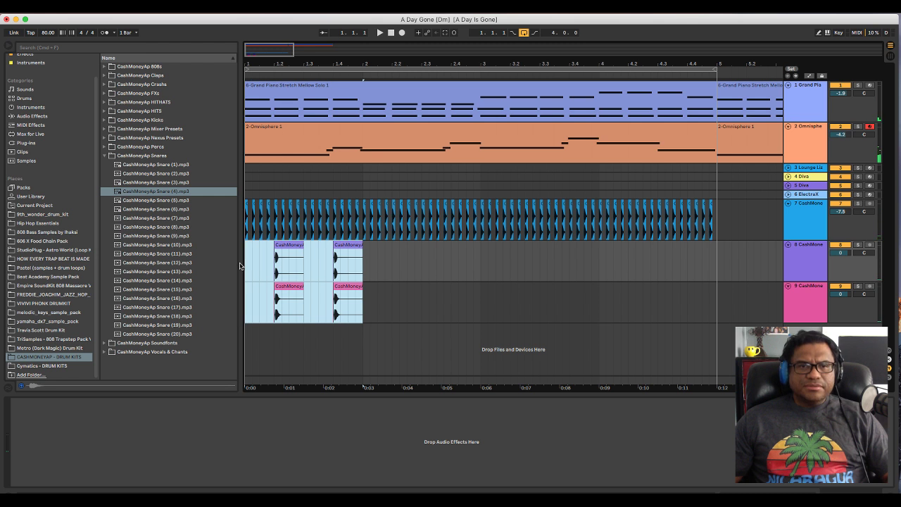
pyautogui.press('super+d')
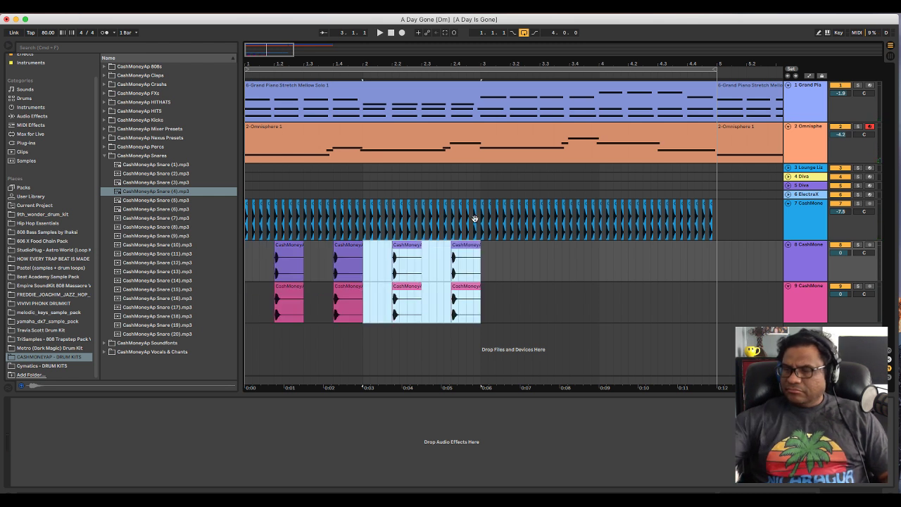
pyautogui.press('super+d')
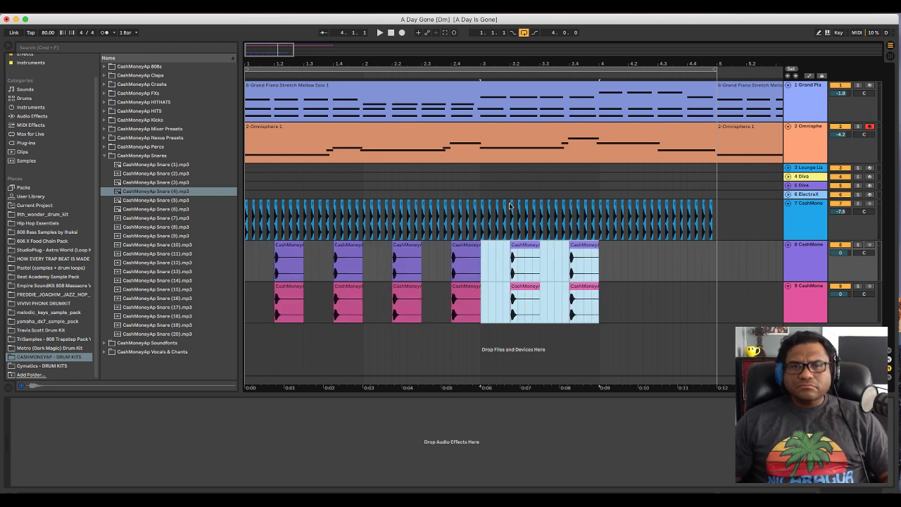
pyautogui.press('super+d')
pyautogui.press('space')
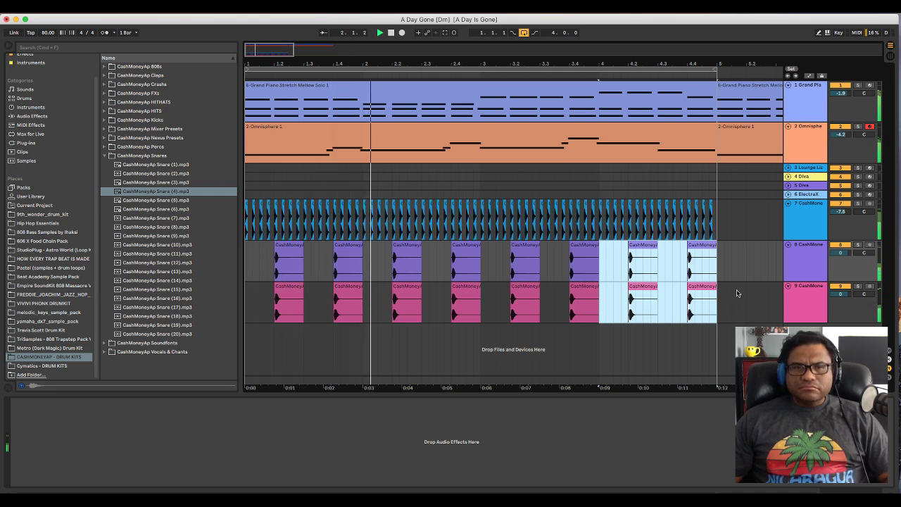
pyautogui.moveTo(377, 62)
pyautogui.mouseDown()
pyautogui.moveTo(376, 99)
pyautogui.moveTo(377, 60)
pyautogui.mouseUp()
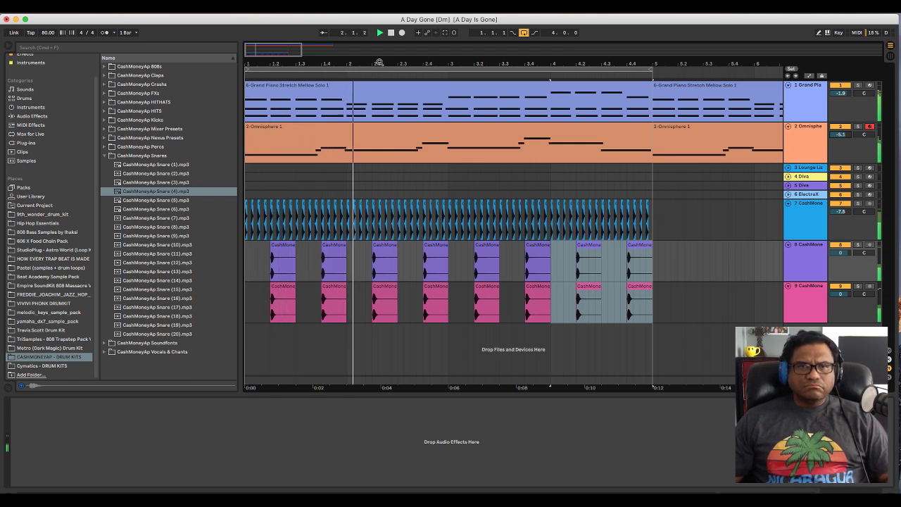
pyautogui.press('+')
pyautogui.press('+')
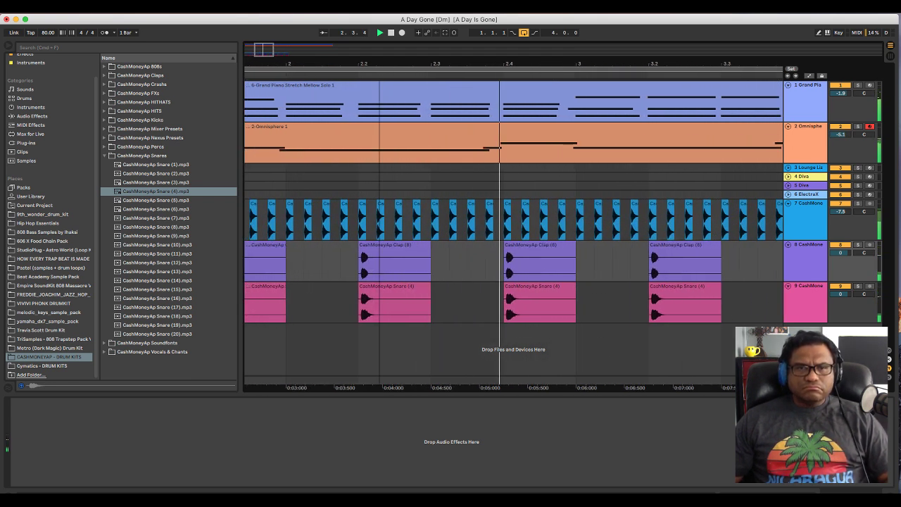
pyautogui.press('-')
pyautogui.press('-')
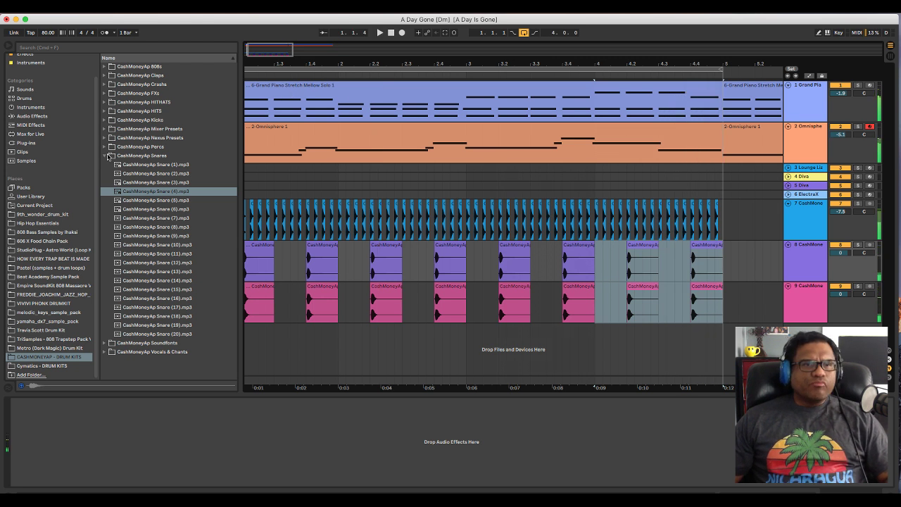
# Audition CashMoneyAp Snare (6) and Snare (9), and collapse the snares folder.
pyautogui.click(163, 210)
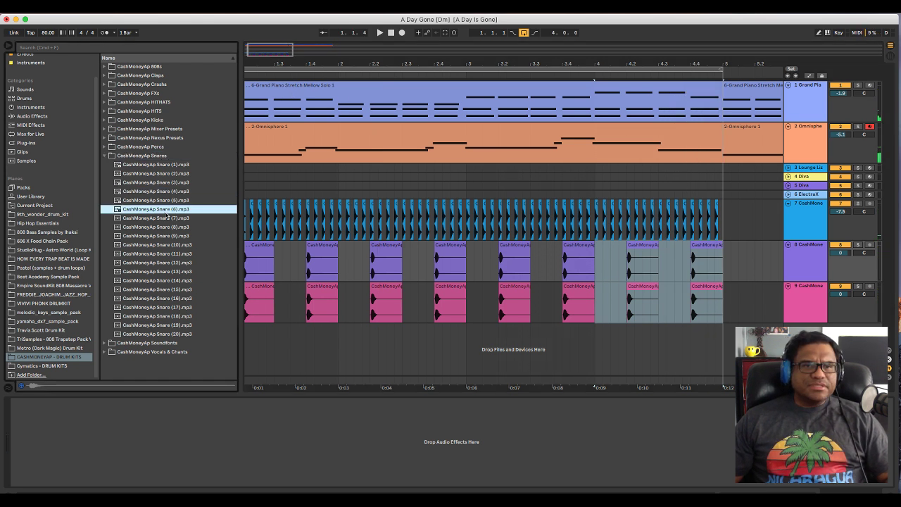
pyautogui.click(164, 236)
pyautogui.click(104, 156)
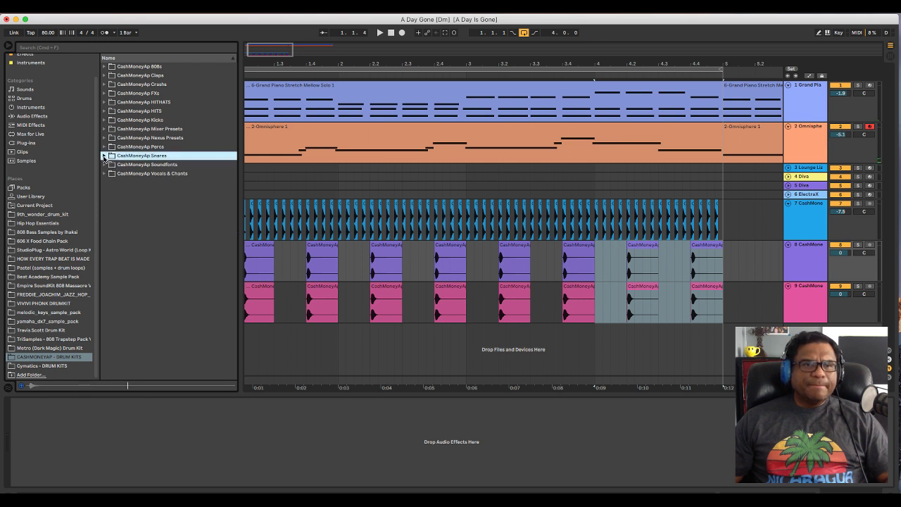
# Audition CashMoneyAp Kick (1) and Kick (2) in the kicks folder and place Kick (2) on a new track at bar 1.
pyautogui.click(105, 119)
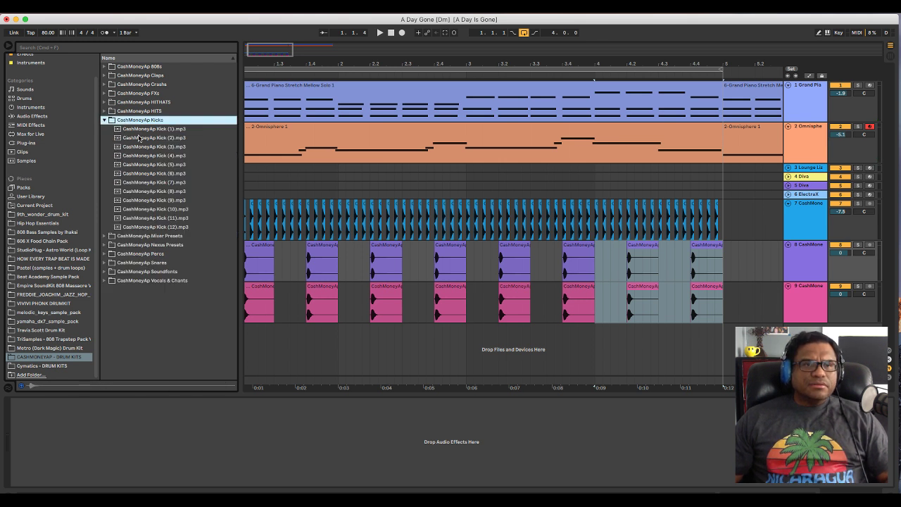
pyautogui.click(148, 130)
pyautogui.click(152, 138)
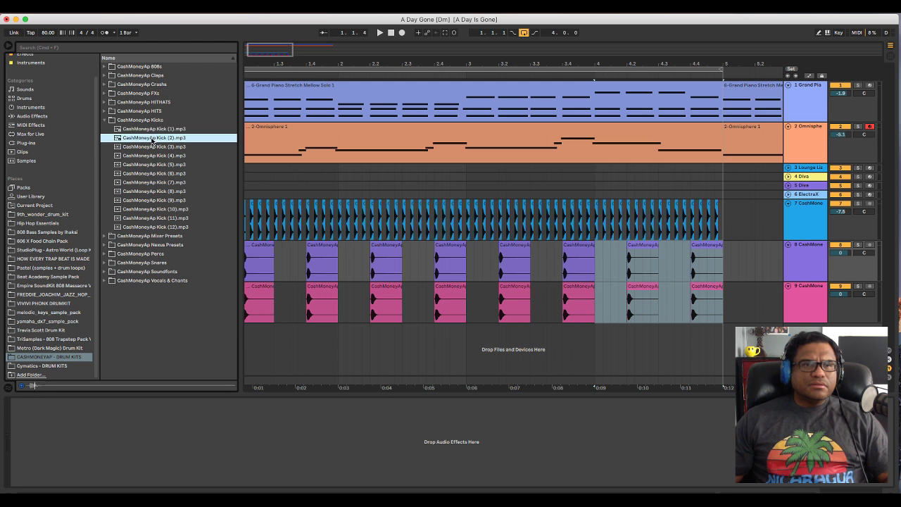
pyautogui.moveTo(176, 169); pyautogui.dragTo(252, 329)
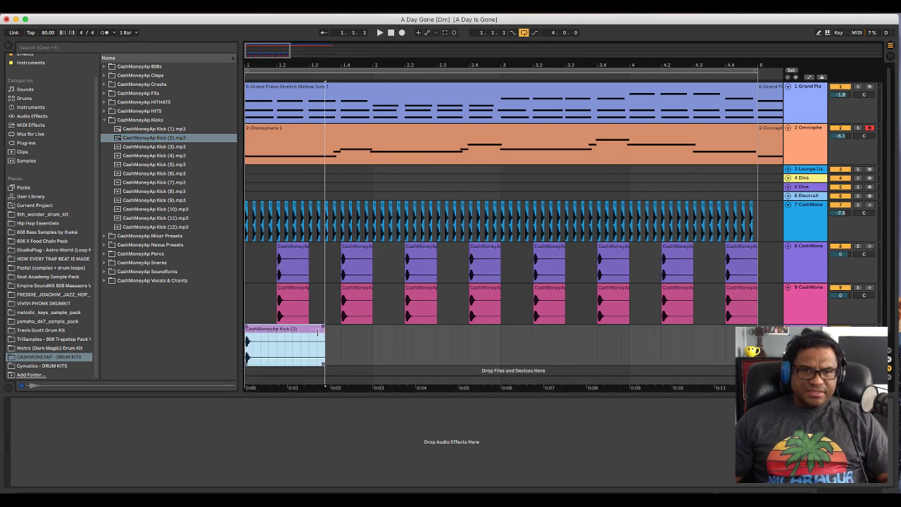
# Trim the kick clip to half a beat, ending at 1.1.3.
pyautogui.moveTo(326, 329); pyautogui.dragTo(276, 335)
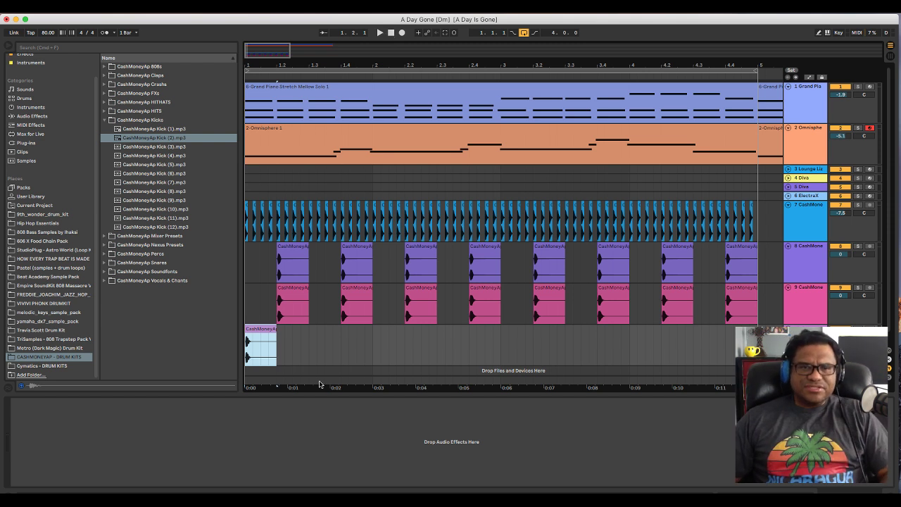
pyautogui.moveTo(274, 331); pyautogui.dragTo(261, 331)
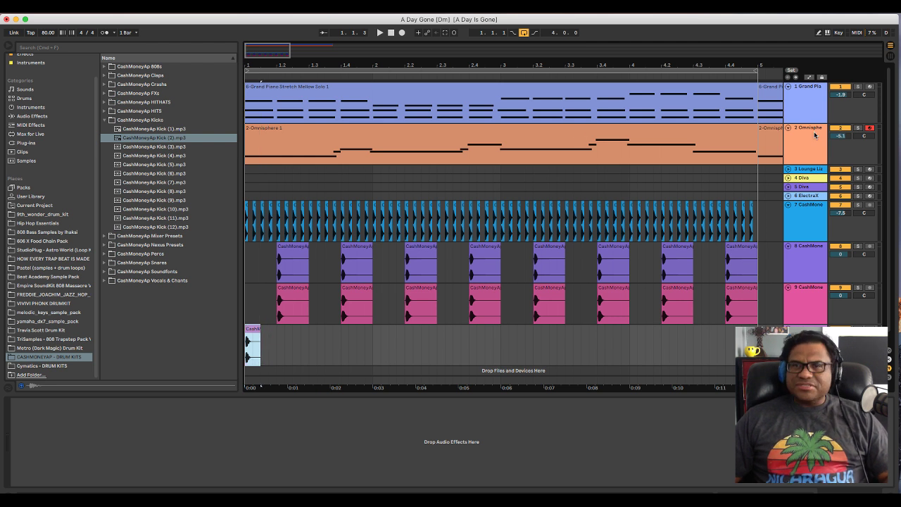
# Enable the EQ Eight on the Omnisphere track and start playback.
pyautogui.click(815, 135)
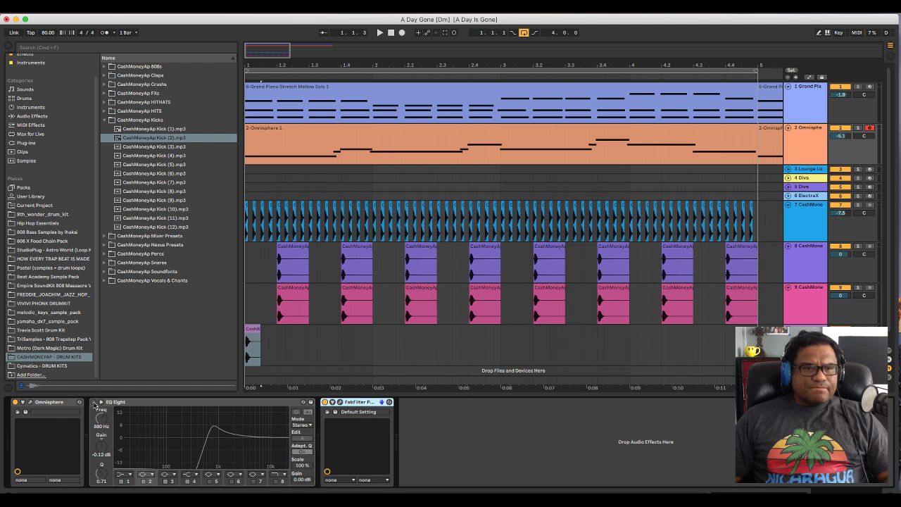
pyautogui.click(70, 426)
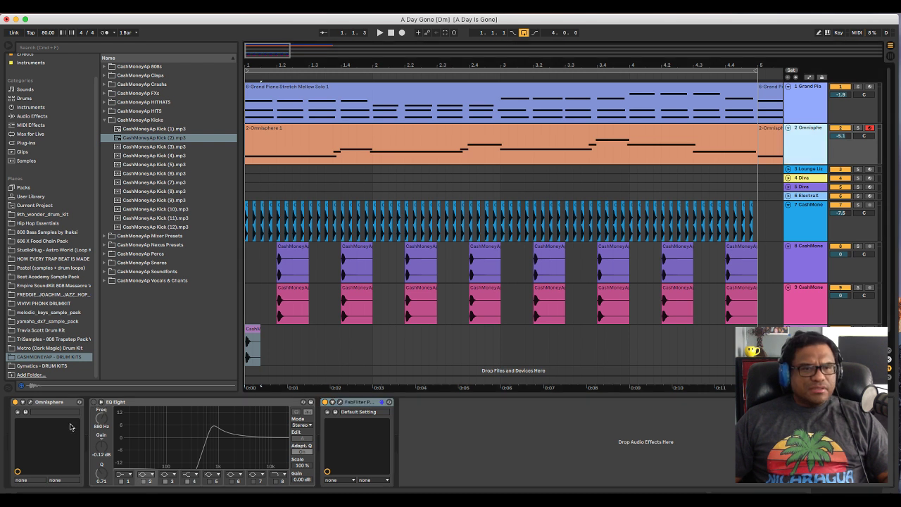
pyautogui.click(94, 403)
pyautogui.press('space')
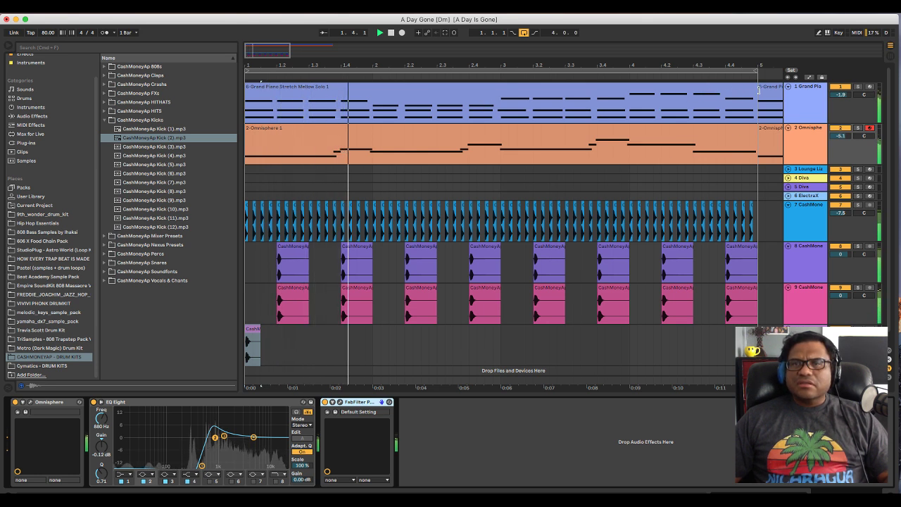
# Compare the Grand Piano track's sound with the Shimmery echo and the Valhalla effect switched on and off.
pyautogui.click(813, 97)
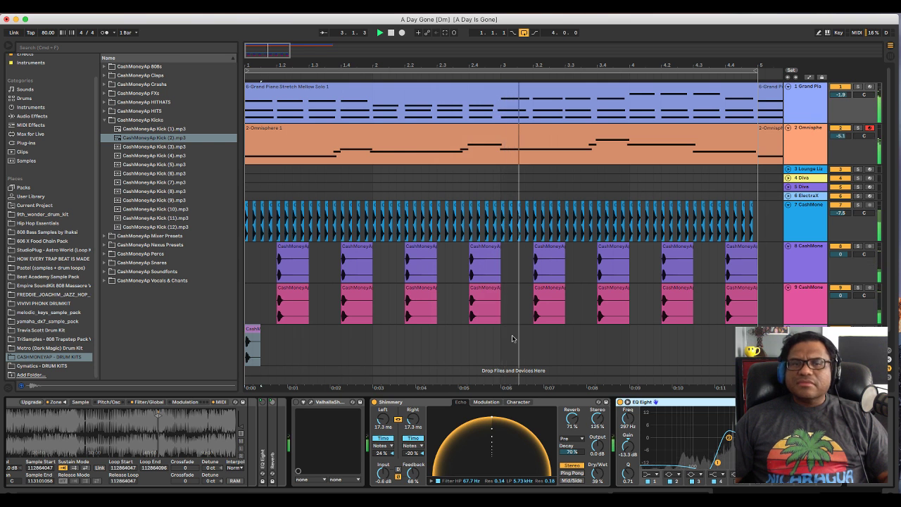
pyautogui.click(374, 402)
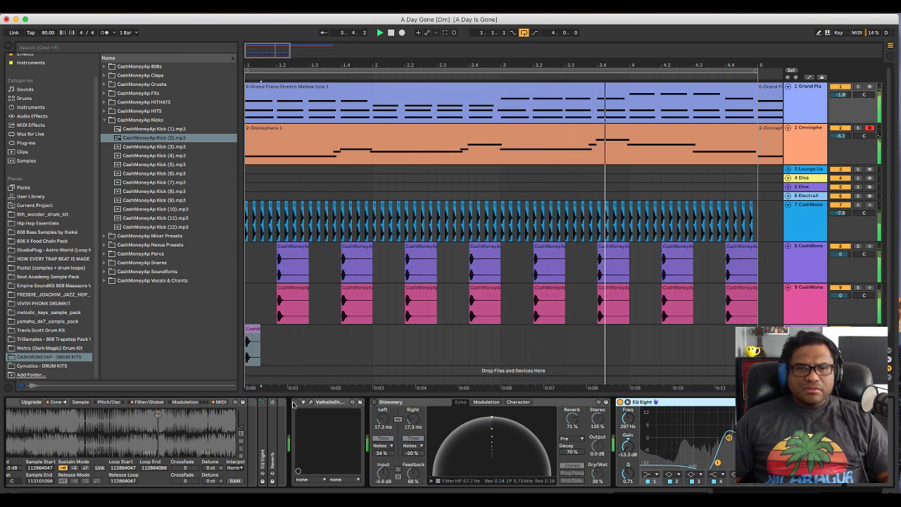
pyautogui.click(295, 402)
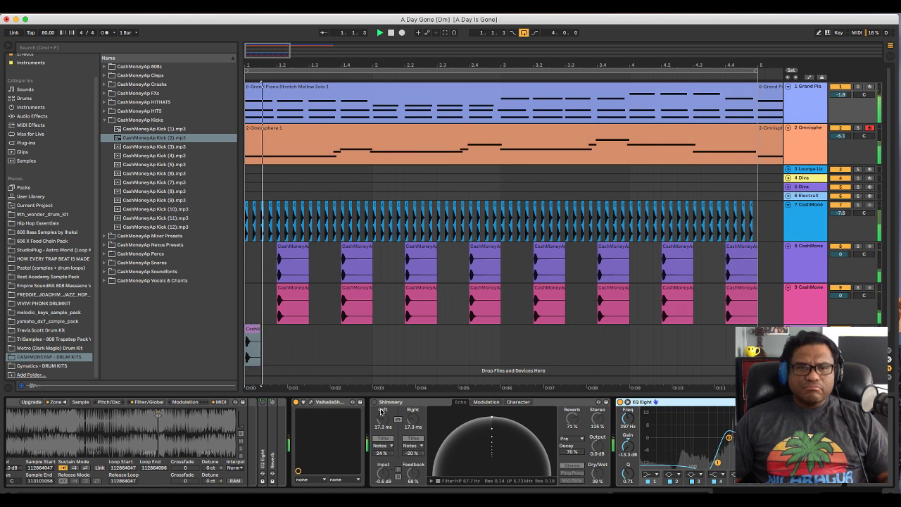
pyautogui.click(295, 402)
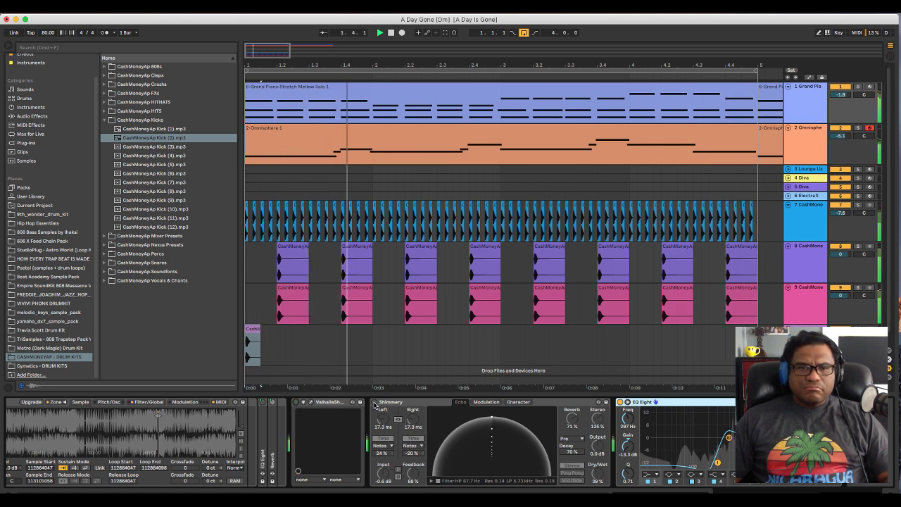
pyautogui.click(374, 402)
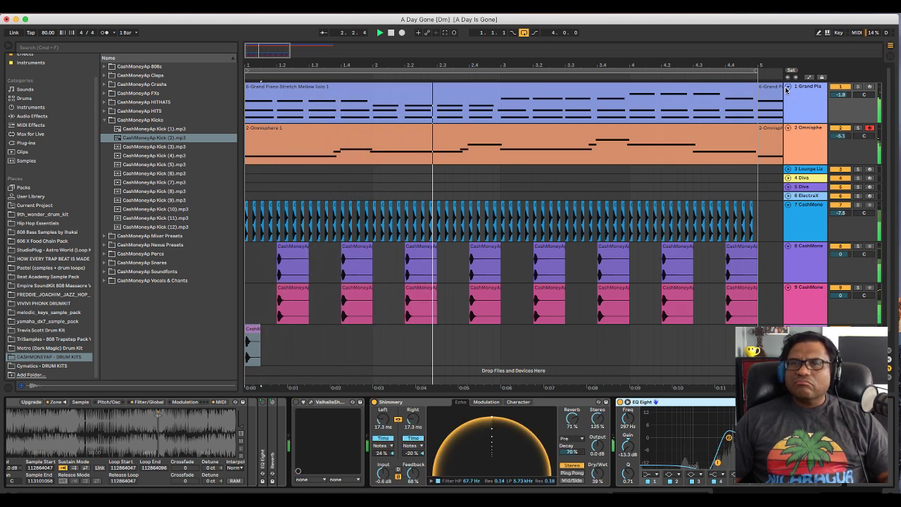
# Duplicate the kick clip, move the copy to beat 1.3, and play it back briefly.
pyautogui.moveTo(535, 66); pyautogui.dragTo(457, 246)
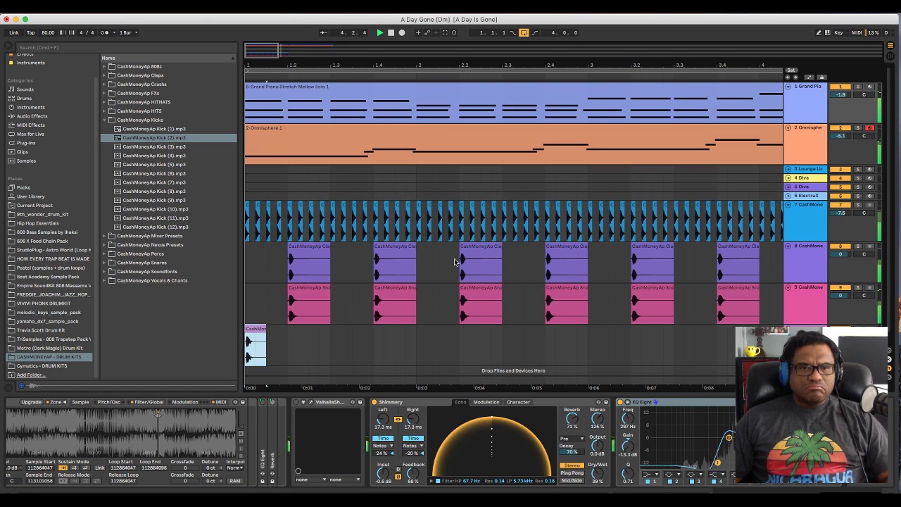
pyautogui.click(254, 329)
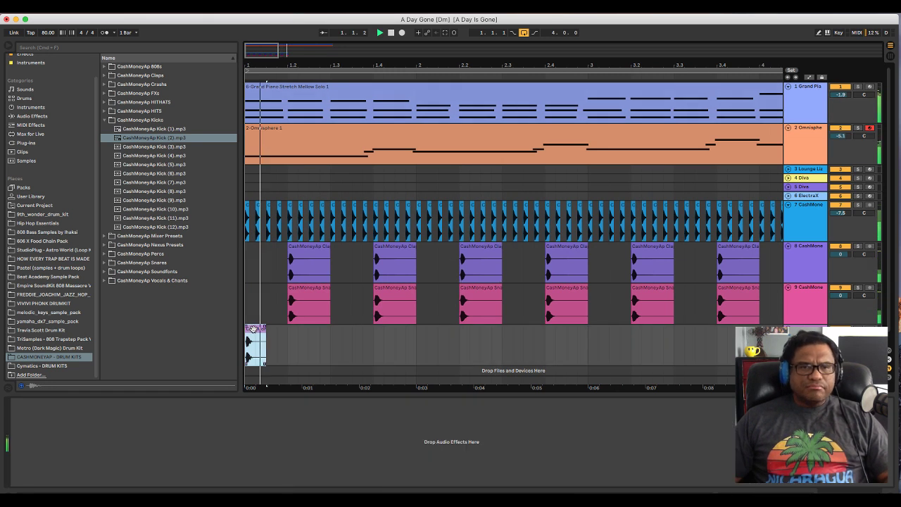
pyautogui.press('super+d')
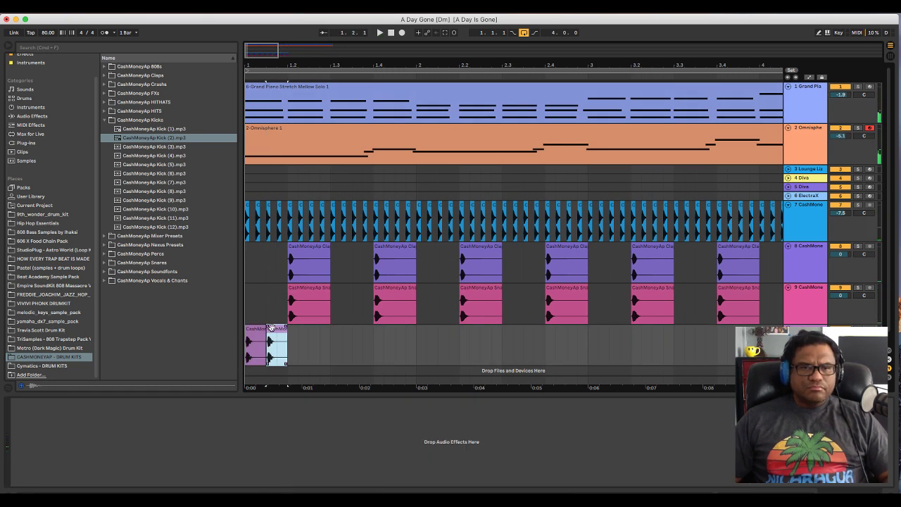
pyautogui.moveTo(271, 327); pyautogui.dragTo(336, 328)
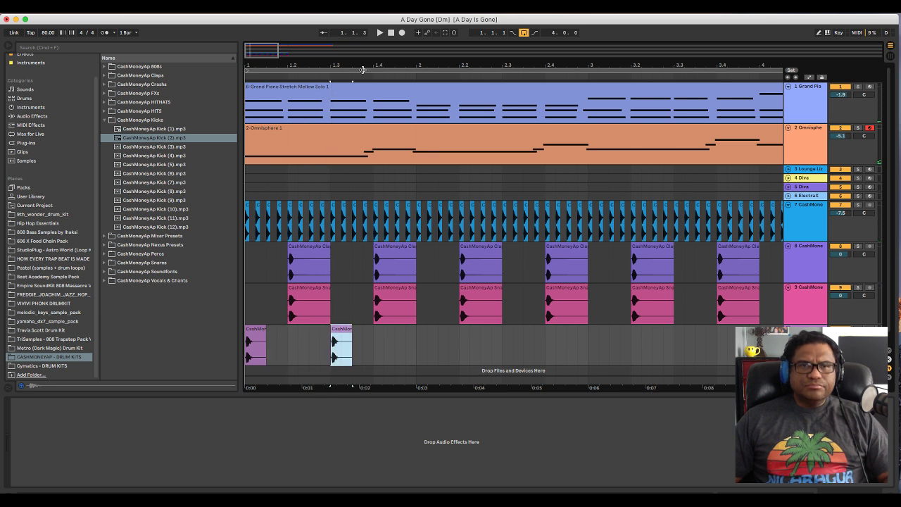
pyautogui.press('space')
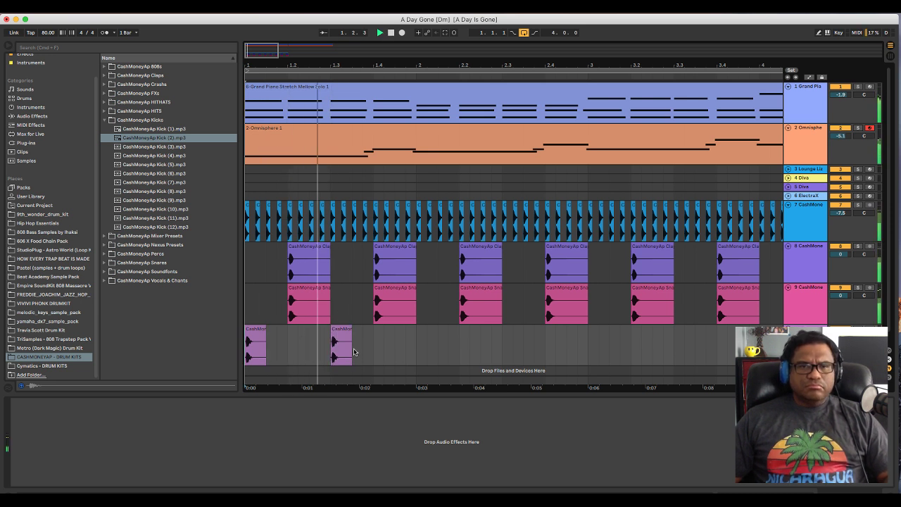
pyautogui.press('space')
# Turn the kick at 1.3 into two quarter-beat hits, one just before 1.3 and one on it, and play them back.
pyautogui.click(339, 331)
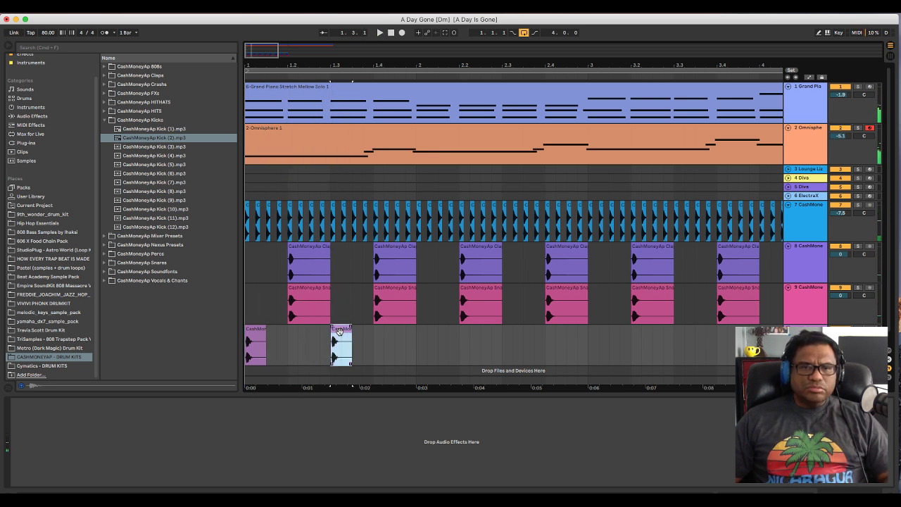
pyautogui.moveTo(334, 331); pyautogui.dragTo(330, 333)
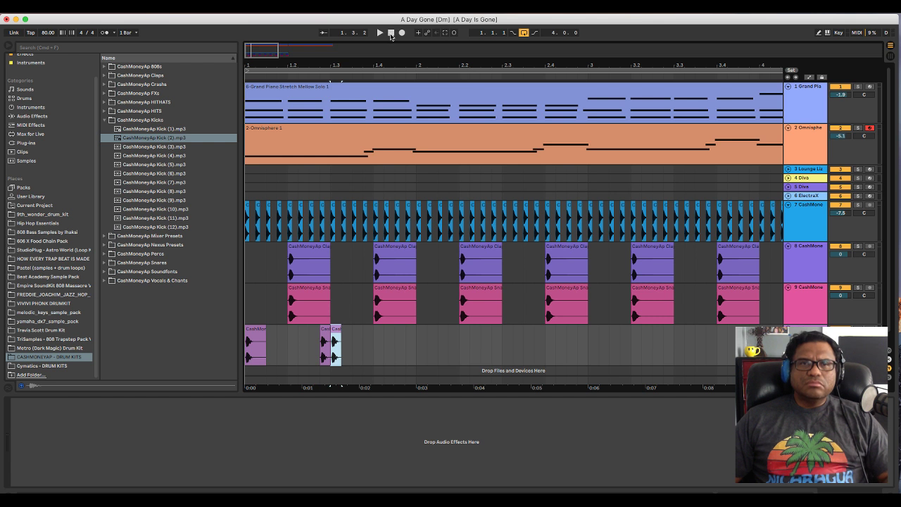
pyautogui.press('space')
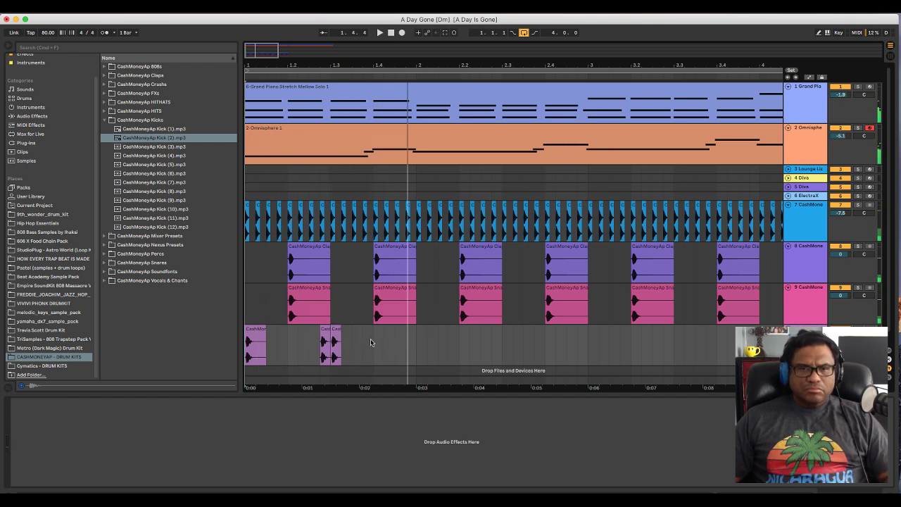
# Duplicate the three-beat kick pattern from 1.1 to 1.4 repeatedly along the kick track until it reaches into bar 5.
pyautogui.moveTo(370, 340); pyautogui.dragTo(246, 343)
pyautogui.press('super+d')
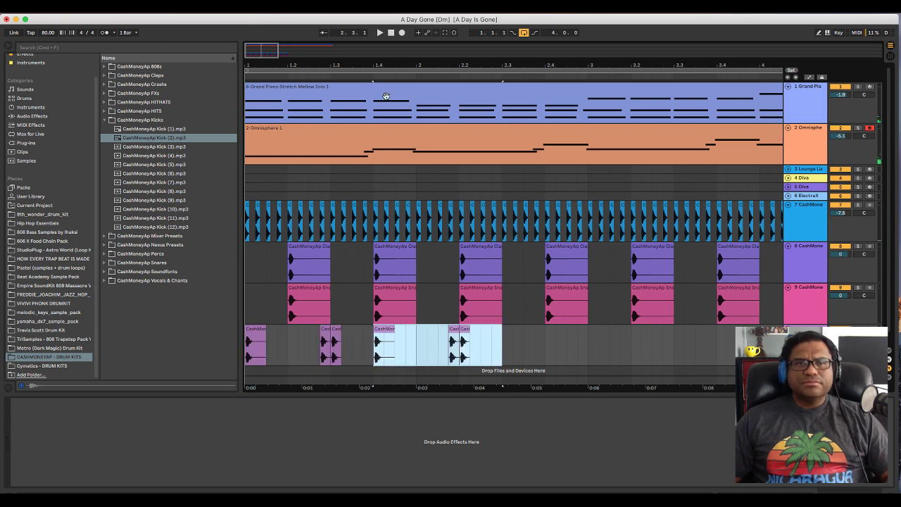
pyautogui.press('super+d')
pyautogui.press('-')
pyautogui.press('super+d')
pyautogui.press('super+d')
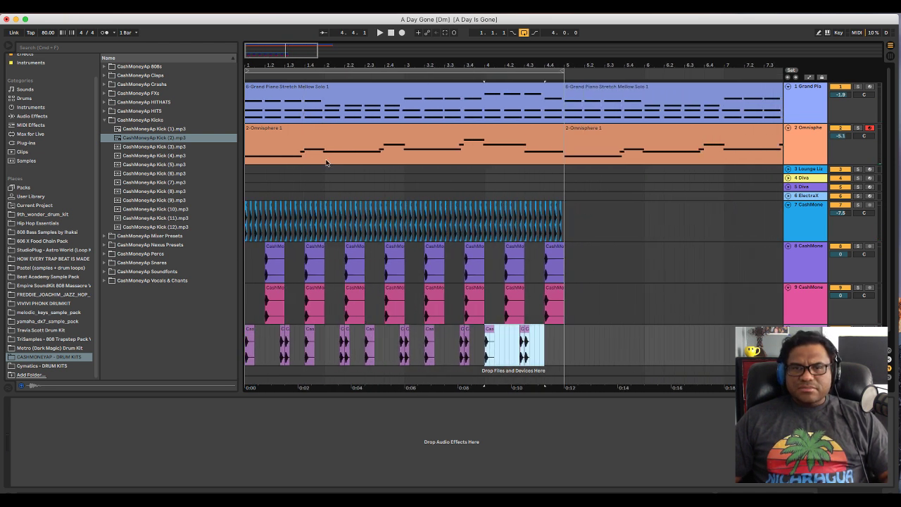
pyautogui.press('super+d')
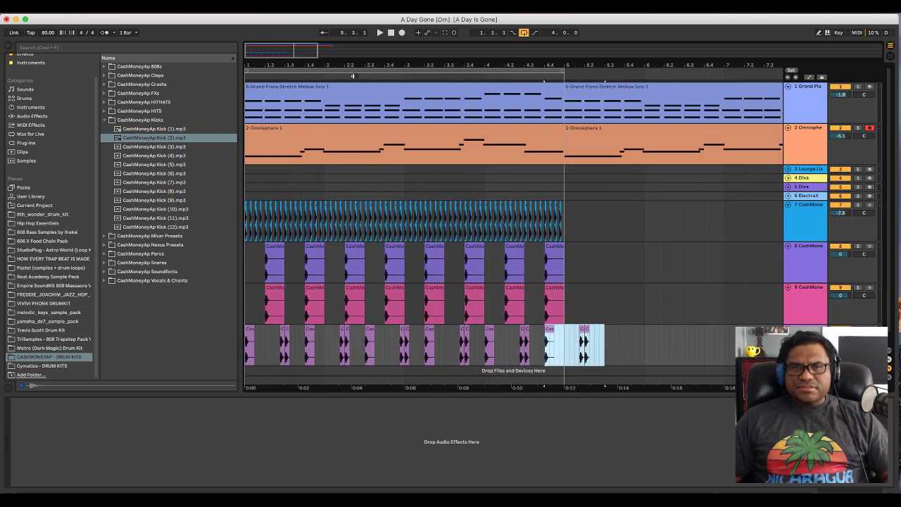
# Try deleting the kick clips that extend into bar 5, listen to the pattern, and undo the deletion.
pyautogui.click(390, 33)
pyautogui.press('space')
pyautogui.moveTo(604, 345); pyautogui.dragTo(569, 349)
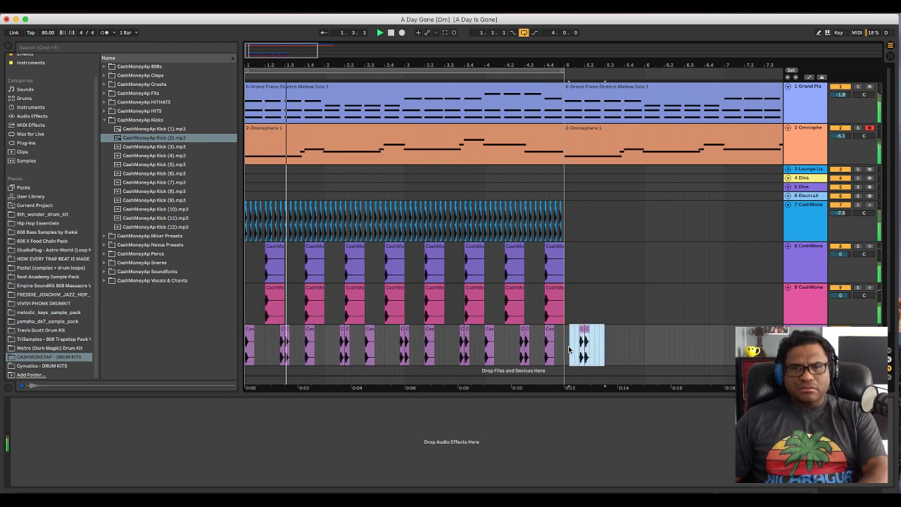
pyautogui.press('Delete')
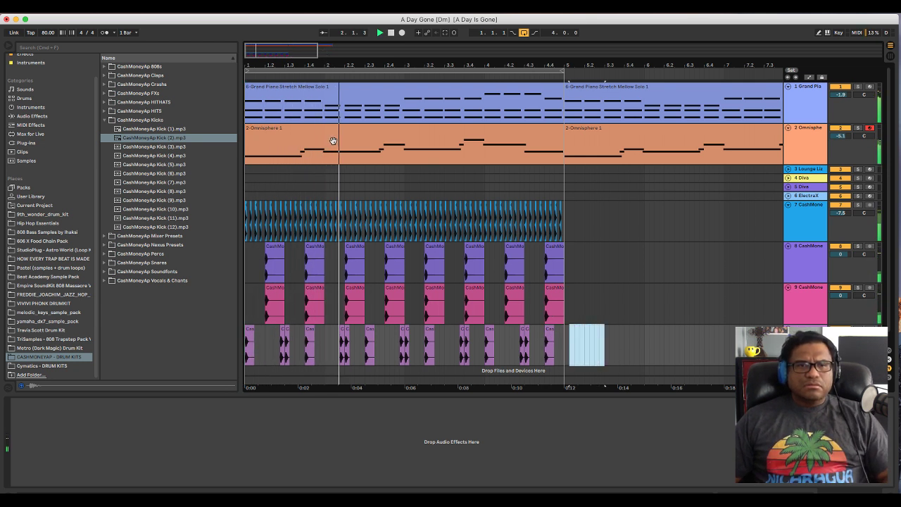
pyautogui.press('space')
pyautogui.press('space')
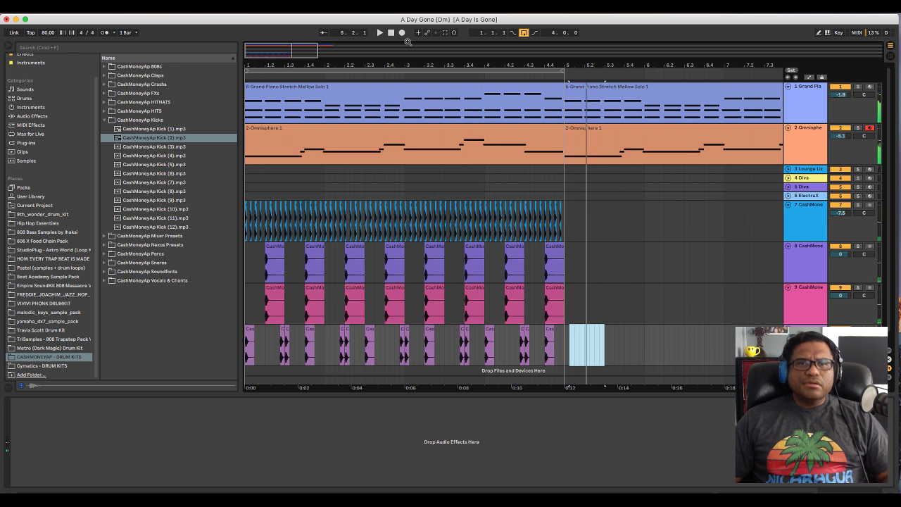
pyautogui.click(390, 32)
pyautogui.press('super+z')
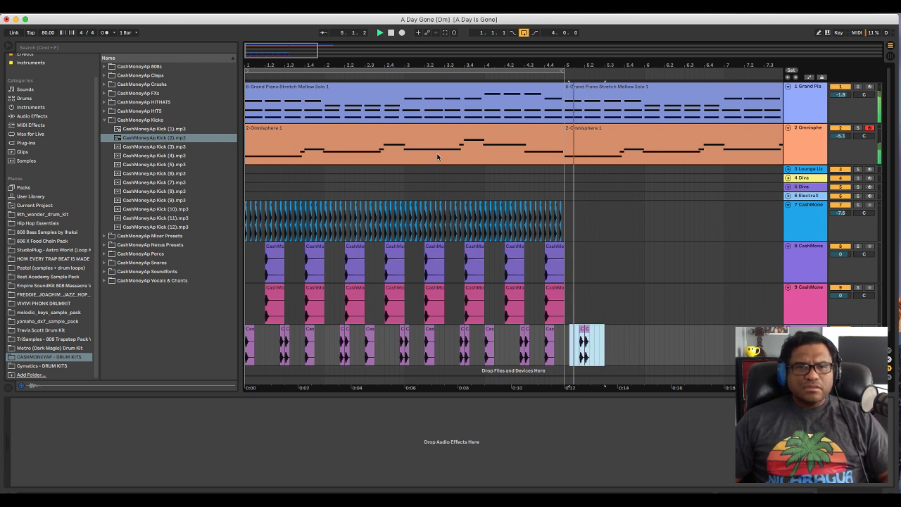
# Replay the arrangement from bar 1 and examine the duplicated kick hits around beat 1.4.
pyautogui.click(391, 33)
pyautogui.press('space')
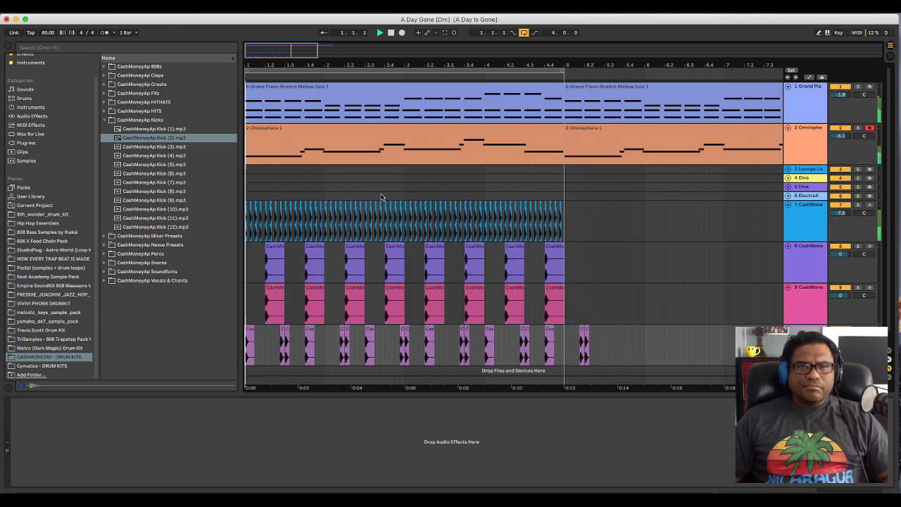
pyautogui.scroll(3, 367, 255)
pyautogui.hscroll(-3, 368, 255)
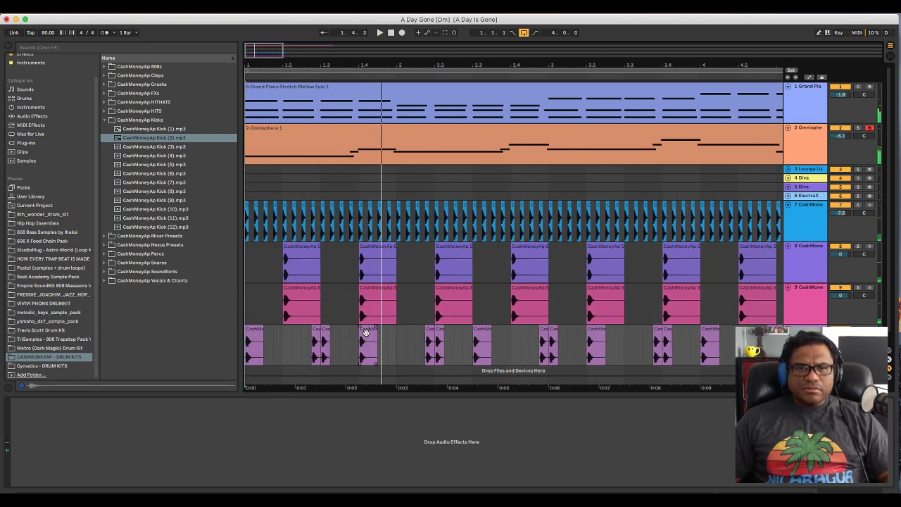
# Delete all the kick clips from beat 1.4 onward, including those in bar 5, and play the remaining pattern from bar 1.
pyautogui.moveTo(358, 340); pyautogui.dragTo(778, 345)
pyautogui.moveTo(427, 66); pyautogui.dragTo(429, 53)
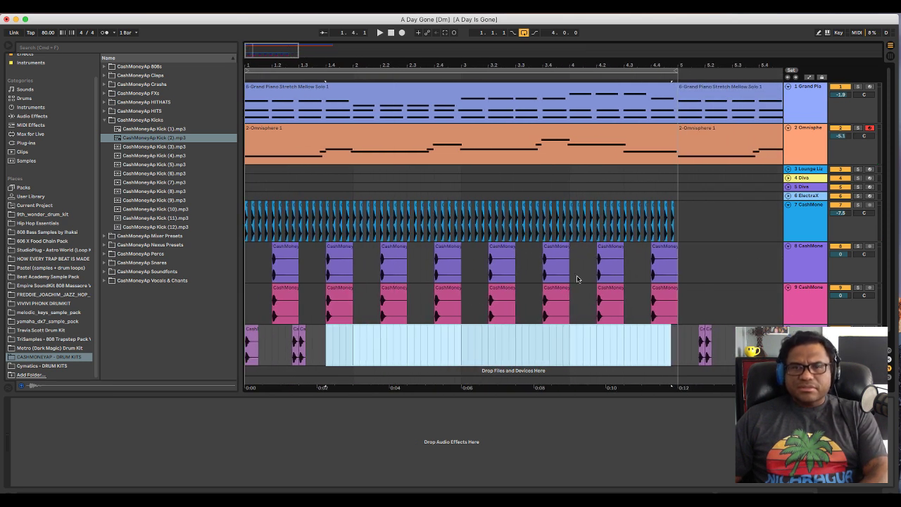
pyautogui.moveTo(726, 345); pyautogui.dragTo(672, 352)
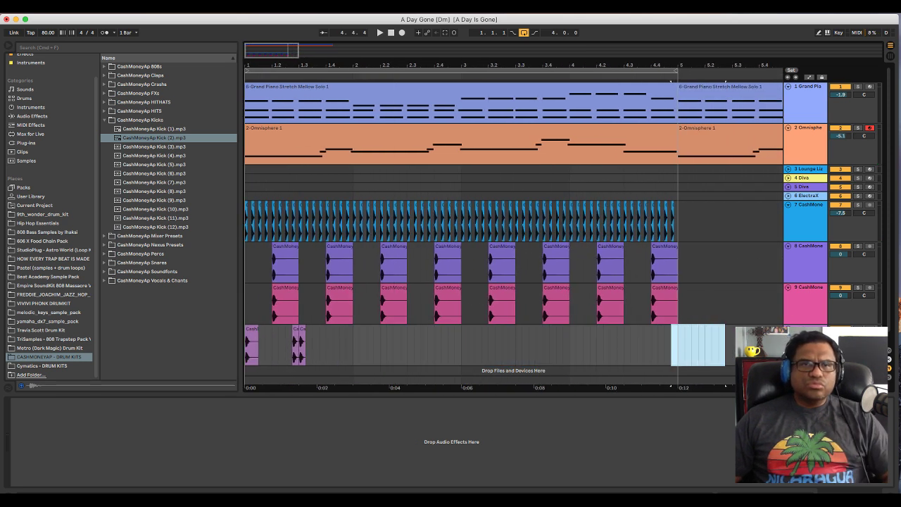
pyautogui.press('-')
pyautogui.click(391, 33)
pyautogui.press('space')
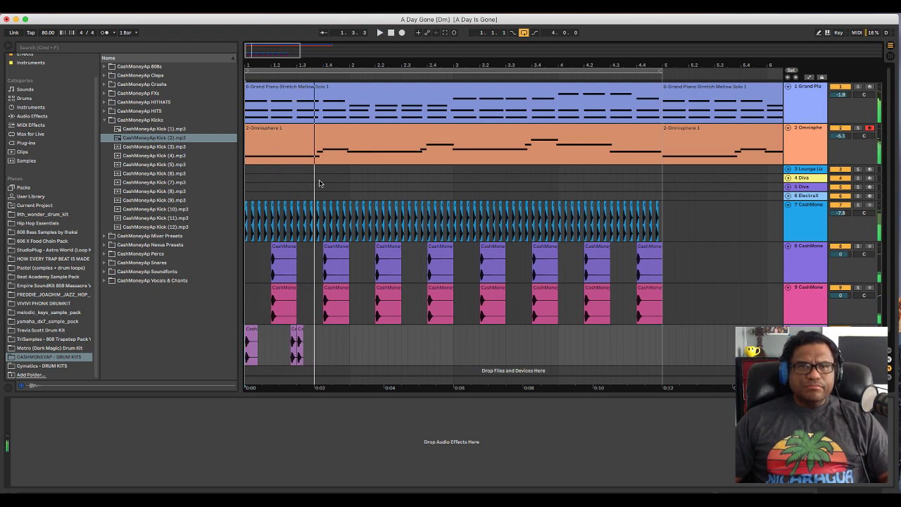
# Duplicate the kick hit at 1.3, move the copy to 1.3.3, and play bar 1 back.
pyautogui.moveTo(321, 66); pyautogui.dragTo(401, 330)
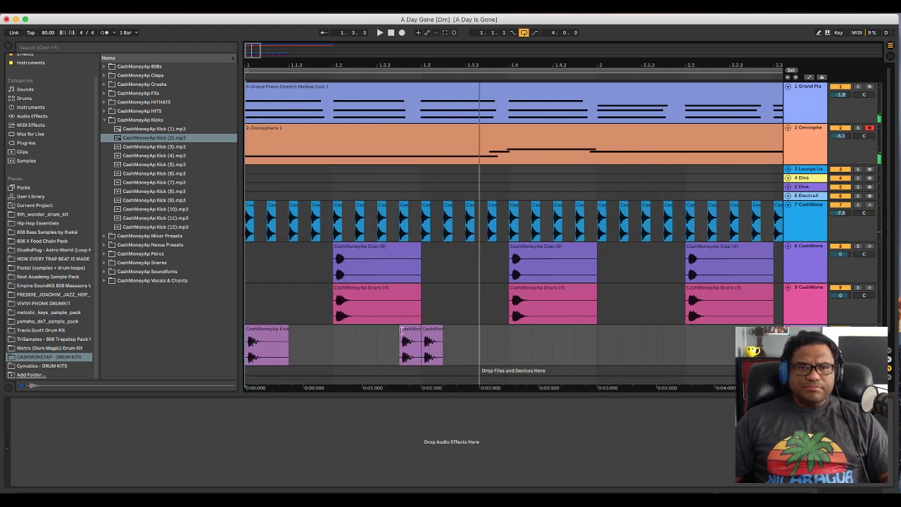
pyautogui.click(436, 339)
pyautogui.press('super+d')
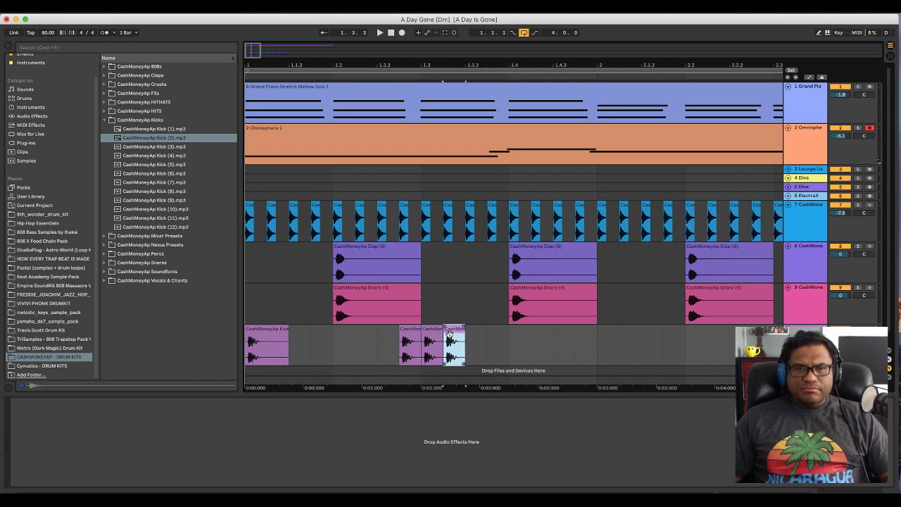
pyautogui.moveTo(460, 333); pyautogui.dragTo(482, 335)
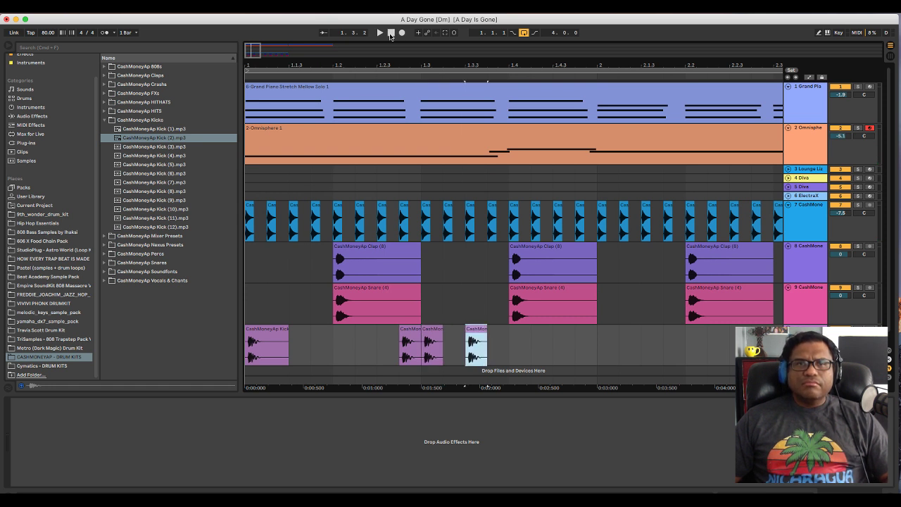
pyautogui.press('space')
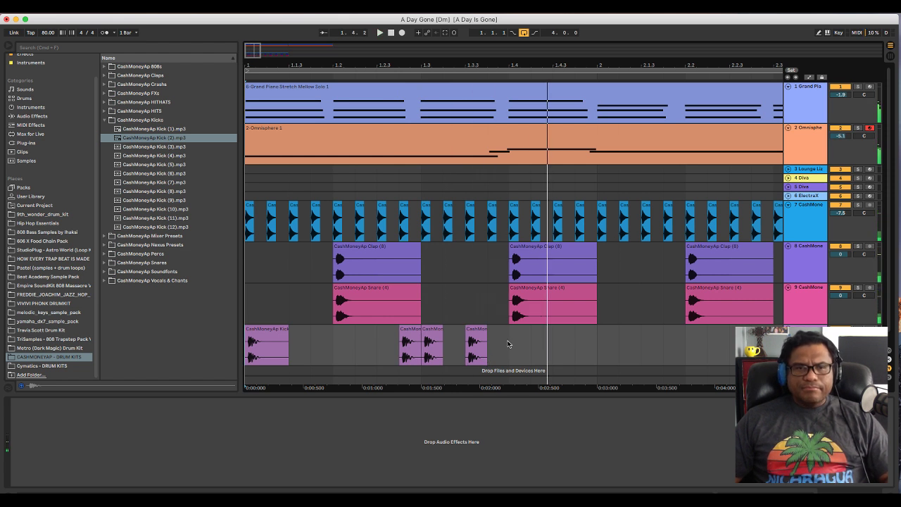
pyautogui.press('space')
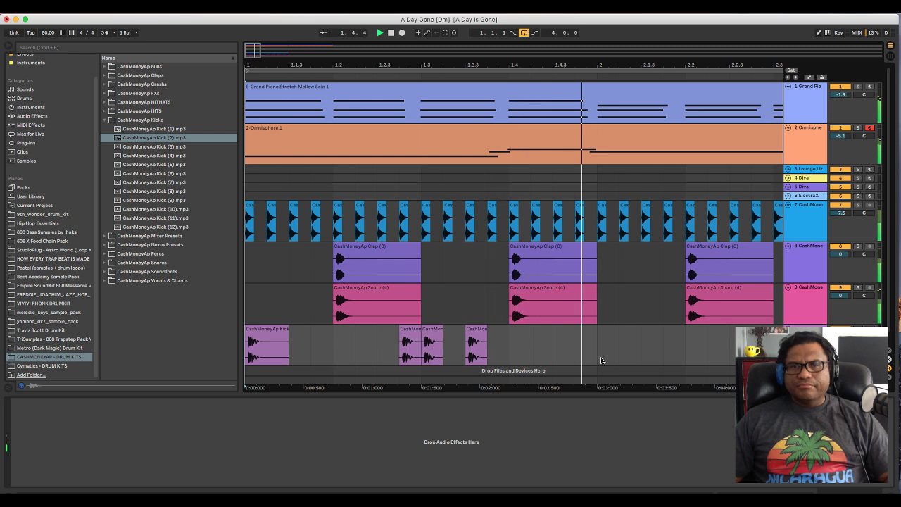
# Copy the kick hit at 1.3.3 to 1.4.2 and play the pattern from bar 1.
pyautogui.press('space')
pyautogui.moveTo(596, 345); pyautogui.dragTo(556, 346)
pyautogui.press('space')
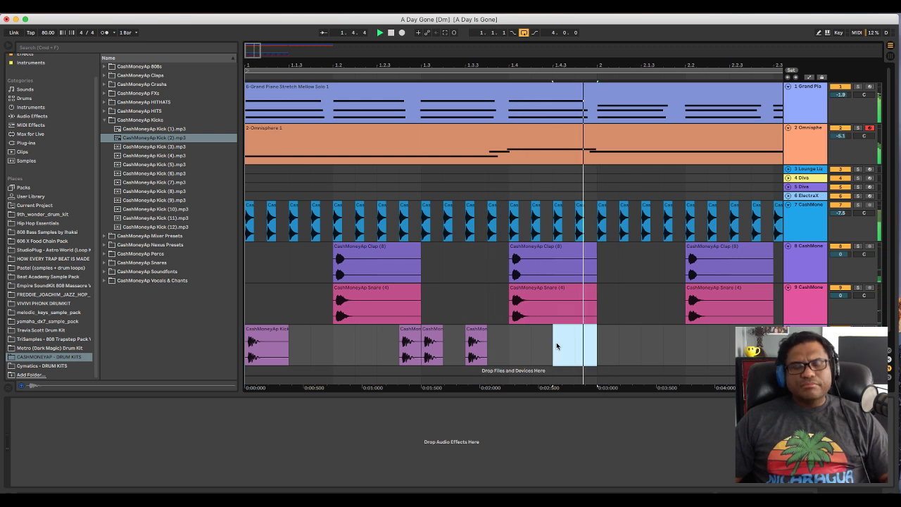
pyautogui.click(556, 346)
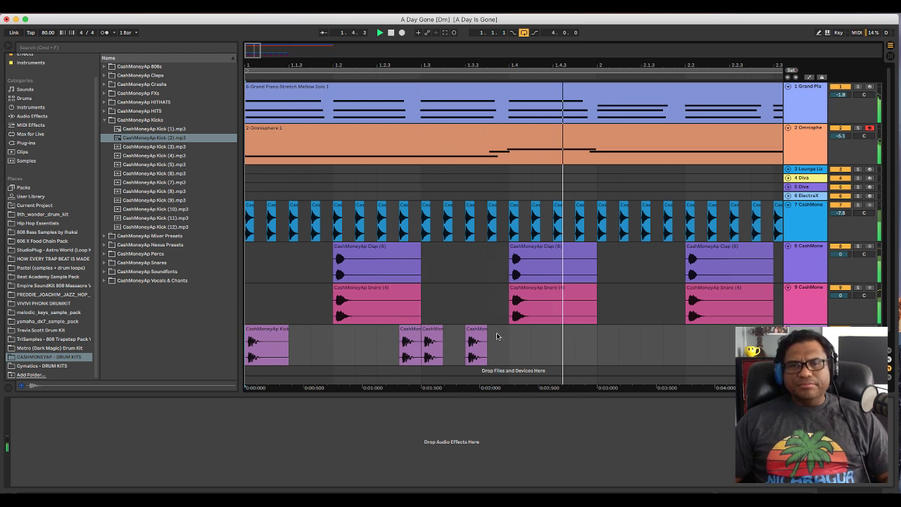
pyautogui.press('space')
pyautogui.moveTo(477, 332); pyautogui.dragTo(533, 344)
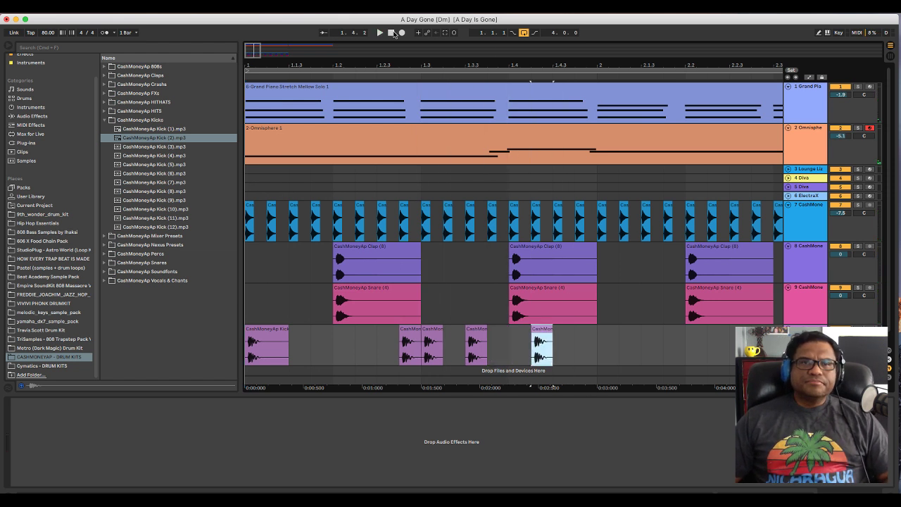
pyautogui.click(393, 32)
pyautogui.press('space')
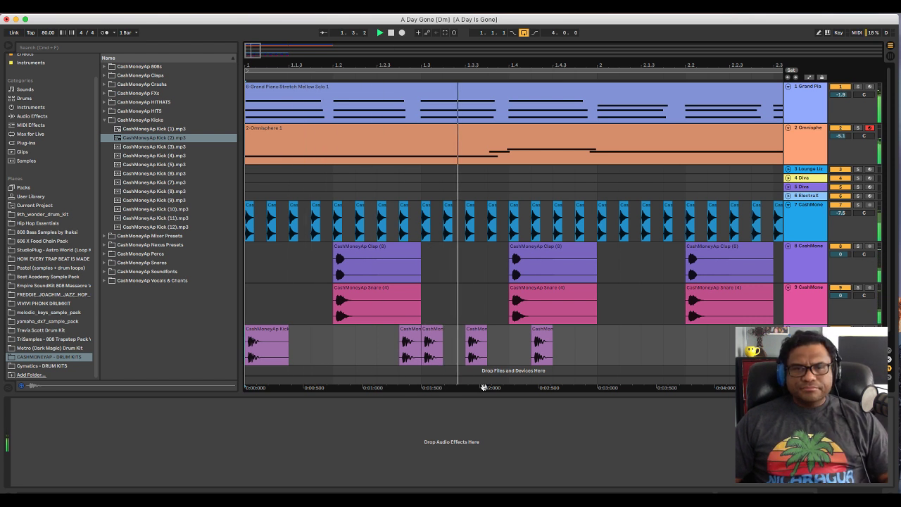
# Duplicate the full one-bar kick pattern from bar 1 repeatedly so it fills bars 2 to 4.
pyautogui.moveTo(596, 336); pyautogui.dragTo(530, 344)
pyautogui.press('space')
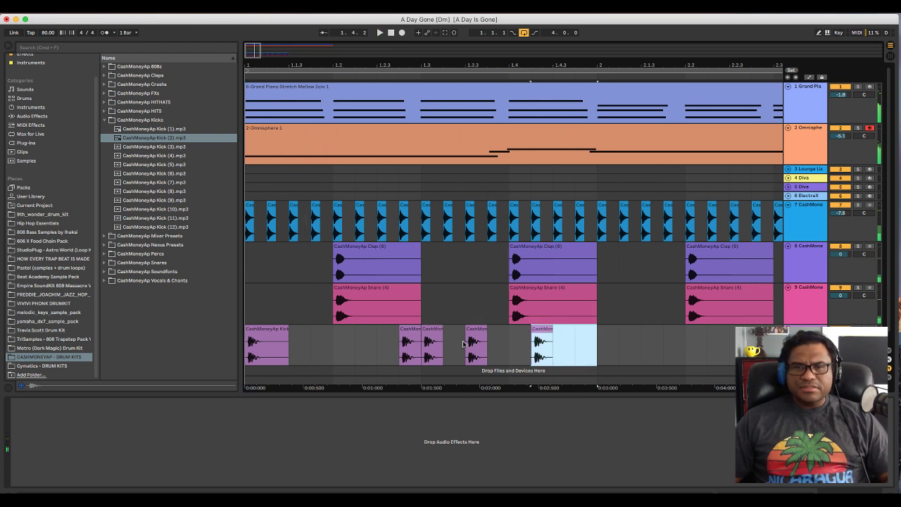
pyautogui.keyDown('shift'); pyautogui.click(246, 345); pyautogui.keyUp('shift')
pyautogui.hotkey('ctrl', 'd')
pyautogui.hotkey('ctrl', 'd')
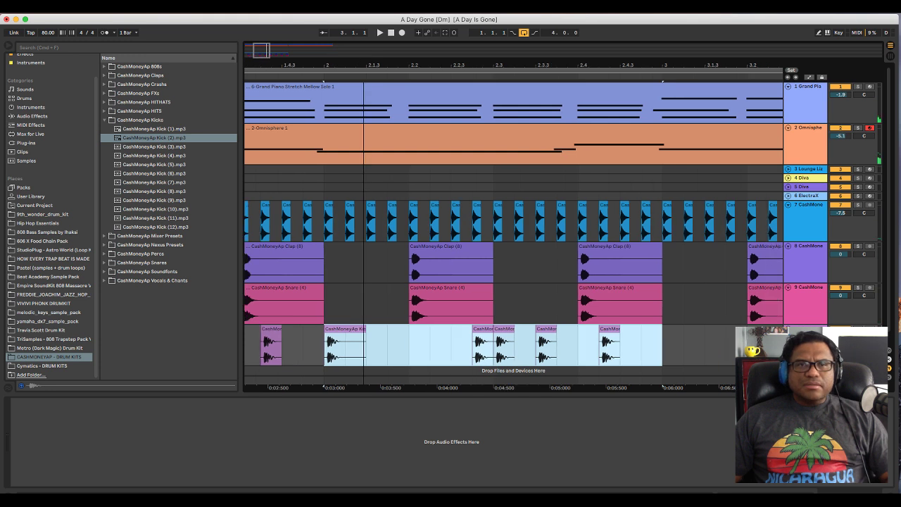
pyautogui.press('-')
pyautogui.moveTo(409, 70); pyautogui.dragTo(355, 71)
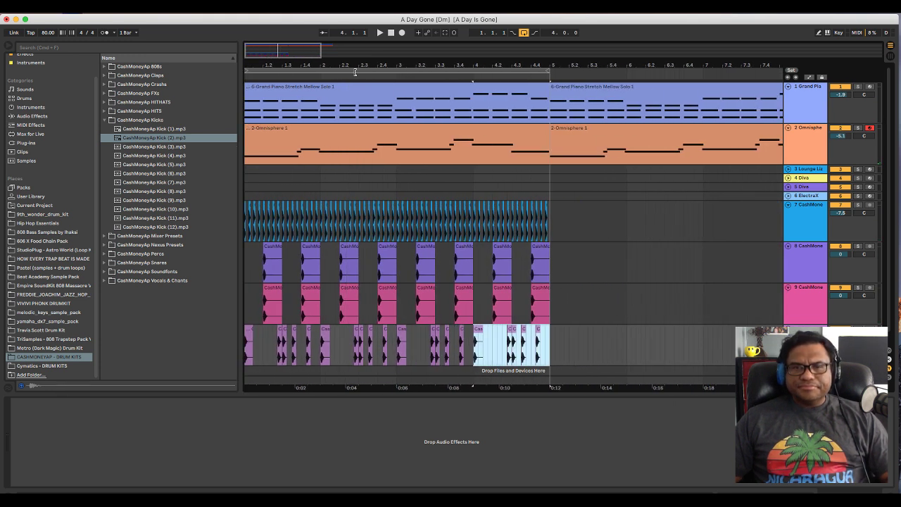
# Play the loop from bar 1 and collapse the Grand Piano and Omnisphere tracks.
pyautogui.click(391, 33)
pyautogui.press('space')
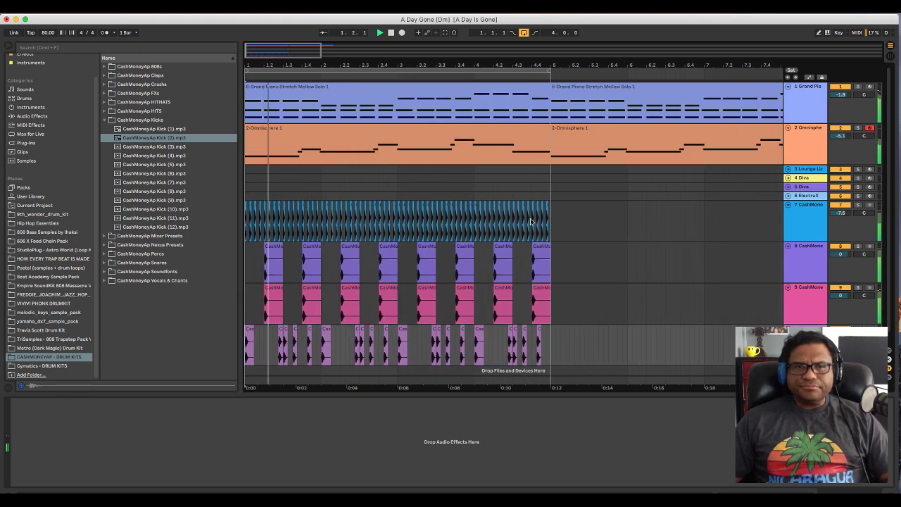
pyautogui.click(788, 87)
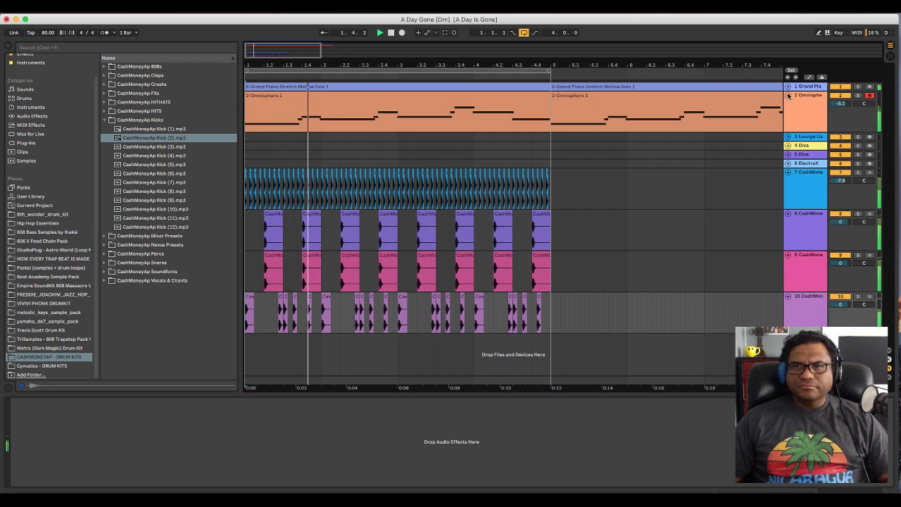
pyautogui.click(788, 95)
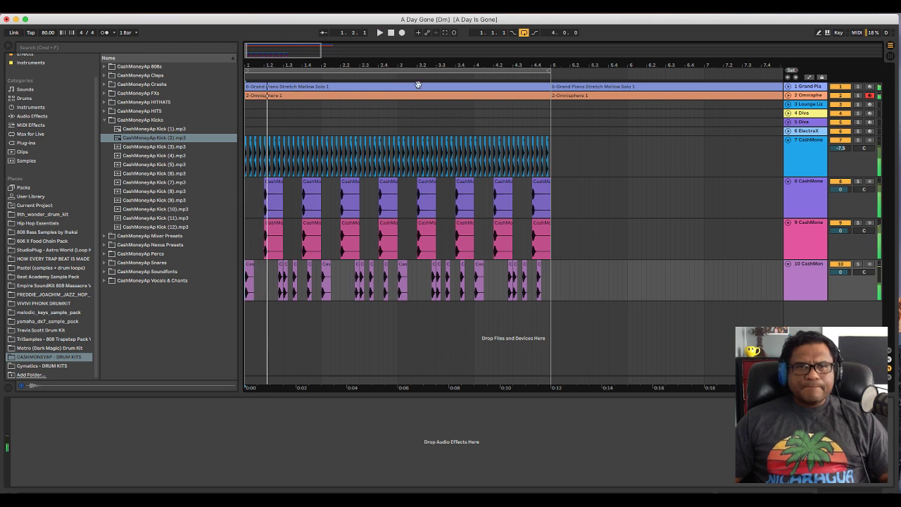
# Duplicate the kick hit at 4.4.2, move the copy to 4.4.4, and play the arrangement.
pyautogui.scroll(3, 416, 233)
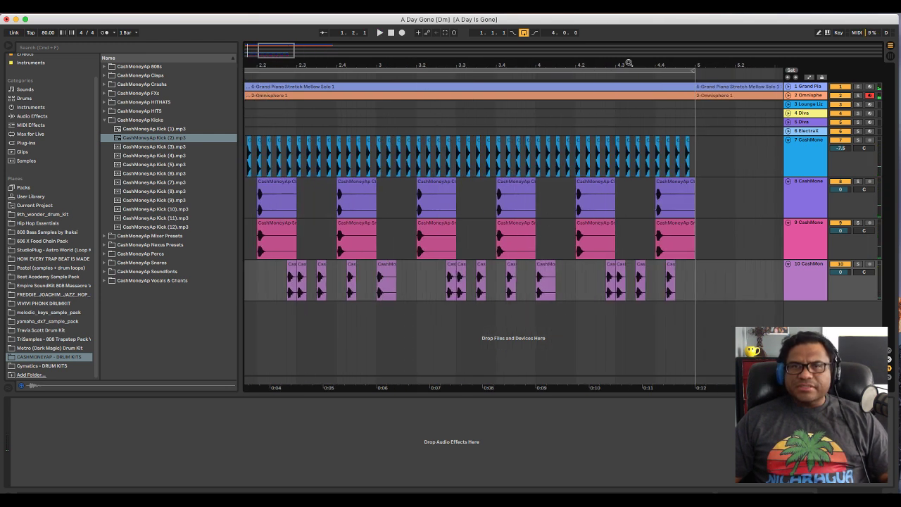
pyautogui.moveTo(629, 64); pyautogui.dragTo(726, 239)
pyautogui.click(349, 271)
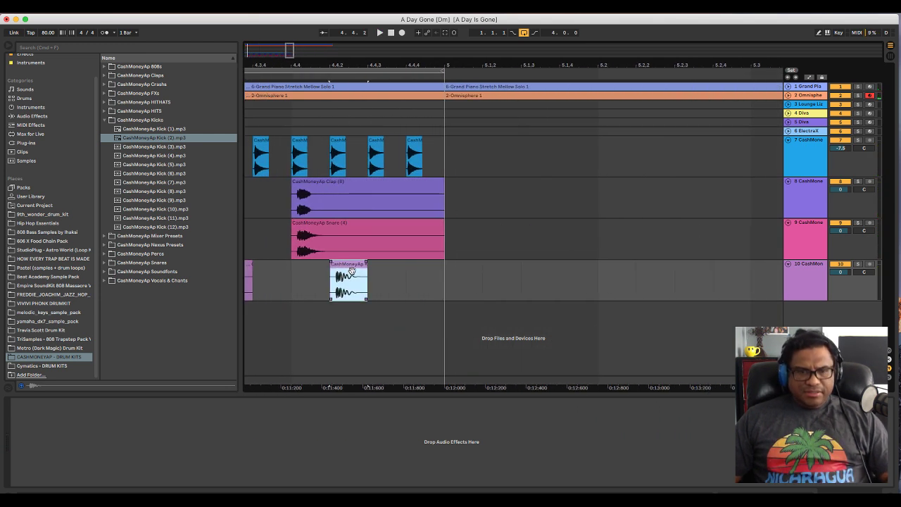
pyautogui.press('super+d')
pyautogui.moveTo(381, 269); pyautogui.dragTo(420, 269)
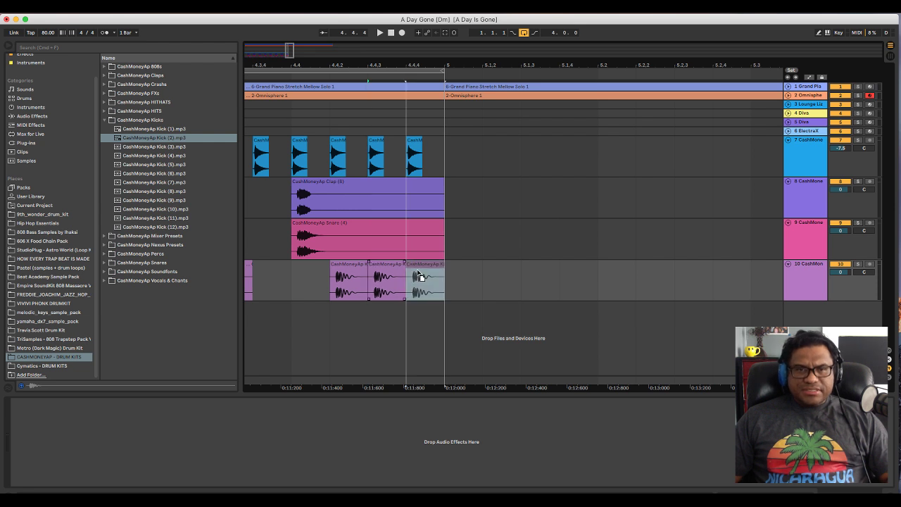
pyautogui.click(302, 291)
pyautogui.press('space')
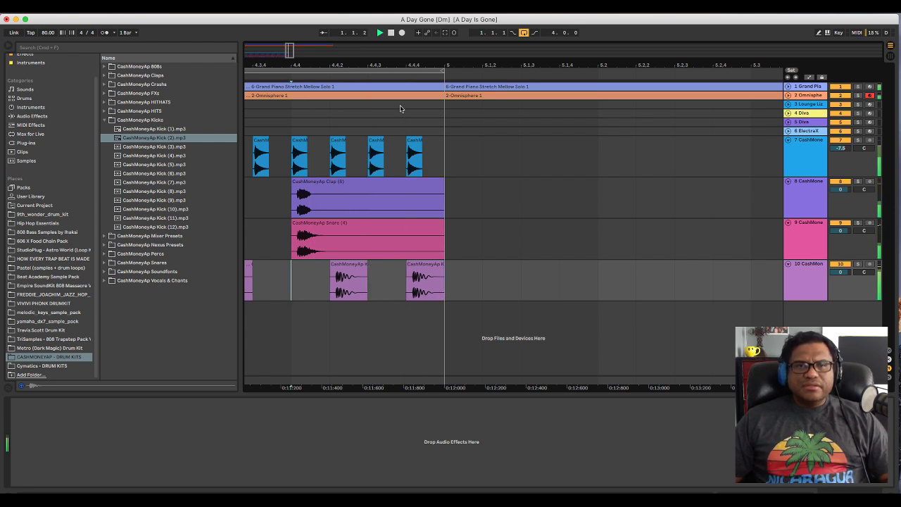
# Expand the Grand Piano track during playback, lower its volume to -6.0 dB, and stop the loop.
pyautogui.moveTo(382, 65); pyautogui.dragTo(399, 47)
pyautogui.hscroll(-5, 432, 260)
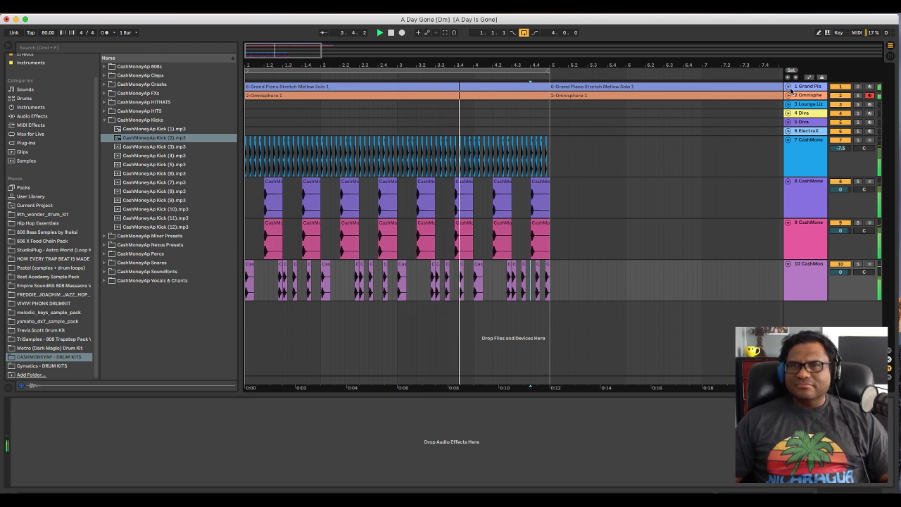
pyautogui.press('Right')
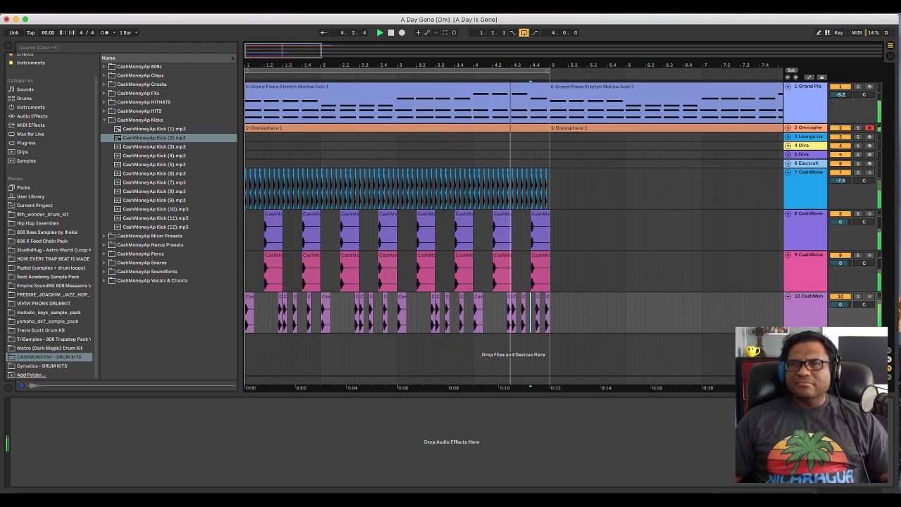
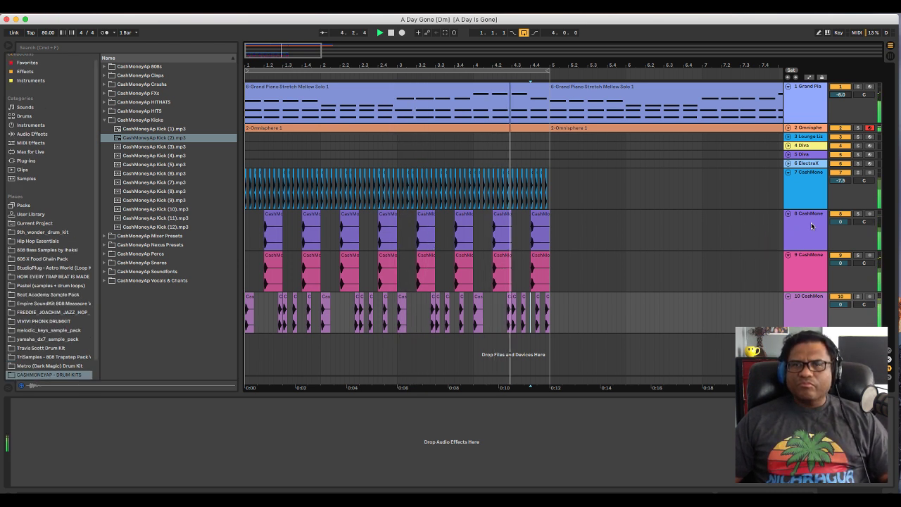
pyautogui.press('space')
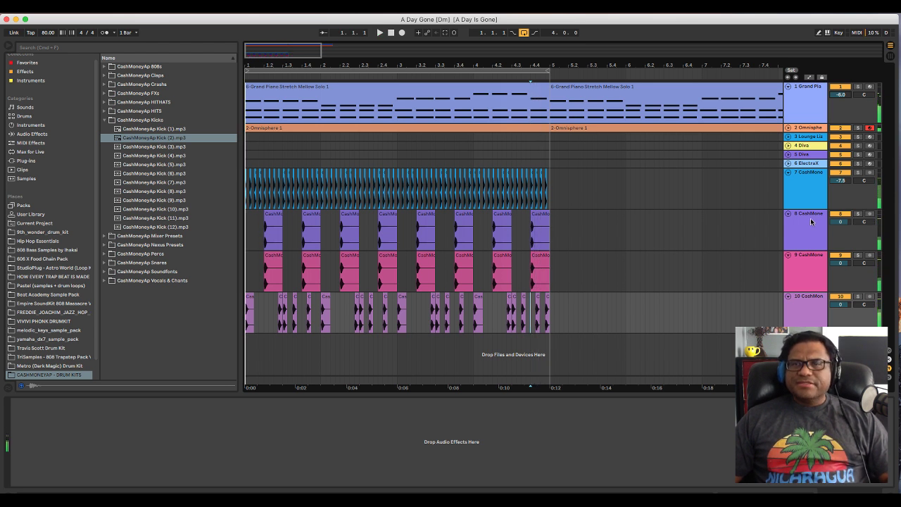
# Try duplicating hi-hat track 7 and delete the duplicate track.
pyautogui.click(804, 305)
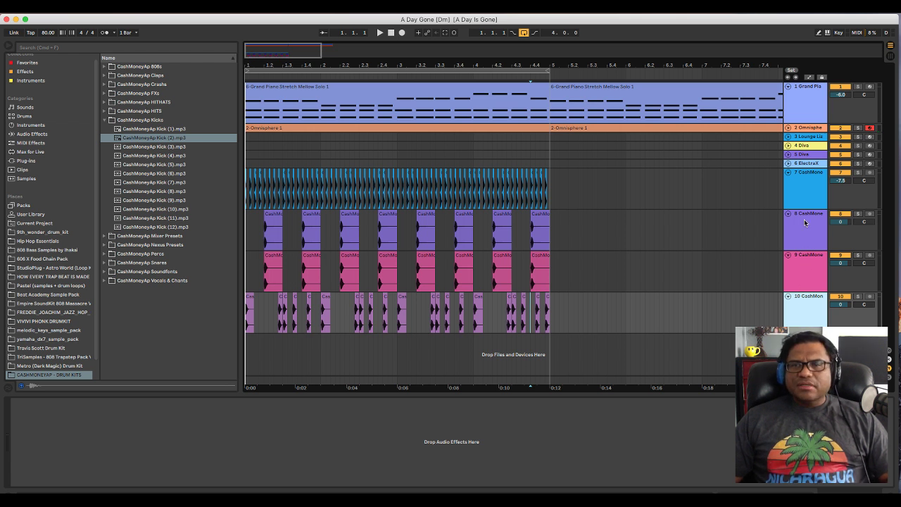
pyautogui.click(804, 192)
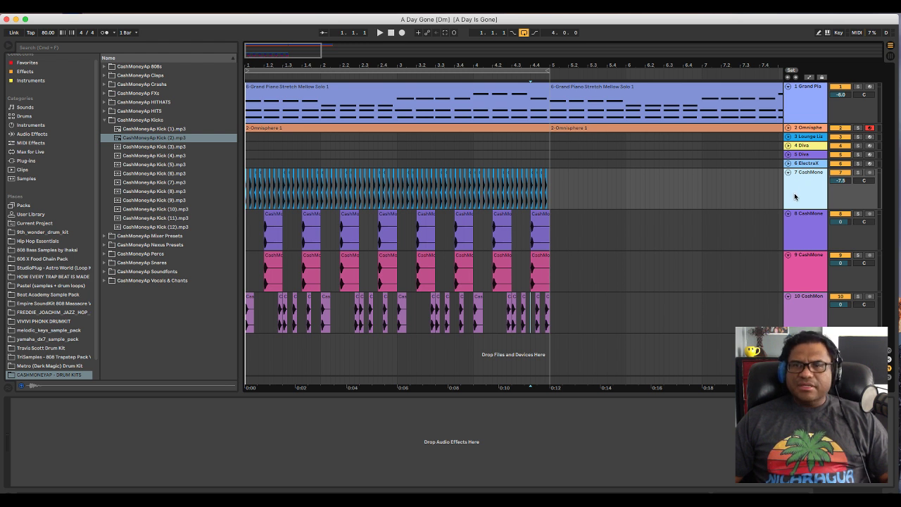
pyautogui.press('super+d')
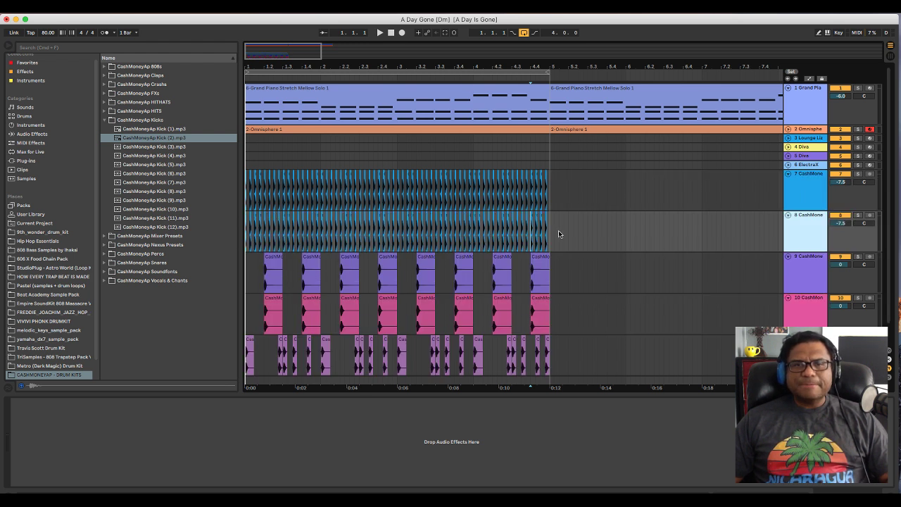
pyautogui.press('Delete')
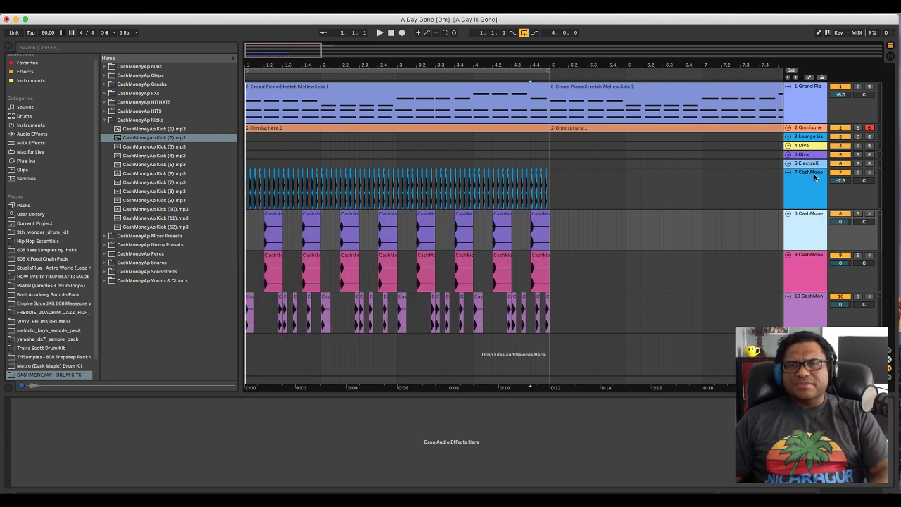
# Play the first bar in short passes to hear the hi-hats against the clap, snare and kick.
pyautogui.click(814, 175)
pyautogui.moveTo(553, 52); pyautogui.dragTo(505, 140)
pyautogui.moveTo(448, 67); pyautogui.dragTo(384, 174)
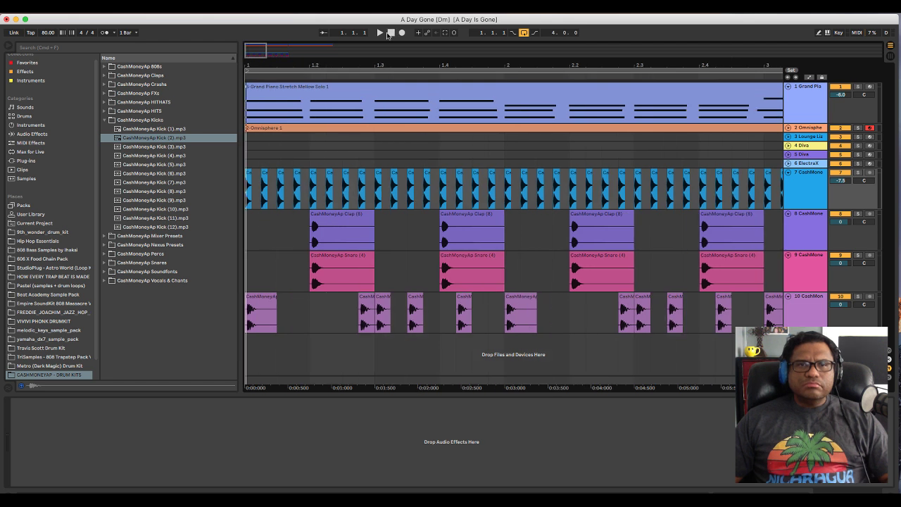
pyautogui.press('space')
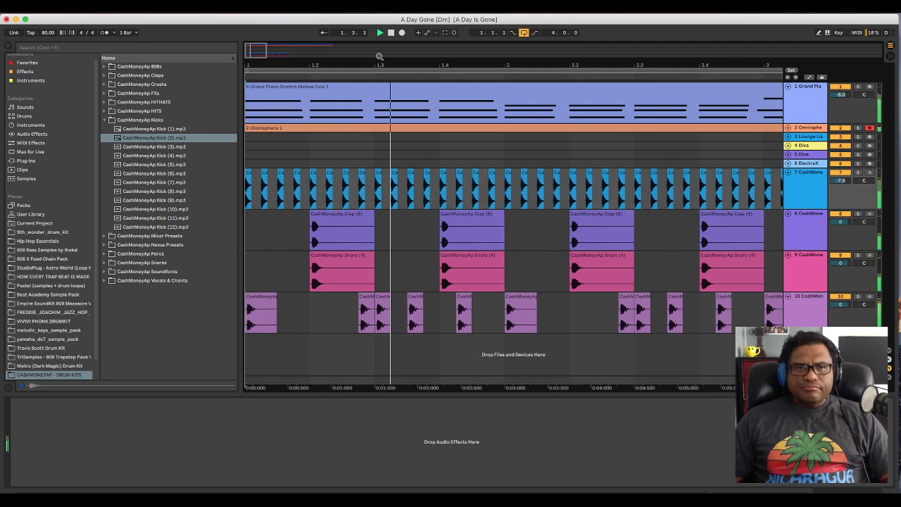
pyautogui.press('space')
pyautogui.moveTo(380, 67); pyautogui.dragTo(378, 96)
pyautogui.hscroll(-3, 380, 113)
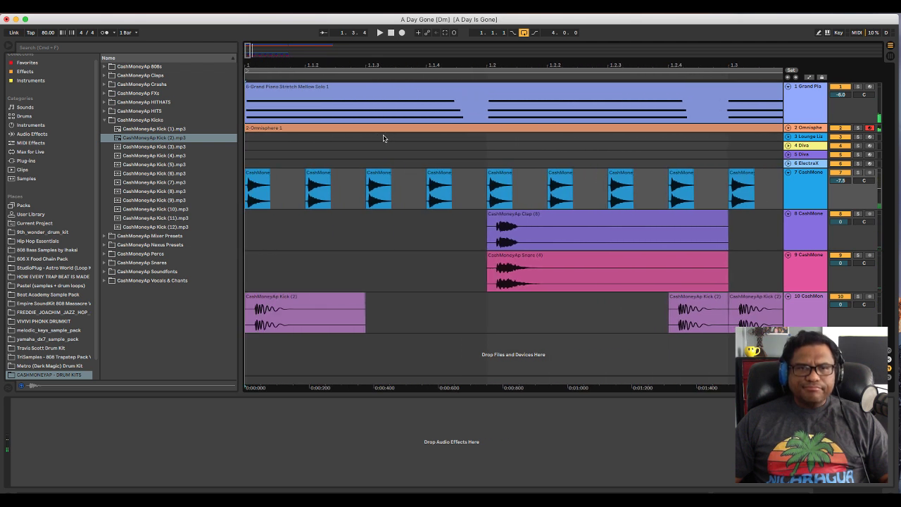
pyautogui.press('space')
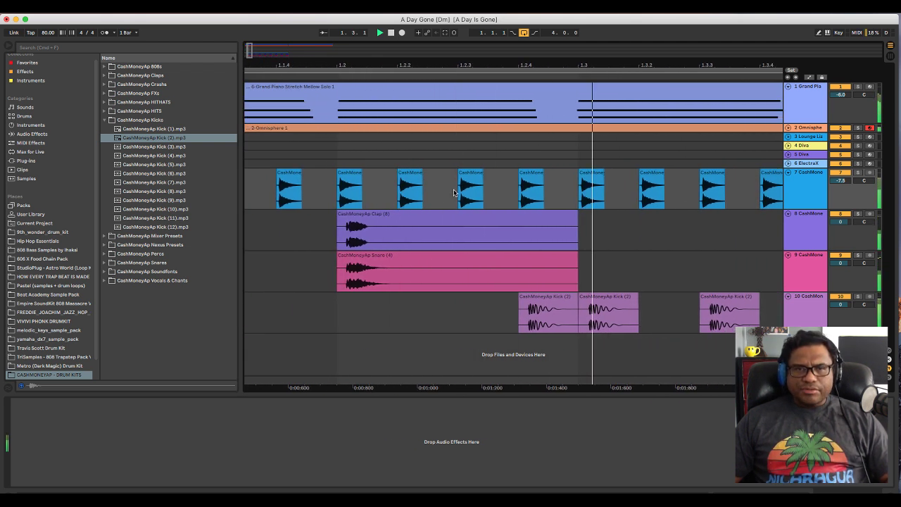
pyautogui.press('space')
# Duplicate the hi-hat hit at 1.2.2 and place the copy halfway between 1.2.2 and 1.2.3.
pyautogui.click(408, 177)
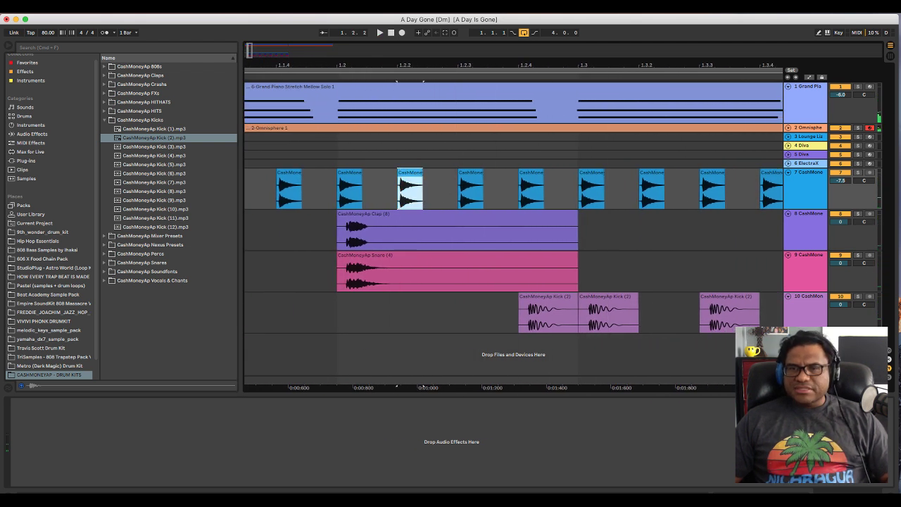
pyautogui.rightClick(647, 386)
pyautogui.click(690, 363)
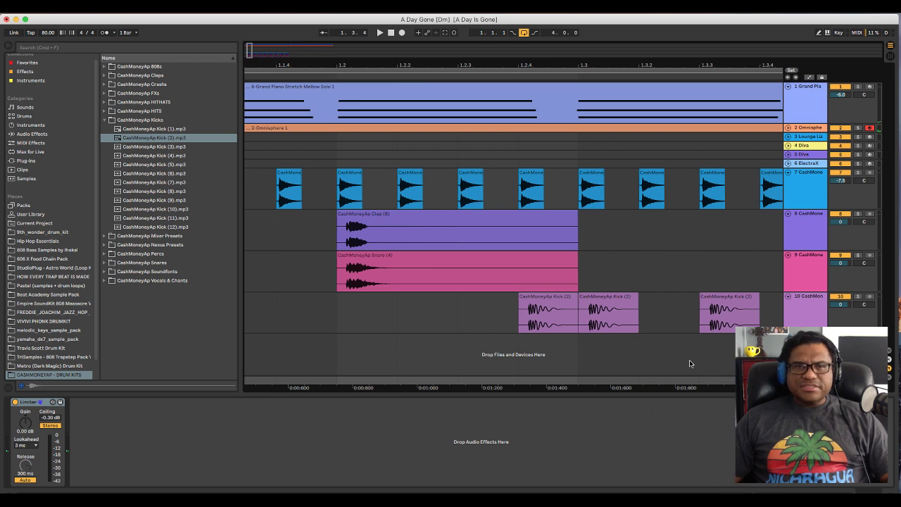
pyautogui.click(410, 186)
pyautogui.press('super+d')
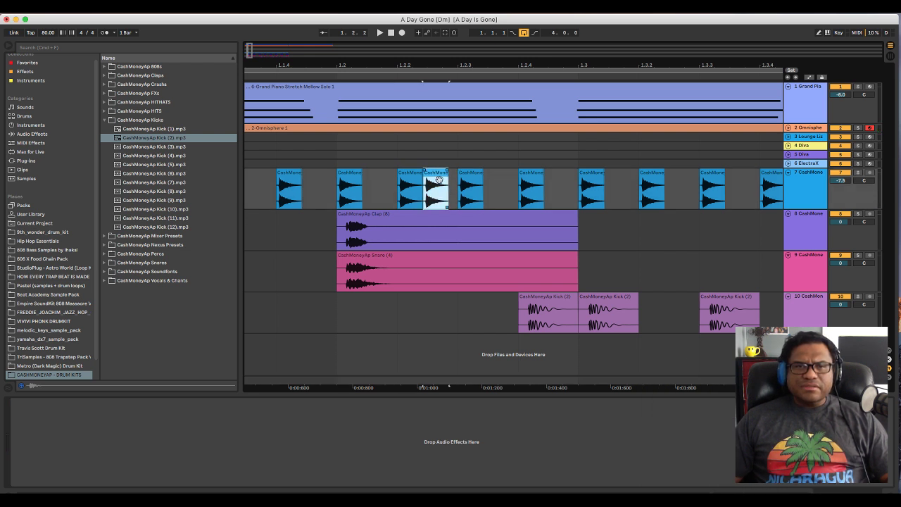
pyautogui.moveTo(433, 181); pyautogui.dragTo(438, 181)
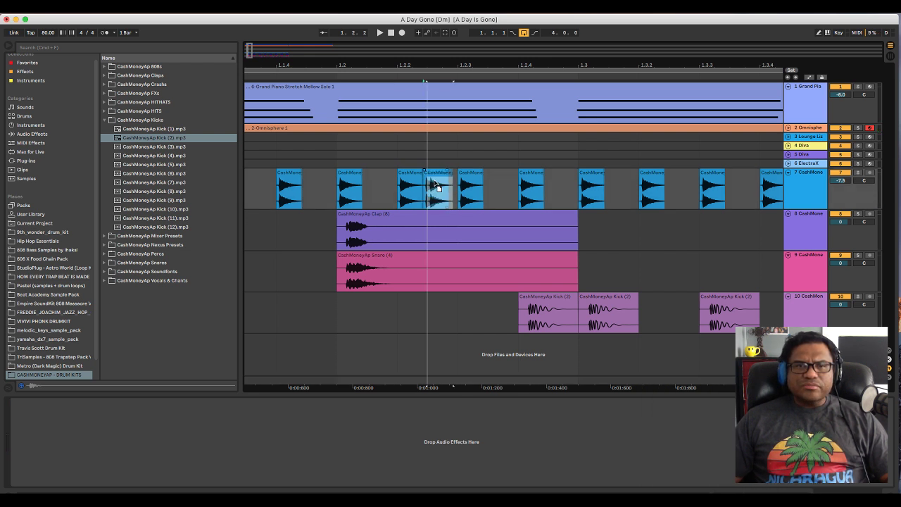
# Duplicate the hi-hat hit at 1.2.3, place the copy halfway to 1.2.4, and play the loop.
pyautogui.click(470, 172)
pyautogui.press('super+d')
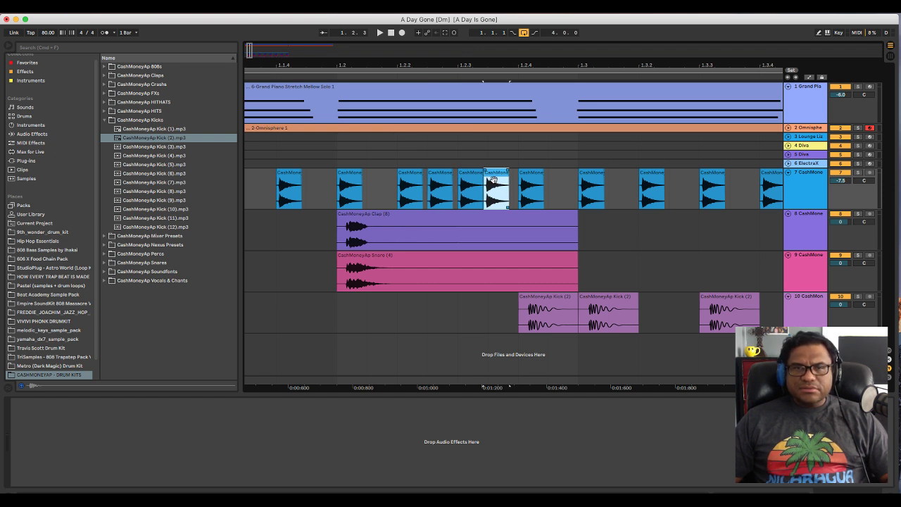
pyautogui.moveTo(494, 180); pyautogui.dragTo(499, 181)
pyautogui.click(379, 33)
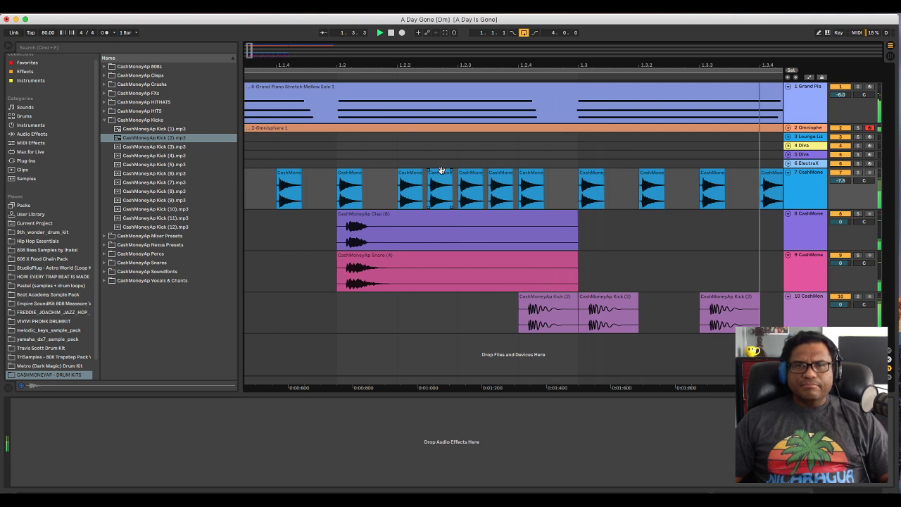
pyautogui.scroll(-5, 420, 64)
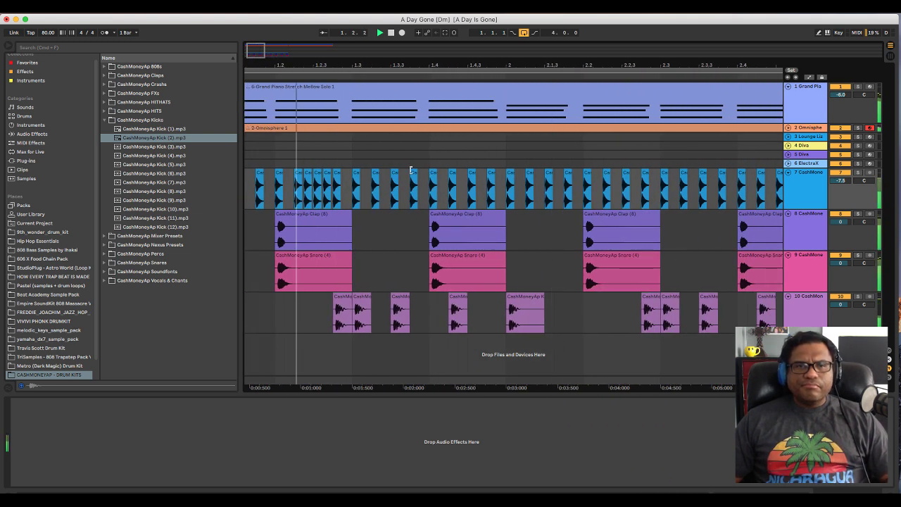
# Stop playback, delete the extra hi-hat hit between 1.2.2 and 1.2.3, and play the loop again.
pyautogui.click(298, 180)
pyautogui.press('space')
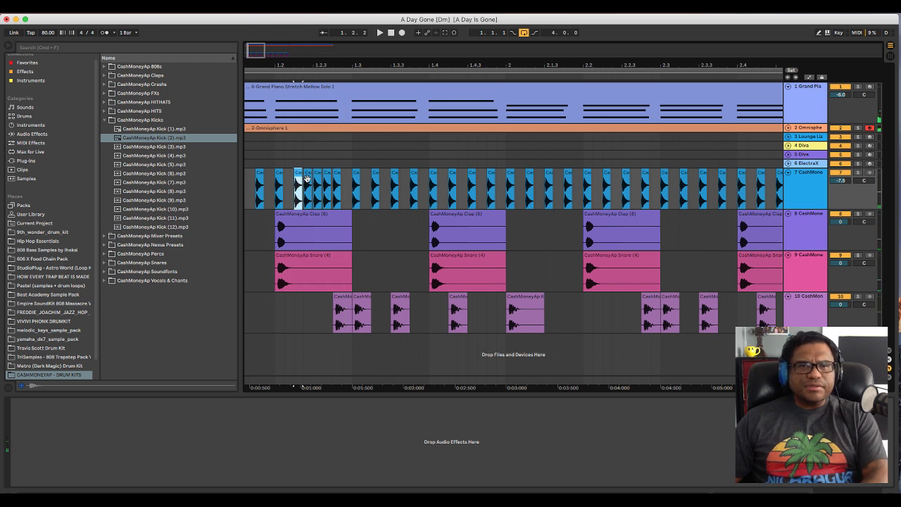
pyautogui.click(307, 179)
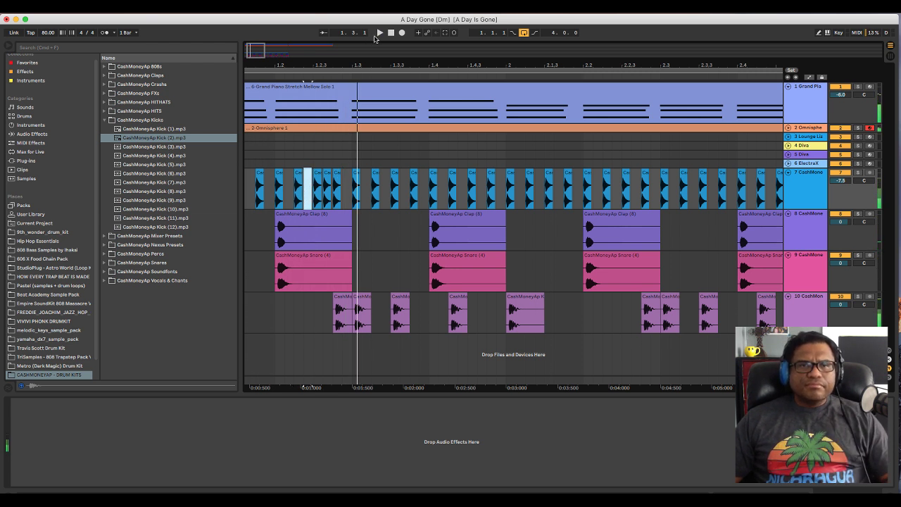
pyautogui.click(249, 209)
pyautogui.press('space')
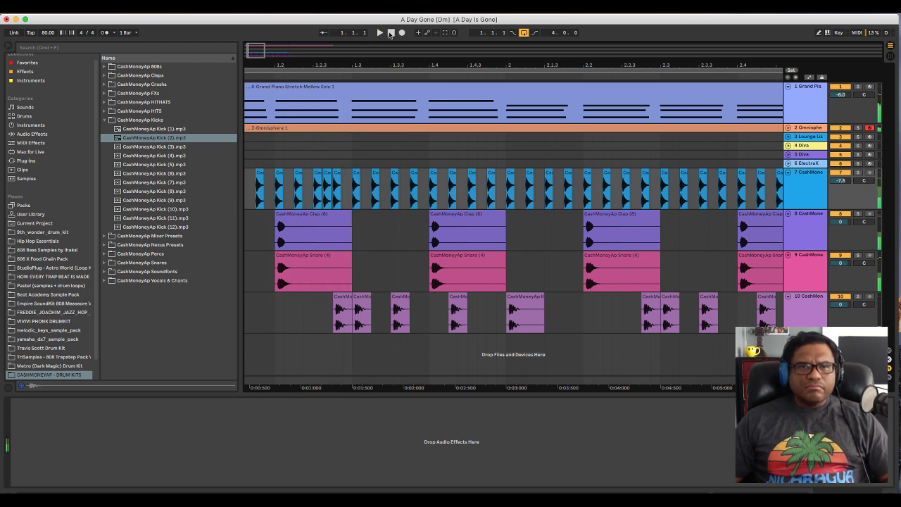
# Duplicate the hi-hat hit at 1.2.4, place the copy halfway to beat 1.3, and play from bar 1.
pyautogui.press('space')
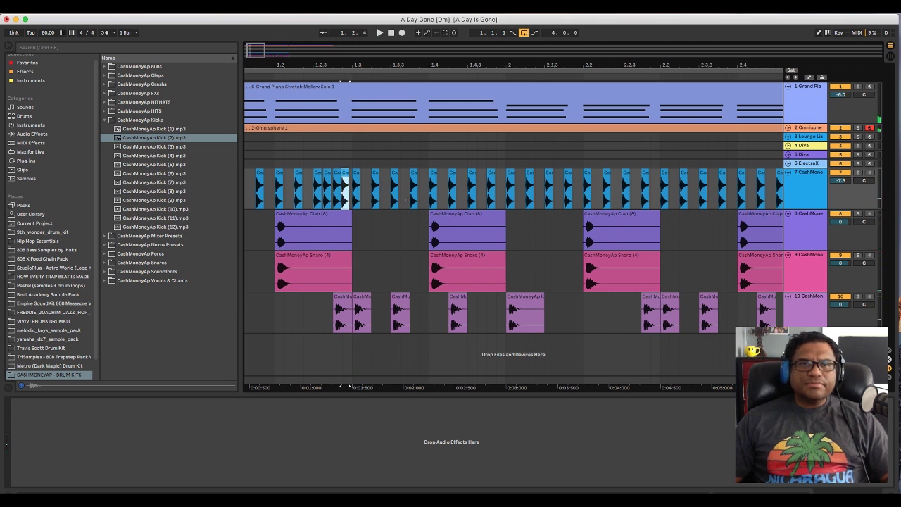
pyautogui.moveTo(350, 68); pyautogui.dragTo(339, 170)
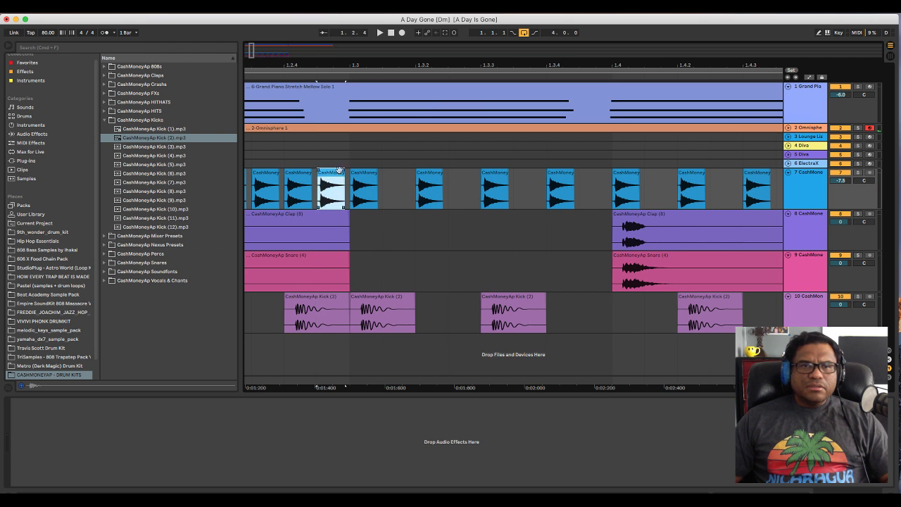
pyautogui.click(391, 34)
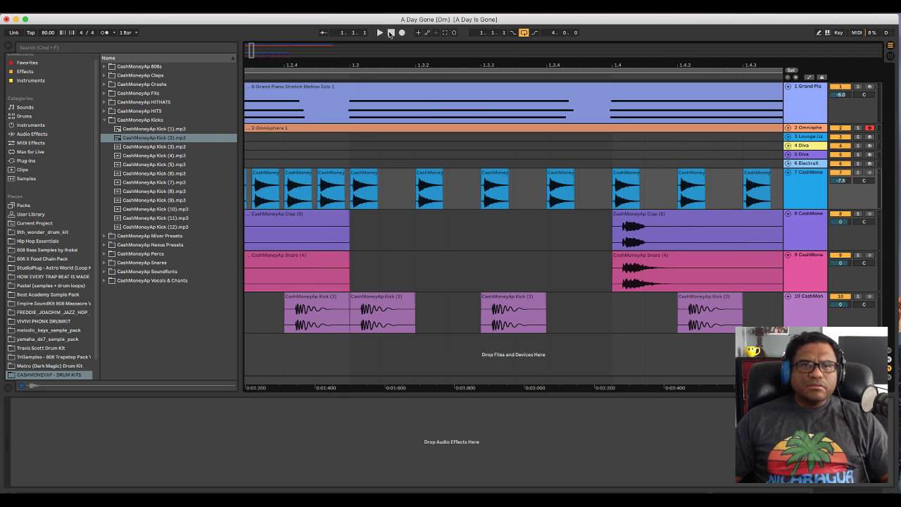
pyautogui.click(369, 206)
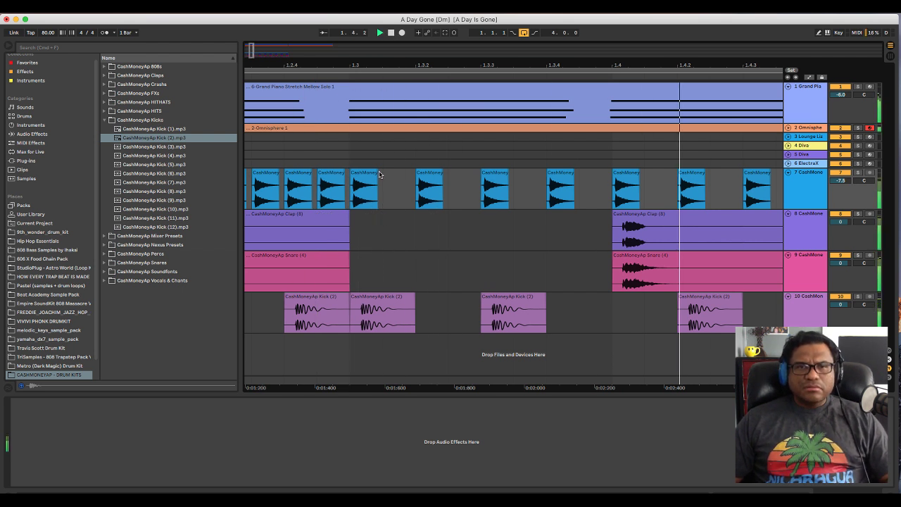
# Duplicate the hi-hat hit at beat 1.3 and place the copy halfway between 1.3 and 1.3.2.
pyautogui.click(369, 180)
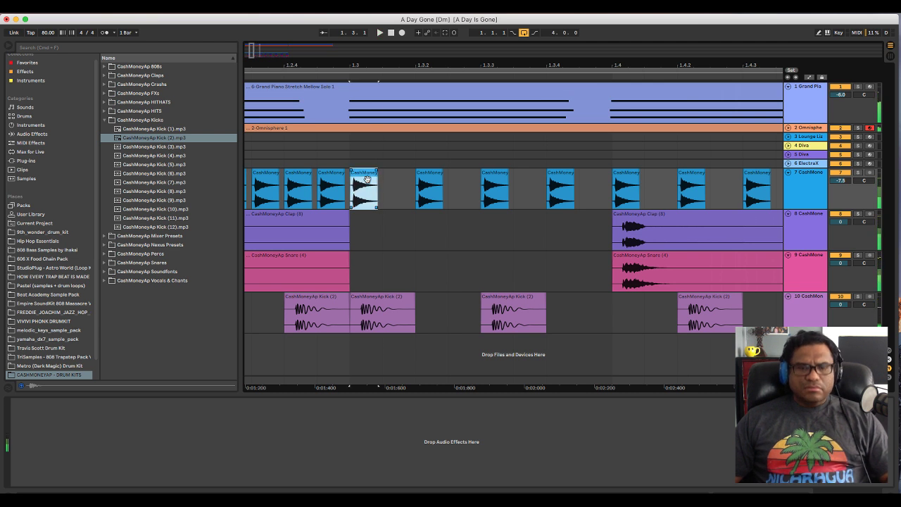
pyautogui.hotkey('ctrl', 'd')
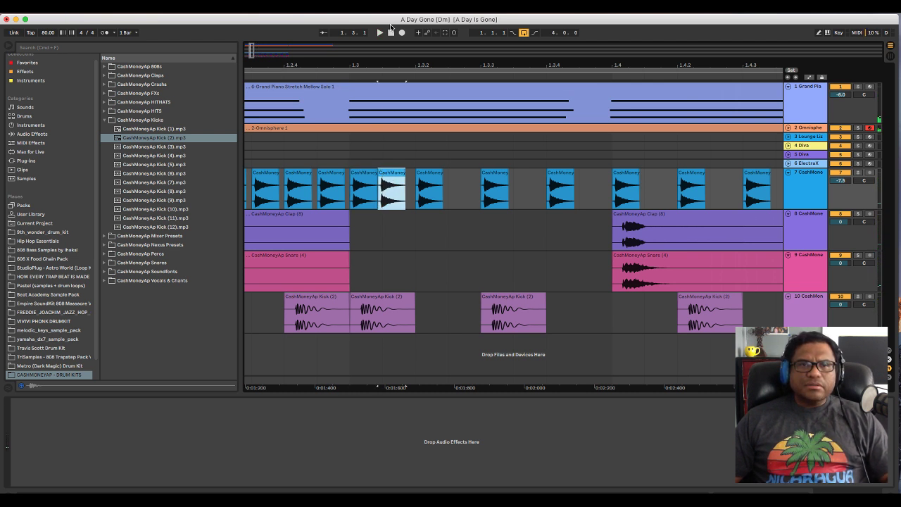
pyautogui.press('space')
pyautogui.click(386, 180)
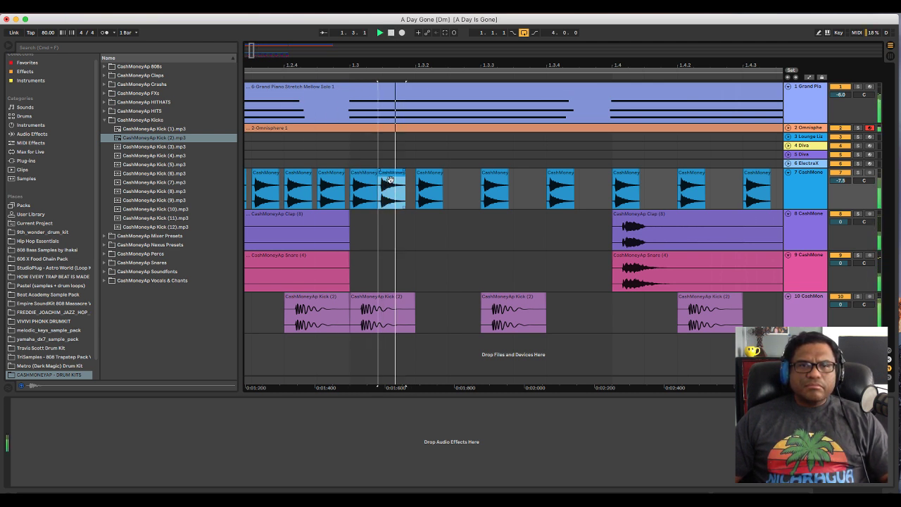
pyautogui.press('space')
pyautogui.moveTo(389, 175); pyautogui.dragTo(397, 192)
pyautogui.click(396, 156)
# Play the loop from bar 1 into bar 3 to review the hi-hat roll around beat 1.3.
pyautogui.press('space')
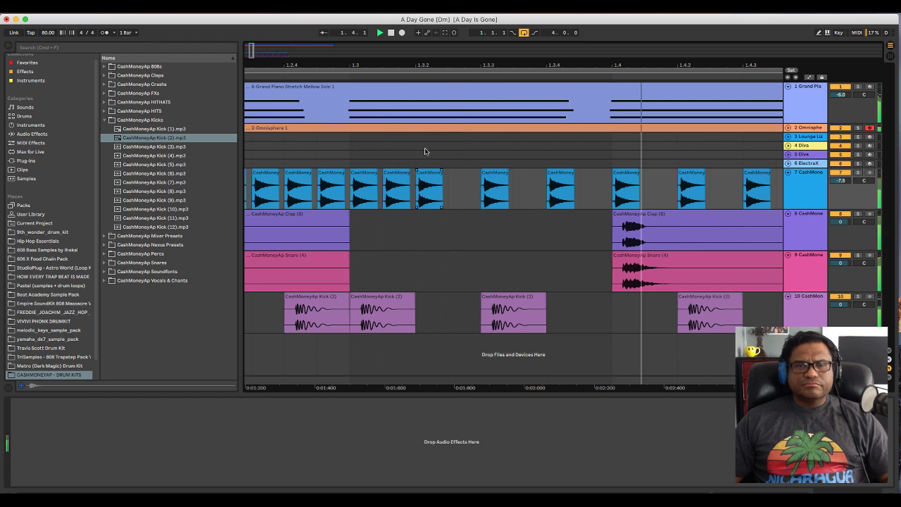
pyautogui.press('space')
pyautogui.scroll(-2, 415, 174)
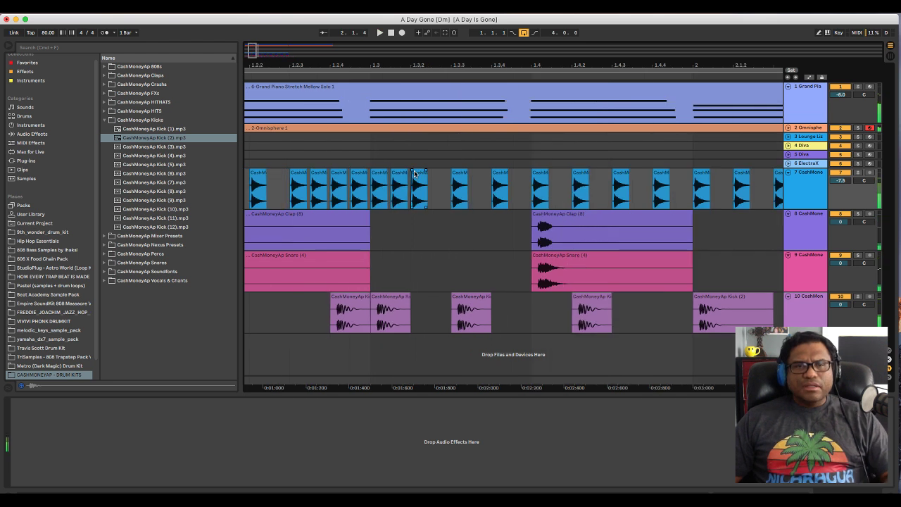
pyautogui.press('space')
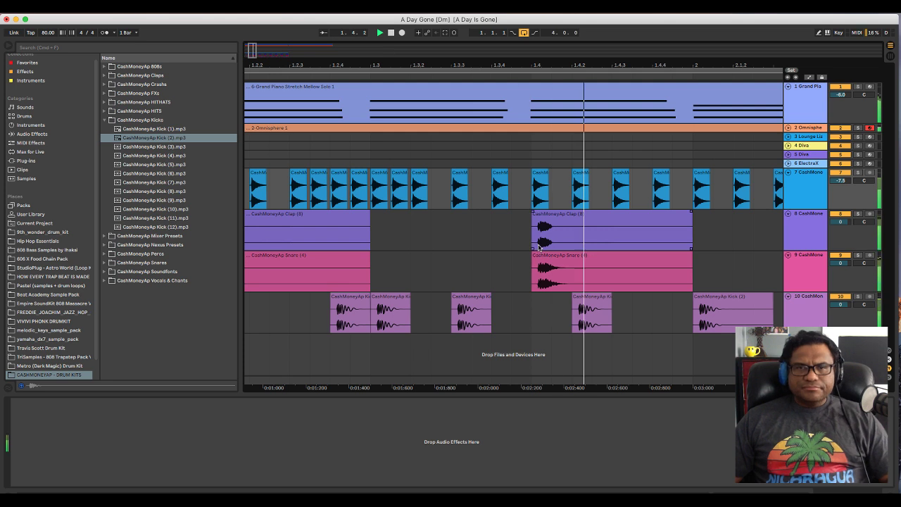
pyautogui.press('-')
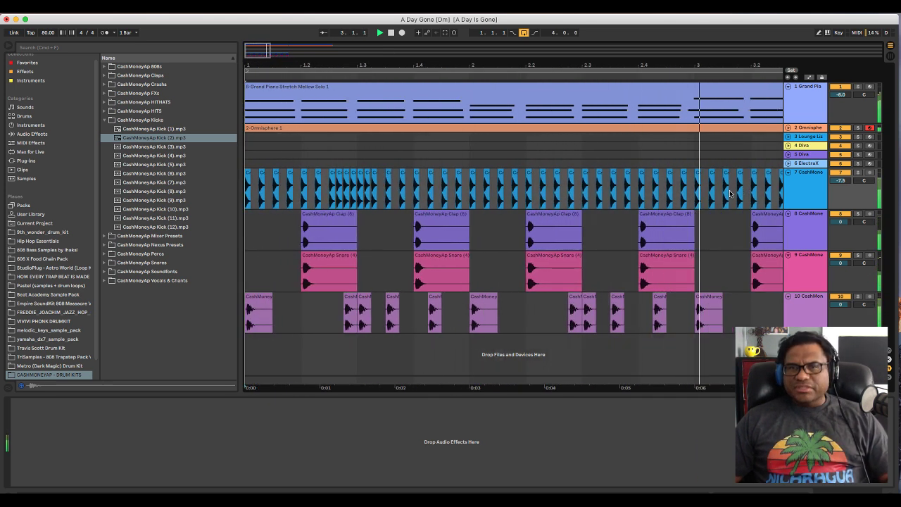
# Stop in bar 3, duplicate the hi-hat hit at 3.1.2, and place the copy halfway to 3.1.3.
pyautogui.press('+')
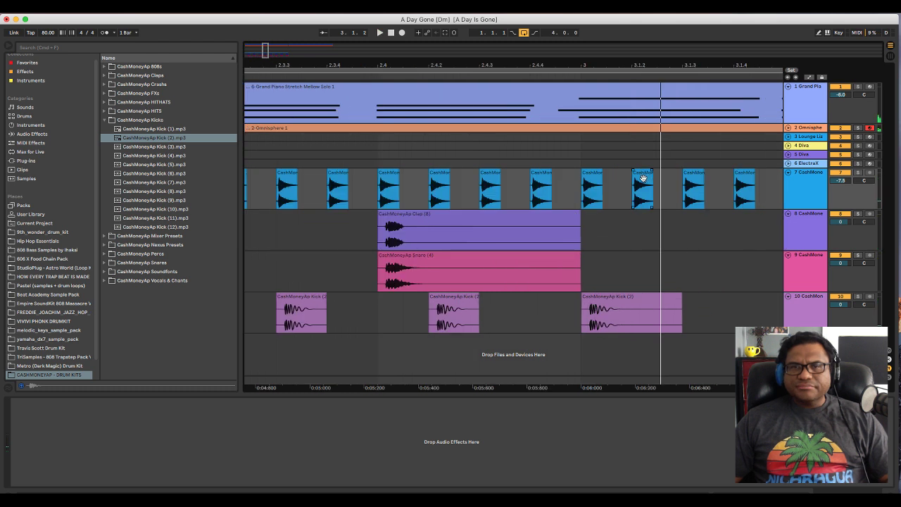
pyautogui.click(641, 180)
pyautogui.press('space')
pyautogui.press('super+d')
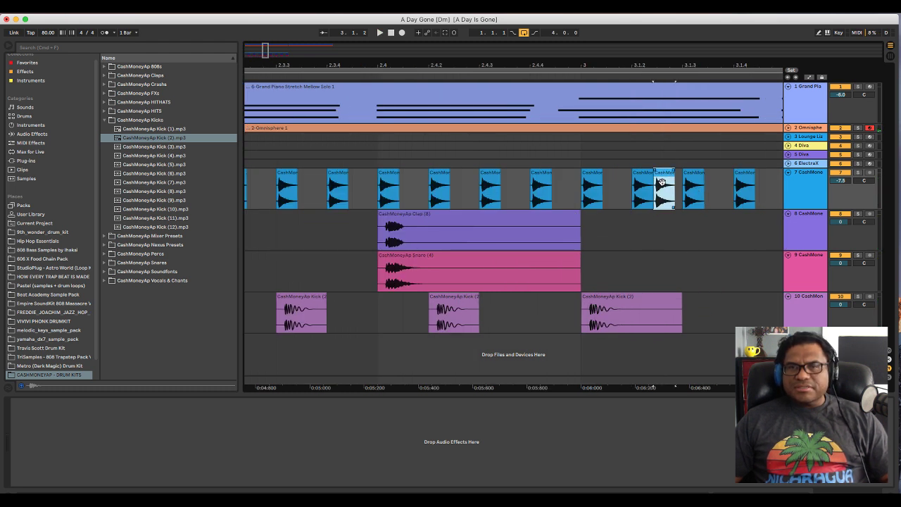
pyautogui.moveTo(662, 181)
pyautogui.mouseDown()
pyautogui.moveTo(670, 190)
pyautogui.moveTo(668, 182)
pyautogui.mouseUp()
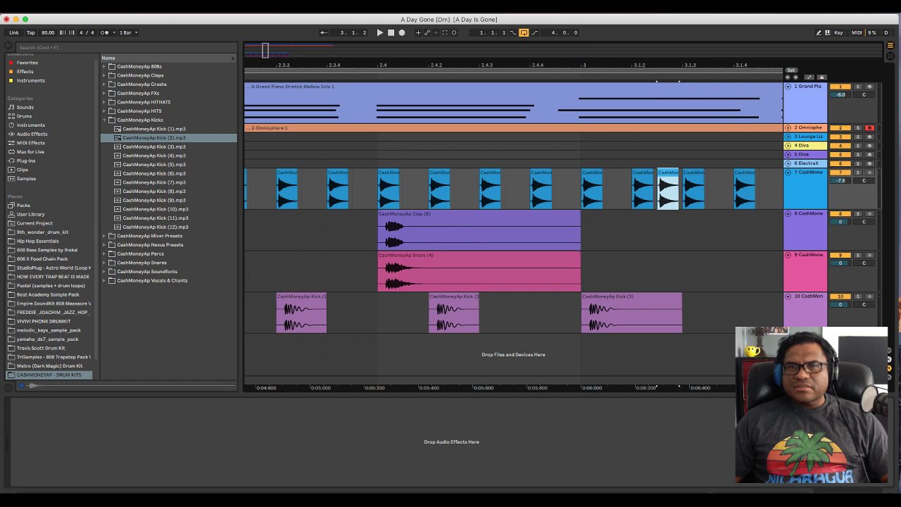
# Duplicate the hi-hat hit at 3.1.3 and place the copy halfway between 3.1.3 and 3.1.4.
pyautogui.hscroll(5, 615, 190)
pyautogui.press('Right')
pyautogui.press('super+d')
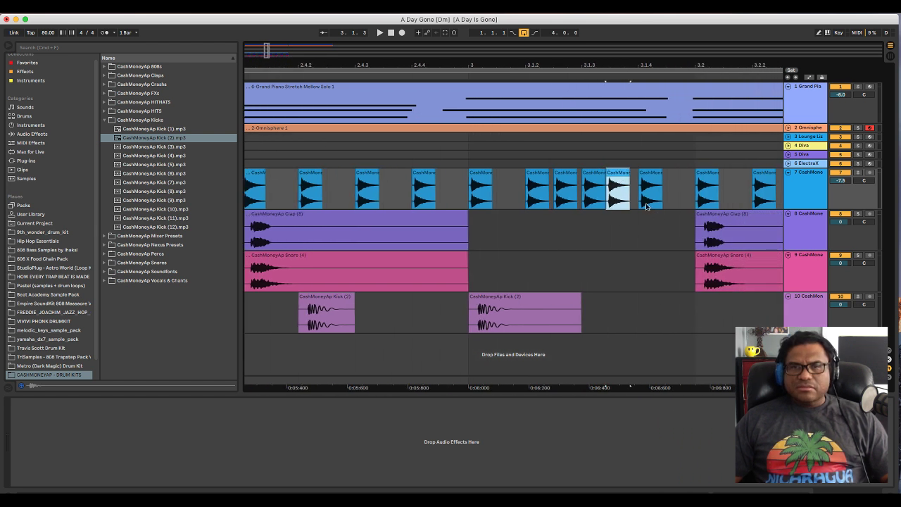
pyautogui.moveTo(613, 179); pyautogui.dragTo(619, 179)
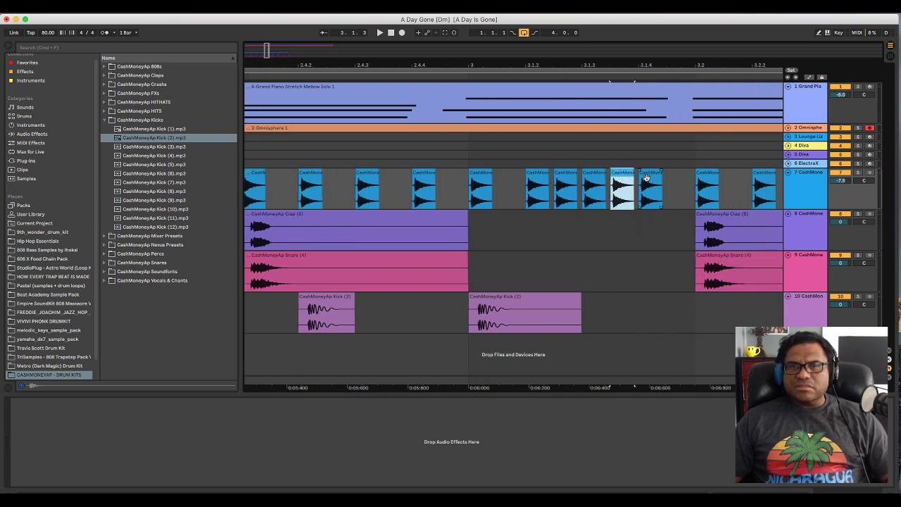
# While the loop plays, expand the Omnisphere track and set its volume to -7.8 dB.
pyautogui.press('space')
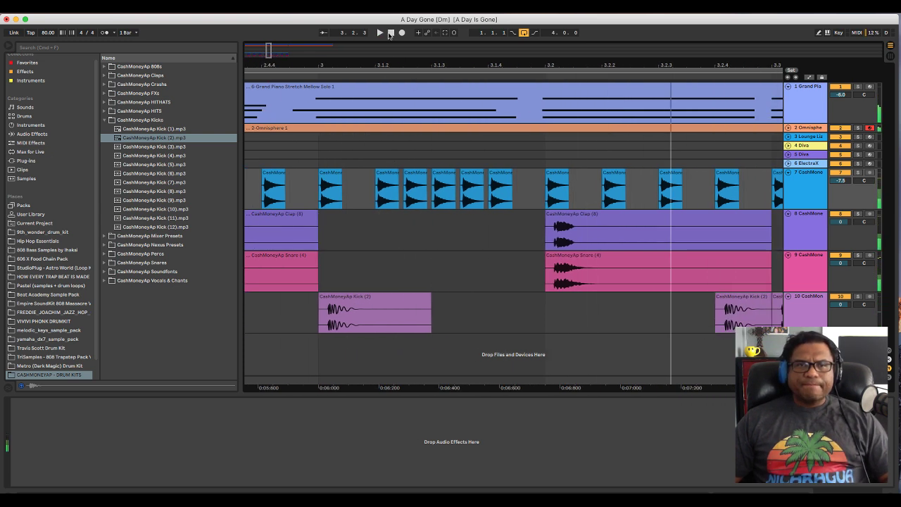
pyautogui.hscroll(-5, 400, 84)
pyautogui.scroll(-10, 425, 209)
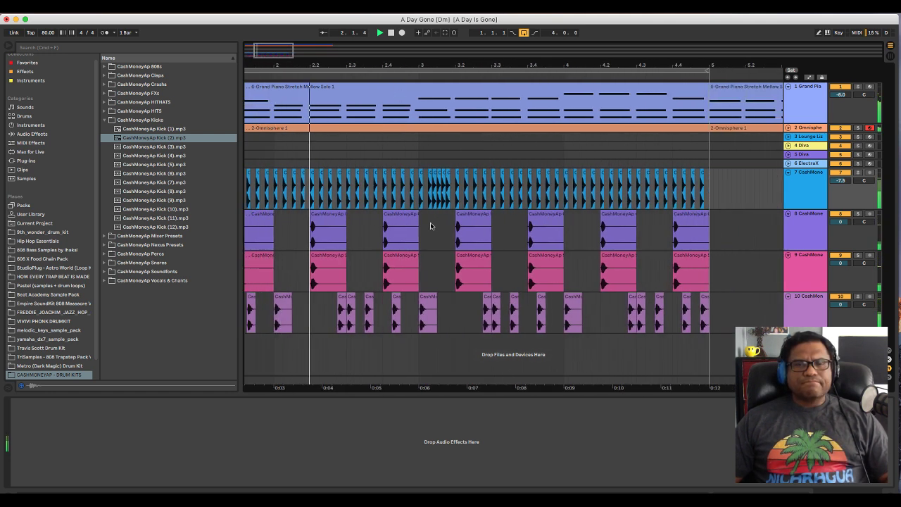
pyautogui.click(788, 128)
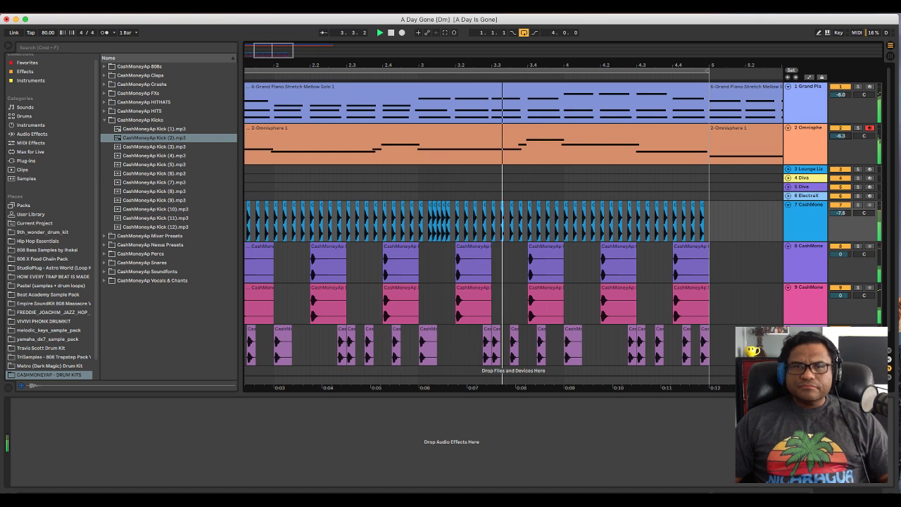
# Duplicate the hi-hat hits at 4.4 and 4.4.2, placing each copy halfway to the following hit.
pyautogui.moveTo(636, 61); pyautogui.dragTo(591, 215)
pyautogui.moveTo(582, 68); pyautogui.dragTo(572, 206)
pyautogui.press('super+d')
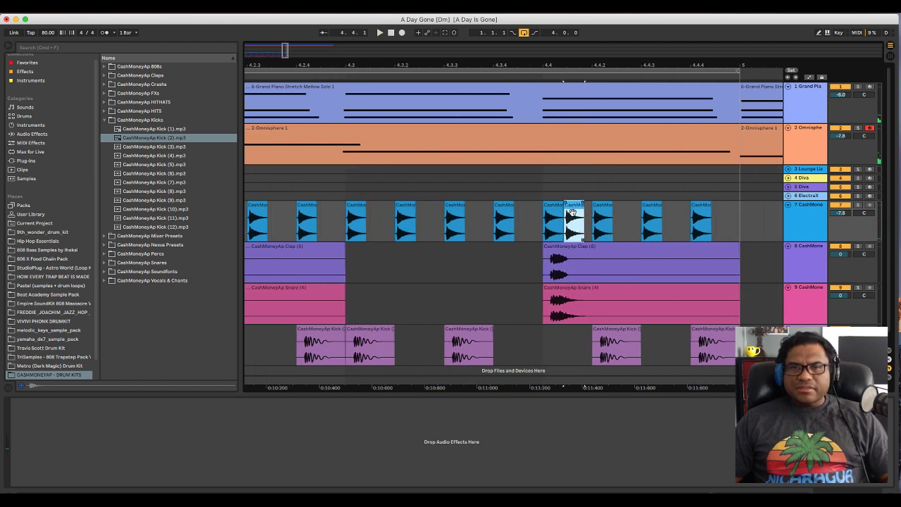
pyautogui.press('super+d')
pyautogui.press('super+d')
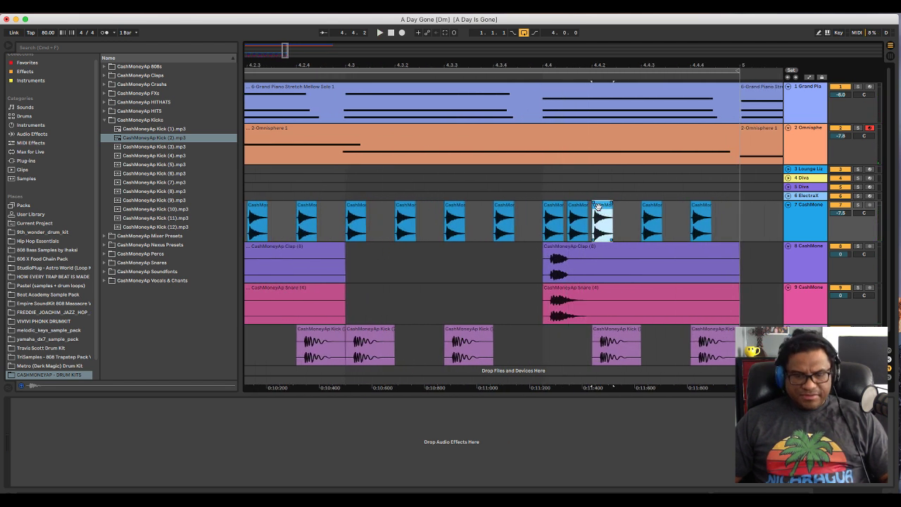
pyautogui.moveTo(626, 209); pyautogui.dragTo(632, 216)
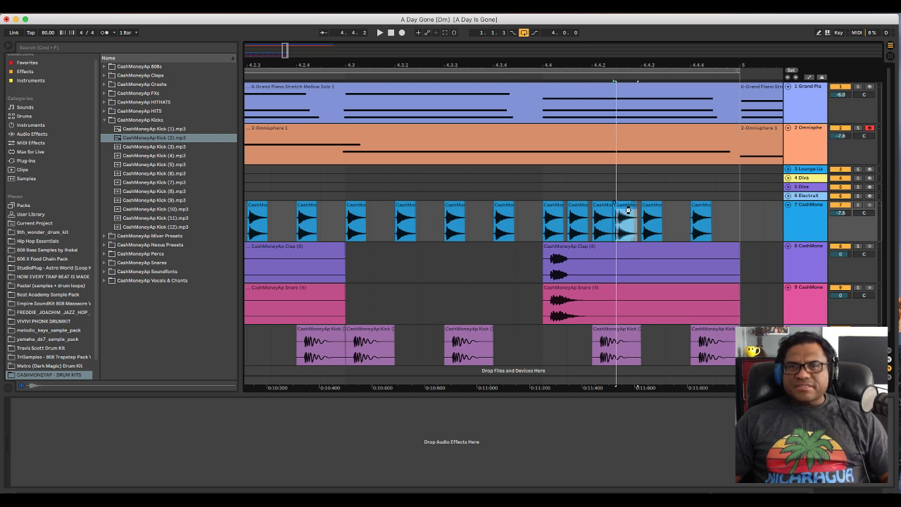
# Duplicate the hi-hat hit at 4.4.3 and place the copy halfway to 4.4.4.
pyautogui.press('super+d')
pyautogui.press('super+d')
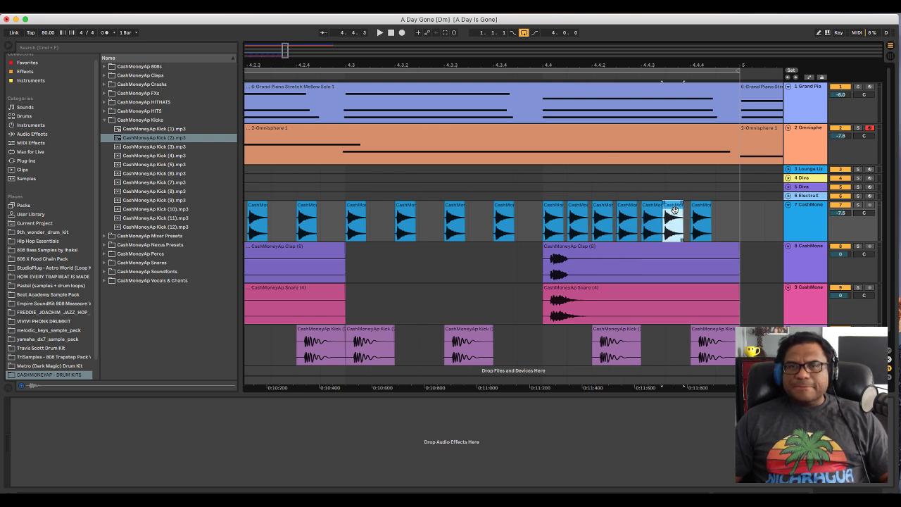
pyautogui.moveTo(674, 210); pyautogui.dragTo(678, 215)
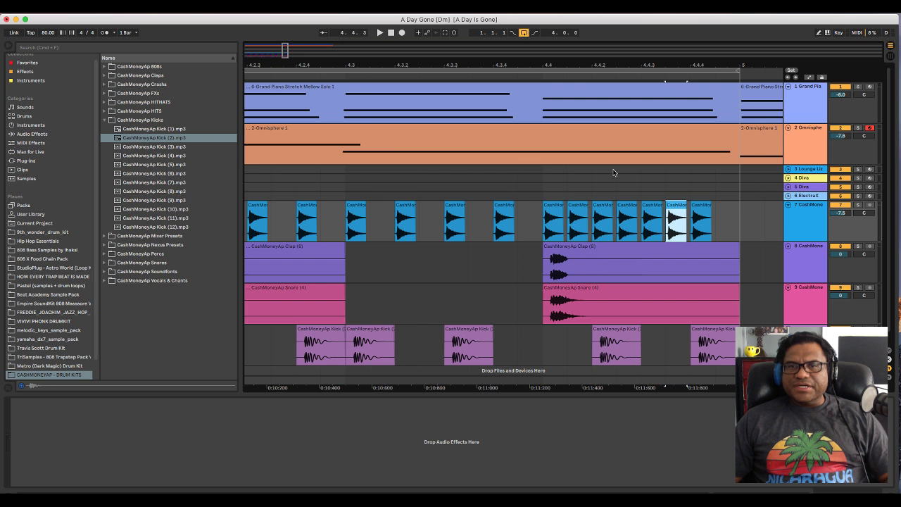
# Play from around 4.3.2, duplicate the hi-hat hit at 4.4.4, and place the copy halfway to bar 5.
pyautogui.click(414, 226)
pyautogui.press('space')
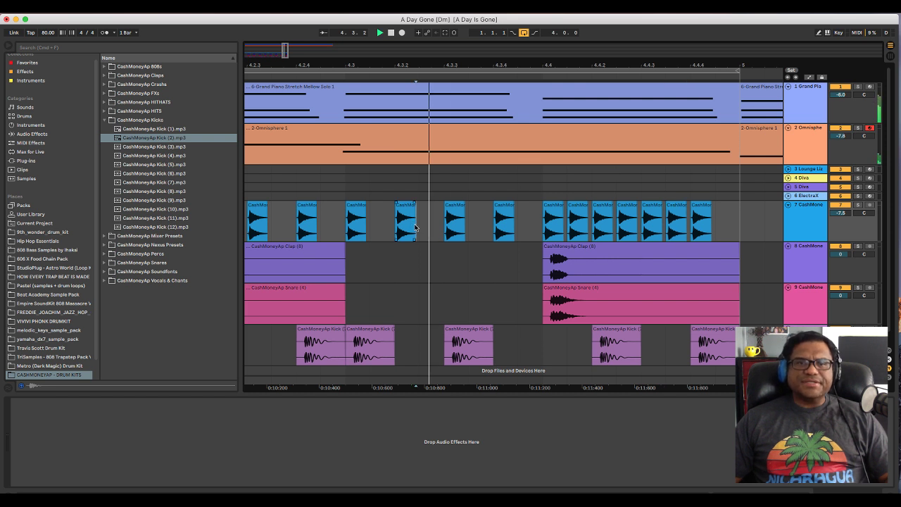
pyautogui.click(700, 211)
pyautogui.press('super+d')
pyautogui.moveTo(722, 209); pyautogui.dragTo(725, 209)
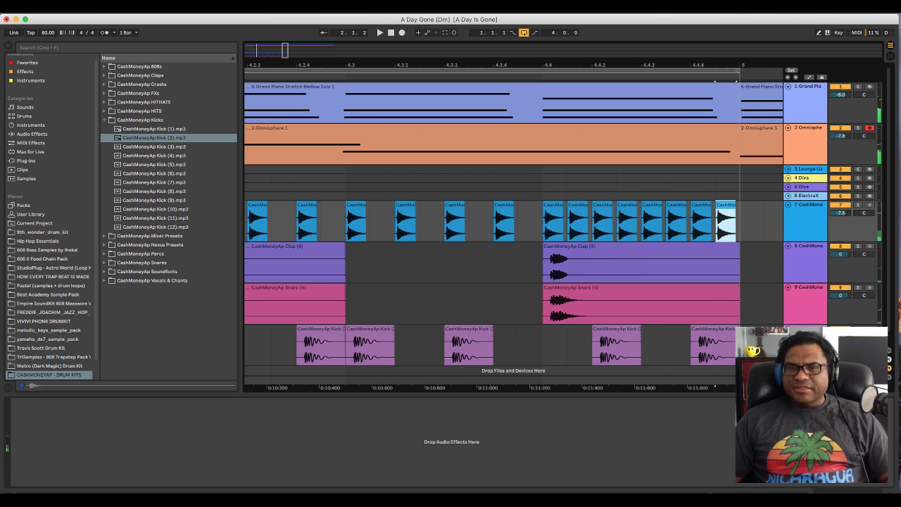
# Play the loop from beat 4.4 and on into bar 3 to review the hi-hat roll at the end of bar 4.
pyautogui.rightClick(648, 382)
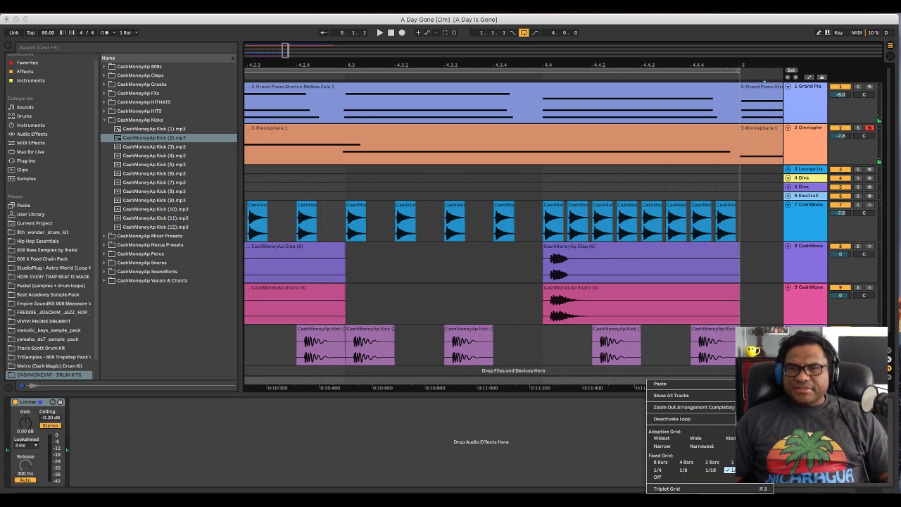
pyautogui.click(588, 459)
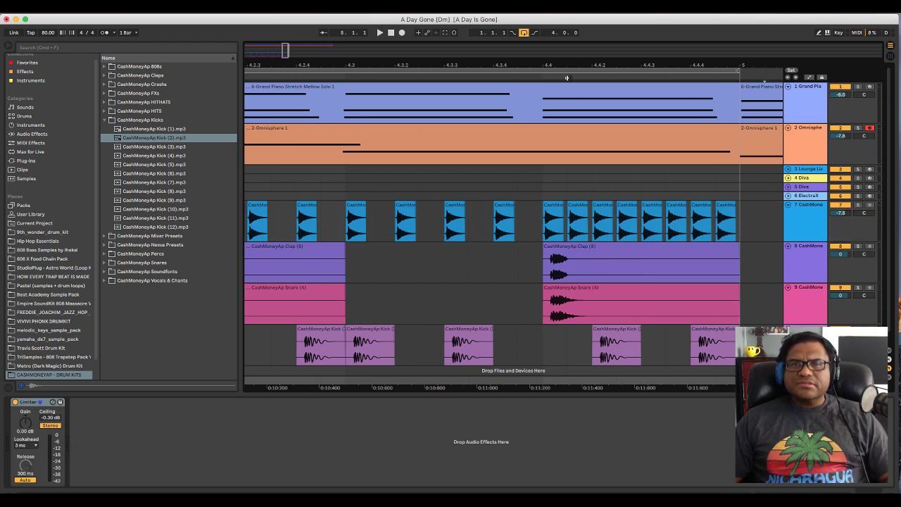
pyautogui.click(544, 211)
pyautogui.press('space')
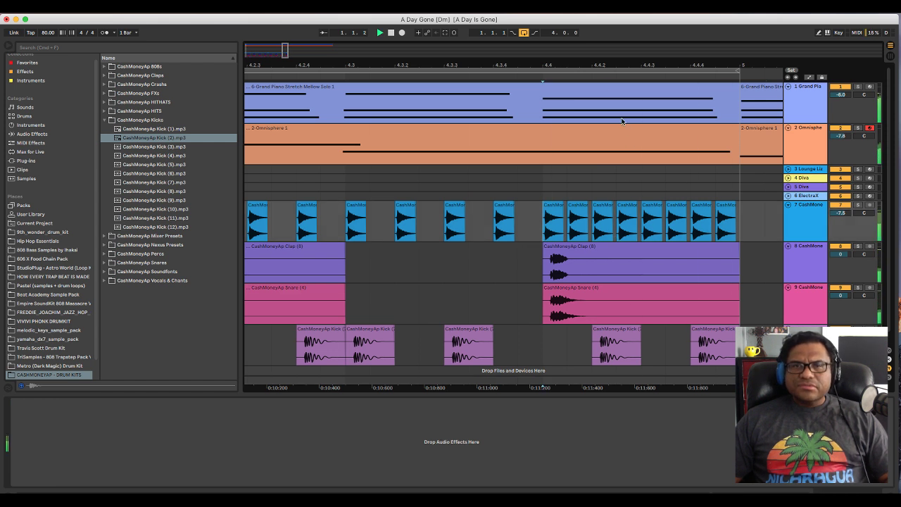
pyautogui.moveTo(592, 65); pyautogui.dragTo(583, 218)
pyautogui.press('space')
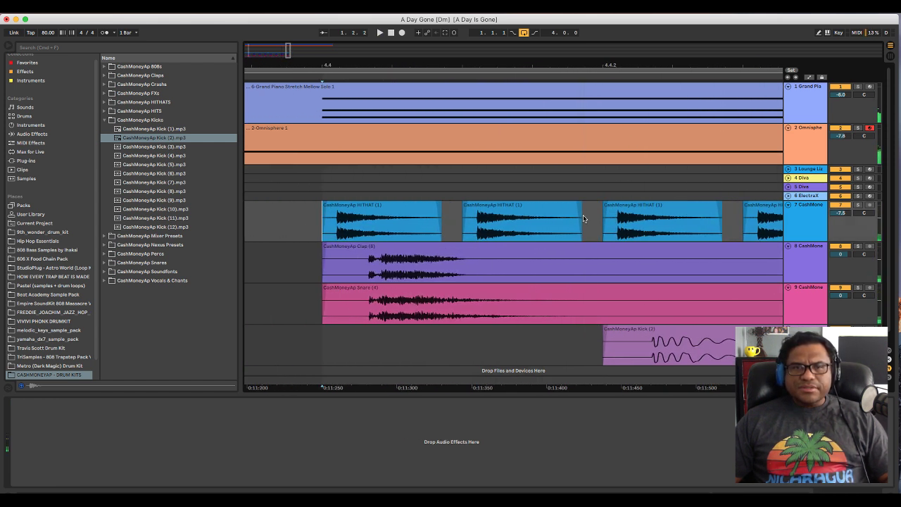
pyautogui.press('-')
pyautogui.press('-')
pyautogui.press('-')
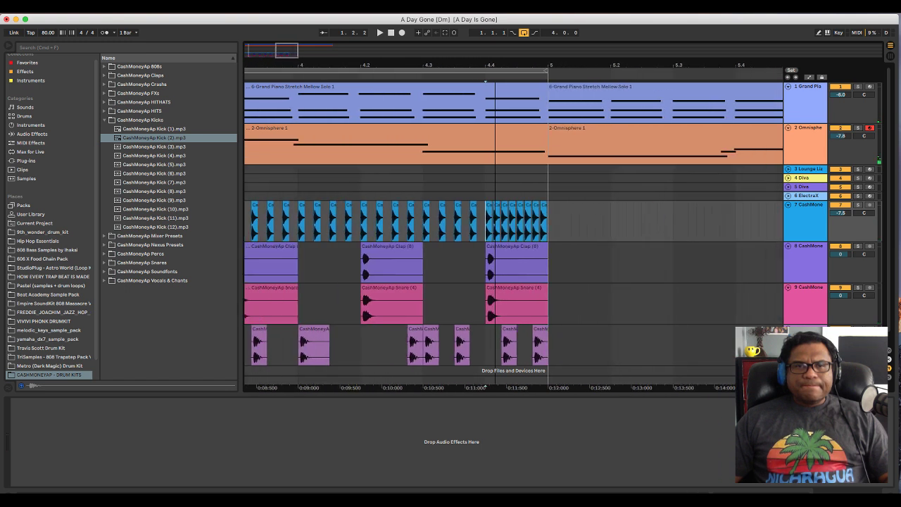
pyautogui.press('space')
pyautogui.press('-')
pyautogui.press('-')
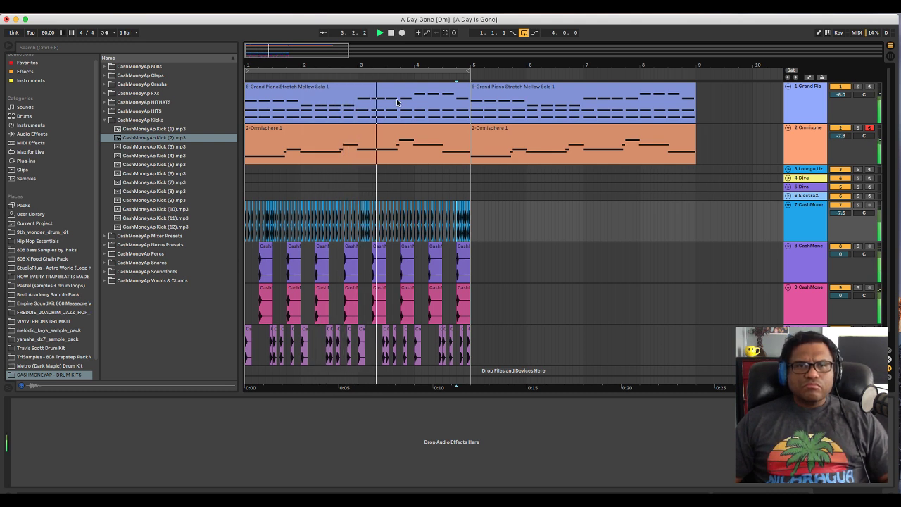
# Stop in bar 3, delete the extra hi-hat hits between 3.1.2 and 3.1.4, and play the passage from beat 2.4.
pyautogui.press('+')
pyautogui.press('+')
pyautogui.press('+')
pyautogui.press('+')
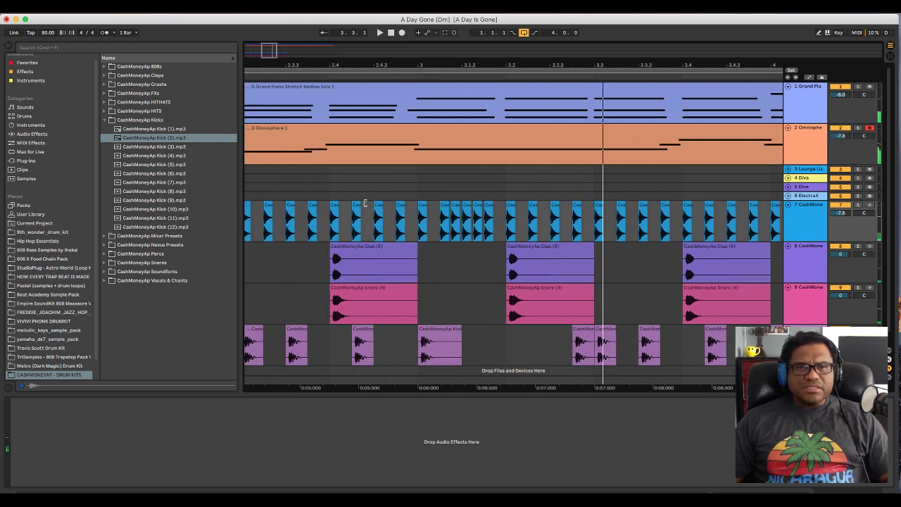
pyautogui.hscroll(-2, 491, 207)
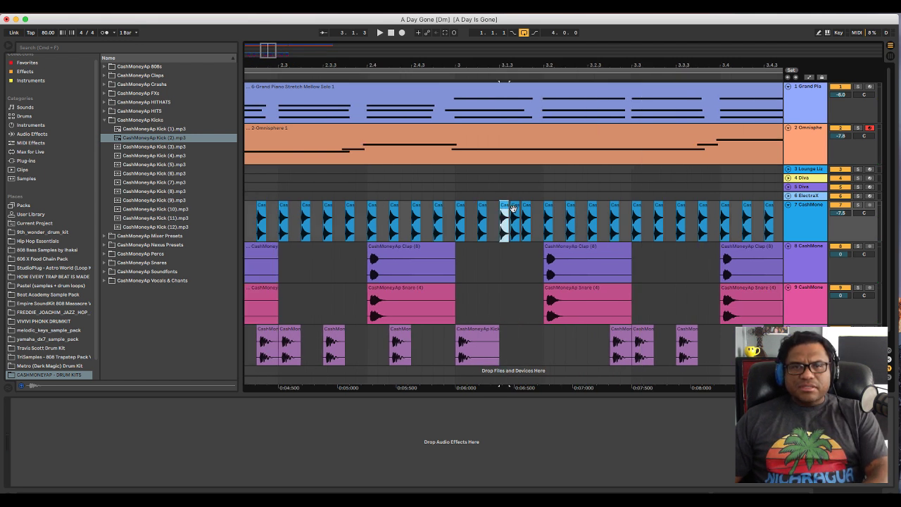
pyautogui.press('space')
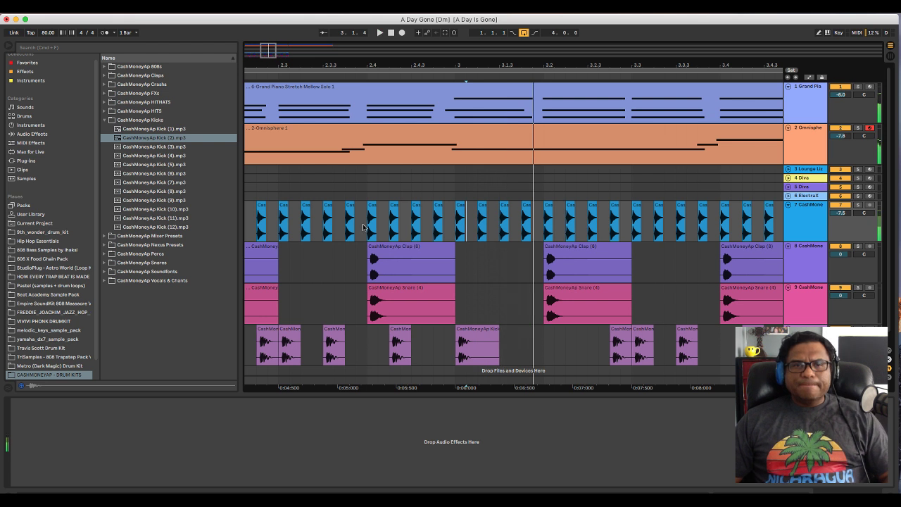
pyautogui.click(365, 228)
pyautogui.hscroll(3, 471, 216)
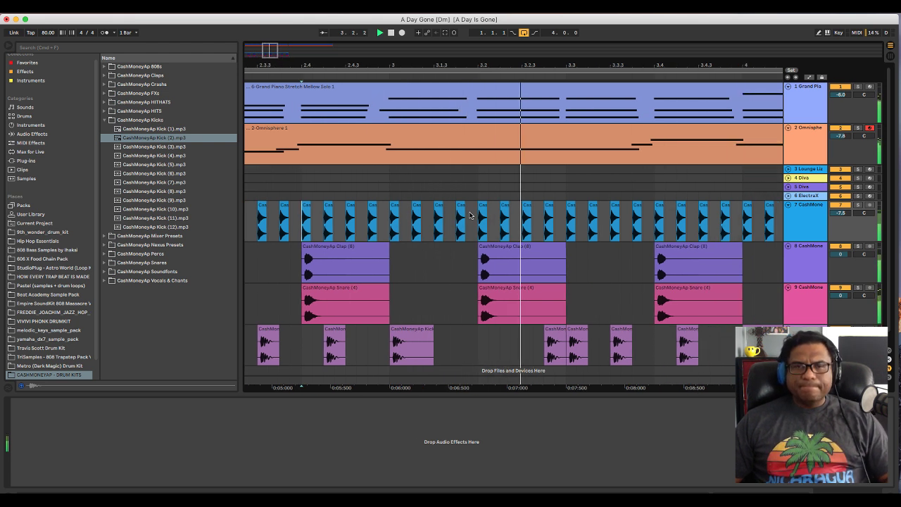
# Duplicate the hi-hat hits at 3.2.3 and 3.2.4, placing each copy halfway to the following hit.
pyautogui.hscroll(2, 493, 211)
pyautogui.click(498, 208)
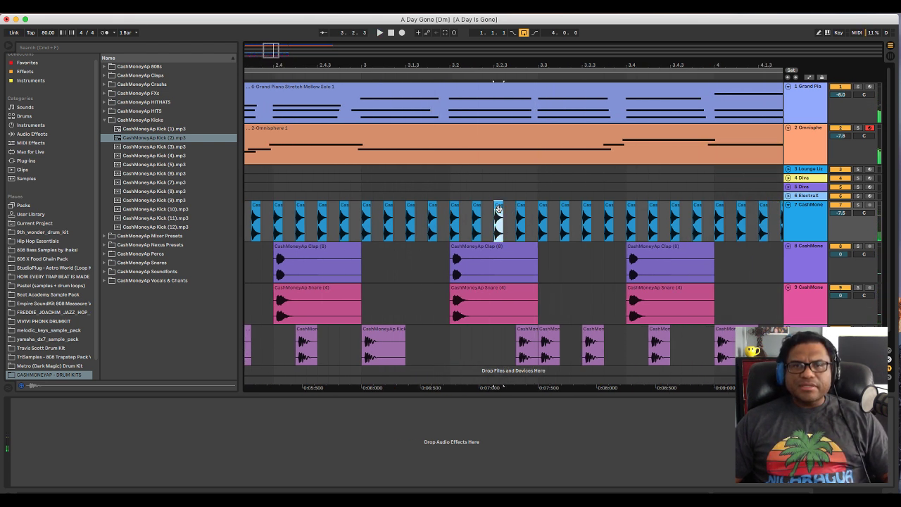
pyautogui.scroll(3, 507, 211)
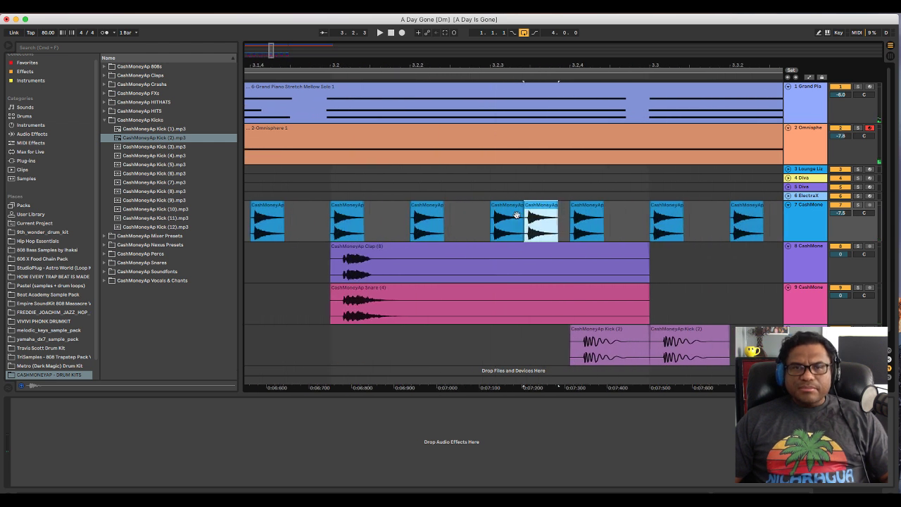
pyautogui.moveTo(532, 212); pyautogui.dragTo(537, 211)
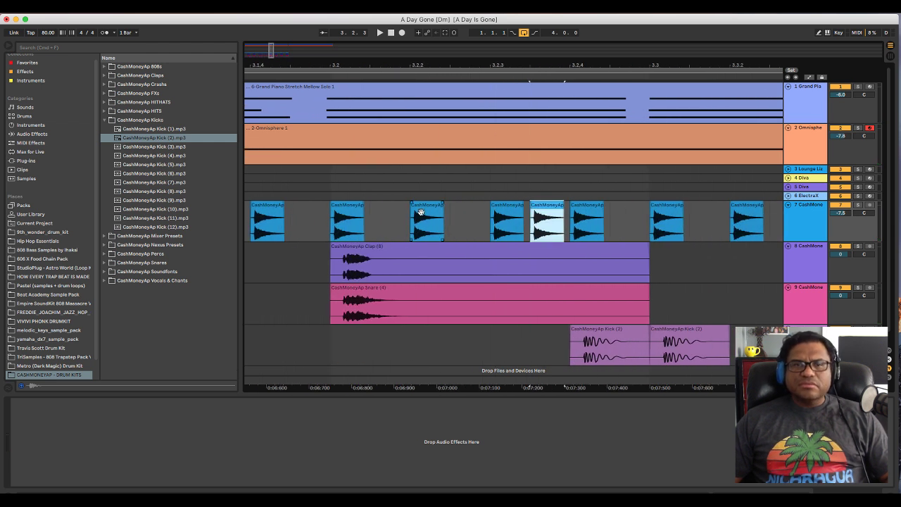
pyautogui.click(580, 213)
pyautogui.press('super+d')
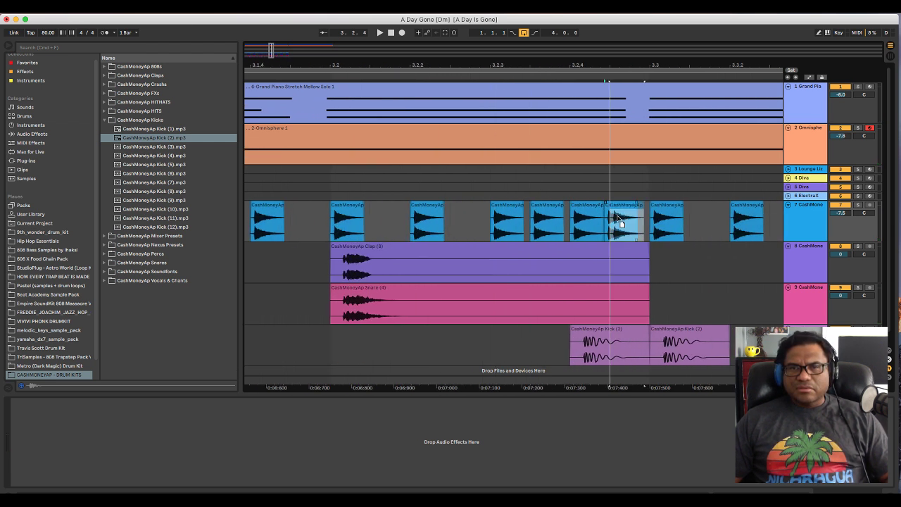
# Play the loop from beat 3.2 to review the hi-hat rolls across all four bars, stopping in bar 2.
pyautogui.click(372, 211)
pyautogui.press('space')
pyautogui.moveTo(434, 63); pyautogui.dragTo(434, 39)
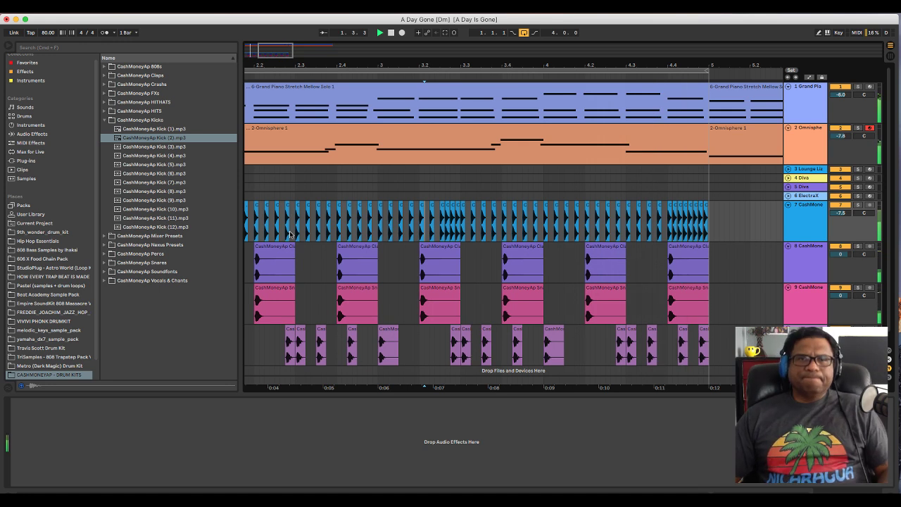
pyautogui.moveTo(307, 67)
pyautogui.mouseDown()
pyautogui.moveTo(307, 51)
pyautogui.moveTo(311, 62)
pyautogui.mouseUp()
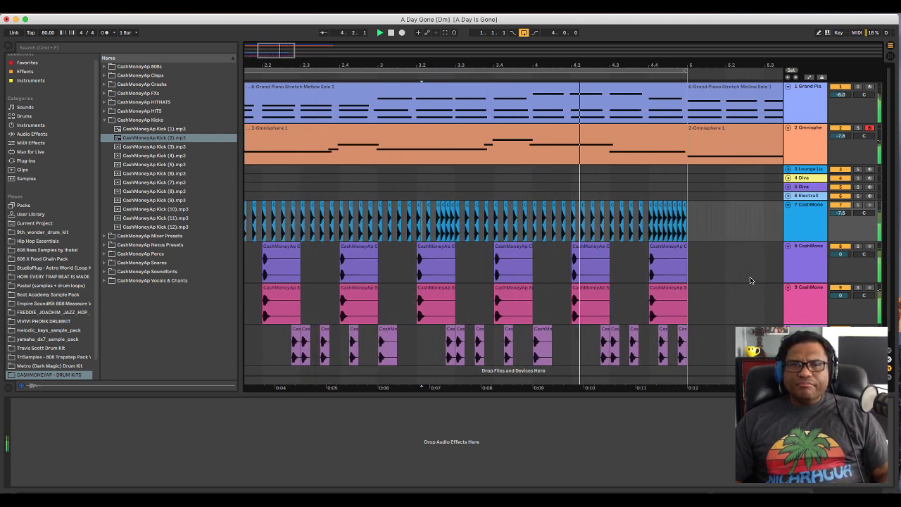
pyautogui.scroll(-1, 724, 278)
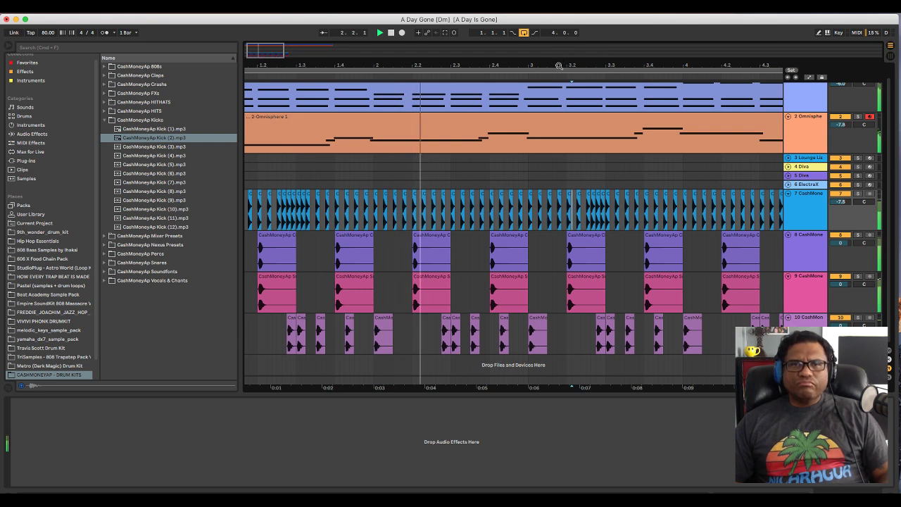
pyautogui.scroll(-3, 577, 166)
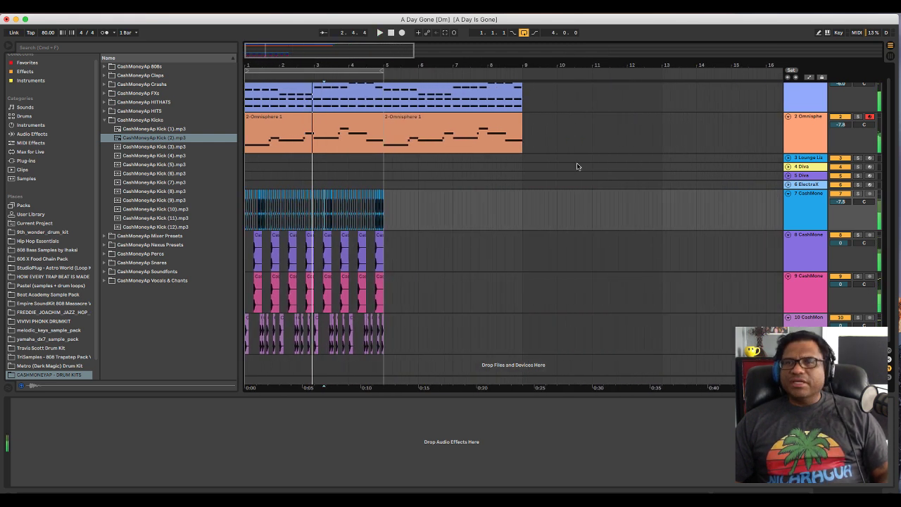
# Arm the Diva track 4 for recording and play the four-bar loop from bar 1.
pyautogui.click(871, 169)
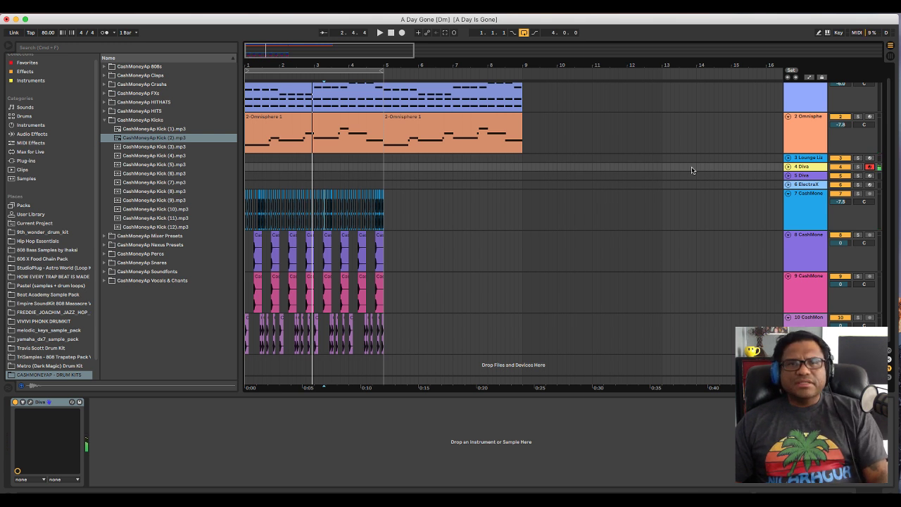
pyautogui.scroll(1, 642, 119)
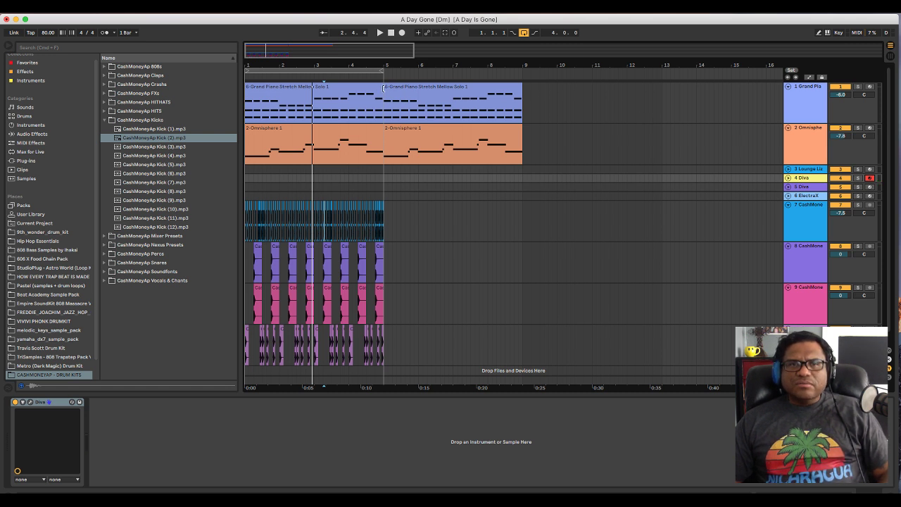
pyautogui.click(378, 94)
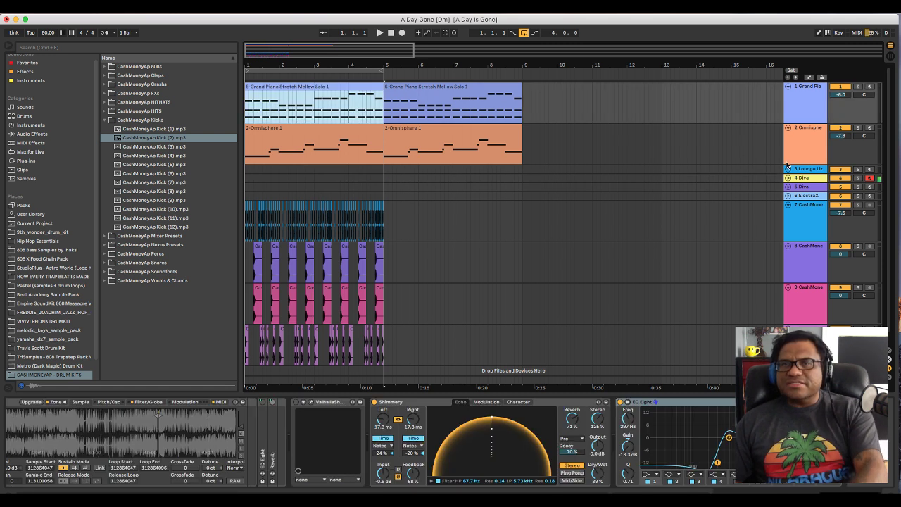
pyautogui.click(458, 129)
pyautogui.press('space')
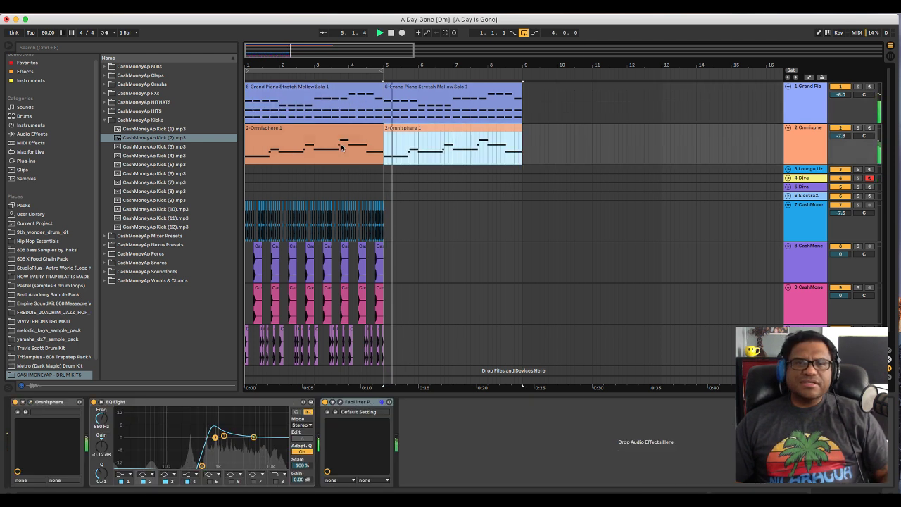
pyautogui.doubleClick(389, 36)
pyautogui.press('space')
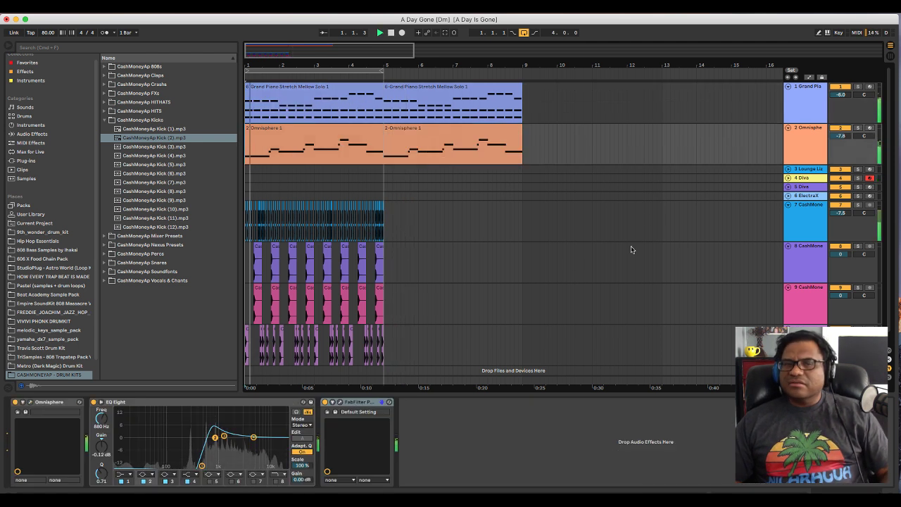
# While the loop plays, check the Restream dashboard in Safari and the GarageBand session, and return to Ableton Live.
pyautogui.press('super+Tab')
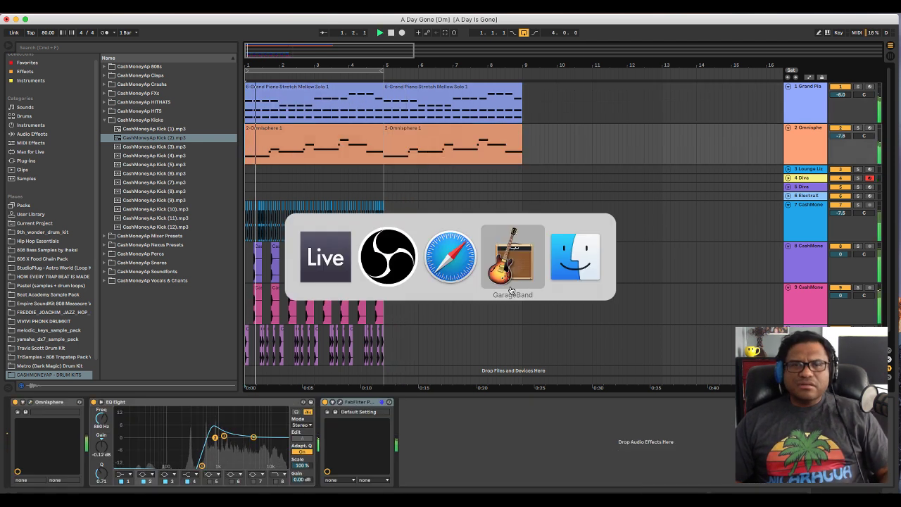
pyautogui.click(446, 255)
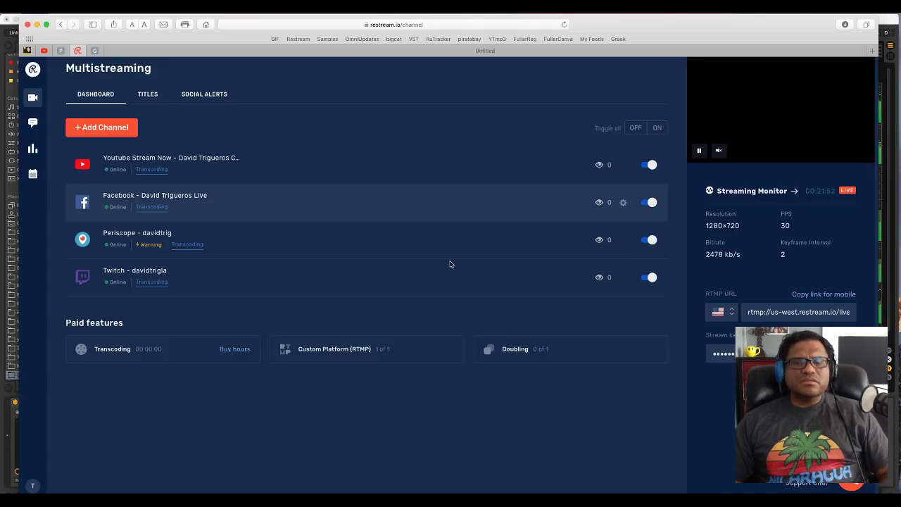
pyautogui.press('super+Tab')
pyautogui.press('super+Tab')
pyautogui.press('super+Tab')
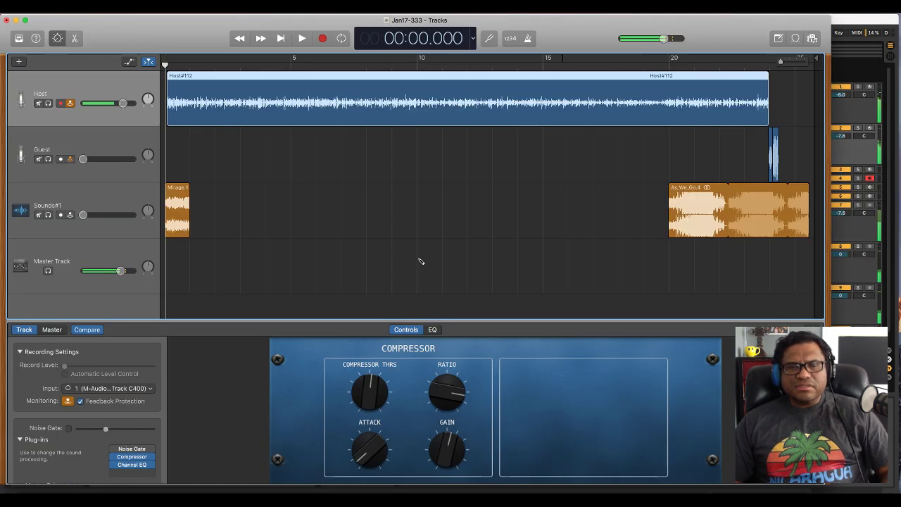
pyautogui.press('super+Tab')
pyautogui.press('super+Tab')
pyautogui.press('super+Tab')
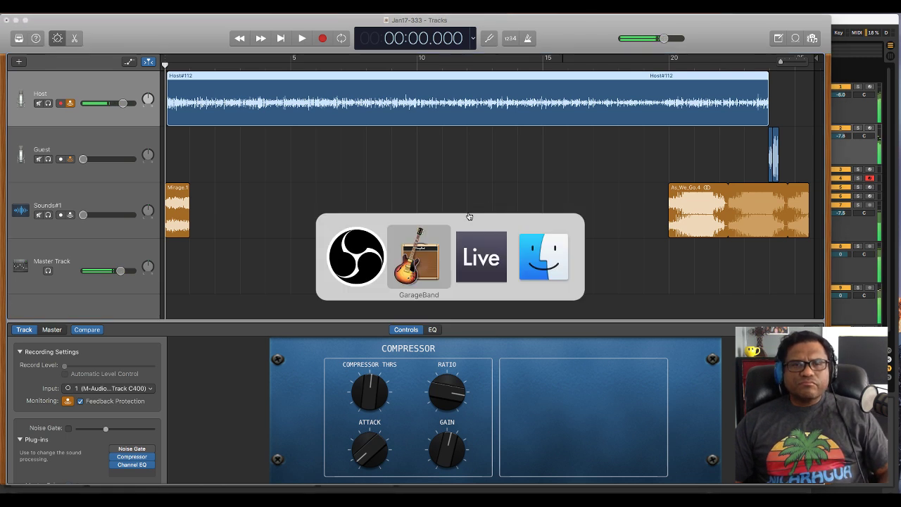
pyautogui.press('super+Tab')
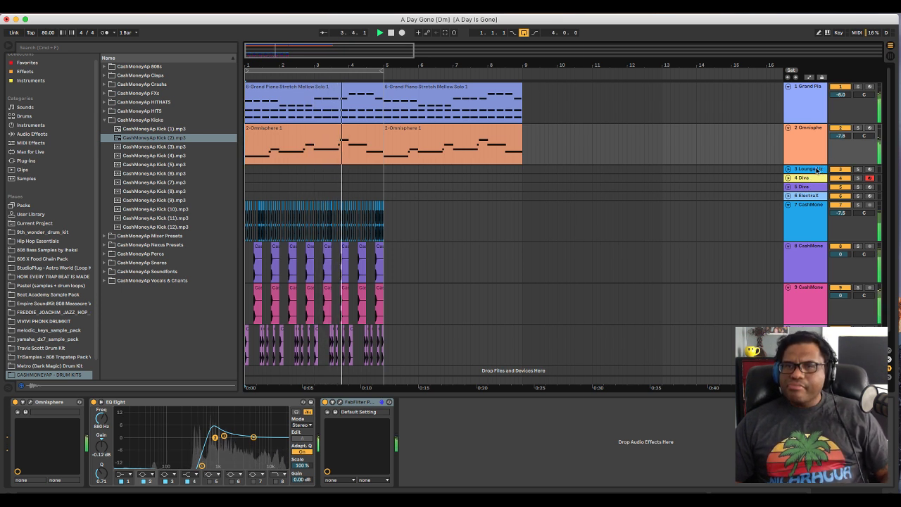
# Audition the Lounge Lizard and ElectraX tracks over the loop, arm Diva track 5, and record a melody across bars 1 to 4.
pyautogui.click(870, 170)
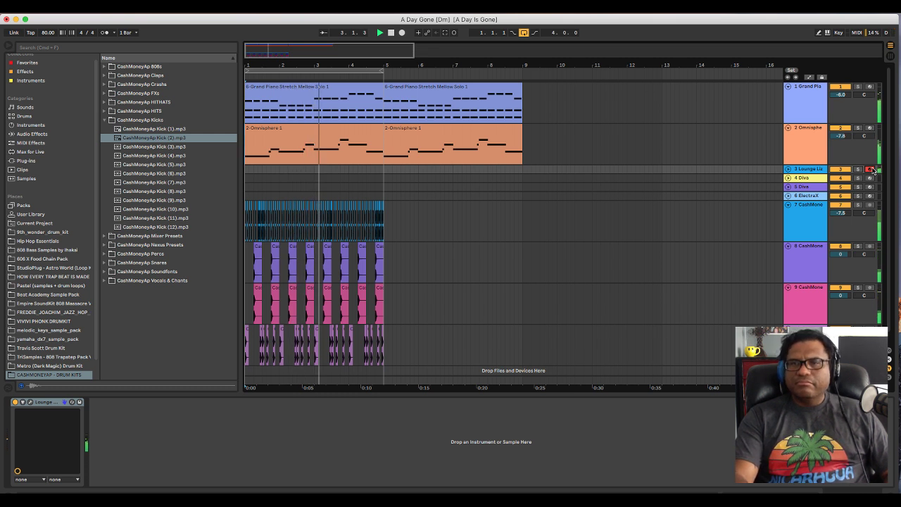
pyautogui.click(870, 197)
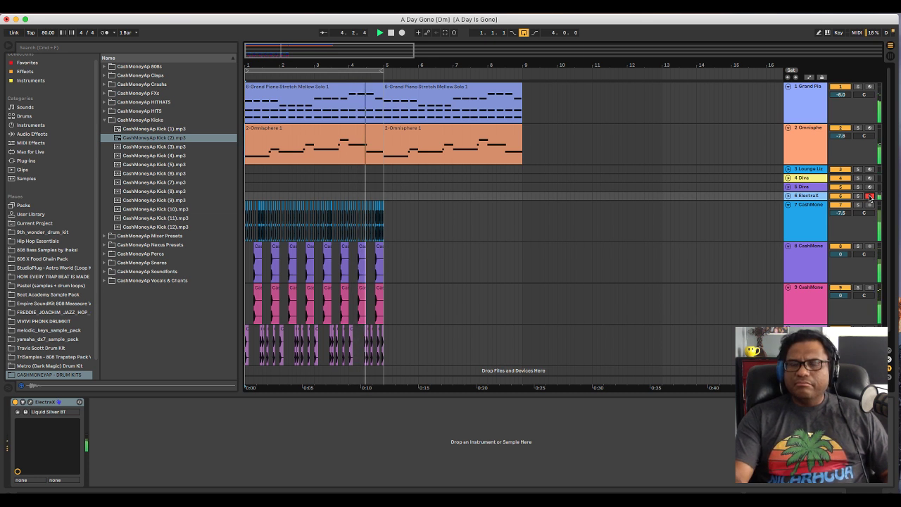
pyautogui.click(870, 187)
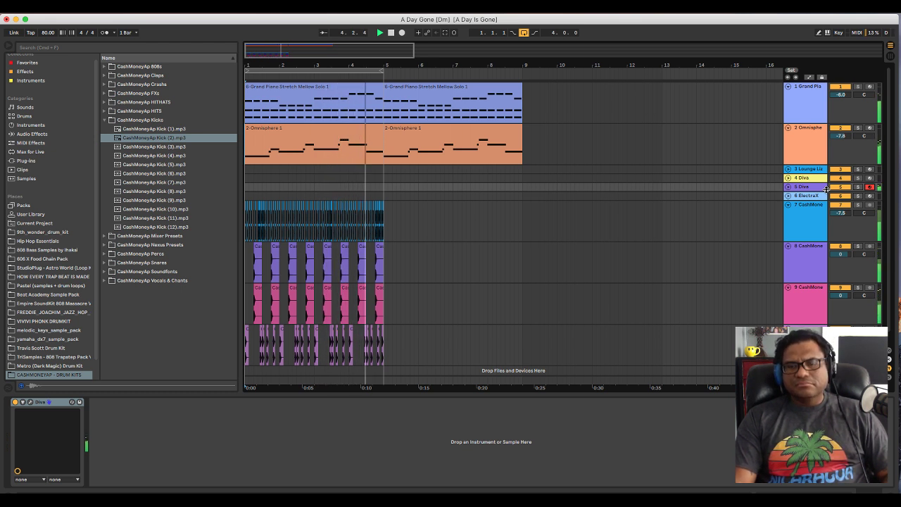
pyautogui.click(392, 33)
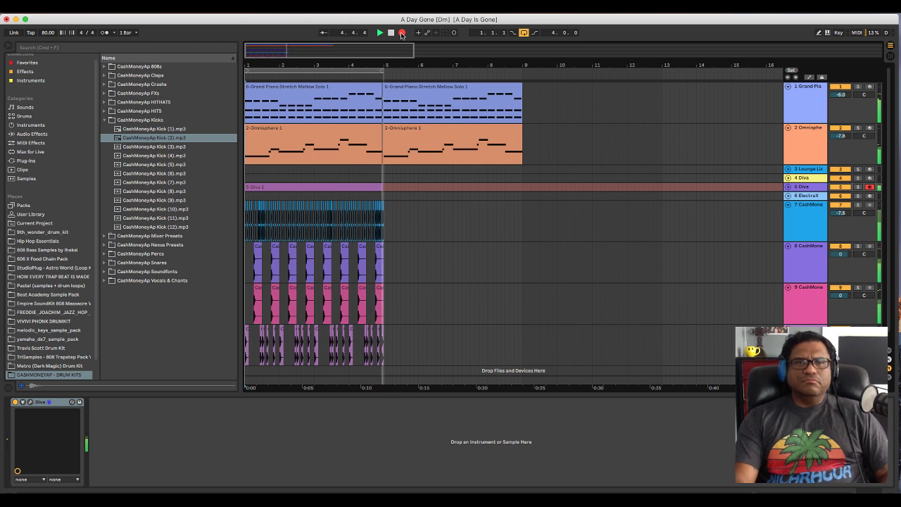
pyautogui.press('space')
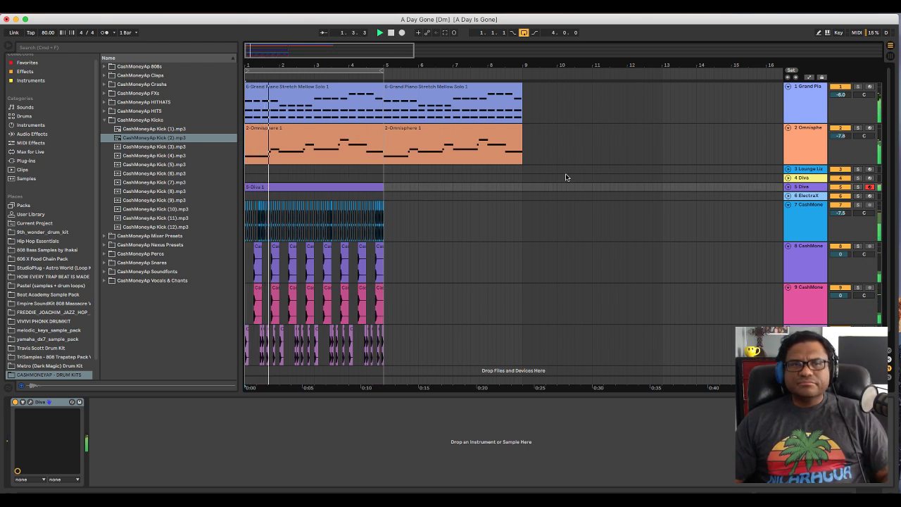
# Expand Diva track 5 to inspect the recorded clip's notes, and set the track volume to -7.1 dB.
pyautogui.click(788, 187)
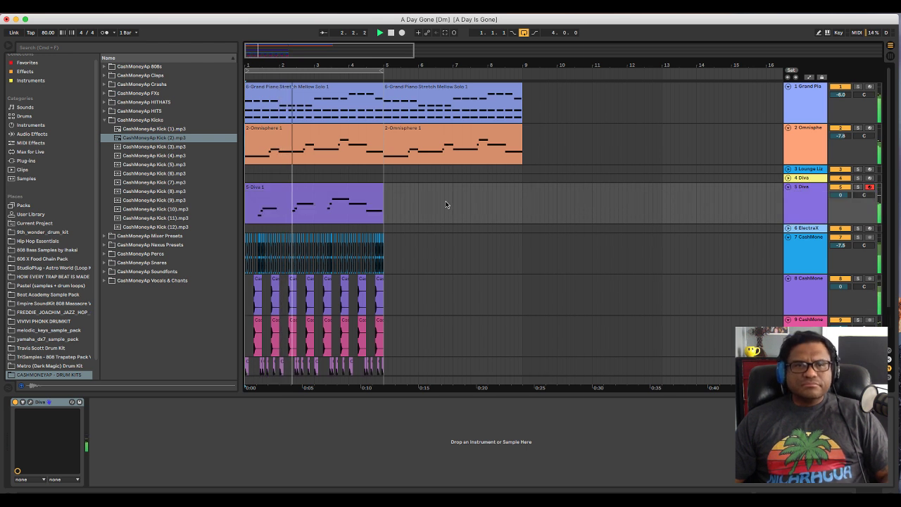
pyautogui.doubleClick(352, 193)
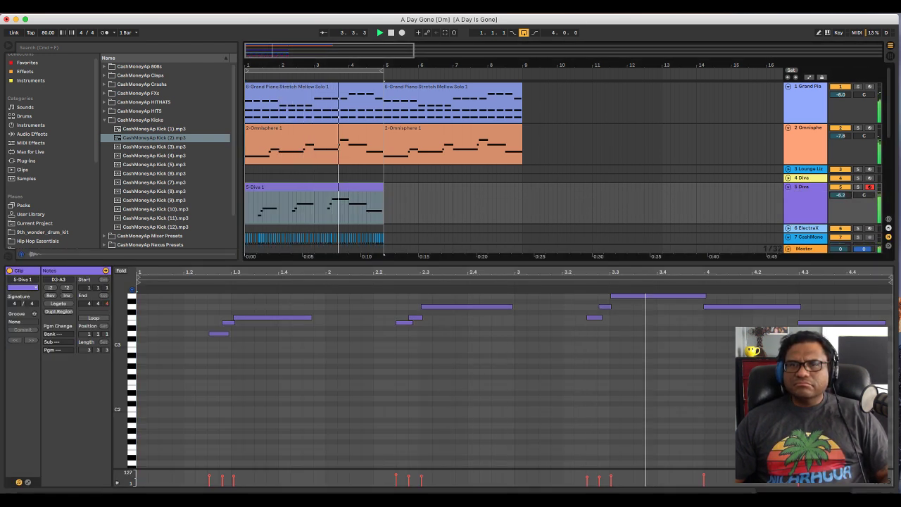
pyautogui.click(807, 189)
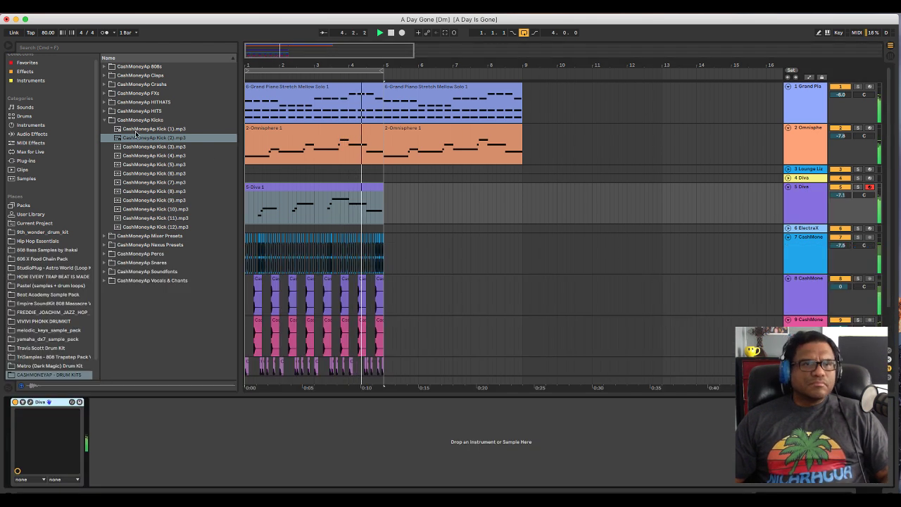
# Add EQ Eight to the Diva track and, with it soloed, cut the lows with band 1 at about 495 Hz and -15 dB, ending the solo.
pyautogui.click(28, 72)
pyautogui.doubleClick(127, 84)
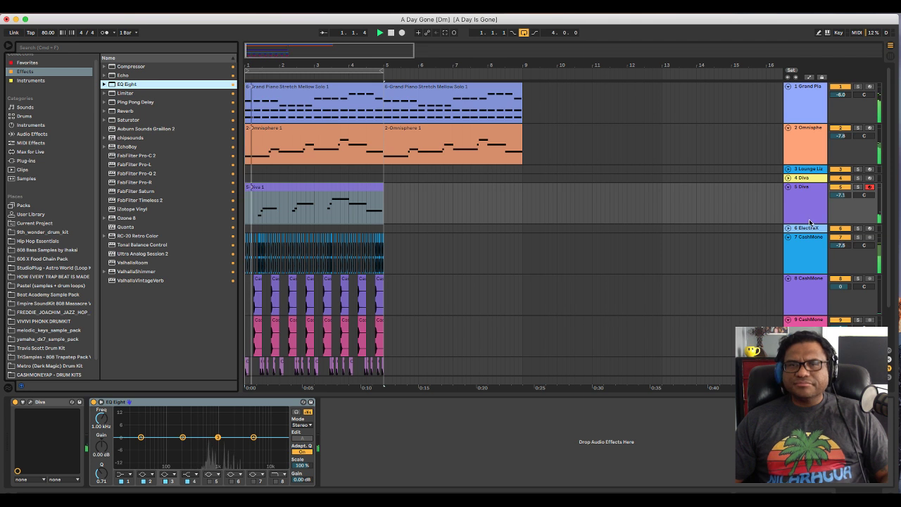
pyautogui.click(858, 186)
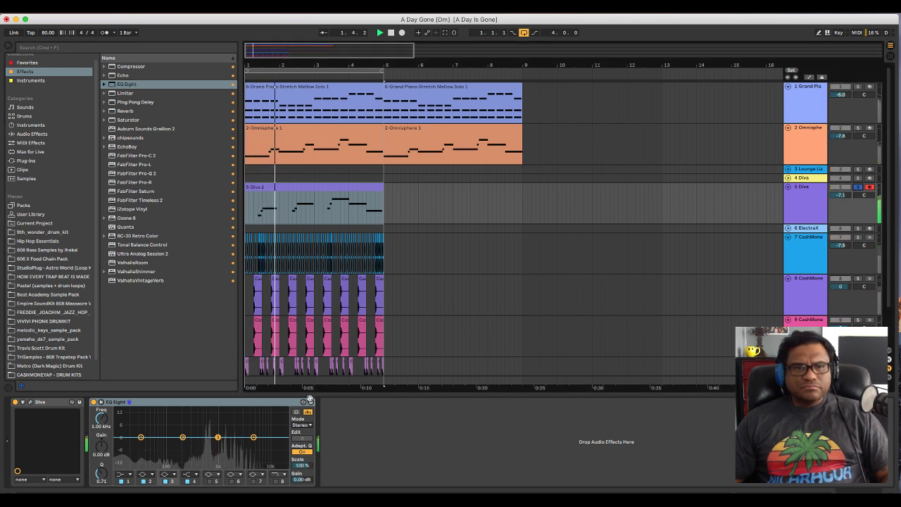
pyautogui.moveTo(140, 437)
pyautogui.mouseDown()
pyautogui.moveTo(182, 466)
pyautogui.moveTo(198, 440)
pyautogui.moveTo(203, 466)
pyautogui.mouseUp()
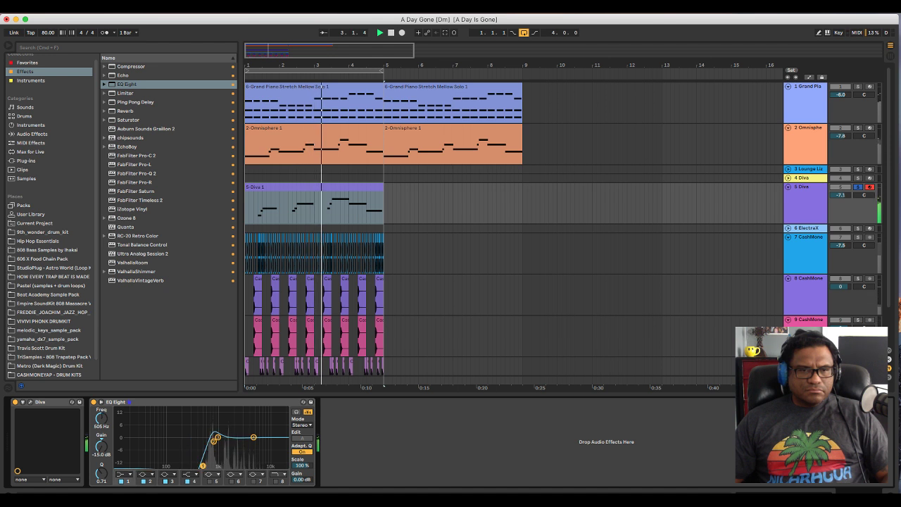
pyautogui.click(858, 187)
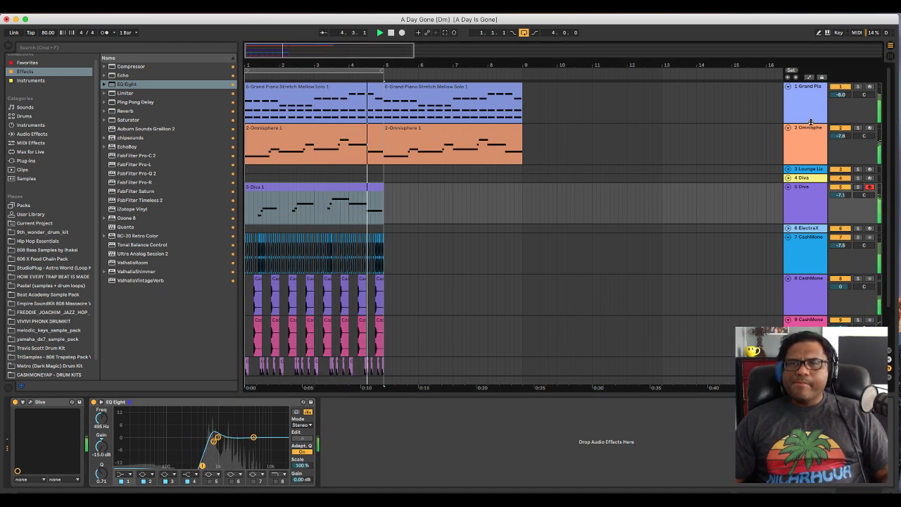
# Set the Grand Piano volume to -5.0 dB, mute the Omnisphere track while reviewing the Diva clip, and delete the Omnisphere track.
pyautogui.click(843, 128)
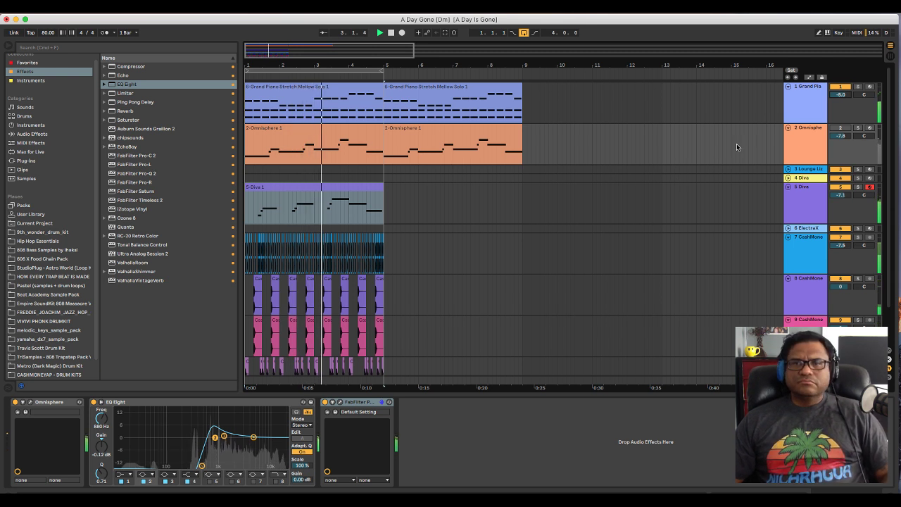
pyautogui.click(333, 192)
pyautogui.doubleClick(376, 210)
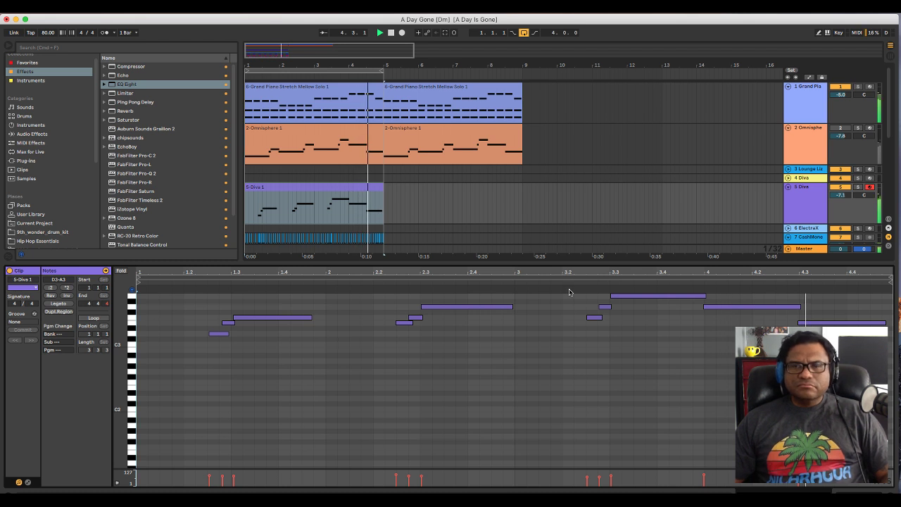
pyautogui.click(807, 144)
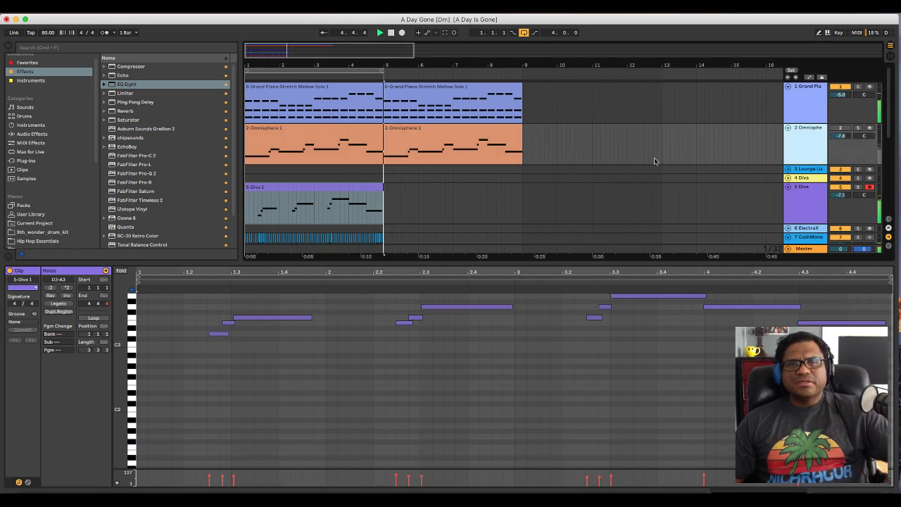
pyautogui.press('Delete')
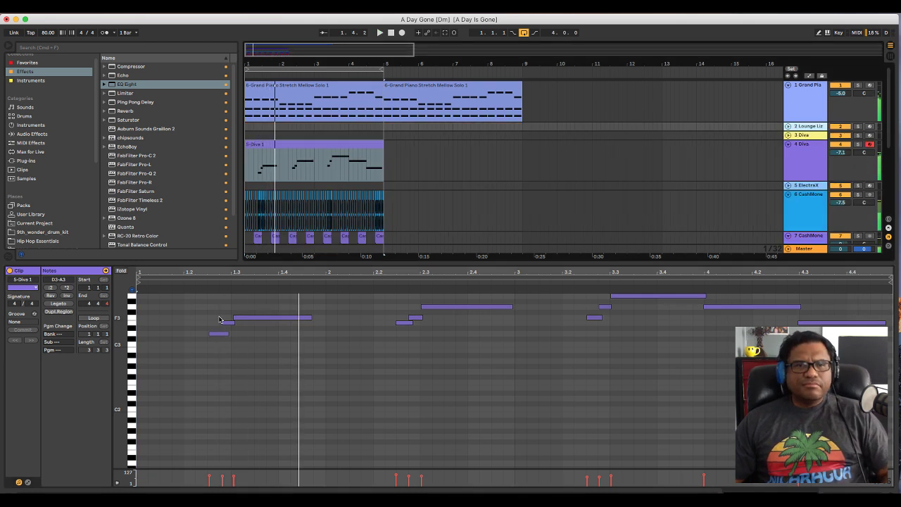
# Move the long F3 note in bar 1 of the Diva clip to 1.3.2, shorten it to end at 1.4.3, and replay the loop.
pyautogui.click(253, 320)
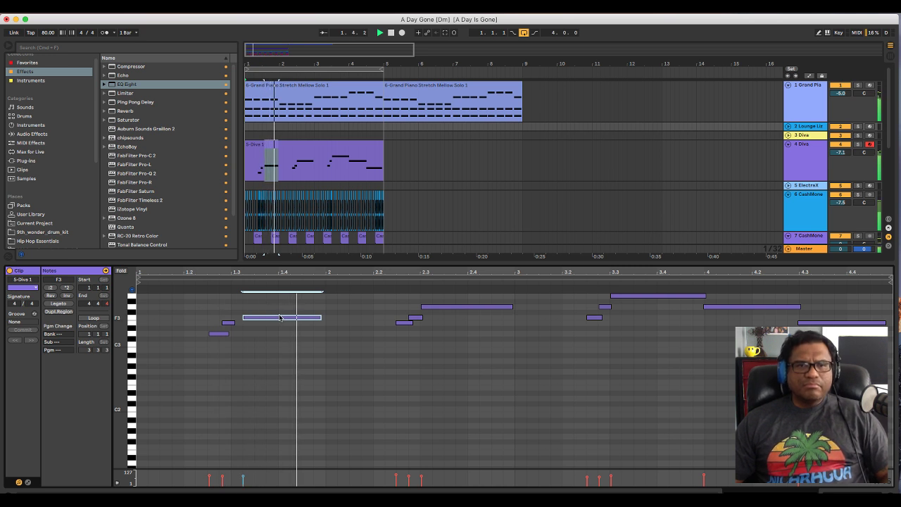
pyautogui.click(402, 324)
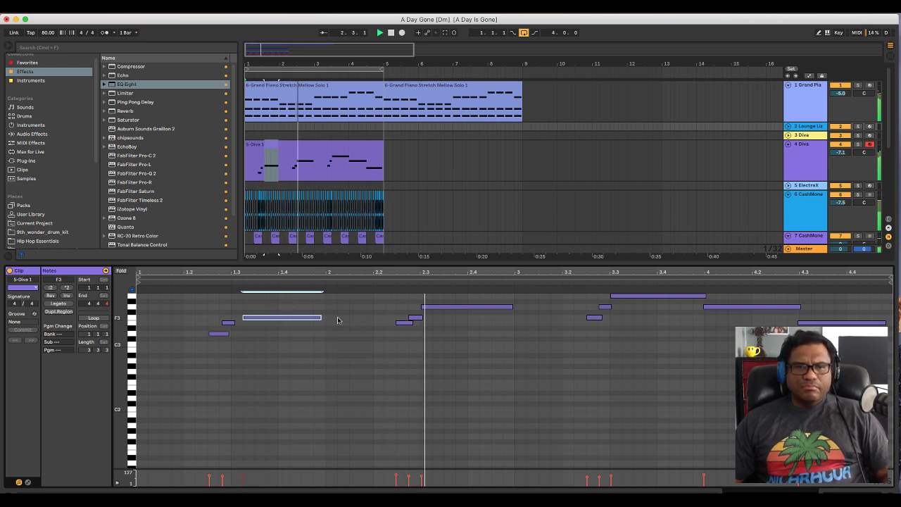
pyautogui.press('space')
pyautogui.click(314, 317)
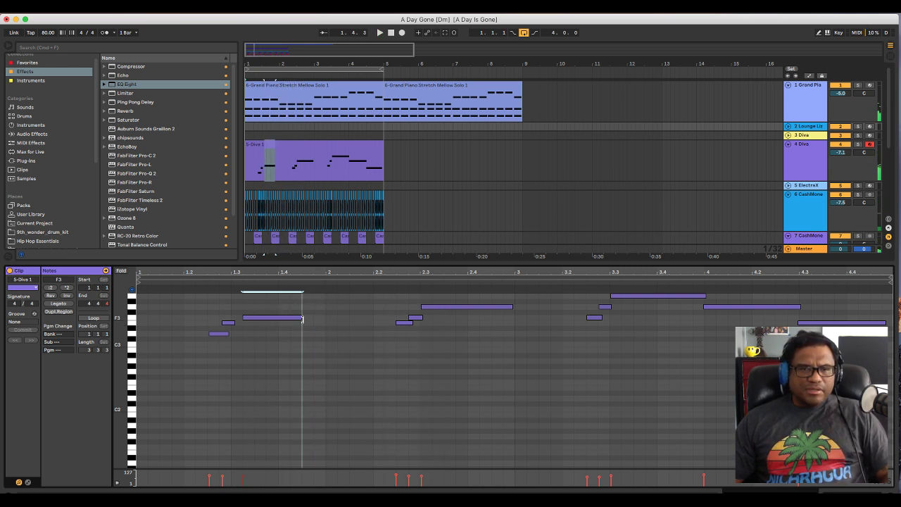
pyautogui.click(301, 317)
pyautogui.press('space')
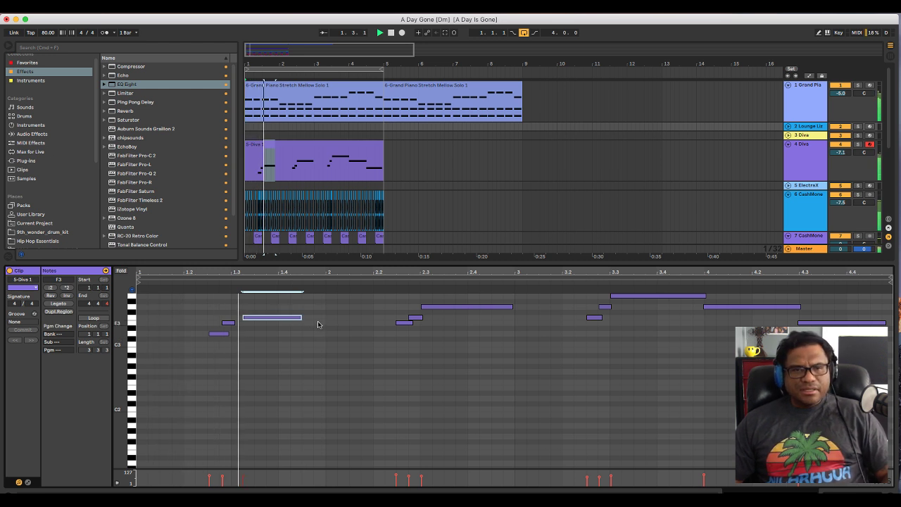
# Shorten the long G3 note at 2.3 in the Diva clip to end at about 2.4.2 and replay the loop.
pyautogui.click(419, 325)
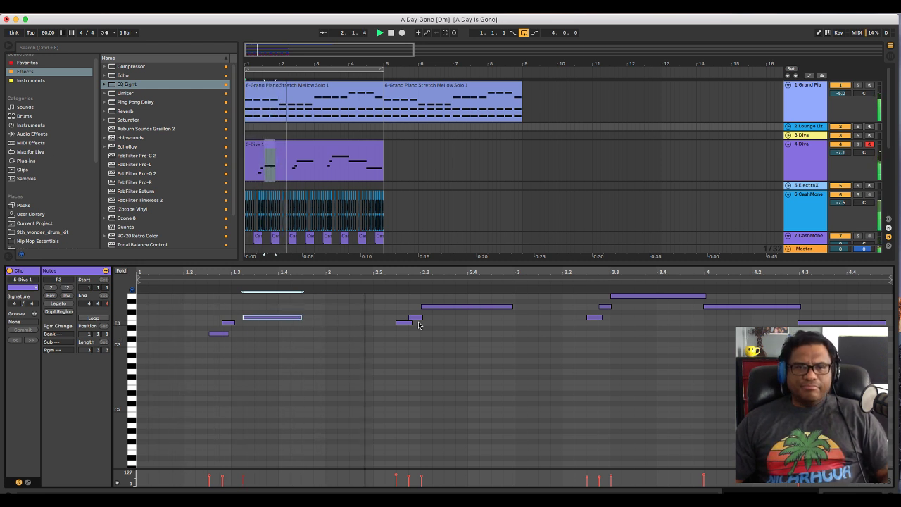
pyautogui.click(510, 306)
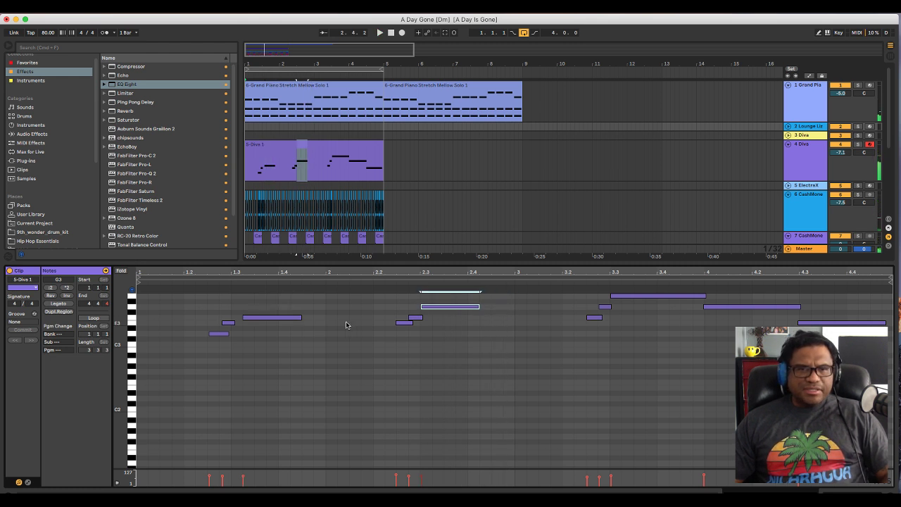
pyautogui.press('space')
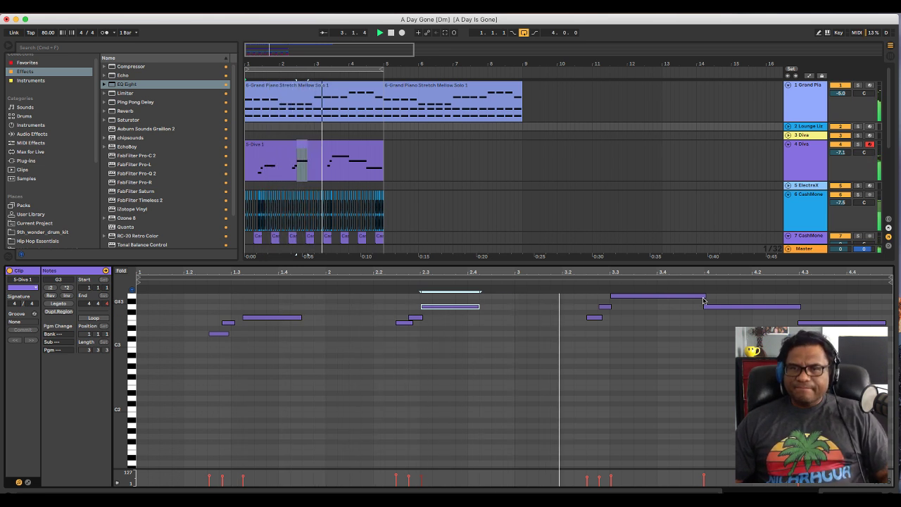
# Shorten the long note starting at 3.3 and the two long notes after it in the Diva clip.
pyautogui.moveTo(702, 300); pyautogui.dragTo(670, 299)
pyautogui.moveTo(799, 306); pyautogui.dragTo(775, 305)
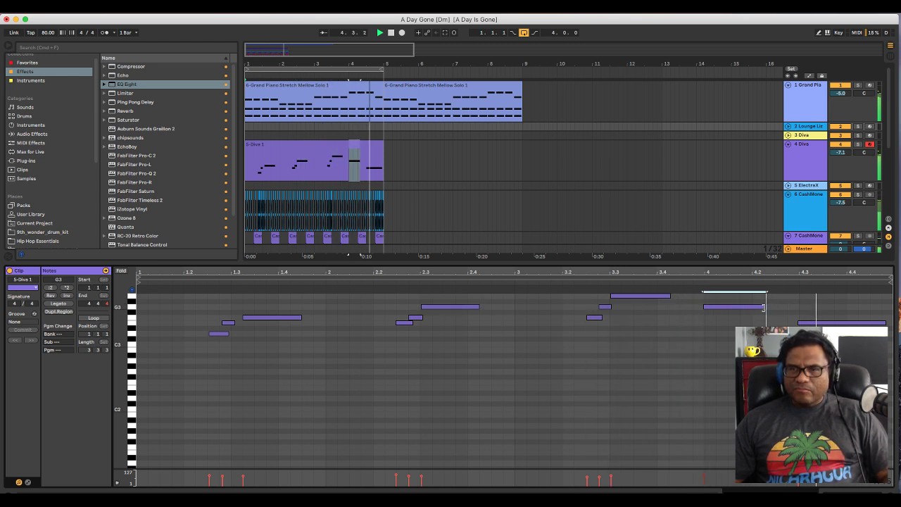
pyautogui.moveTo(883, 322); pyautogui.dragTo(851, 322)
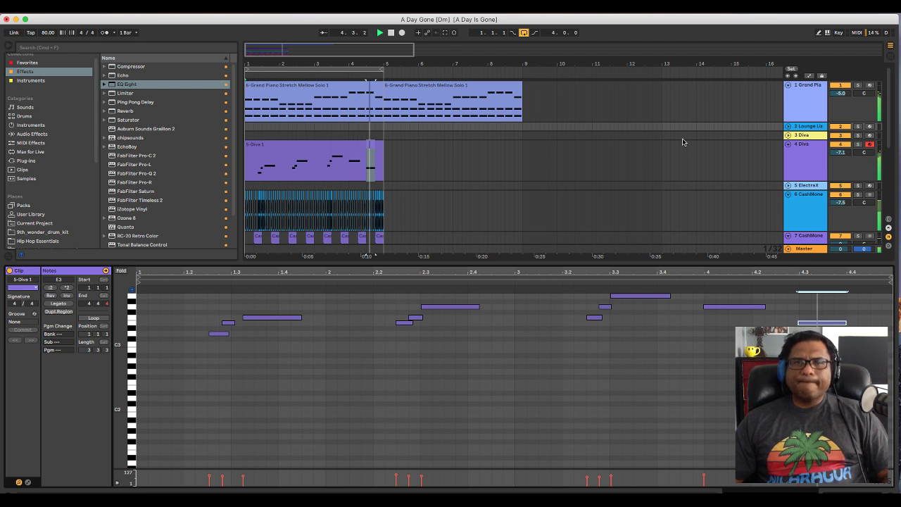
pyautogui.press('super+Tab')
pyautogui.press('super+shift+Tab')
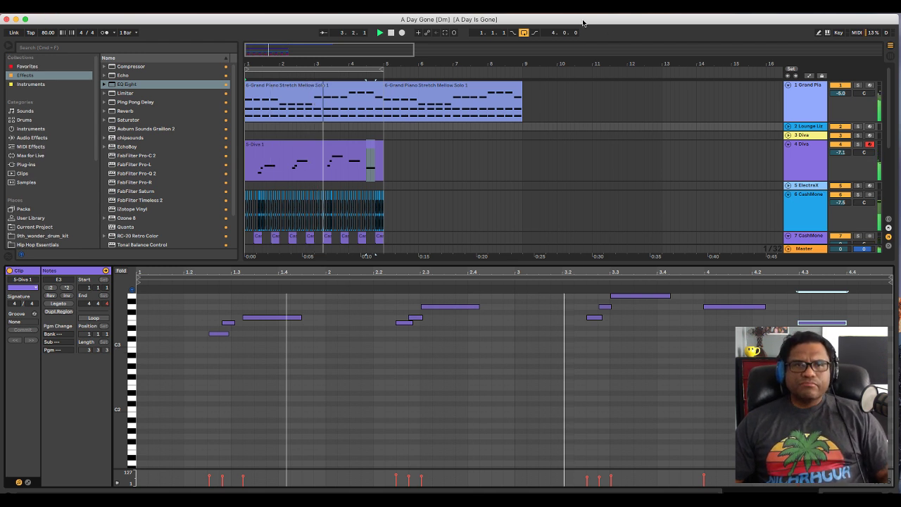
# Collapse the CashMone tracks 7, 8 and 9 in the arrangement.
pyautogui.scroll(-5, 505, 141)
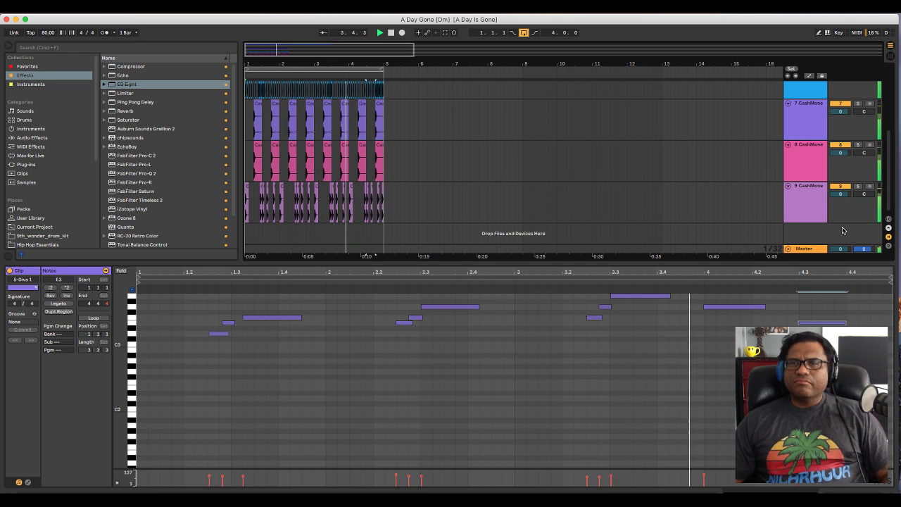
pyautogui.click(787, 186)
pyautogui.click(788, 144)
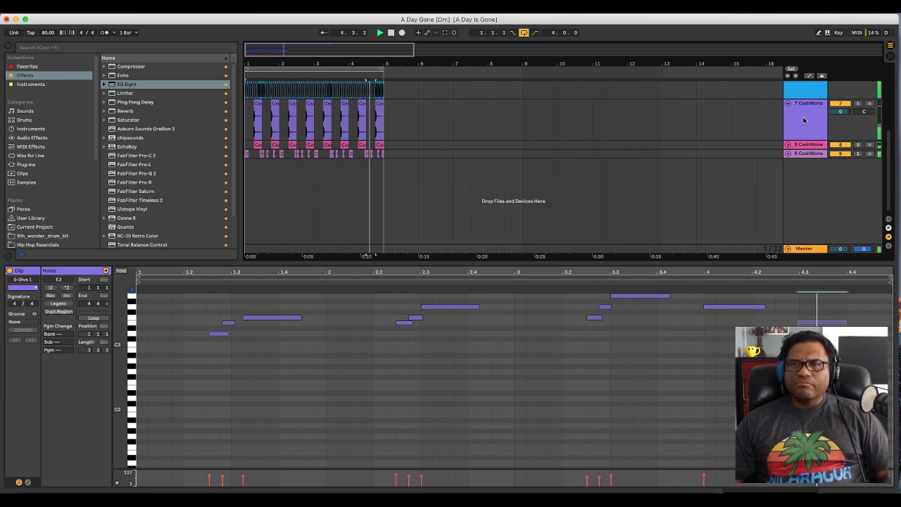
pyautogui.click(788, 104)
pyautogui.scroll(5, 542, 167)
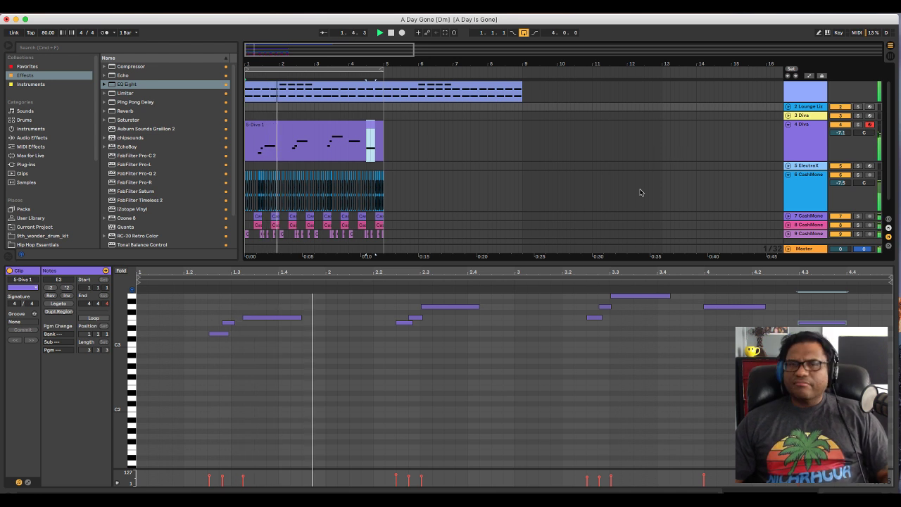
# Lower the system volume and turn off input monitoring on the Host track in GarageBand, returning to Ableton Live.
pyautogui.press('XF86AudioLowerVolume')
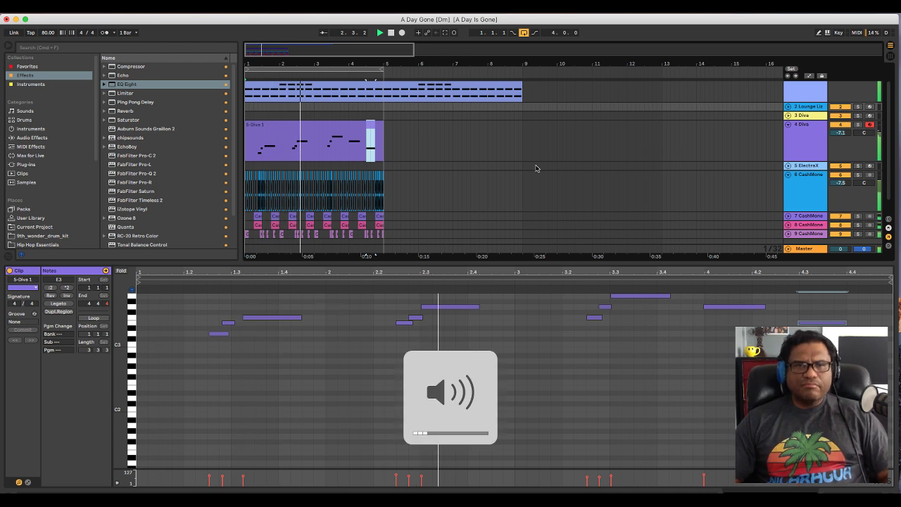
pyautogui.press('super+Tab')
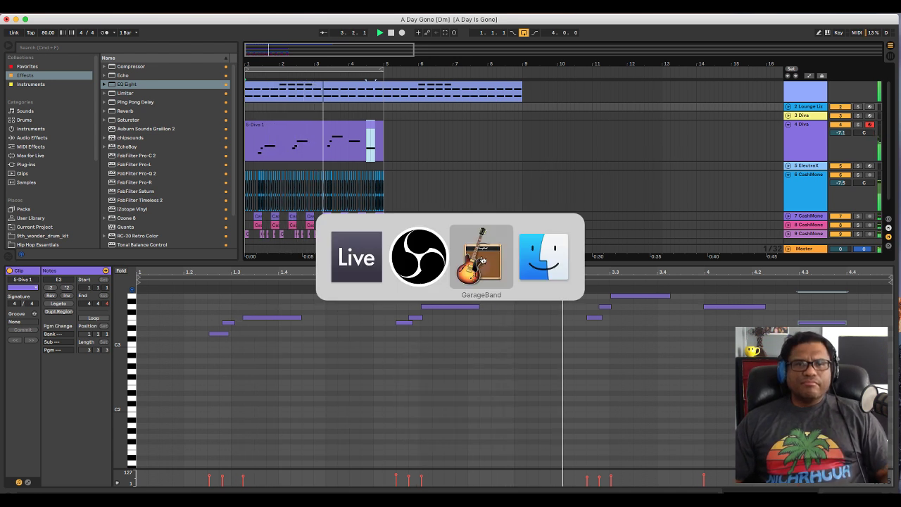
pyautogui.click(482, 261)
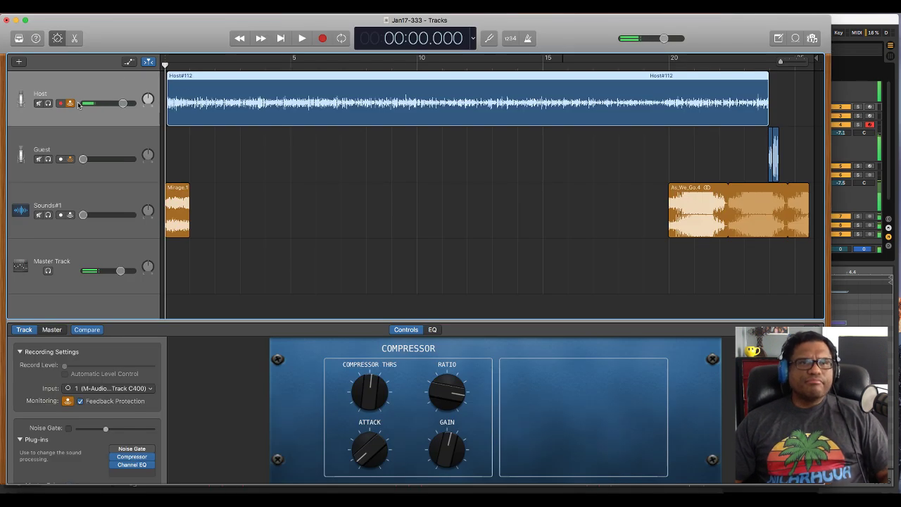
pyautogui.press('super+Tab')
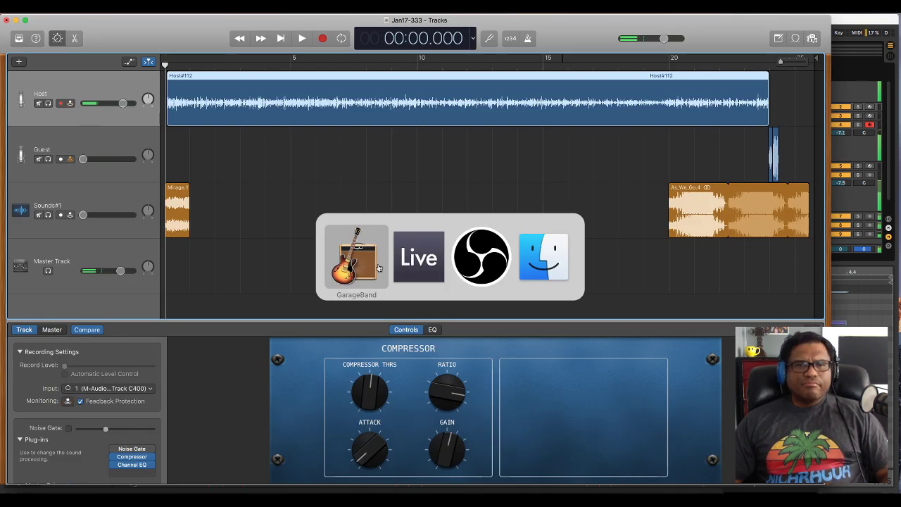
pyautogui.click(422, 271)
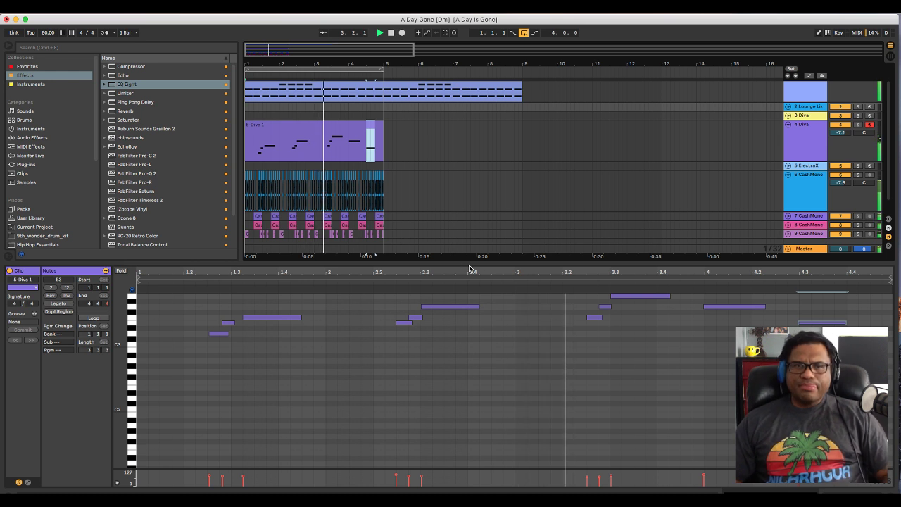
# Delete the empty Diva track 3 and the Lounge Liz track, keeping the recorded Diva track expanded.
pyautogui.click(788, 124)
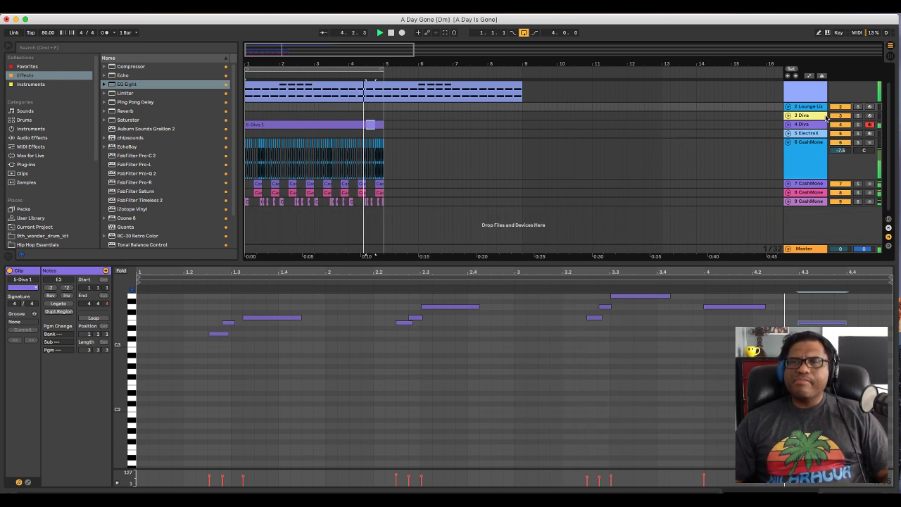
pyautogui.click(872, 116)
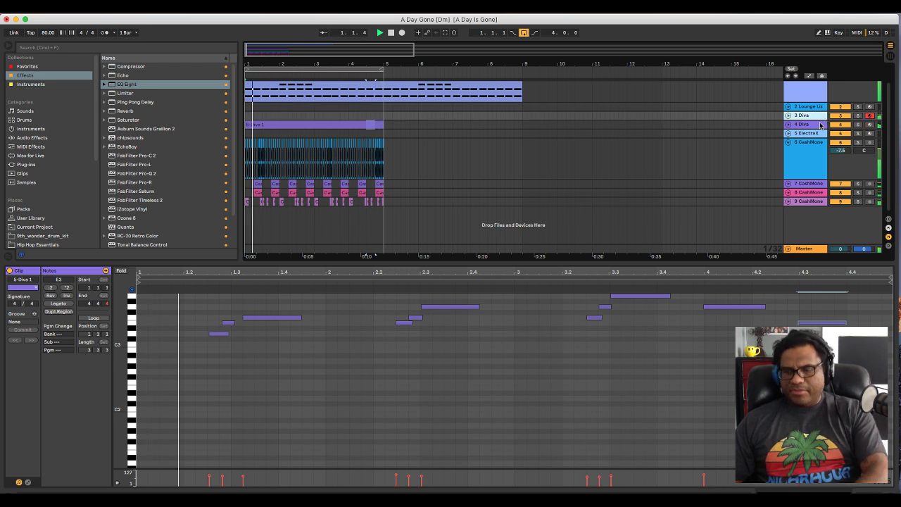
pyautogui.press('Delete')
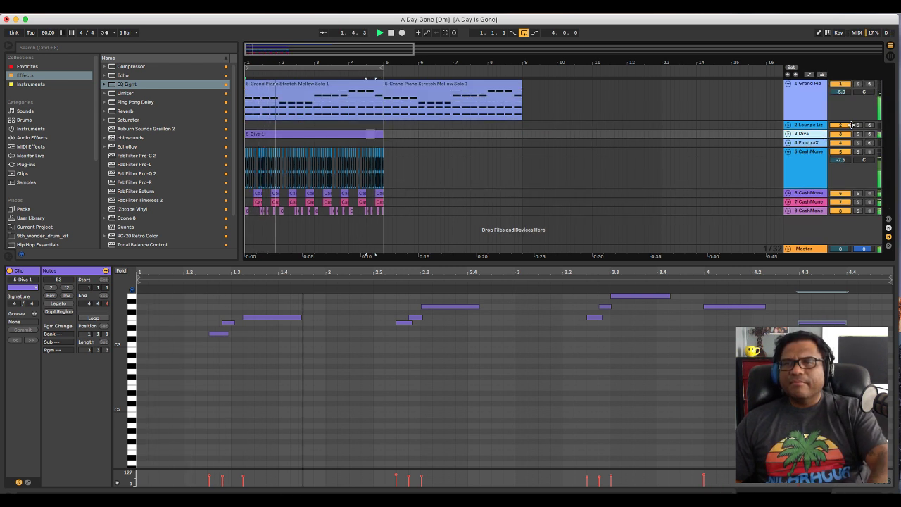
pyautogui.click(812, 125)
pyautogui.press('Delete')
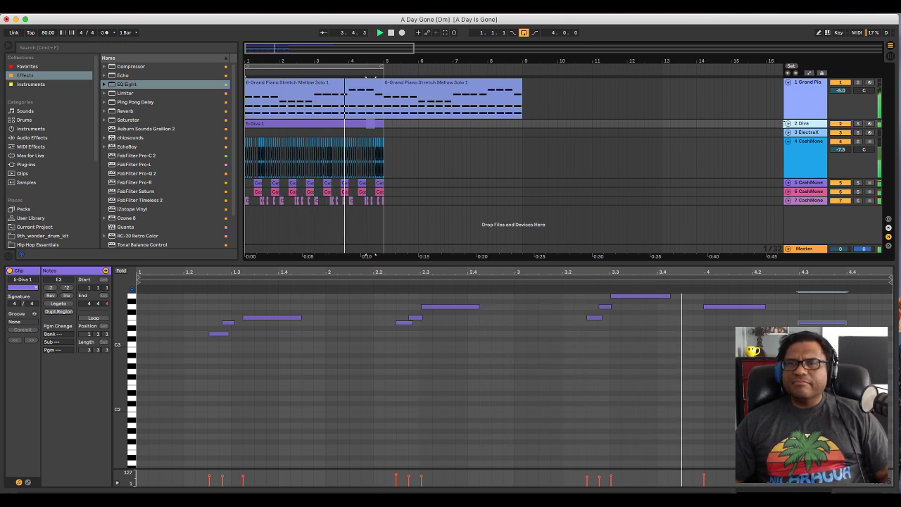
pyautogui.click(788, 123)
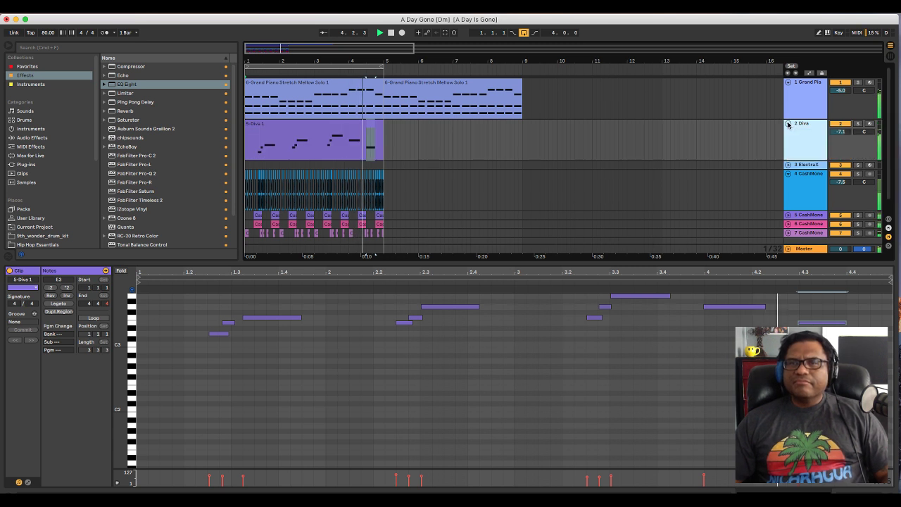
# Rename the Grand Piano track as 1-piano.
pyautogui.click(807, 83)
pyautogui.press('super+r')
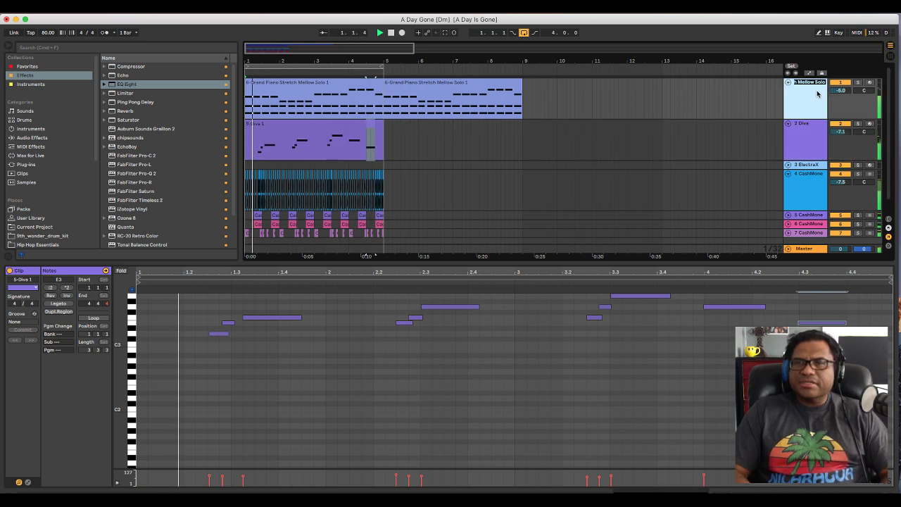
pyautogui.press('BackSpace')
pyautogui.write('grand')
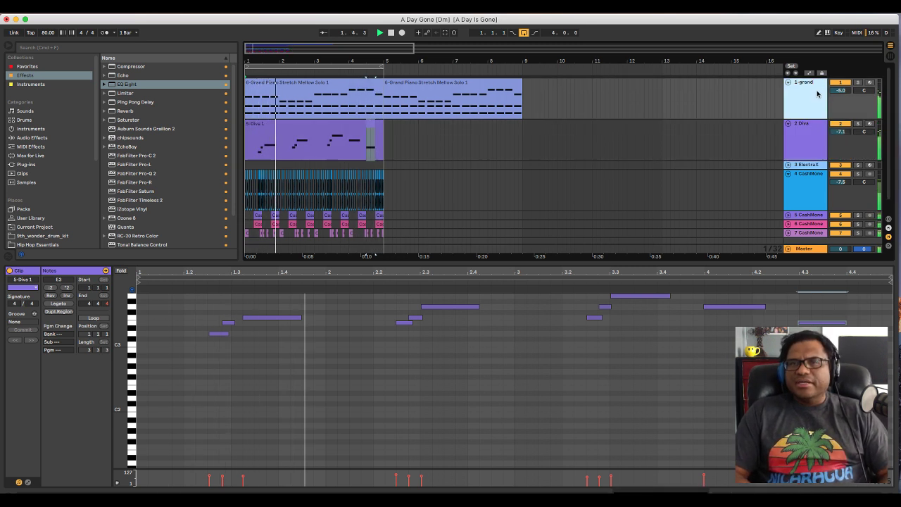
pyautogui.press('BackSpace')
pyautogui.press('BackSpace')
pyautogui.press('BackSpace')
pyautogui.press('BackSpace')
pyautogui.press('BackSpace')
pyautogui.write('pia')
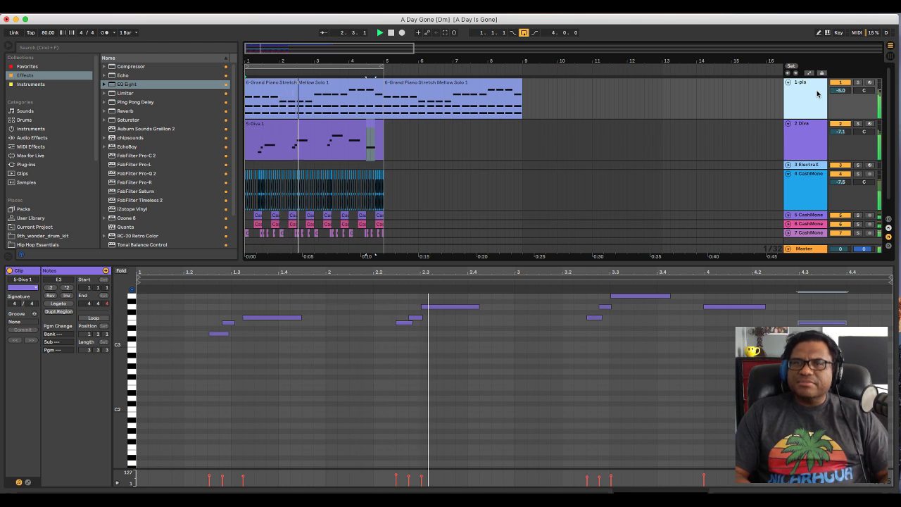
pyautogui.write('no')
# Rename the Diva track as 2-lead.
pyautogui.click(807, 126)
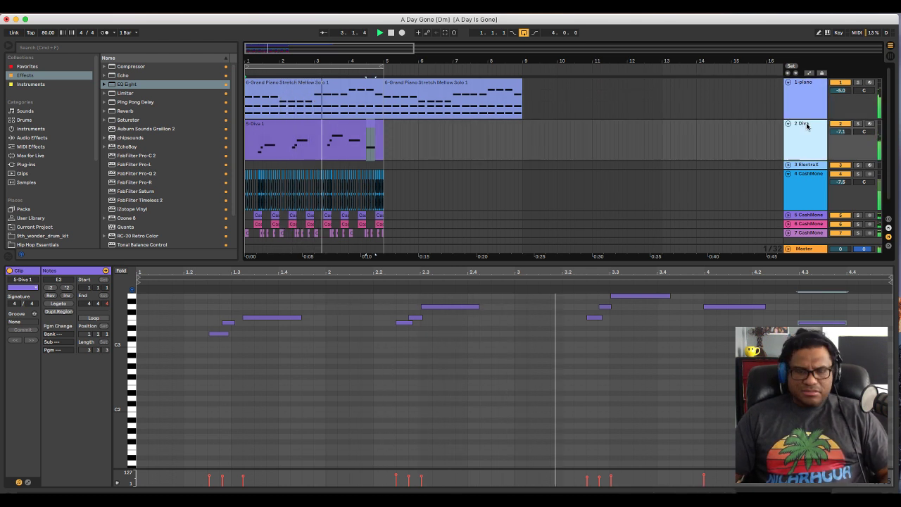
pyautogui.press('super+r')
pyautogui.write('2-')
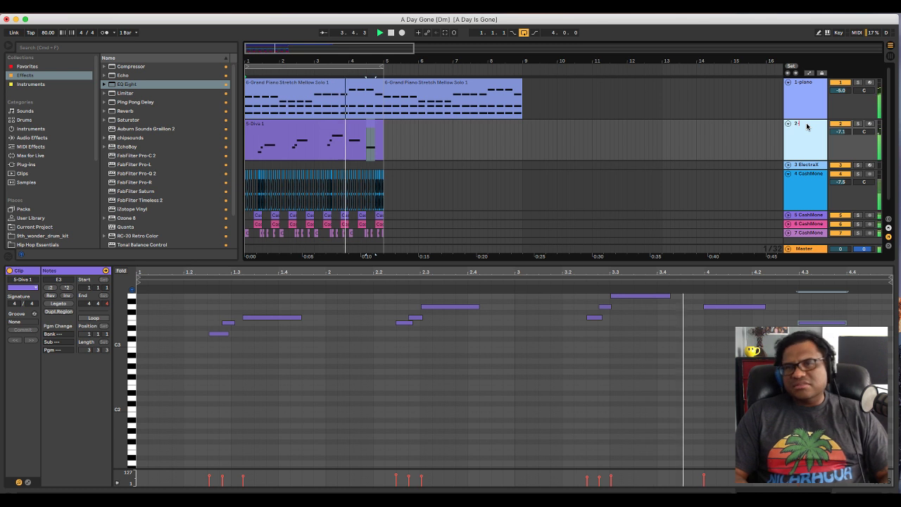
pyautogui.write('lead')
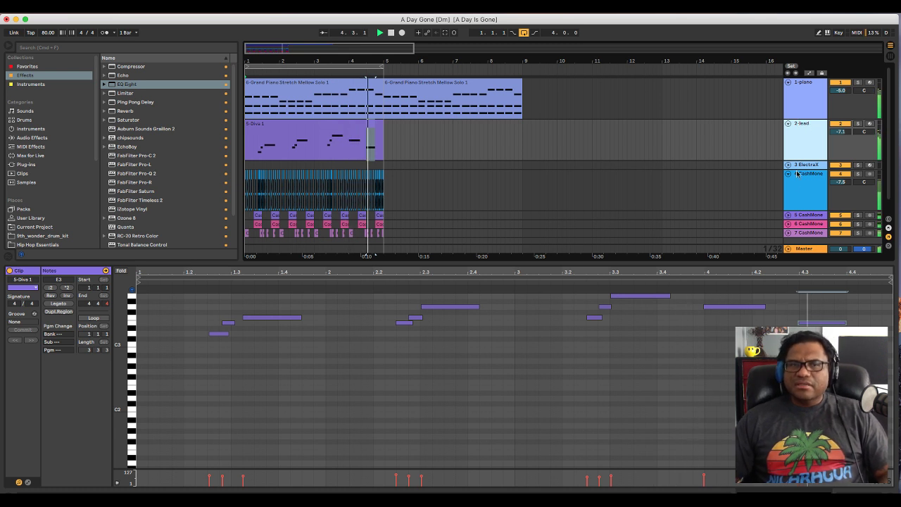
# Arm the ElectraX track for recording, then delete the track and undo the deletion.
pyautogui.click(804, 166)
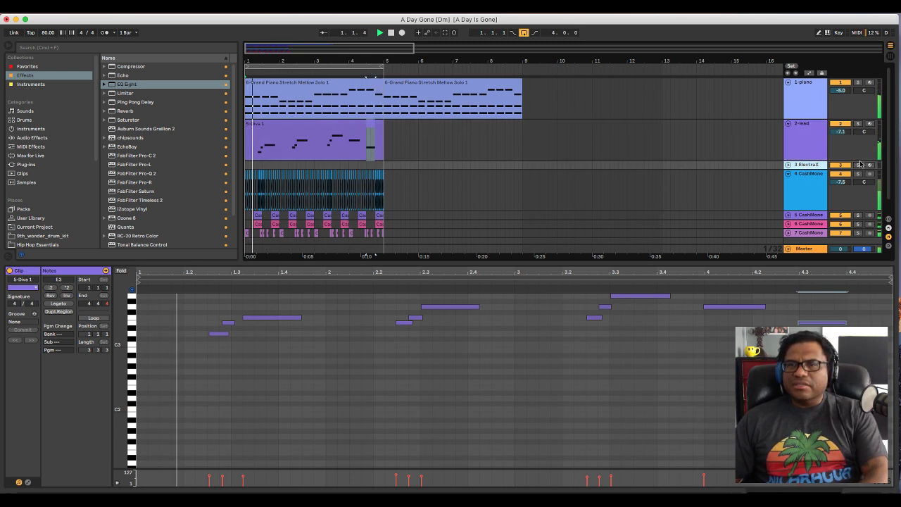
pyautogui.click(870, 165)
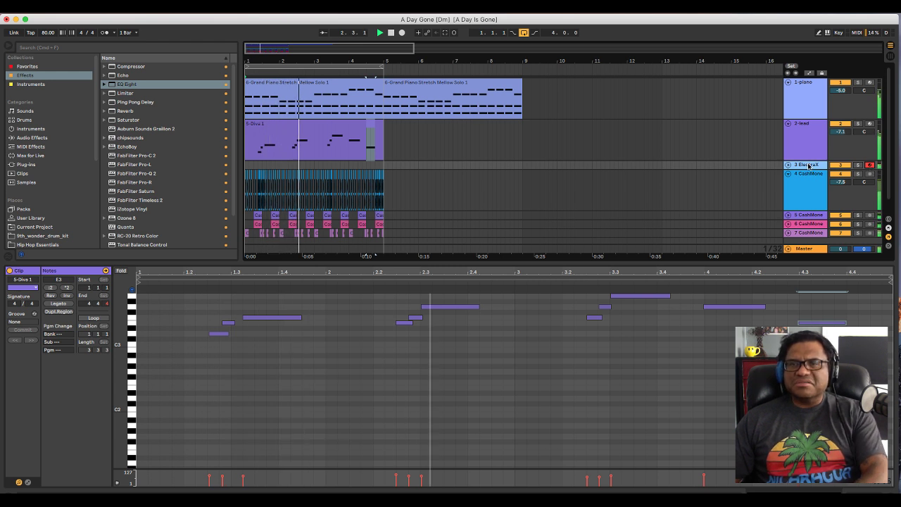
pyautogui.press('Delete')
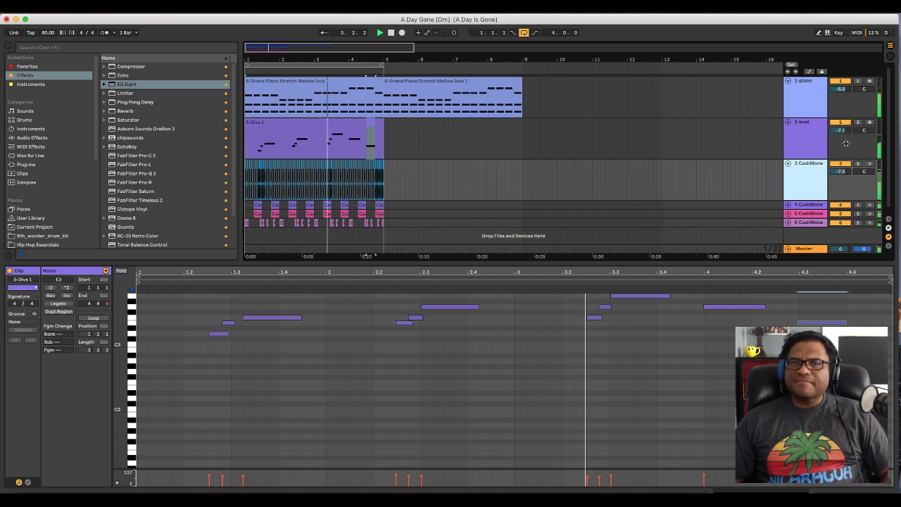
pyautogui.press('super+z')
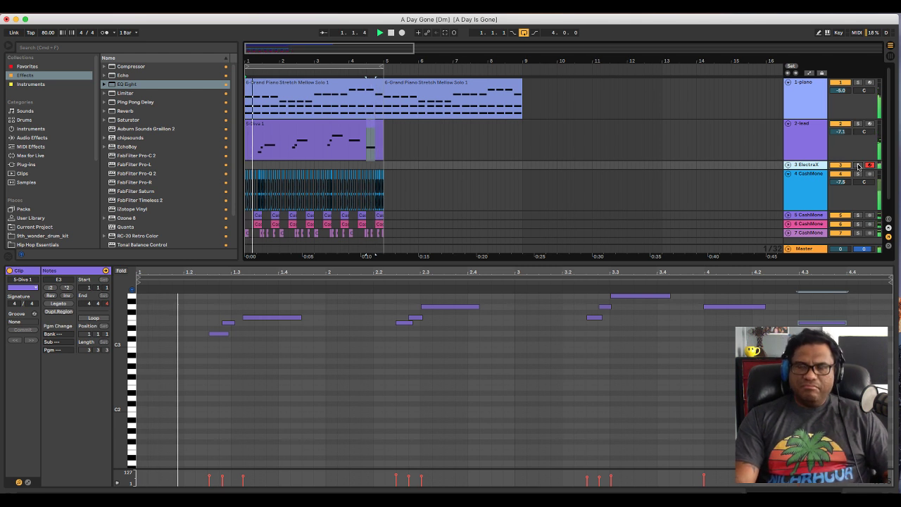
# Record a four-bar MIDI part on the expanded ElectraX track and add an EQ Eight with a low cut after the instrument.
pyautogui.click(788, 165)
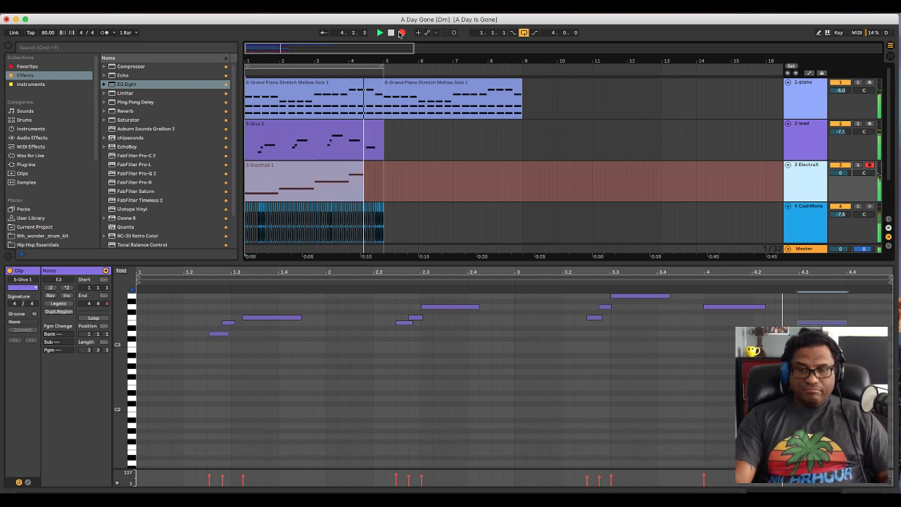
pyautogui.click(400, 33)
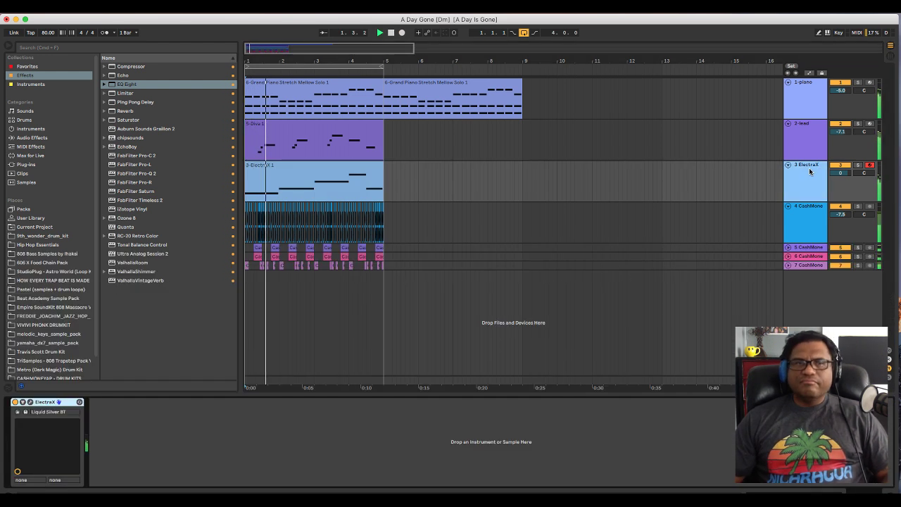
pyautogui.click(819, 170)
pyautogui.moveTo(169, 127); pyautogui.dragTo(197, 465)
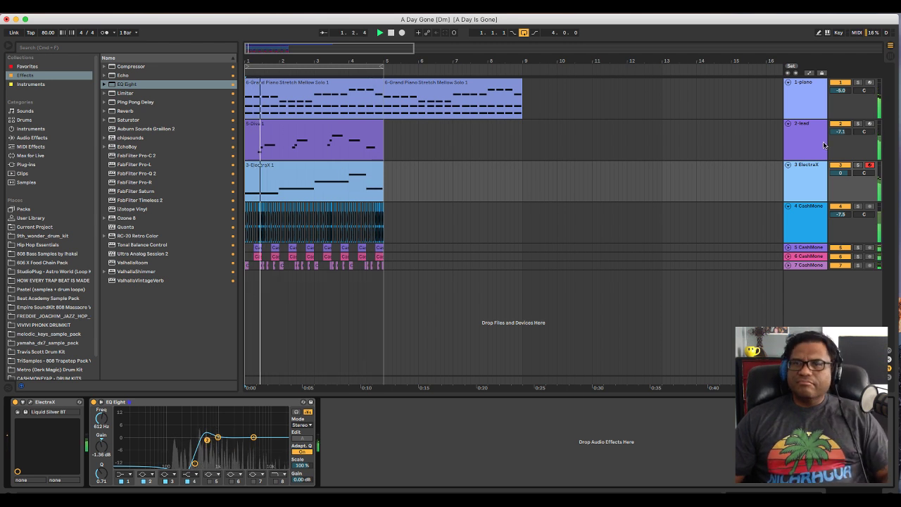
# Audition the ElectraX clip in solo, check its final E3 note at 4.3, and unsolo the track.
pyautogui.click(857, 164)
pyautogui.doubleClick(307, 172)
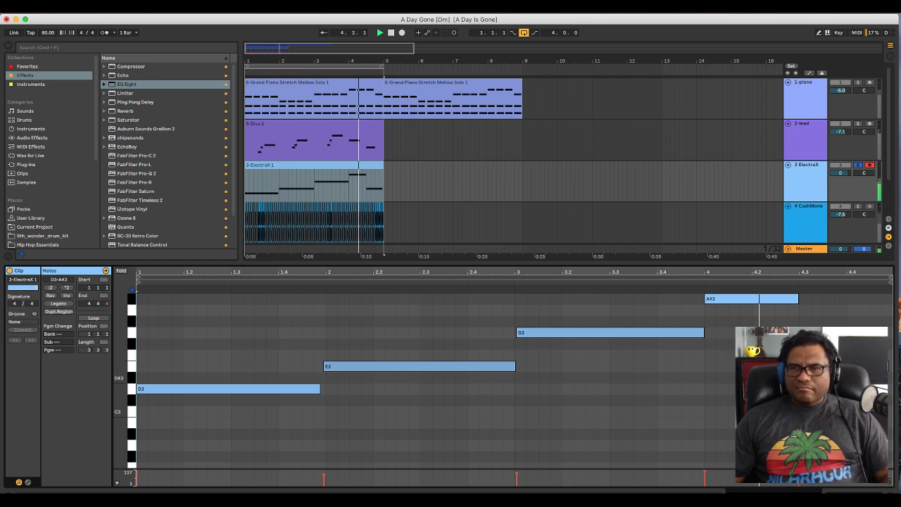
pyautogui.press('space')
pyautogui.click(803, 366)
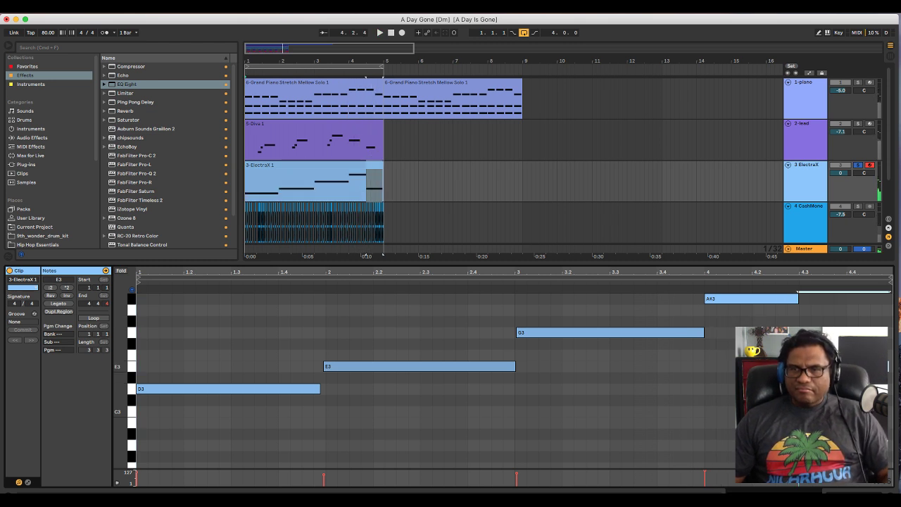
pyautogui.click(799, 366)
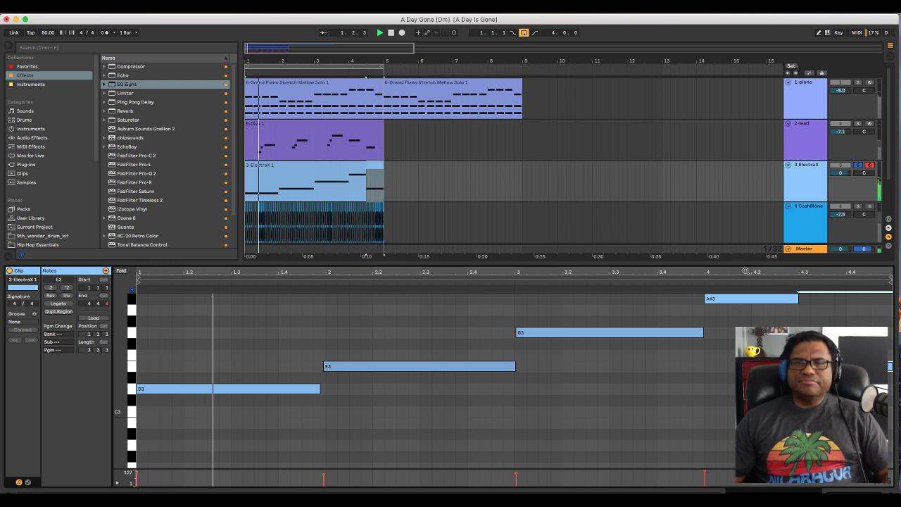
pyautogui.click(858, 164)
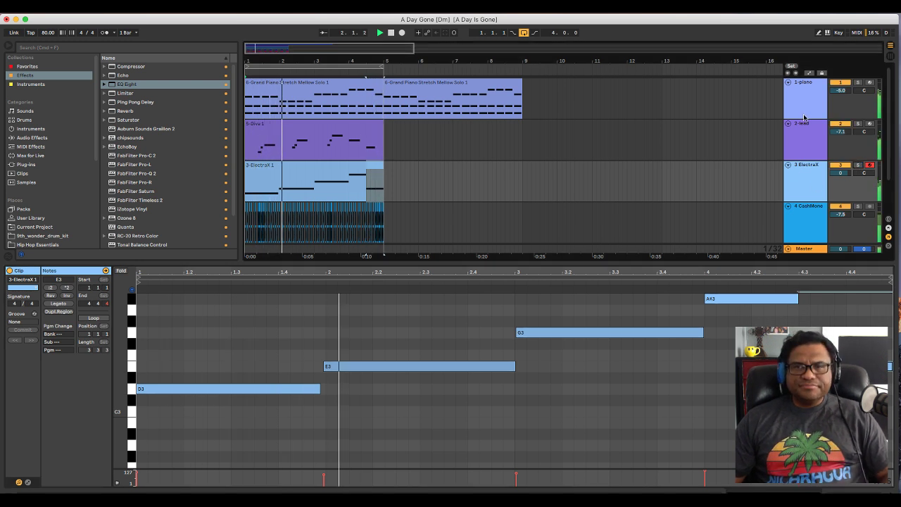
# Collapse the 1-piano track and keep the 2-lead track expanded.
pyautogui.click(789, 83)
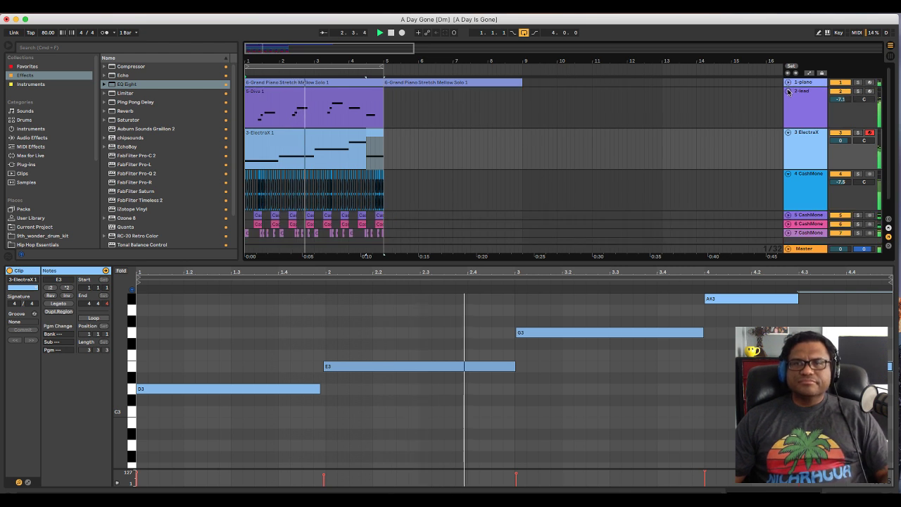
pyautogui.click(789, 92)
pyautogui.click(789, 91)
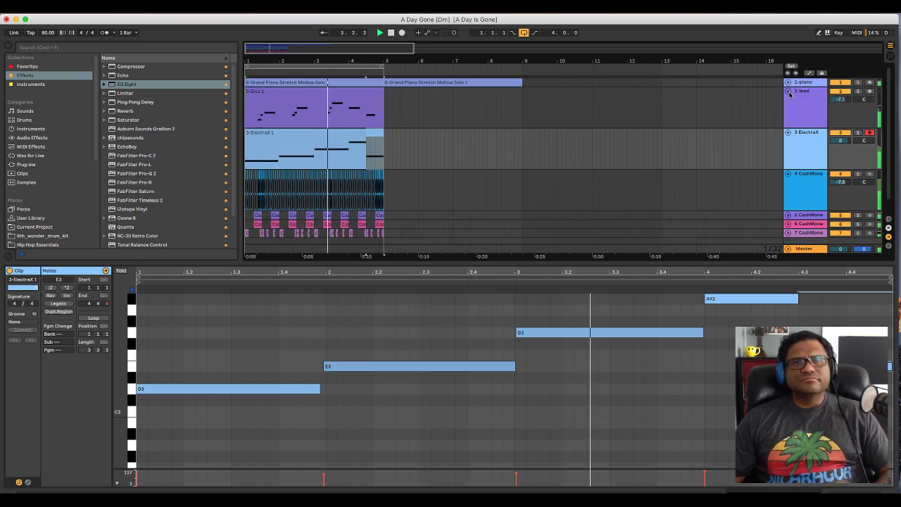
# Delete the second grand piano clip spanning bars 5 to 9 and collapse the 2-lead and 3 ElectraX tracks.
pyautogui.click(472, 84)
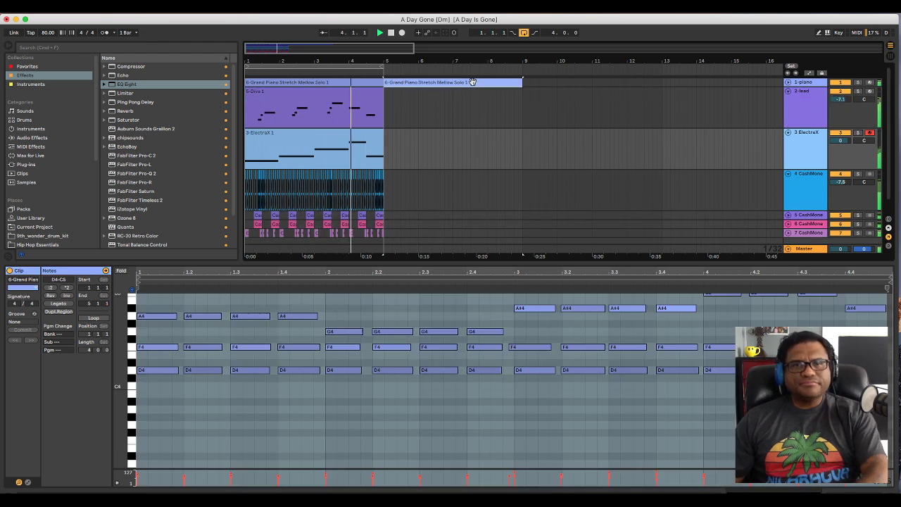
pyautogui.press('Delete')
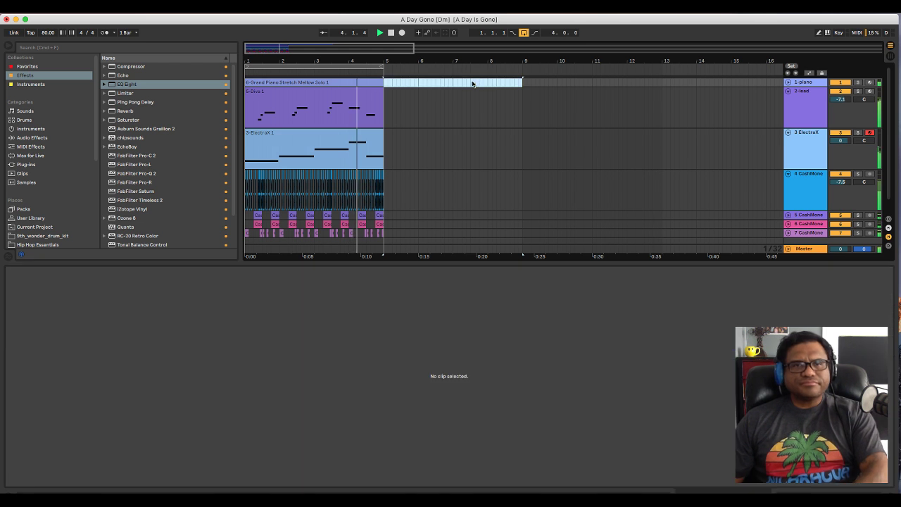
pyautogui.click(788, 92)
pyautogui.click(788, 101)
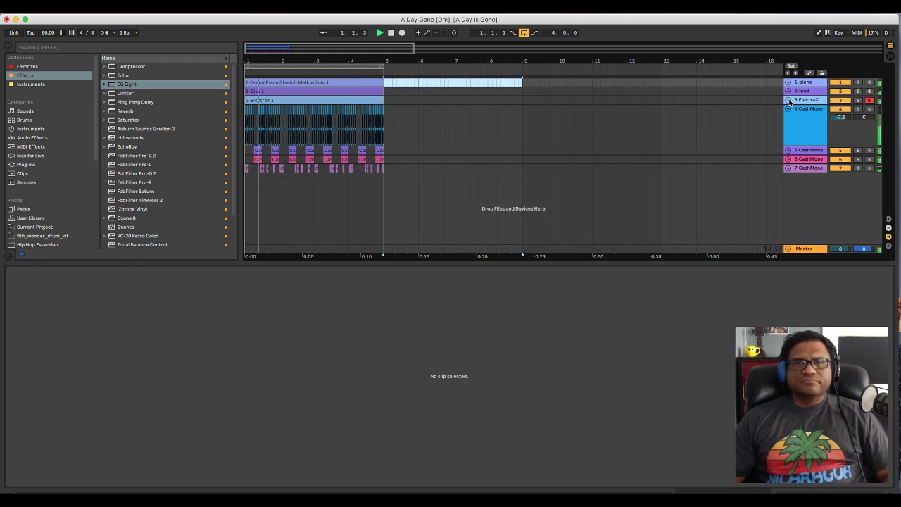
pyautogui.click(789, 101)
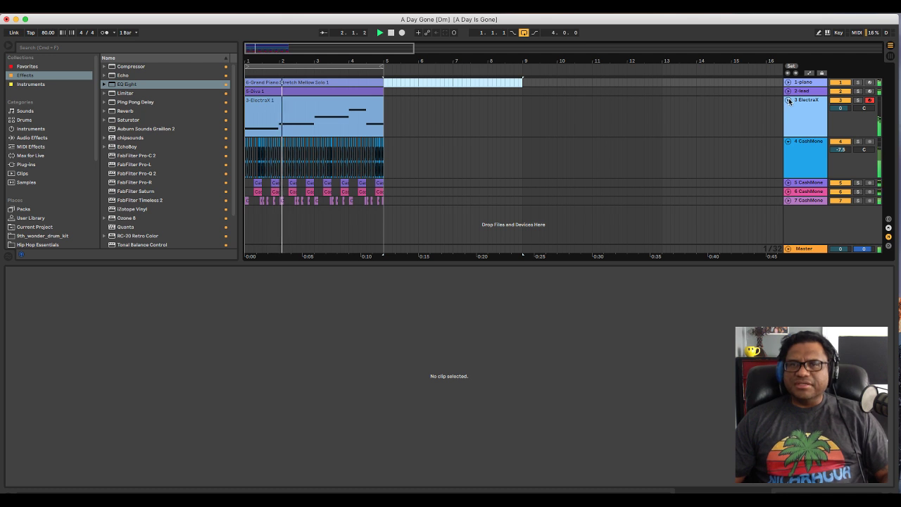
pyautogui.click(788, 100)
# Rename track 3 as 3-melody2 and track 4 as 4-hat, leaving the hat track collapsed.
pyautogui.click(806, 101)
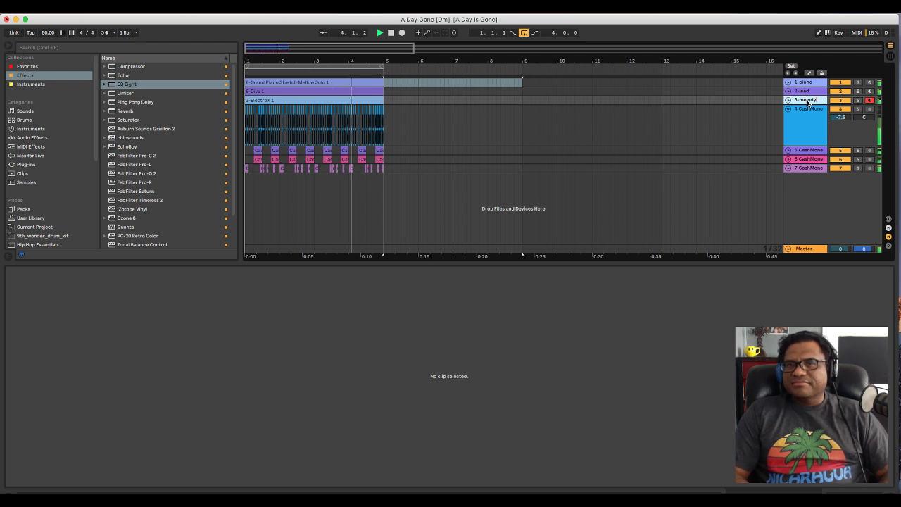
pyautogui.click(807, 113)
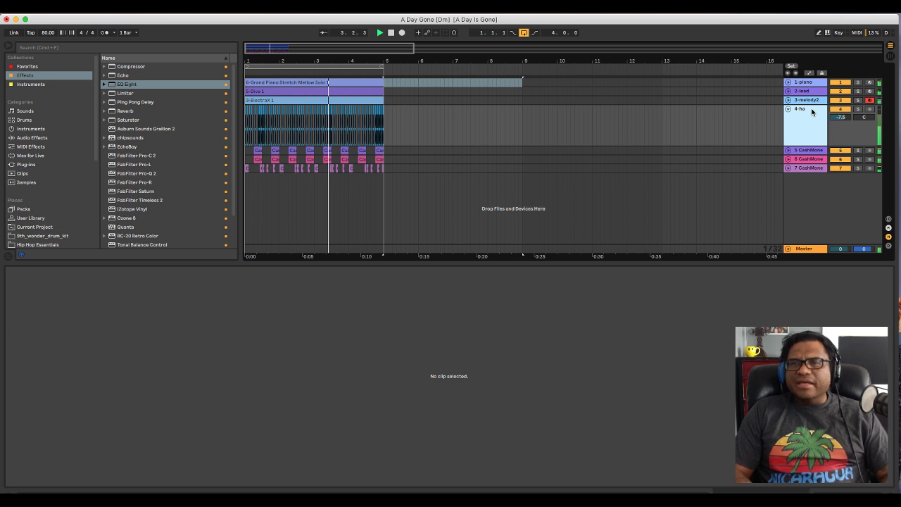
pyautogui.click(788, 109)
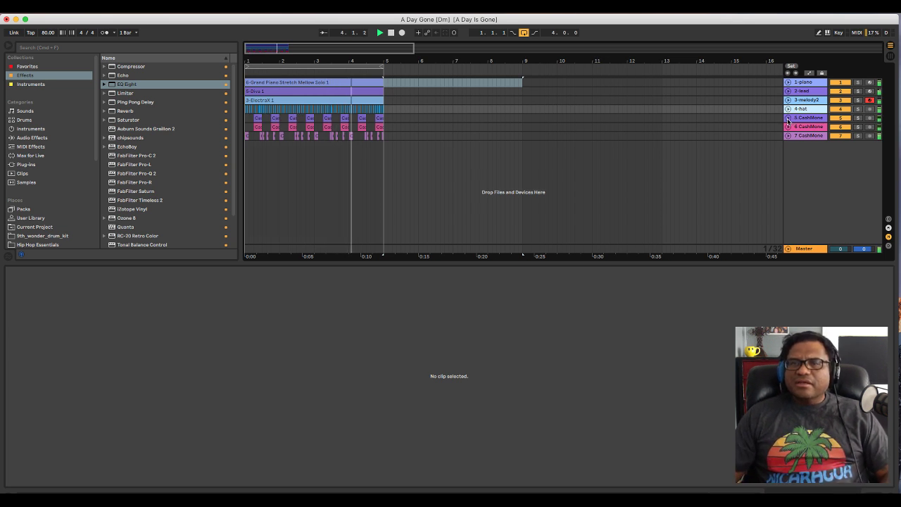
# Audition track 5 in solo, rename it 5-clap, and collapse it.
pyautogui.click(787, 117)
pyautogui.click(858, 118)
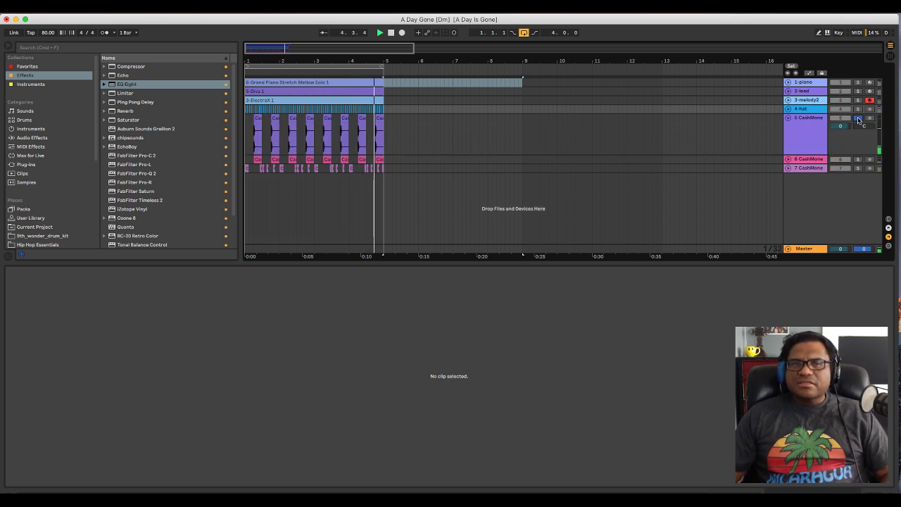
pyautogui.click(857, 118)
pyautogui.click(801, 117)
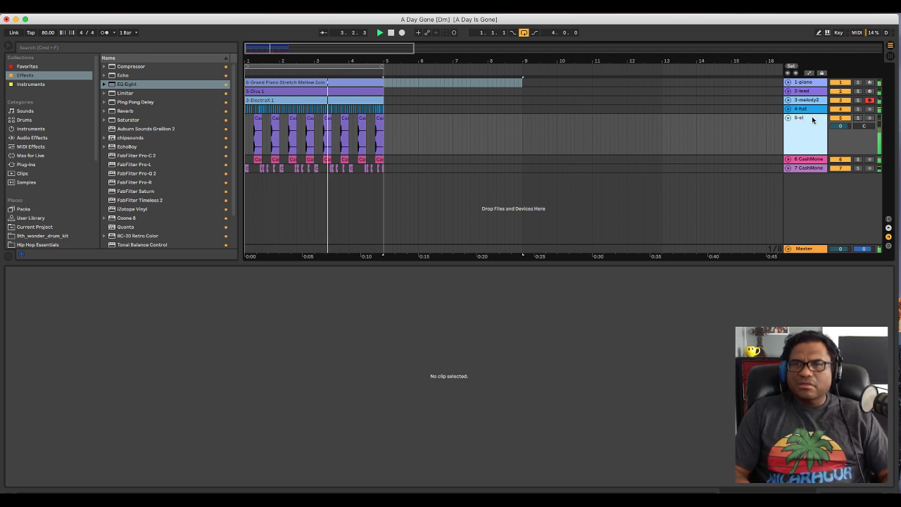
pyautogui.write('-clap')
pyautogui.click(788, 118)
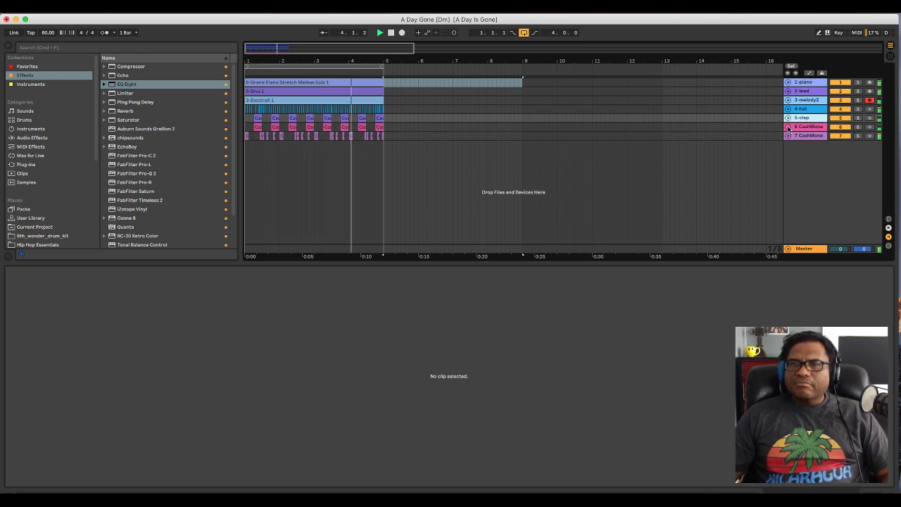
# Audition track 6 in solo, rename it 6-snare, and collapse it.
pyautogui.click(788, 127)
pyautogui.click(857, 127)
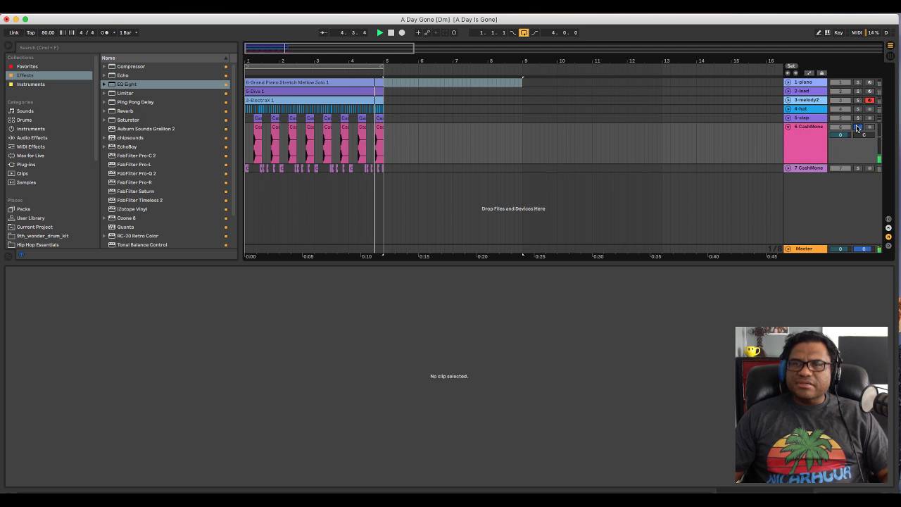
pyautogui.click(856, 128)
pyautogui.click(802, 129)
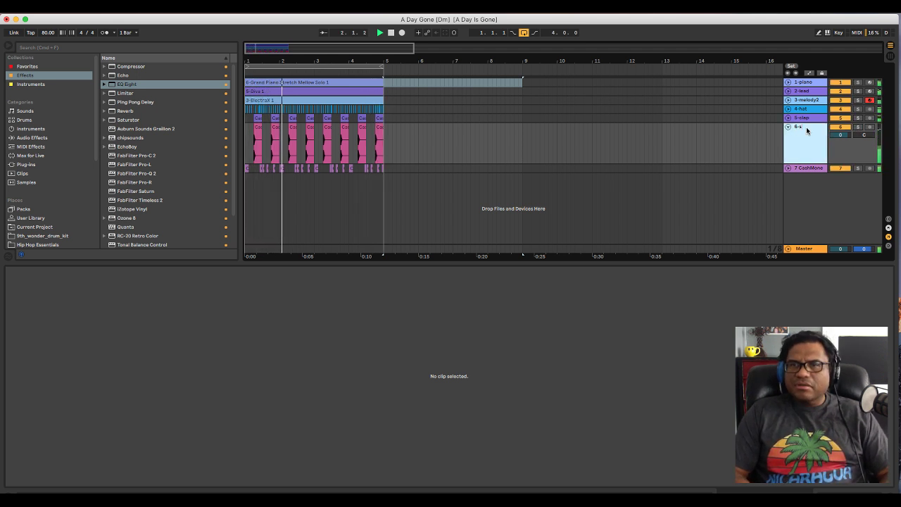
pyautogui.click(788, 126)
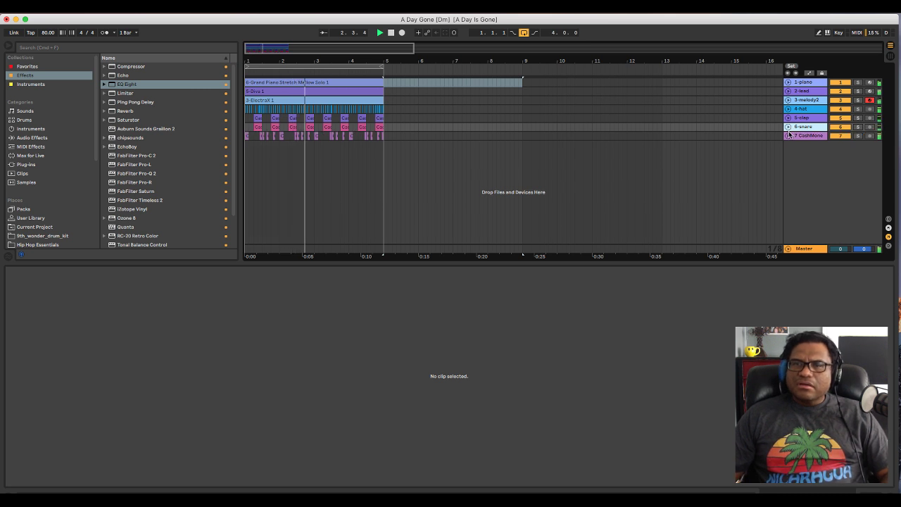
# Expand track 7, rename it 7-kick, and audition it briefly in solo.
pyautogui.click(788, 135)
pyautogui.click(811, 136)
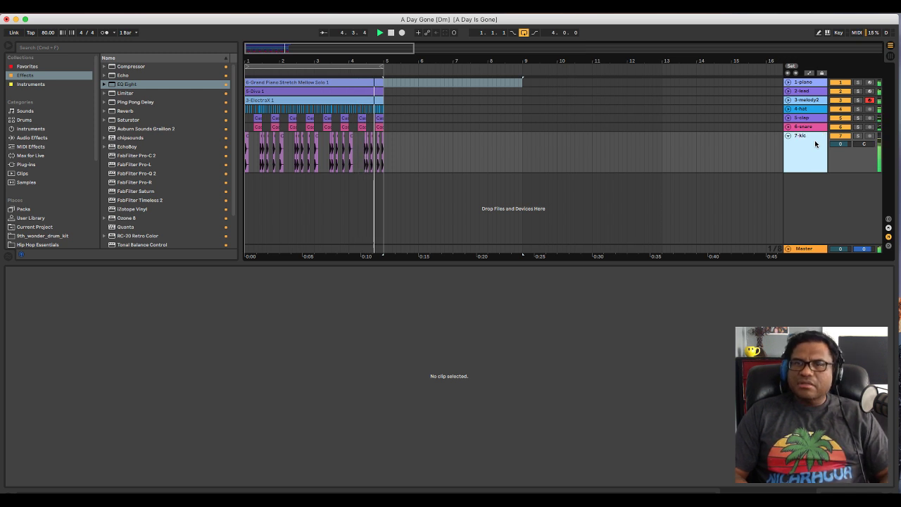
pyautogui.click(857, 136)
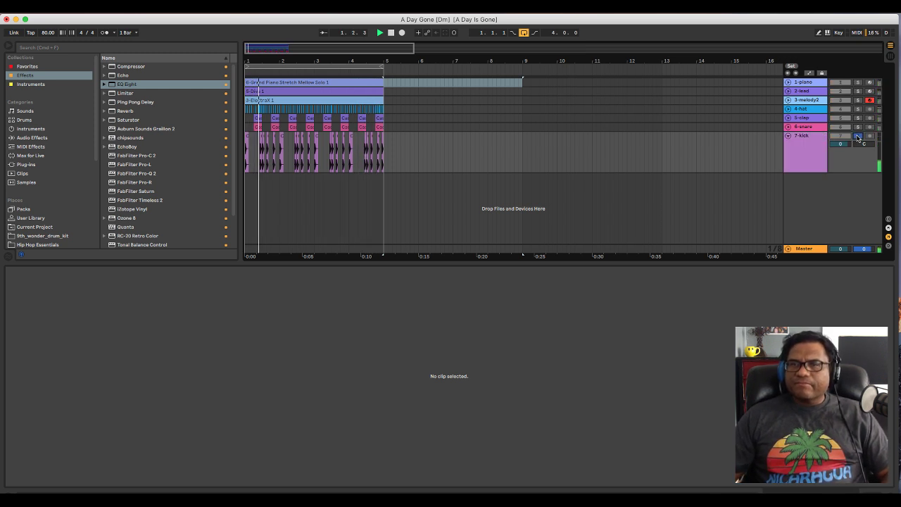
pyautogui.click(858, 136)
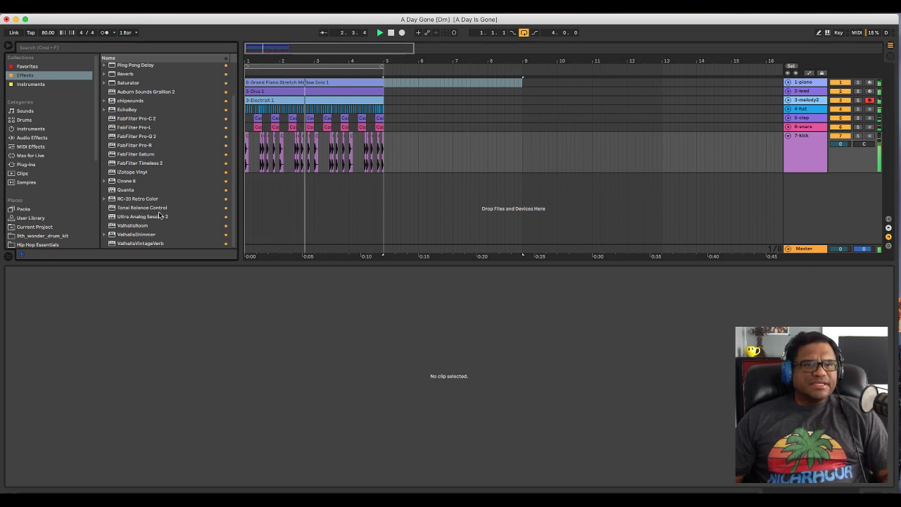
pyautogui.click(45, 85)
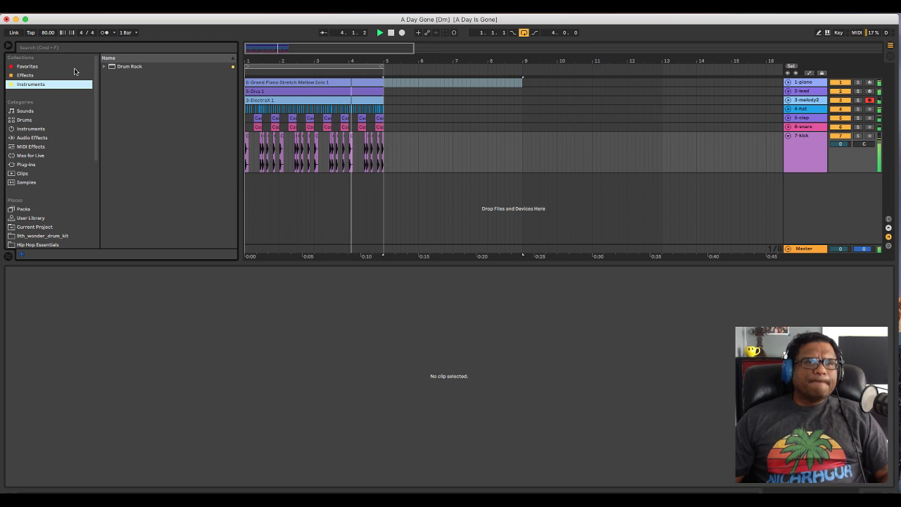
pyautogui.click(66, 75)
pyautogui.scroll(-2, 150, 128)
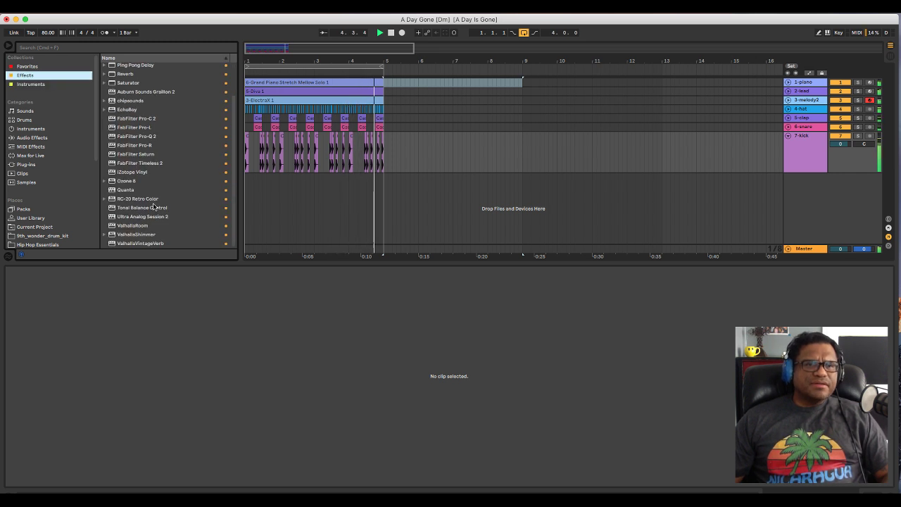
pyautogui.scroll(2, 153, 207)
pyautogui.scroll(-2, 140, 134)
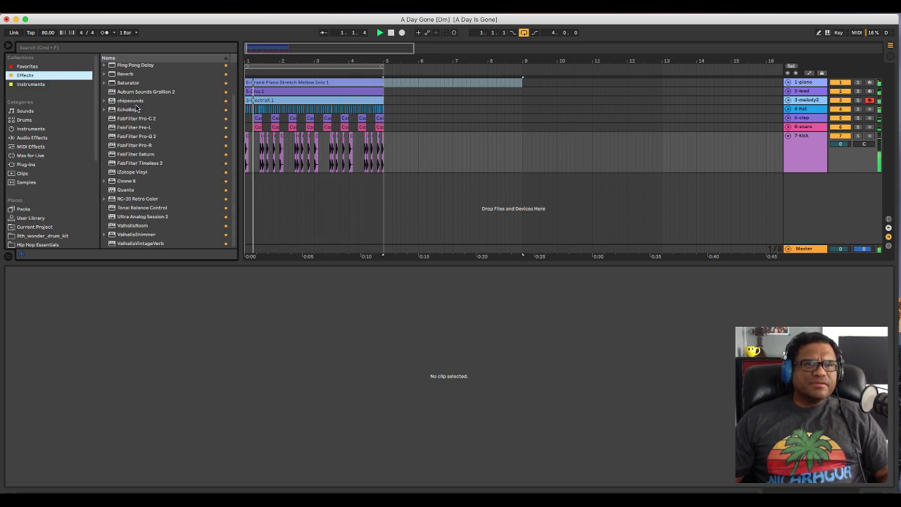
# Search the whole library for "kick", look through the kick samples, and clear the search.
pyautogui.click(133, 48)
pyautogui.write('kick')
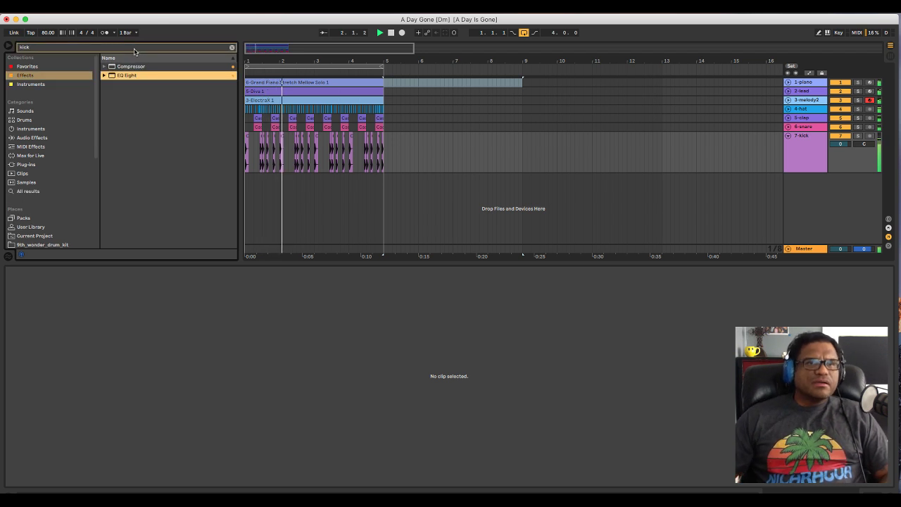
pyautogui.click(28, 191)
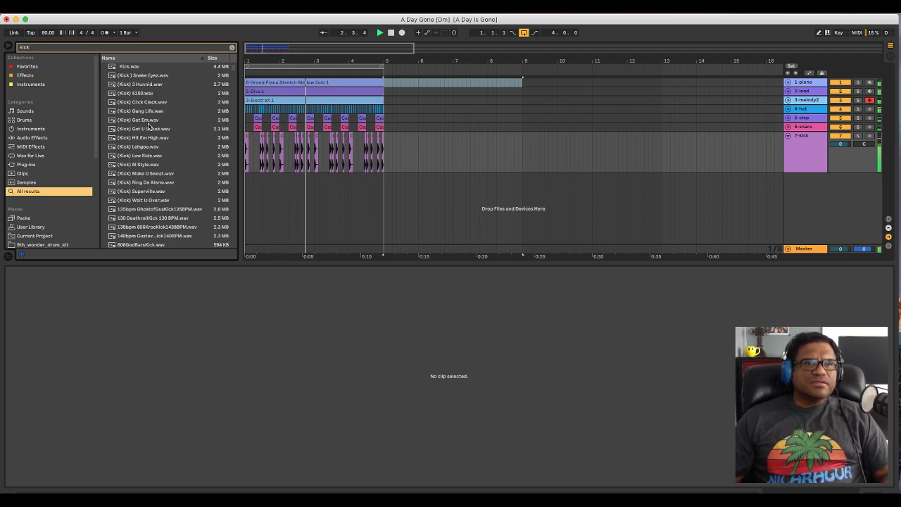
pyautogui.scroll(-15, 148, 127)
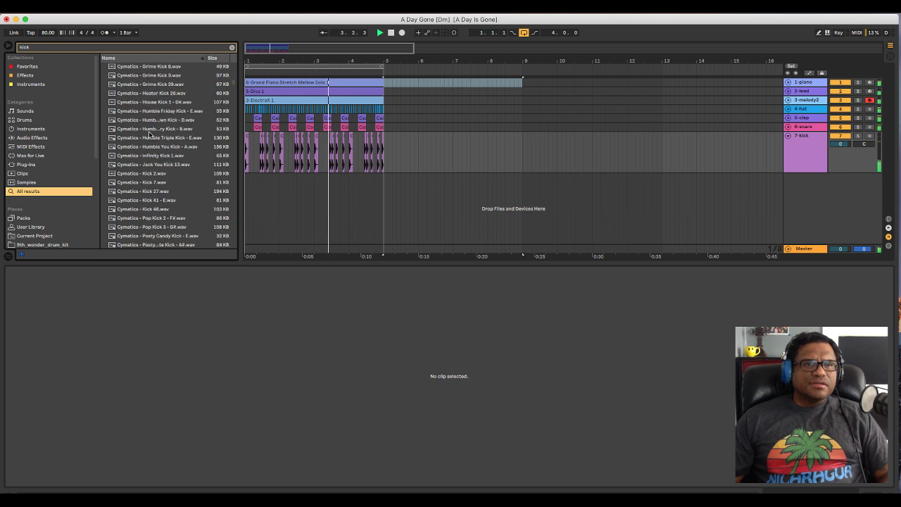
pyautogui.scroll(-10, 149, 130)
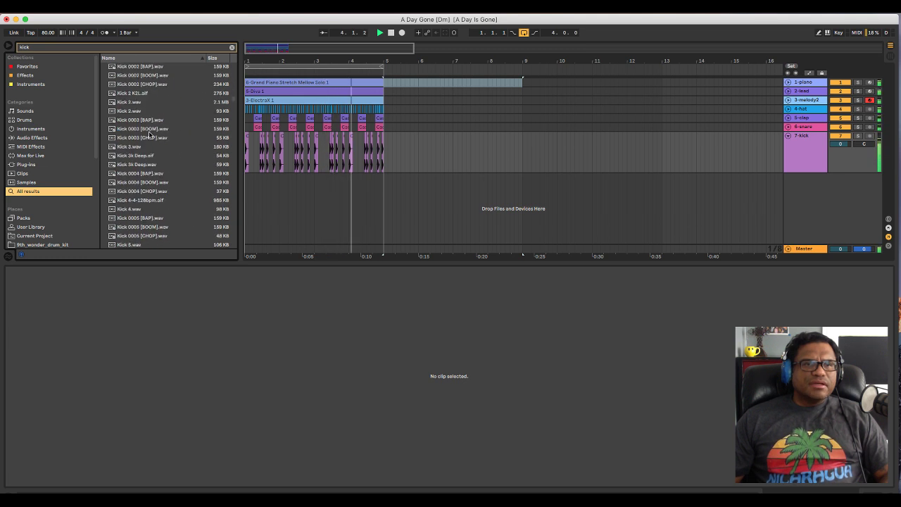
pyautogui.scroll(-15, 149, 134)
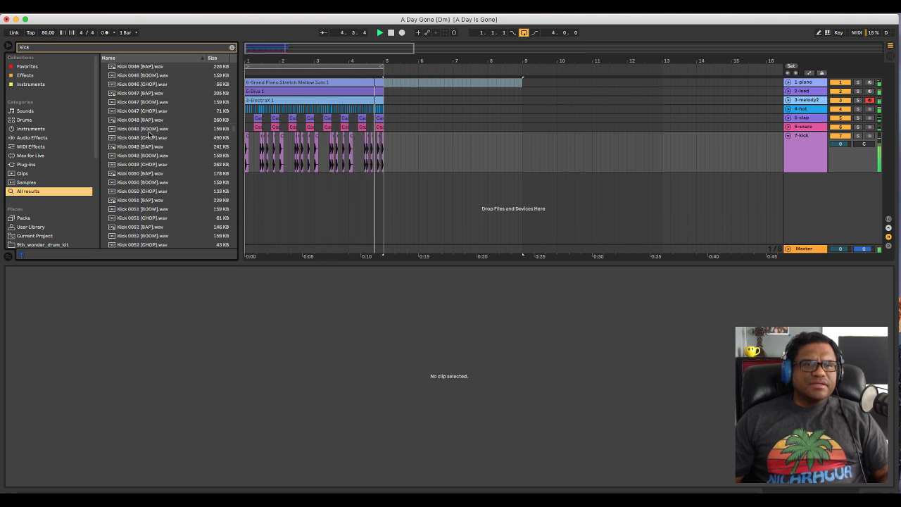
pyautogui.scroll(-12, 149, 134)
pyautogui.click(232, 47)
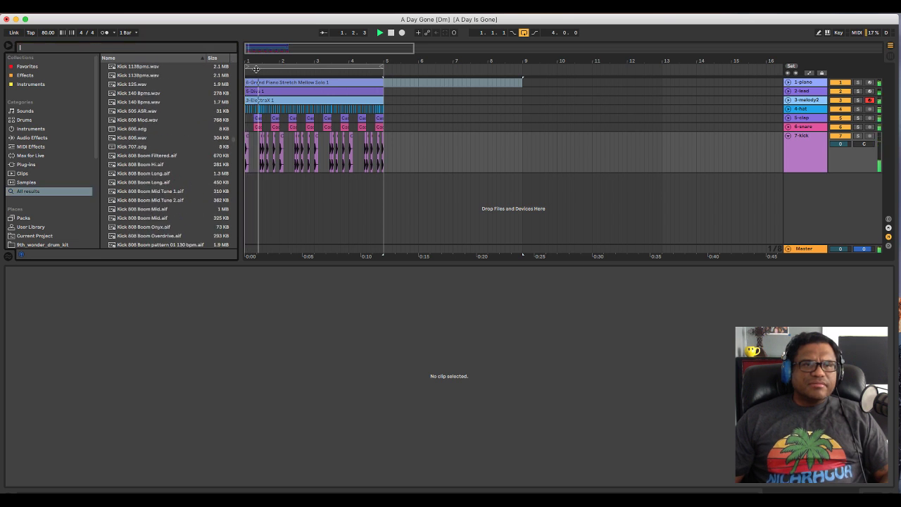
# Show the 7-kick track's device chain and add an EQ Eight from the Effects collection.
pyautogui.doubleClick(814, 139)
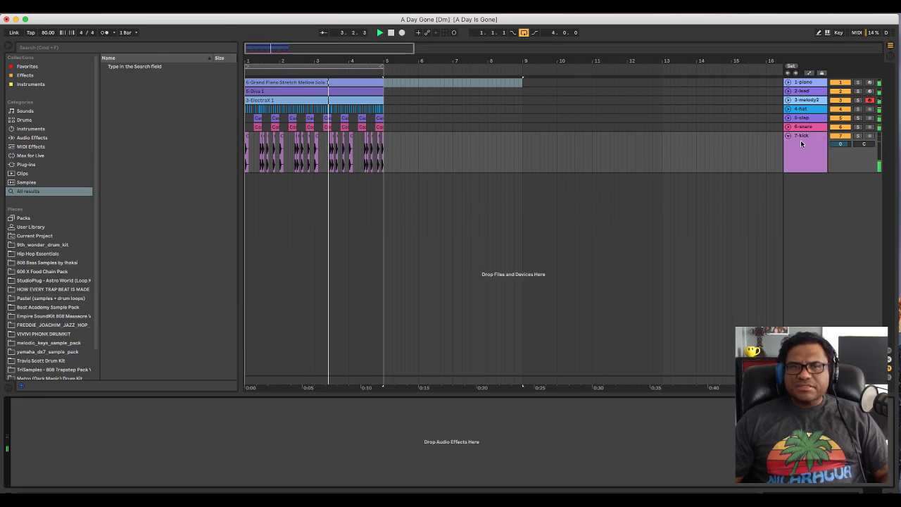
pyautogui.click(26, 76)
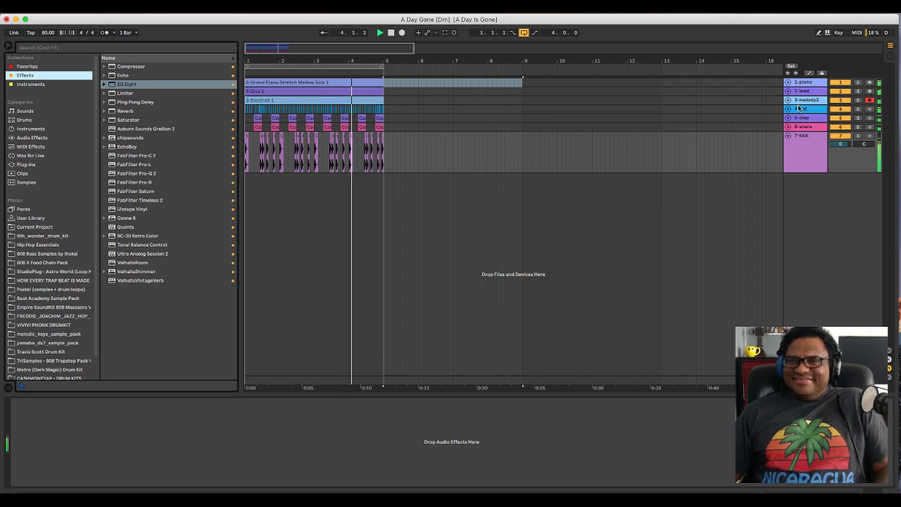
pyautogui.click(813, 139)
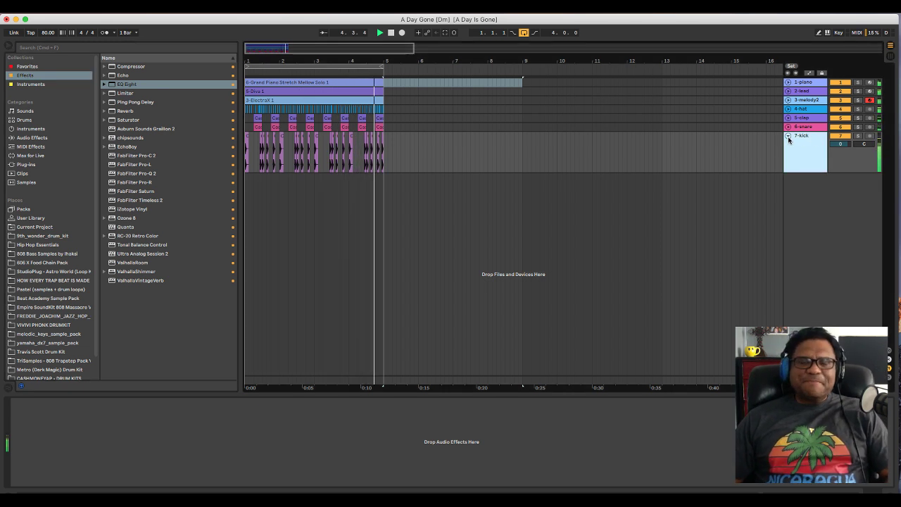
pyautogui.click(788, 136)
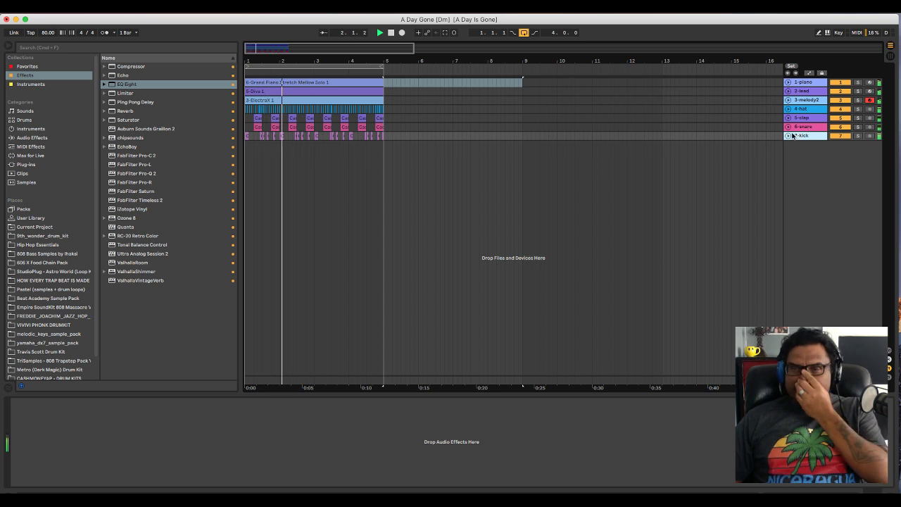
pyautogui.click(789, 136)
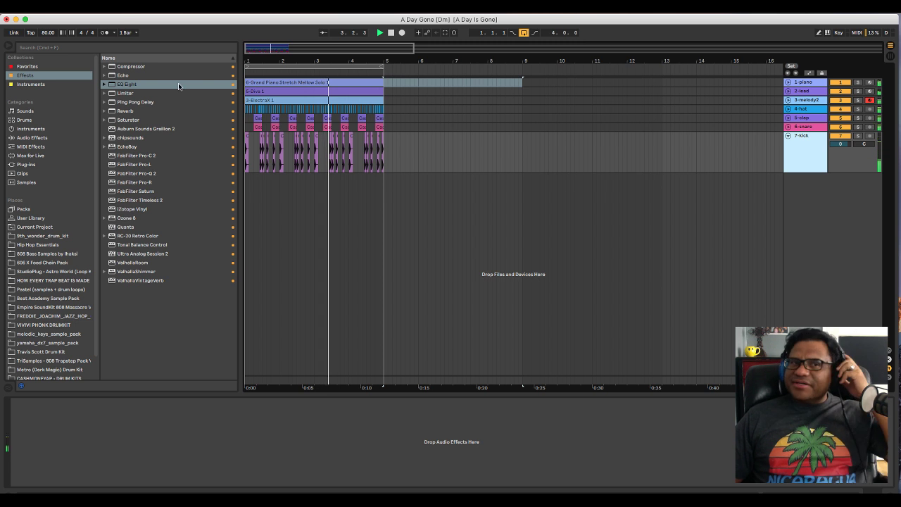
pyautogui.click(154, 84)
pyautogui.doubleClick(154, 84)
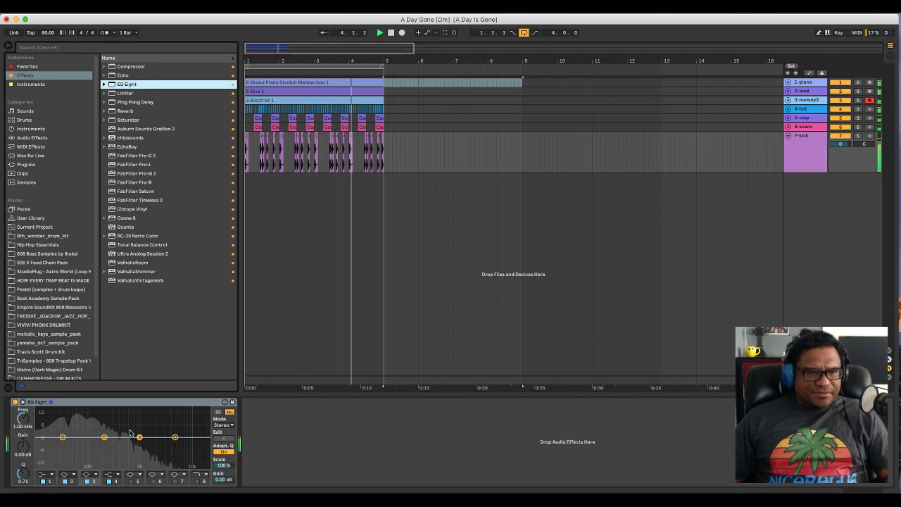
# With the kick soloed, boost EQ Eight band 1 to 9.30 dB at 29.7 Hz, raise band 2 in the lows, and unsolo the track.
pyautogui.click(69, 439)
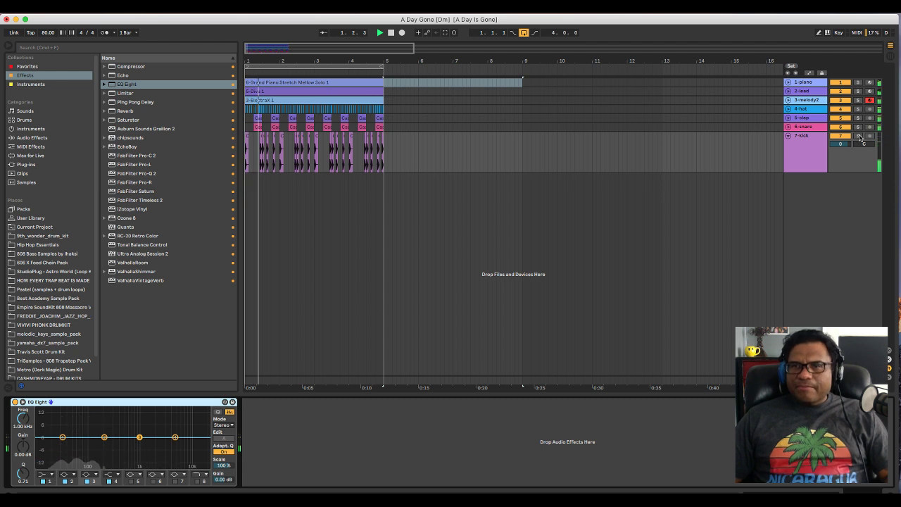
pyautogui.moveTo(63, 437); pyautogui.dragTo(64, 425)
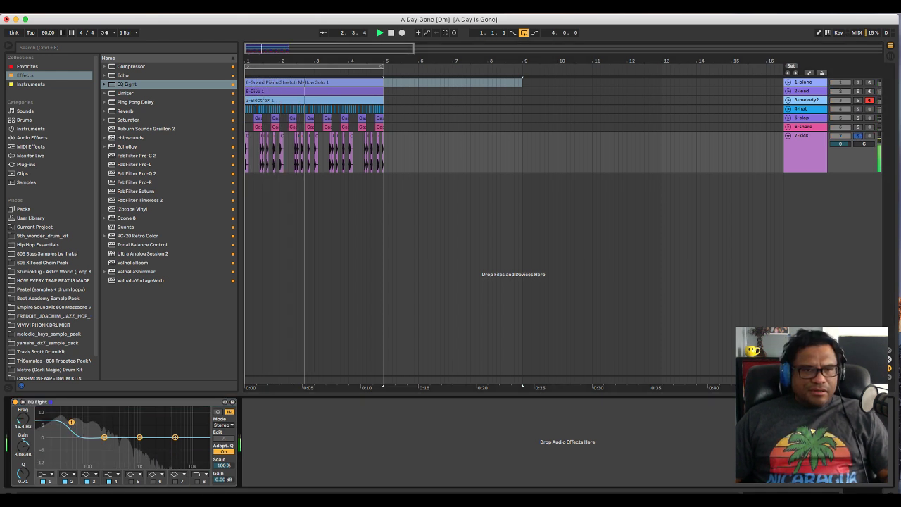
pyautogui.moveTo(104, 437); pyautogui.dragTo(65, 422)
pyautogui.click(62, 418)
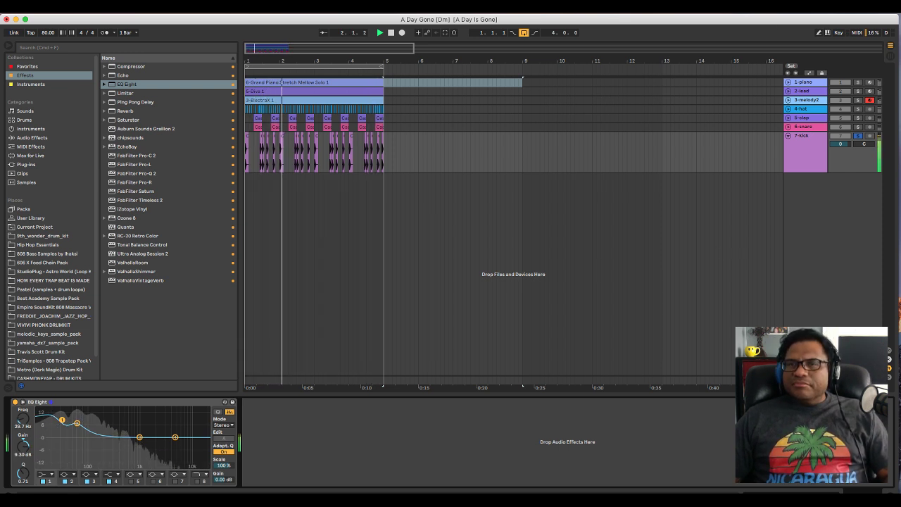
pyautogui.click(858, 136)
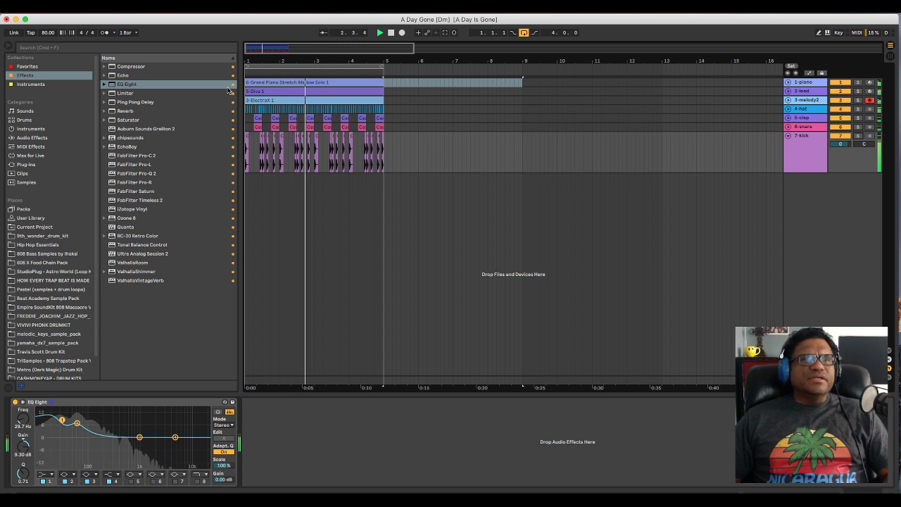
# Find Saturator by searching for "satu", add it to the 7-kick track, and set its Drive to 4.00 dB.
pyautogui.click(144, 48)
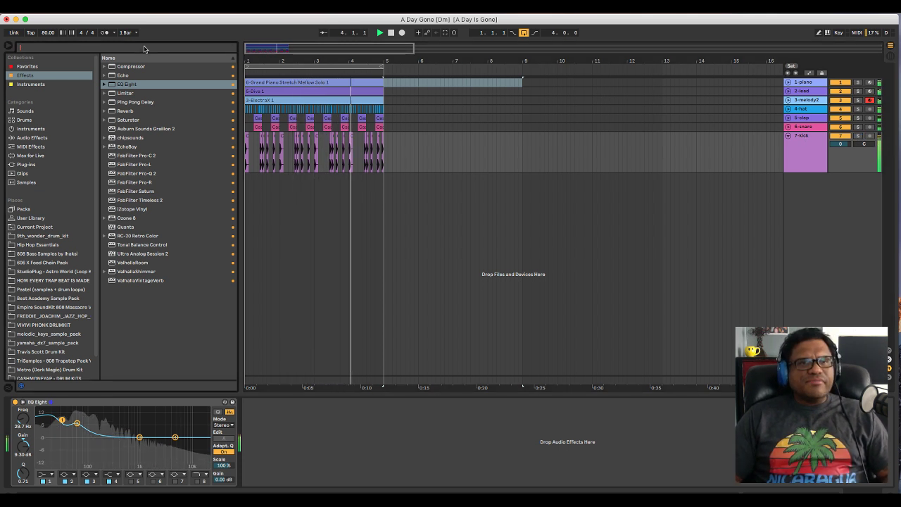
pyautogui.write('satu')
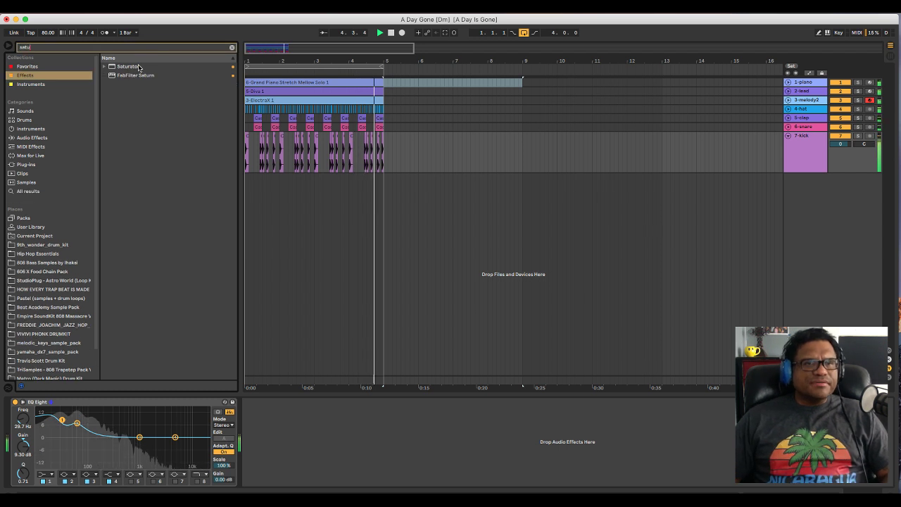
pyautogui.doubleClick(142, 67)
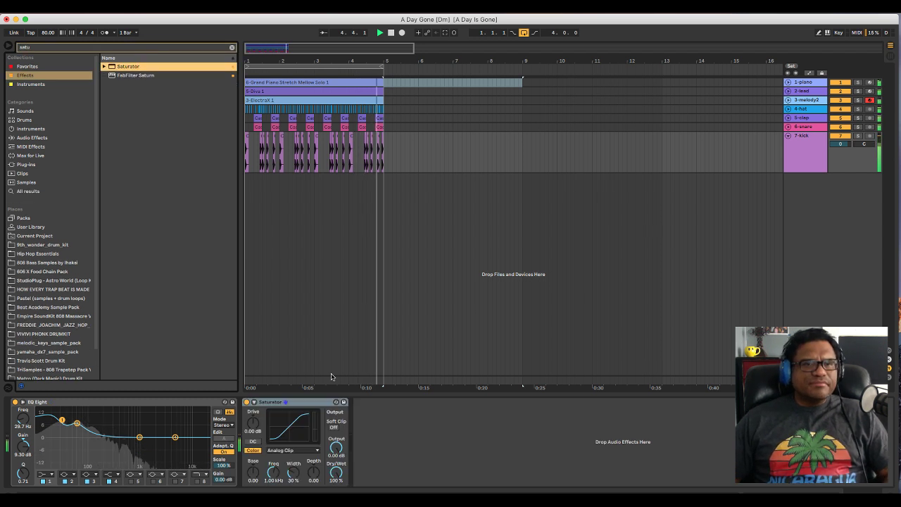
pyautogui.click(857, 135)
pyautogui.moveTo(275, 431); pyautogui.dragTo(275, 422)
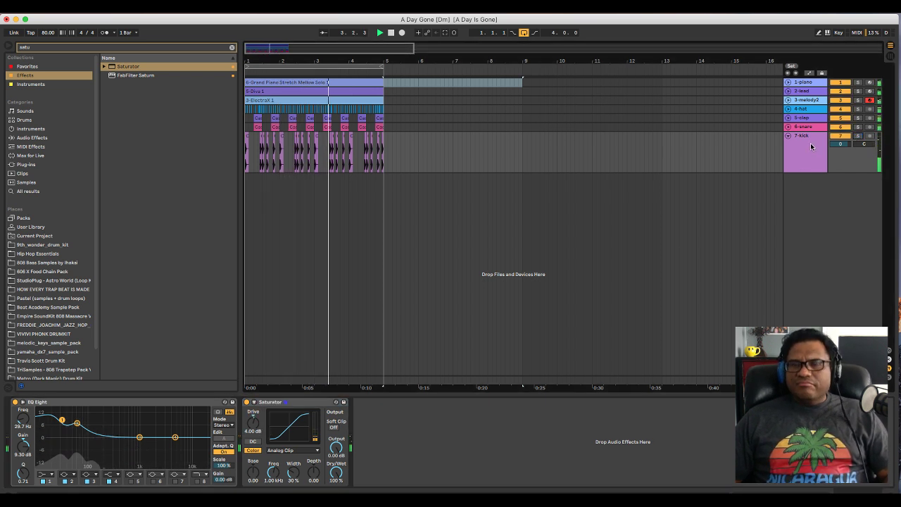
pyautogui.press('XF86AudioLowerVolume')
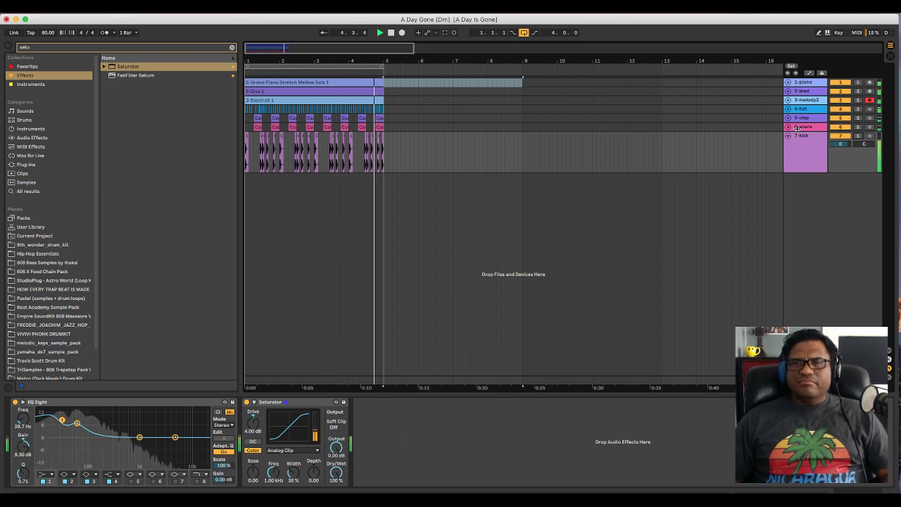
# Collapse the kick track, expand the piano, lead and melody2 tracks, and set the piano track's volume to -5.7.
pyautogui.click(788, 127)
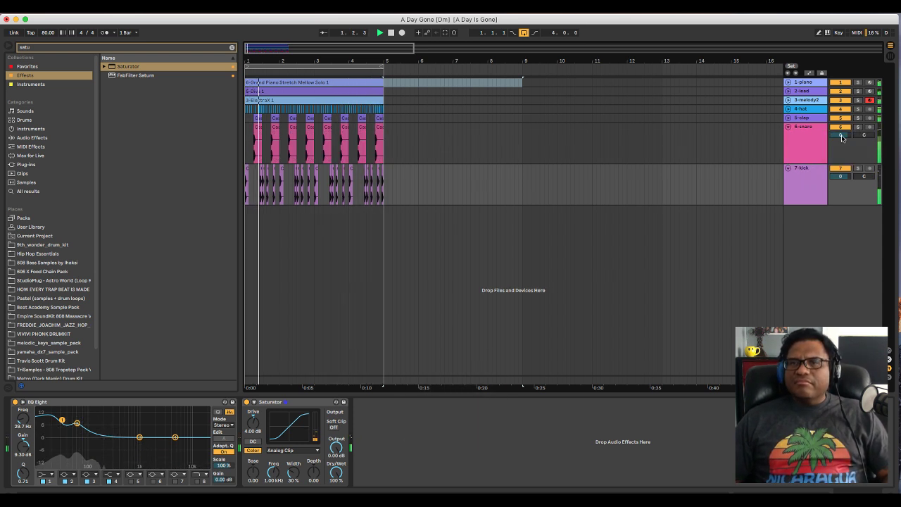
pyautogui.click(788, 127)
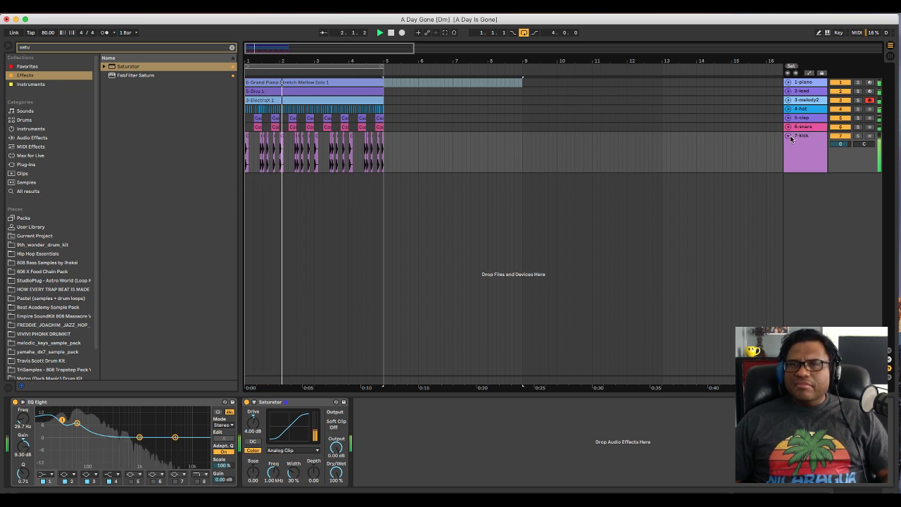
pyautogui.click(788, 136)
pyautogui.click(787, 83)
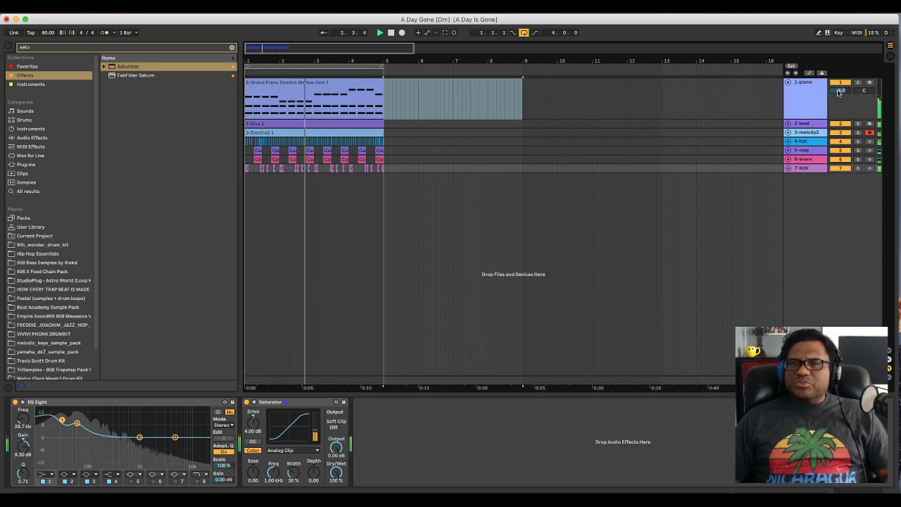
pyautogui.click(787, 124)
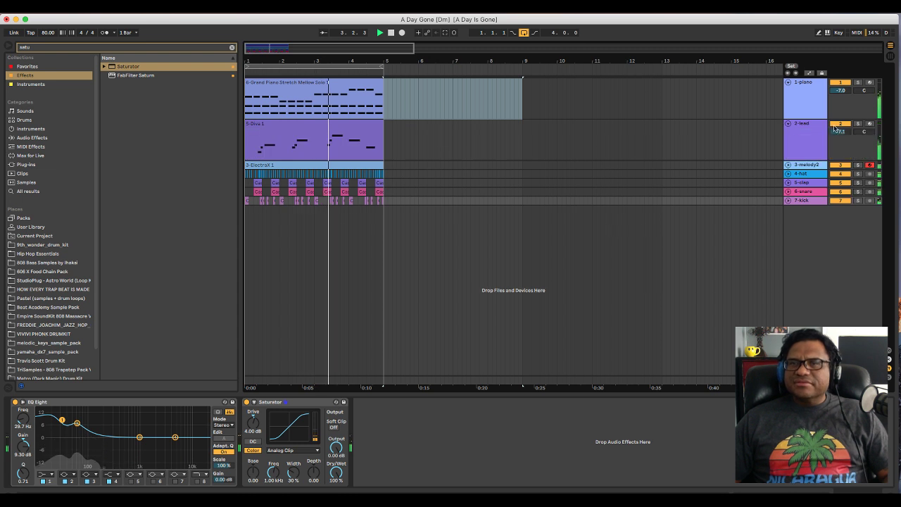
pyautogui.click(808, 167)
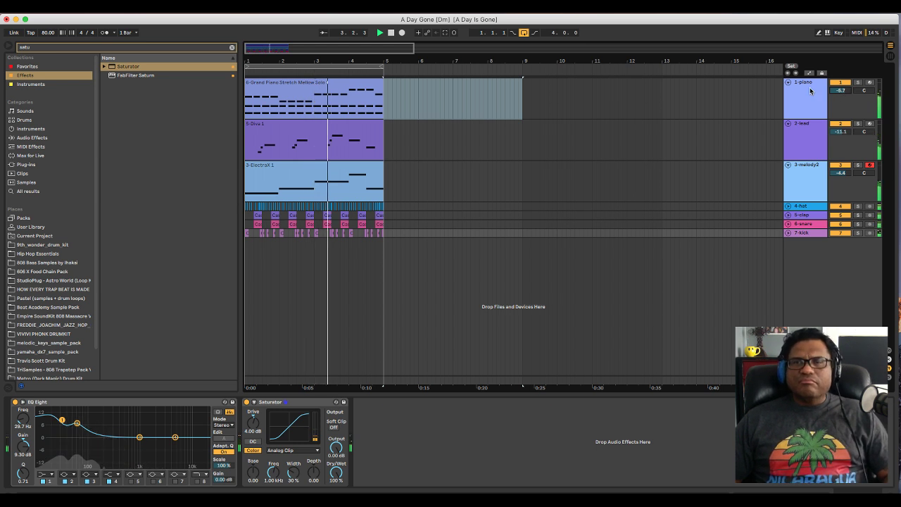
# Open the 2-lead clip and try its notes in different octaves, leaving them an octave lower at D2-A2.
pyautogui.click(802, 141)
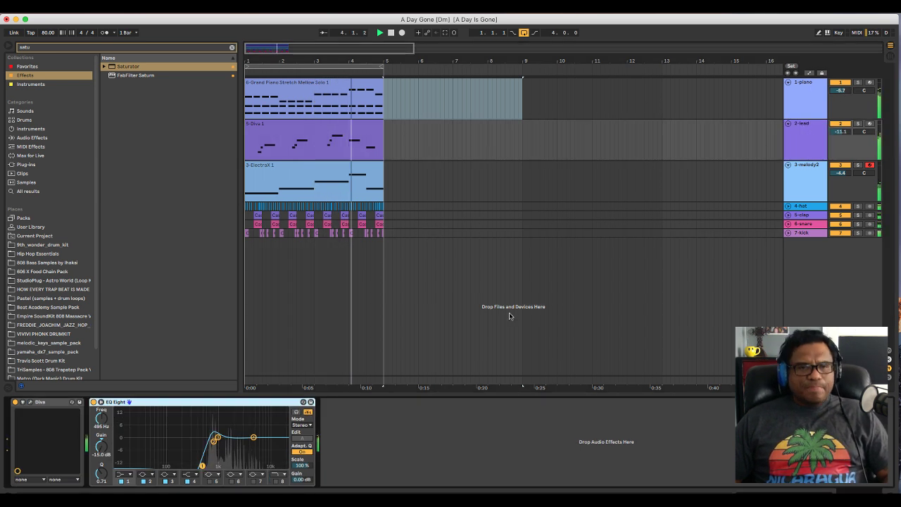
pyautogui.click(798, 95)
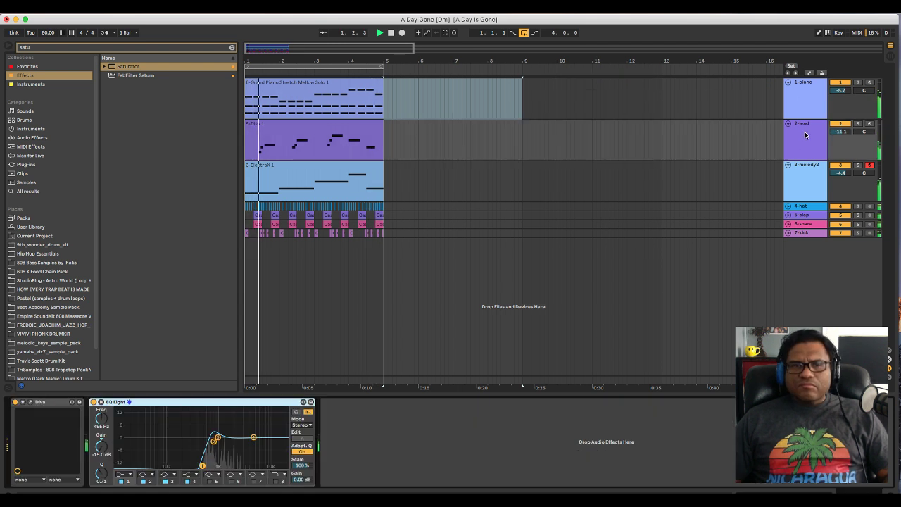
pyautogui.click(442, 157)
pyautogui.doubleClick(352, 144)
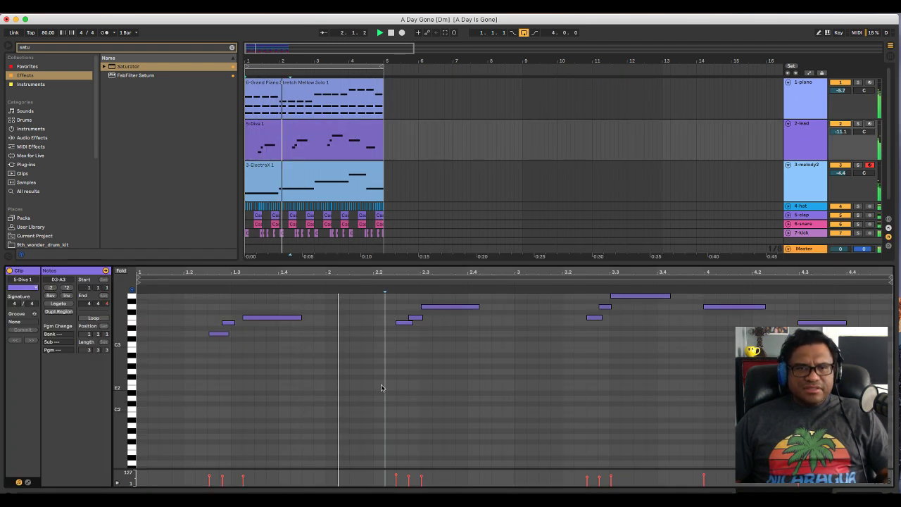
pyautogui.hotkey('shift', 'Up')
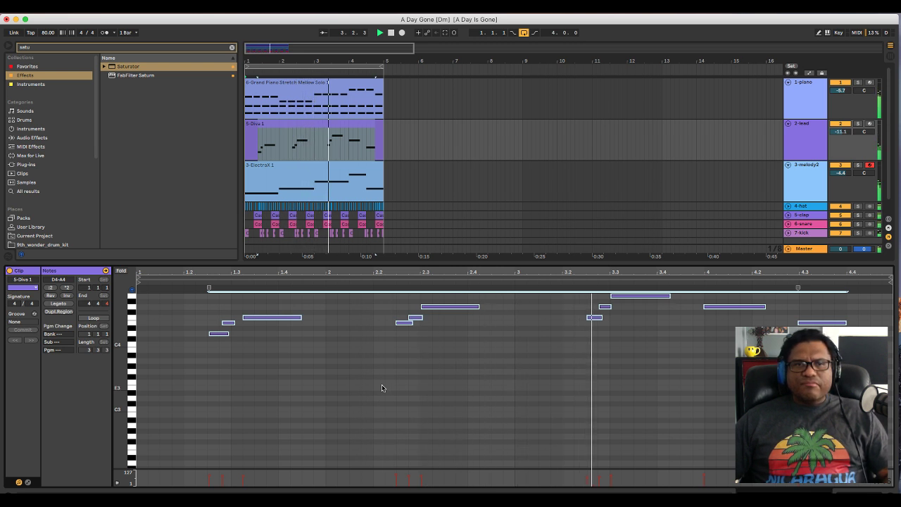
pyautogui.hotkey('shift', 'Down')
pyautogui.hotkey('shift', 'Down')
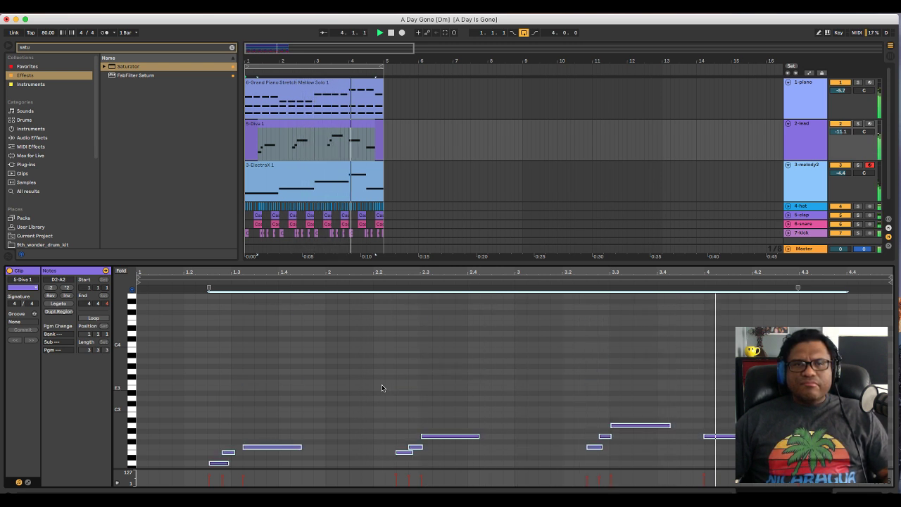
pyautogui.hotkey('shift', 'Up')
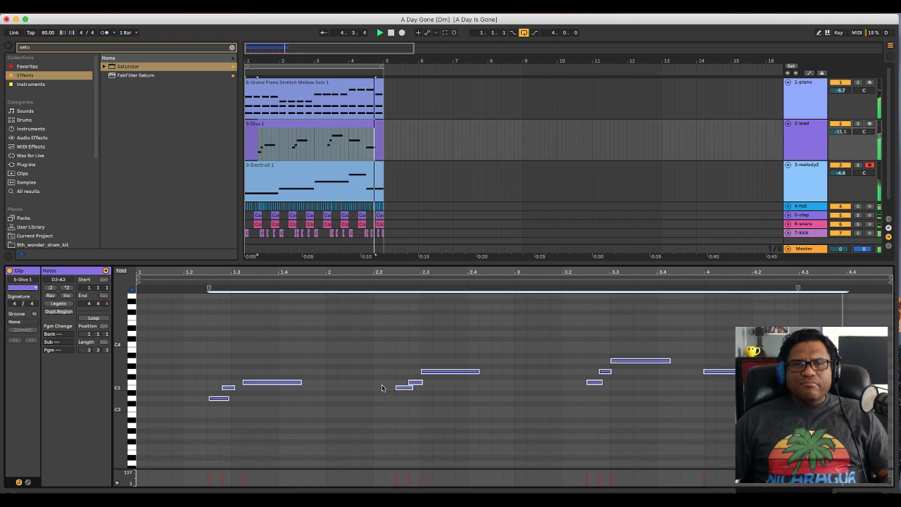
pyautogui.hotkey('shift', 'Down')
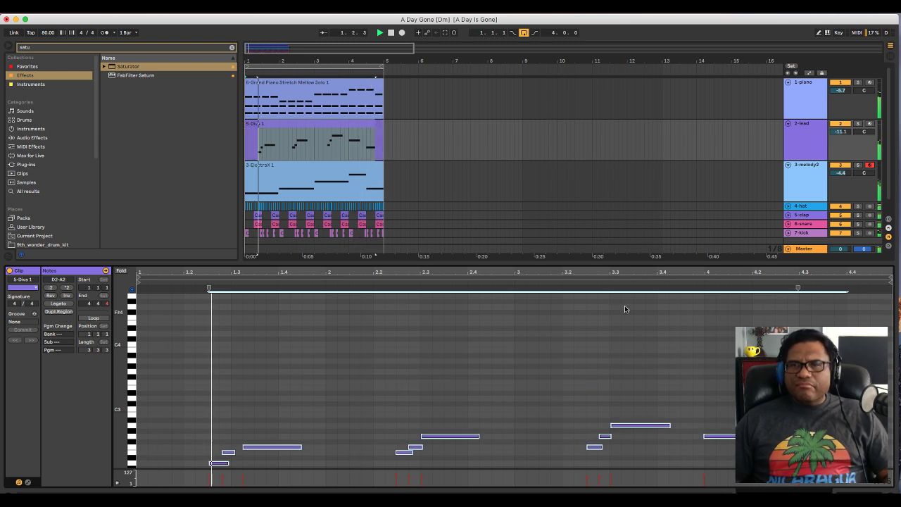
# With 3-melody2 soloed, transpose its clip's notes up an octave to D4-A#4, unsolo it and collapse all tracks.
pyautogui.click(790, 173)
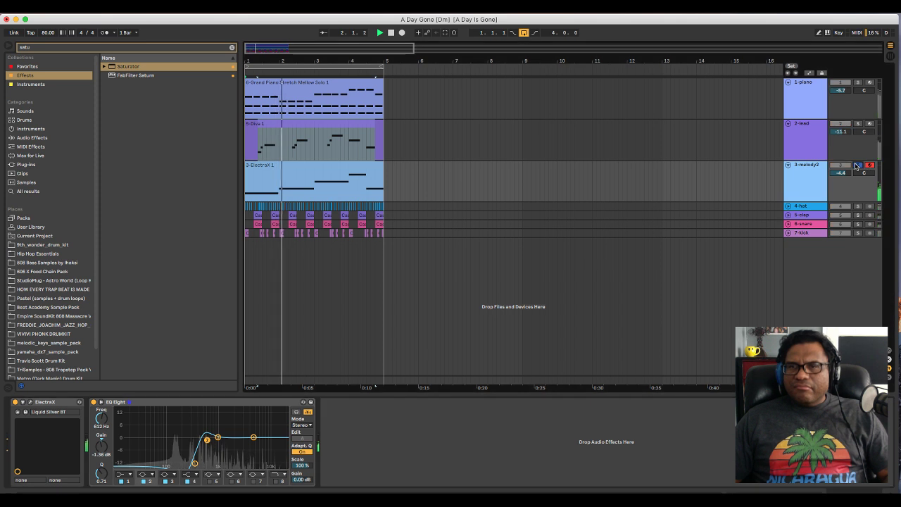
pyautogui.click(293, 185)
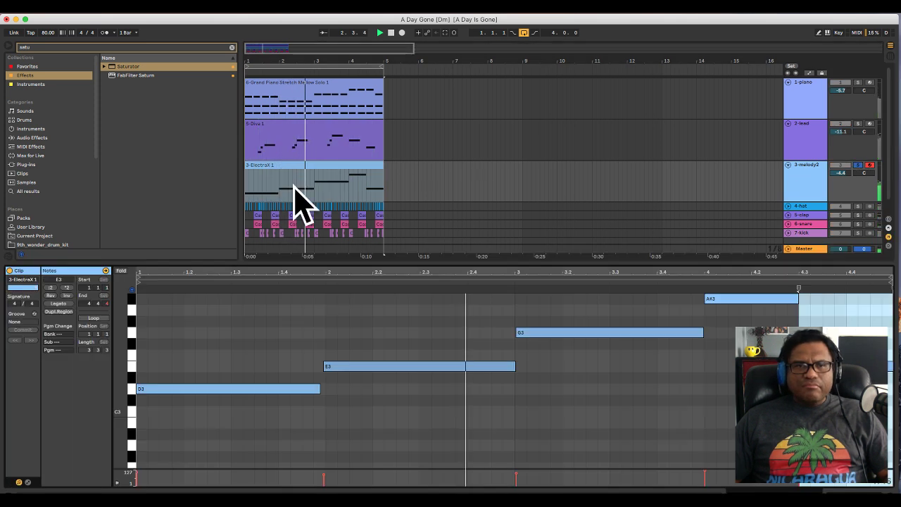
pyautogui.hotkey('shift', 'Up')
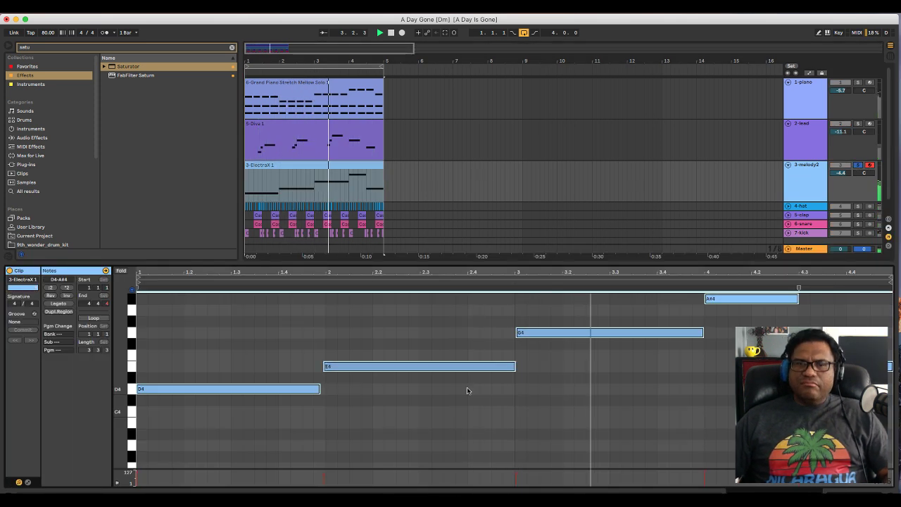
pyautogui.click(859, 165)
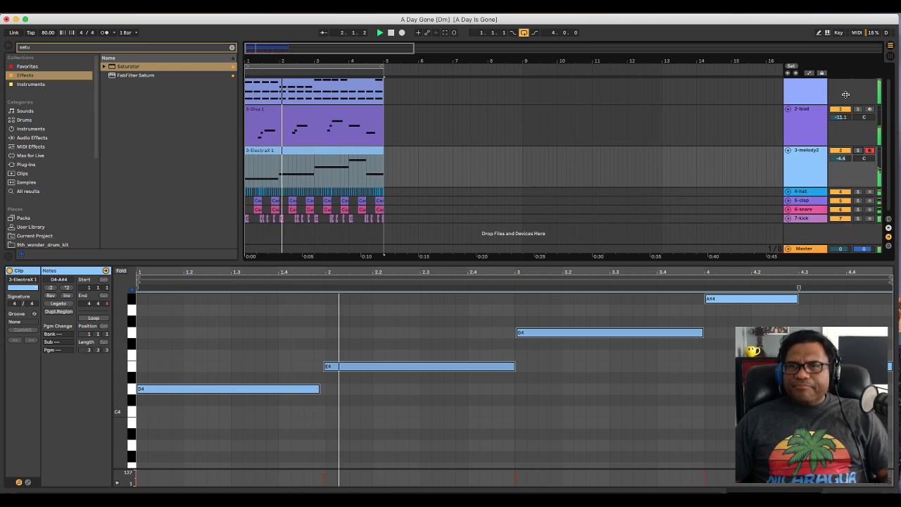
pyautogui.keyDown('alt'); pyautogui.click(787, 83); pyautogui.keyUp('alt')
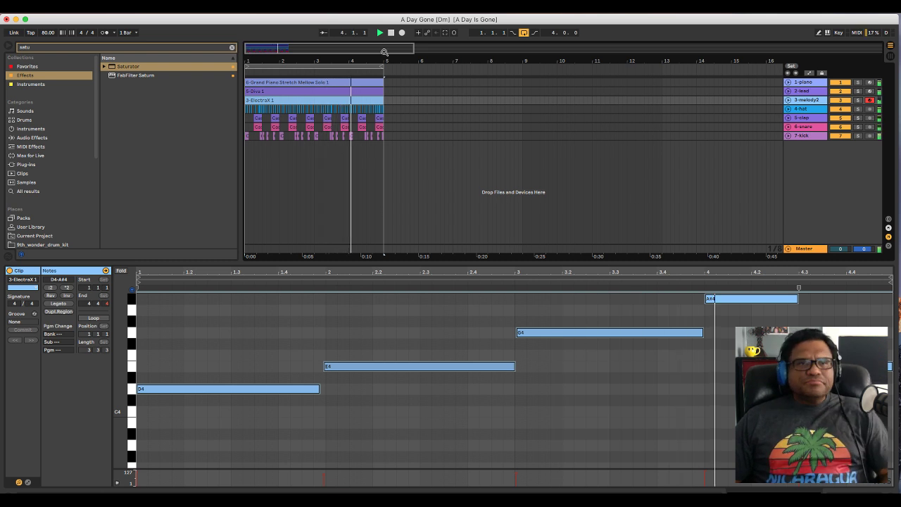
# Clear the library search and expand the CashMoneyAp 808s folder in the CASHMONEYAP - DRUM KITS place.
pyautogui.click(231, 47)
pyautogui.scroll(-5, 56, 200)
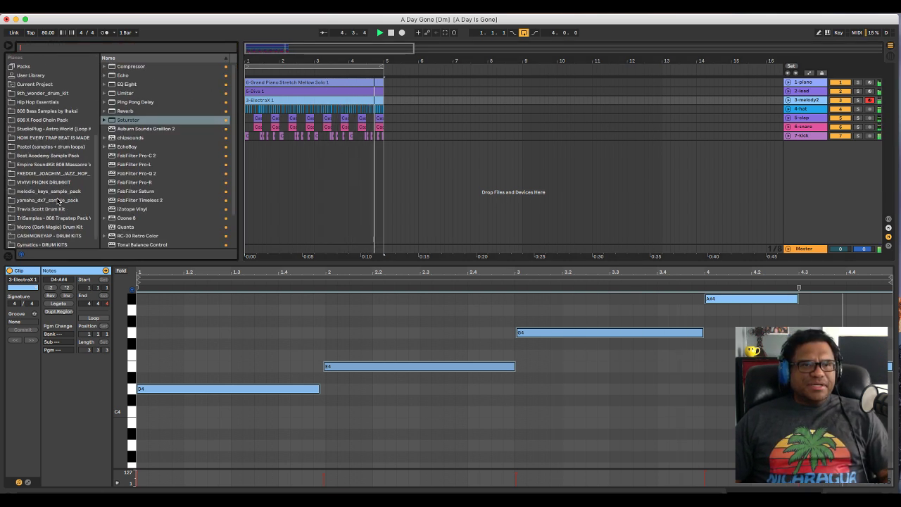
pyautogui.click(49, 225)
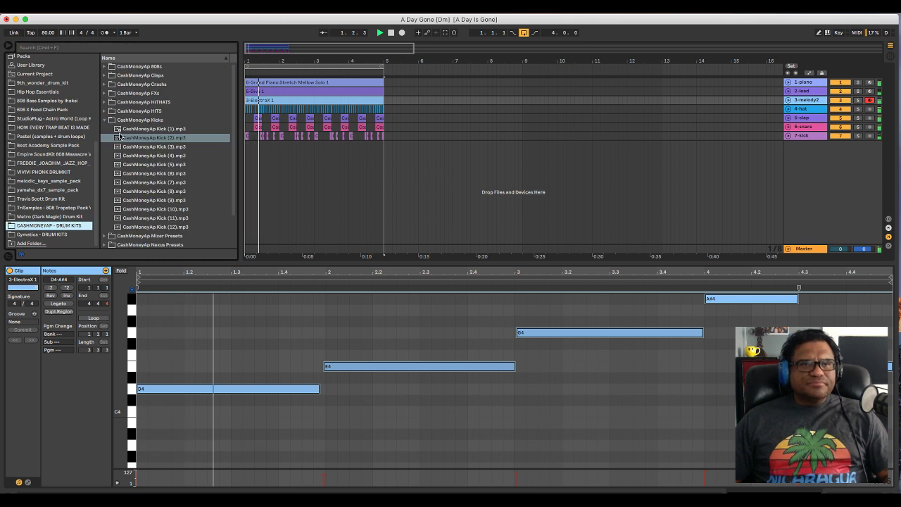
pyautogui.click(105, 67)
# Stop playback and audition the CashMoneyAp 808 samples, from 808 (1) through 808 (12) and Sub (1).
pyautogui.click(140, 76)
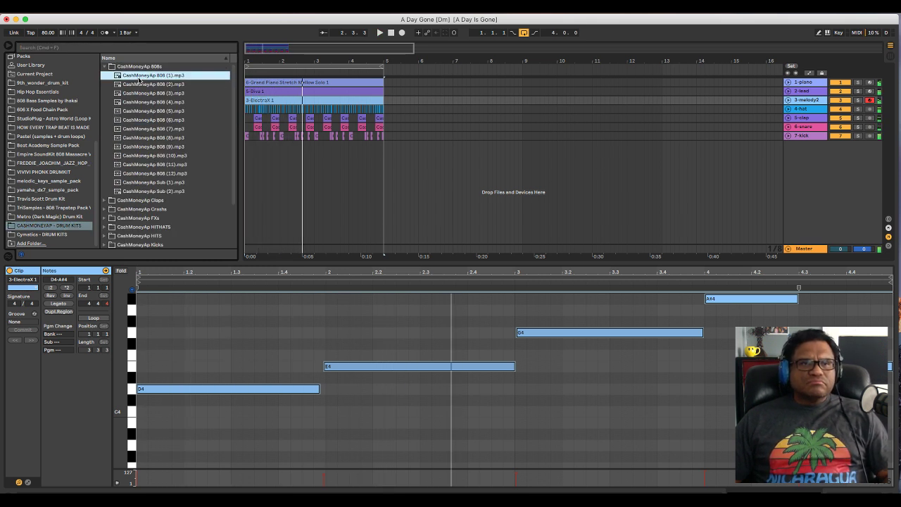
pyautogui.click(156, 85)
pyautogui.click(161, 94)
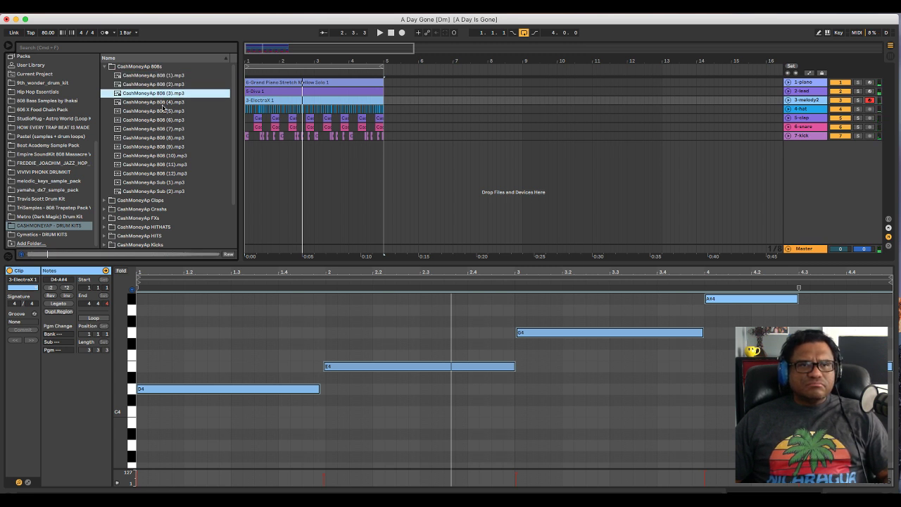
pyautogui.click(162, 104)
pyautogui.click(164, 111)
pyautogui.click(166, 129)
pyautogui.click(166, 75)
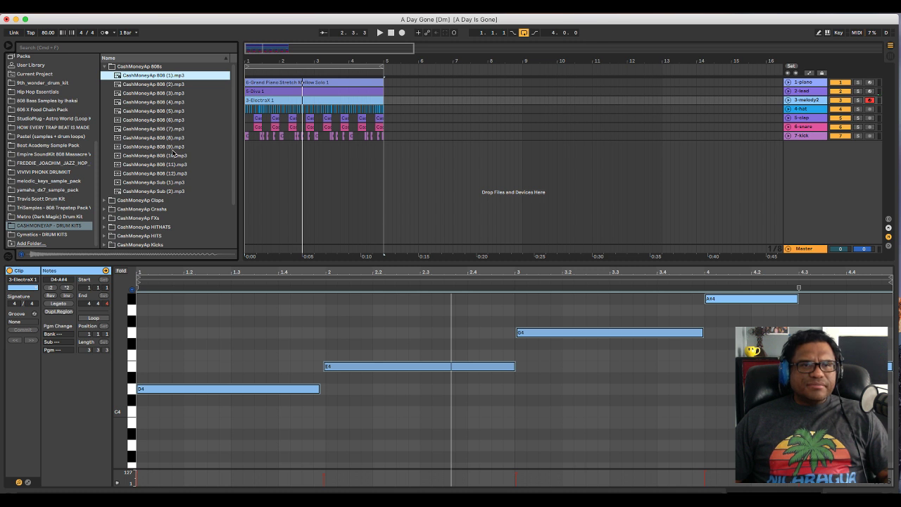
pyautogui.click(173, 155)
pyautogui.click(169, 164)
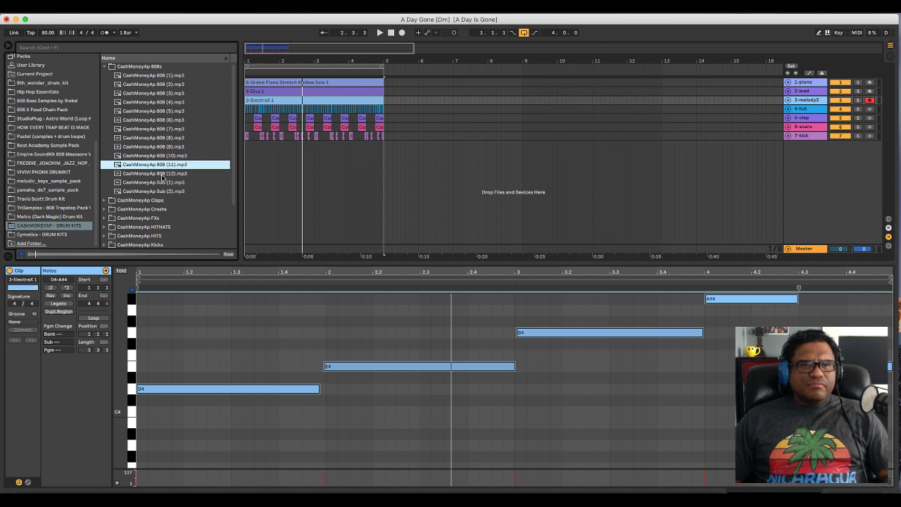
pyautogui.click(162, 174)
pyautogui.click(161, 184)
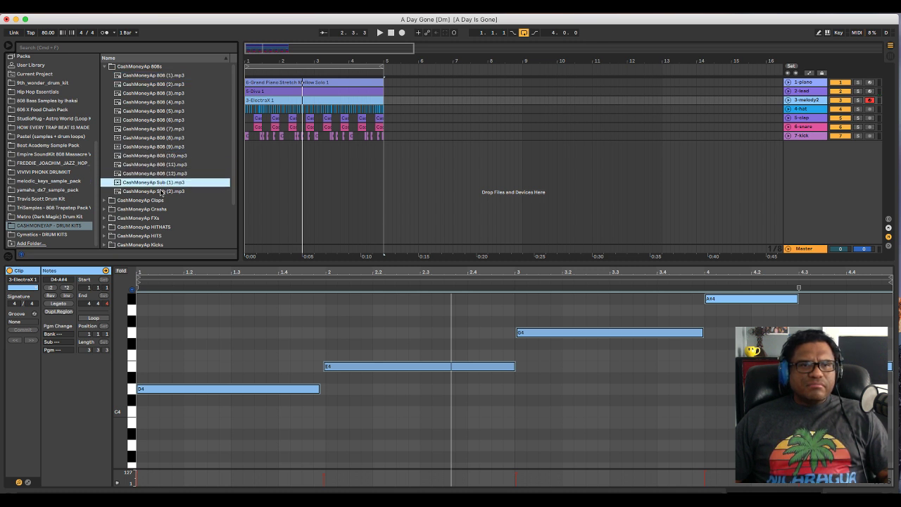
# Listen again to CashMoneyAp 808 (1) through (7) and compare 808 (1) with 808 (2).
pyautogui.click(155, 84)
pyautogui.click(155, 76)
pyautogui.click(156, 85)
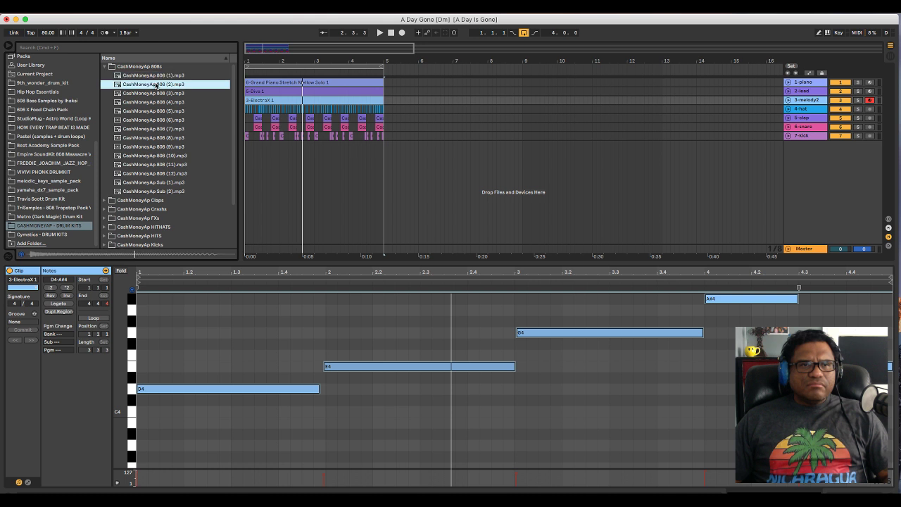
pyautogui.click(150, 77)
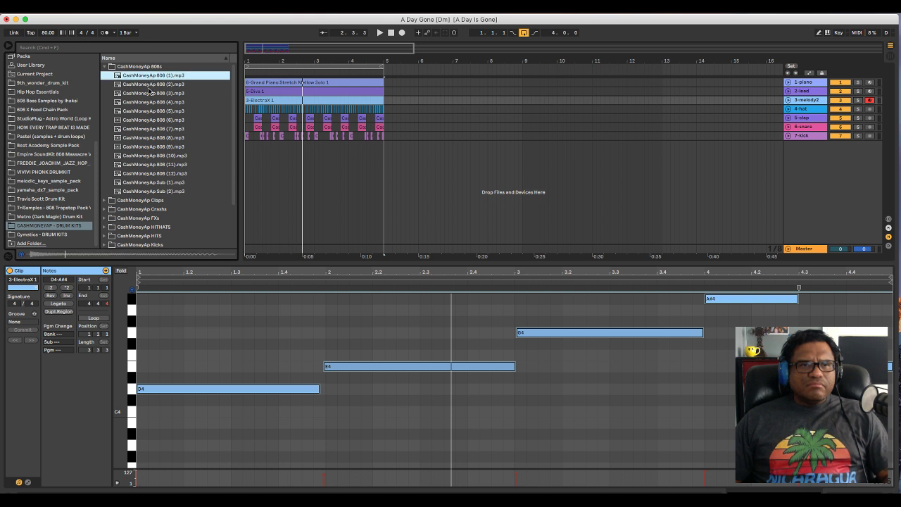
pyautogui.click(152, 94)
pyautogui.click(155, 102)
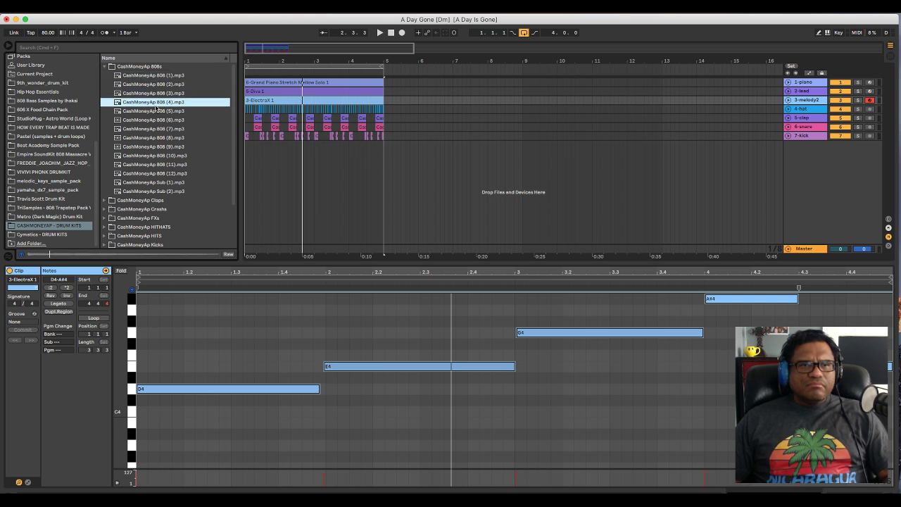
pyautogui.click(160, 112)
pyautogui.click(158, 121)
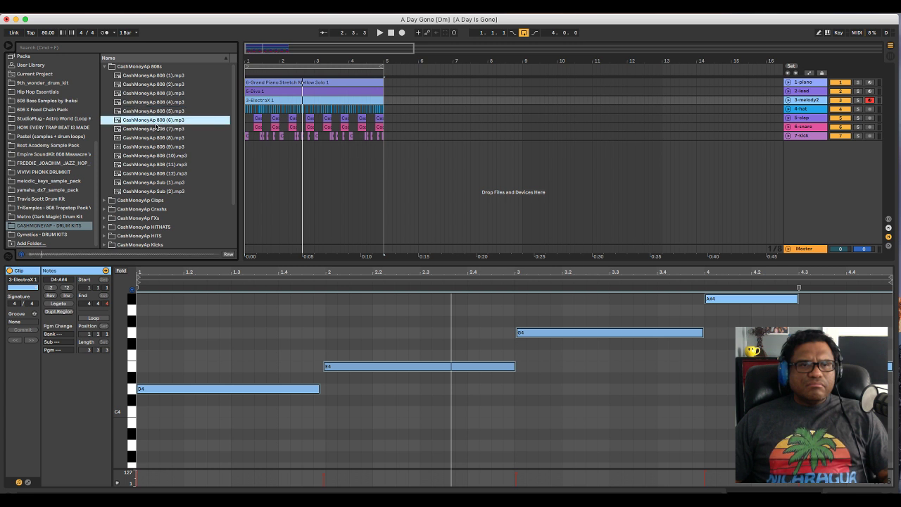
pyautogui.click(150, 129)
pyautogui.click(153, 69)
pyautogui.click(155, 76)
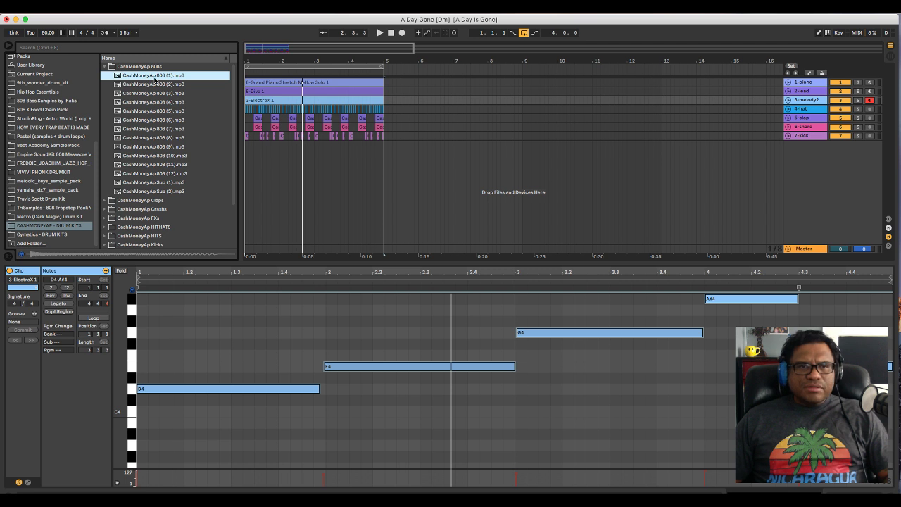
pyautogui.click(155, 84)
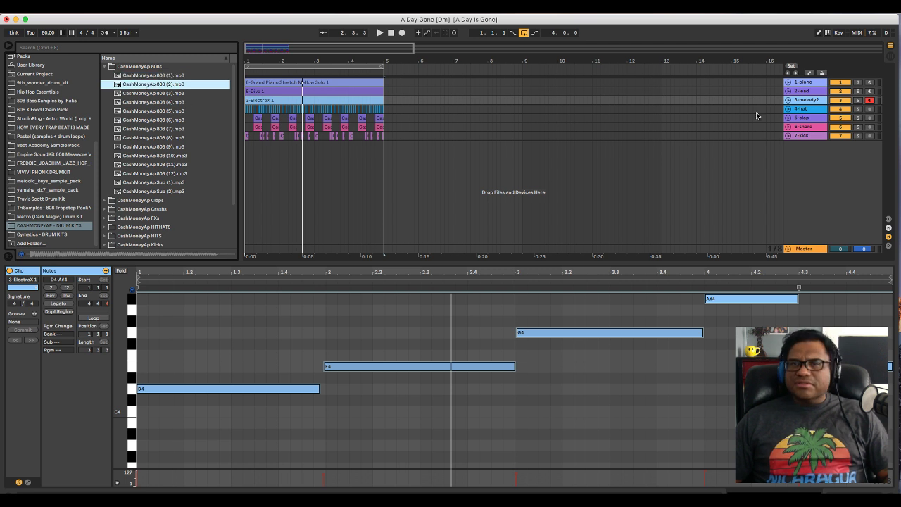
# Insert a MIDI track below 7-kick, load CashMoneyAp 808 (2).mp3 onto it, zoom in on its sample start and try it against the beat.
pyautogui.rightClick(814, 154)
pyautogui.click(832, 164)
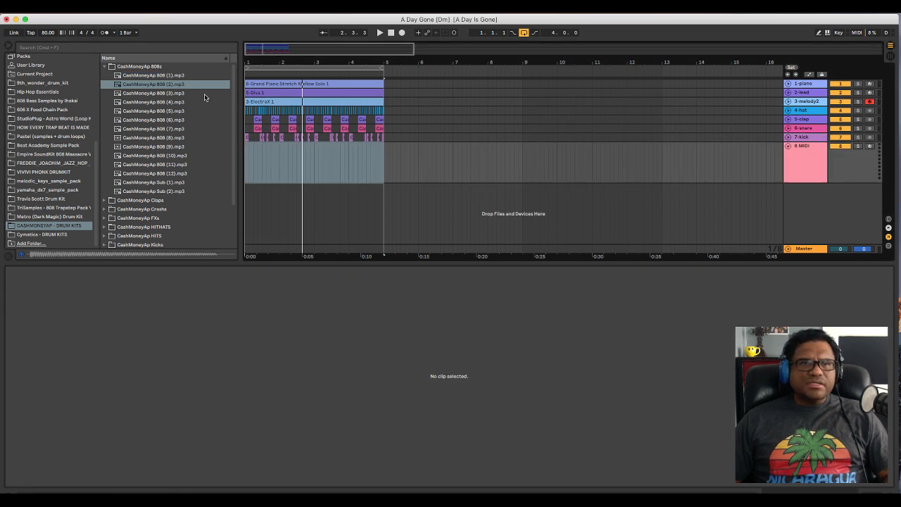
pyautogui.doubleClick(168, 85)
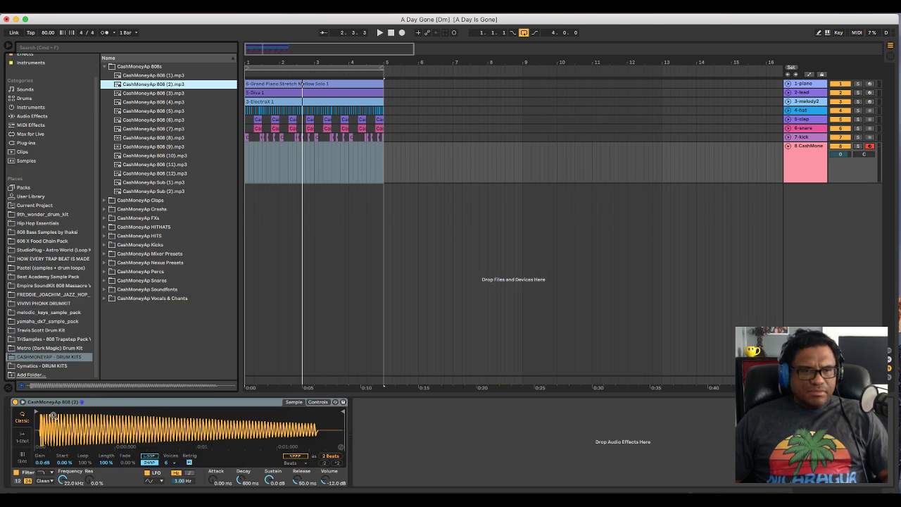
pyautogui.scroll(5, 53, 415)
pyautogui.press('space')
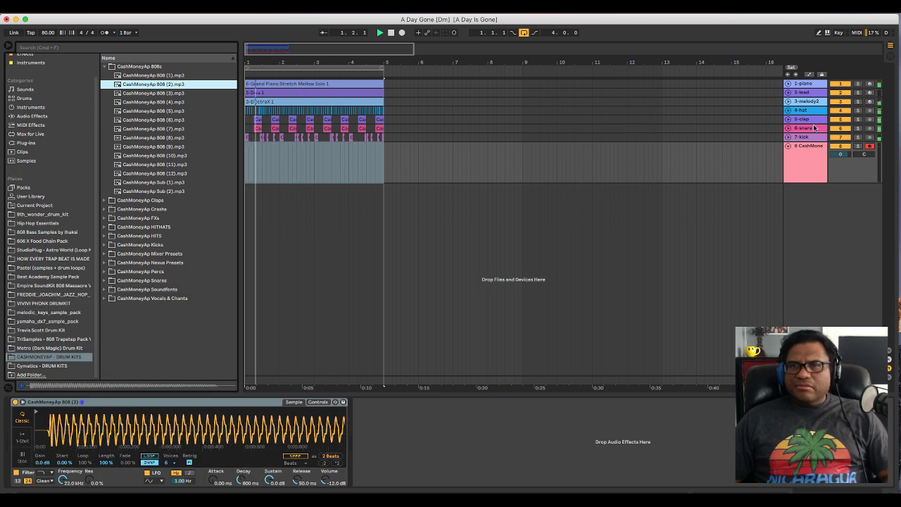
pyautogui.press('space')
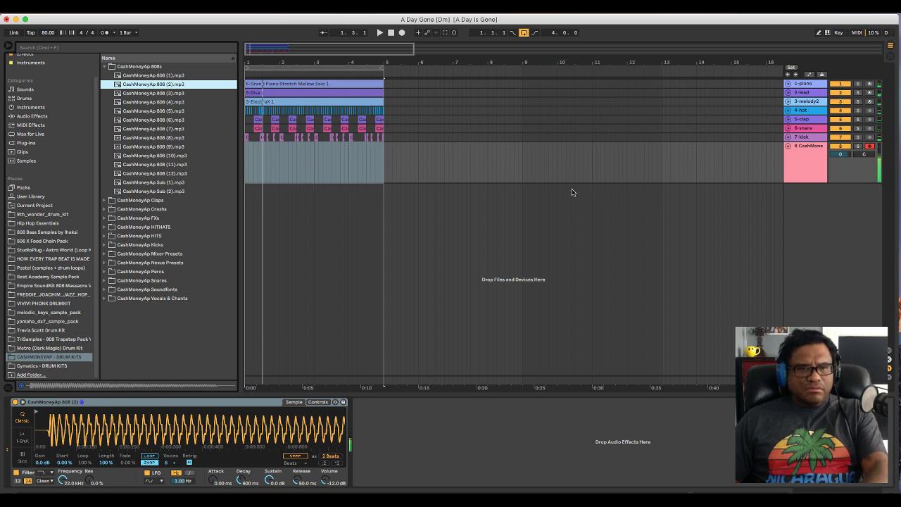
pyautogui.click(38, 412)
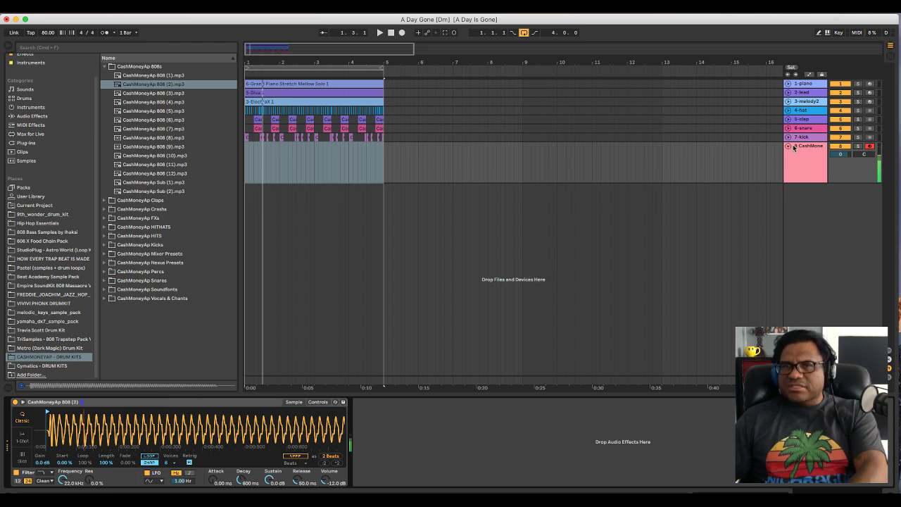
# Arm 1-piano and the 808 track in turn to compare their pitches by ear, leaving the 808 track armed.
pyautogui.click(871, 84)
pyautogui.click(871, 84)
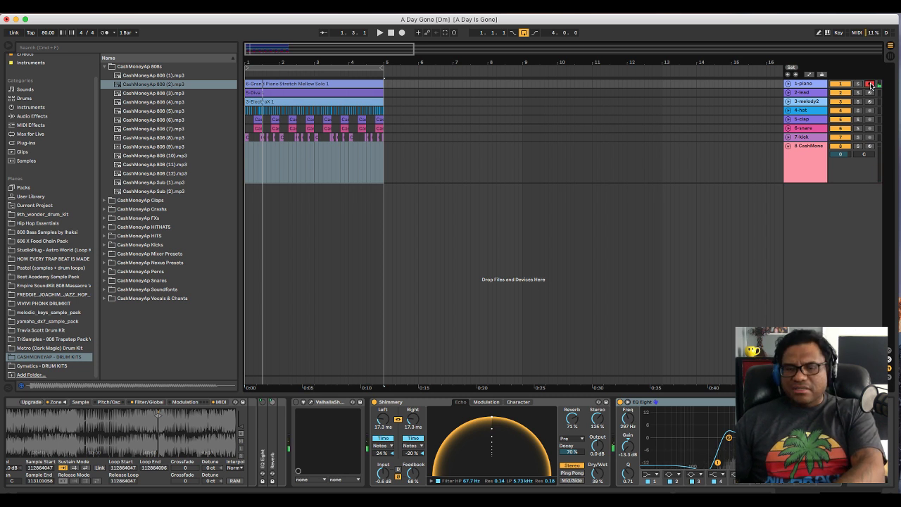
pyautogui.click(871, 146)
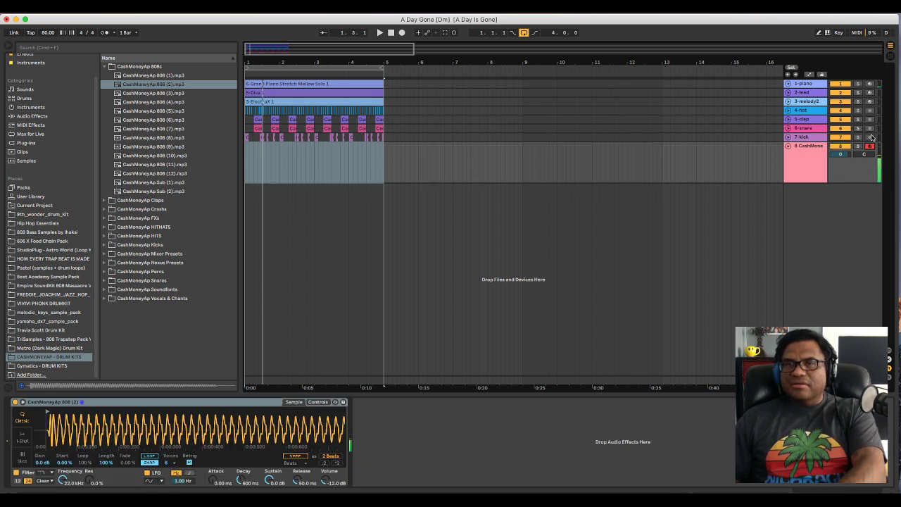
pyautogui.click(871, 84)
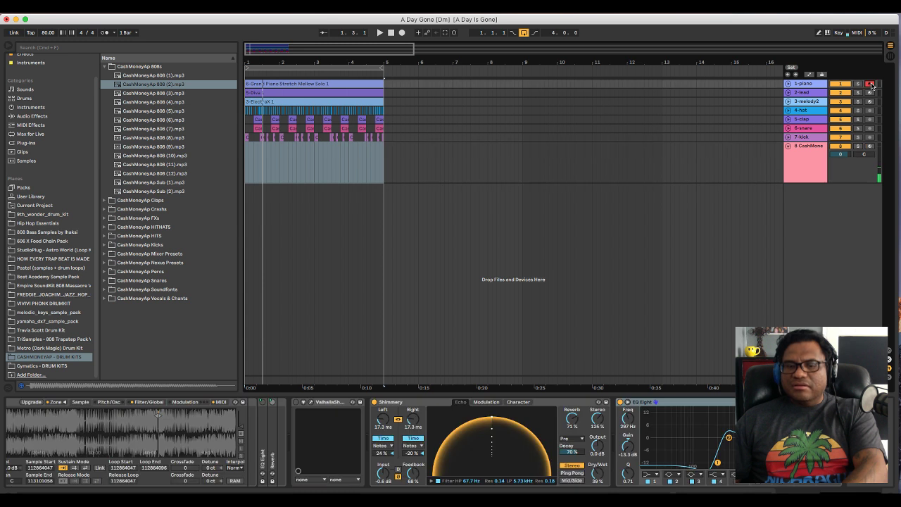
pyautogui.click(870, 146)
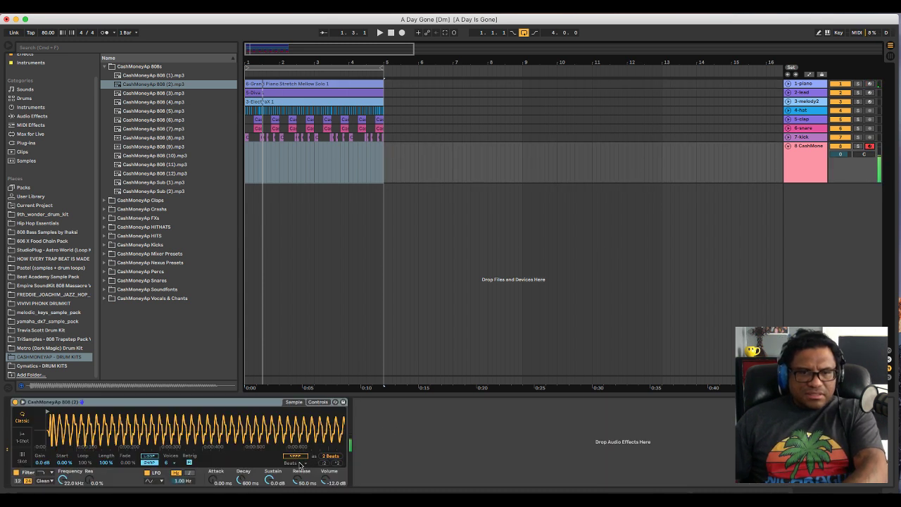
# Tune the 808 sample to the looping beat with Transpose at +3 st and Detune at +38 ct.
pyautogui.click(318, 402)
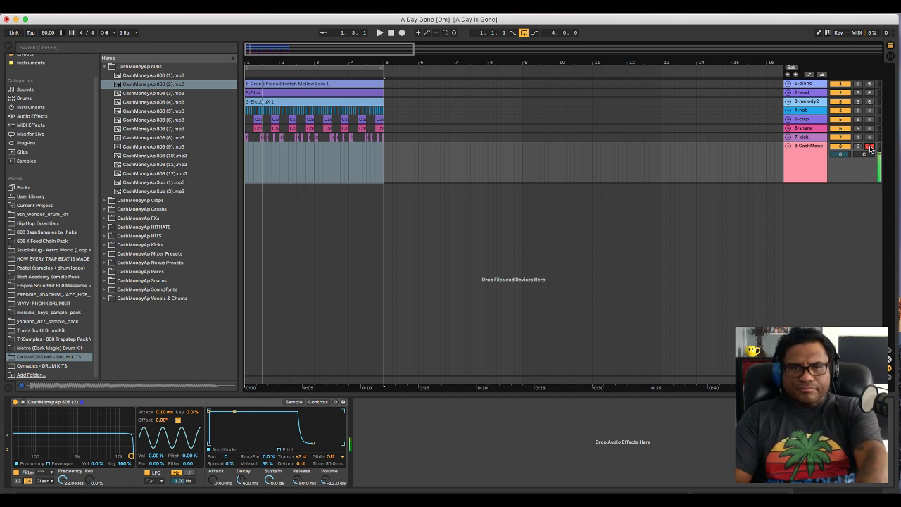
pyautogui.press('space')
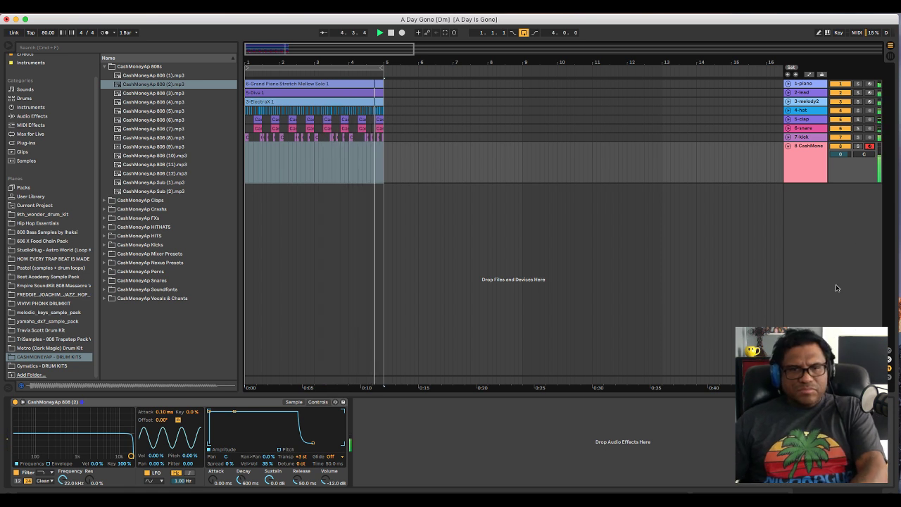
pyautogui.moveTo(302, 464)
pyautogui.mouseDown()
pyautogui.moveTo(301, 450)
pyautogui.moveTo(307, 462)
pyautogui.moveTo(299, 464)
pyautogui.moveTo(310, 454)
pyautogui.mouseUp()
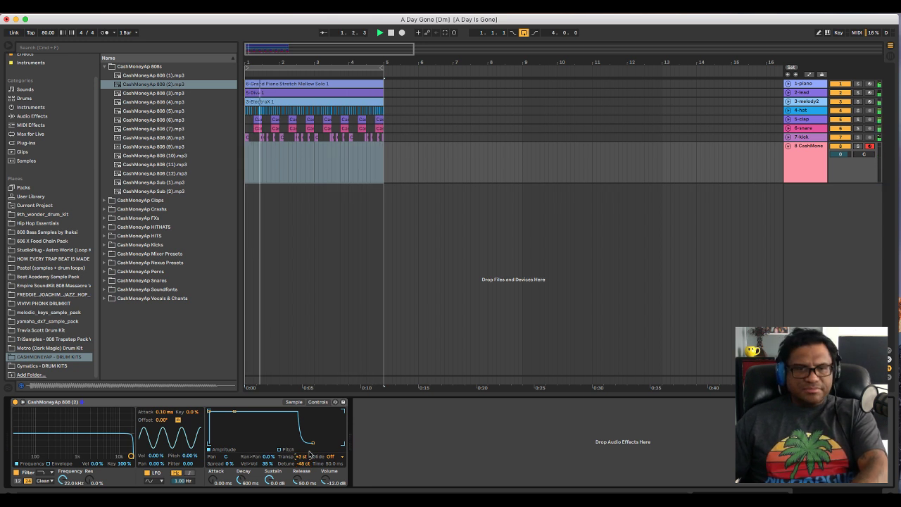
pyautogui.moveTo(310, 454); pyautogui.dragTo(306, 465)
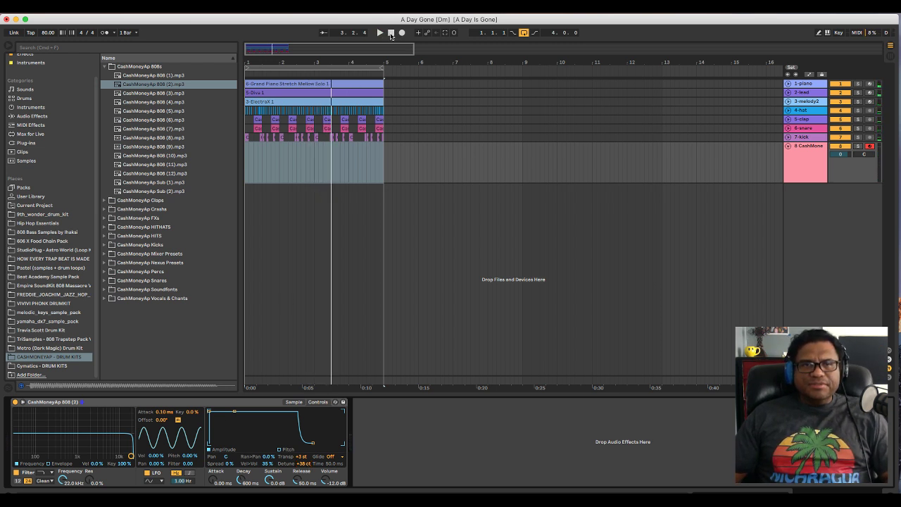
# Record a four-bar bass part of D3, A2 and E3 notes on the 808 track and open its clip.
pyautogui.click(391, 34)
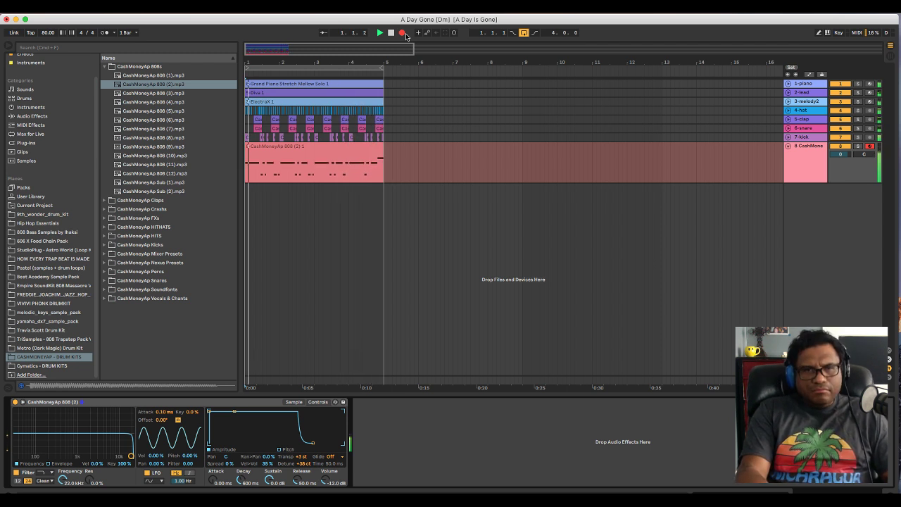
pyautogui.click(403, 33)
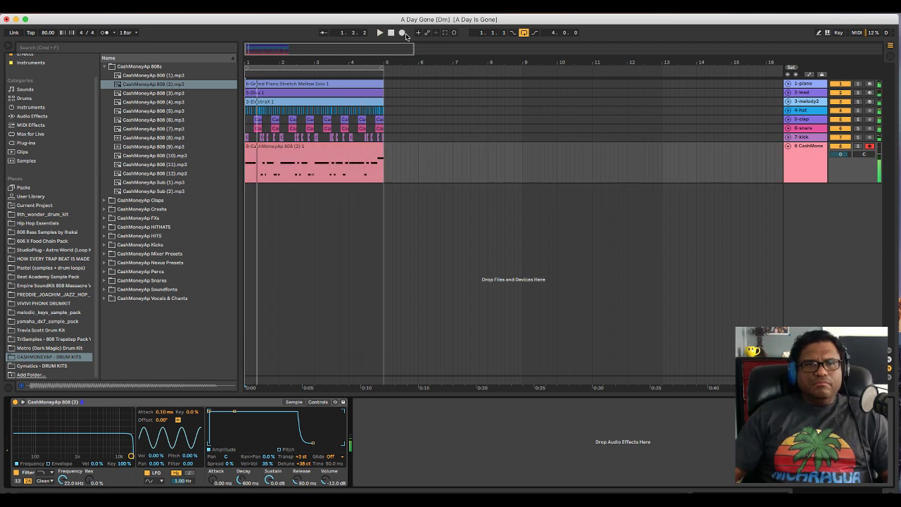
pyautogui.doubleClick(268, 149)
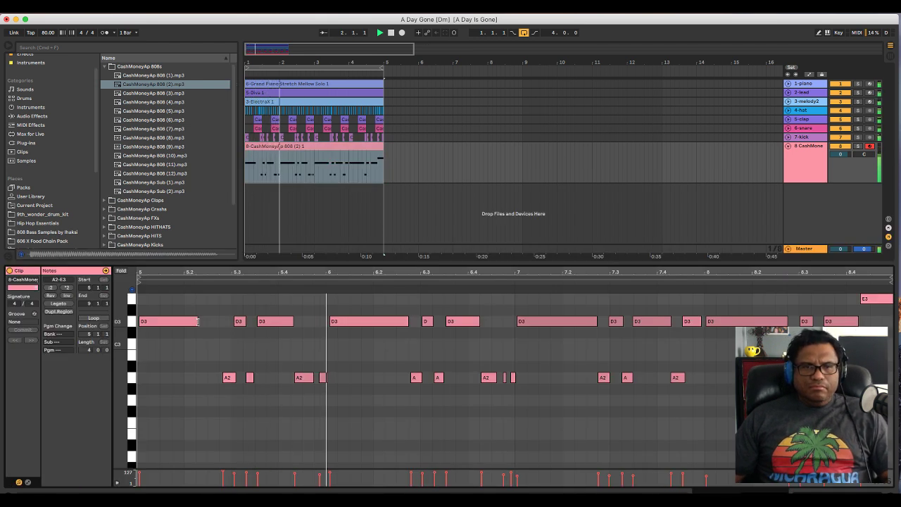
# Shorten the long D3 notes at the start of bars 5, 6, 7 and 8 in the 808 clip, checking them in playback.
pyautogui.moveTo(408, 321); pyautogui.dragTo(373, 321)
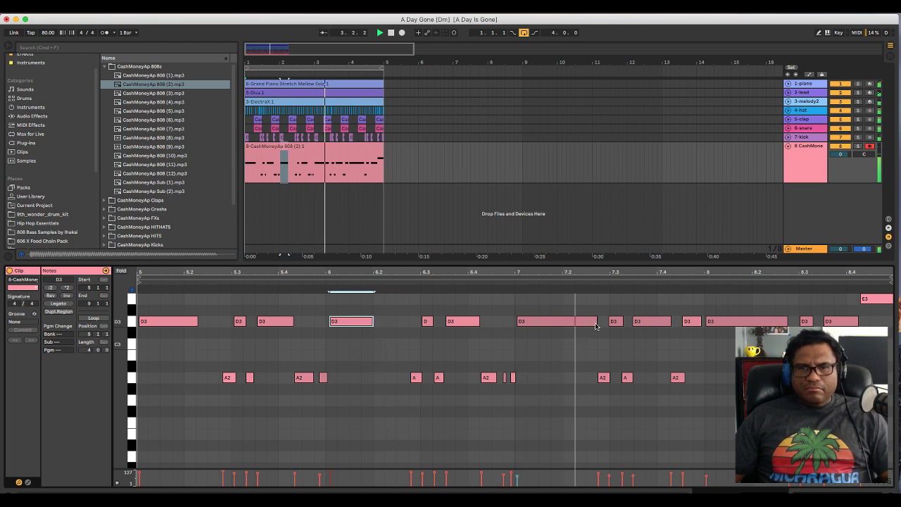
pyautogui.press('space')
pyautogui.moveTo(595, 321); pyautogui.dragTo(568, 323)
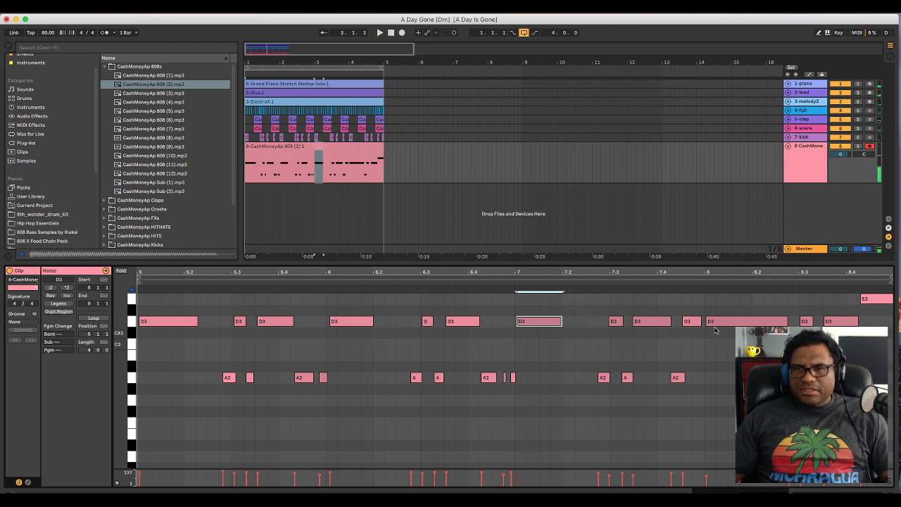
pyautogui.moveTo(786, 321); pyautogui.dragTo(752, 321)
pyautogui.press('space')
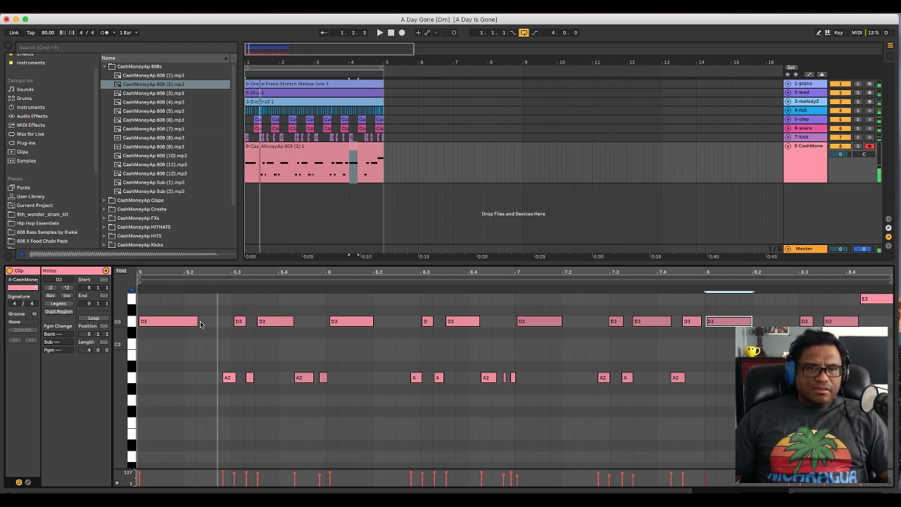
pyautogui.moveTo(196, 321); pyautogui.dragTo(185, 321)
pyautogui.press('space')
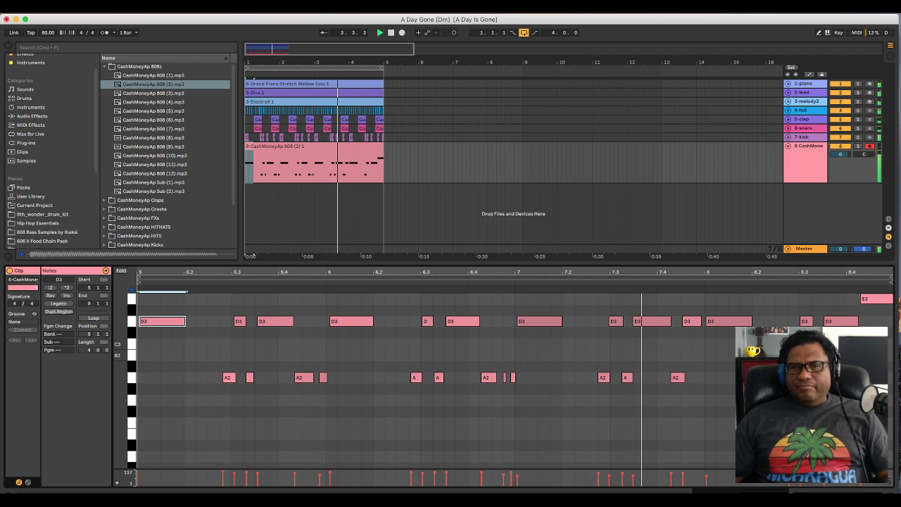
# Raise the D3 note at the start of bar 8 to F3 and the short D3 at 8.3 to E3.
pyautogui.press('space')
pyautogui.moveTo(736, 321)
pyautogui.mouseDown()
pyautogui.moveTo(734, 311)
pyautogui.moveTo(728, 324)
pyautogui.mouseUp()
pyautogui.press('space')
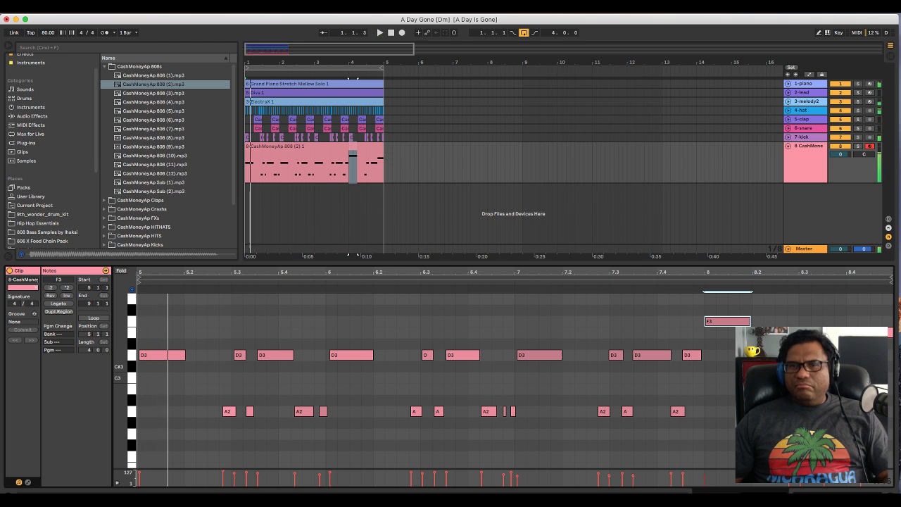
pyautogui.click(793, 344)
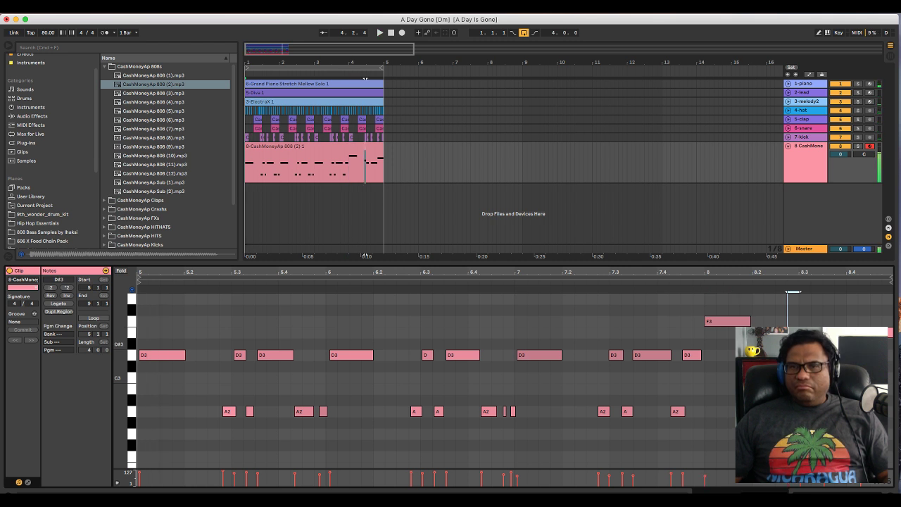
pyautogui.press('space')
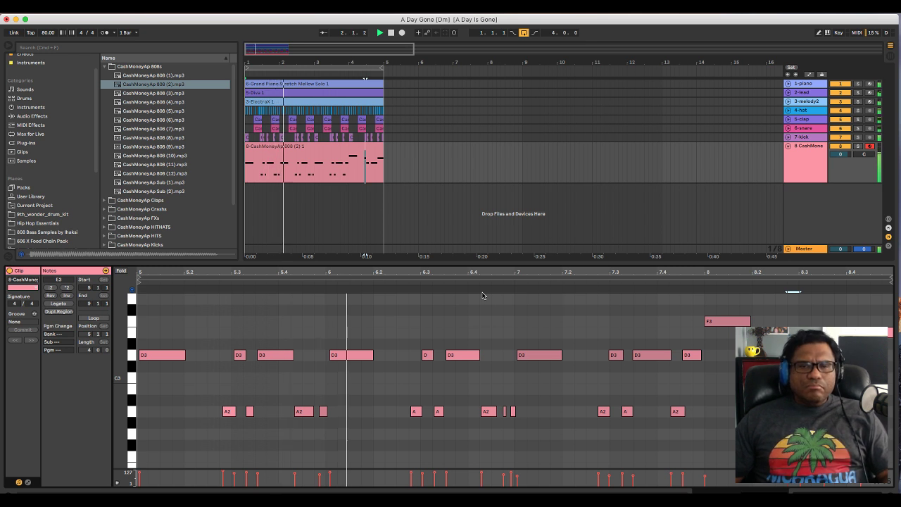
# Move the D3 at bar 6 slightly earlier and raise the longer D3 after 8.3 to E3.
pyautogui.moveTo(347, 356); pyautogui.dragTo(343, 357)
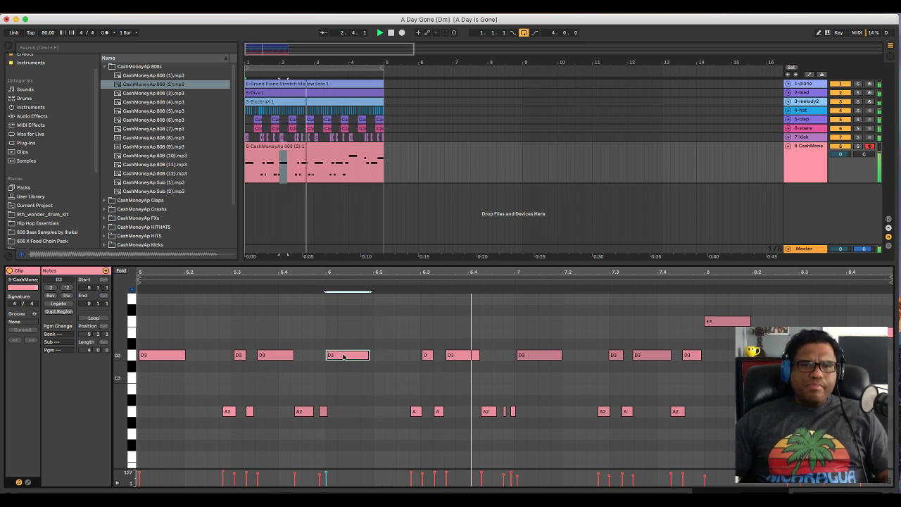
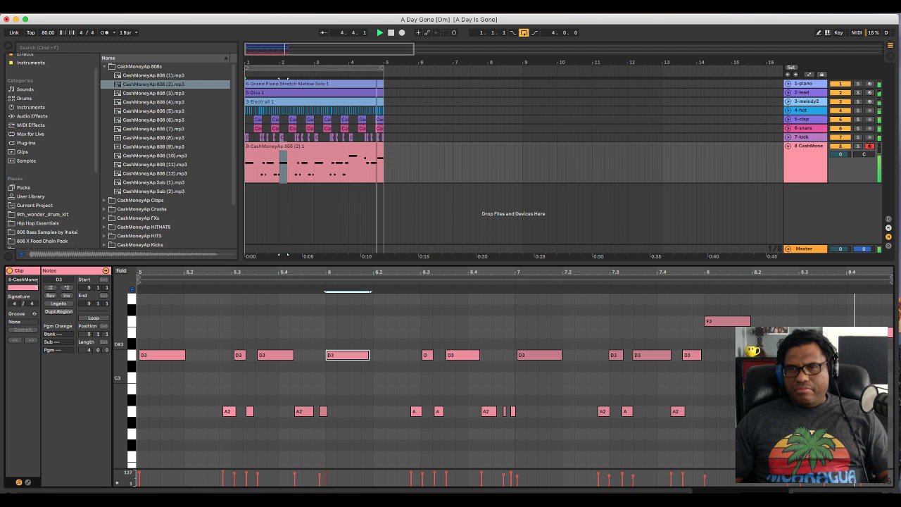
pyautogui.click(823, 352)
pyautogui.press('space')
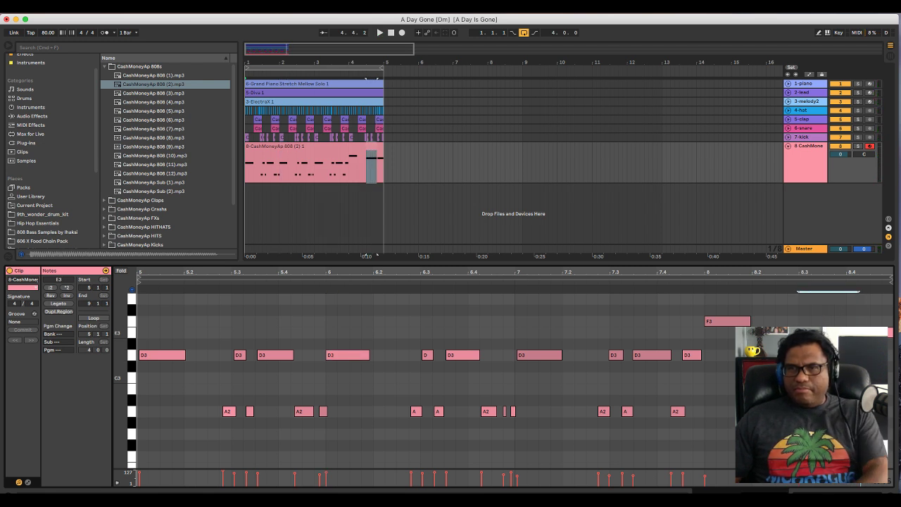
pyautogui.press('Right')
pyautogui.press('space')
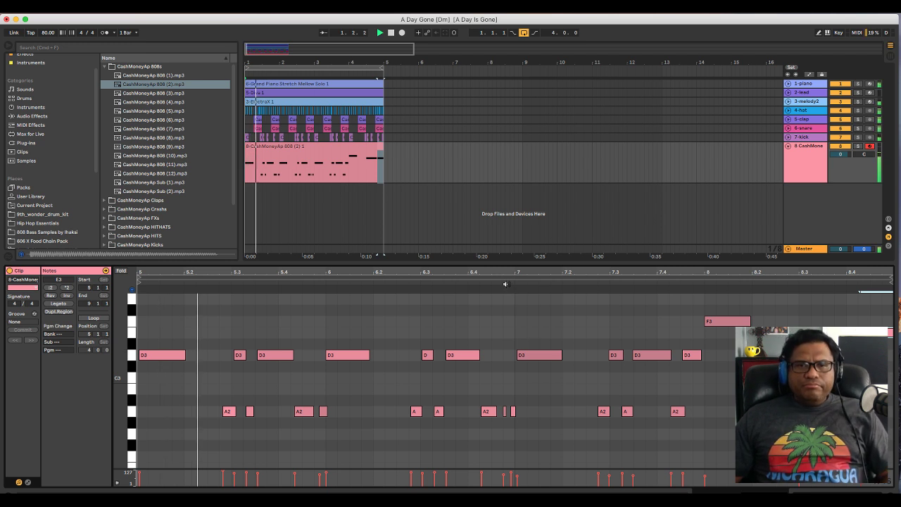
# Raise the last D3 note before bar 8 to E3 and play back that passage.
pyautogui.press('space')
pyautogui.click(665, 355)
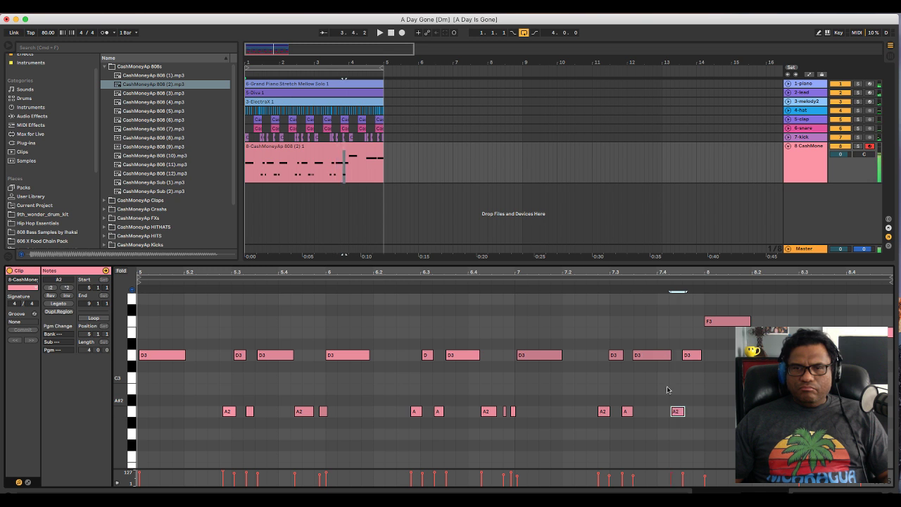
pyautogui.moveTo(693, 355); pyautogui.dragTo(695, 347)
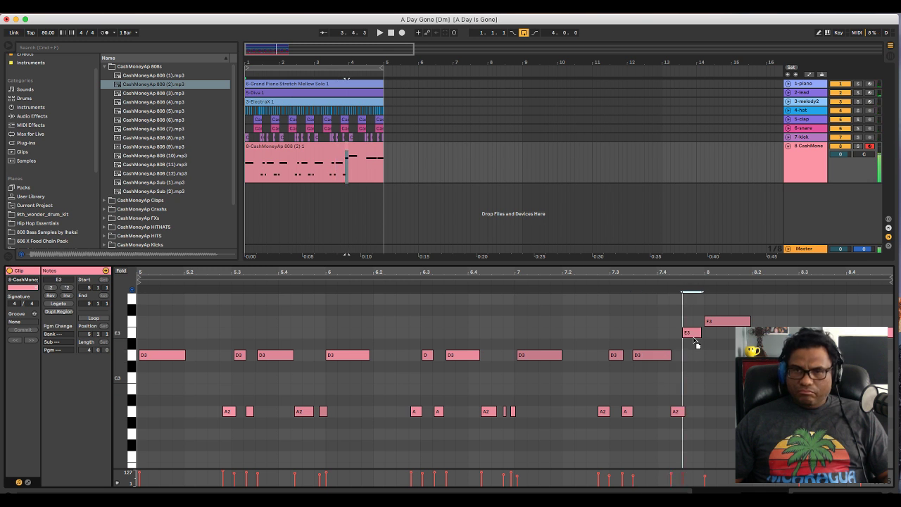
pyautogui.click(510, 280)
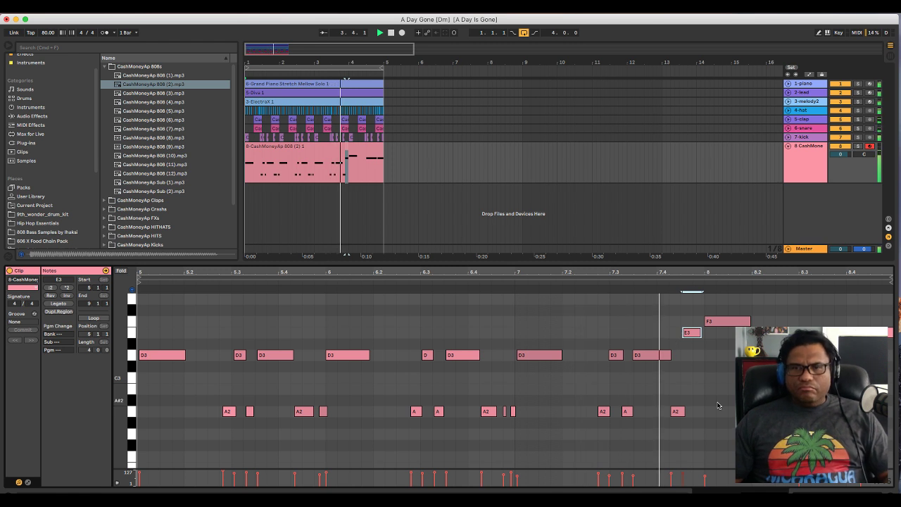
# Split the pickup before bar 8 into a short D3 followed by a short E3, and replay it.
pyautogui.click(678, 414)
pyautogui.moveTo(689, 351); pyautogui.dragTo(690, 356)
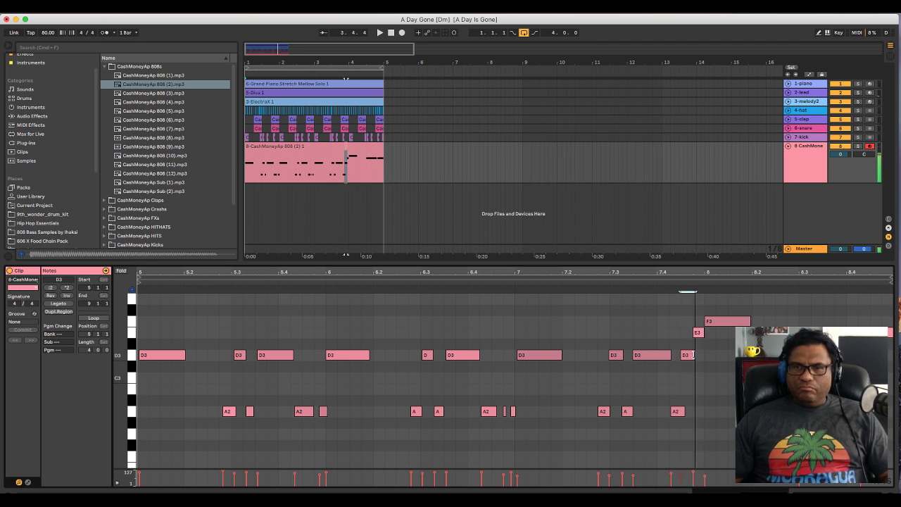
pyautogui.click(510, 285)
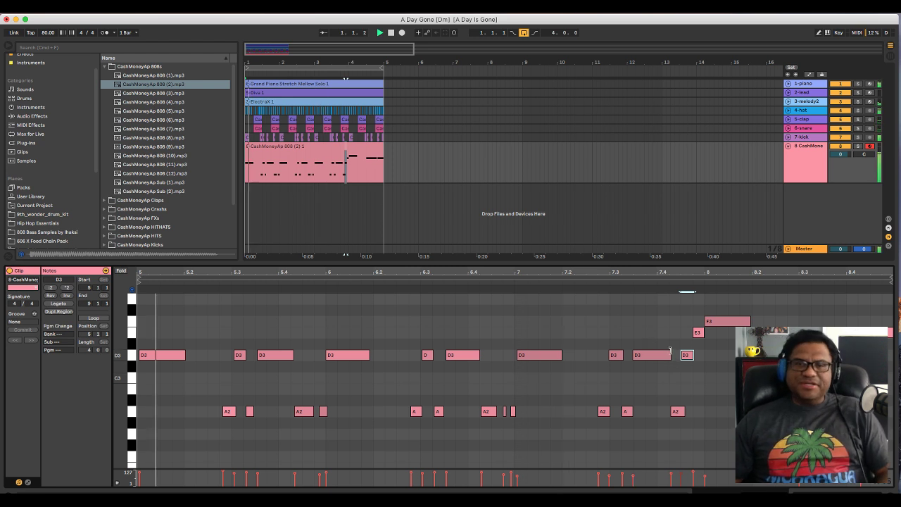
# Listen to the edited bass line with the beat, then solo the 808 track.
pyautogui.click(508, 281)
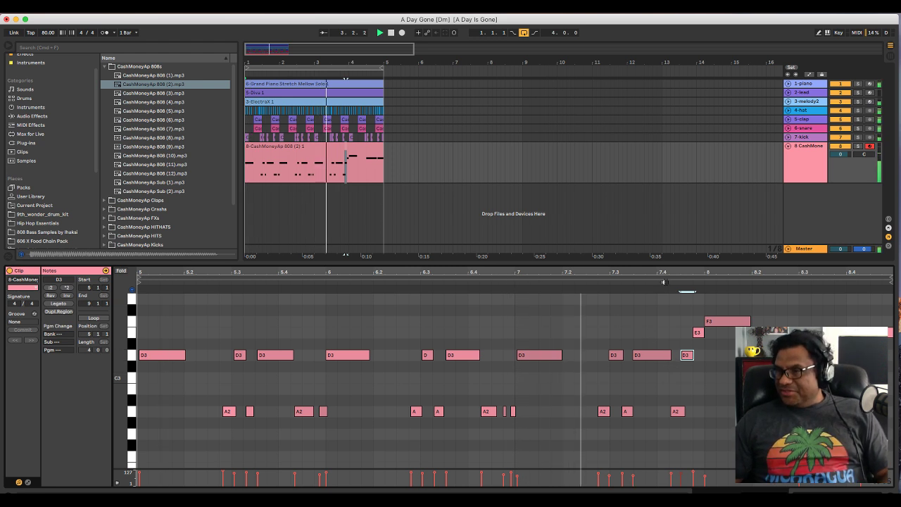
pyautogui.click(662, 356)
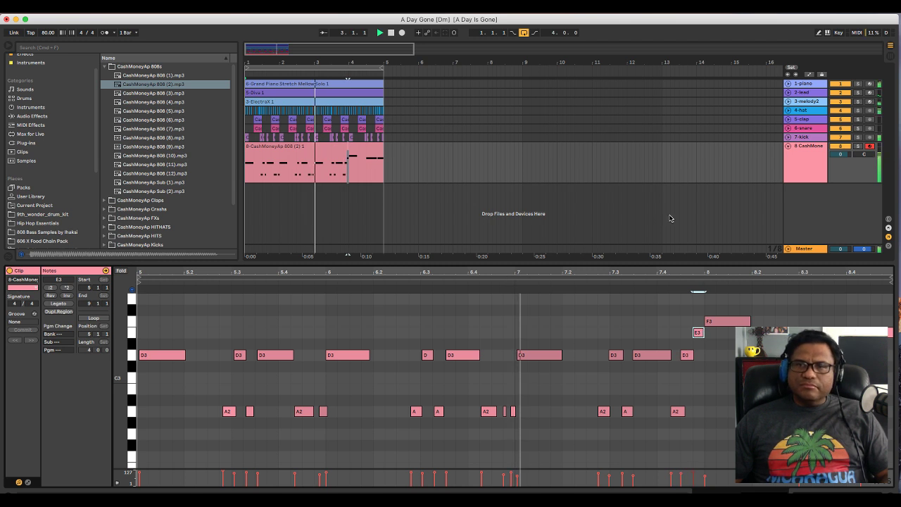
pyautogui.click(858, 146)
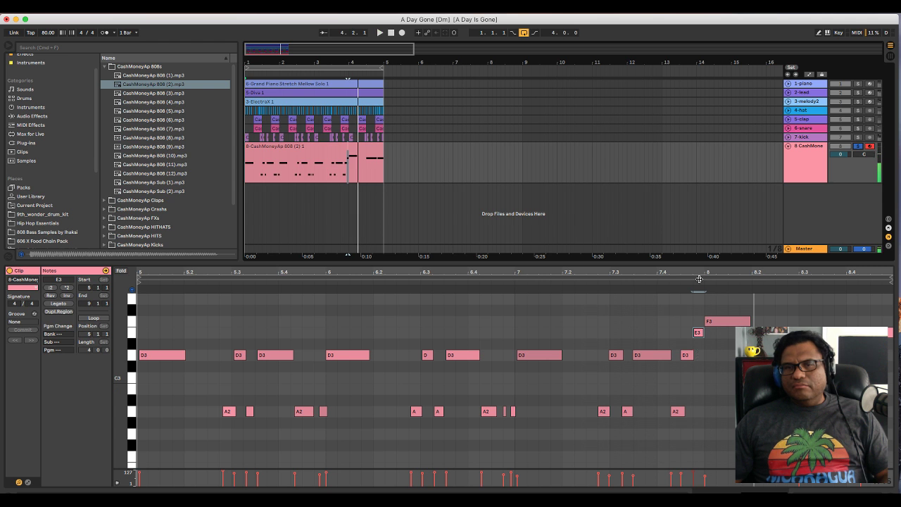
# Turn on the metronome and replay the soloed 808 line leading into bar 8.
pyautogui.moveTo(699, 272); pyautogui.dragTo(688, 333)
pyautogui.click(669, 408)
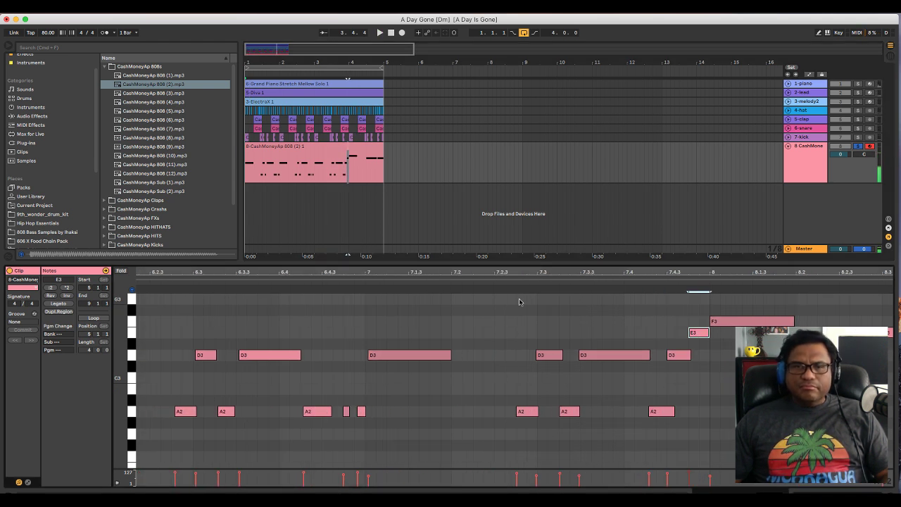
pyautogui.click(361, 279)
pyautogui.click(362, 281)
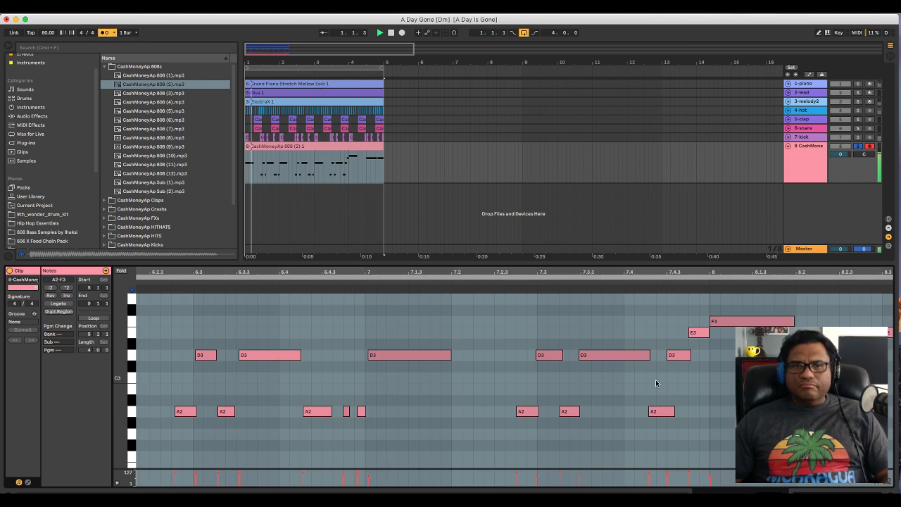
pyautogui.click(358, 286)
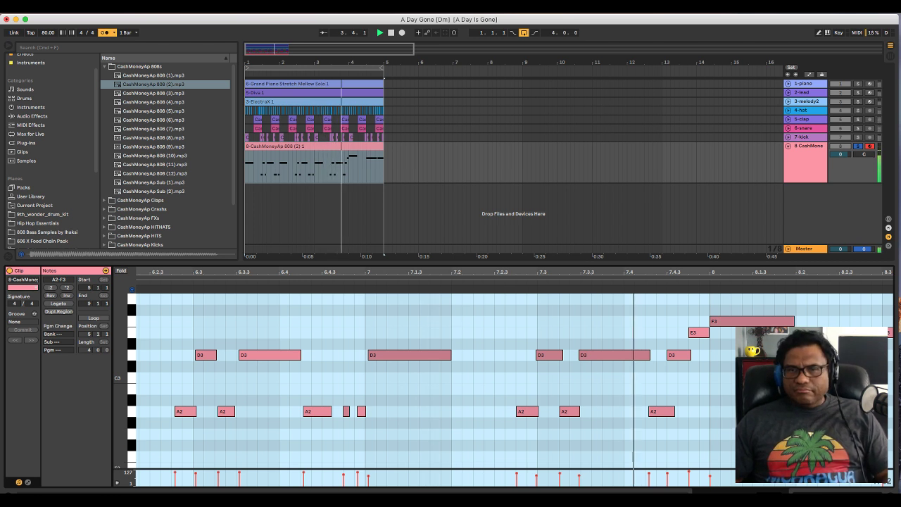
pyautogui.click(365, 282)
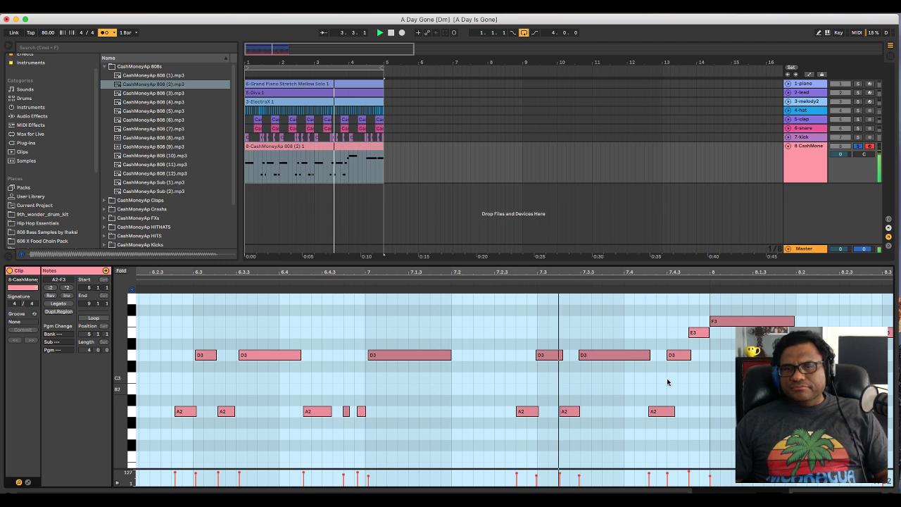
# Try the last D3 before bar 8 slightly later, replay it, and move the note back.
pyautogui.press('space')
pyautogui.click(678, 355)
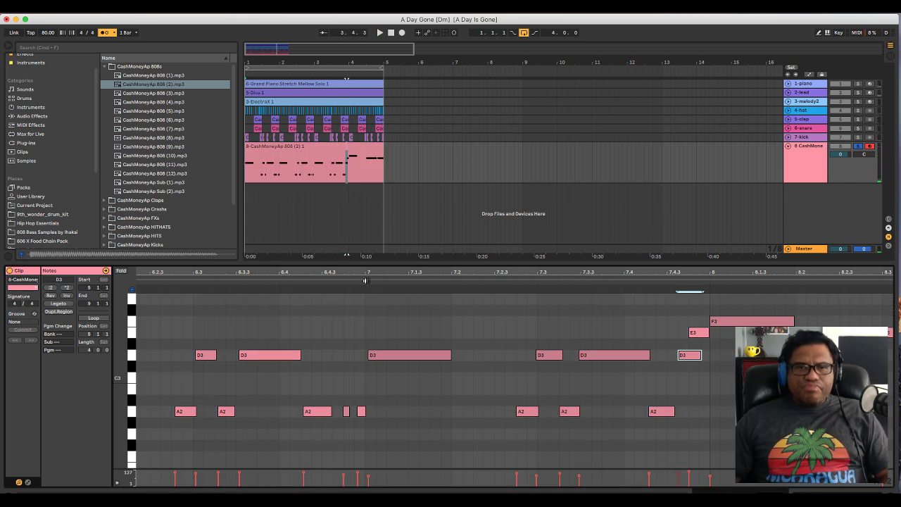
pyautogui.click(365, 280)
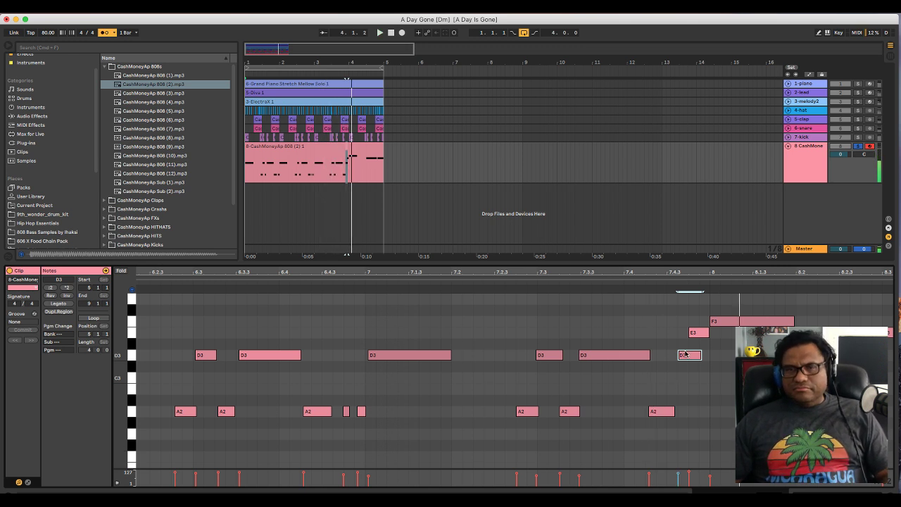
pyautogui.press('space')
pyautogui.moveTo(685, 354); pyautogui.dragTo(678, 360)
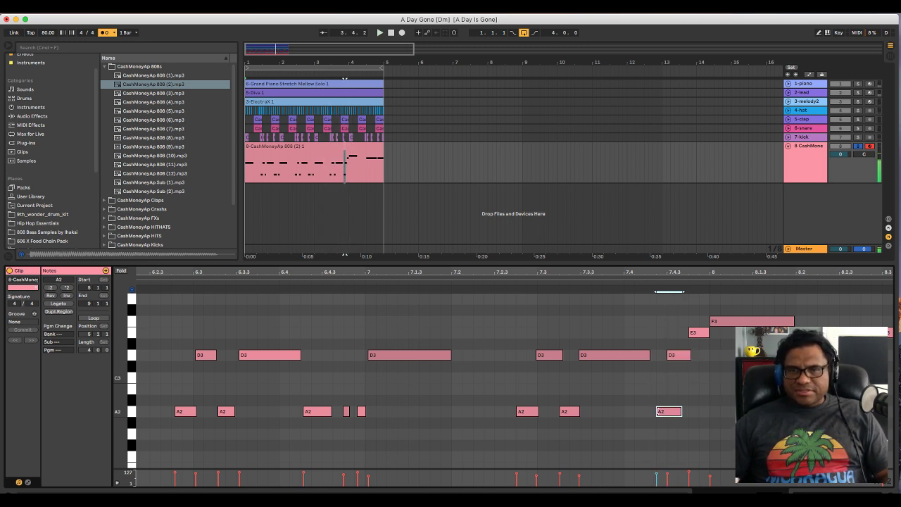
# Nudge the last A2 before bar 8 slightly earlier at the same pitch and replay the passage.
pyautogui.click(352, 280)
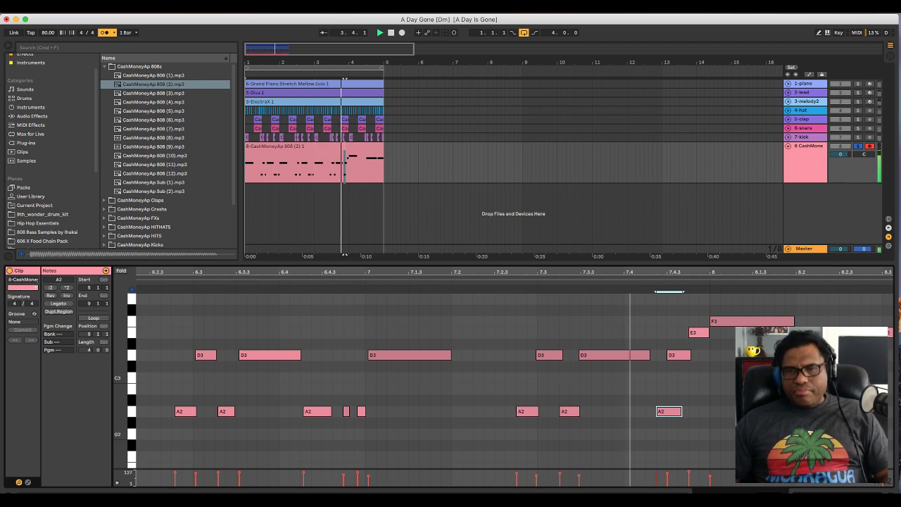
pyautogui.press('space')
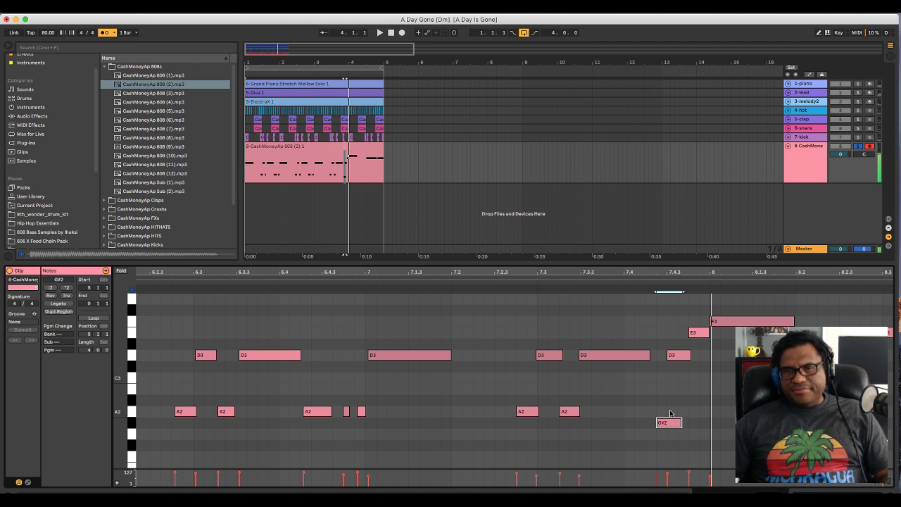
pyautogui.press('Up')
pyautogui.press('Left')
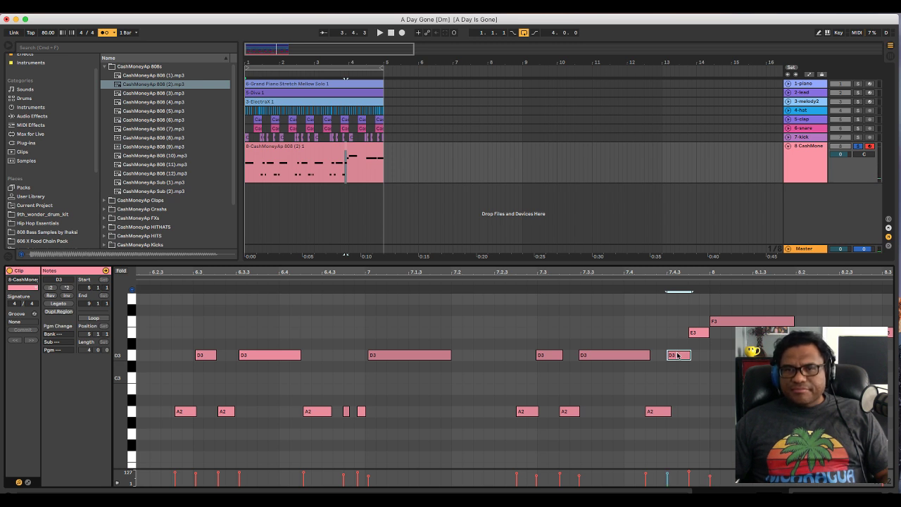
pyautogui.click(363, 282)
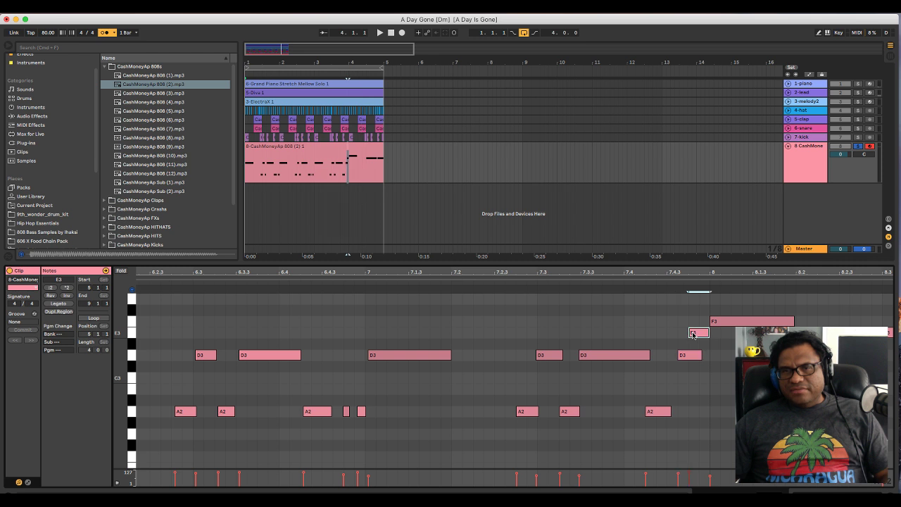
# Shorten the E3 pickup before bar 8, nudge it and the preceding D3 slightly earlier, and replay the transition.
pyautogui.moveTo(694, 333); pyautogui.dragTo(706, 339)
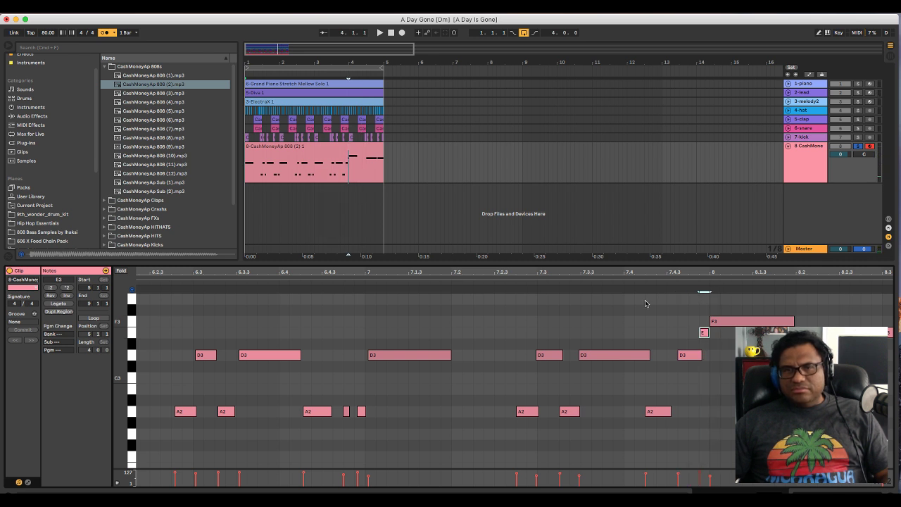
pyautogui.click(447, 282)
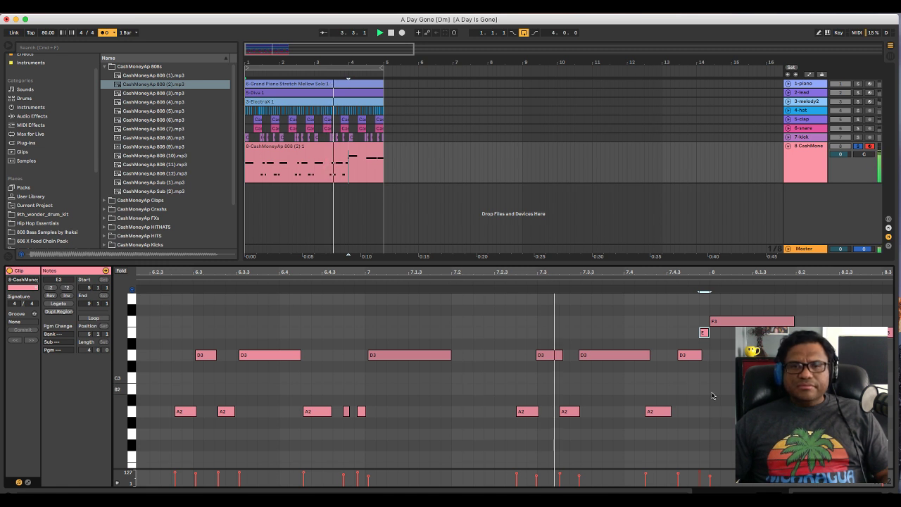
pyautogui.click(689, 356)
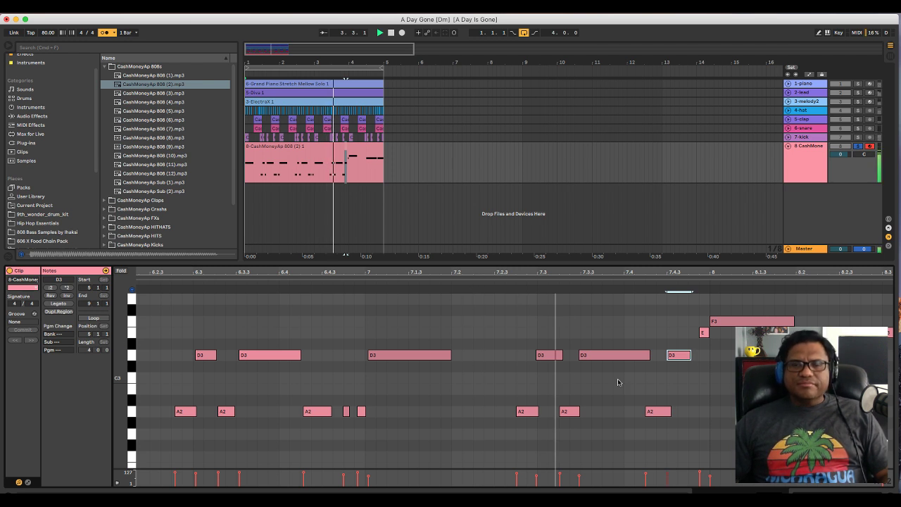
pyautogui.press('space')
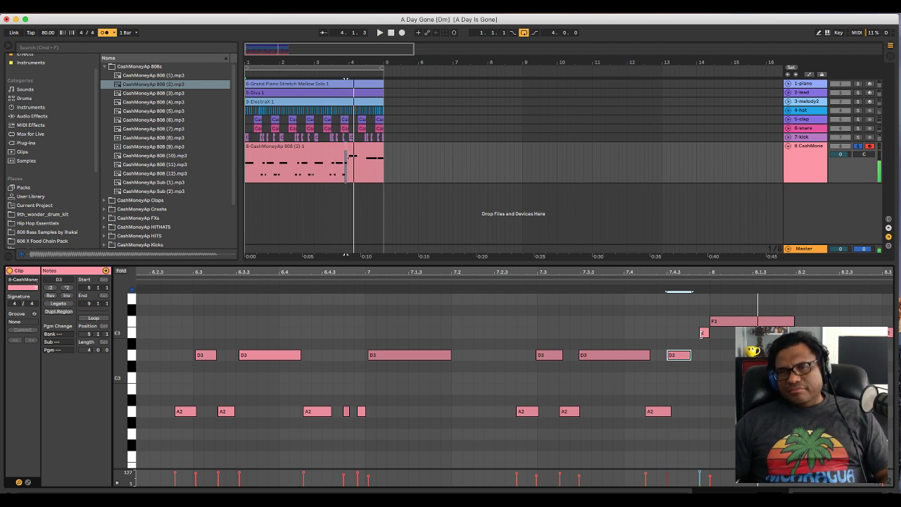
pyautogui.click(703, 332)
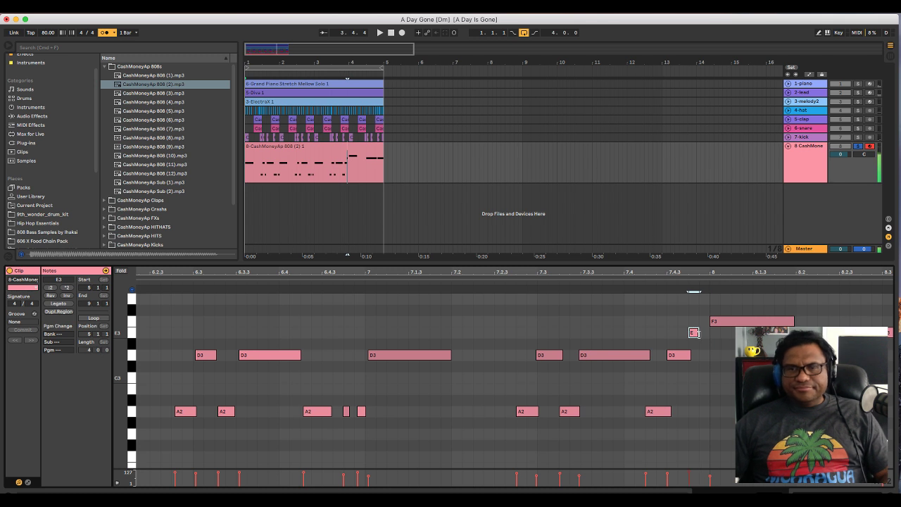
pyautogui.click(408, 283)
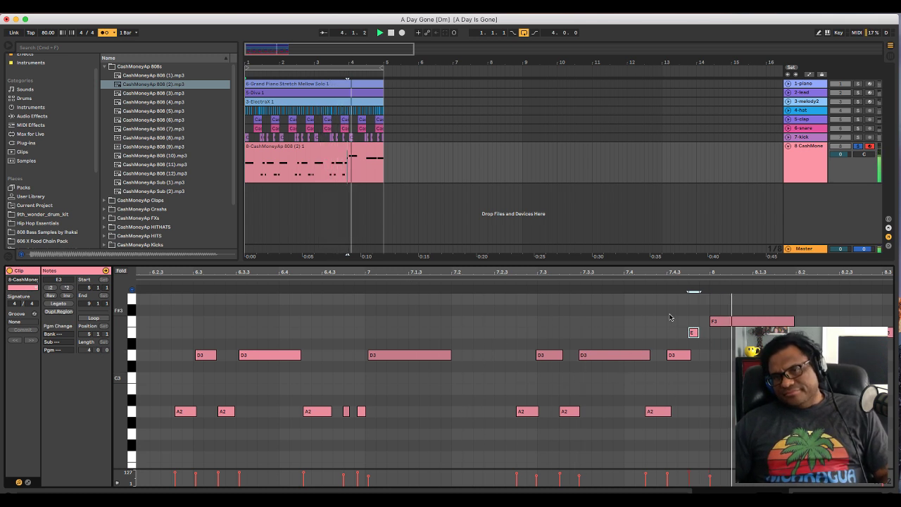
# Try starting the F3 slightly before bar 8, listen to it, and return the note to the downbeat.
pyautogui.click(733, 323)
pyautogui.press('space')
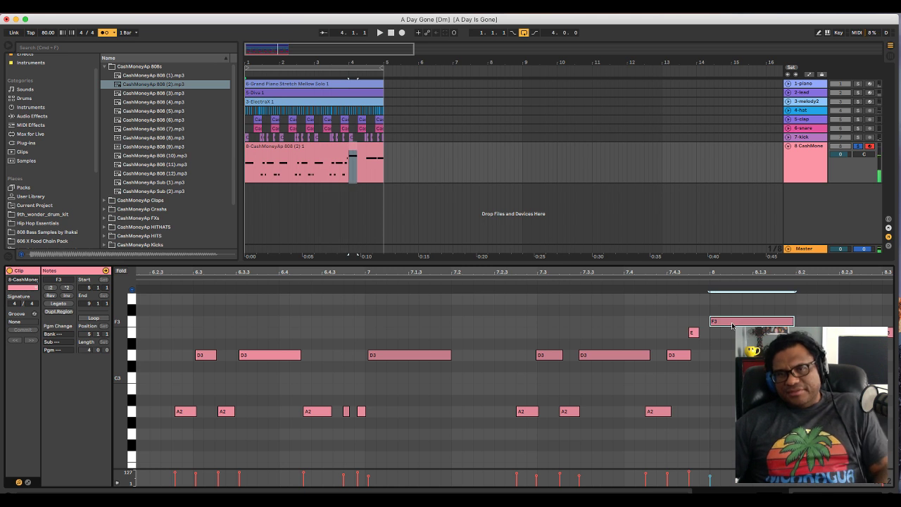
pyautogui.click(354, 281)
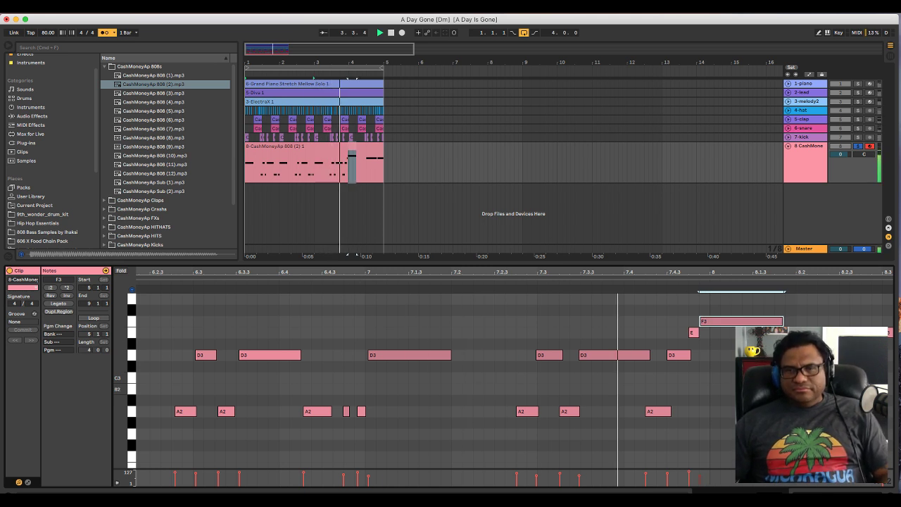
pyautogui.click(354, 280)
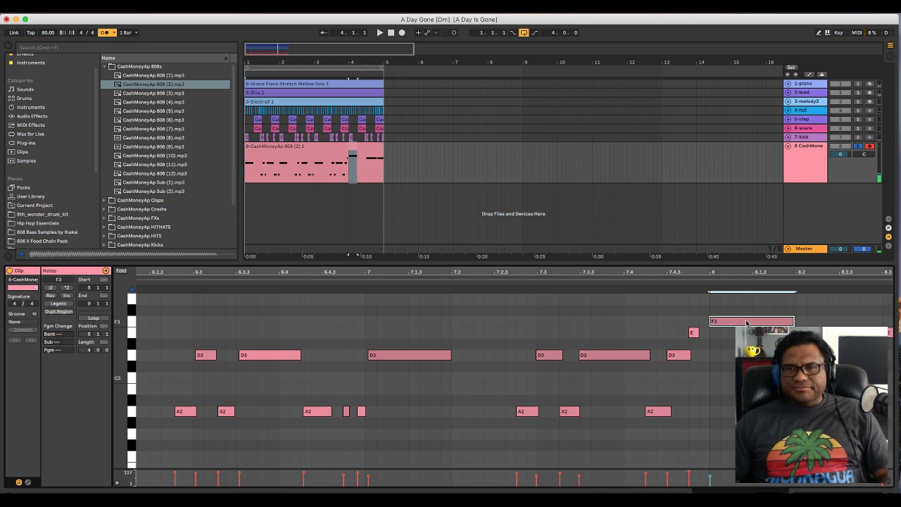
pyautogui.click(358, 282)
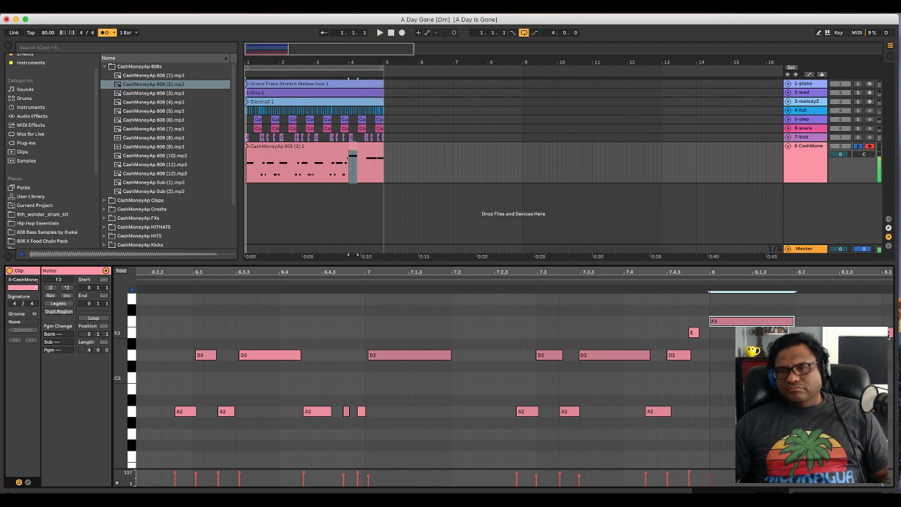
# Delete the last E3 after 8.4 and extend the F3 at bar 8 slightly past 8.2.
pyautogui.hscroll(5, 888, 335)
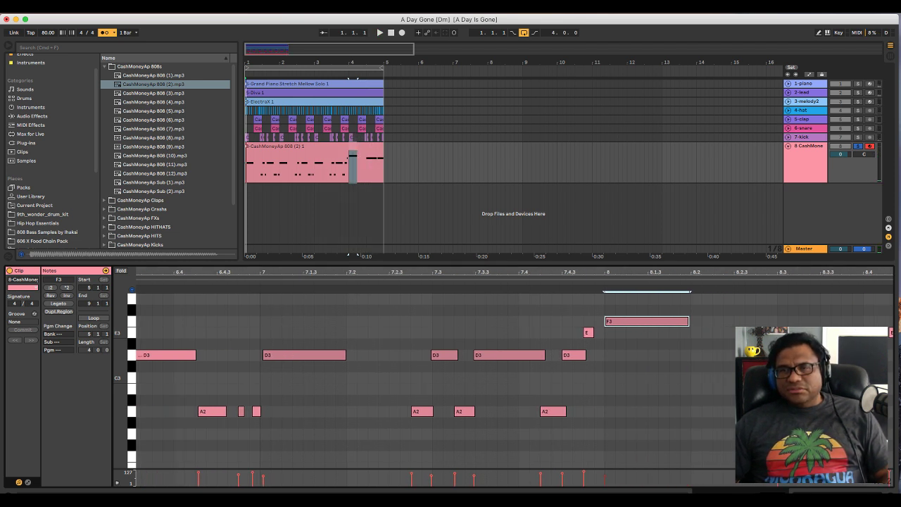
pyautogui.click(378, 163)
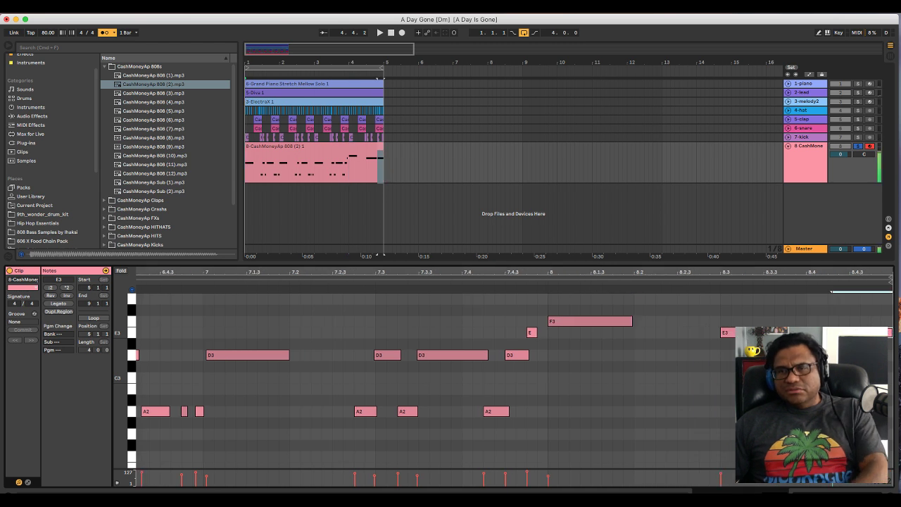
pyautogui.press('space')
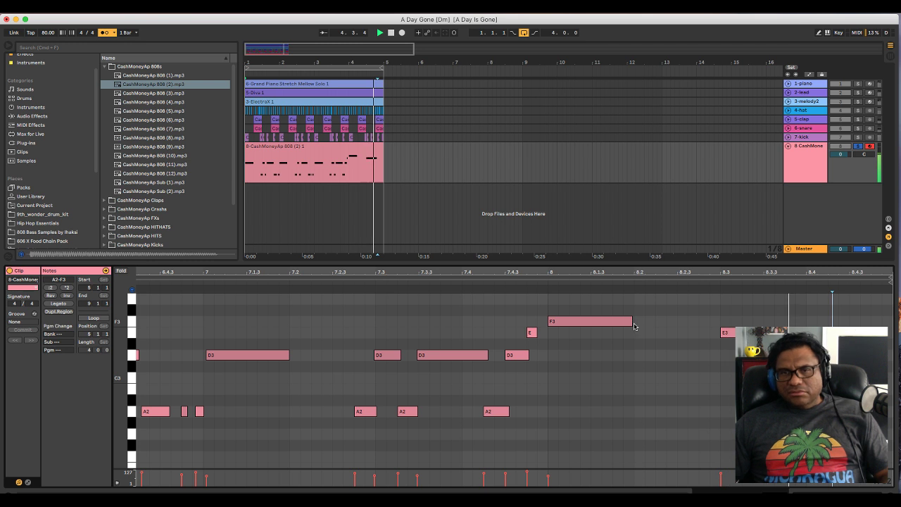
pyautogui.moveTo(631, 321); pyautogui.dragTo(655, 321)
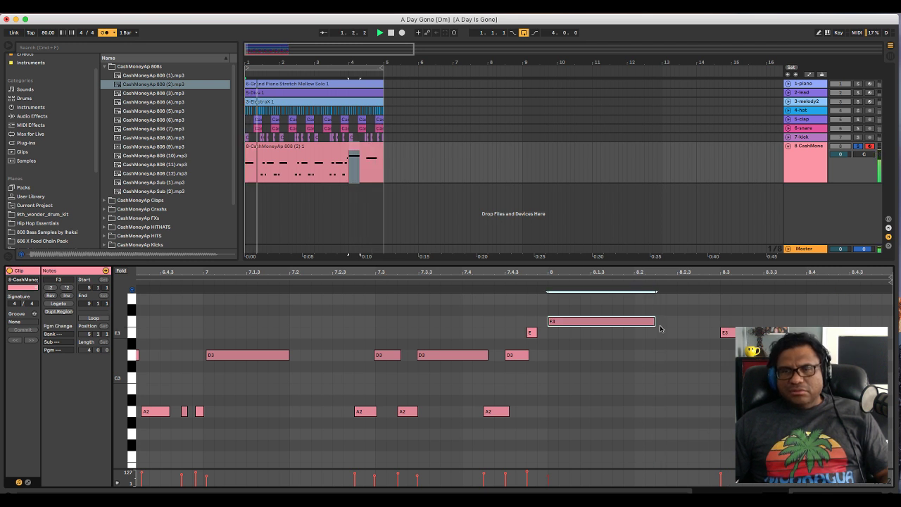
# Play the full beat with the 808 unsoloed and the metronome off, and shorten the F3 to end just before 8.2.
pyautogui.click(858, 146)
pyautogui.press('space')
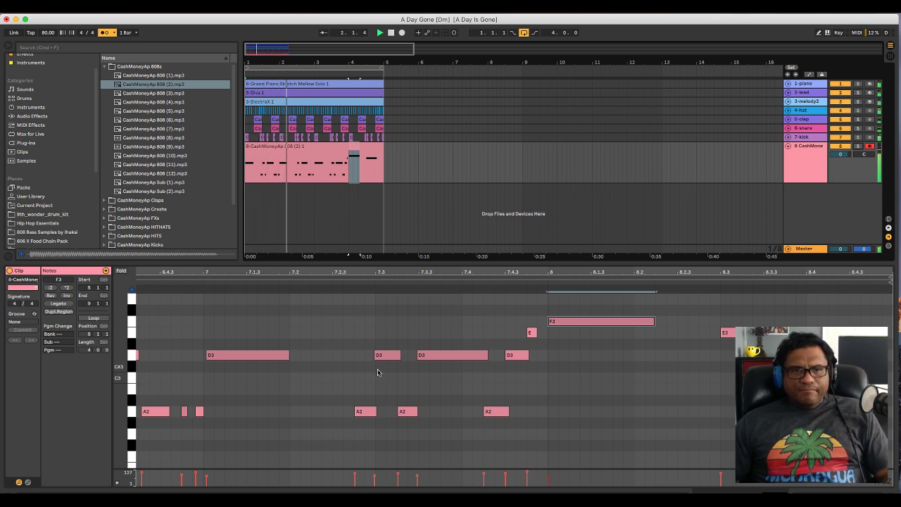
pyautogui.scroll(-3, 377, 372)
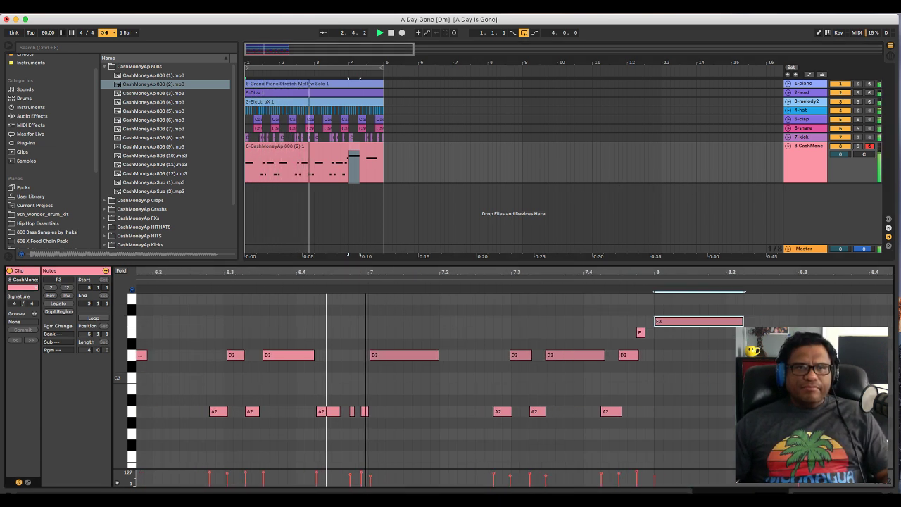
pyautogui.click(113, 33)
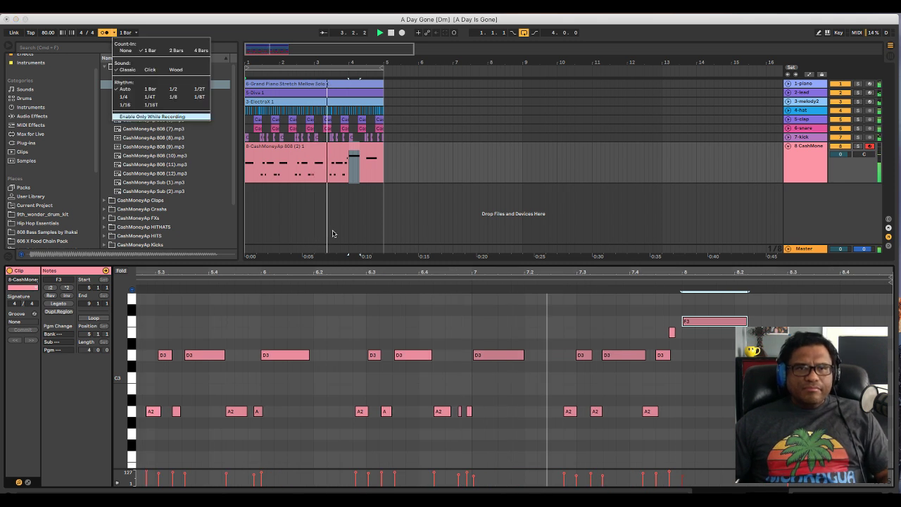
pyautogui.click(113, 32)
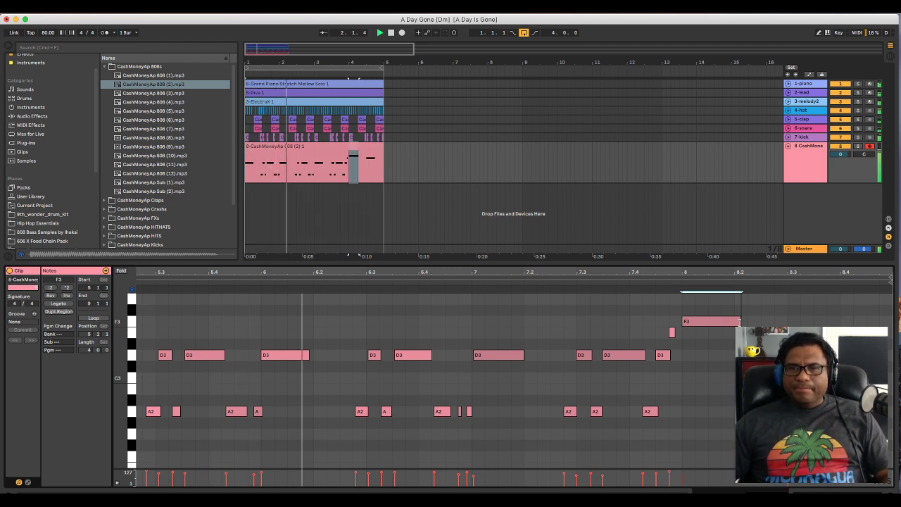
pyautogui.moveTo(746, 322); pyautogui.dragTo(733, 322)
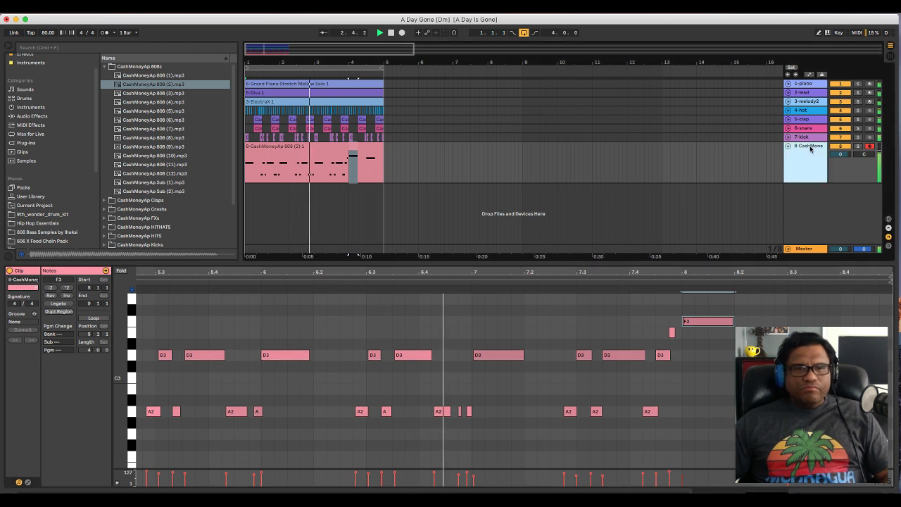
# Try the 1-Shot playback mode on the 808 sampler during playback, and switch it back to Classic.
pyautogui.hotkey('shift', 'Tab')
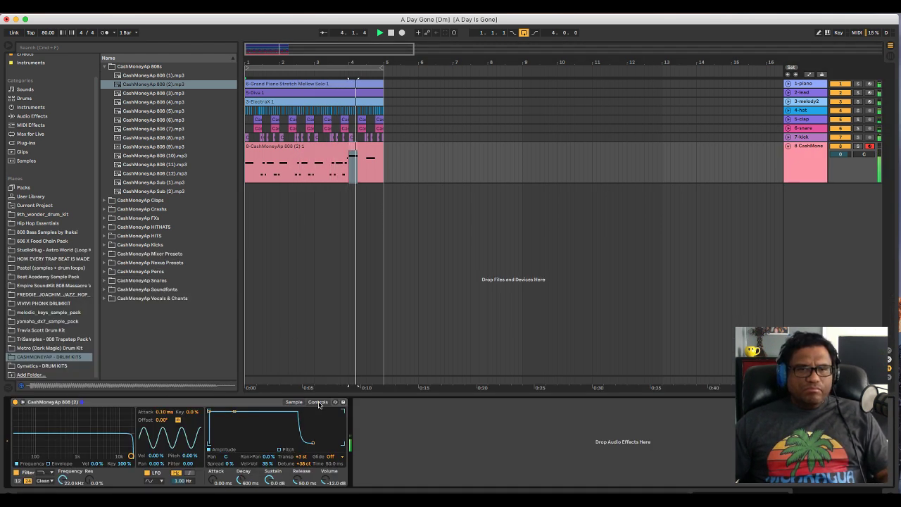
pyautogui.click(294, 402)
pyautogui.click(24, 440)
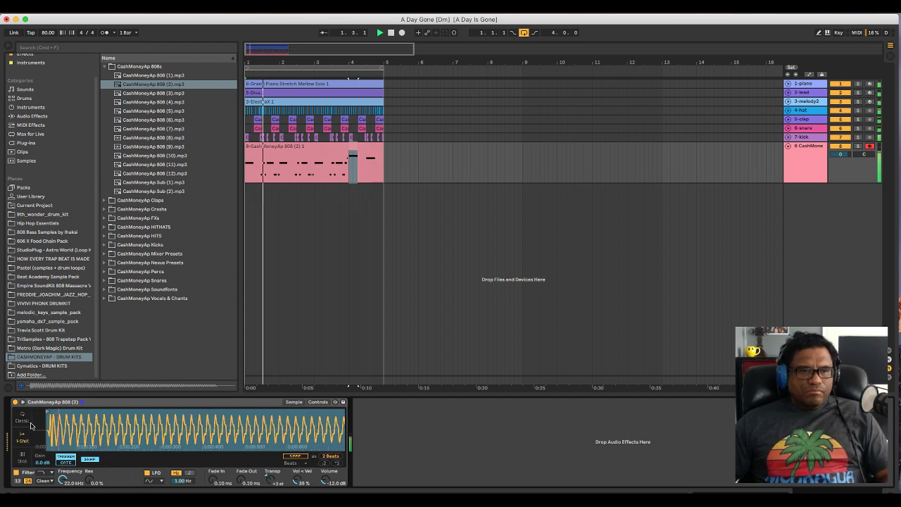
pyautogui.click(24, 421)
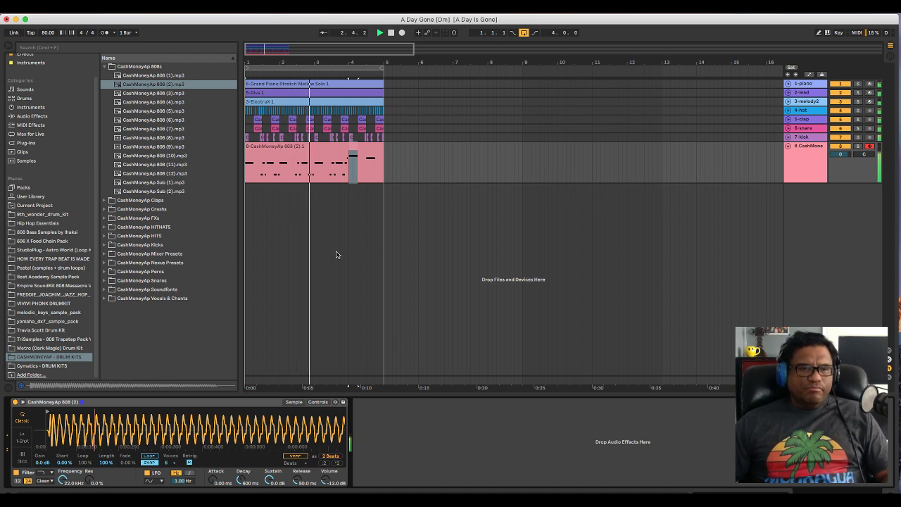
pyautogui.press('XF86AudioLowerVolume')
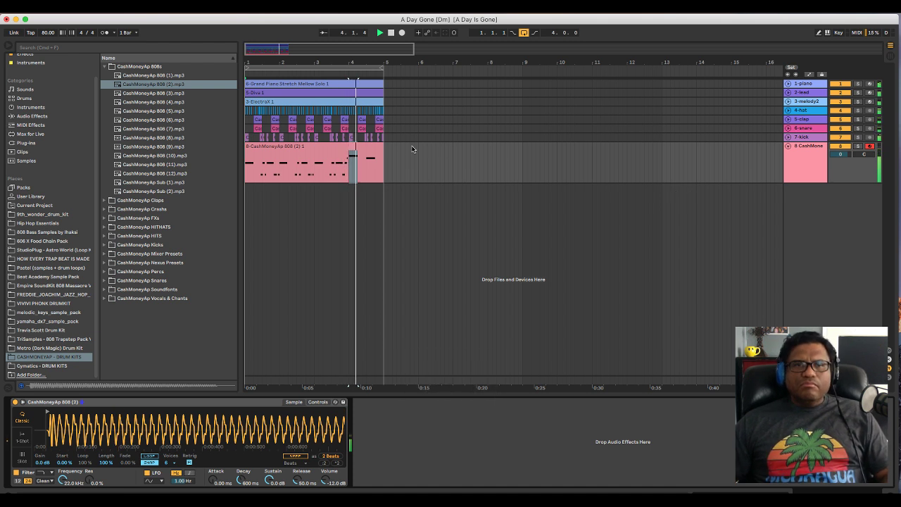
# Transpose all notes of the 808 clip down one octave and listen to them with the beat.
pyautogui.doubleClick(371, 165)
pyautogui.press('super+a')
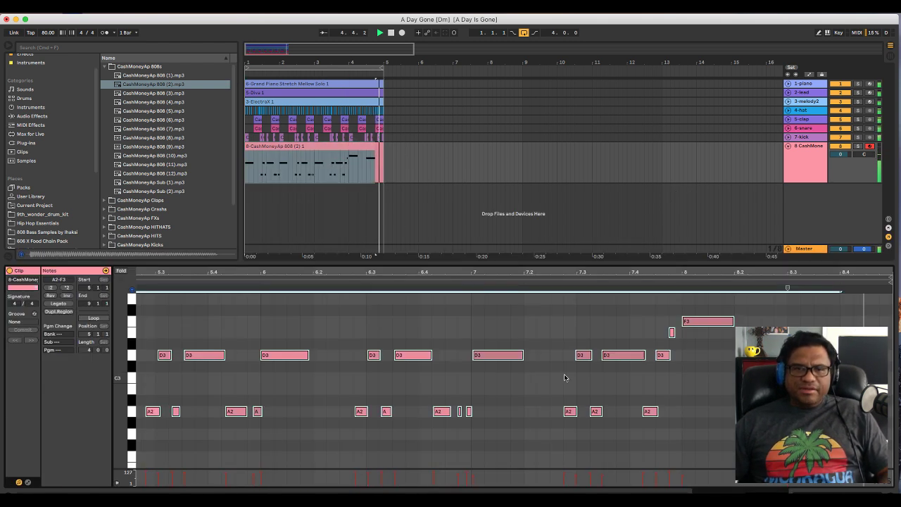
pyautogui.hotkey('shift', 'Down')
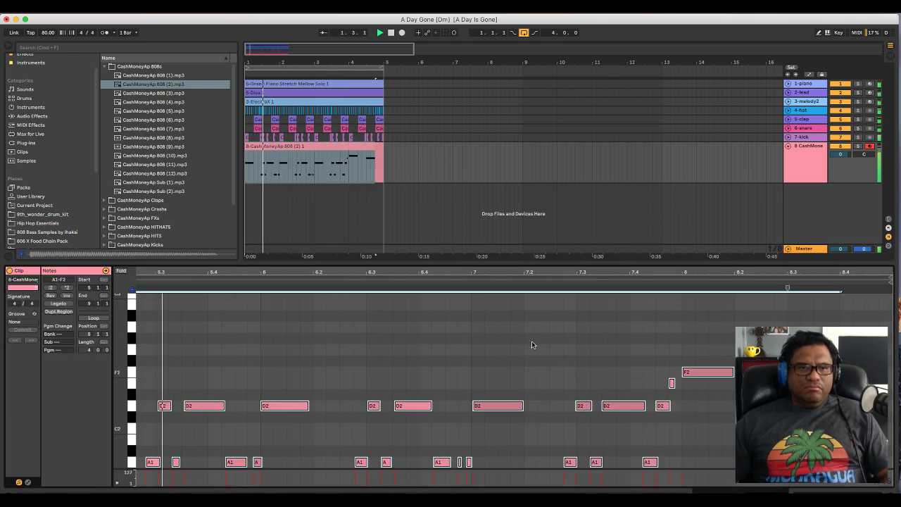
pyautogui.scroll(-4, 503, 342)
pyautogui.scroll(2, 479, 306)
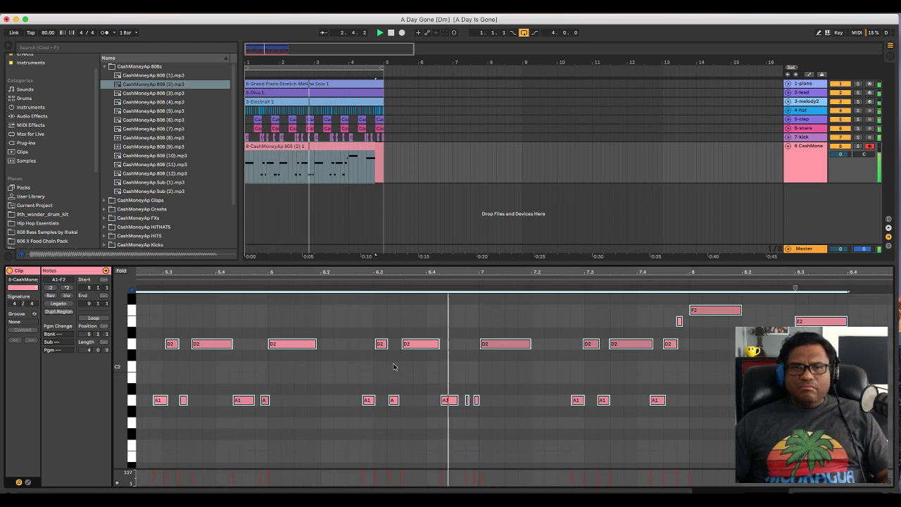
pyautogui.scroll(1, 394, 367)
# Add an EQ Eight after the 808 sampler and set its band 3 to 170 Hz at -2.36 dB.
pyautogui.click(812, 157)
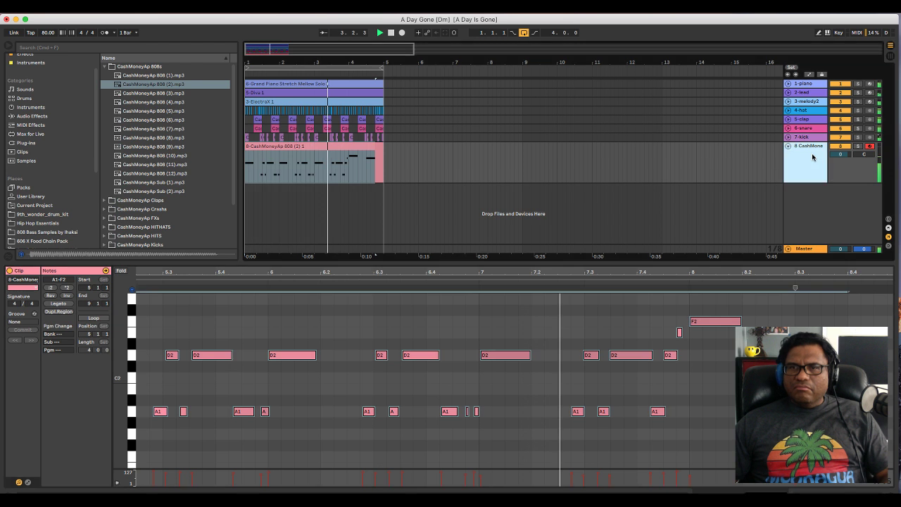
pyautogui.click(812, 157)
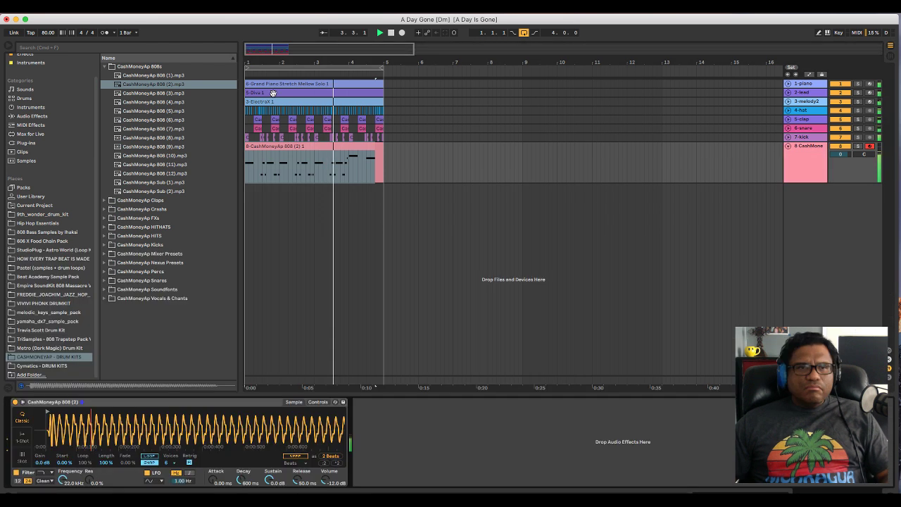
pyautogui.click(24, 54)
pyautogui.click(127, 84)
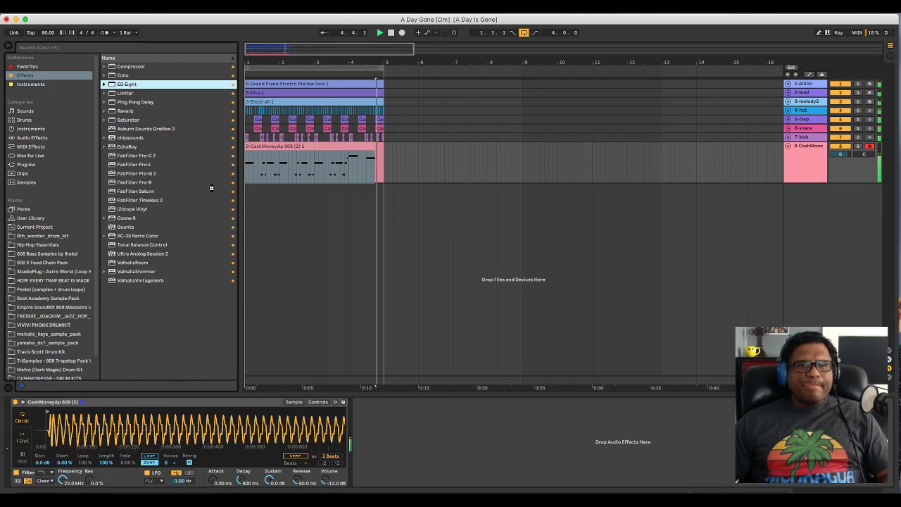
pyautogui.press('Return')
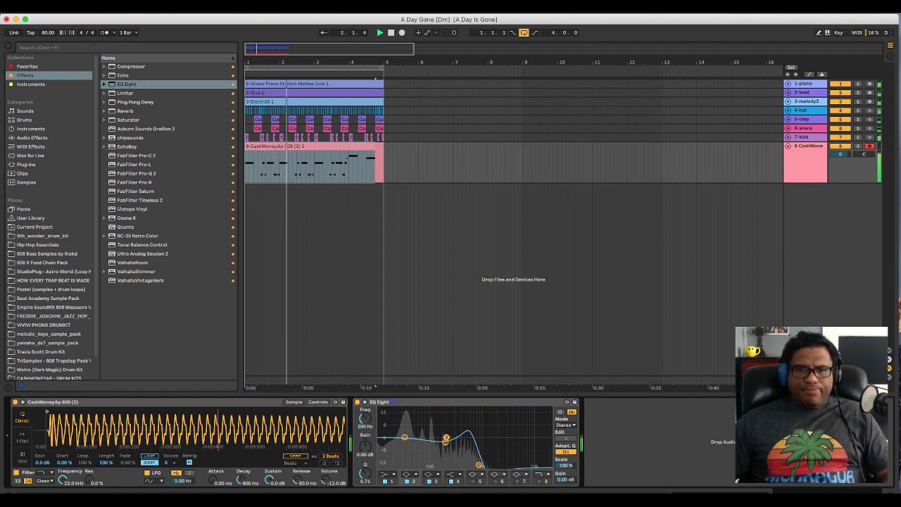
pyautogui.moveTo(443, 449); pyautogui.dragTo(440, 448)
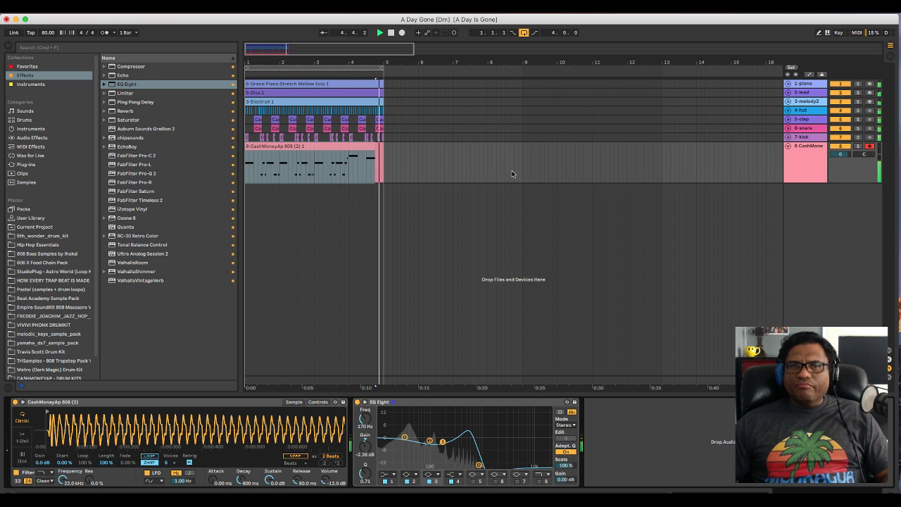
# Fold the 808 track in the arrangement and stop playback.
pyautogui.press('Left')
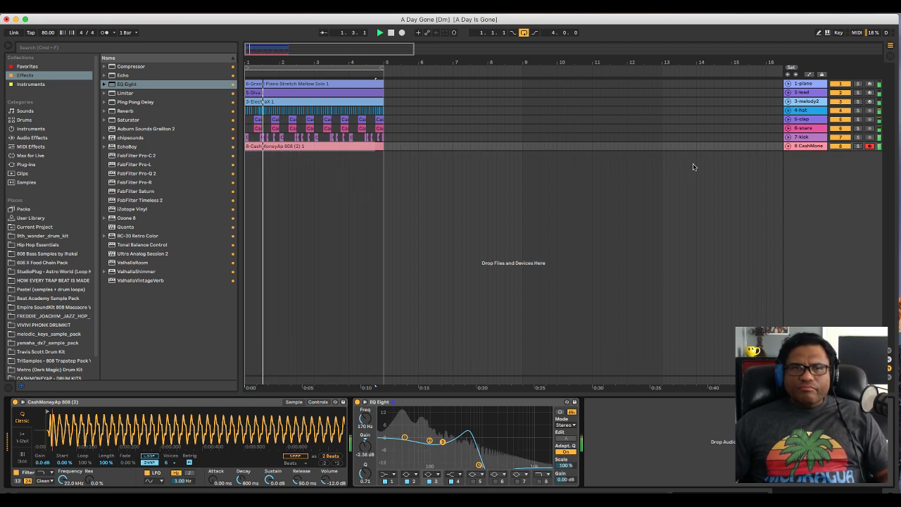
pyautogui.press('-')
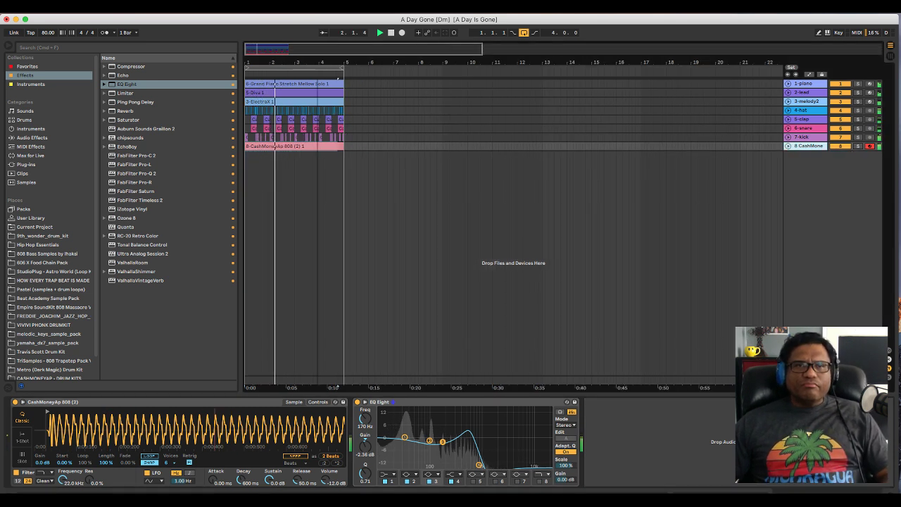
pyautogui.press('+')
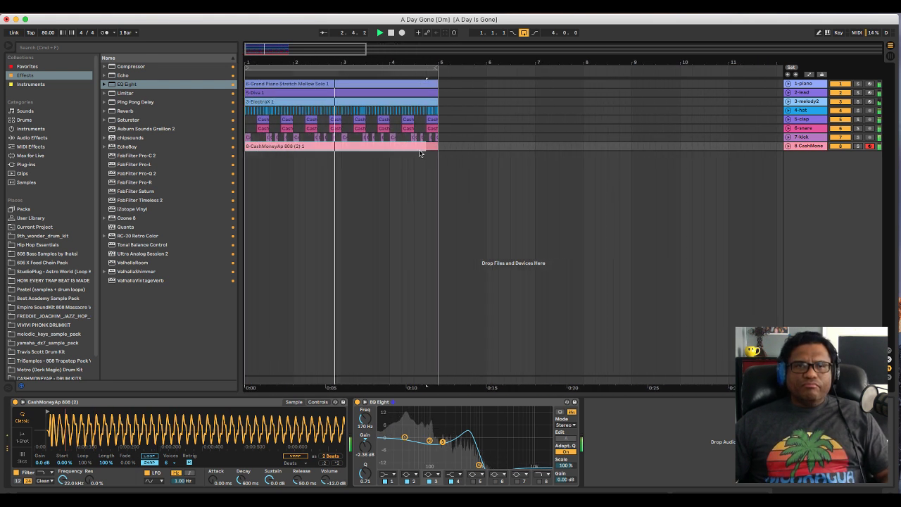
pyautogui.press('+')
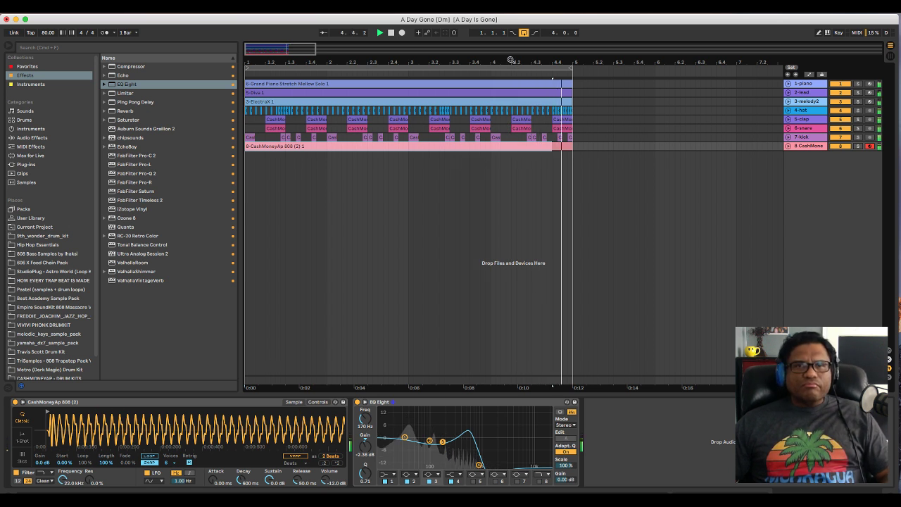
pyautogui.moveTo(511, 60); pyautogui.dragTo(330, 201)
pyautogui.press('space')
# Duplicate the four-bar section of all tracks seven times, filling the arrangement up to bar 33.
pyautogui.press('super+a')
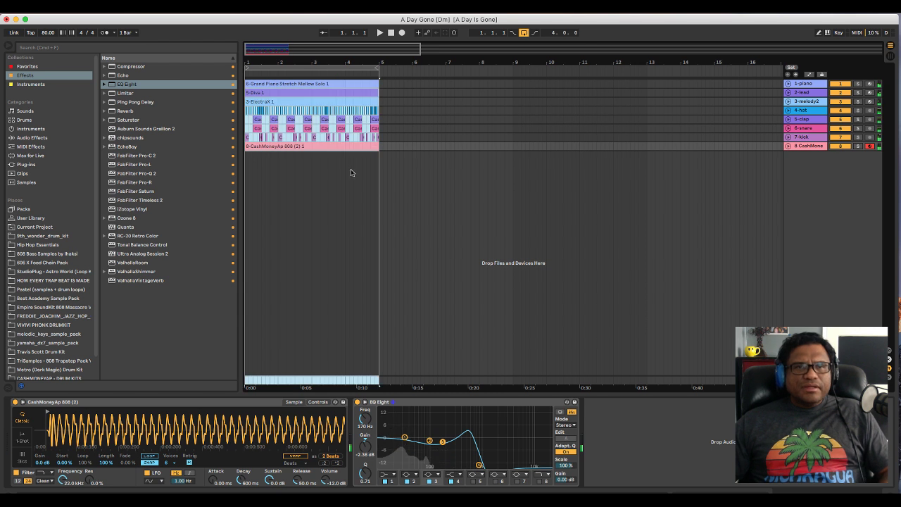
pyautogui.press('super+d')
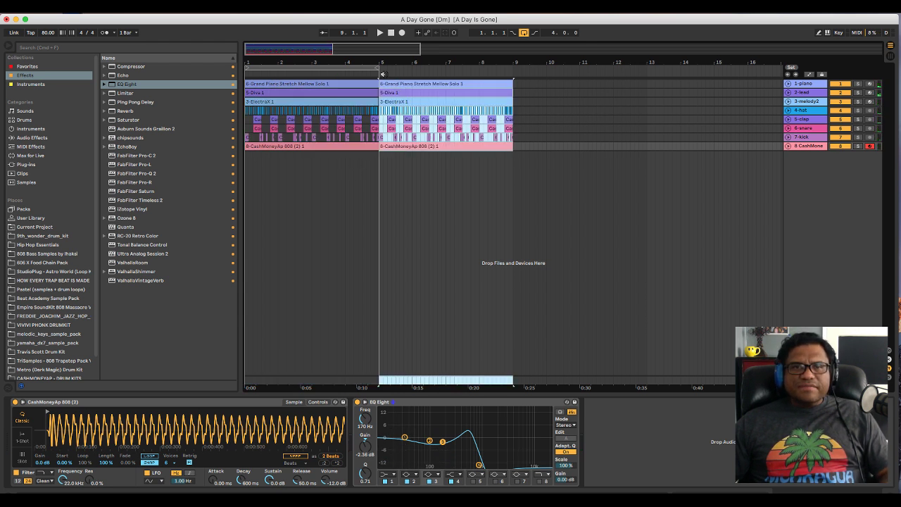
pyautogui.press('super+d')
pyautogui.press('-')
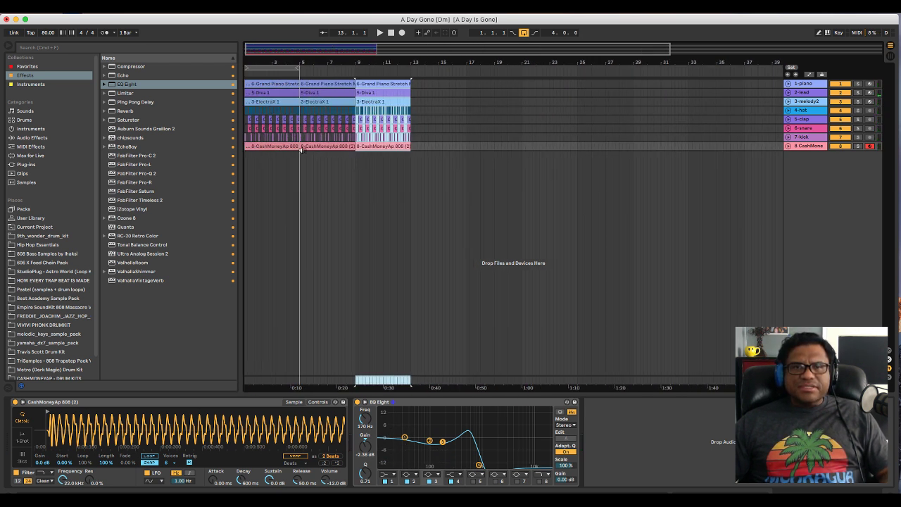
pyautogui.press('super+d')
pyautogui.press('super+d')
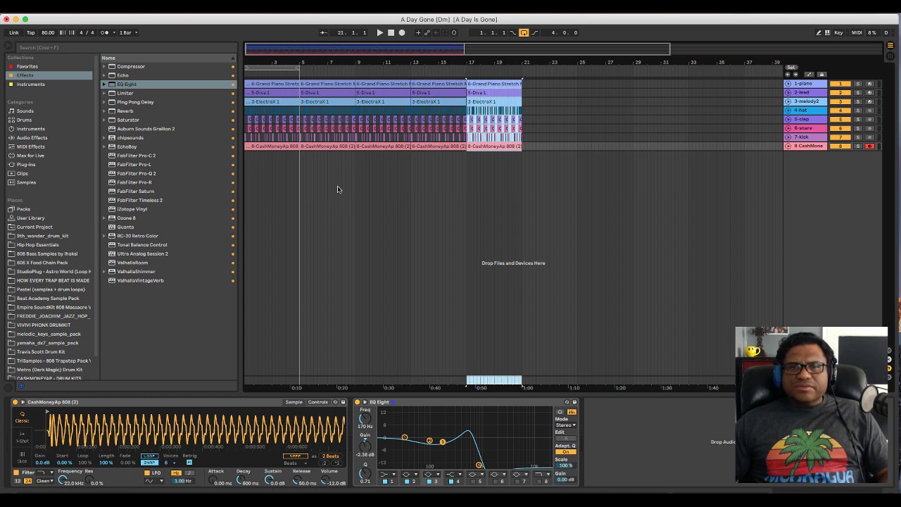
pyautogui.press('super+d')
pyautogui.press('super+d')
pyautogui.press('super+d')
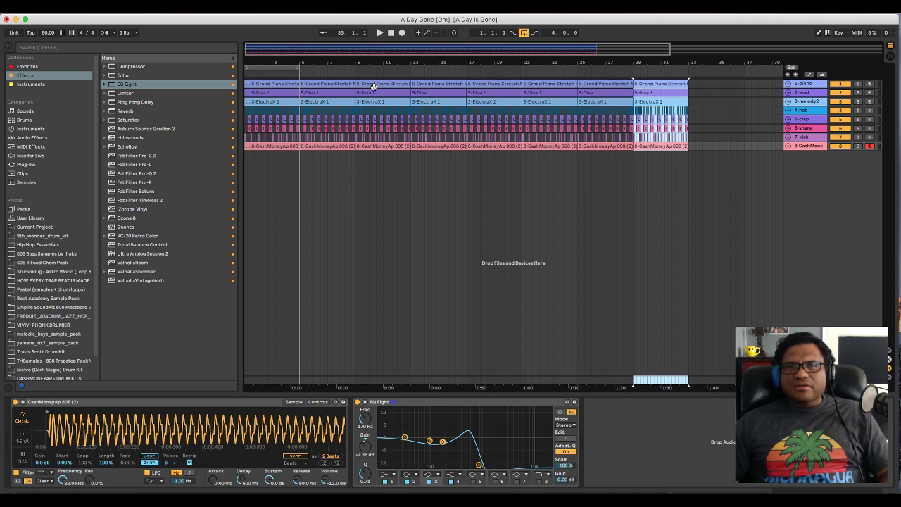
# Extend the arrangement loop to 32 bars over all clips and play from the beginning.
pyautogui.moveTo(378, 62); pyautogui.dragTo(334, 62)
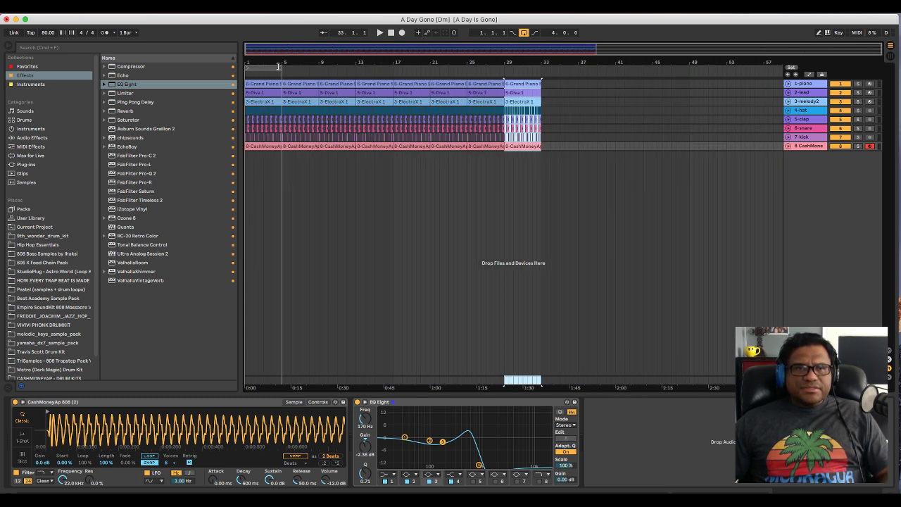
pyautogui.press('super+a')
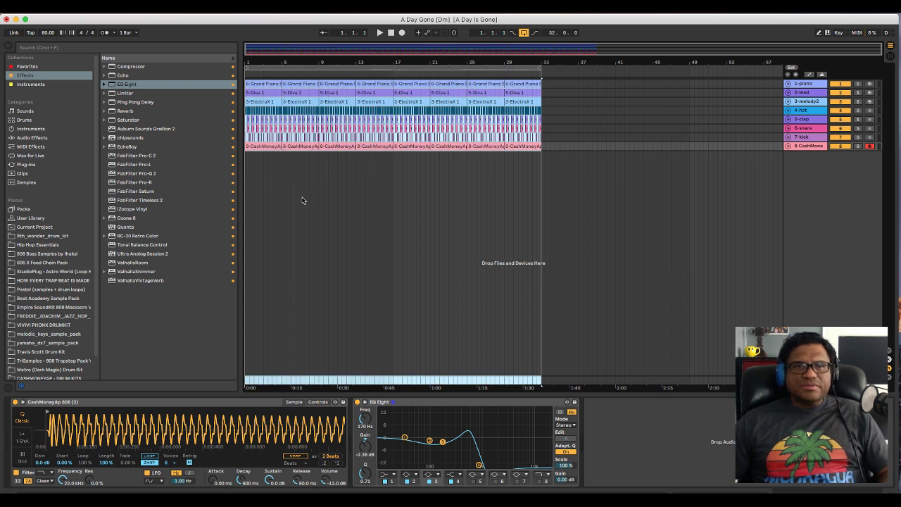
pyautogui.click(356, 257)
pyautogui.click(392, 33)
pyautogui.press('space')
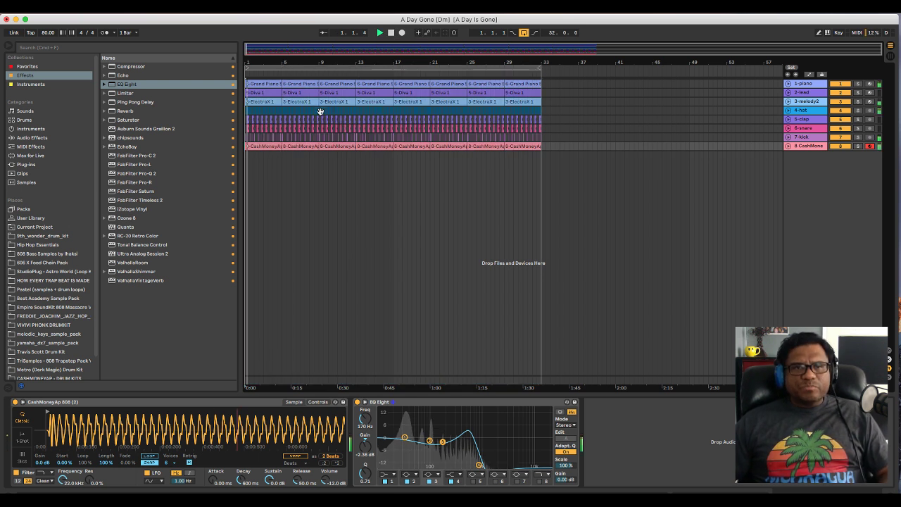
# Clear the lead and melody2 clips from the first four bars, and delete the hat hits before beat 4.4.
pyautogui.click(267, 102)
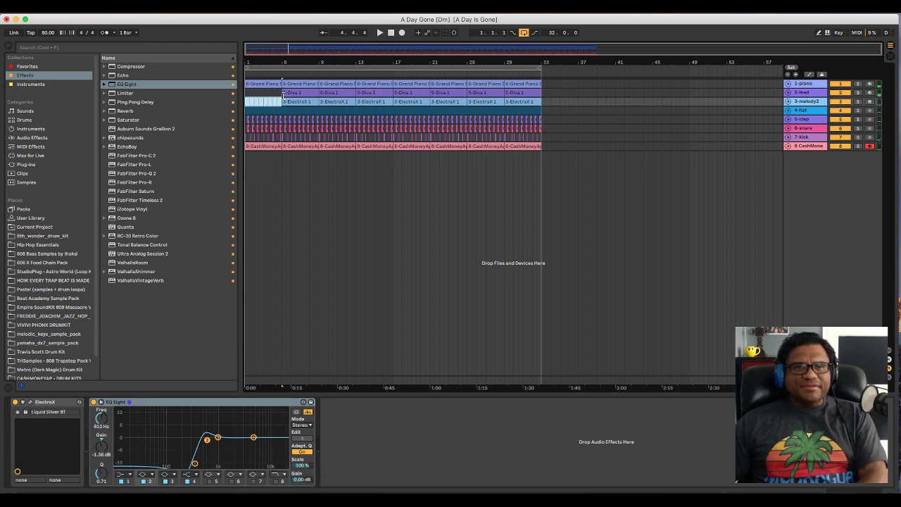
pyautogui.moveTo(285, 64); pyautogui.dragTo(293, 114)
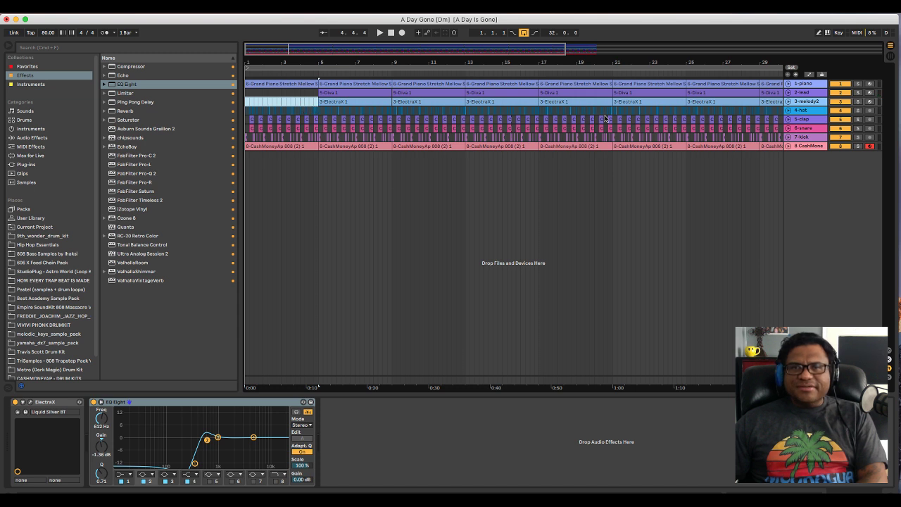
pyautogui.click(786, 111)
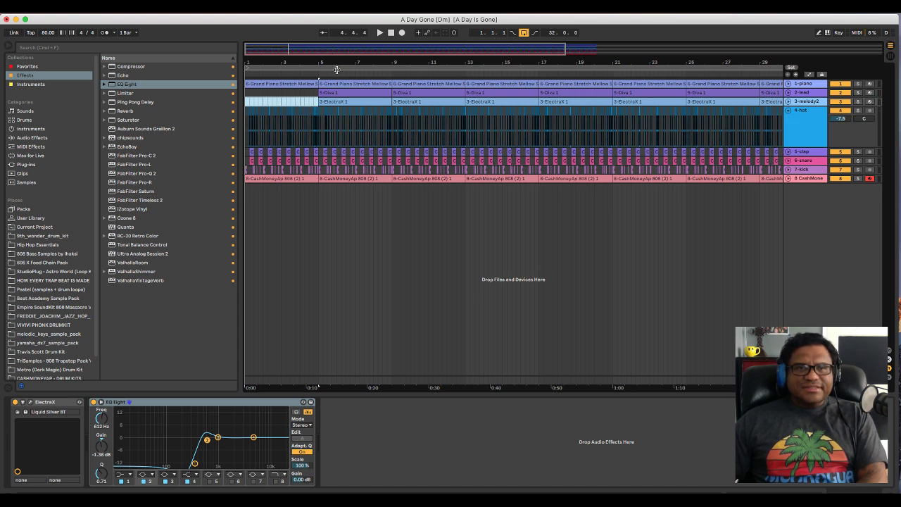
pyautogui.moveTo(336, 69); pyautogui.dragTo(422, 129)
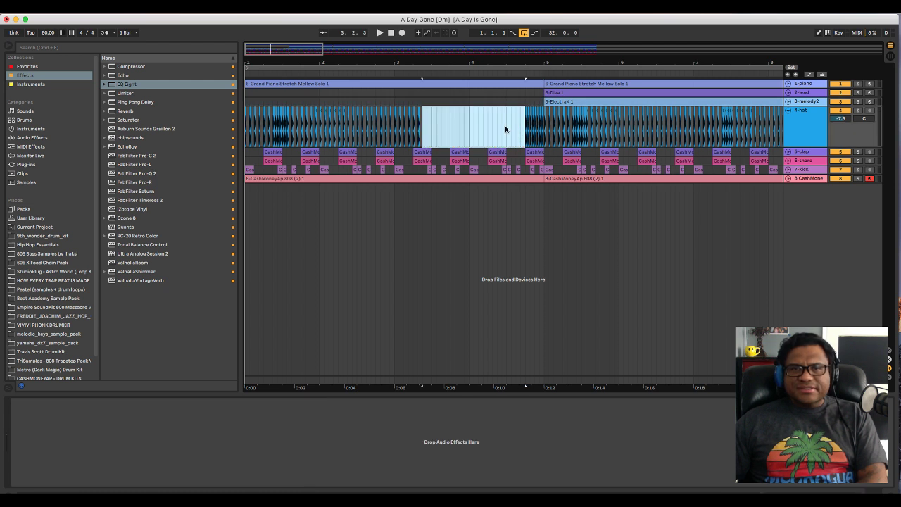
pyautogui.press('Delete')
pyautogui.moveTo(506, 126); pyautogui.dragTo(538, 130)
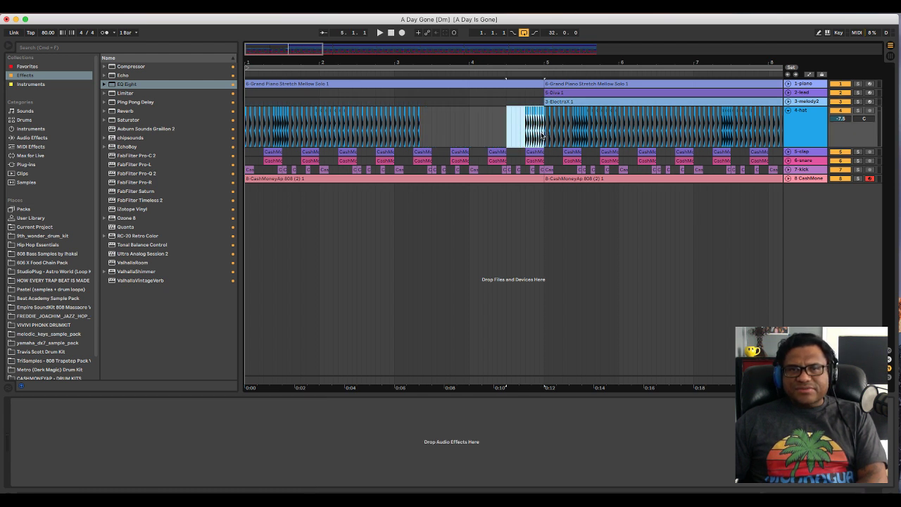
pyautogui.moveTo(420, 131); pyautogui.dragTo(432, 132)
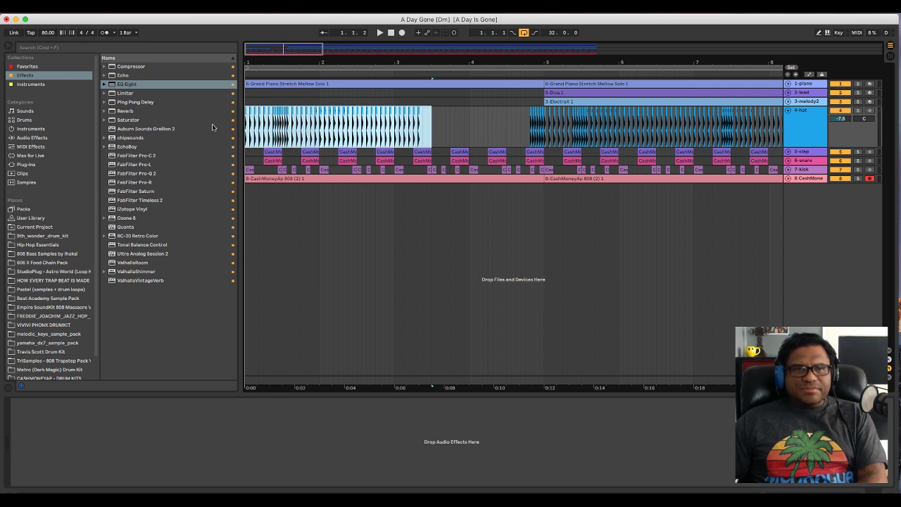
pyautogui.press('Delete')
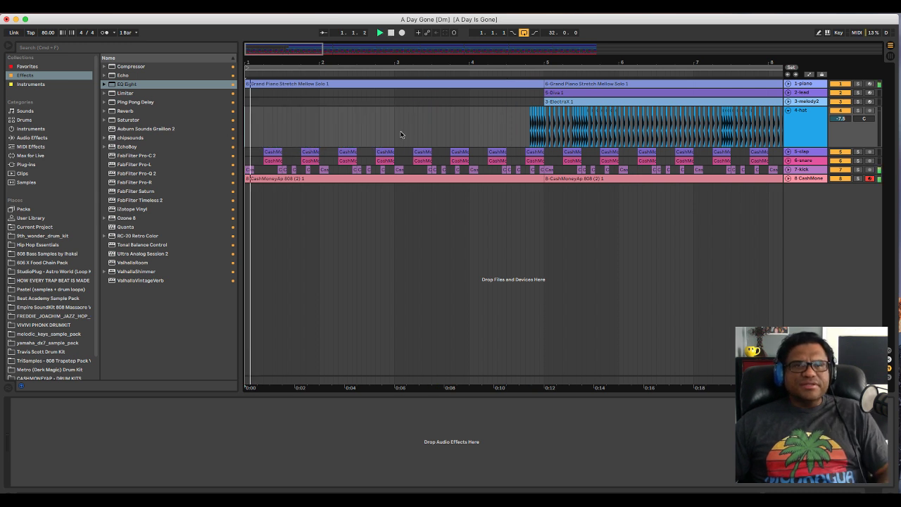
# Delete the 808 clip and the kick hits from the first four bars, keeping the kick pickup just before bar 5.
pyautogui.moveTo(259, 145); pyautogui.dragTo(458, 199)
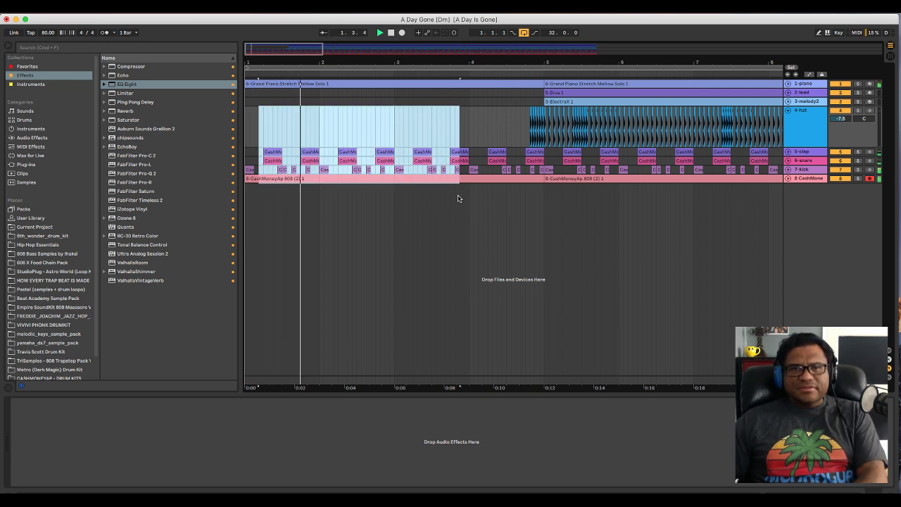
pyautogui.click(458, 198)
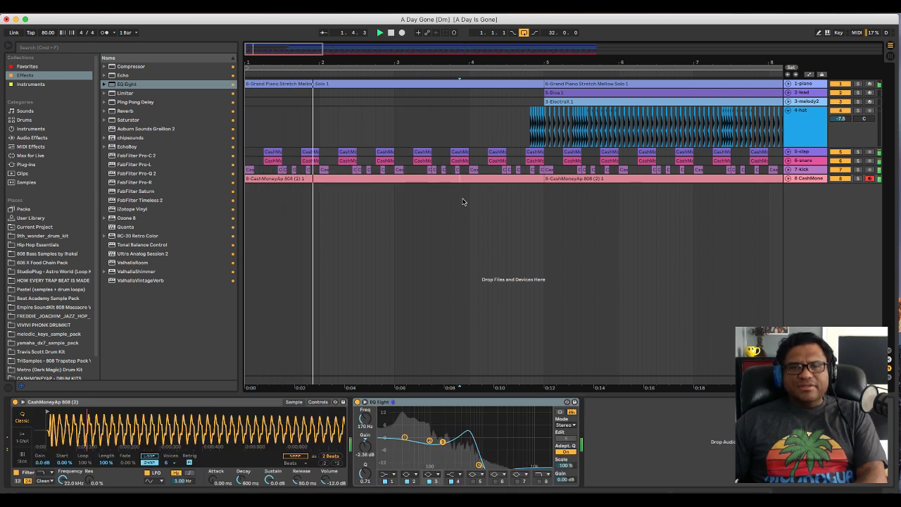
pyautogui.press('space')
pyautogui.click(322, 179)
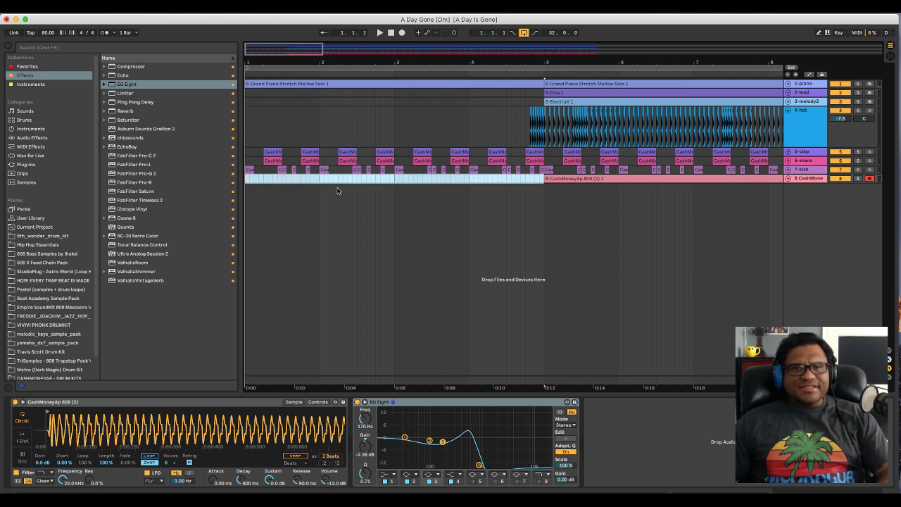
pyautogui.moveTo(538, 173); pyautogui.dragTo(243, 174)
pyautogui.press('space')
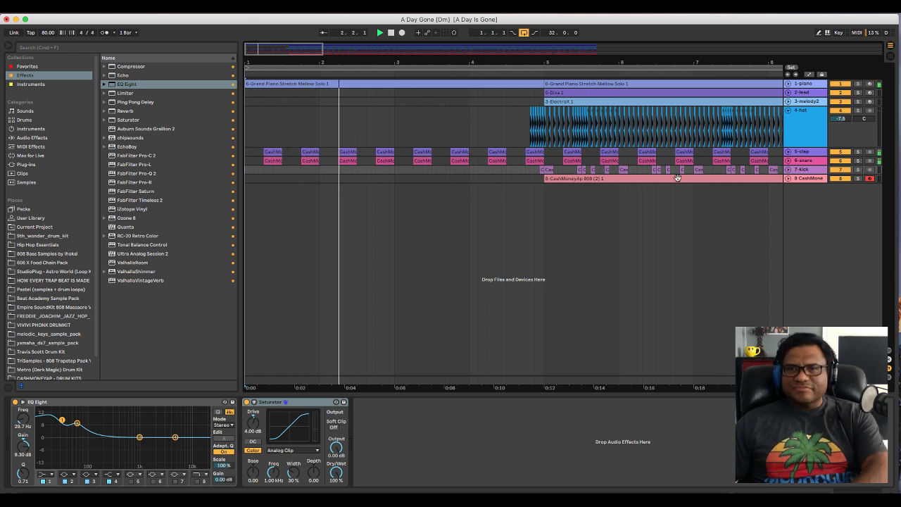
# Mute the clap and the snare in turn during playback to compare them, leaving the snare muted.
pyautogui.click(840, 152)
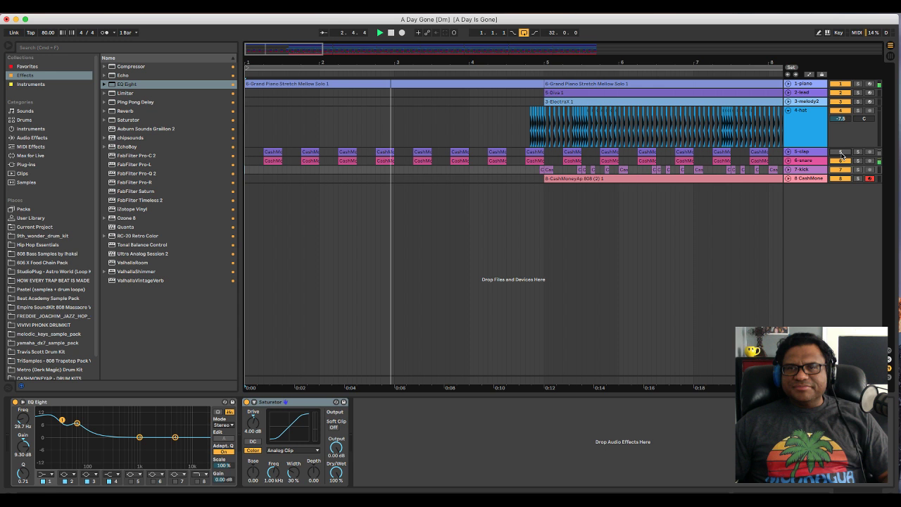
pyautogui.click(840, 152)
pyautogui.click(841, 162)
pyautogui.click(842, 161)
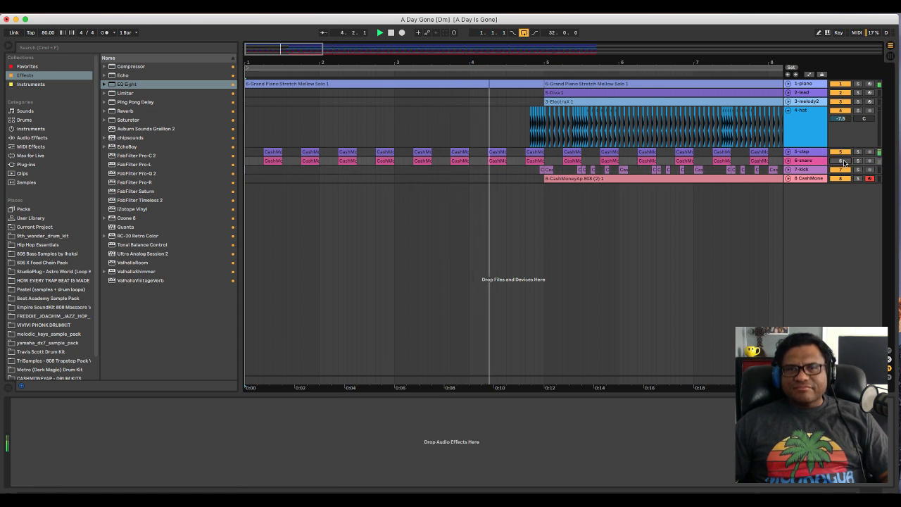
# Delete the snare hits before beat 4.4 in the opening four bars and play the intro from the start.
pyautogui.moveTo(525, 160); pyautogui.dragTo(253, 161)
pyautogui.click(391, 33)
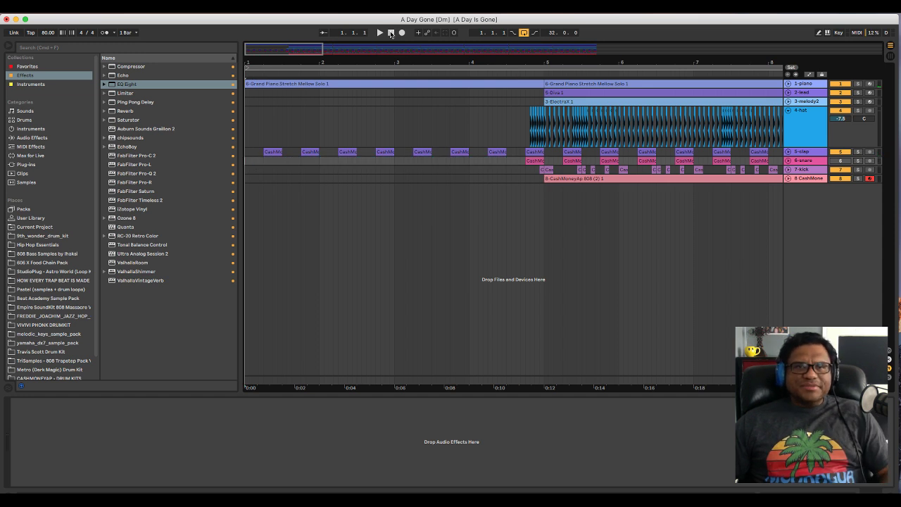
pyautogui.moveTo(426, 63); pyautogui.dragTo(524, 125)
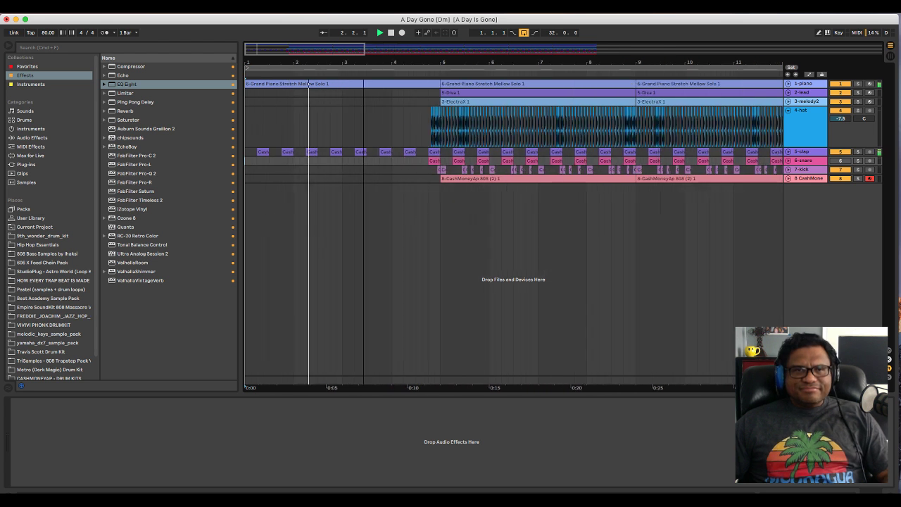
# Add a Reverb to the clap track and set its decay time to 3.46 s while auditioning the intro.
pyautogui.click(789, 152)
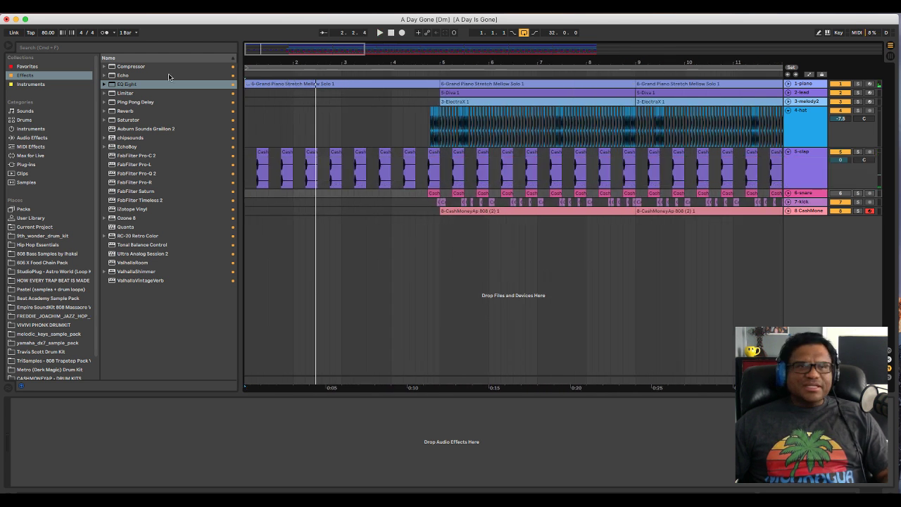
pyautogui.doubleClick(136, 110)
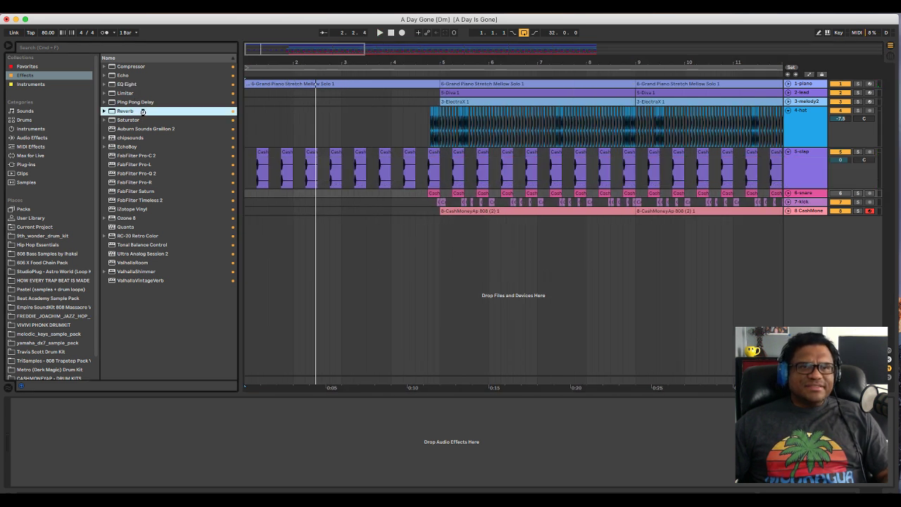
pyautogui.press('space')
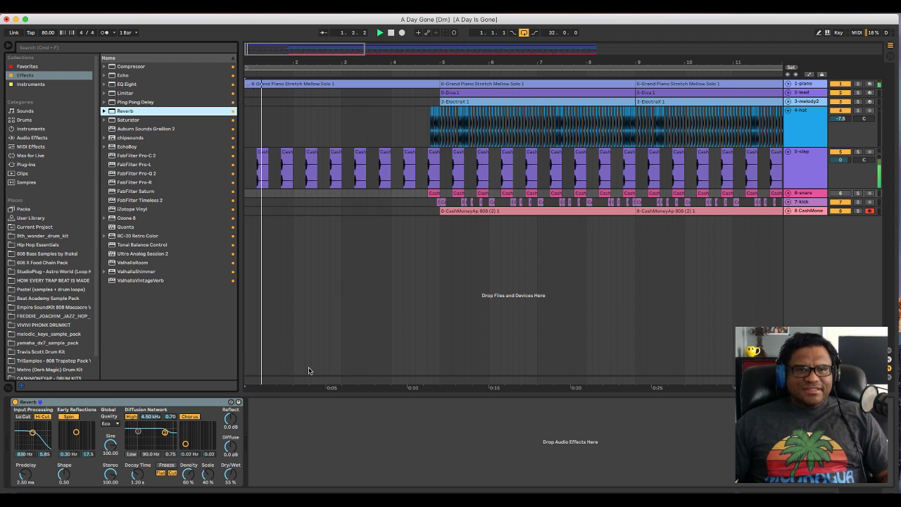
pyautogui.click(799, 171)
pyautogui.press('space')
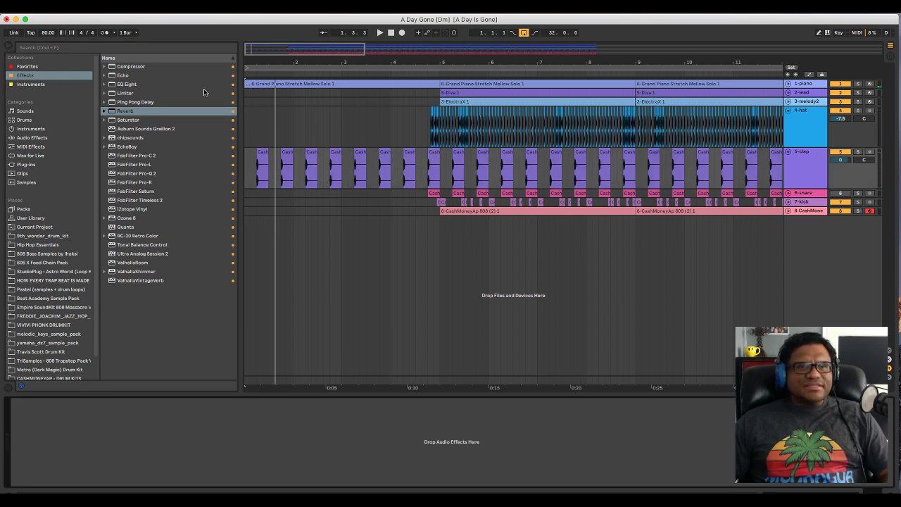
pyautogui.doubleClick(144, 112)
pyautogui.press('space')
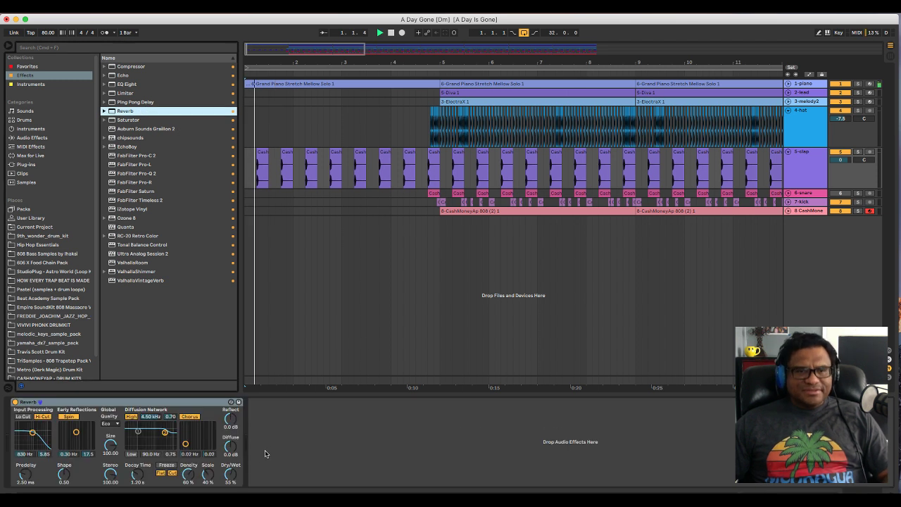
pyautogui.moveTo(138, 474); pyautogui.dragTo(138, 443)
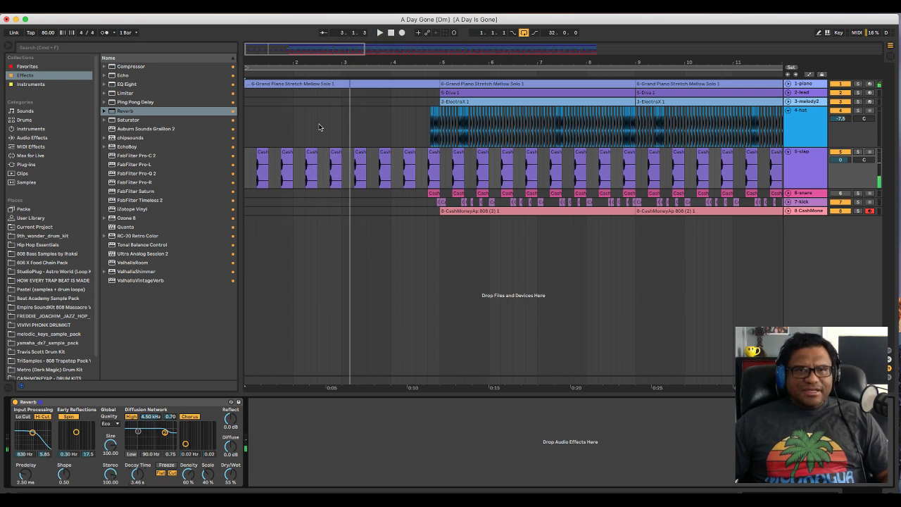
# Open the first piano clip and try nudging the chord at beat 1.3 slightly later, comparing the timing in playback.
pyautogui.click(789, 84)
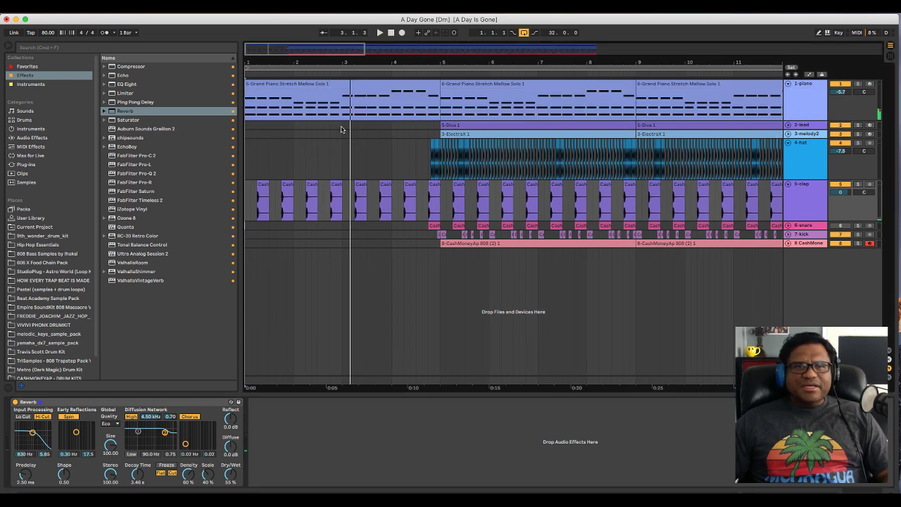
pyautogui.doubleClick(318, 86)
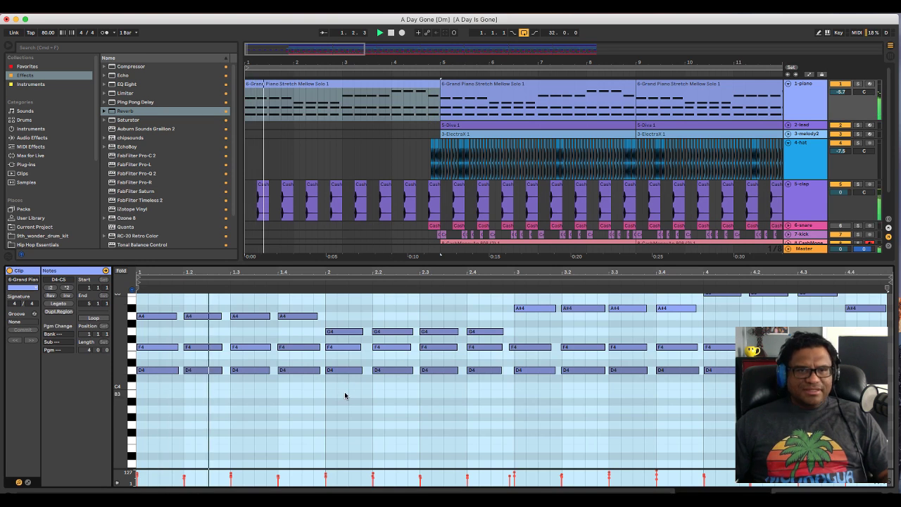
pyautogui.moveTo(255, 311); pyautogui.dragTo(254, 356)
pyautogui.press('space')
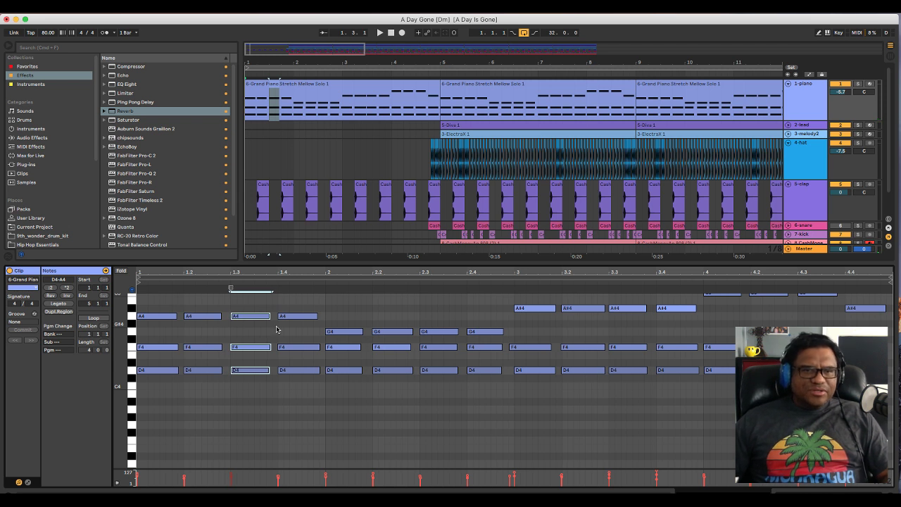
pyautogui.press('space')
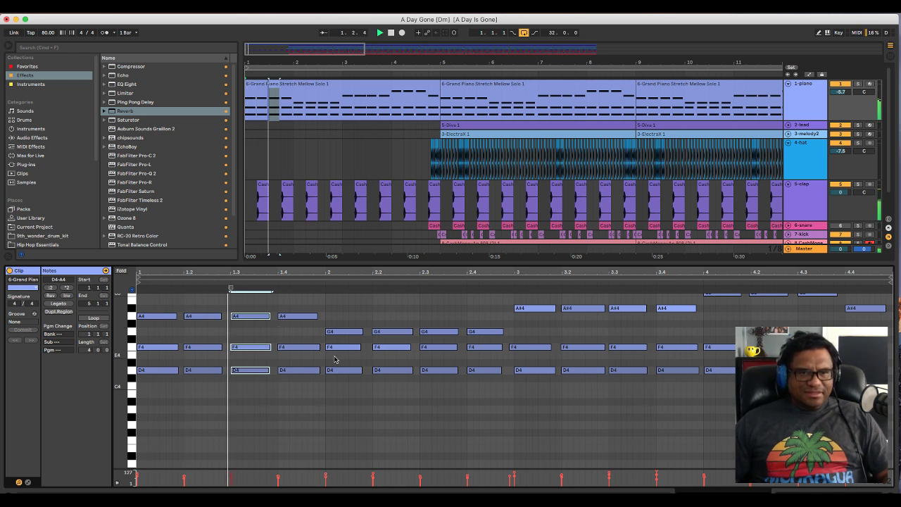
pyautogui.press('space')
pyautogui.press('Right')
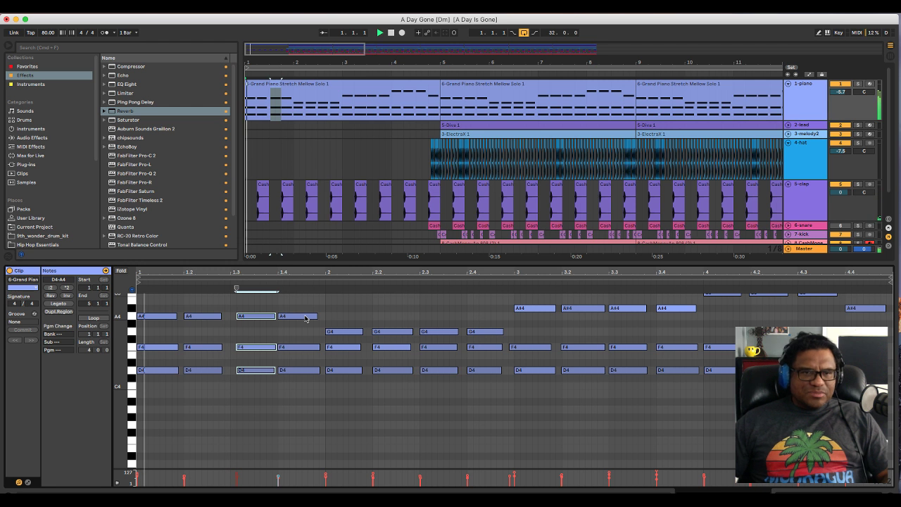
pyautogui.press('space')
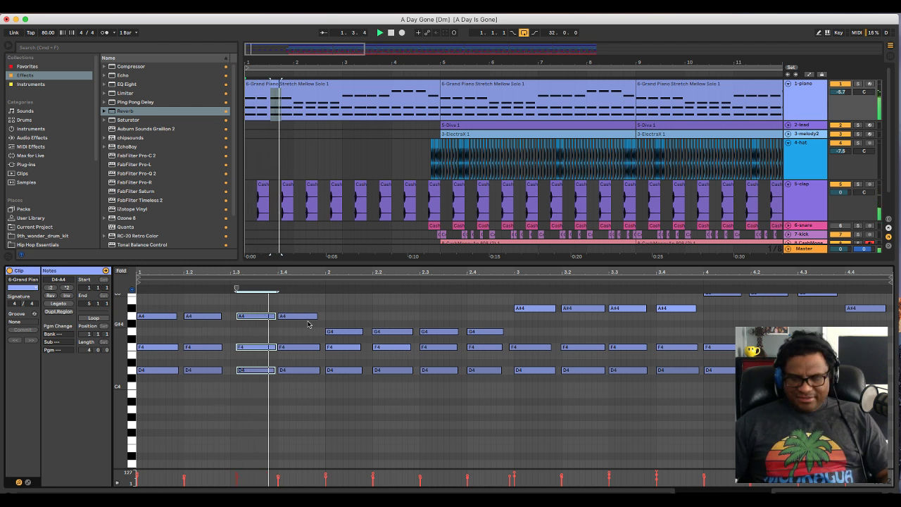
pyautogui.press('space')
pyautogui.press('Left')
pyautogui.press('space')
# Try nudging the piano chord at the start of bar 2 slightly later and audition its timing.
pyautogui.press('+')
pyautogui.press('+')
pyautogui.press('+')
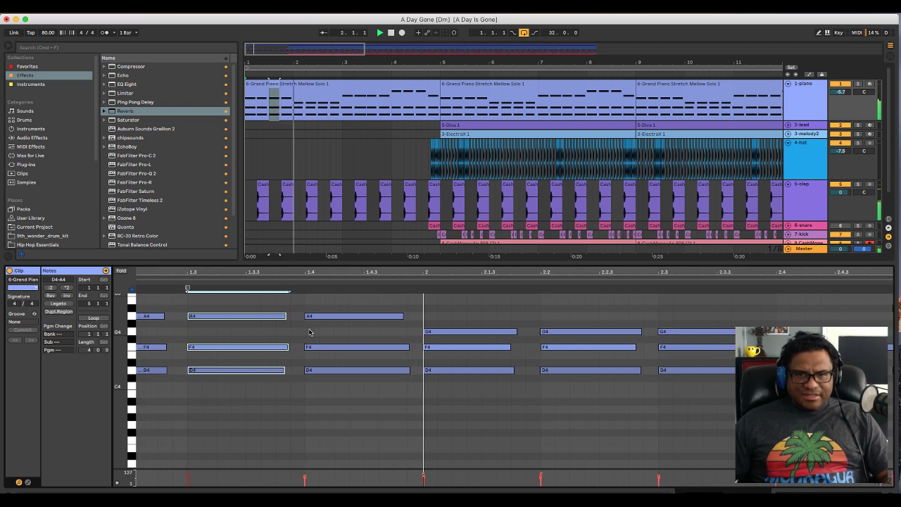
pyautogui.press('space')
pyautogui.moveTo(444, 317); pyautogui.dragTo(444, 408)
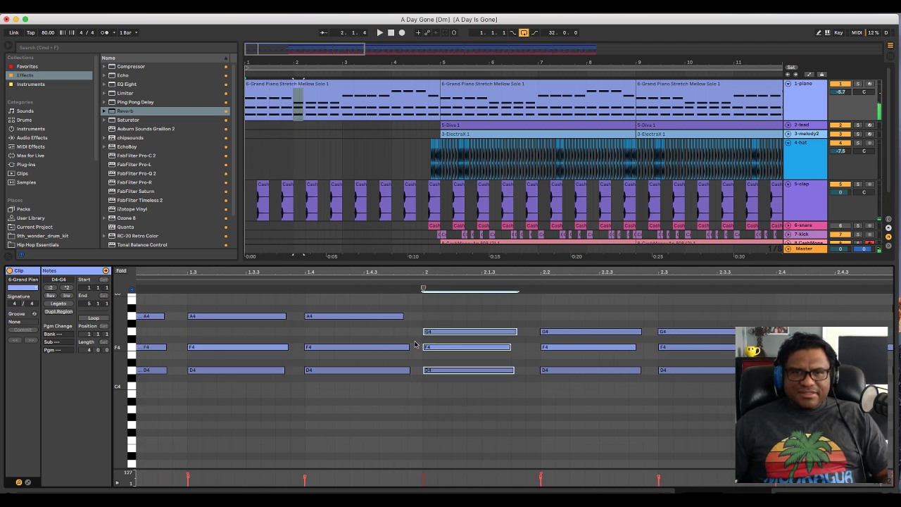
pyautogui.press('+')
pyautogui.press('+')
pyautogui.press('Right')
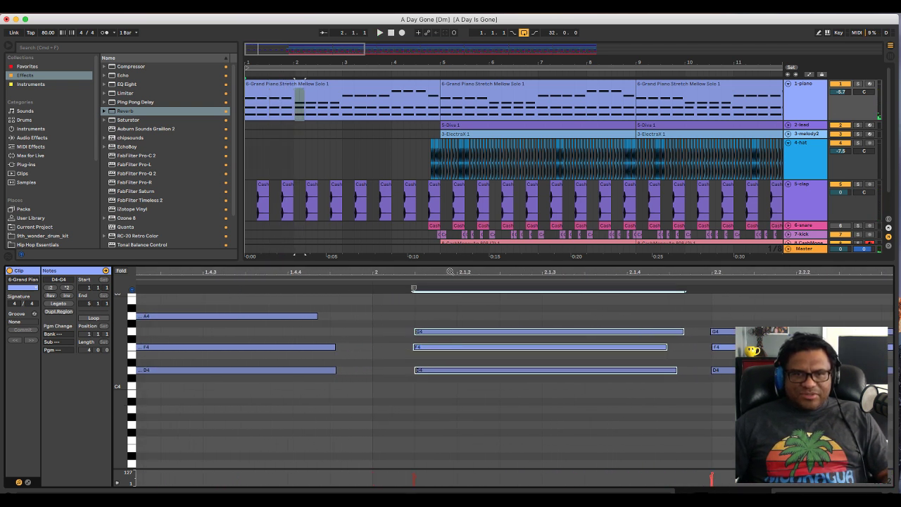
pyautogui.moveTo(451, 271); pyautogui.dragTo(450, 254)
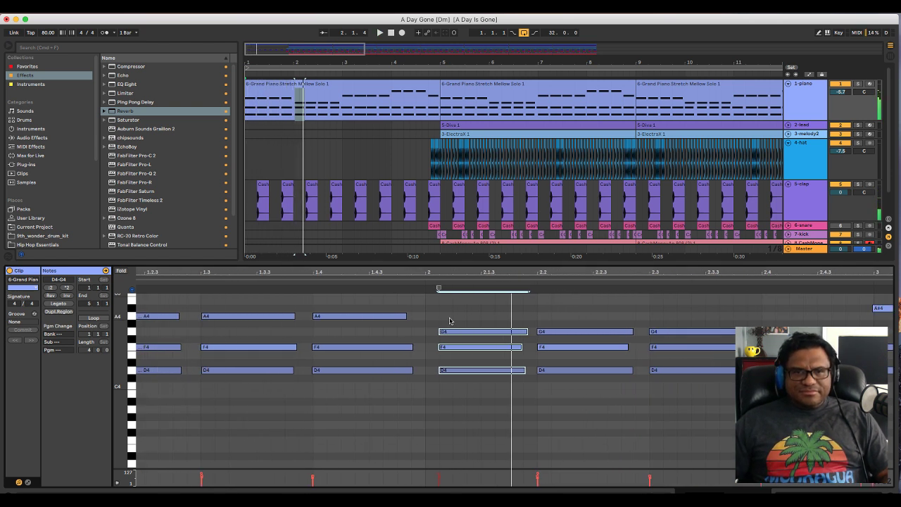
pyautogui.press('Left')
pyautogui.press('space')
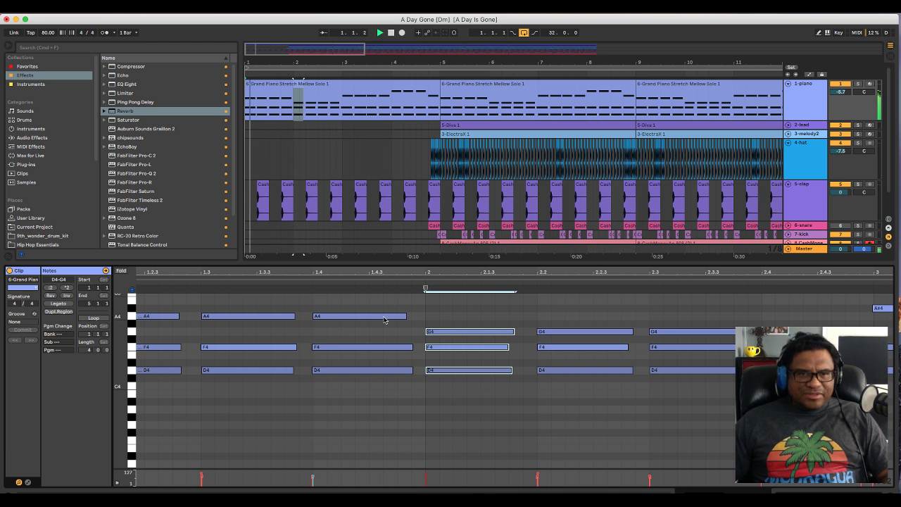
# Lower the C5 note at beat 4.3 of the first piano clip to A#4.
pyautogui.scroll(-3, 356, 297)
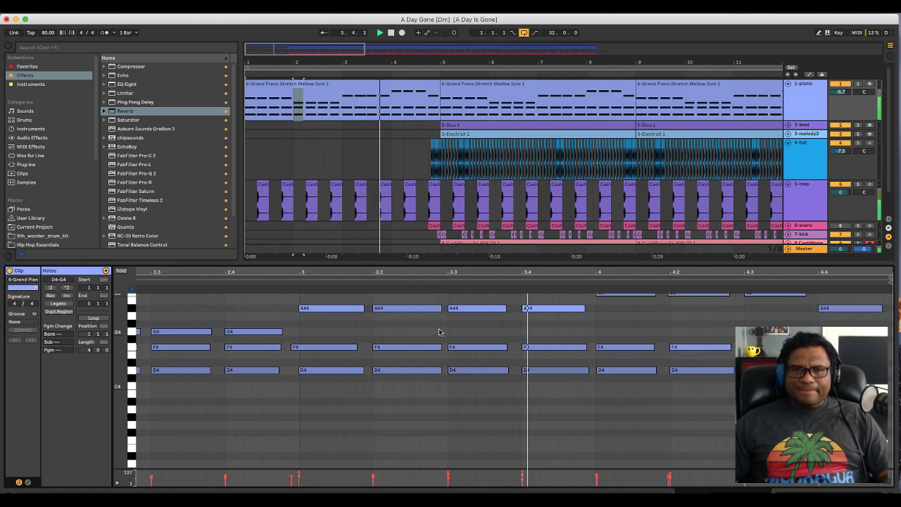
pyautogui.scroll(2, 441, 334)
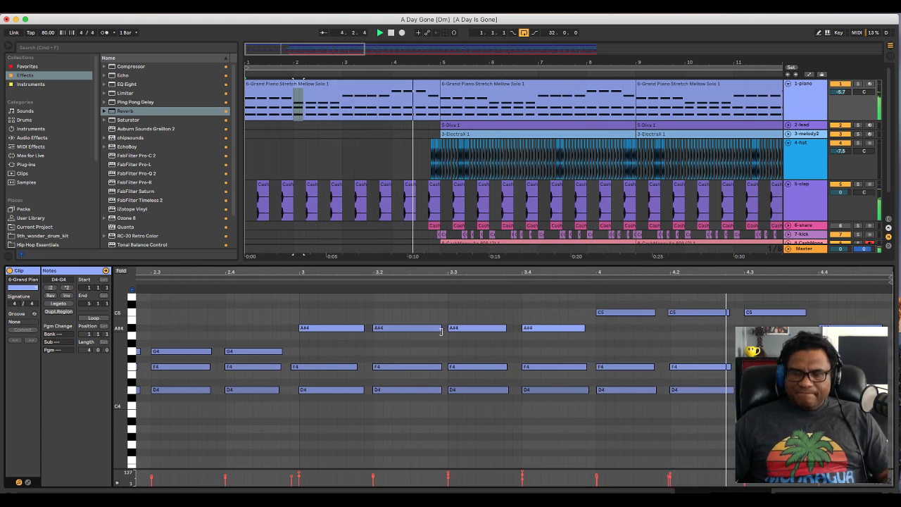
pyautogui.click(765, 314)
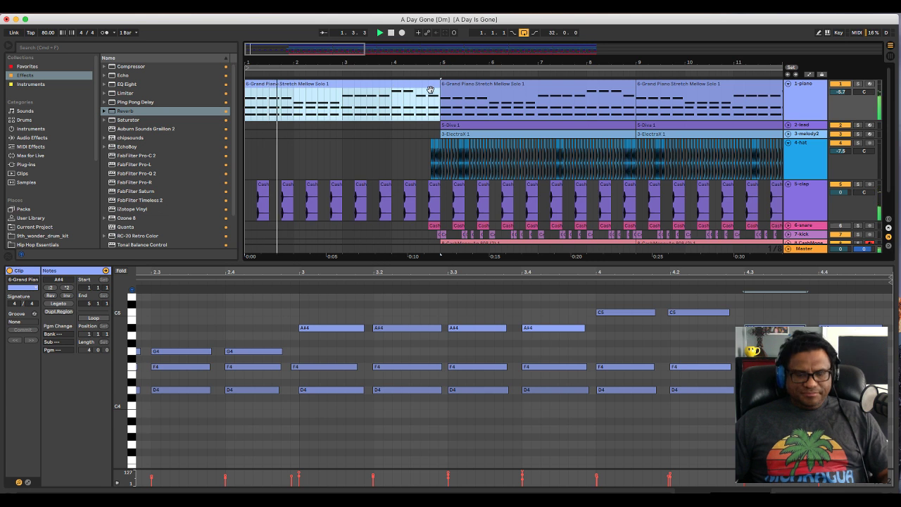
# Replace the remaining piano clips through bar 32 with duplicates of the edited first clip.
pyautogui.click(539, 116)
pyautogui.hscroll(5, 546, 116)
pyautogui.moveTo(558, 62); pyautogui.dragTo(558, 45)
pyautogui.press('Right')
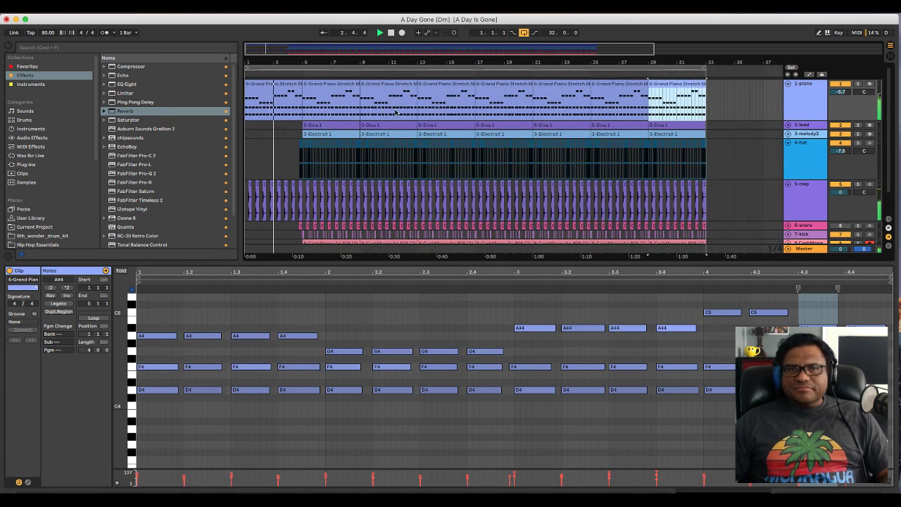
# Solo the lead track and listen to its first clip from bar 5.
pyautogui.moveTo(350, 53); pyautogui.dragTo(349, 64)
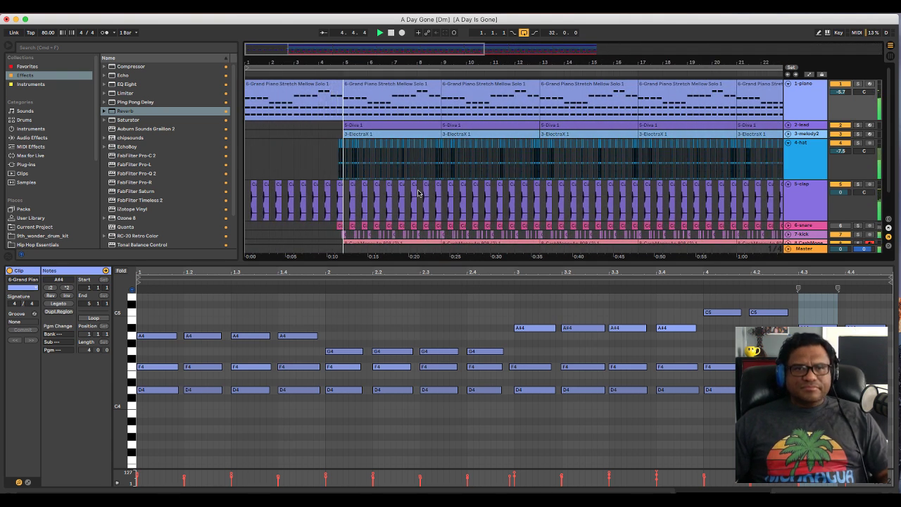
pyautogui.scroll(-2, 407, 201)
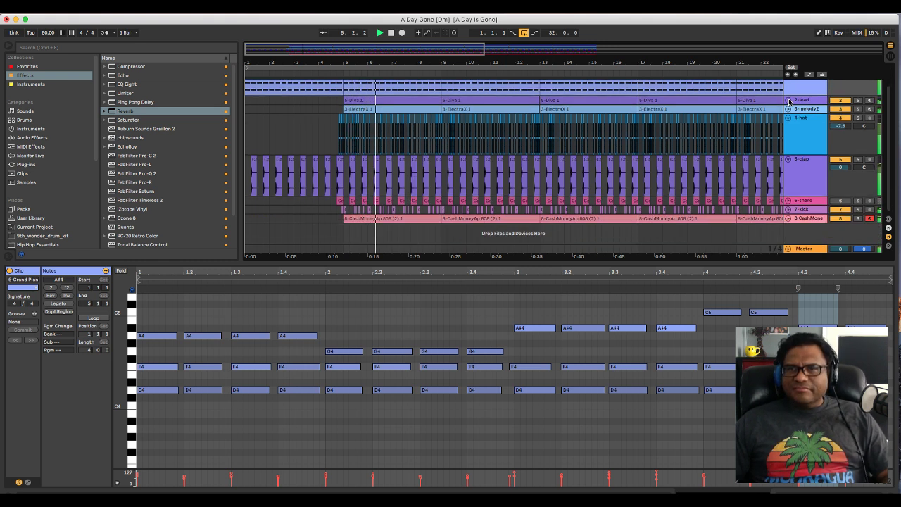
pyautogui.click(788, 100)
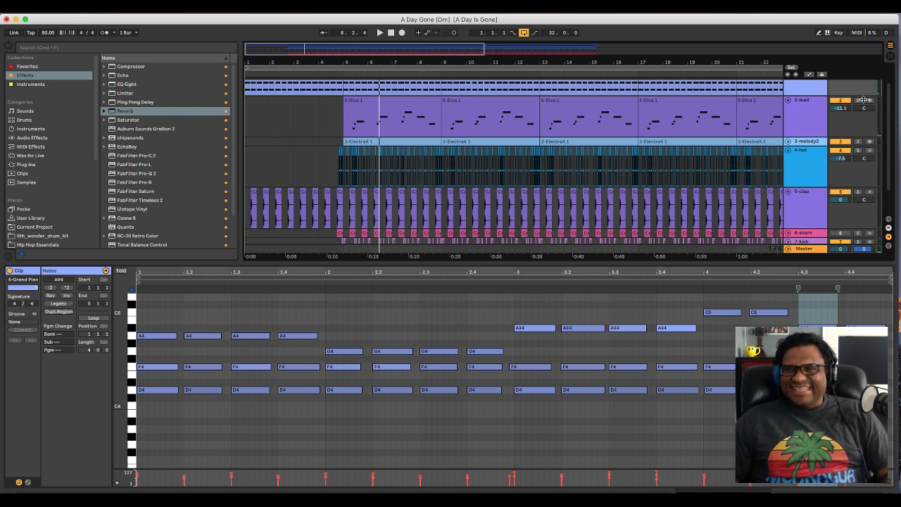
pyautogui.click(857, 100)
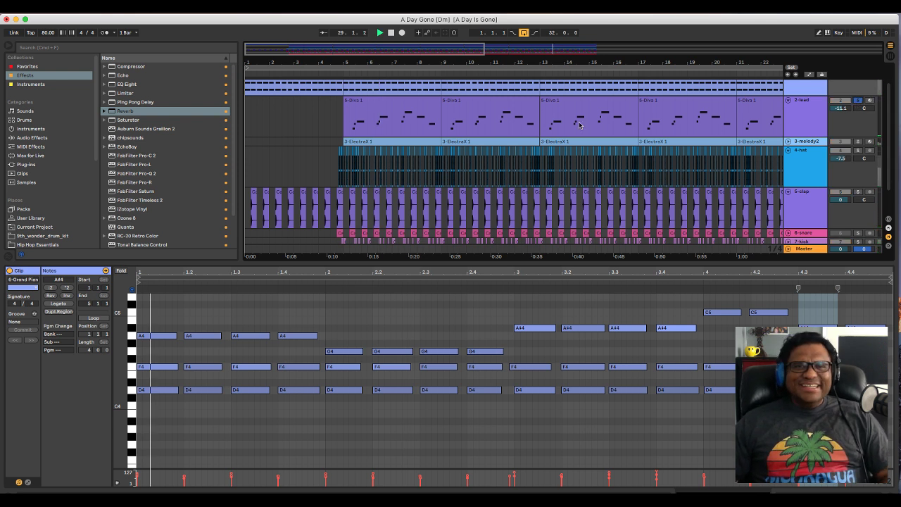
pyautogui.click(344, 115)
pyautogui.press('space')
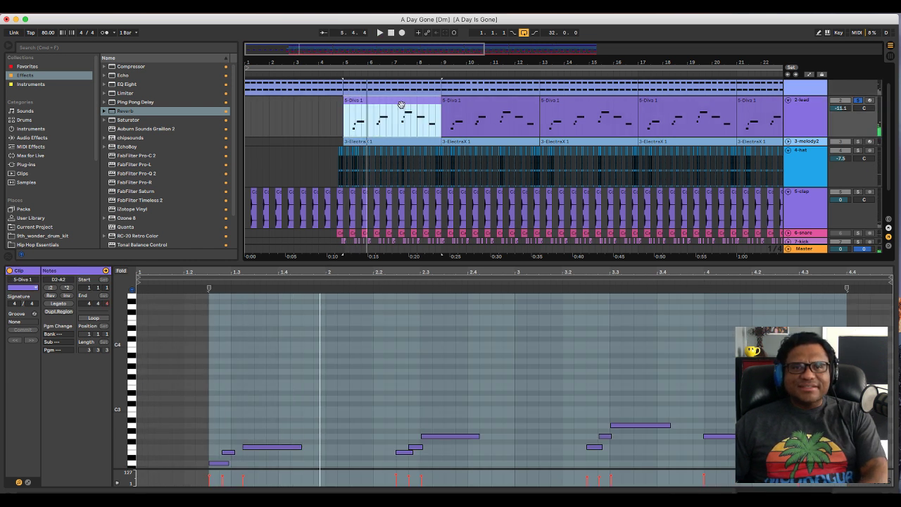
# Delete the lead clip in bars 5 to 8, then unsolo the lead and play from just before bar 5.
pyautogui.click(396, 159)
pyautogui.click(339, 124)
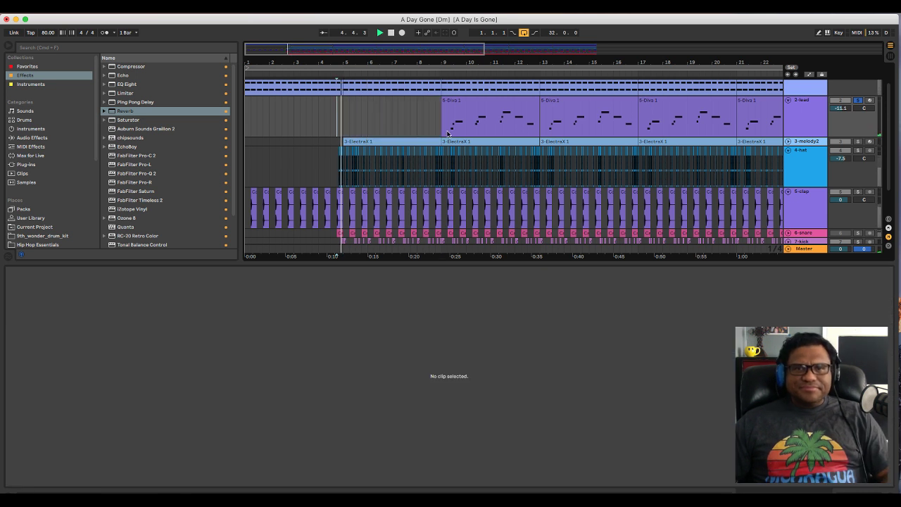
pyautogui.click(859, 101)
pyautogui.press('space')
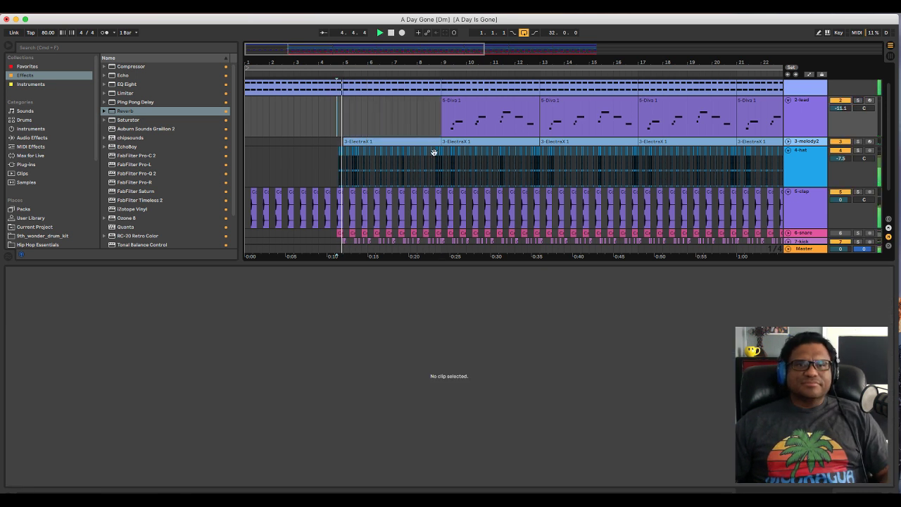
# Expand the melody2 track and solo it during playback to hear its part alone.
pyautogui.scroll(-2, 445, 178)
pyautogui.scroll(5, 448, 197)
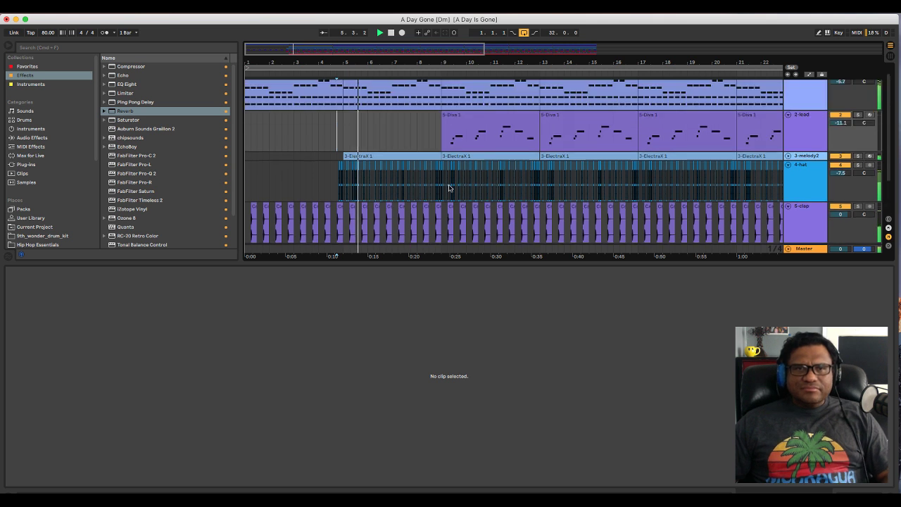
pyautogui.click(787, 166)
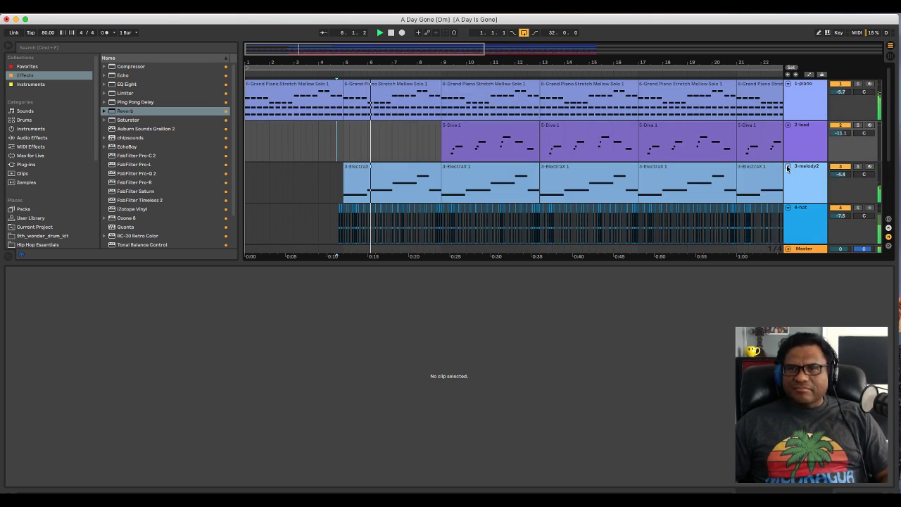
pyautogui.click(857, 166)
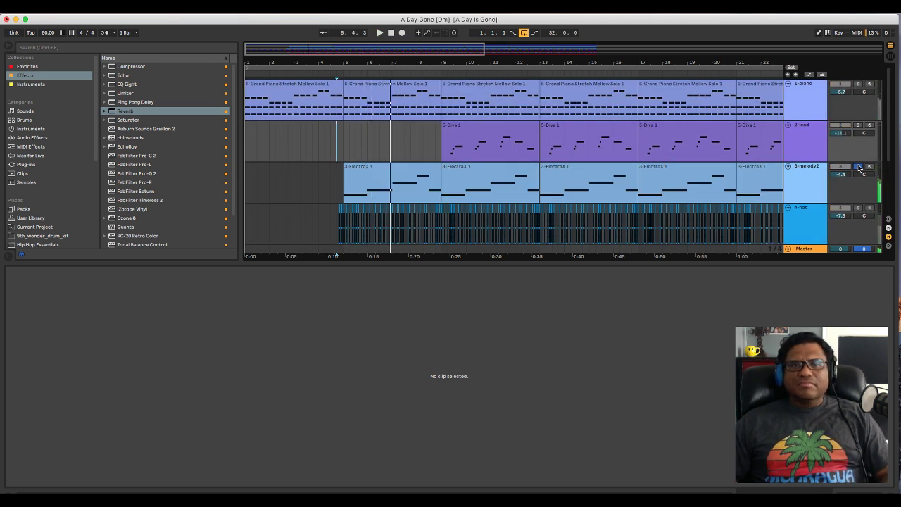
# Restore the lead clip in bars 5 to 8, delete the melody2 clip there instead, and play from just before bar 5.
pyautogui.press('super+v')
pyautogui.click(382, 181)
pyautogui.press('Delete')
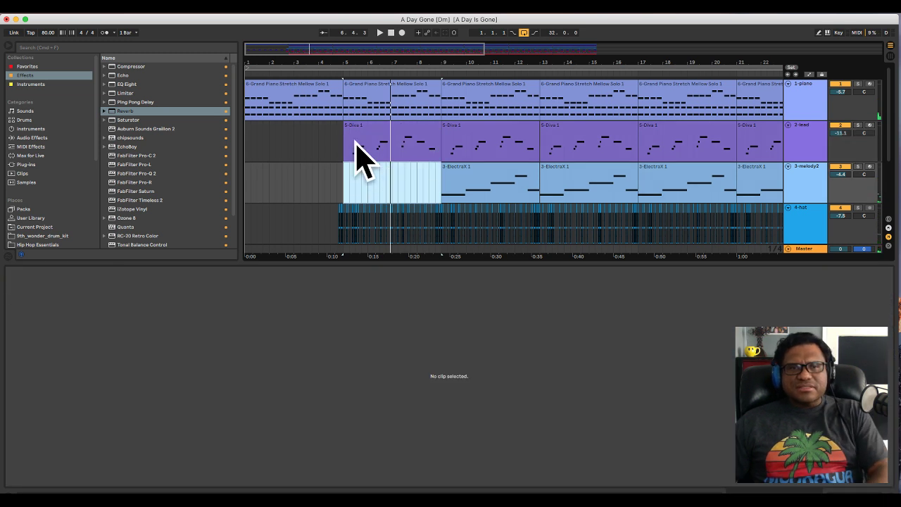
pyautogui.click(338, 137)
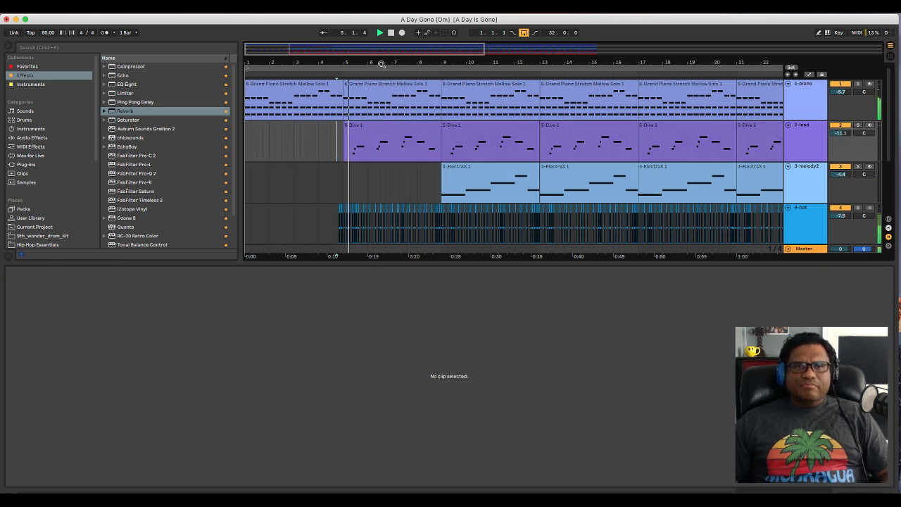
pyautogui.moveTo(381, 64); pyautogui.dragTo(297, 80)
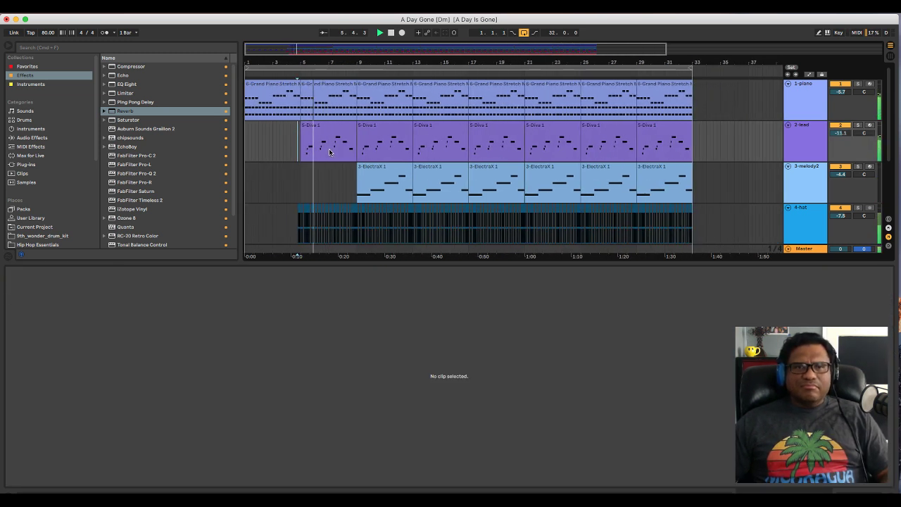
pyautogui.scroll(-5, 331, 156)
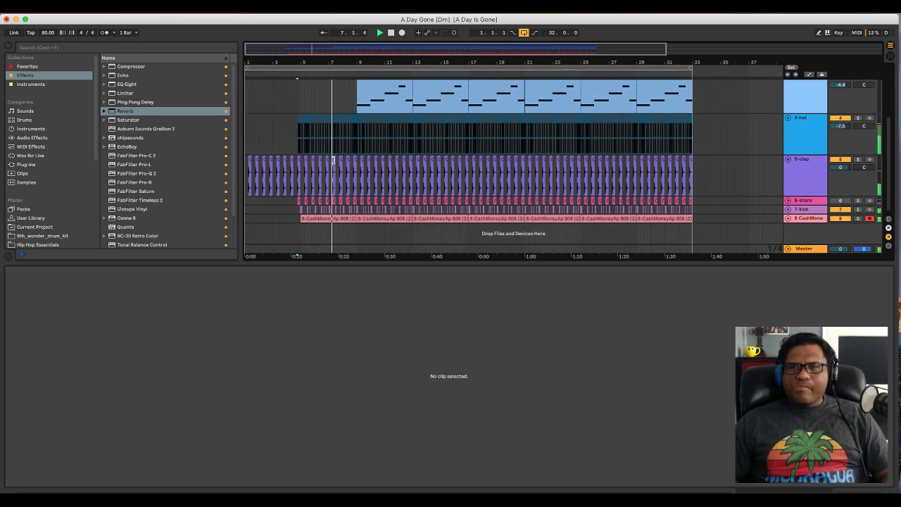
# Enlarge the arrangement area until the whole 32-bar song and all eight tracks fit, and play from bar 1.
pyautogui.scroll(2, 333, 160)
pyautogui.scroll(-2, 334, 161)
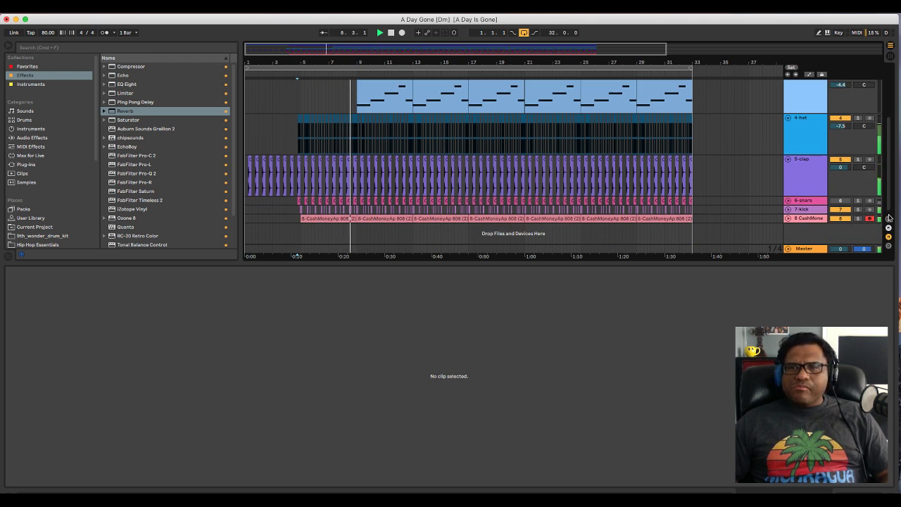
pyautogui.scroll(4, 351, 127)
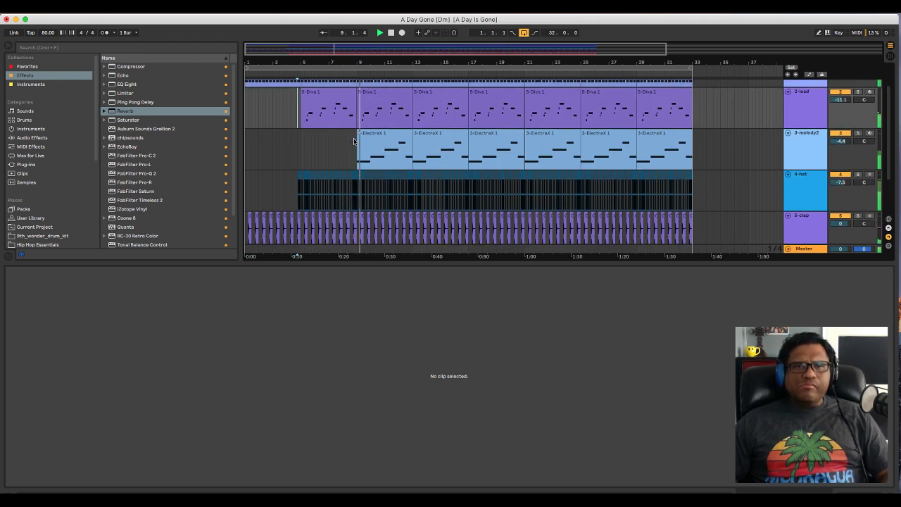
pyautogui.moveTo(347, 62); pyautogui.dragTo(347, 49)
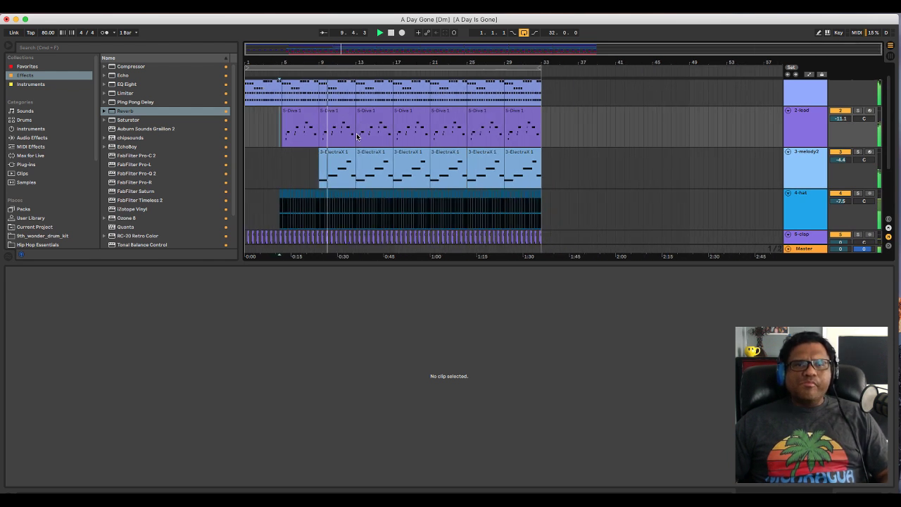
pyautogui.scroll(-1, 701, 129)
pyautogui.scroll(2, 773, 89)
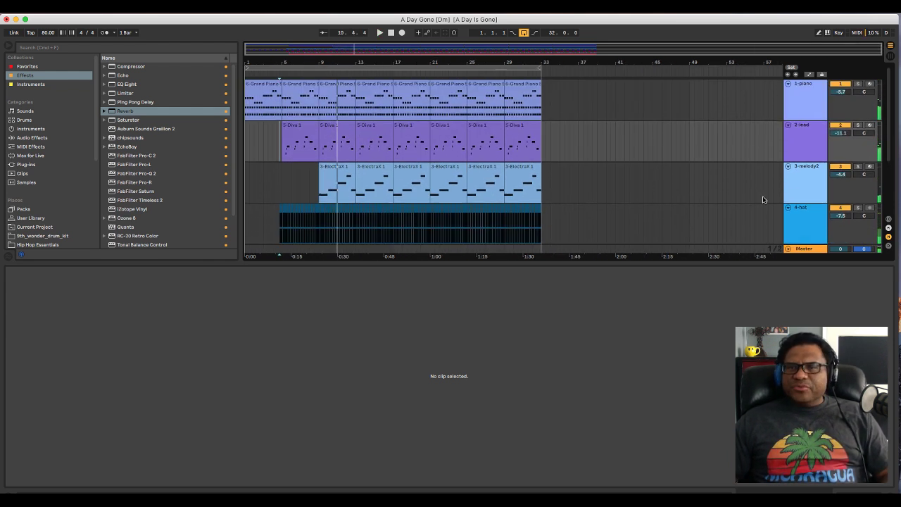
pyautogui.scroll(-3, 803, 182)
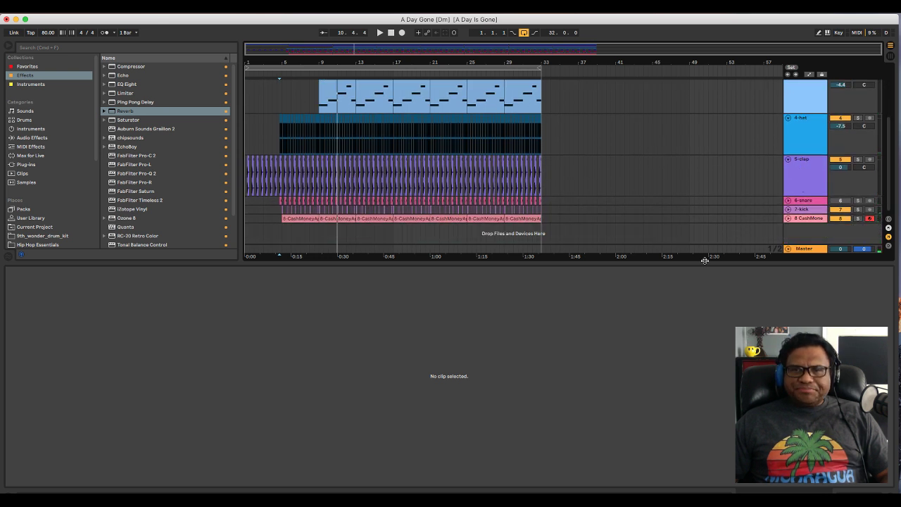
pyautogui.moveTo(704, 260); pyautogui.dragTo(705, 377)
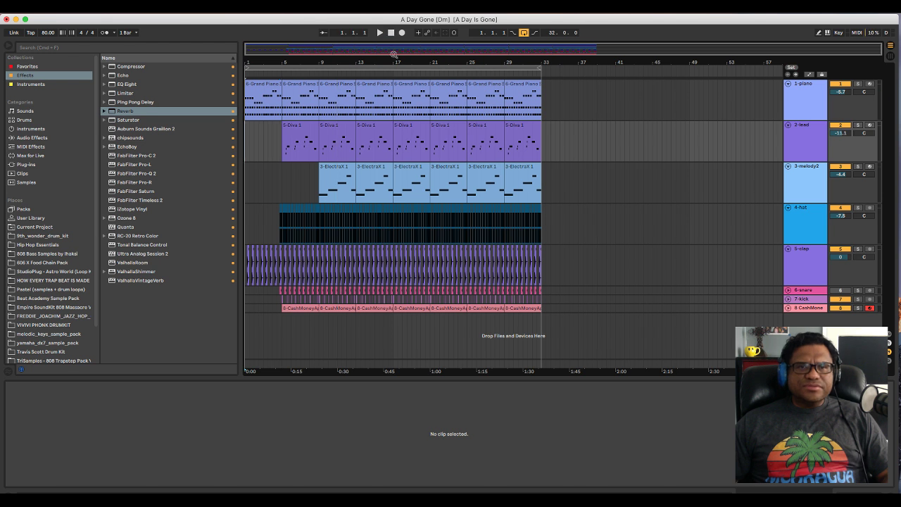
pyautogui.press('space')
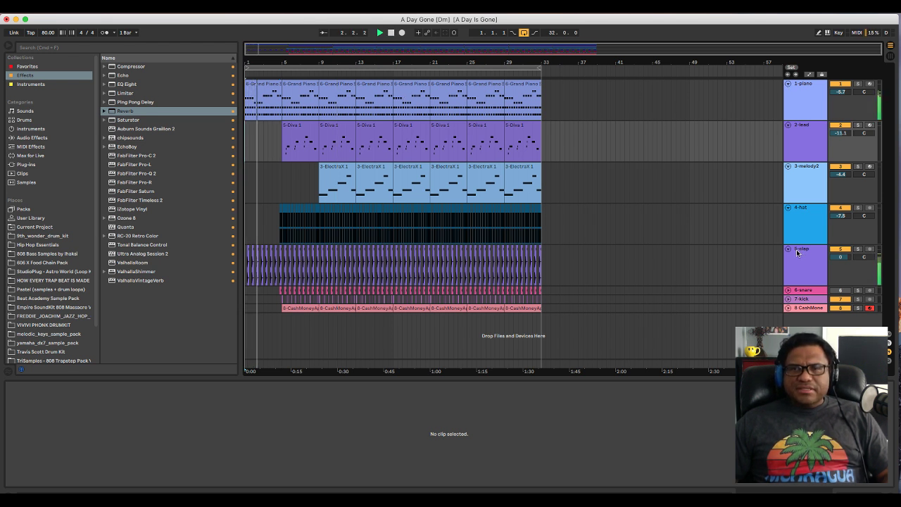
# Automate the Reverb's Device On parameter on the clap track so the reverb switches off at about bar 5.
pyautogui.press('a')
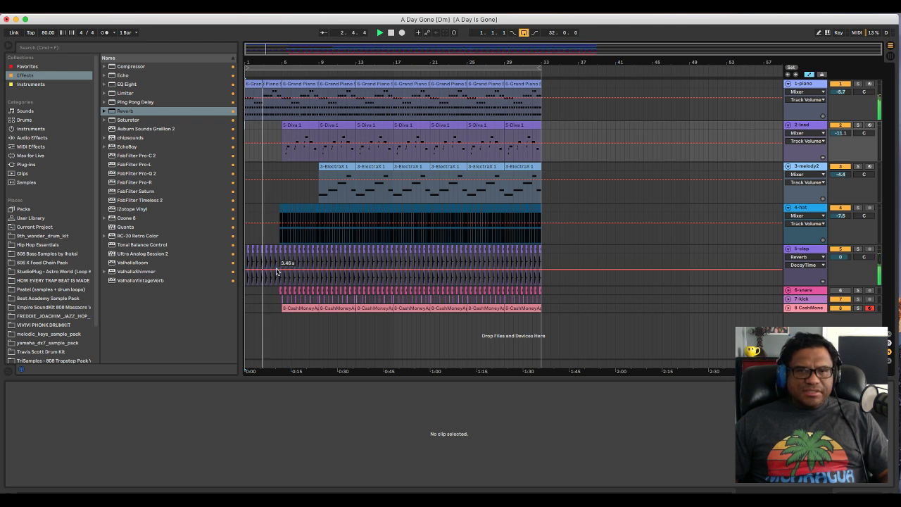
pyautogui.click(796, 264)
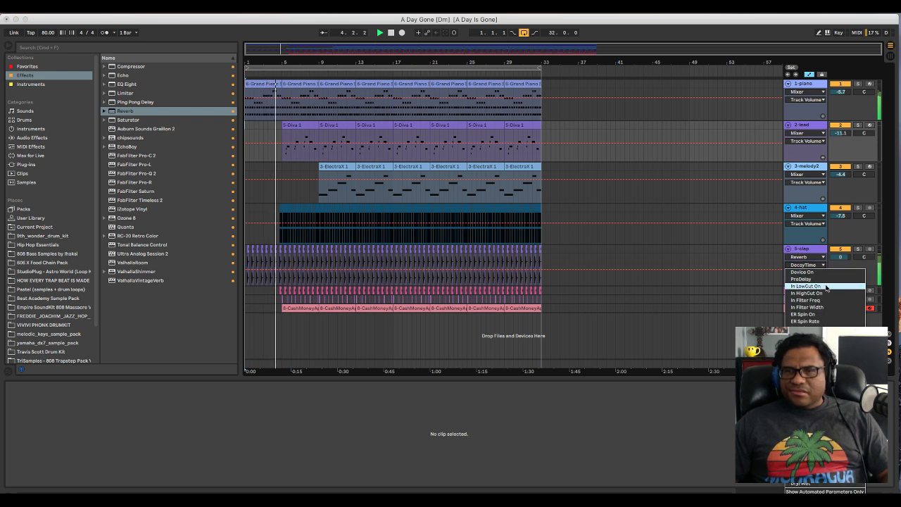
pyautogui.click(825, 272)
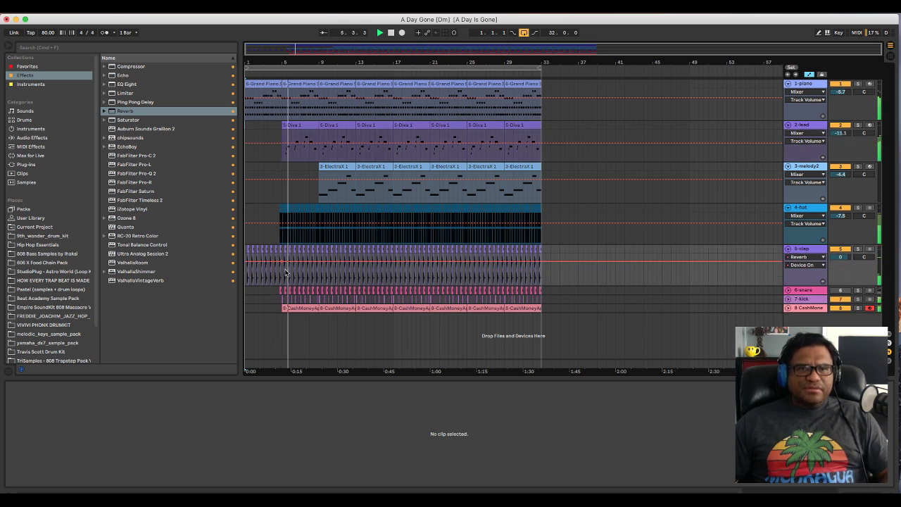
pyautogui.moveTo(285, 262); pyautogui.dragTo(296, 269)
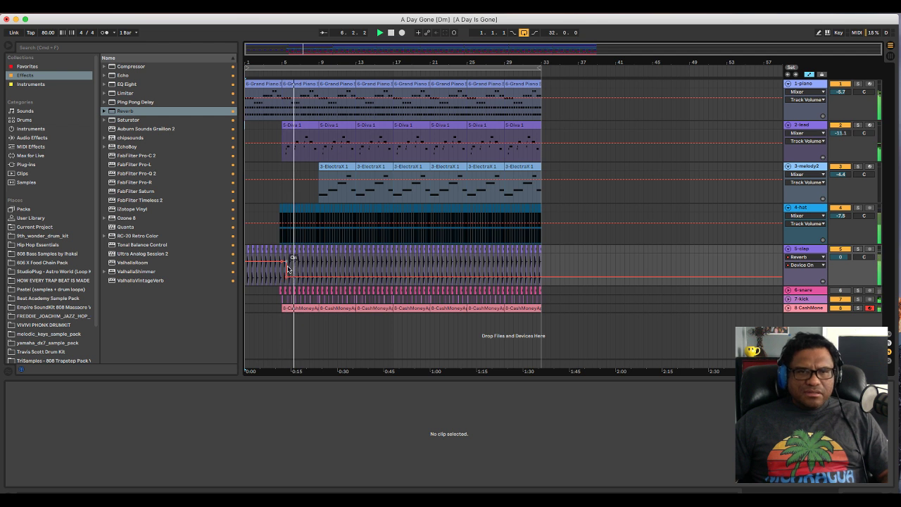
# Hide the automation lanes and collapse the clap, hat, melody2 and lead tracks.
pyautogui.click(788, 250)
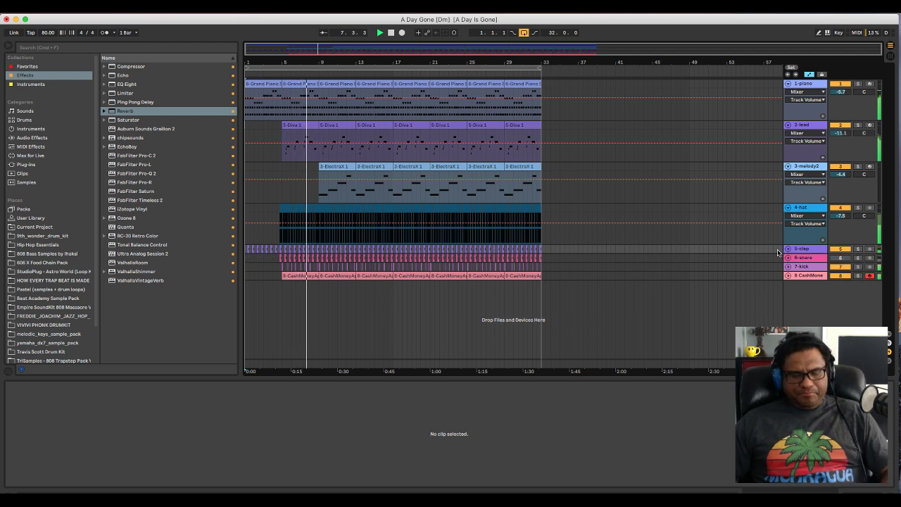
pyautogui.press('a')
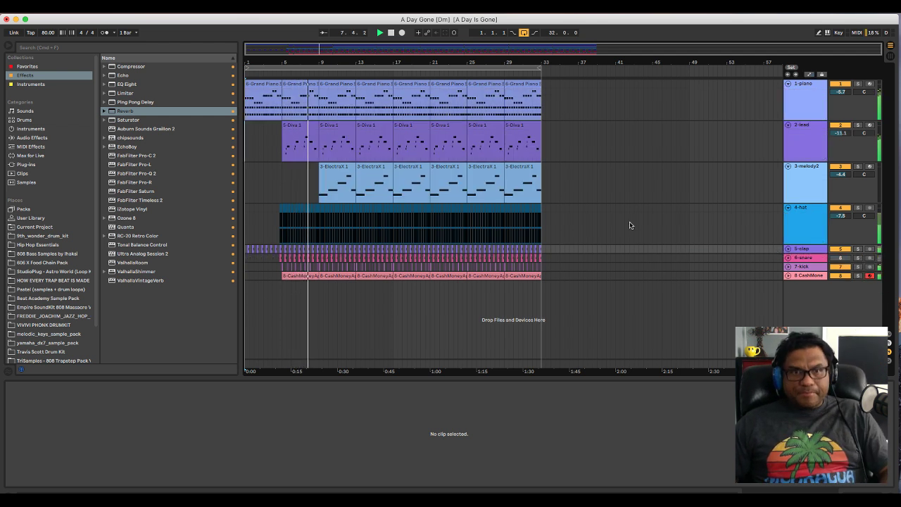
pyautogui.click(788, 208)
pyautogui.click(788, 166)
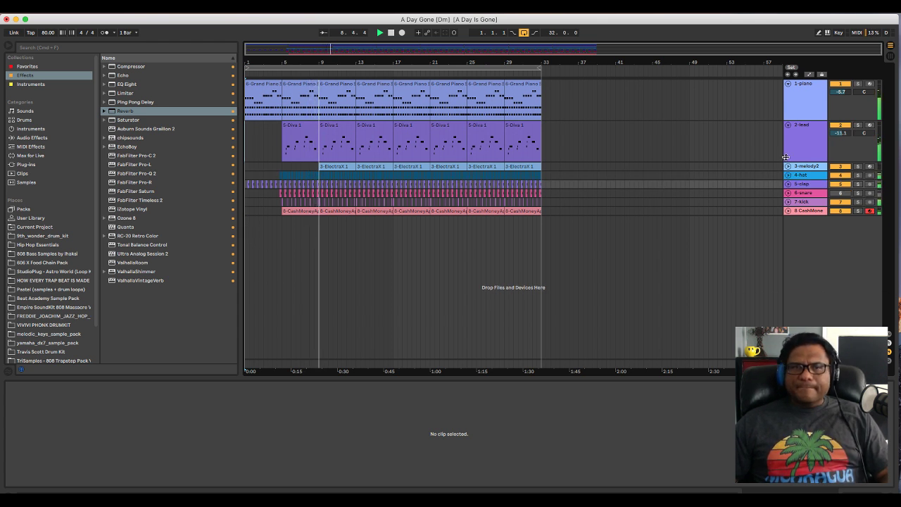
pyautogui.click(788, 124)
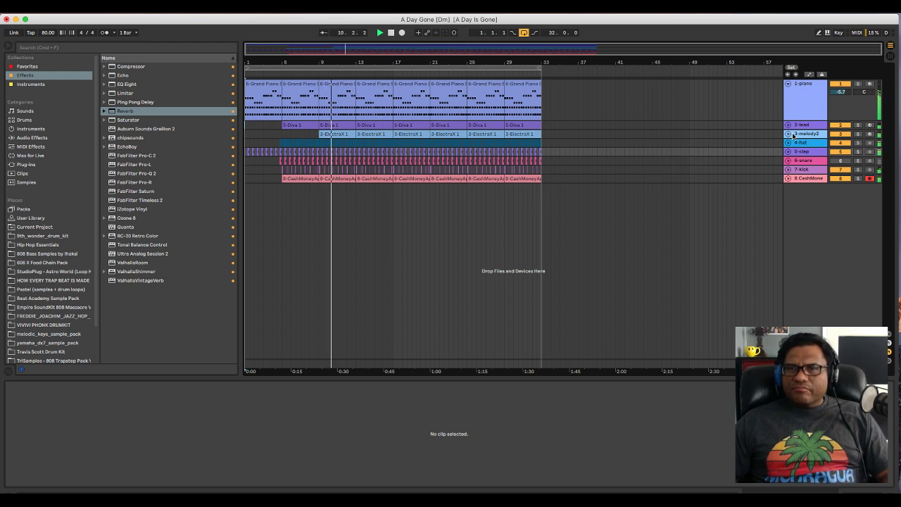
# Raise the kick track's volume to 1.4 dB, and activate and expand the snare track.
pyautogui.click(787, 169)
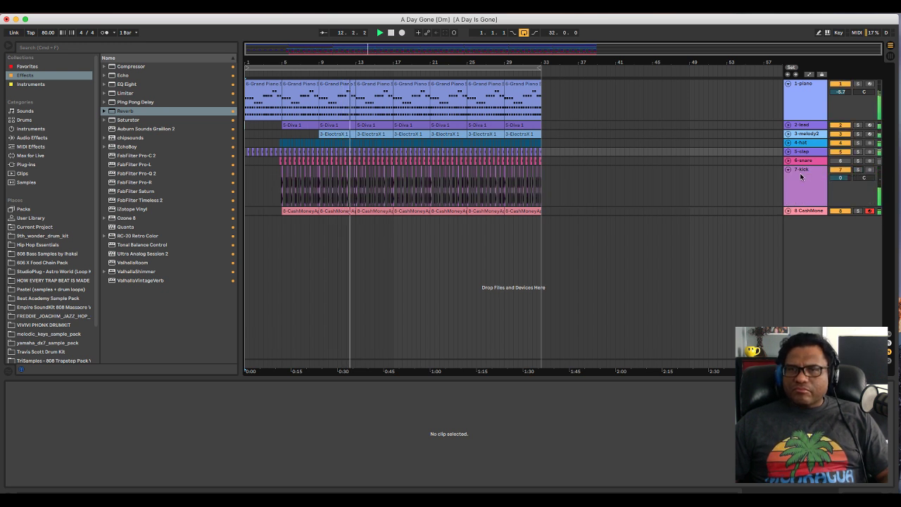
pyautogui.moveTo(841, 179); pyautogui.dragTo(841, 173)
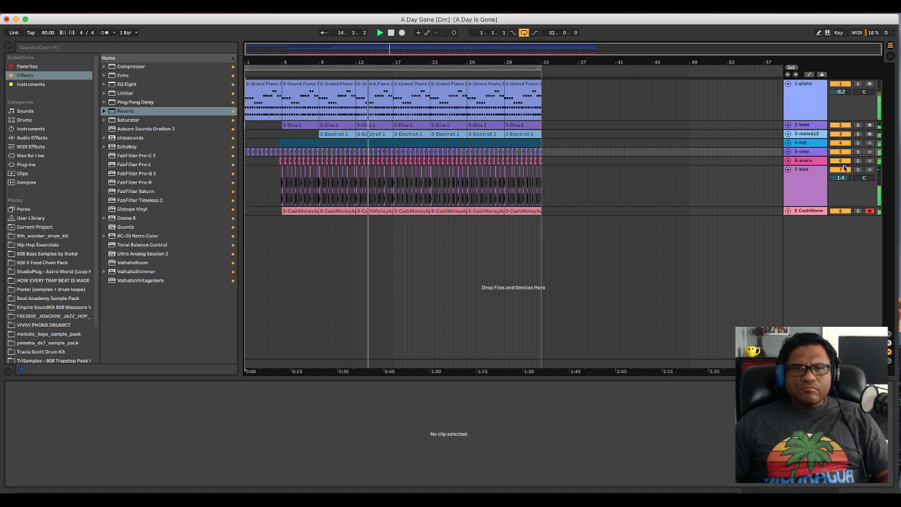
pyautogui.click(788, 160)
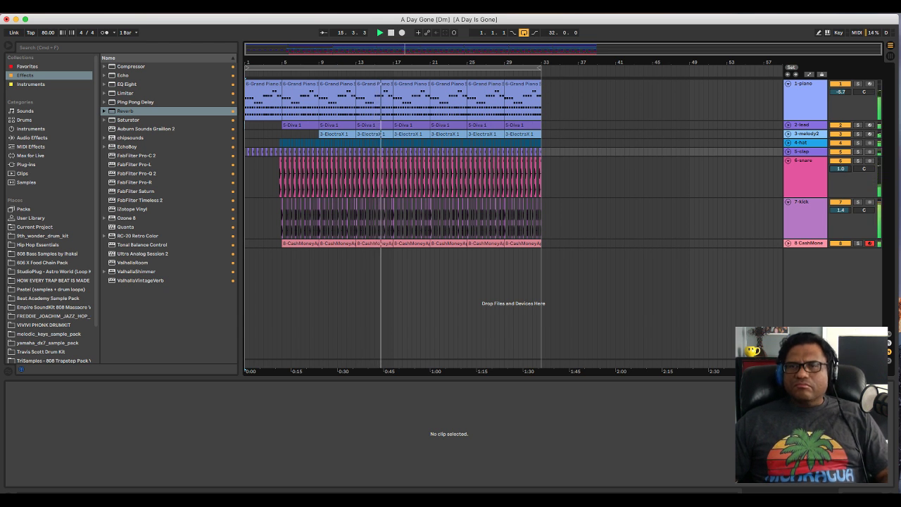
# Expand the clap track, raise its volume to 0.8 dB, and solo it briefly to check its sound.
pyautogui.click(788, 151)
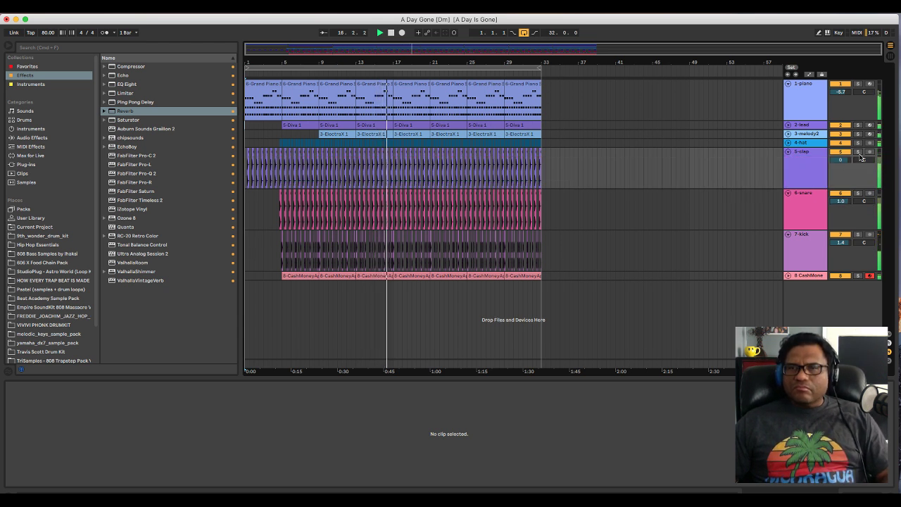
pyautogui.click(858, 152)
pyautogui.click(858, 152)
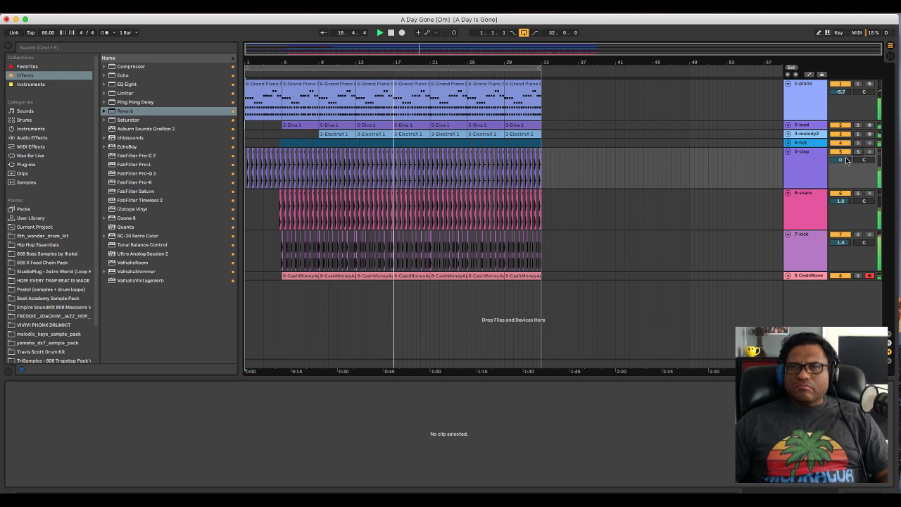
pyautogui.click(858, 152)
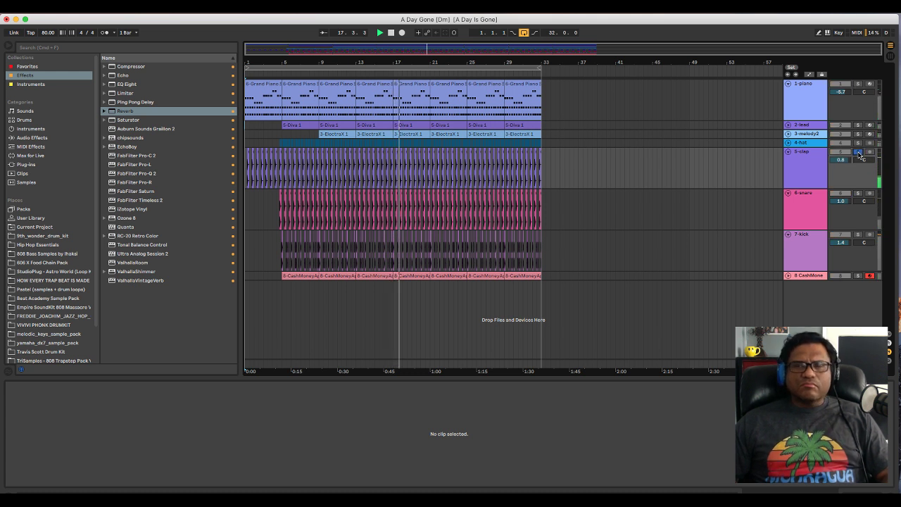
pyautogui.click(858, 152)
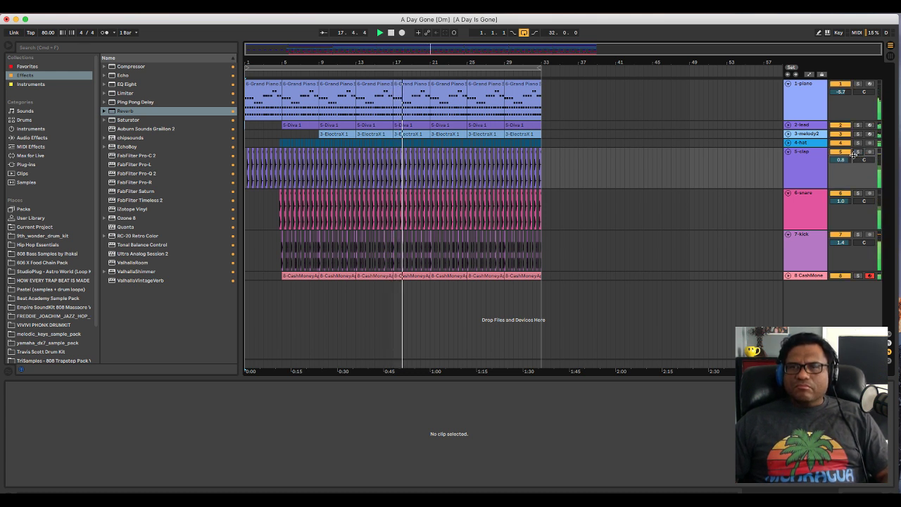
# Collapse the clap, snare and kick tracks.
pyautogui.click(788, 152)
pyautogui.click(788, 160)
pyautogui.click(789, 170)
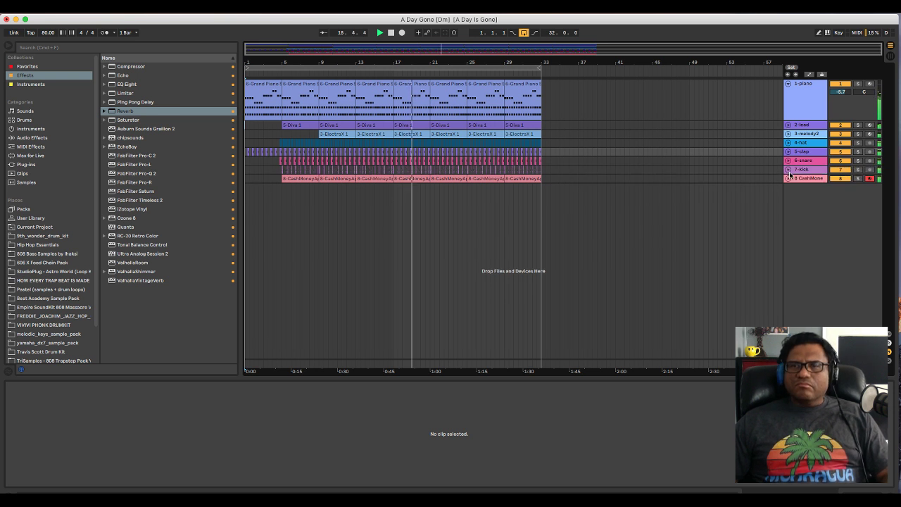
# Rename the CashMoney track as 8-808 and solo it briefly during playback.
pyautogui.click(817, 179)
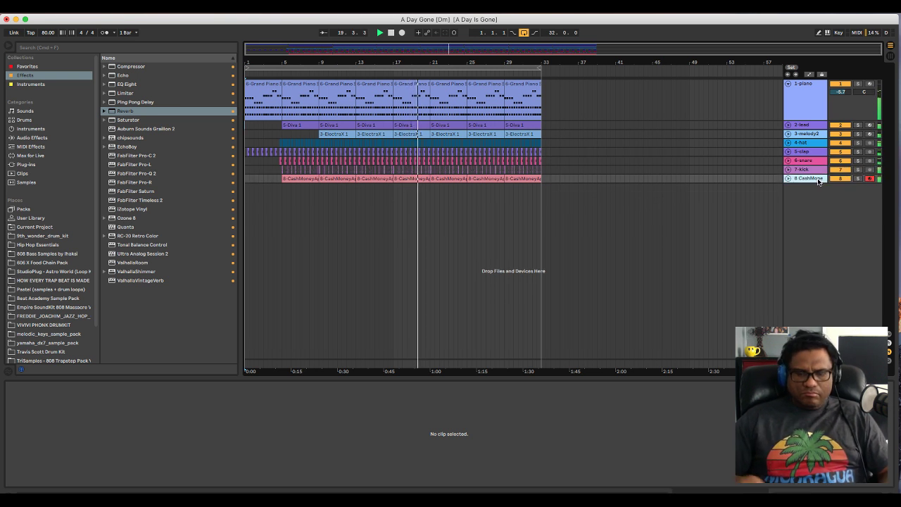
pyautogui.press('super+r')
pyautogui.write('8-')
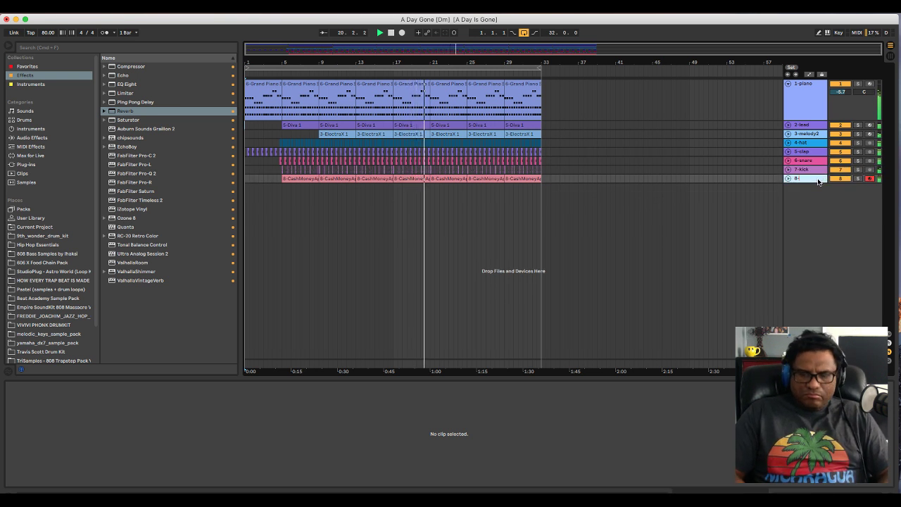
pyautogui.write('808')
pyautogui.press('Return')
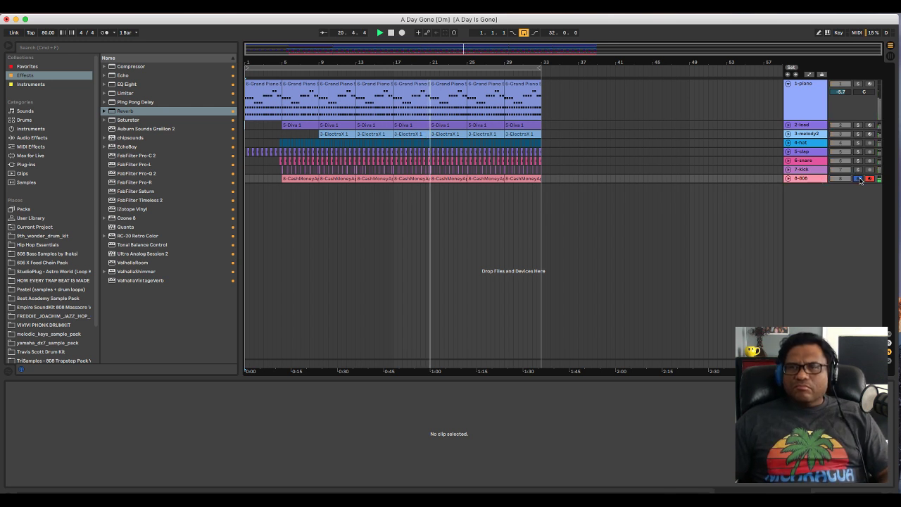
pyautogui.click(857, 178)
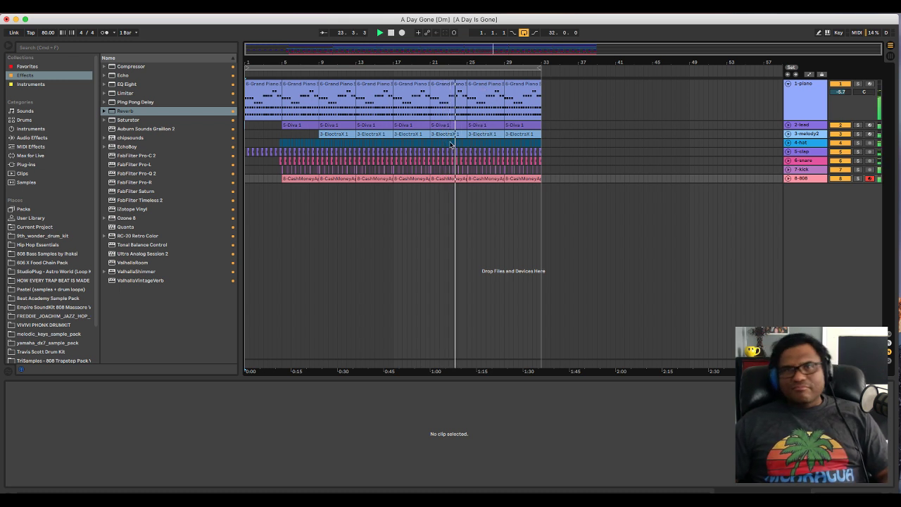
# Delete the last two piano clips, covering bars 25 to 32.
pyautogui.click(474, 86)
pyautogui.press('Delete')
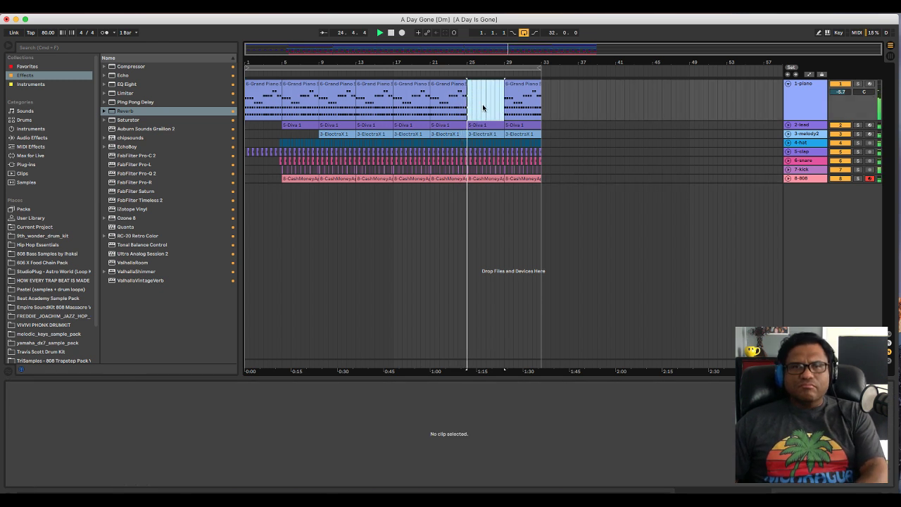
pyautogui.click(514, 90)
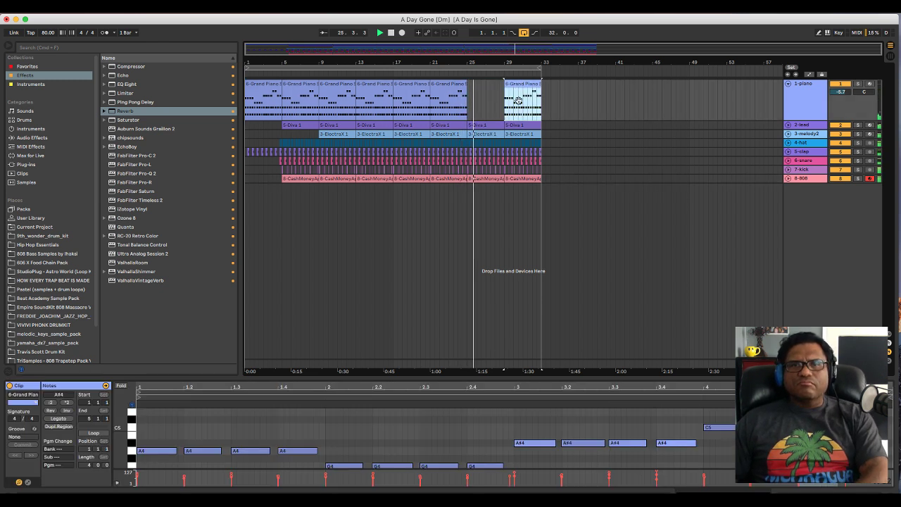
pyautogui.press('Delete')
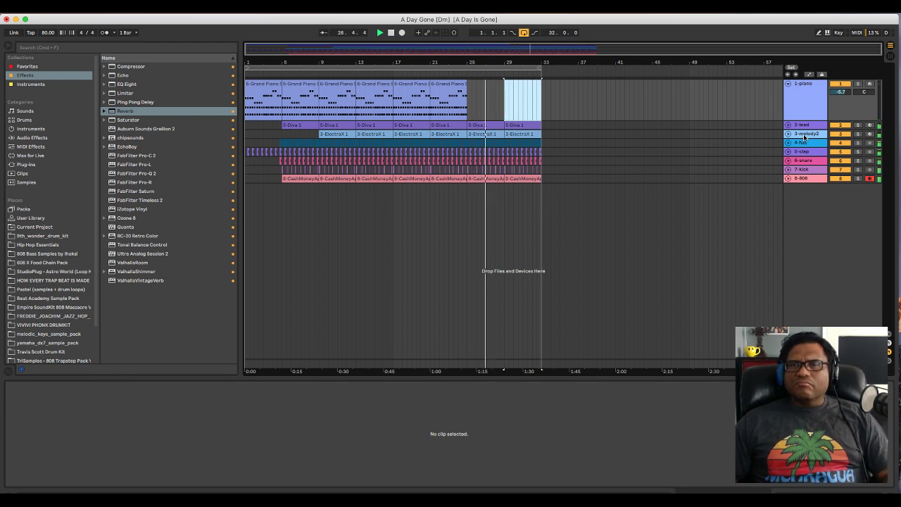
# Listen with the melody2 track briefly muted, then expand the track and show its devices.
pyautogui.click(846, 135)
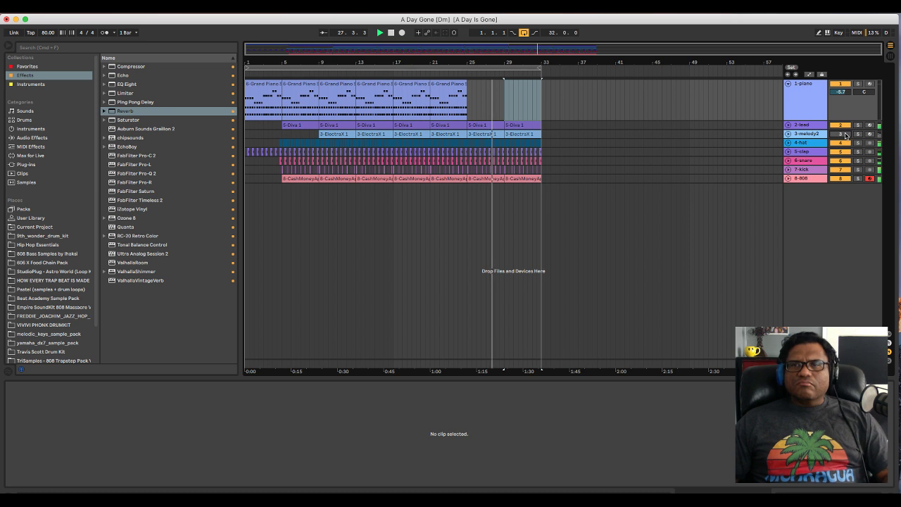
pyautogui.click(788, 134)
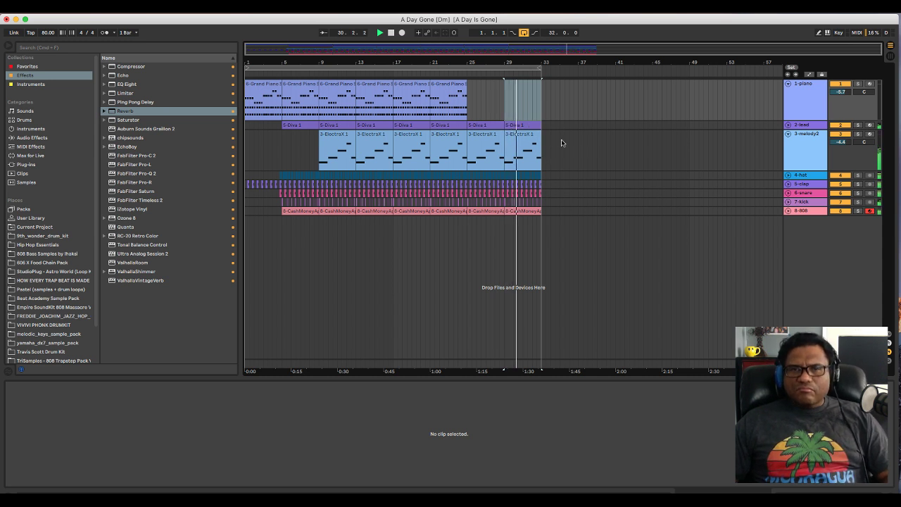
pyautogui.click(804, 139)
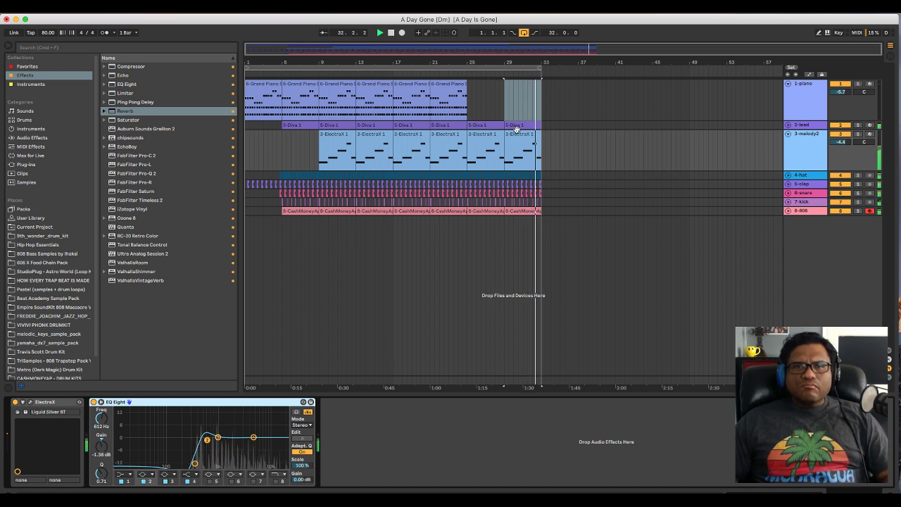
# Select everything in the 32-bar arrangement and duplicate it to extend the song to 64 bars.
pyautogui.press('space')
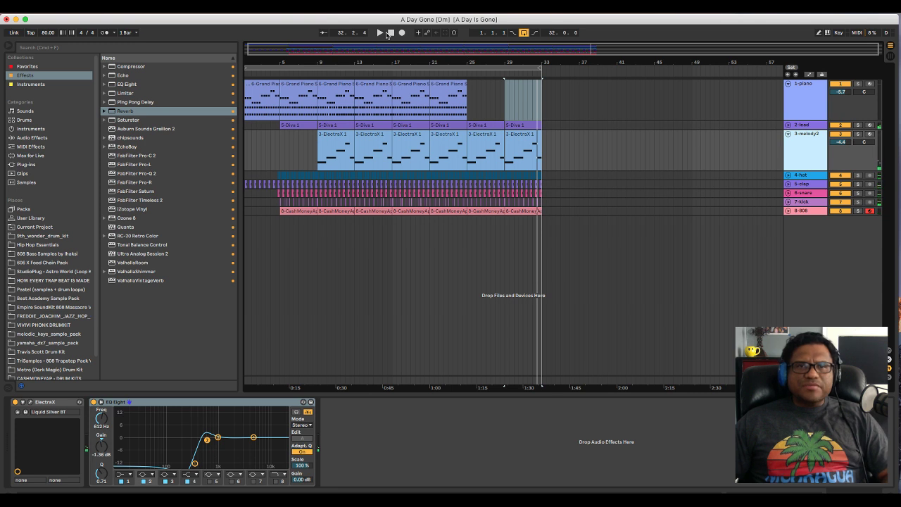
pyautogui.click(381, 33)
pyautogui.press('super+a')
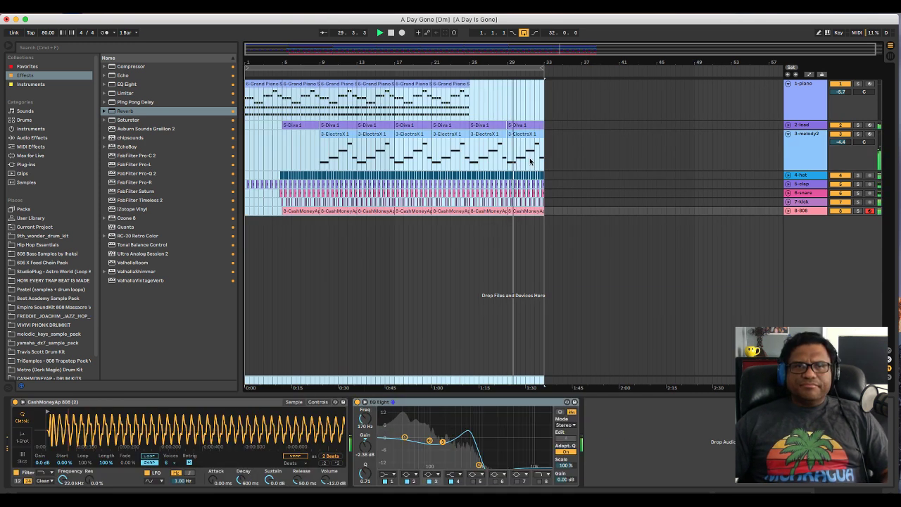
pyautogui.press('super+d')
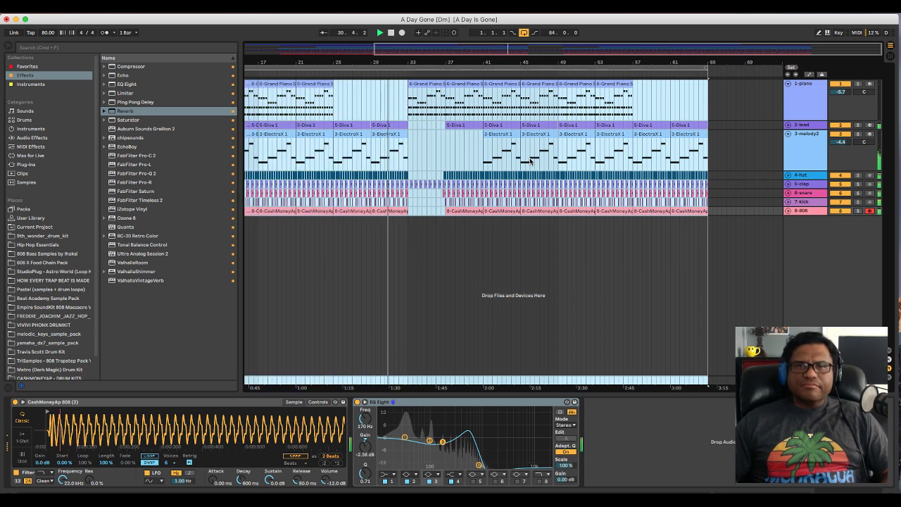
pyautogui.click(491, 237)
pyautogui.press('-')
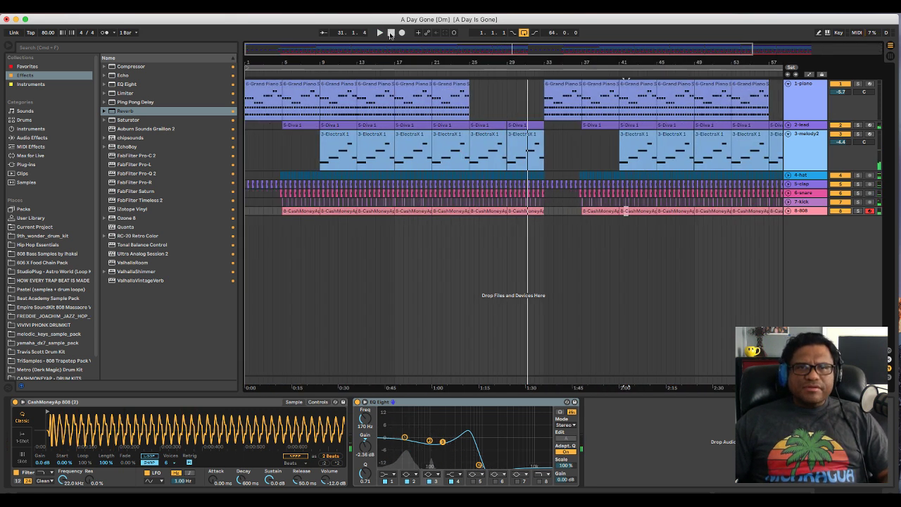
pyautogui.moveTo(392, 44); pyautogui.dragTo(402, 72)
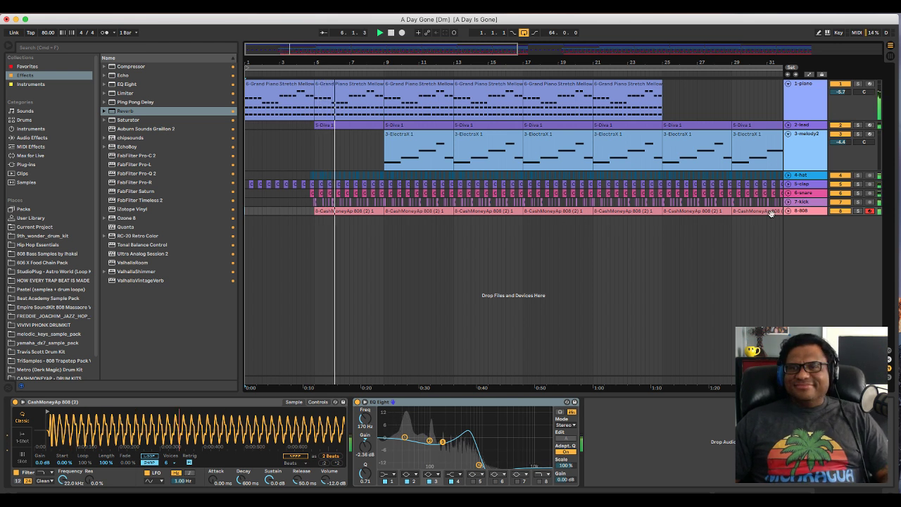
# Expand the 8-808 track and open its first clip, starting at bar 5, in an enlarged note editor.
pyautogui.moveTo(814, 214); pyautogui.dragTo(815, 247)
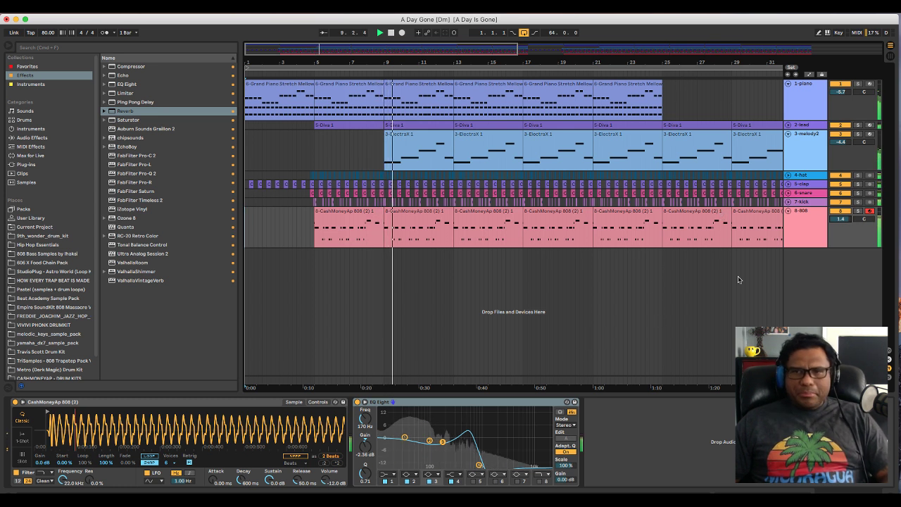
pyautogui.press('XF86AudioLowerVolume')
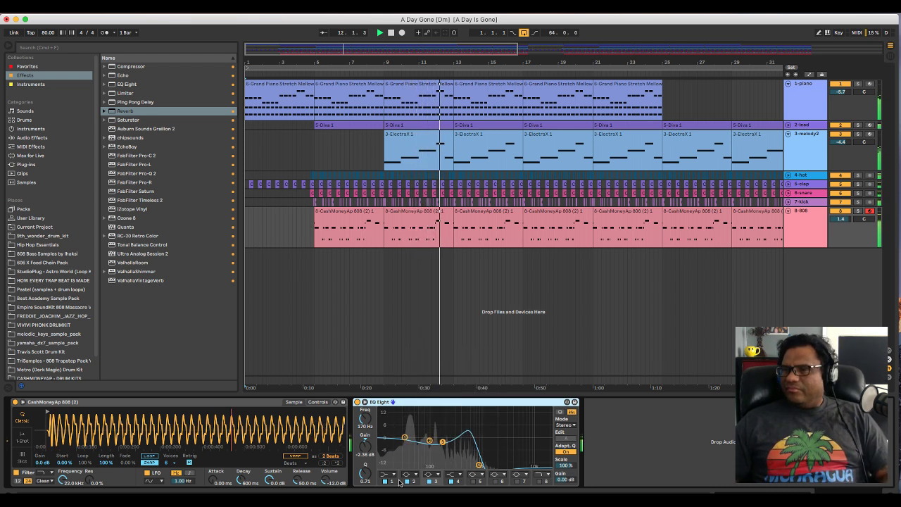
pyautogui.doubleClick(349, 229)
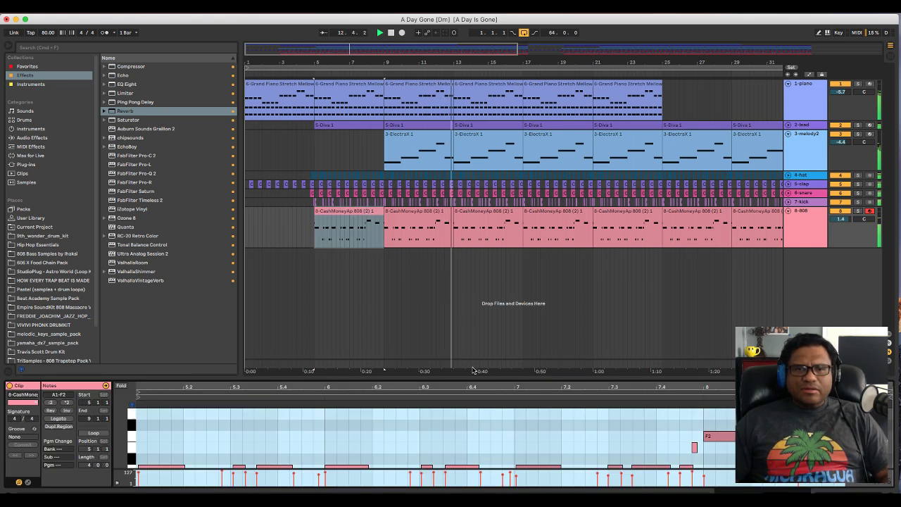
pyautogui.press('space')
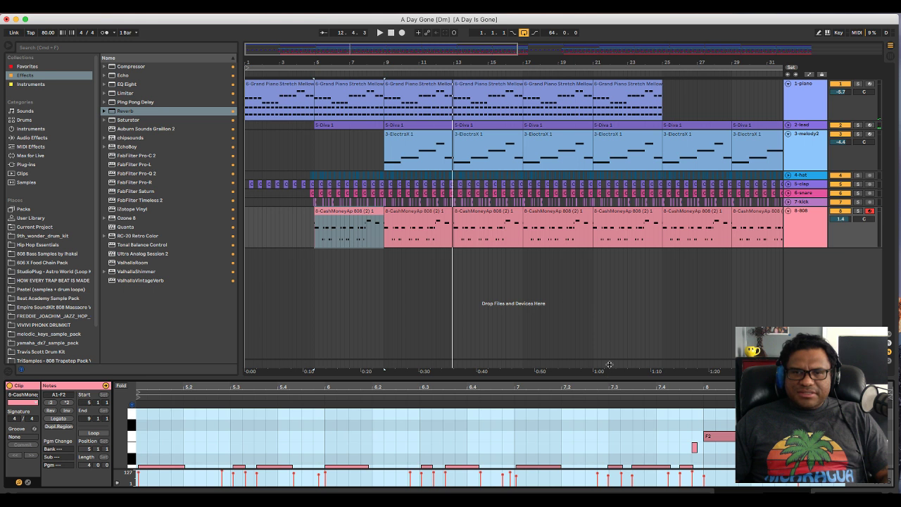
pyautogui.moveTo(609, 364); pyautogui.dragTo(609, 235)
# Try the F2 note at bar 8 of the 808 clip an octave lower during playback, then restore it.
pyautogui.click(728, 310)
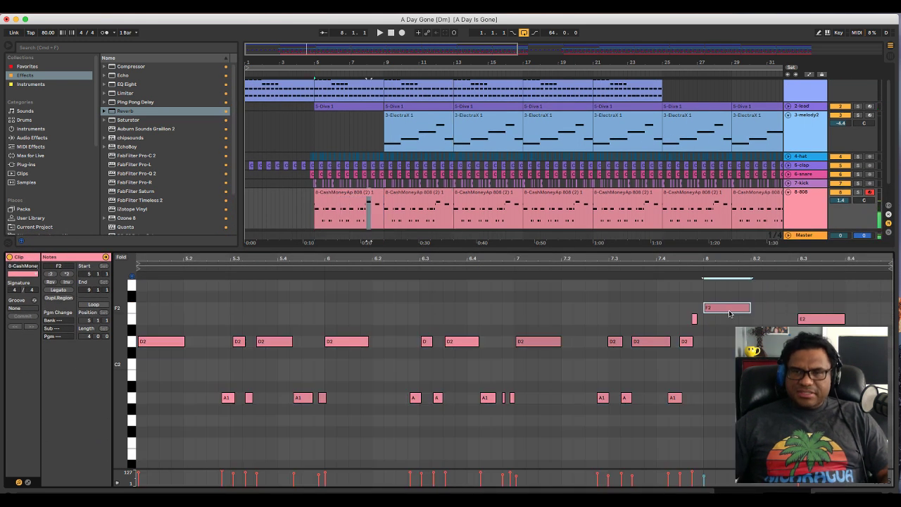
pyautogui.press('Down')
pyautogui.press('Up')
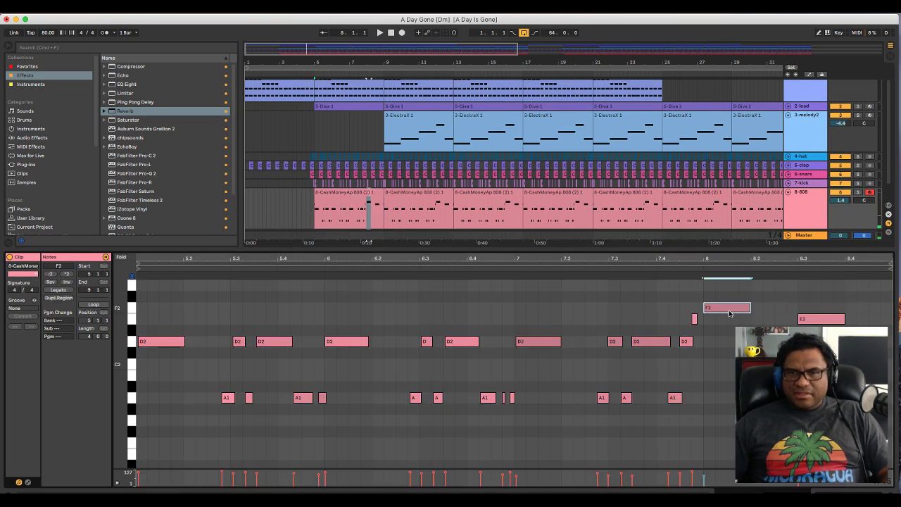
pyautogui.hotkey('shift', 'Down')
pyautogui.press('space')
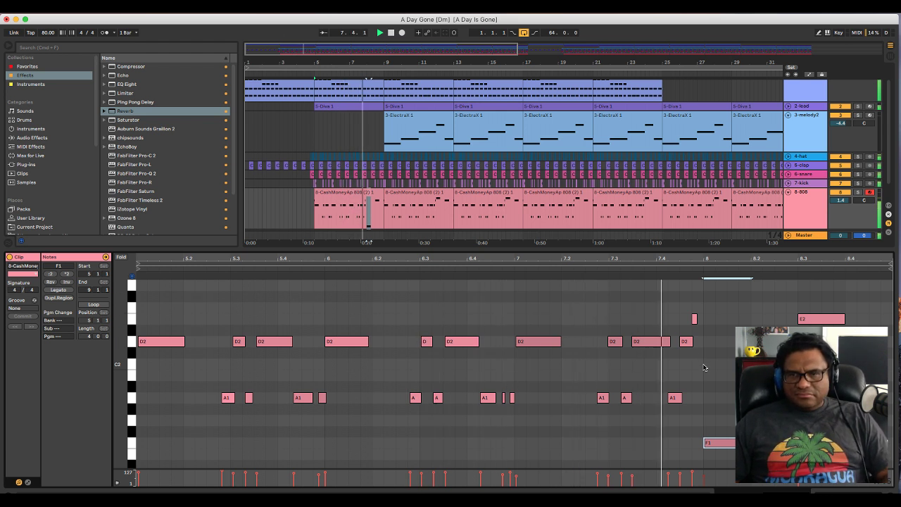
pyautogui.click(730, 440)
pyautogui.hotkey('shift', 'Up')
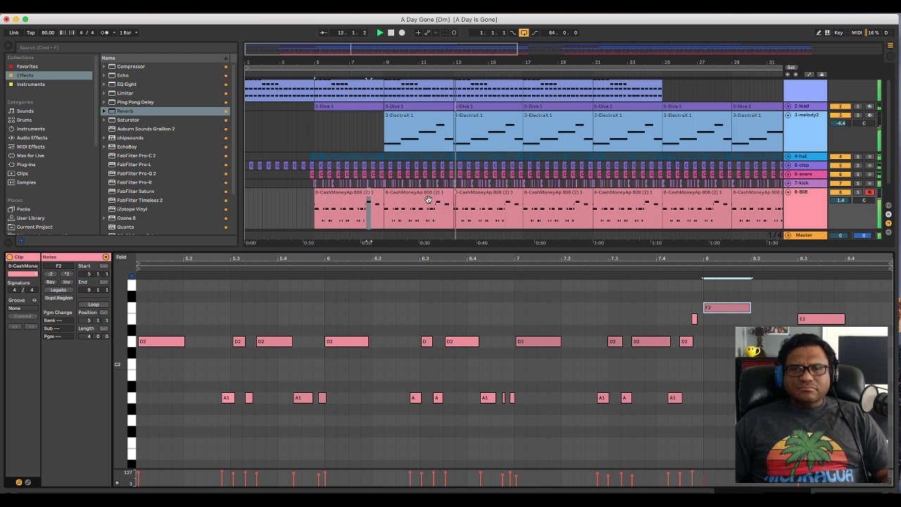
# Listen from bar 5, then show the Reverb Device On automation on the expanded clap track.
pyautogui.click(352, 204)
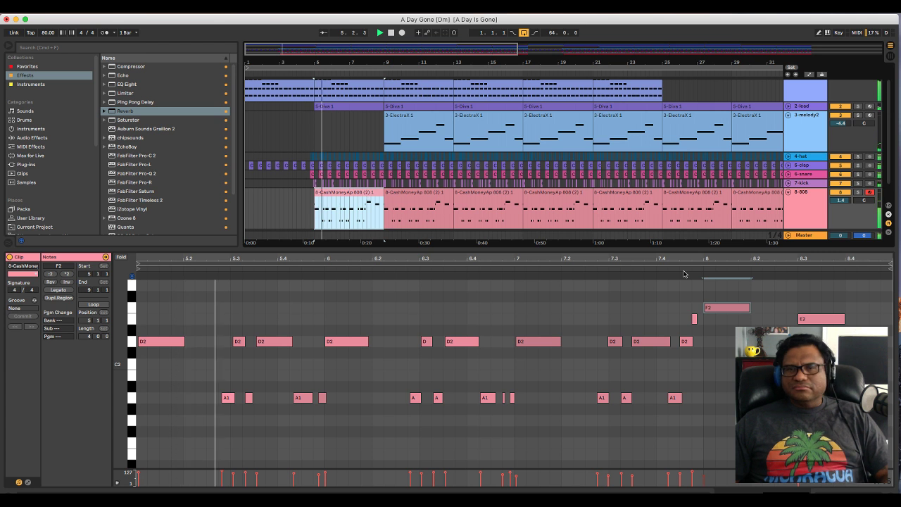
pyautogui.press('+')
pyautogui.press('+')
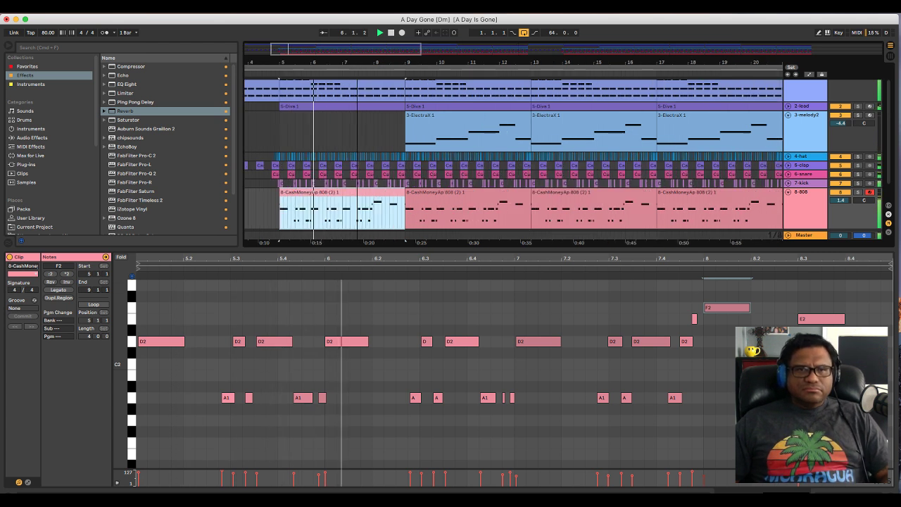
pyautogui.hscroll(-3, 732, 229)
pyautogui.press('space')
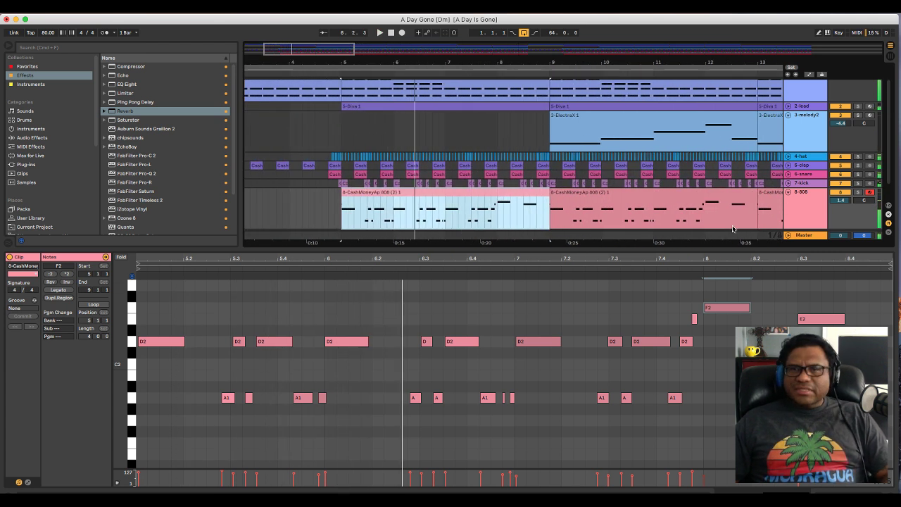
pyautogui.press('a')
pyautogui.click(787, 159)
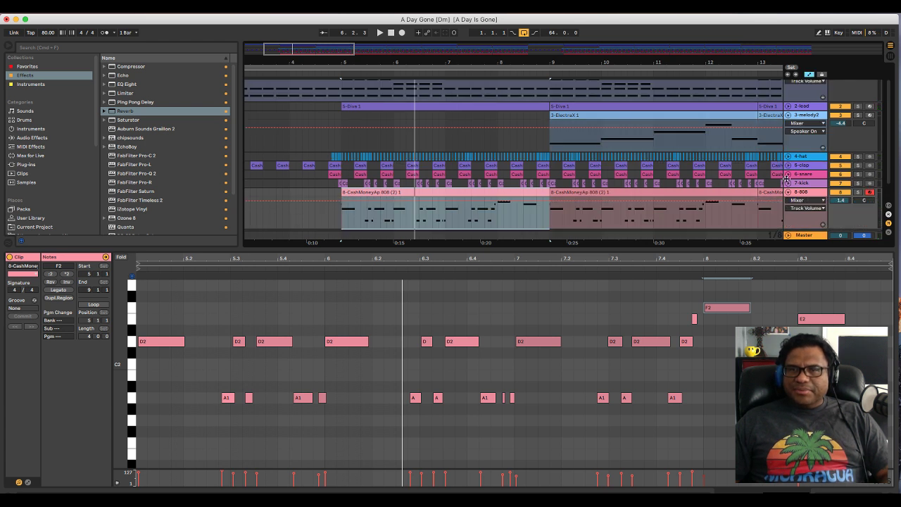
pyautogui.click(788, 164)
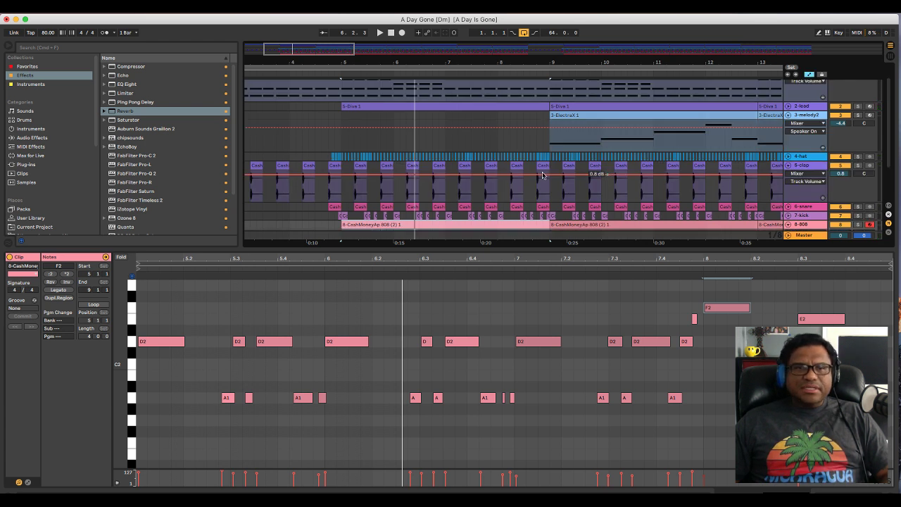
pyautogui.hscroll(-5, 741, 204)
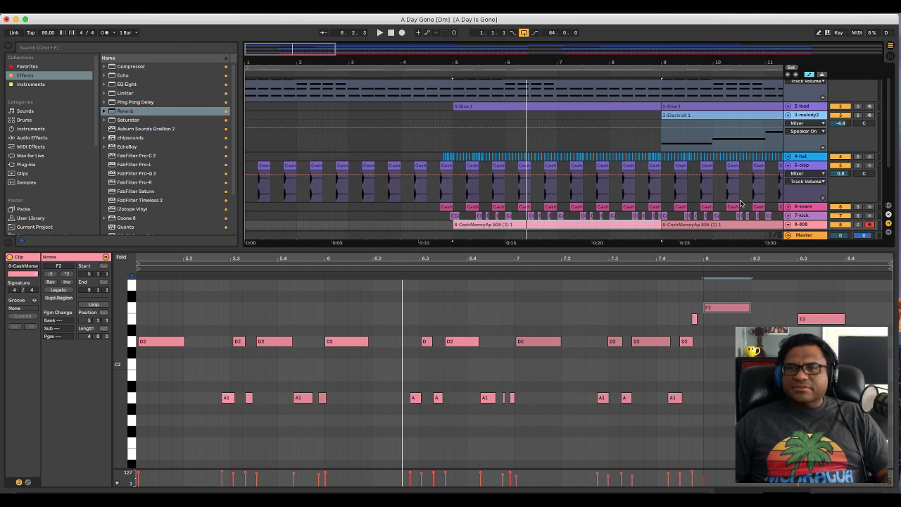
pyautogui.click(798, 174)
pyautogui.click(802, 188)
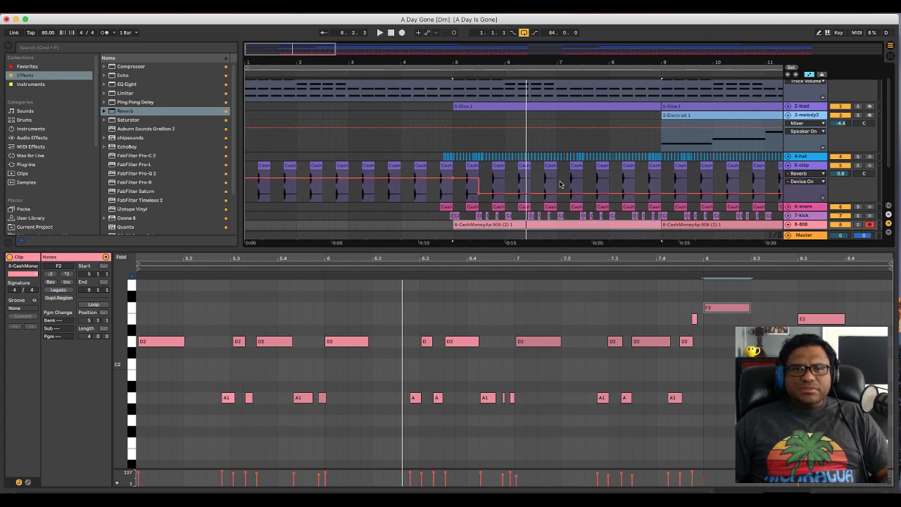
# Move the clap reverb's switch-off point to the start of bar 5, then collapse the clap track and hide automation.
pyautogui.press('space')
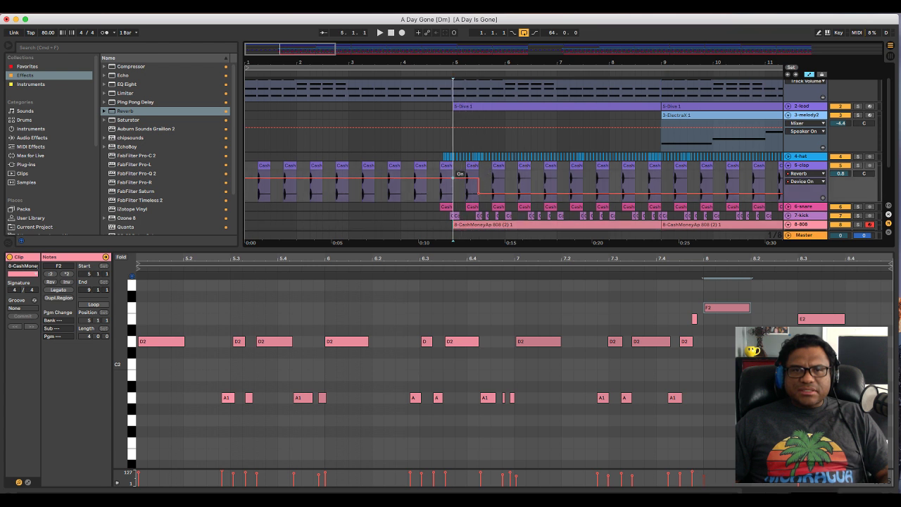
pyautogui.click(426, 192)
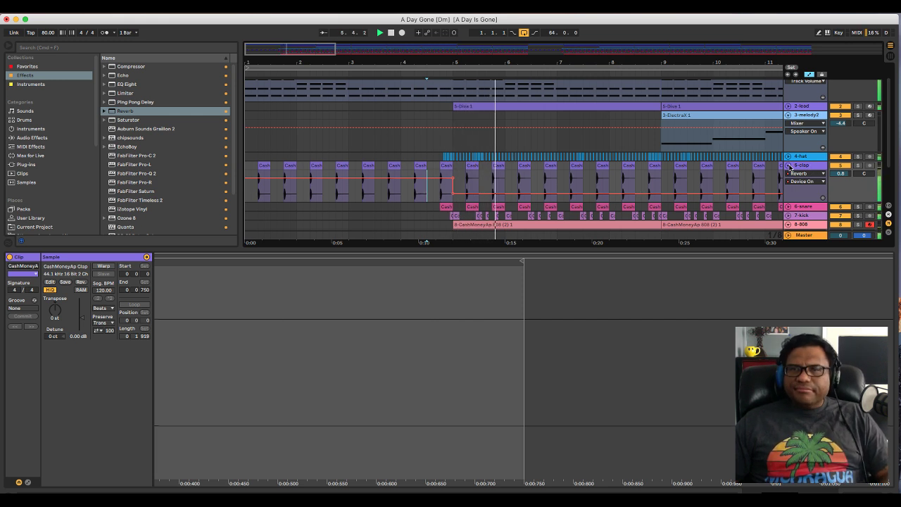
pyautogui.click(789, 165)
pyautogui.click(530, 67)
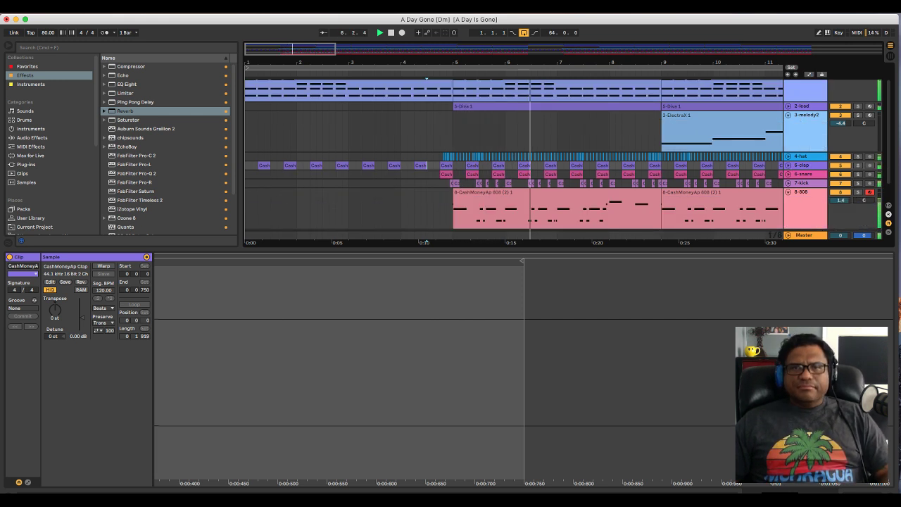
# Set the clap track's volume to 0 dB and collapse the track again.
pyautogui.press('-')
pyautogui.press('+')
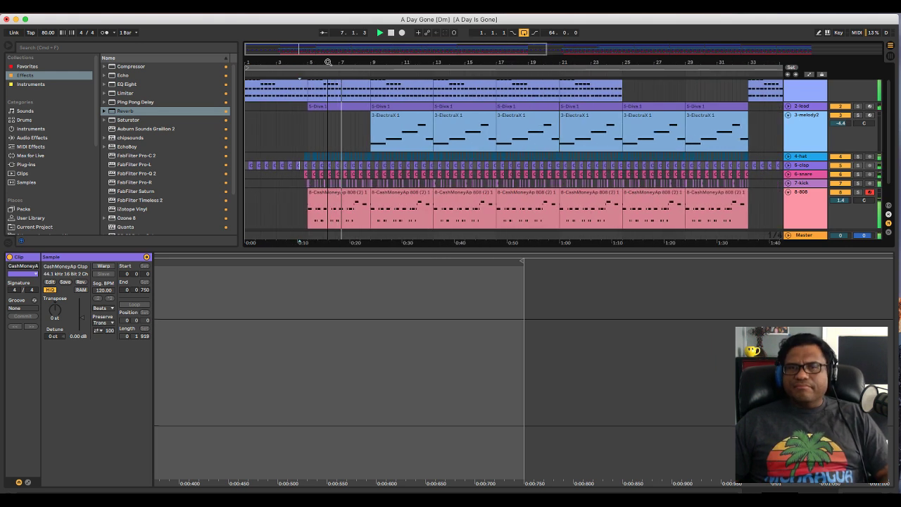
pyautogui.moveTo(360, 63); pyautogui.dragTo(359, 41)
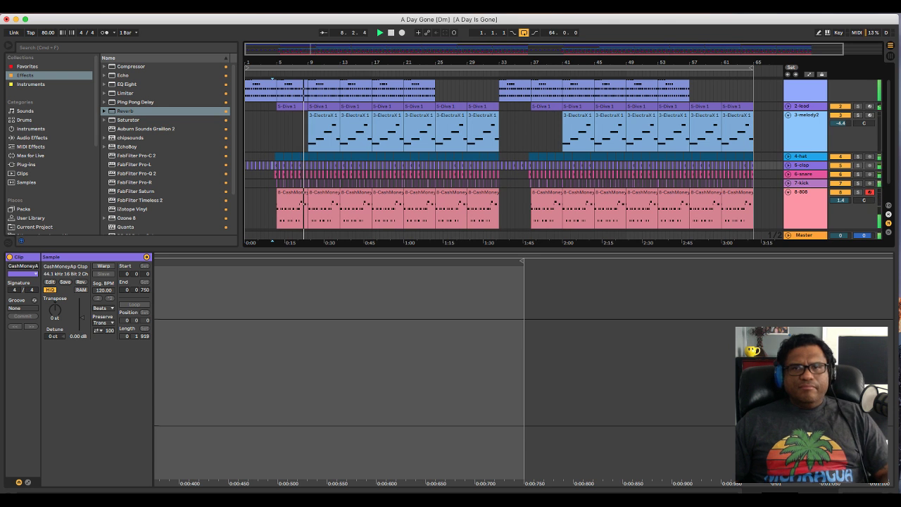
pyautogui.moveTo(581, 187); pyautogui.dragTo(581, 189)
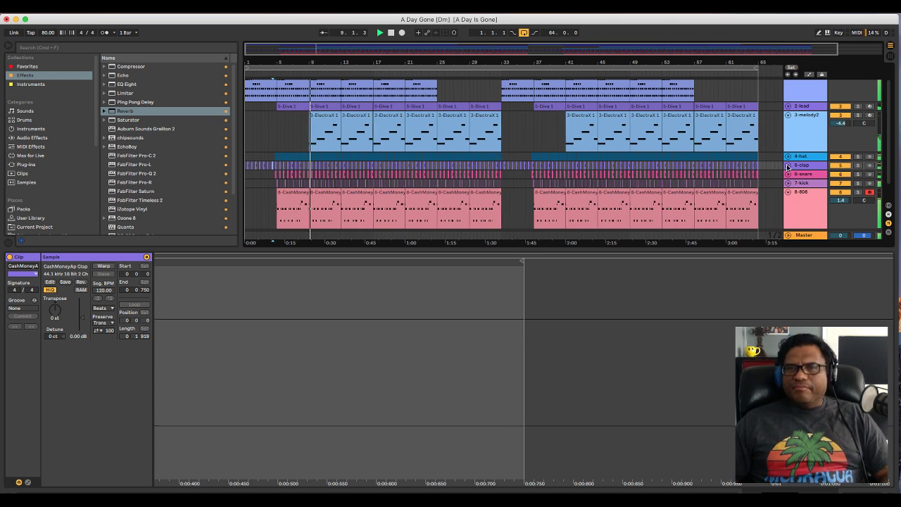
pyautogui.click(788, 165)
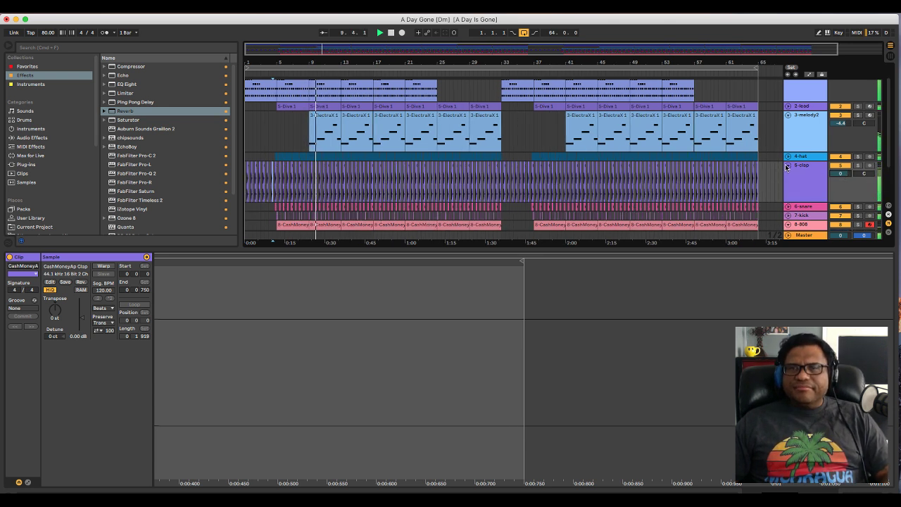
pyautogui.click(787, 165)
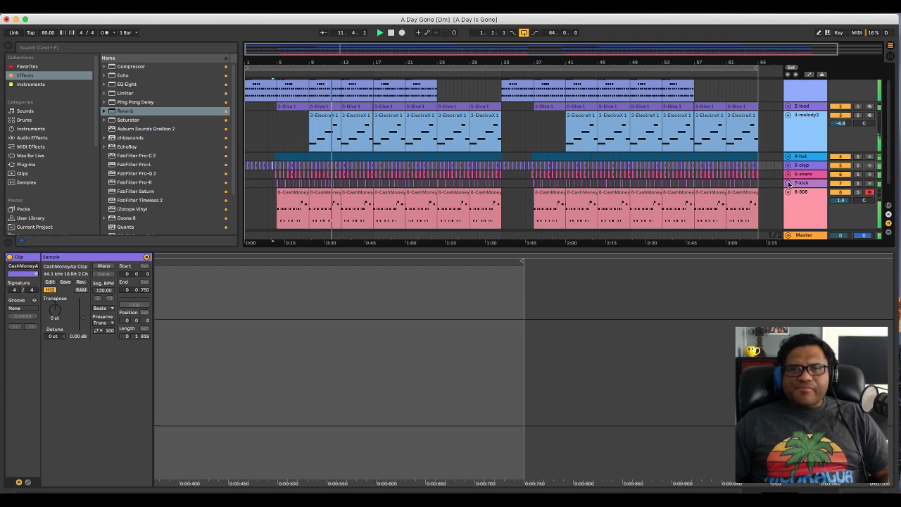
# Add a Reverb to the hat track, set its Dry/Wet to 32% while soloed, and fine-tune the track's volume before collapsing it.
pyautogui.click(789, 161)
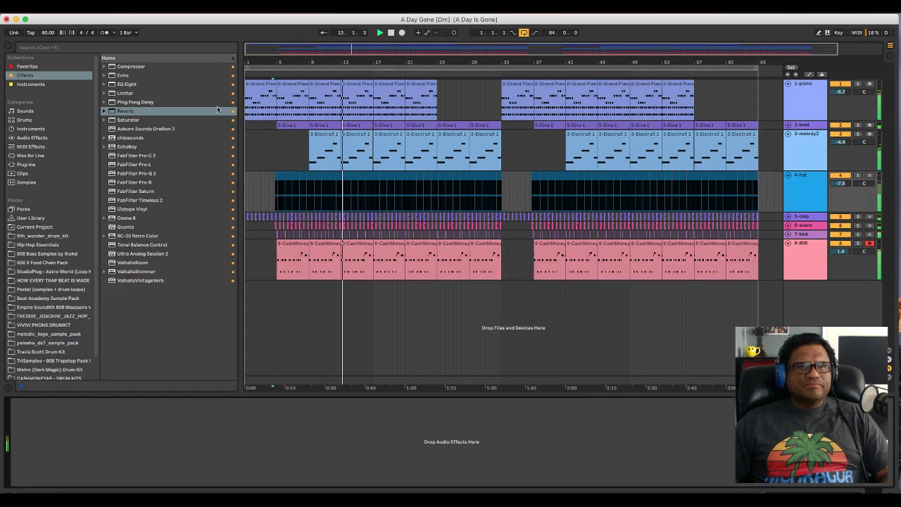
pyautogui.doubleClick(127, 111)
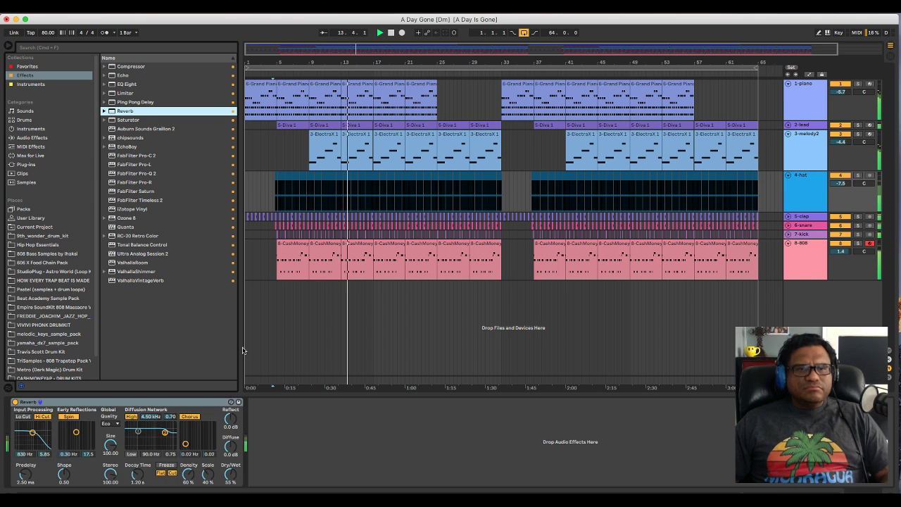
pyautogui.click(858, 175)
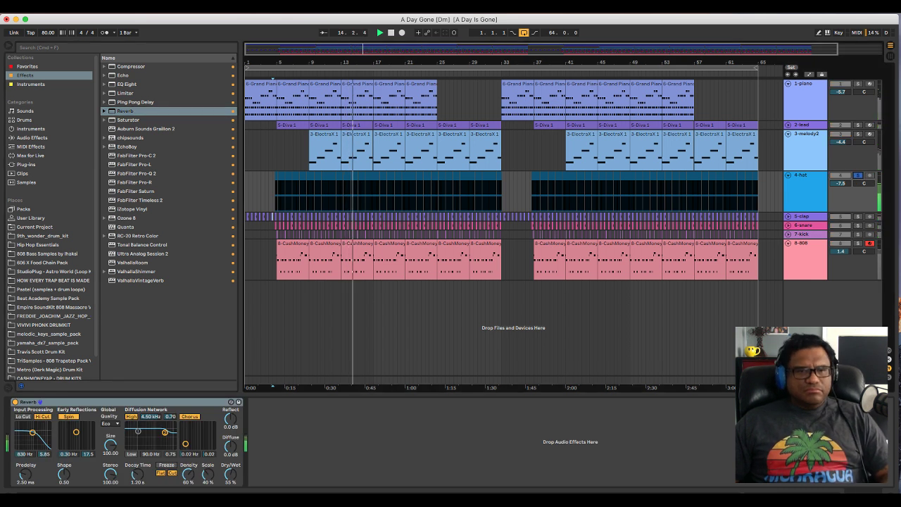
pyautogui.moveTo(232, 473); pyautogui.dragTo(232, 489)
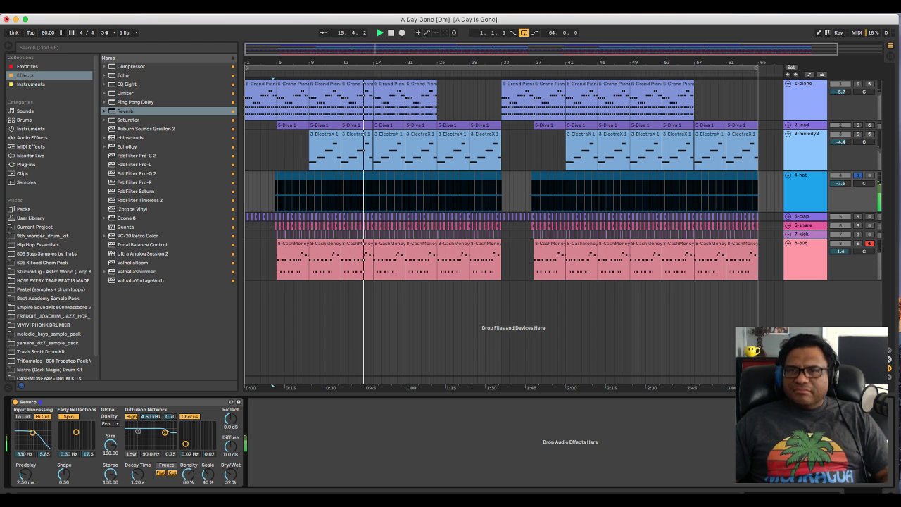
pyautogui.click(858, 175)
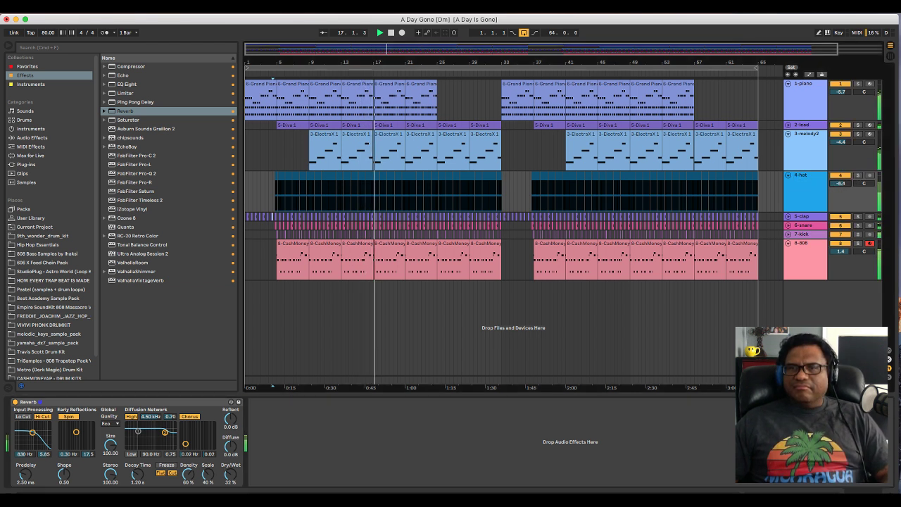
pyautogui.click(787, 174)
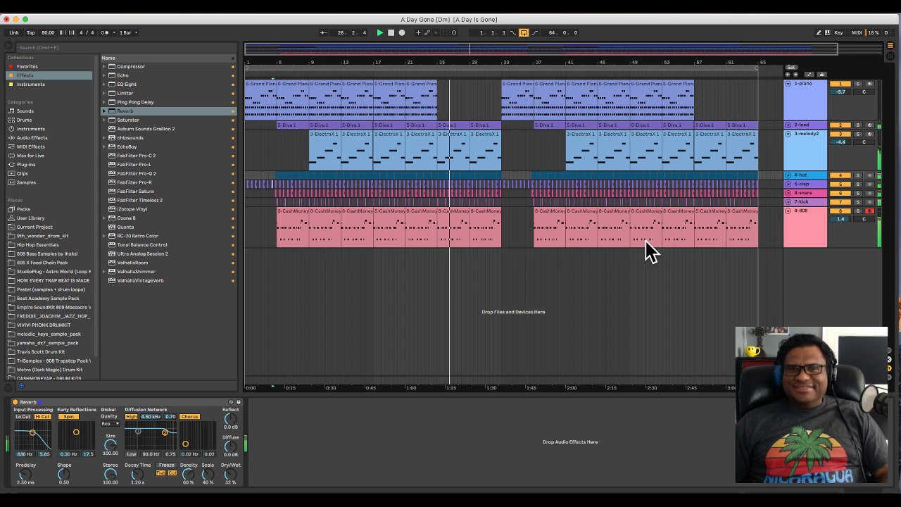
# Delete the two lead clips between bars 25 and 33.
pyautogui.click(457, 125)
pyautogui.click(457, 126)
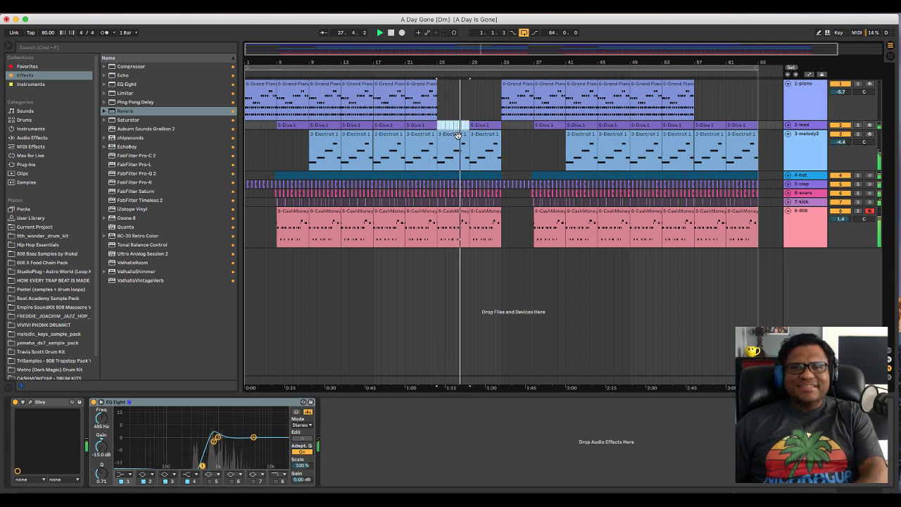
pyautogui.moveTo(457, 134); pyautogui.dragTo(489, 134)
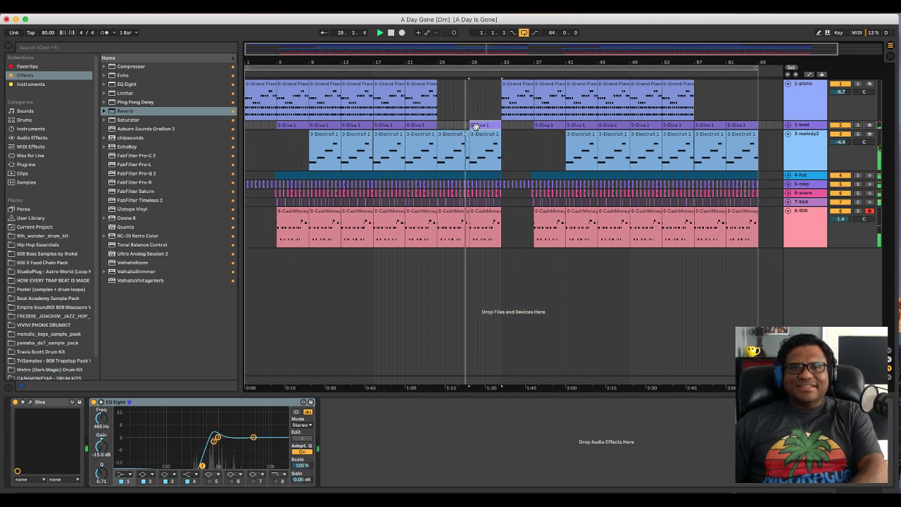
# Delete the two 808 clips between bars 25 and 33 and replay from bar 25.
pyautogui.click(491, 212)
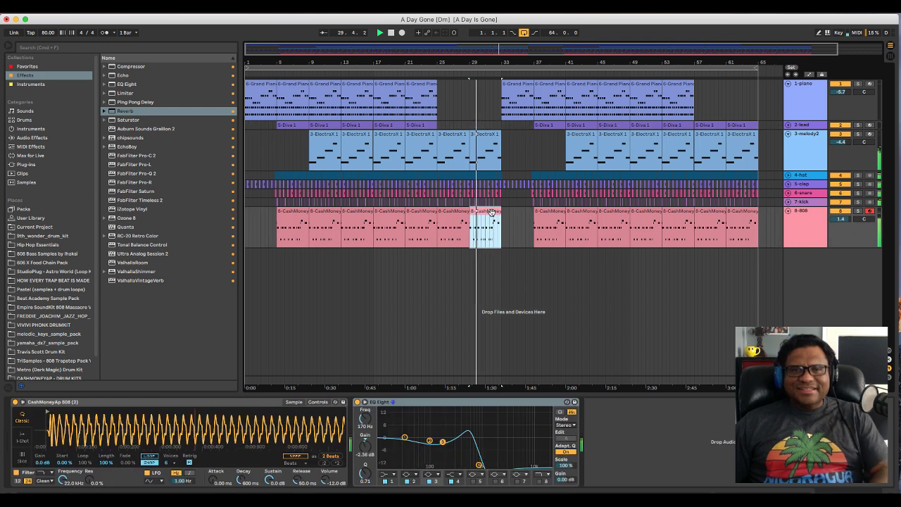
pyautogui.press('Delete')
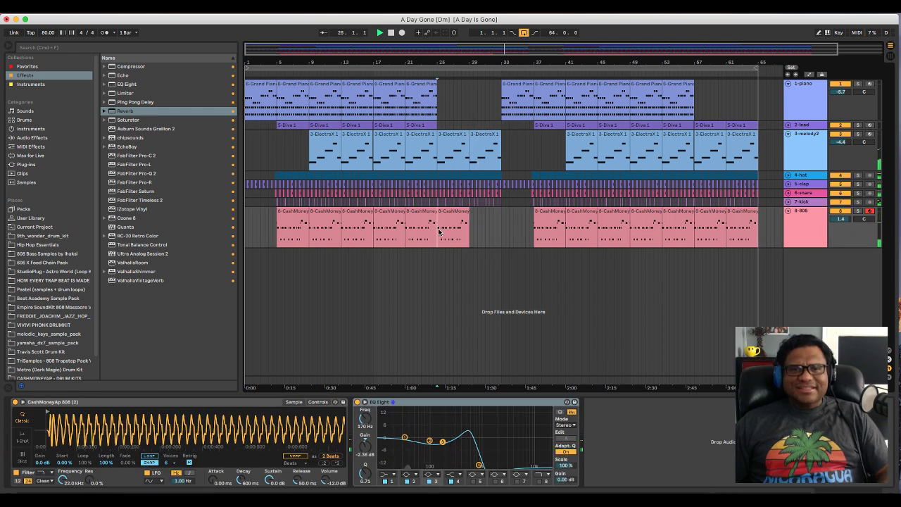
pyautogui.click(441, 230)
pyautogui.press('space')
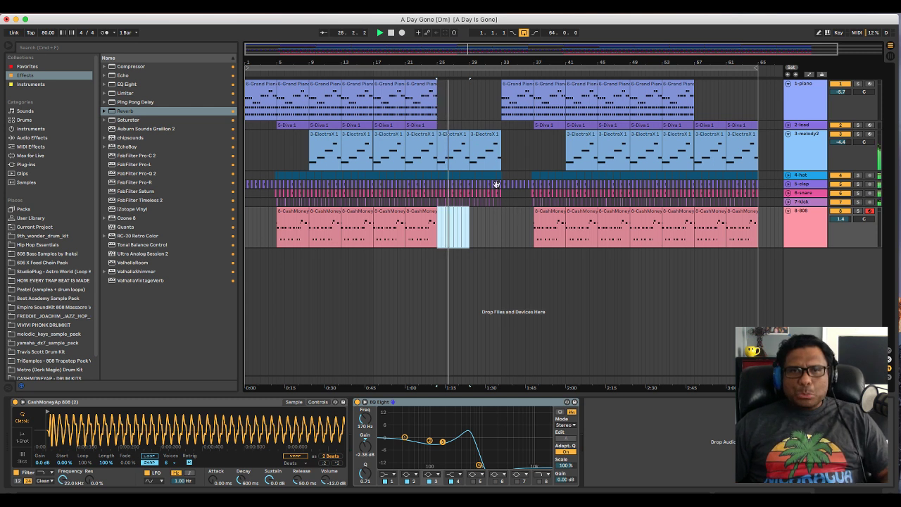
# Raise the notes in the melody2 clips between bars 25 and 33 by one octave.
pyautogui.doubleClick(459, 134)
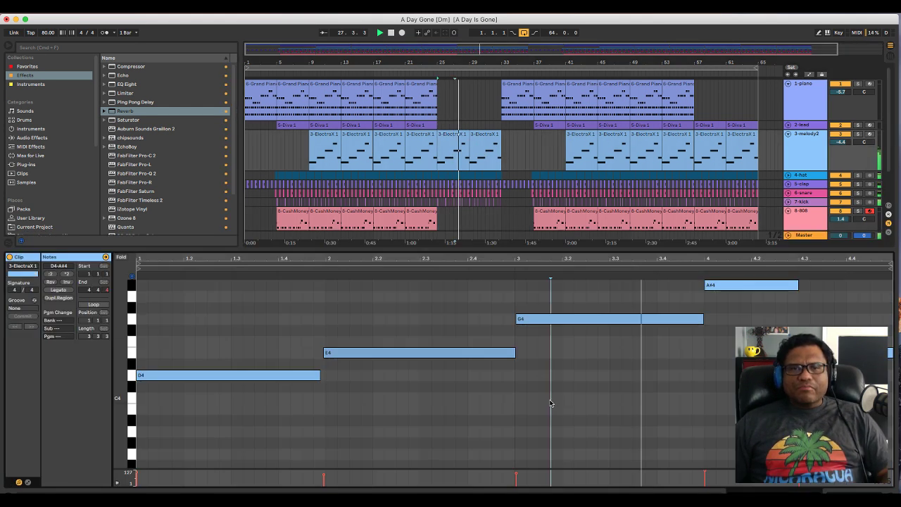
pyautogui.hotkey('ctrl', 'a')
pyautogui.hotkey('shift', 'Up')
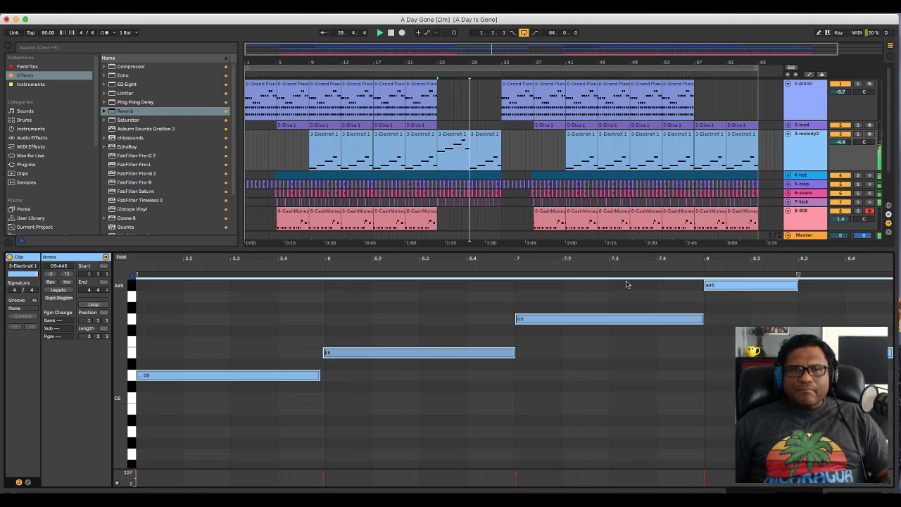
pyautogui.click(485, 141)
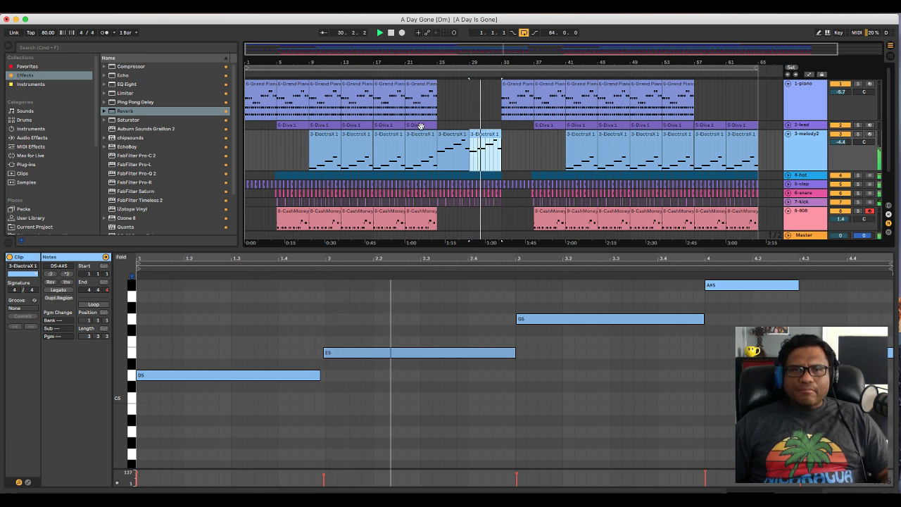
# Put the four-bar lead clip back at bar 29.
pyautogui.click(475, 126)
pyautogui.click(484, 126)
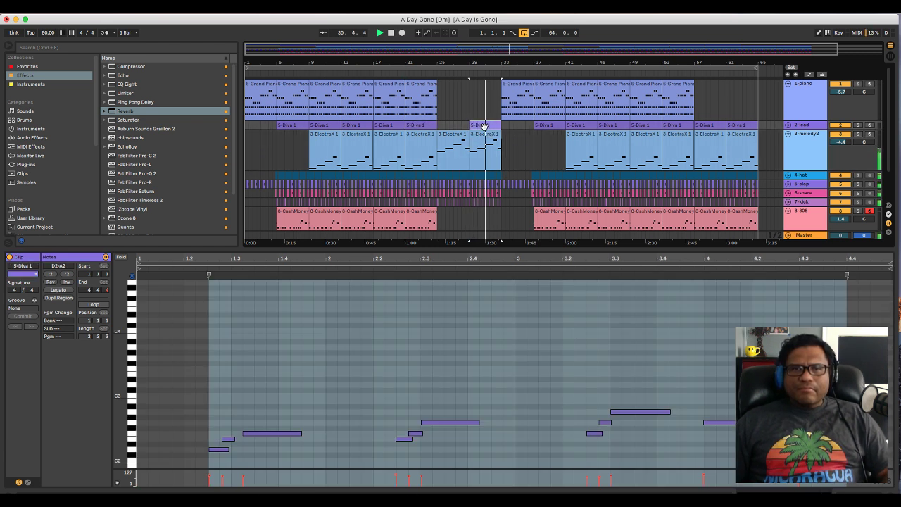
pyautogui.click(482, 125)
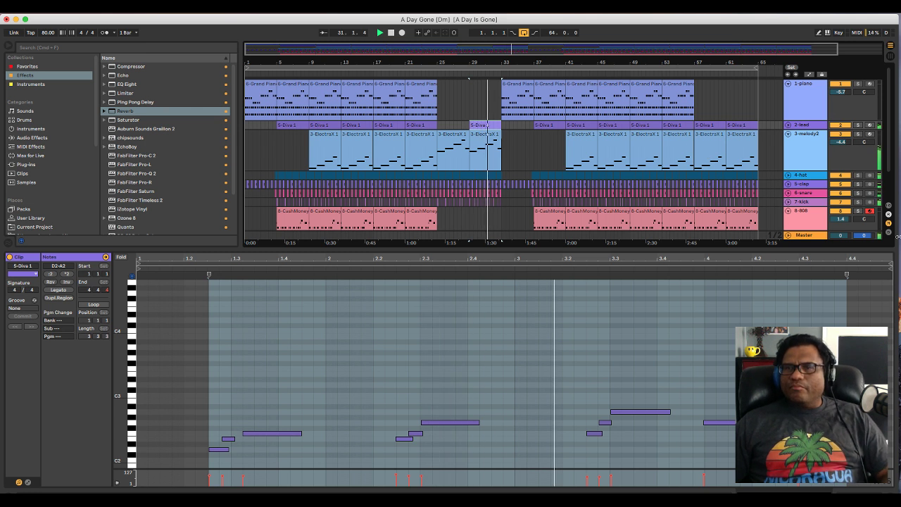
# Pan the melody2 track to 8L, then expand the lead track and pan it to 6R.
pyautogui.press('super+alt+i')
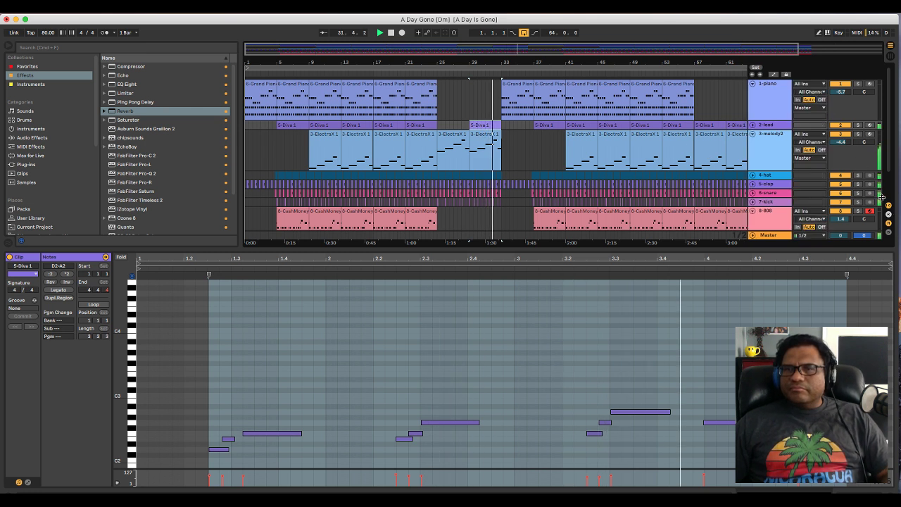
pyautogui.press('super+alt+i')
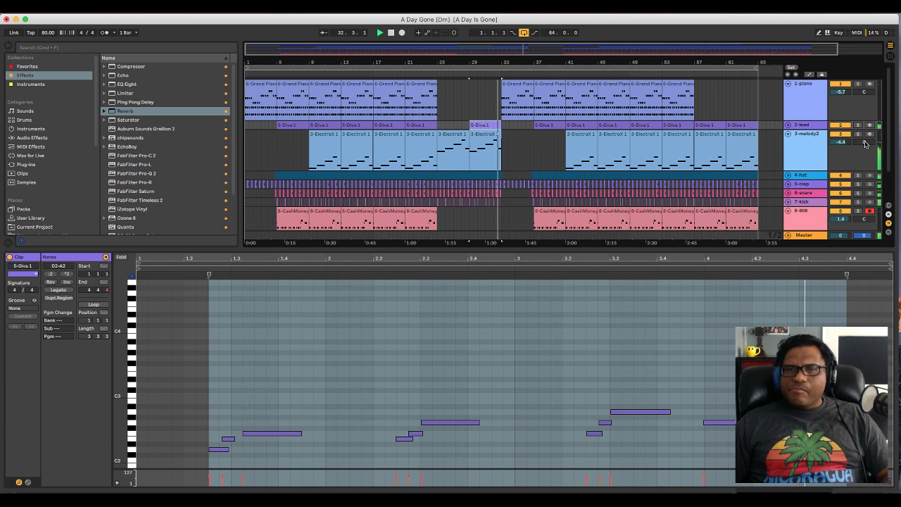
pyautogui.click(808, 128)
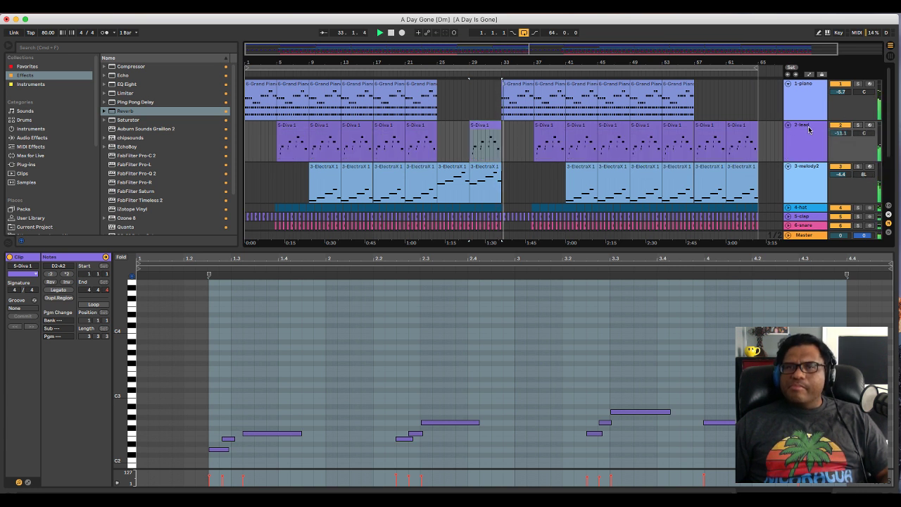
pyautogui.moveTo(864, 133); pyautogui.dragTo(864, 124)
# Delete the clap hits in the gap between bars 33 and 37, leaving the last few before bar 37.
pyautogui.scroll(-5, 568, 140)
pyautogui.scroll(4, 565, 138)
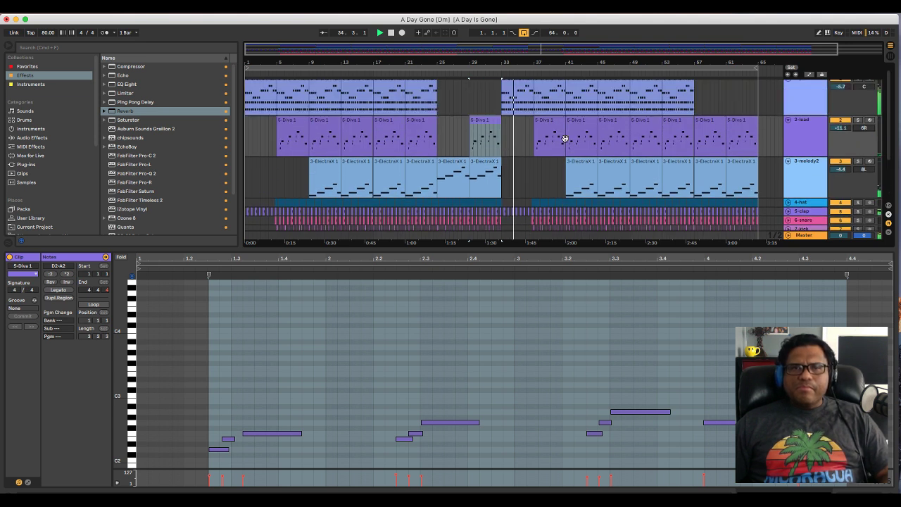
pyautogui.scroll(5, 535, 162)
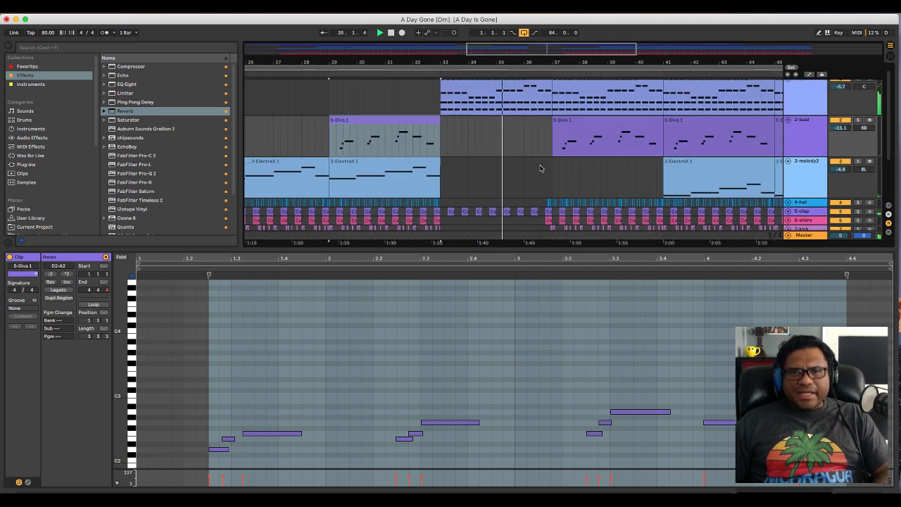
pyautogui.moveTo(538, 211); pyautogui.dragTo(449, 214)
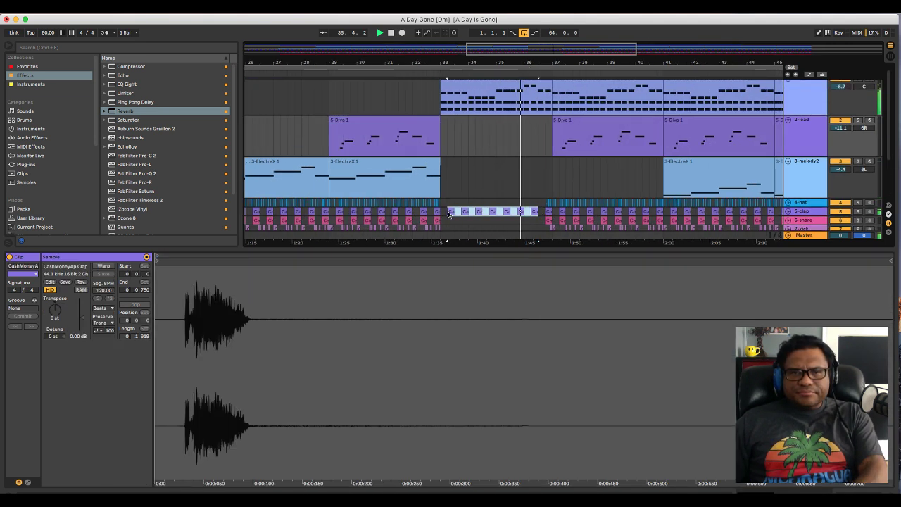
pyautogui.press('Delete')
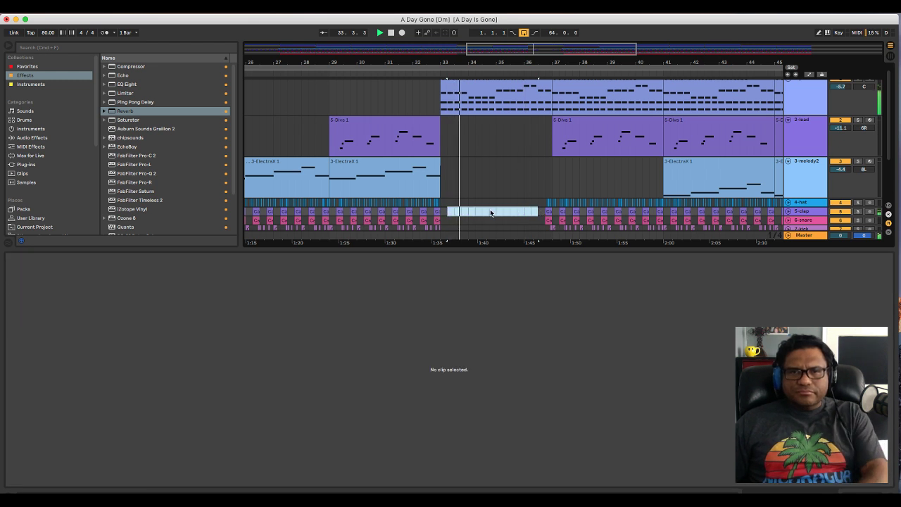
# Play from bar 33 and listen to the piano-only break and the drums' return at bar 37.
pyautogui.click(443, 212)
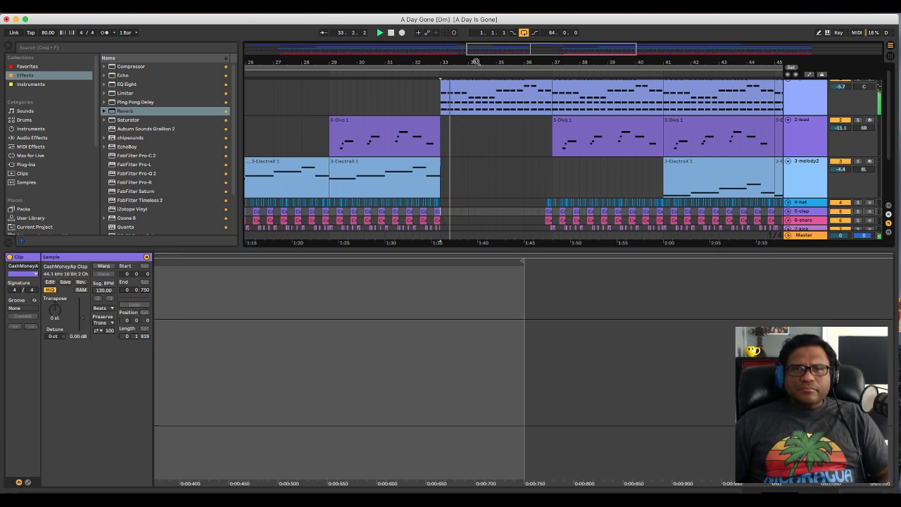
pyautogui.moveTo(476, 62); pyautogui.dragTo(477, 49)
pyautogui.scroll(-3, 486, 122)
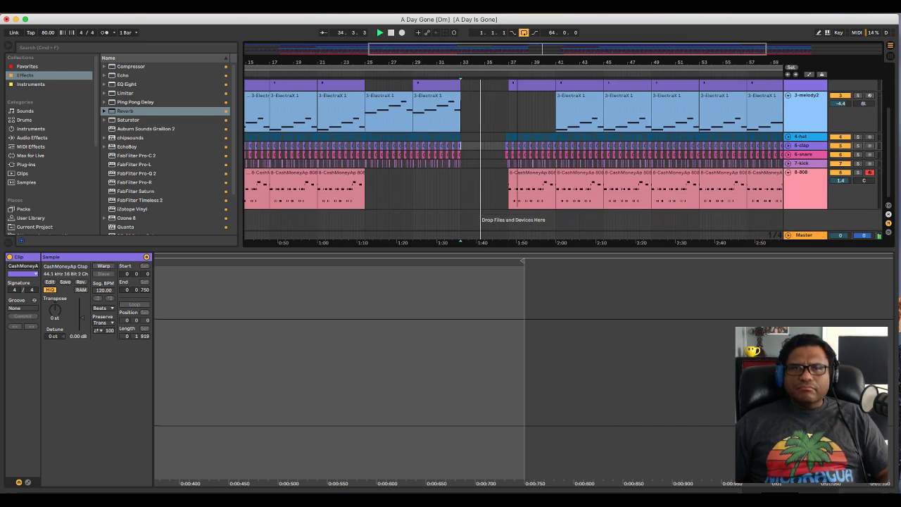
pyautogui.moveTo(506, 61); pyautogui.dragTo(506, 67)
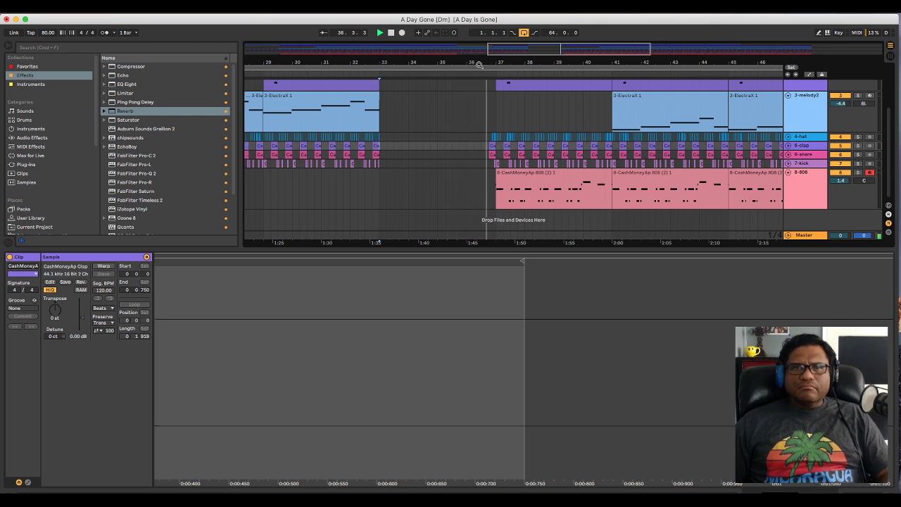
pyautogui.moveTo(478, 65); pyautogui.dragTo(479, 56)
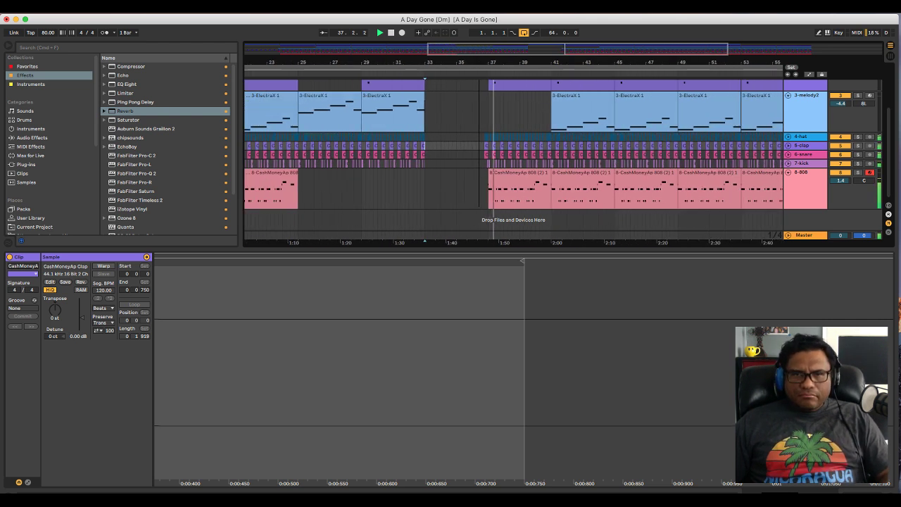
pyautogui.scroll(-3, 481, 104)
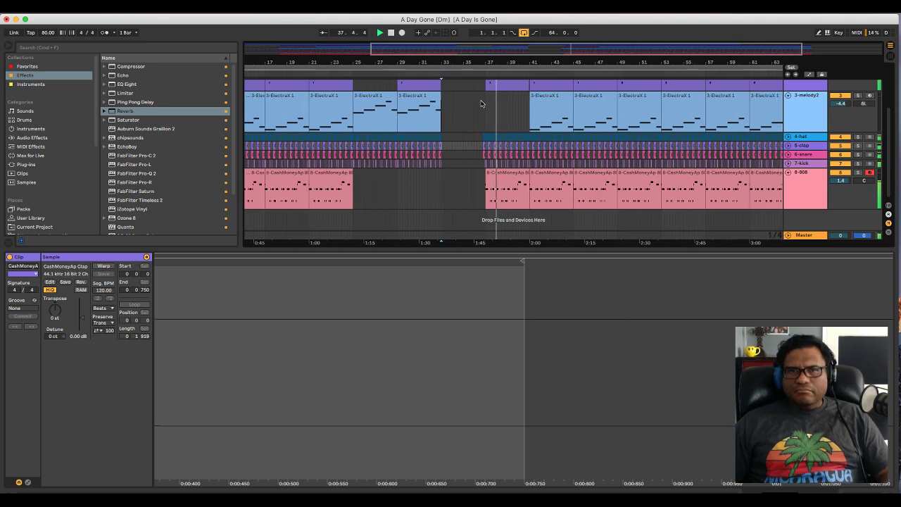
pyautogui.press('+')
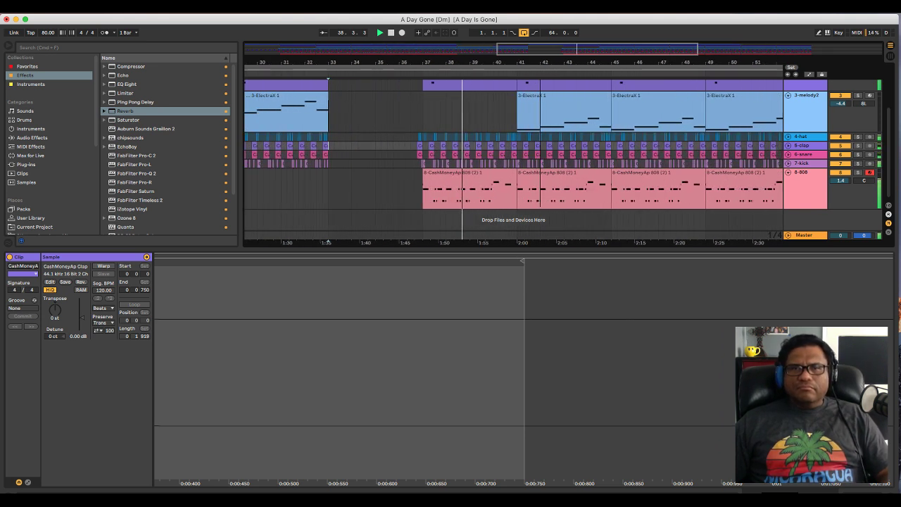
# Show the automation lanes, check the hat track's automation choices, and expand the clap track's Reverb Device On lane.
pyautogui.click(789, 137)
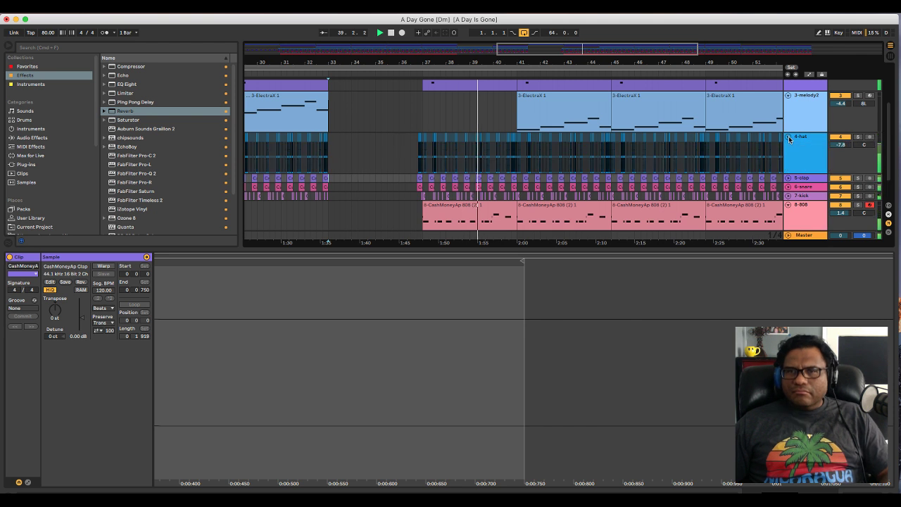
pyautogui.press('a')
pyautogui.click(807, 146)
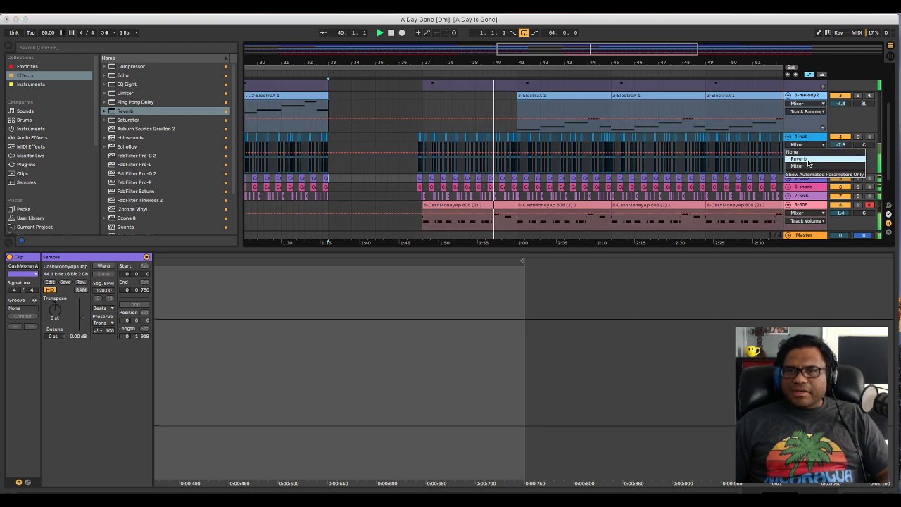
pyautogui.click(789, 137)
pyautogui.click(788, 137)
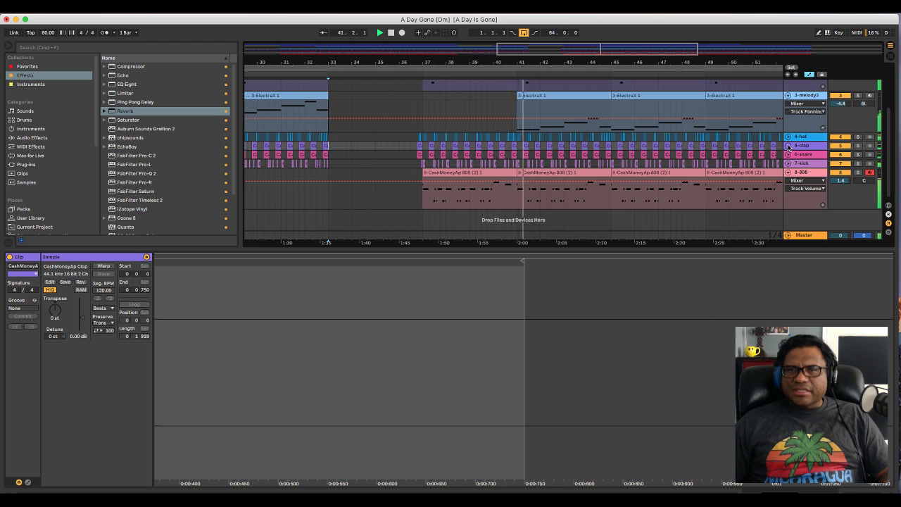
pyautogui.click(788, 146)
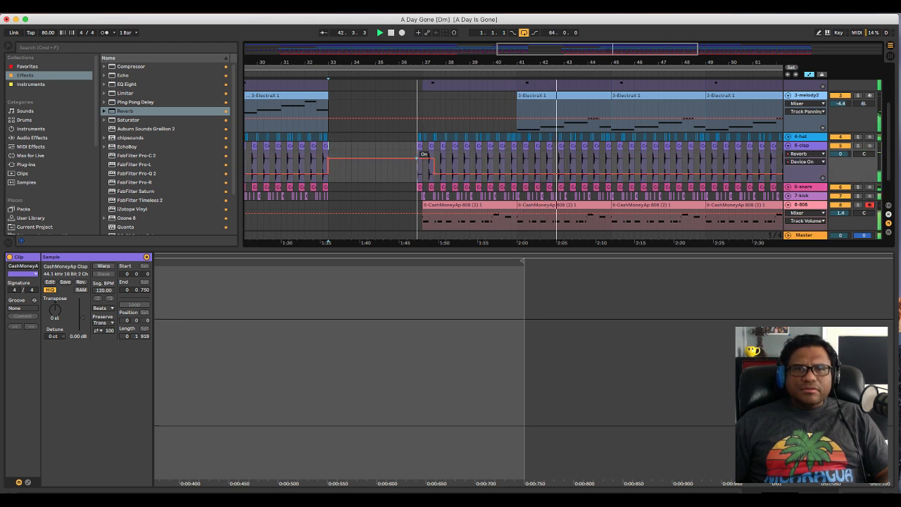
# Switch the clap reverb's Device On automation off for the stretch between bars 33 and 37, replaying the transition.
pyautogui.moveTo(420, 161)
pyautogui.mouseDown()
pyautogui.moveTo(432, 161)
pyautogui.moveTo(418, 169)
pyautogui.mouseUp()
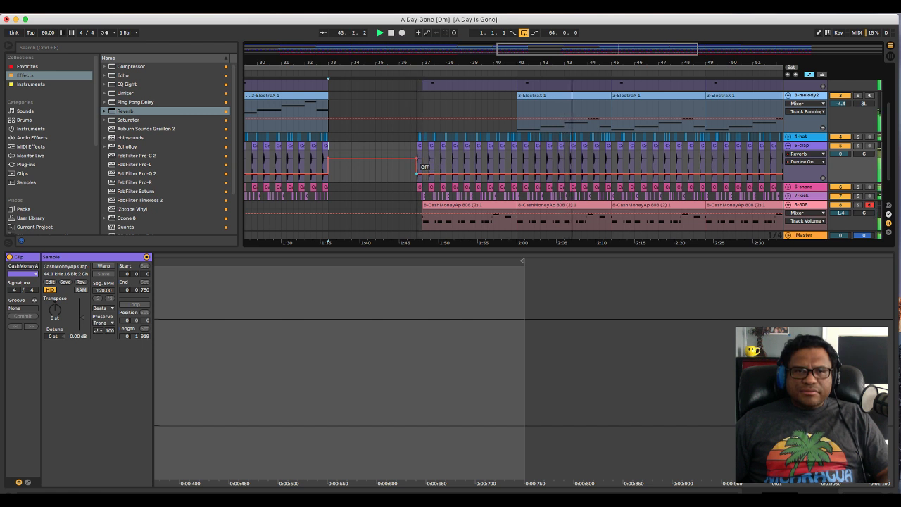
pyautogui.click(399, 165)
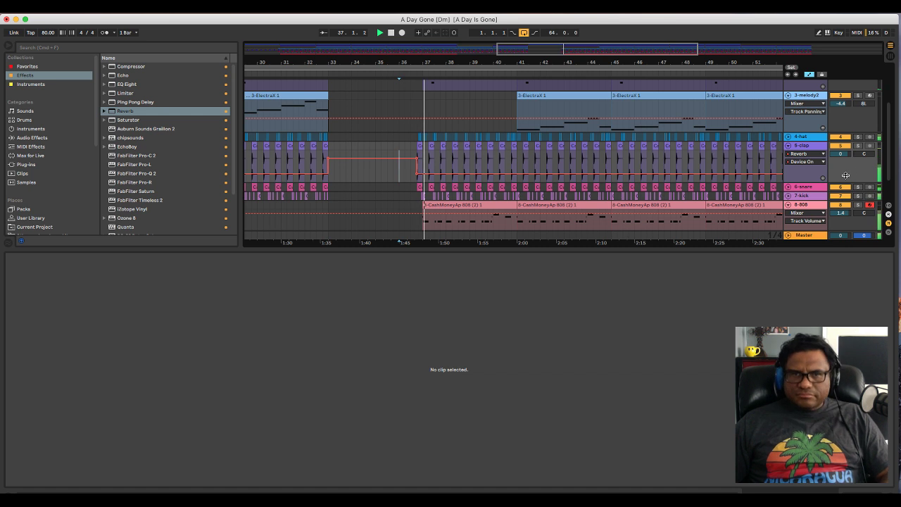
pyautogui.moveTo(329, 160); pyautogui.dragTo(328, 172)
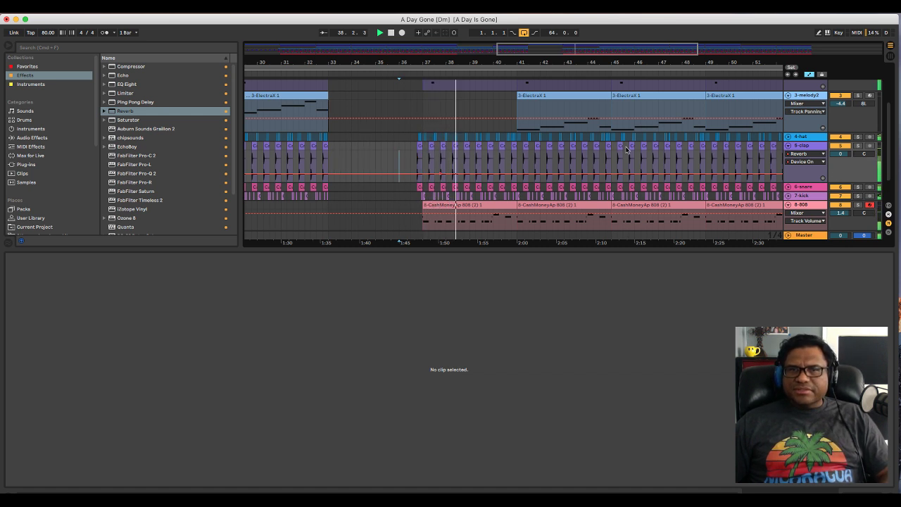
# Hide the automation lanes and collapse the clap, hat and melody2 tracks.
pyautogui.hscroll(10, 627, 150)
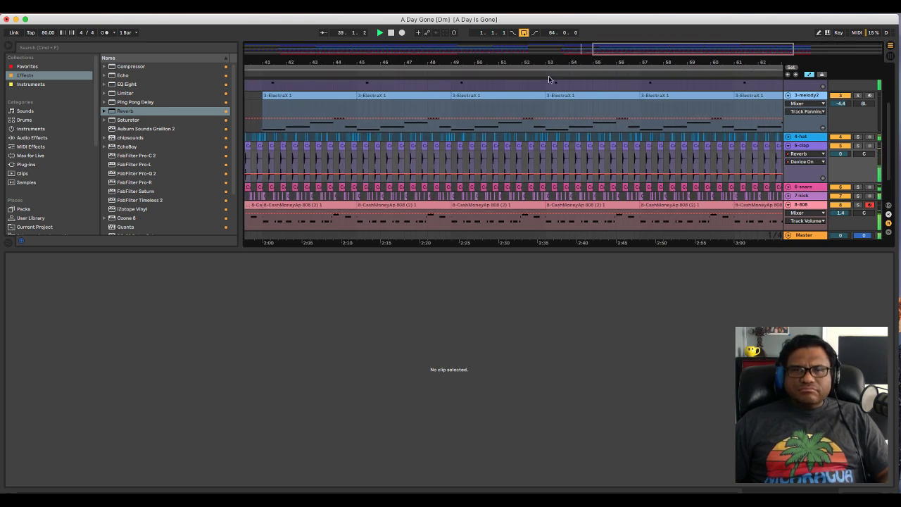
pyautogui.moveTo(549, 65); pyautogui.dragTo(533, 43)
pyautogui.press('a')
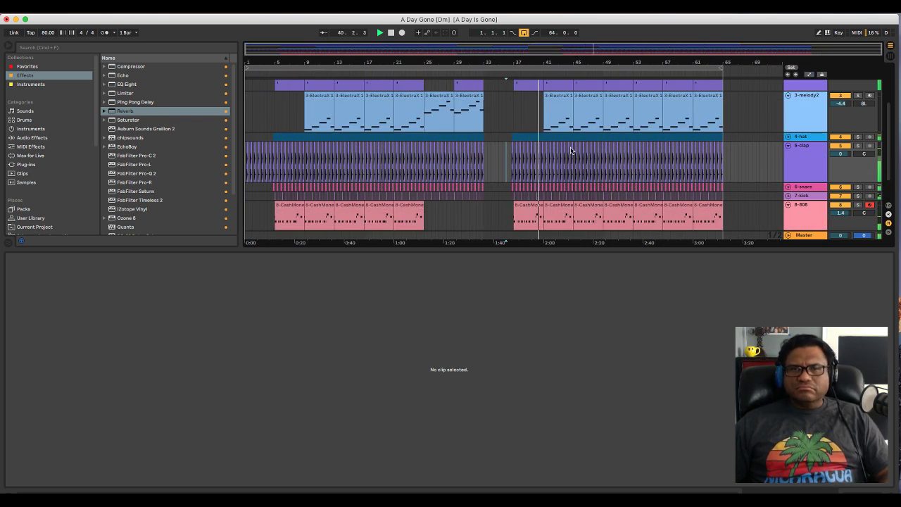
pyautogui.click(787, 145)
pyautogui.click(788, 136)
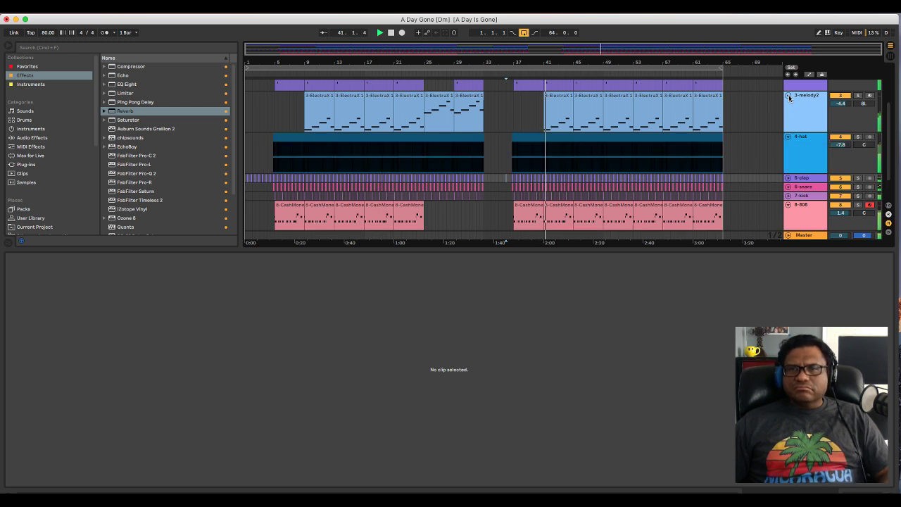
pyautogui.click(788, 98)
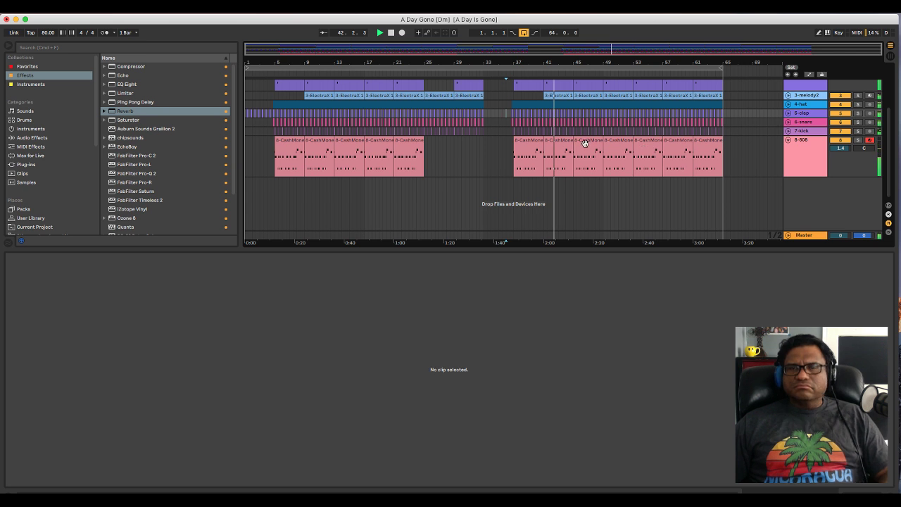
pyautogui.scroll(5, 634, 141)
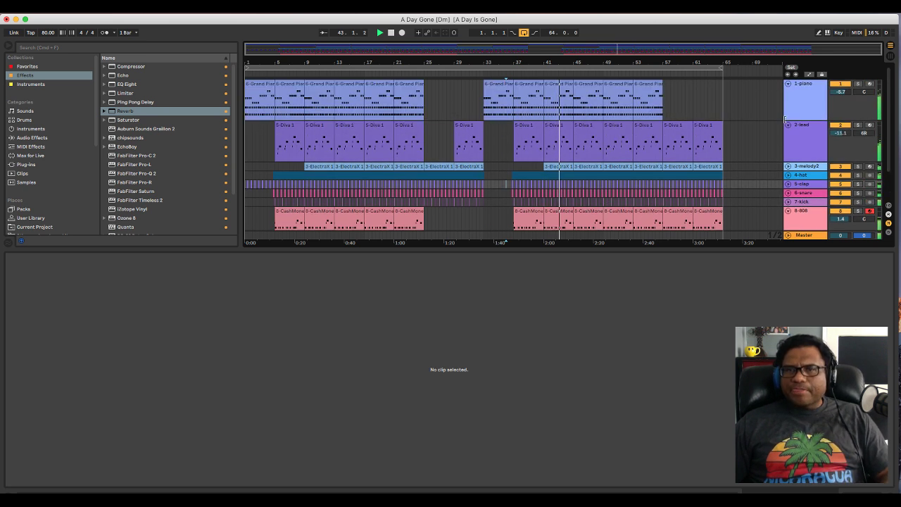
# Collapse the piano and lead tracks, and delete the 808 clip starting at bar 45 plus every track's clips from bar 49 onward.
pyautogui.click(789, 125)
pyautogui.click(789, 84)
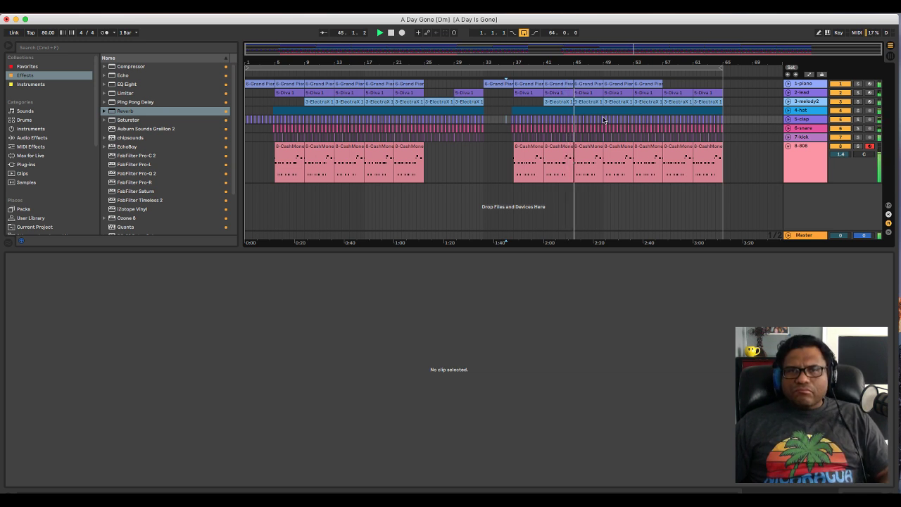
pyautogui.click(600, 147)
pyautogui.press('space')
pyautogui.moveTo(730, 174); pyautogui.dragTo(603, 84)
pyautogui.press('Delete')
# Play from bar 44 into the ending and delete the clap, snare and kick clips between bars 45 and 49.
pyautogui.click(569, 109)
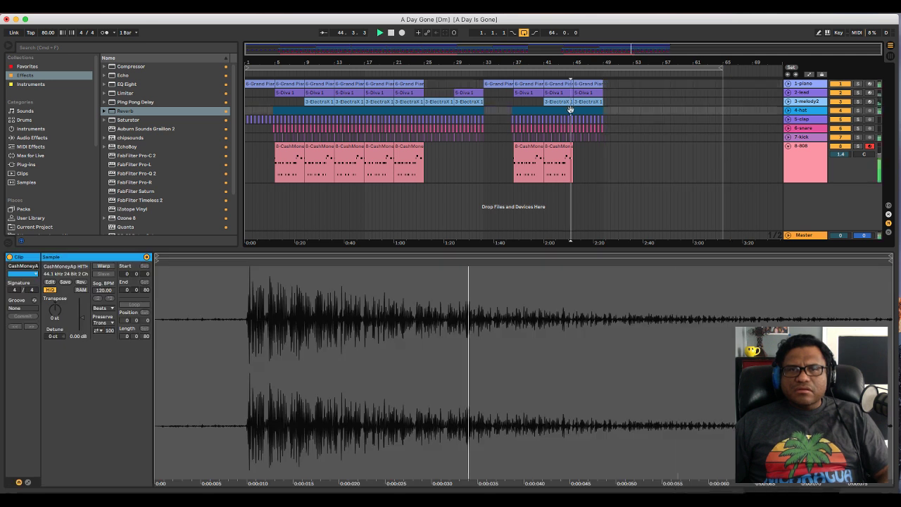
pyautogui.press('space')
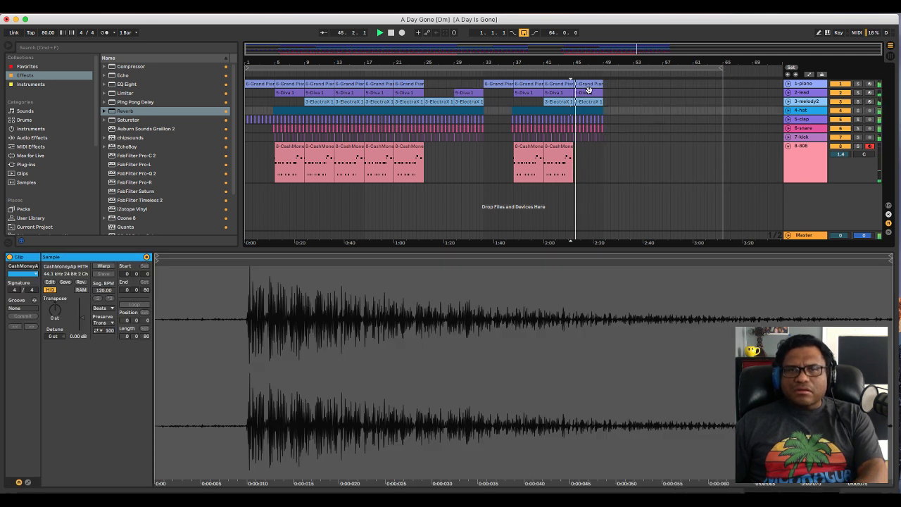
pyautogui.click(584, 131)
pyautogui.keyDown('shift'); pyautogui.click(572, 121); pyautogui.keyUp('shift')
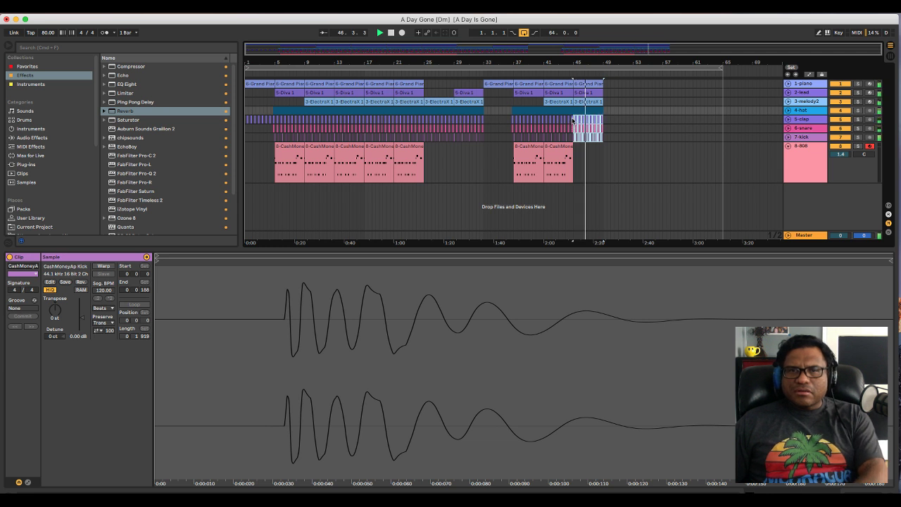
pyautogui.click(576, 121)
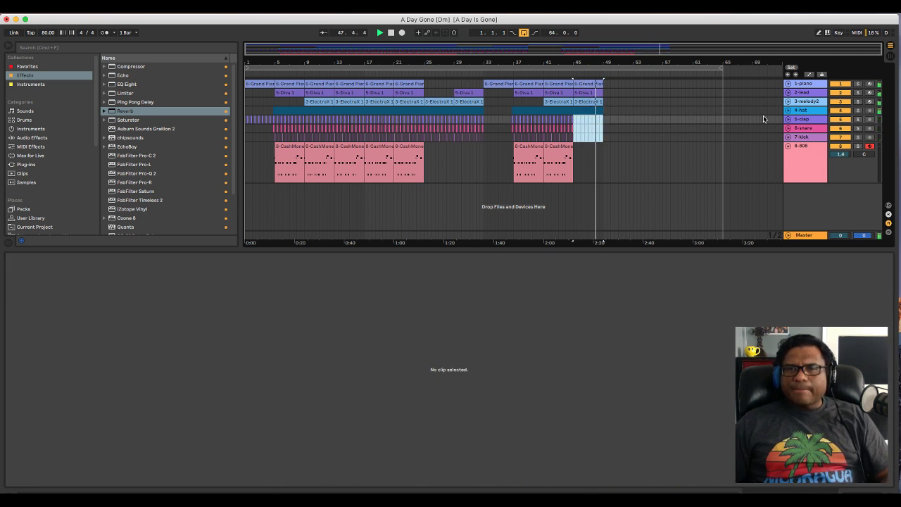
# Delete the hat clips from bar 45 to the end of the song, and replay the transition from just before bar 45.
pyautogui.click(787, 110)
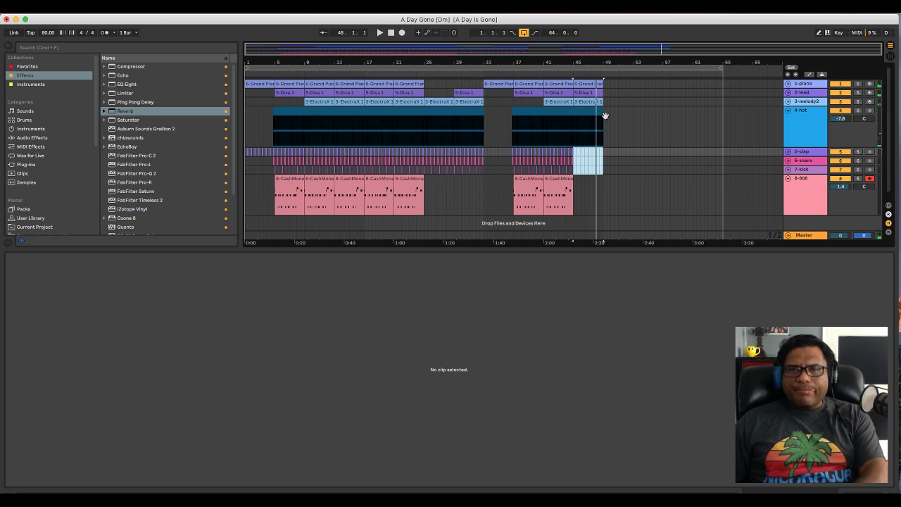
pyautogui.scroll(5, 605, 116)
pyautogui.moveTo(605, 115); pyautogui.dragTo(441, 132)
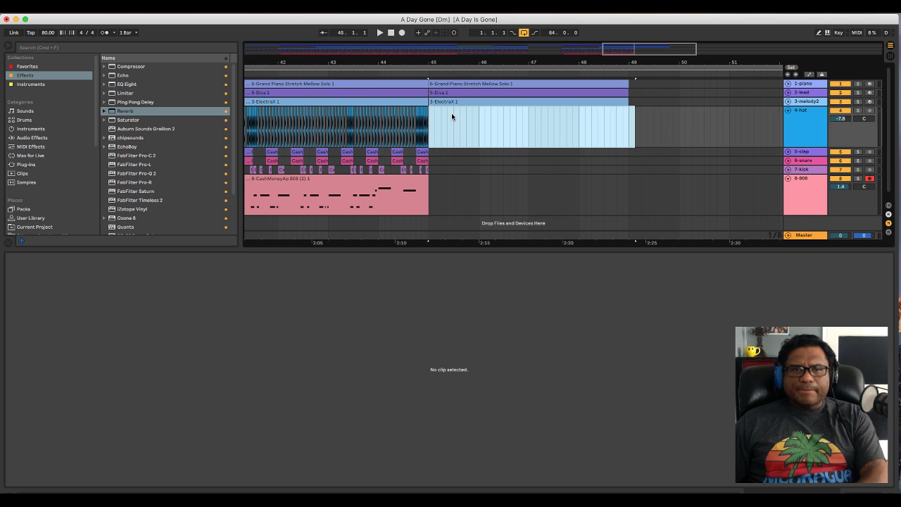
pyautogui.click(451, 113)
pyautogui.press('space')
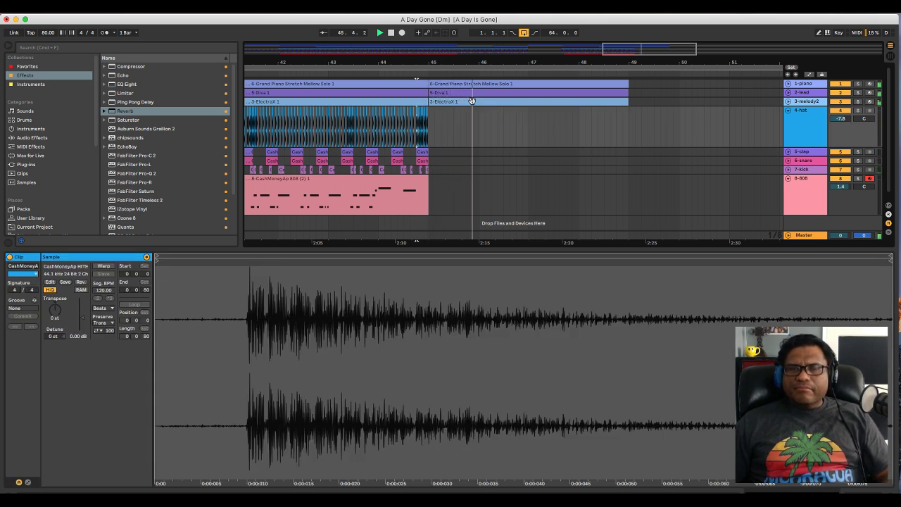
# Extend the last piano clip by one bar so it ends at bar 50 of the arrangement.
pyautogui.press('-')
pyautogui.press('-')
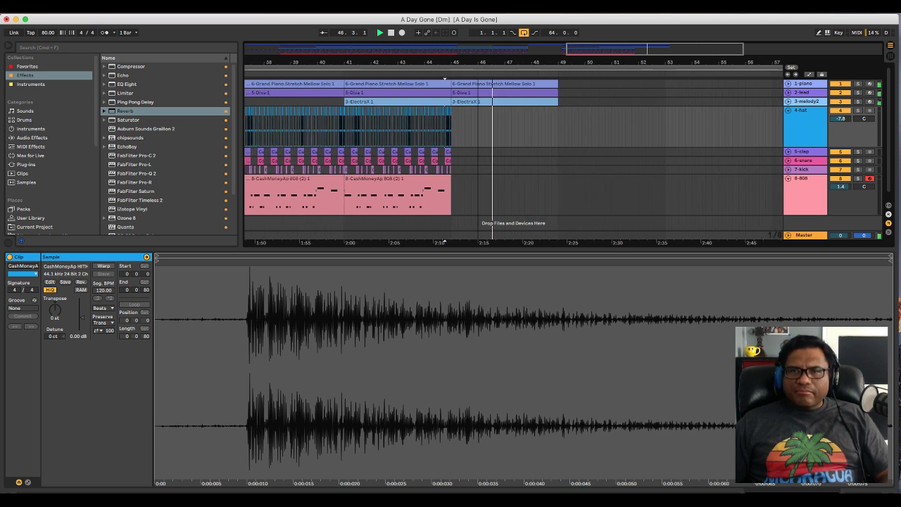
pyautogui.scroll(3, 841, 93)
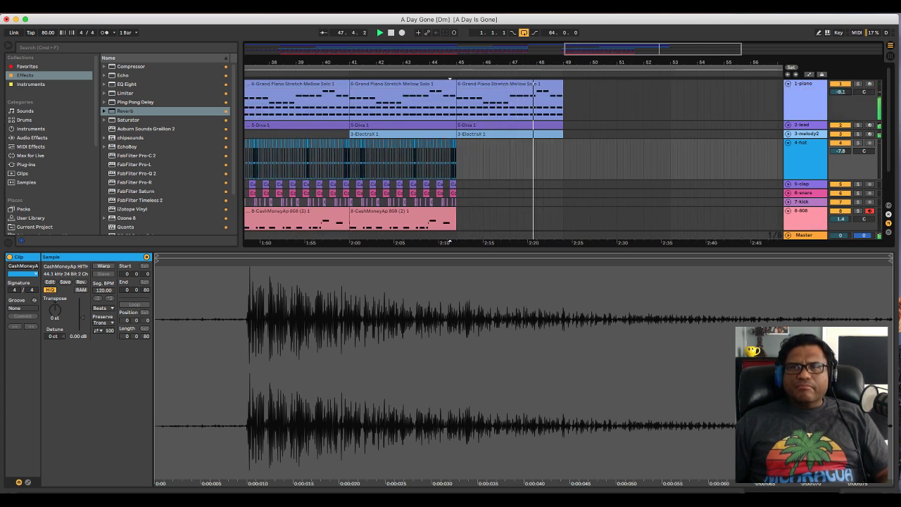
pyautogui.scroll(-3, 854, 92)
pyautogui.scroll(-3, 854, 92)
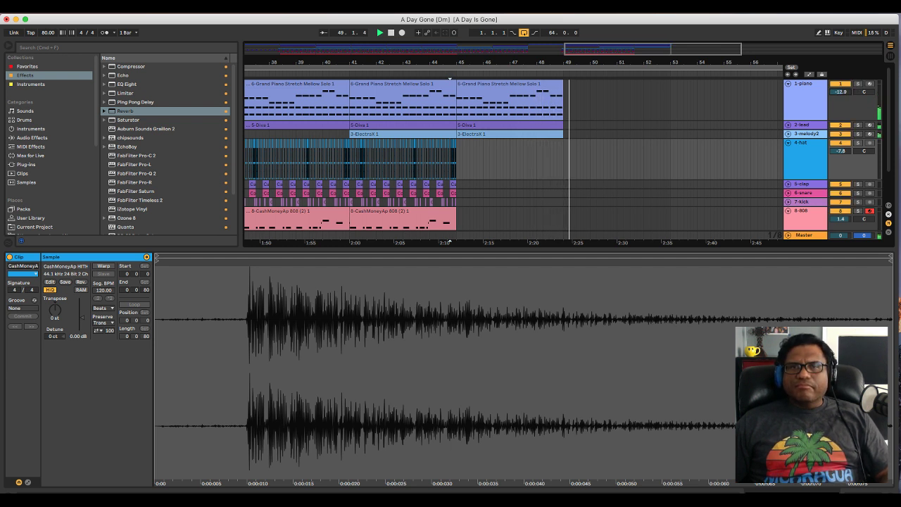
pyautogui.click(554, 84)
pyautogui.press('space')
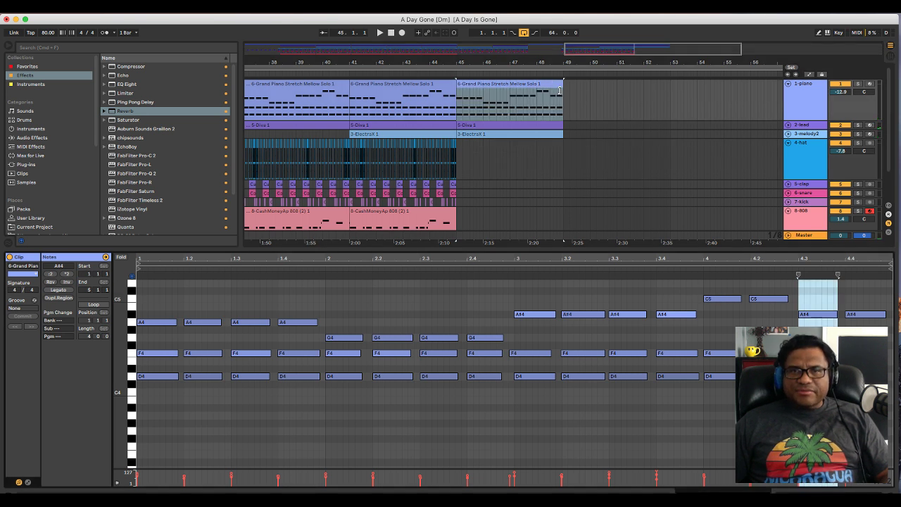
pyautogui.moveTo(560, 90); pyautogui.dragTo(589, 92)
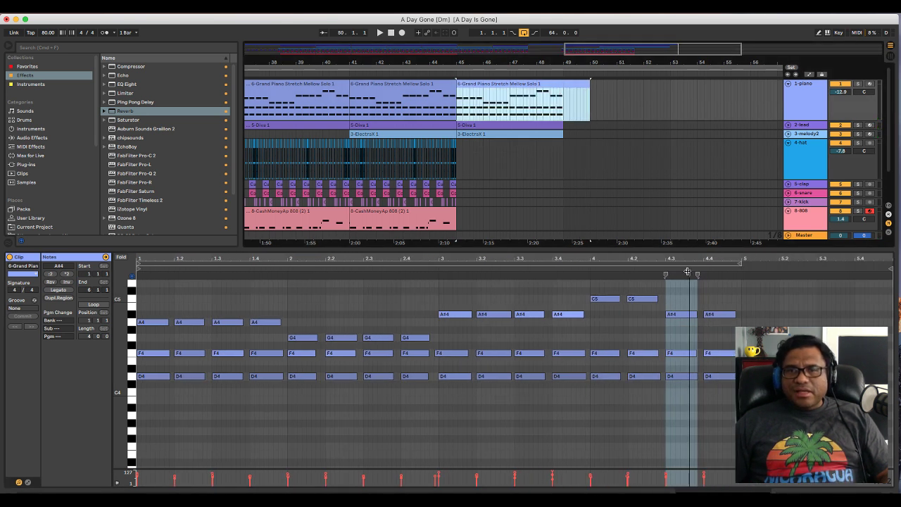
# Copy the last piano chord to the start of the clip's fifth bar with A4 as its top note, and play the ending.
pyautogui.moveTo(701, 295); pyautogui.dragTo(730, 404)
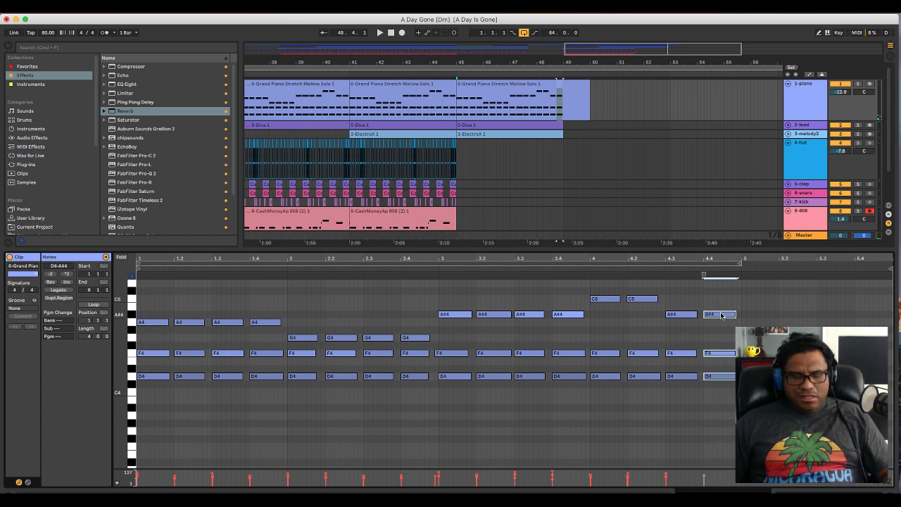
pyautogui.moveTo(722, 314); pyautogui.dragTo(750, 316)
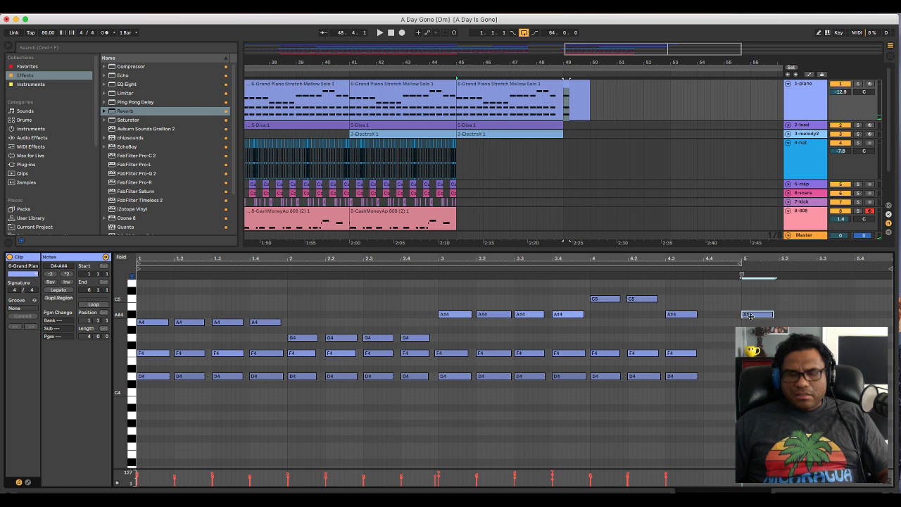
pyautogui.press('Delete')
pyautogui.press('super+z')
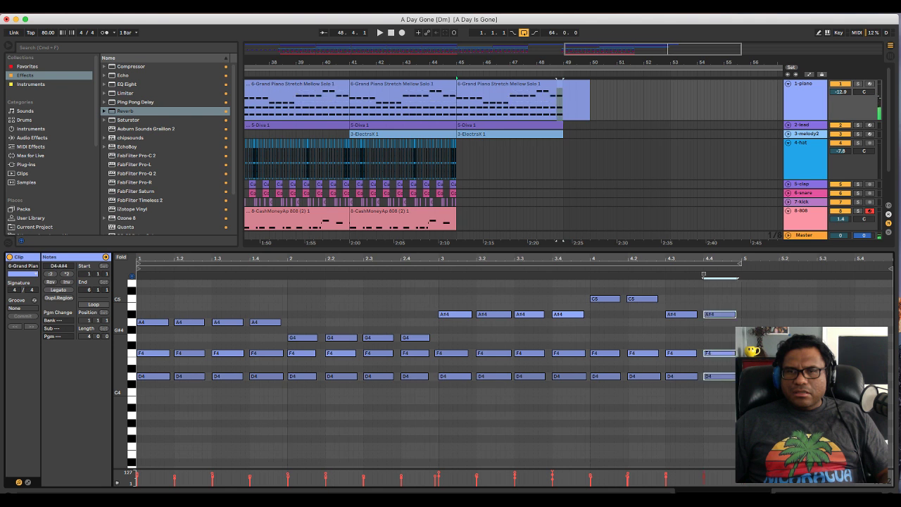
pyautogui.moveTo(723, 318); pyautogui.dragTo(757, 323)
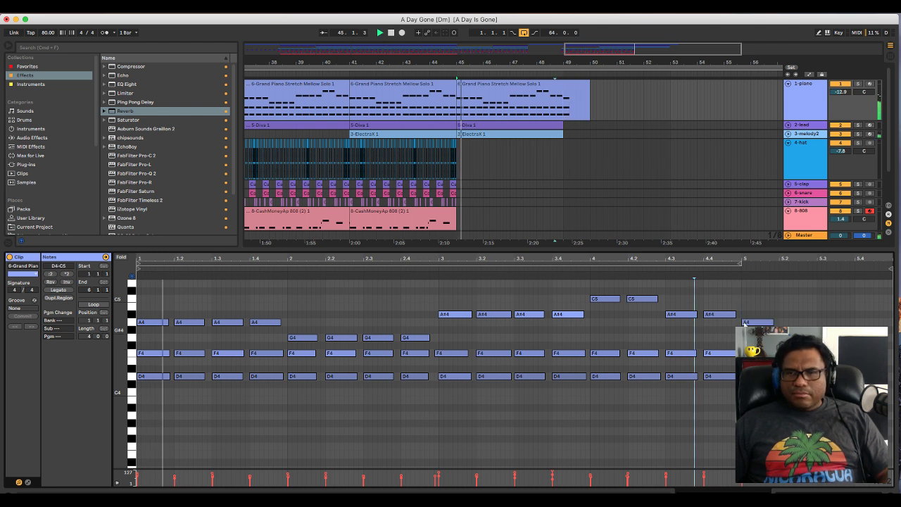
pyautogui.click(656, 267)
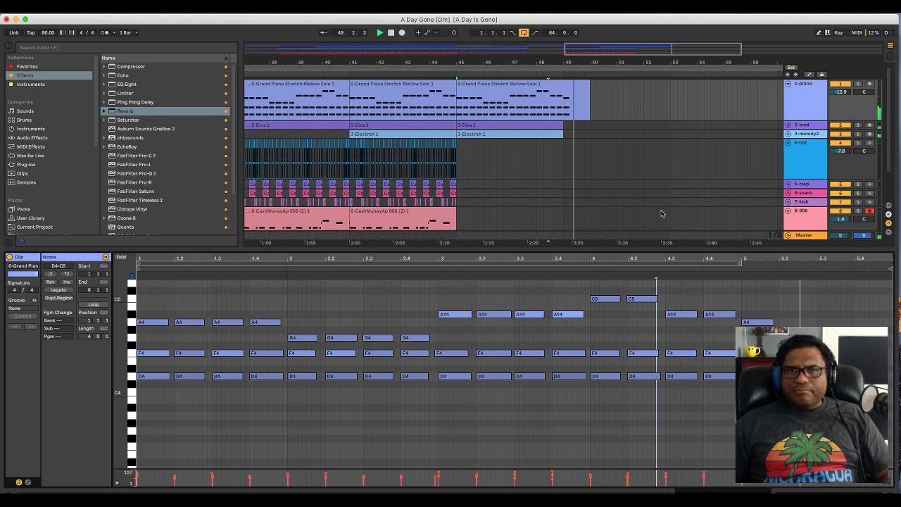
# Extend the last clip on the lead track by one bar so it ends at bar 50.
pyautogui.click(787, 126)
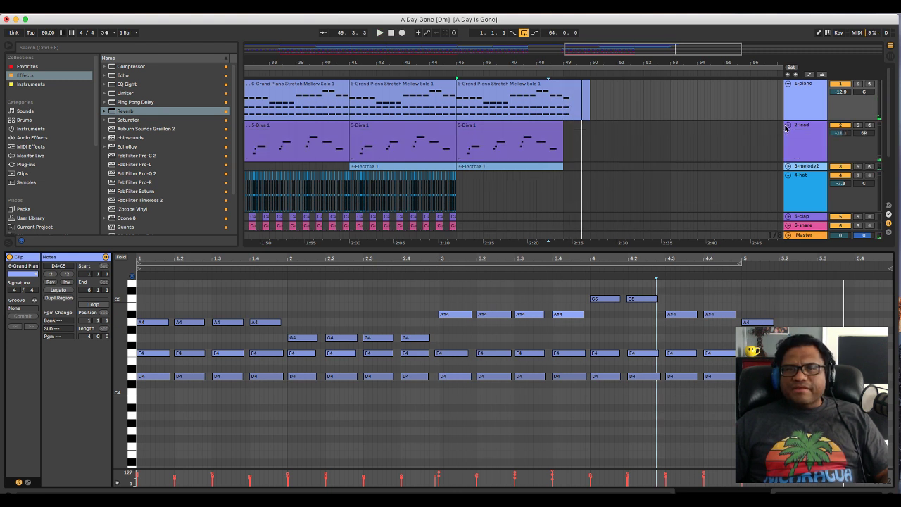
pyautogui.click(556, 151)
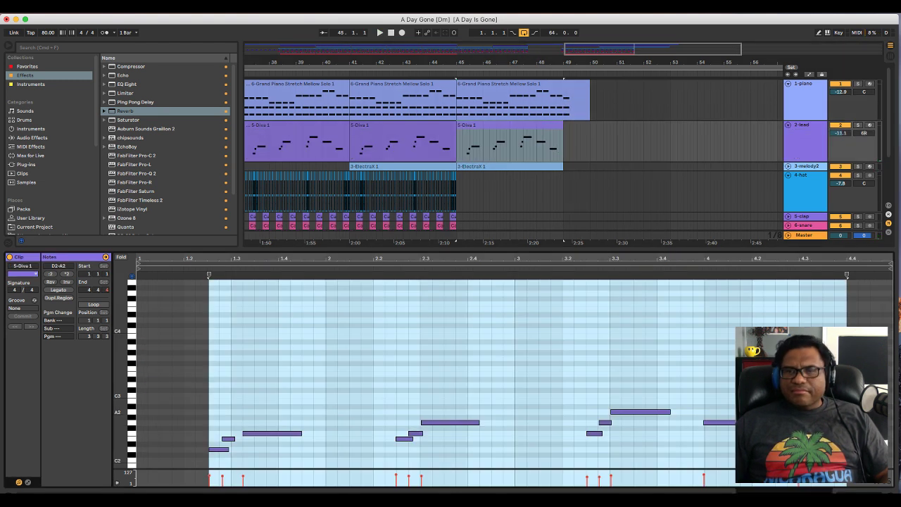
pyautogui.click(553, 145)
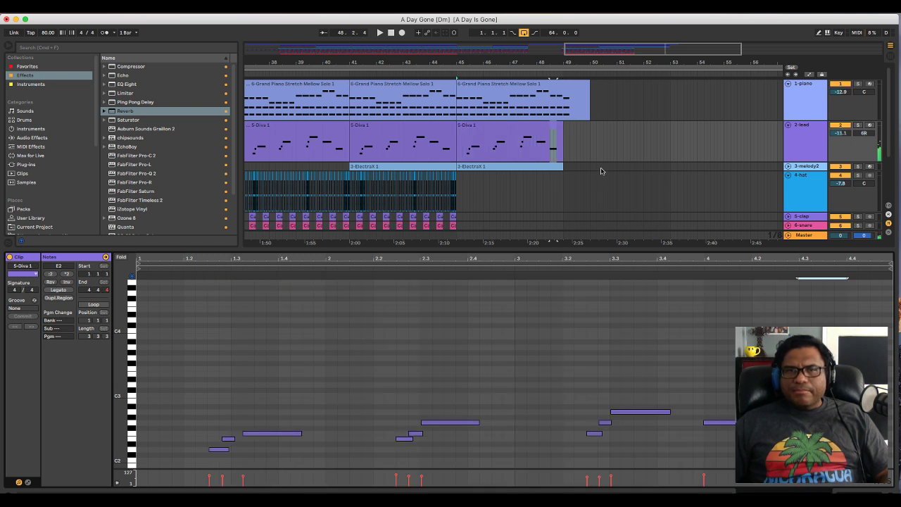
pyautogui.moveTo(559, 132); pyautogui.dragTo(590, 142)
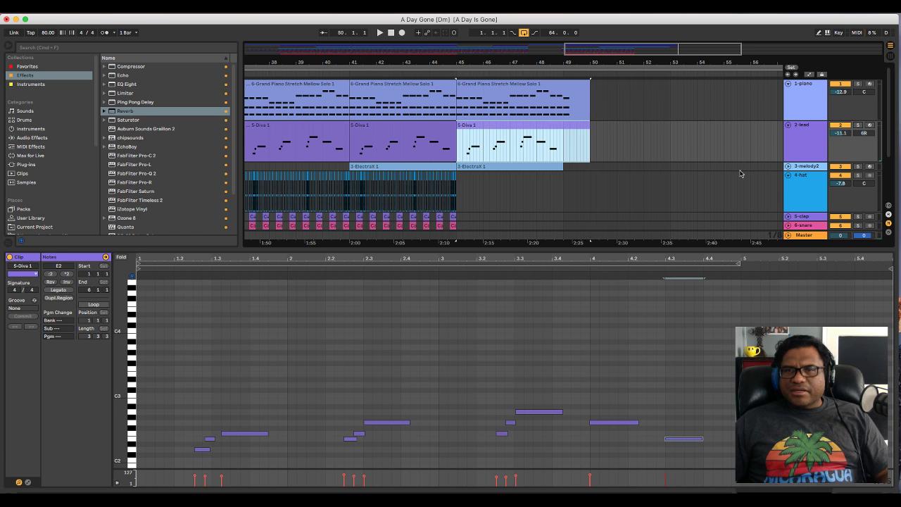
# Extend the last melody2 clip to bar 50 and set the arrangement's fixed grid to 1 Bar.
pyautogui.click(788, 167)
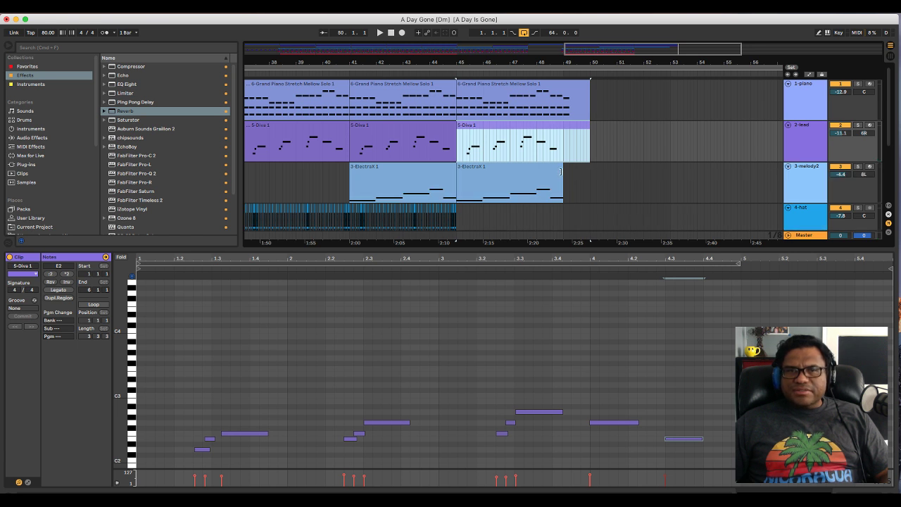
pyautogui.moveTo(561, 171); pyautogui.dragTo(590, 173)
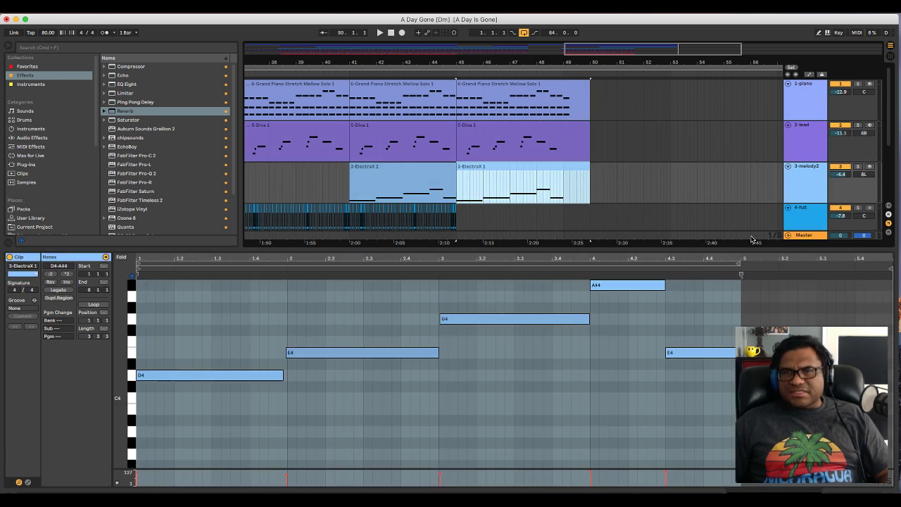
pyautogui.rightClick(776, 239)
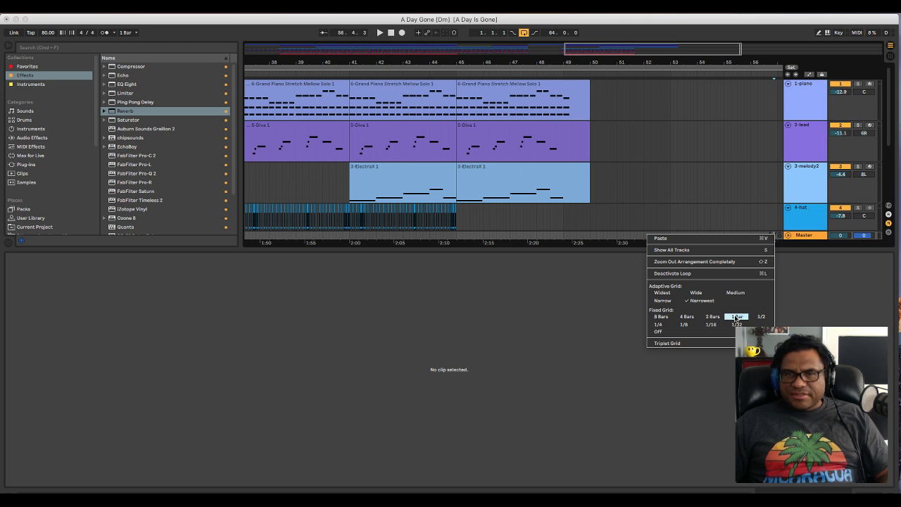
pyautogui.click(736, 318)
# Add a D4 note at the start of the fifth bar in the last melody2 clip and lengthen it to about 5.3.4.
pyautogui.click(583, 166)
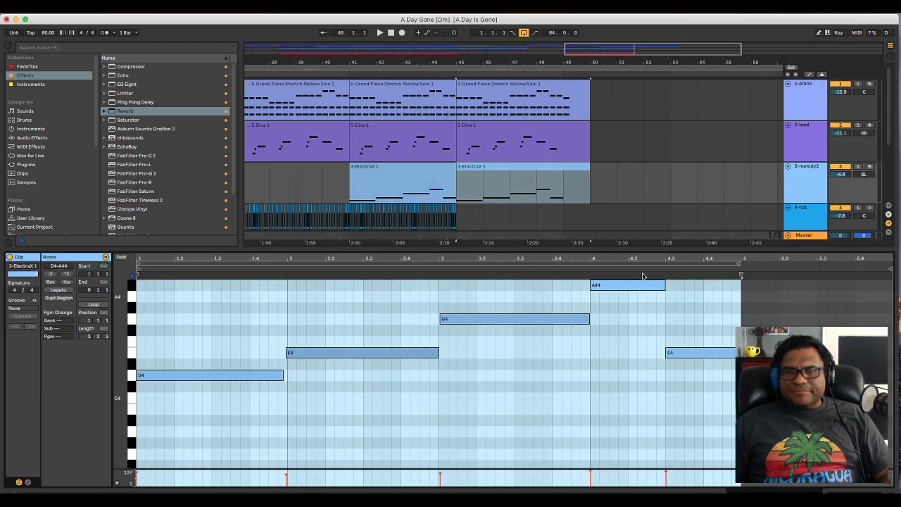
pyautogui.click(711, 352)
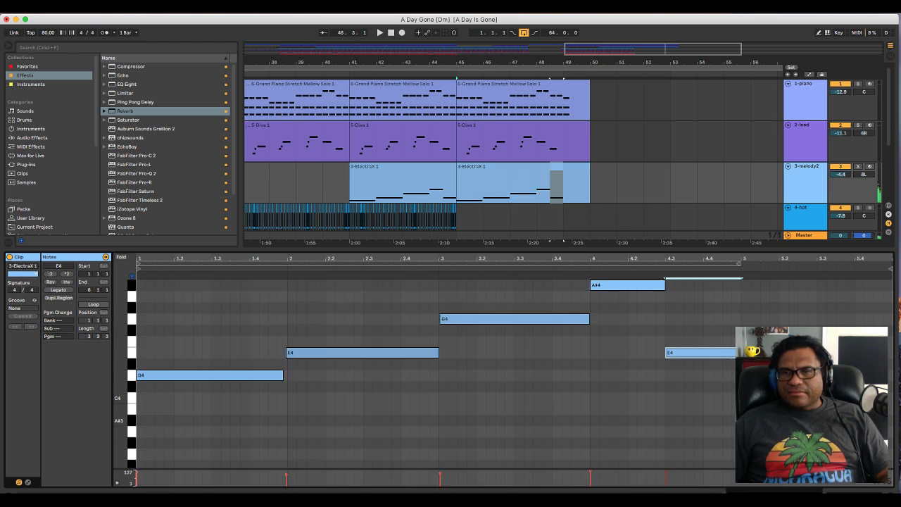
pyautogui.doubleClick(746, 432)
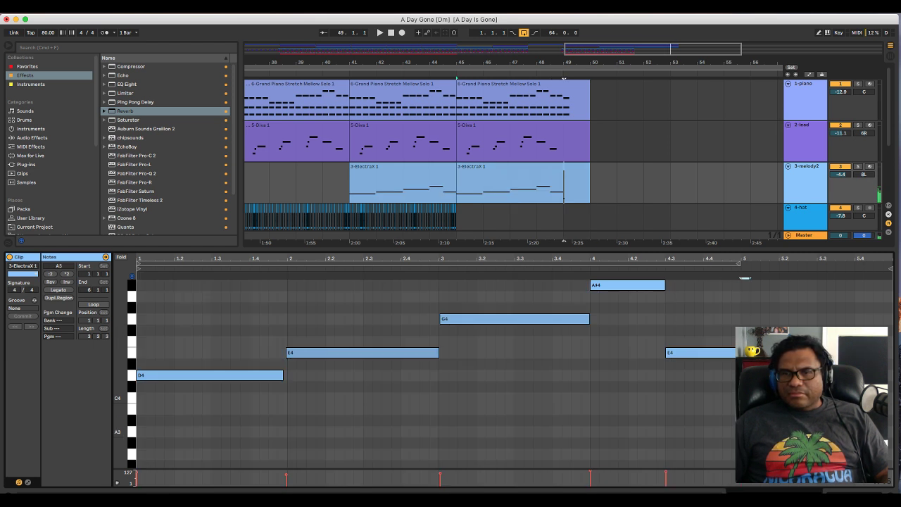
pyautogui.press('Up')
pyautogui.press('Up')
pyautogui.press('Up')
pyautogui.press('Up')
pyautogui.press('Up')
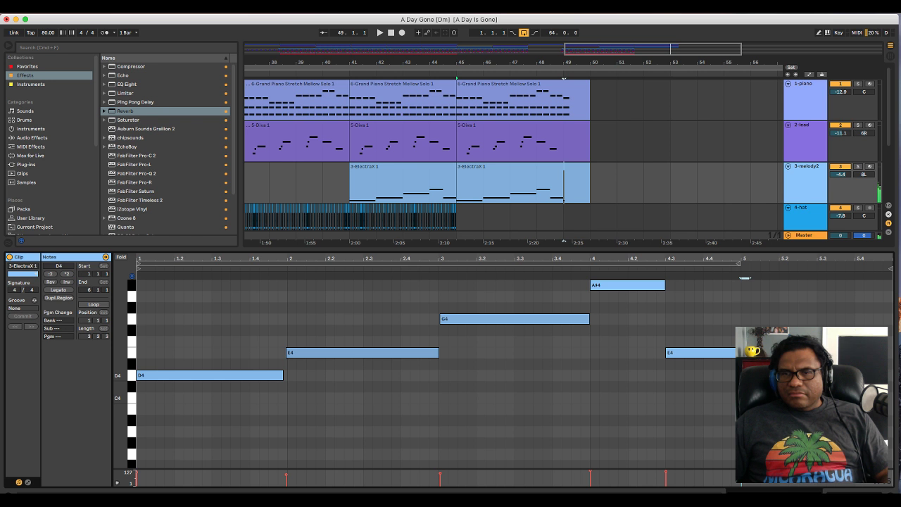
pyautogui.moveTo(745, 278); pyautogui.dragTo(846, 279)
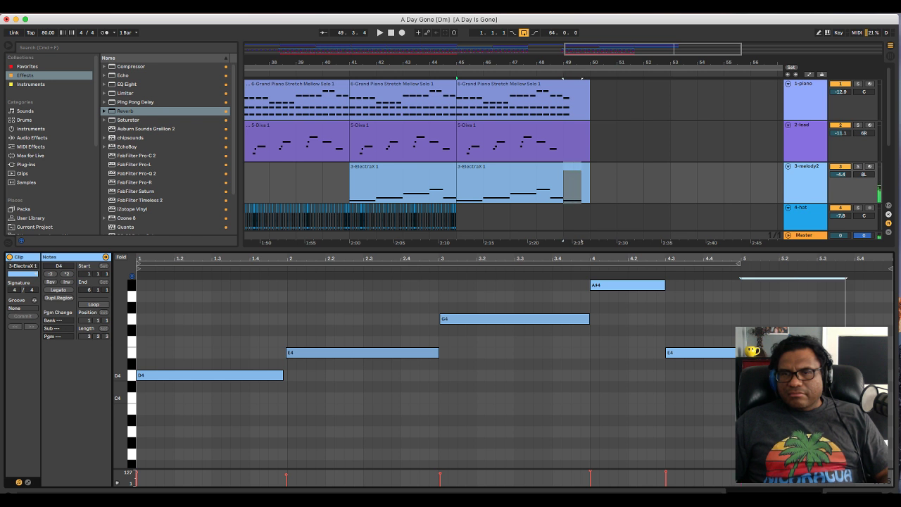
# Add a closing D2 note about two beats long at the start of the fifth bar in the last lead clip.
pyautogui.click(570, 133)
pyautogui.click(696, 438)
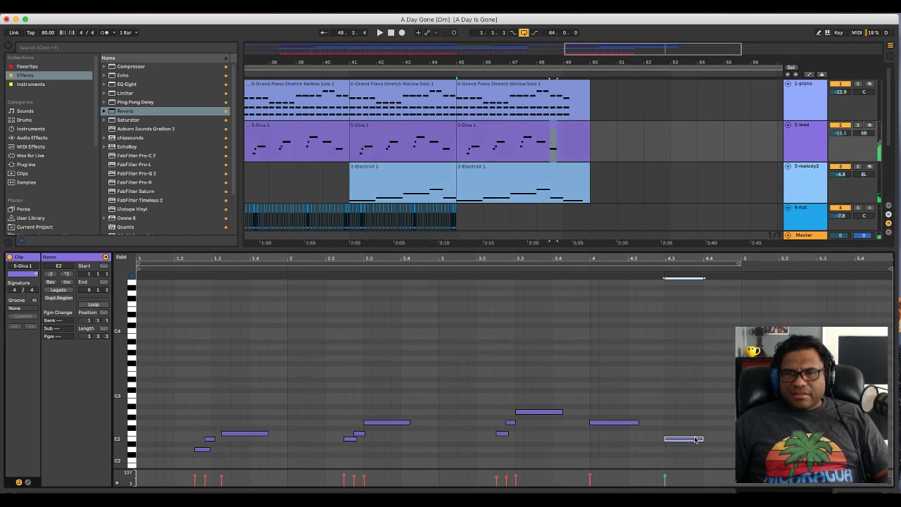
pyautogui.click(744, 302)
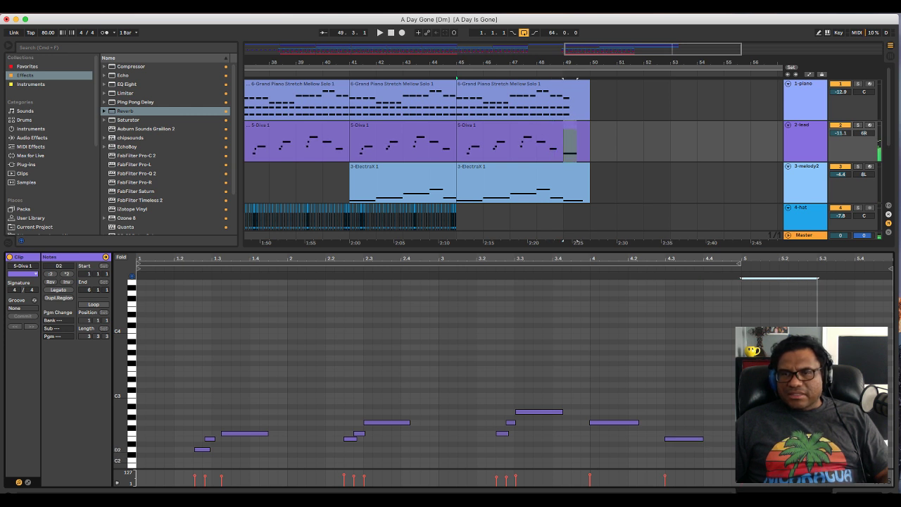
# Play back the extended ending repeatedly around bars 48 and 49 to check the closing notes.
pyautogui.click(533, 116)
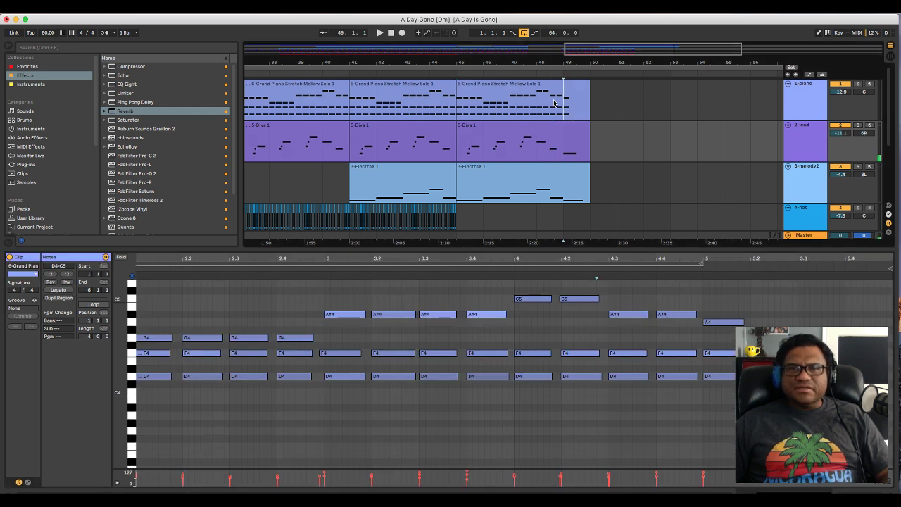
pyautogui.press('space')
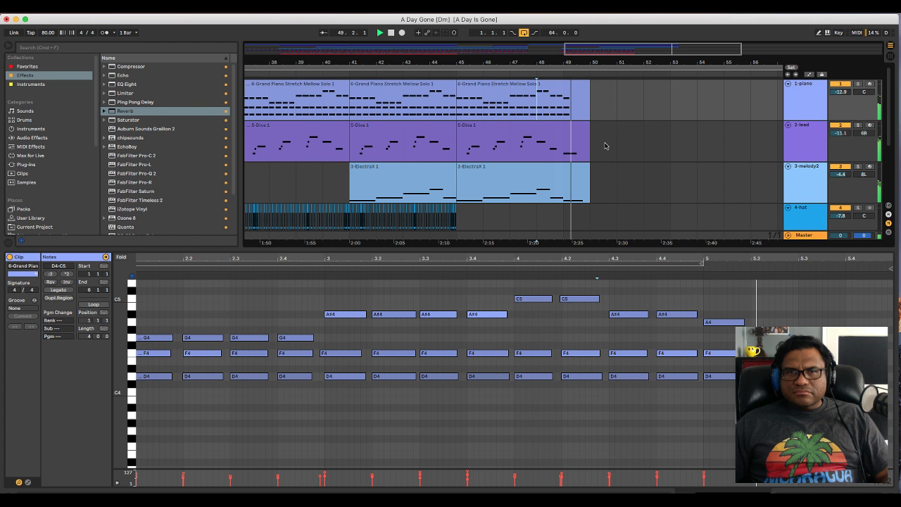
pyautogui.click(563, 85)
pyautogui.click(728, 287)
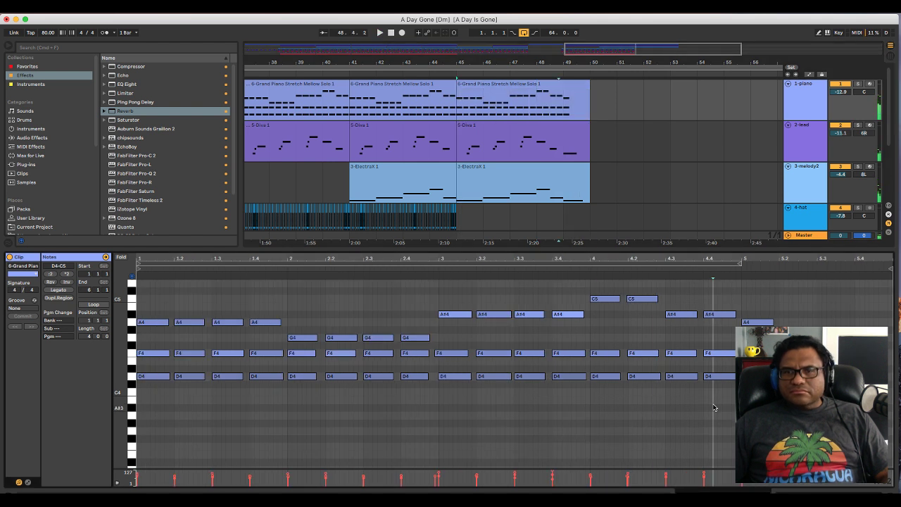
pyautogui.press('space')
pyautogui.click(711, 275)
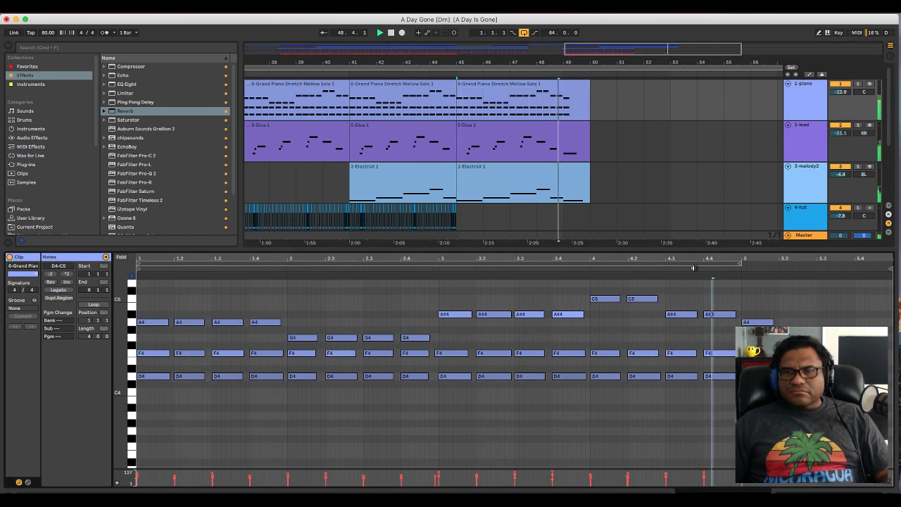
pyautogui.click(623, 271)
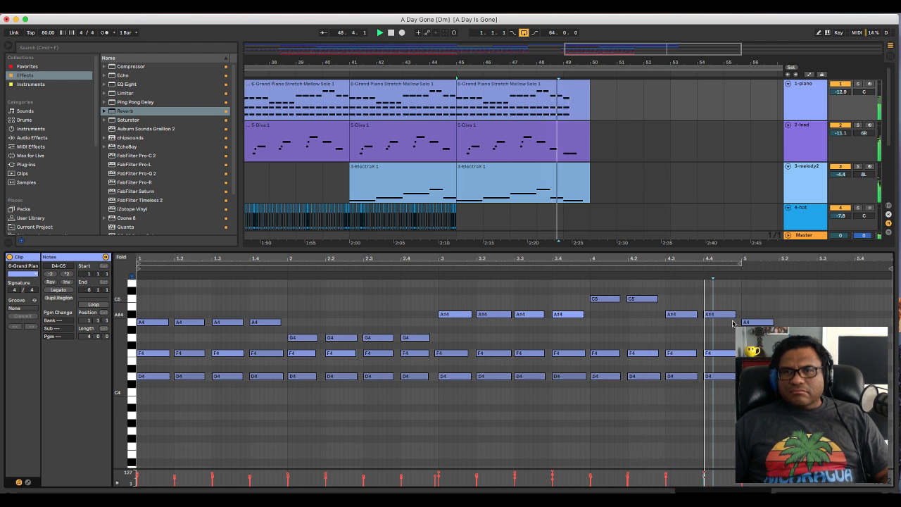
# Solo the piano track and play its ending on its own.
pyautogui.click(859, 85)
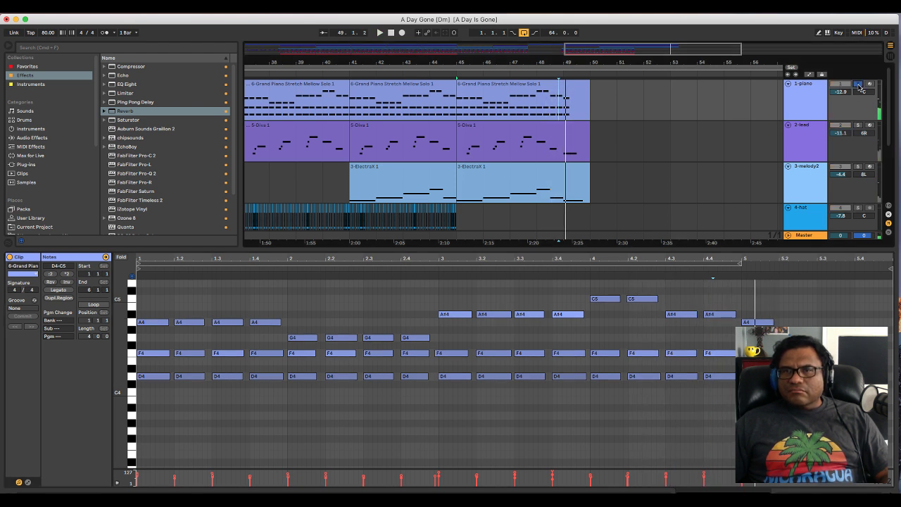
pyautogui.click(648, 275)
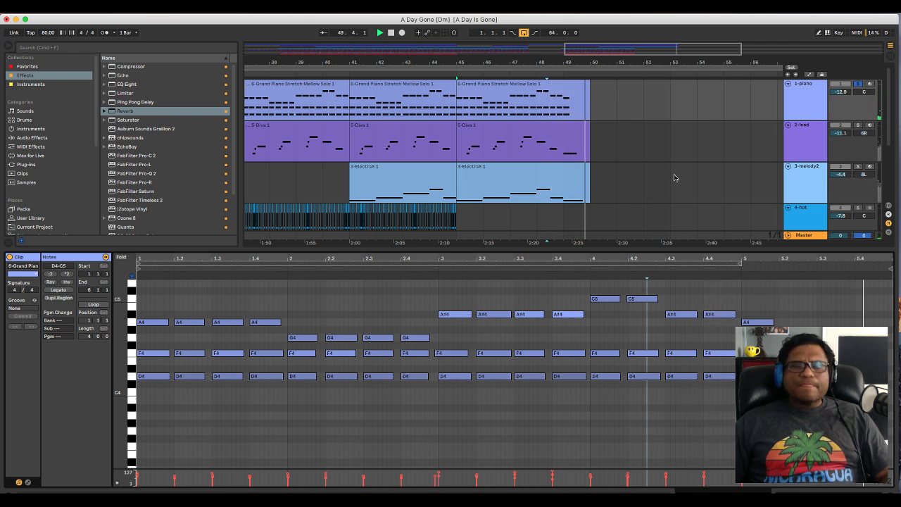
pyautogui.hscroll(-5, 308, 158)
pyautogui.click(148, 49)
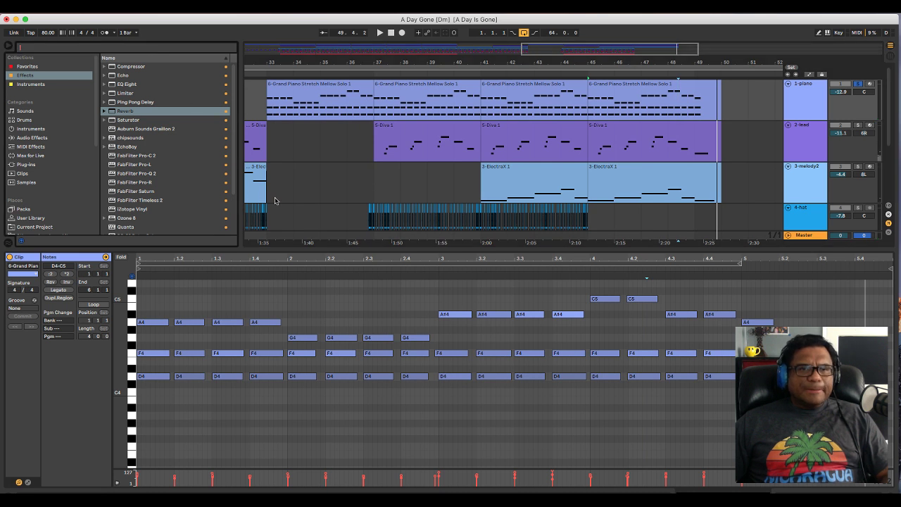
# Fold the piano, lead and melody2 tracks in the arrangement.
pyautogui.click(787, 88)
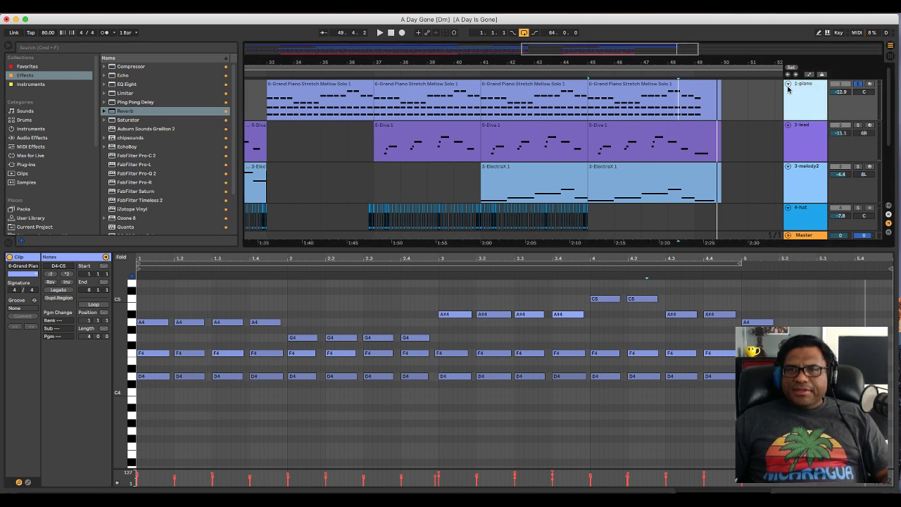
pyautogui.click(788, 84)
pyautogui.click(788, 92)
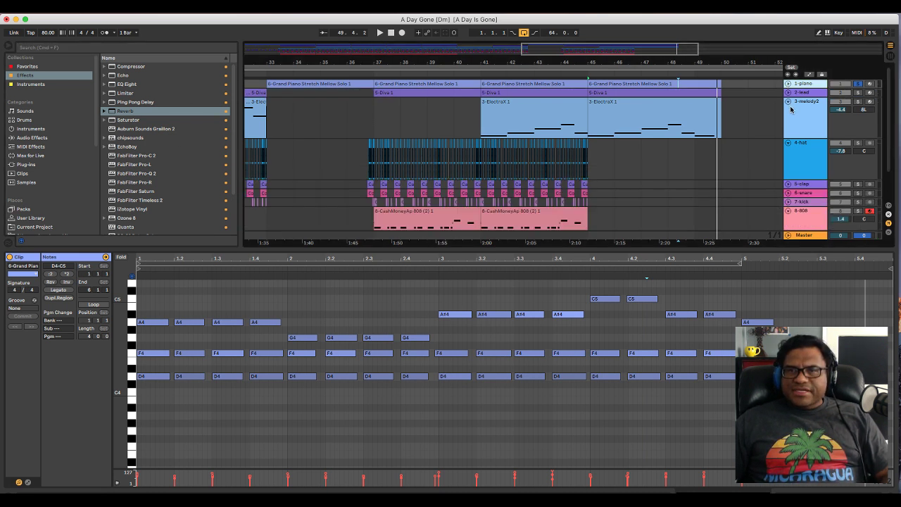
pyautogui.click(788, 101)
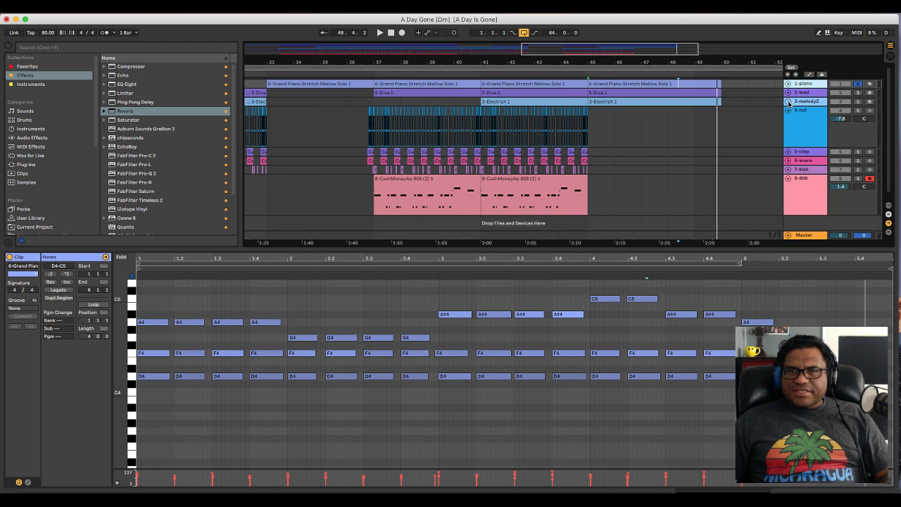
# Add iZotope Vinyl to the piano track, set mechanical noise to -6.5 dB, and raise wear, electrical noise, dust, scratch and warp depth.
pyautogui.click(145, 210)
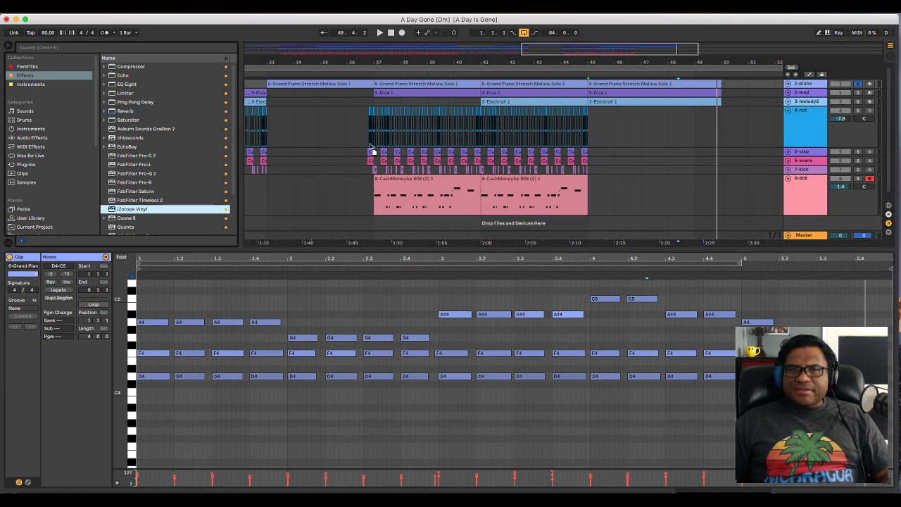
pyautogui.click(788, 83)
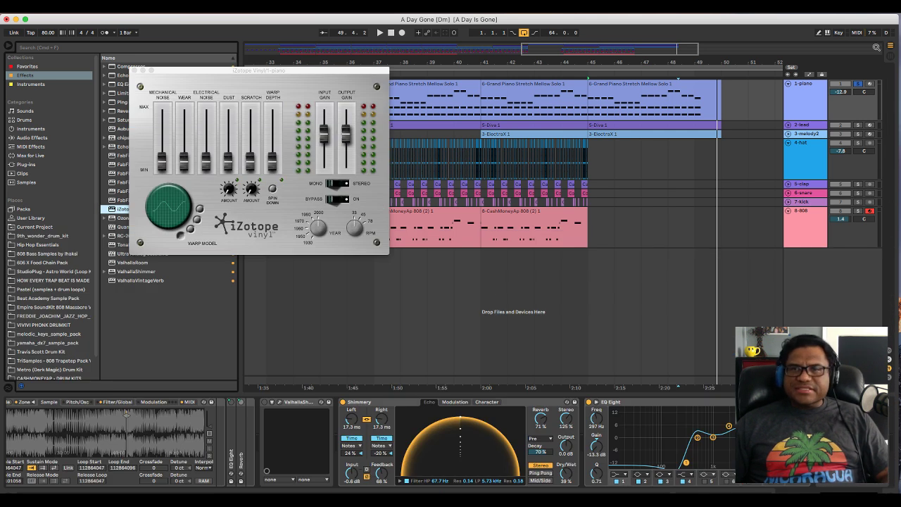
pyautogui.press('space')
pyautogui.moveTo(162, 161); pyautogui.dragTo(162, 141)
pyautogui.moveTo(189, 170); pyautogui.dragTo(274, 148)
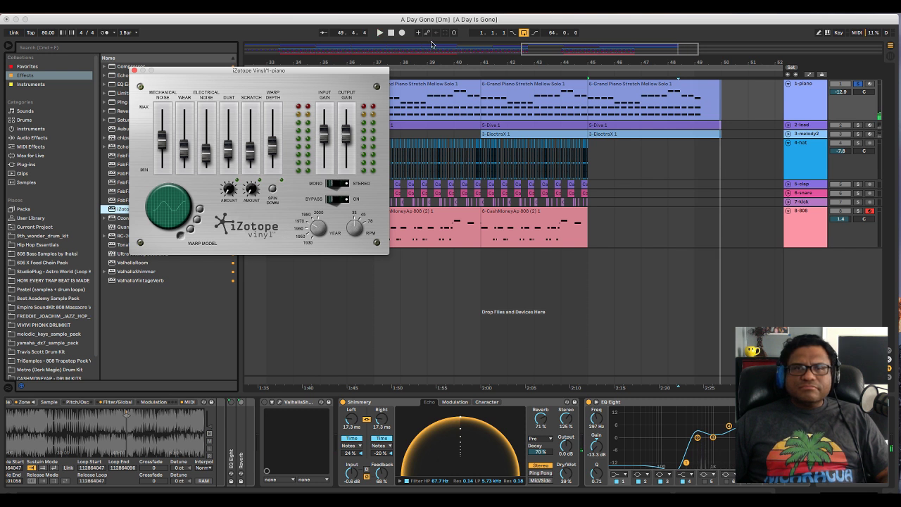
# Play the piano from the song's start to compare the Vinyl effect bypassed and enabled, and close its window.
pyautogui.click(393, 35)
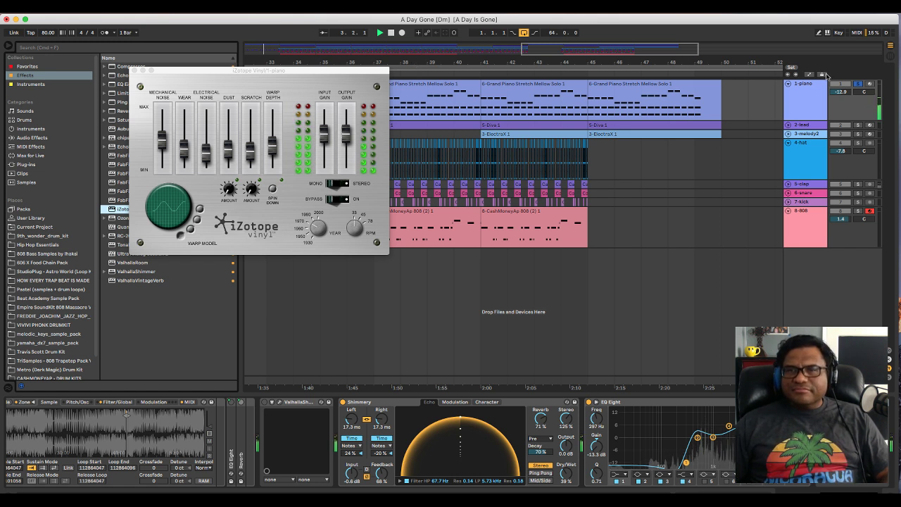
pyautogui.click(331, 185)
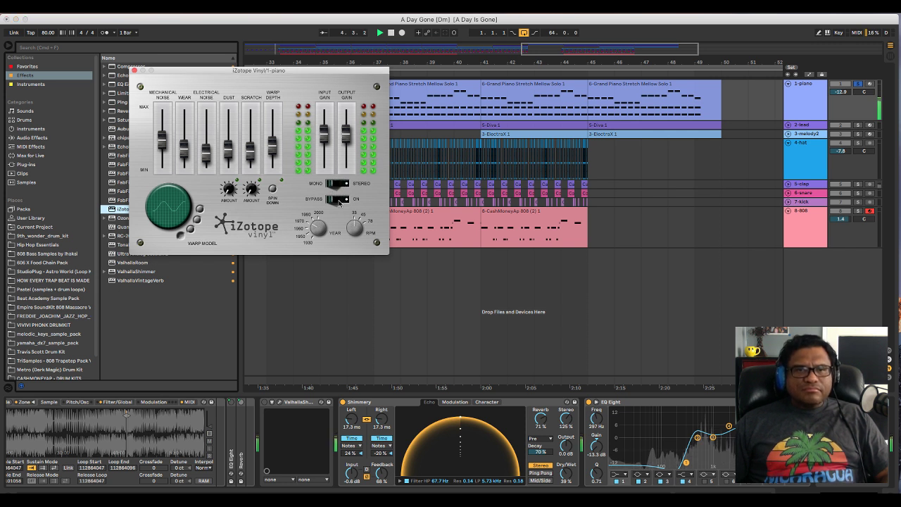
pyautogui.click(344, 202)
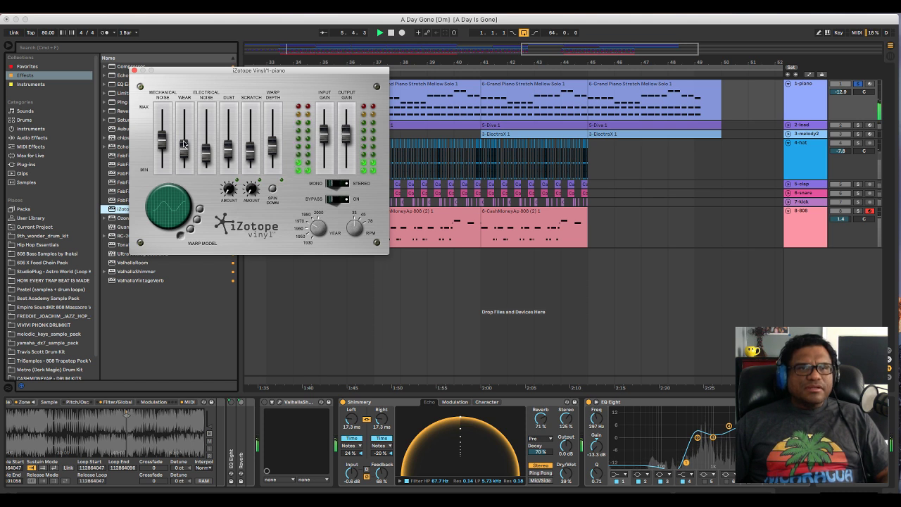
pyautogui.moveTo(163, 144)
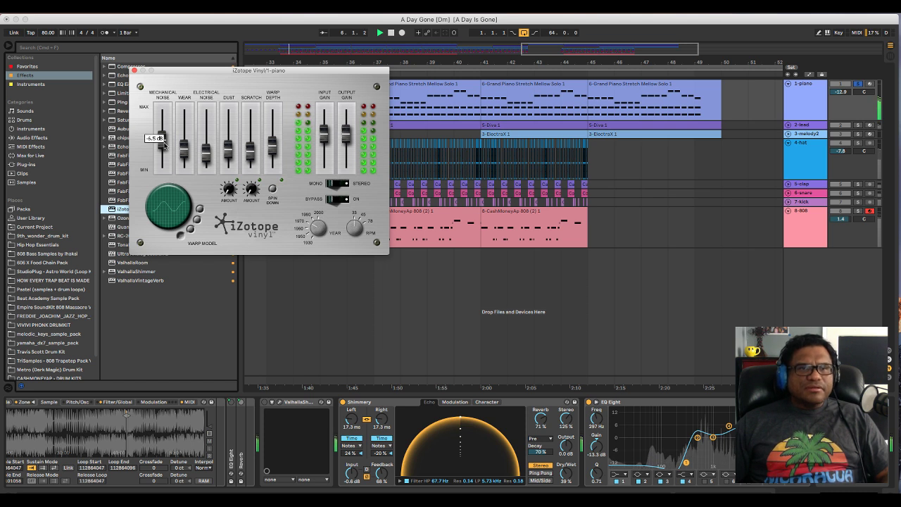
pyautogui.click(135, 71)
# Turn off the piano track's solo.
pyautogui.press('w')
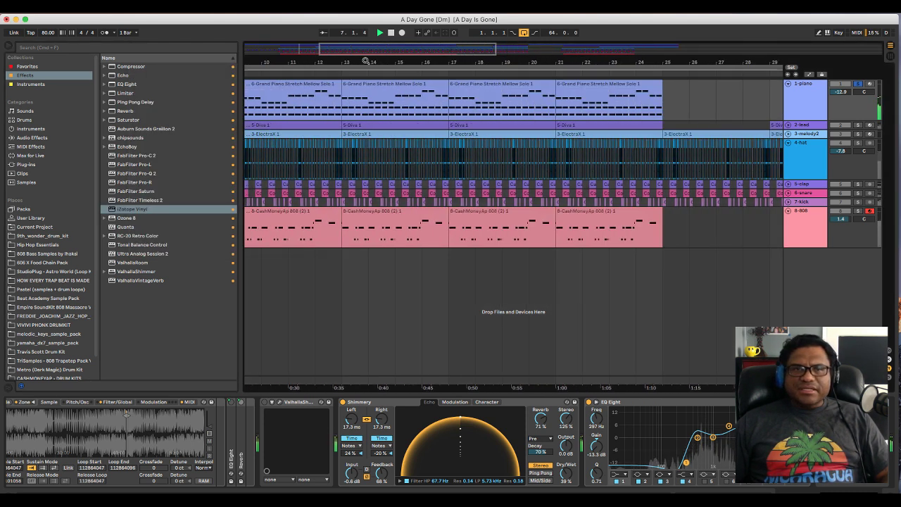
pyautogui.moveTo(411, 56); pyautogui.dragTo(411, 58)
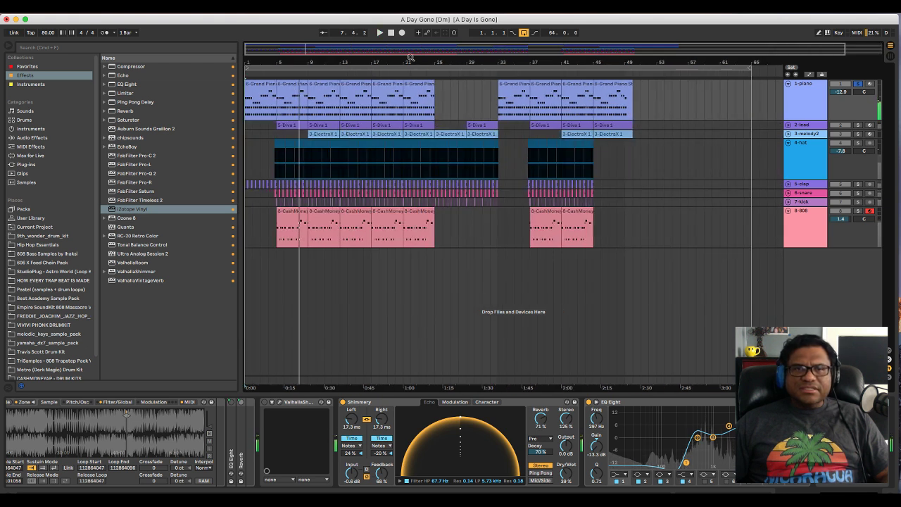
pyautogui.click(858, 85)
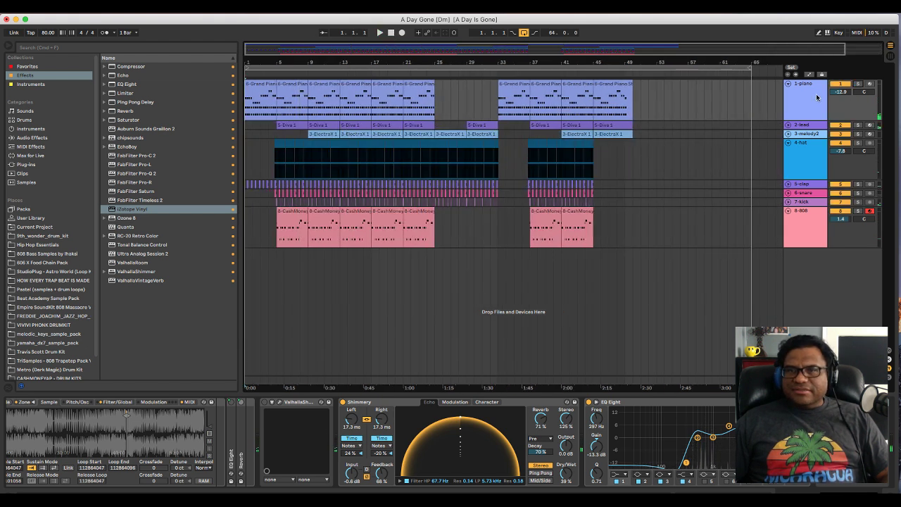
# Automate iZotope Vinyl's Device On parameter on the piano track so the effect switches off at bar 5.
pyautogui.press('a')
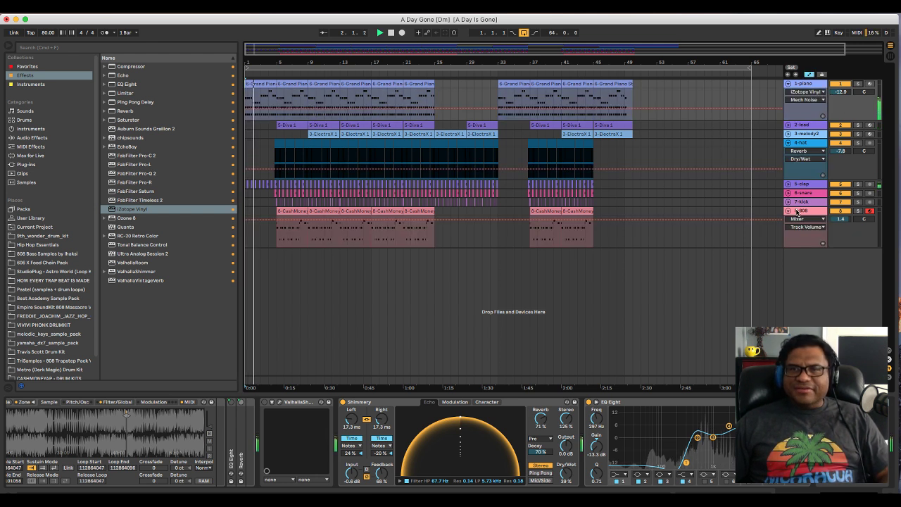
pyautogui.click(807, 99)
pyautogui.click(810, 107)
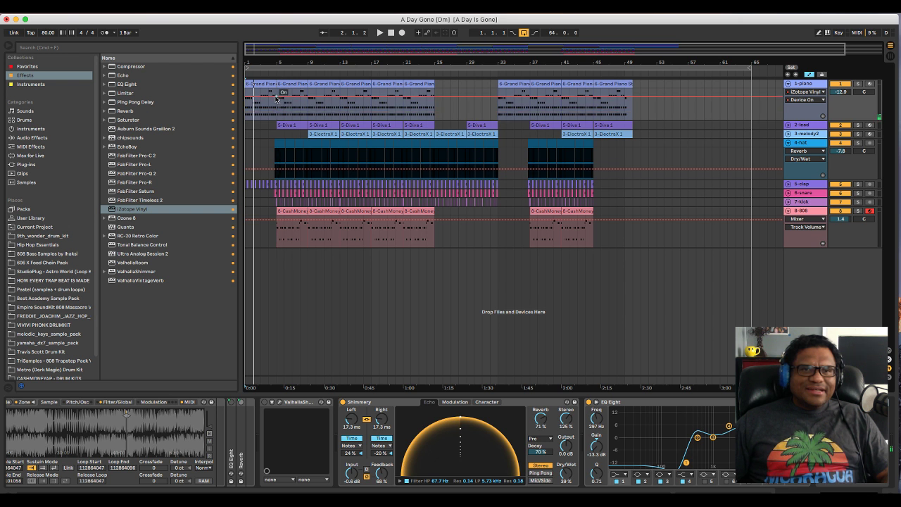
pyautogui.moveTo(275, 98); pyautogui.dragTo(278, 110)
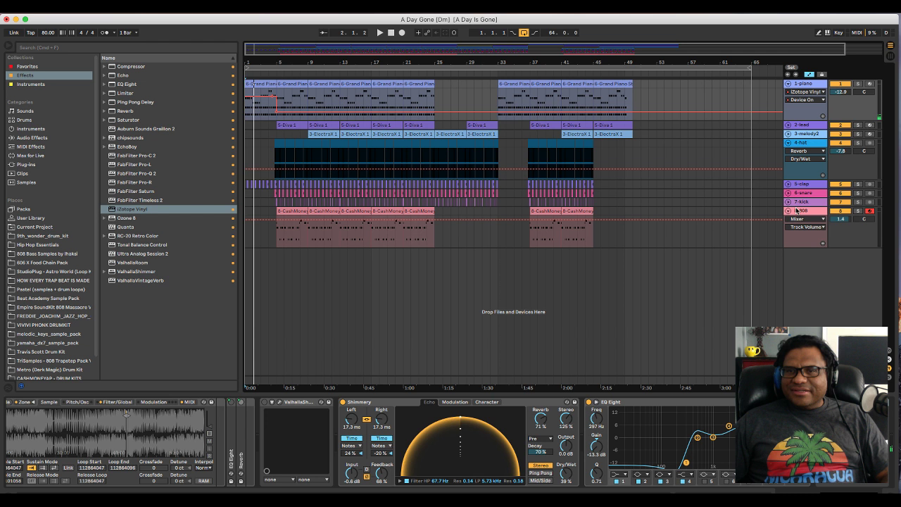
# Lower the clap track's volume to -9.7 dB during playback and hide the automation lanes.
pyautogui.click(788, 185)
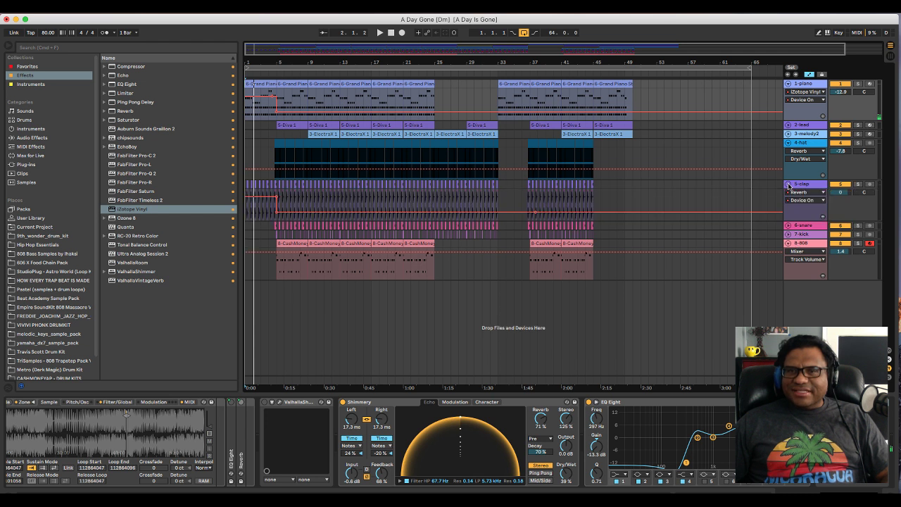
pyautogui.click(840, 192)
pyautogui.press('space')
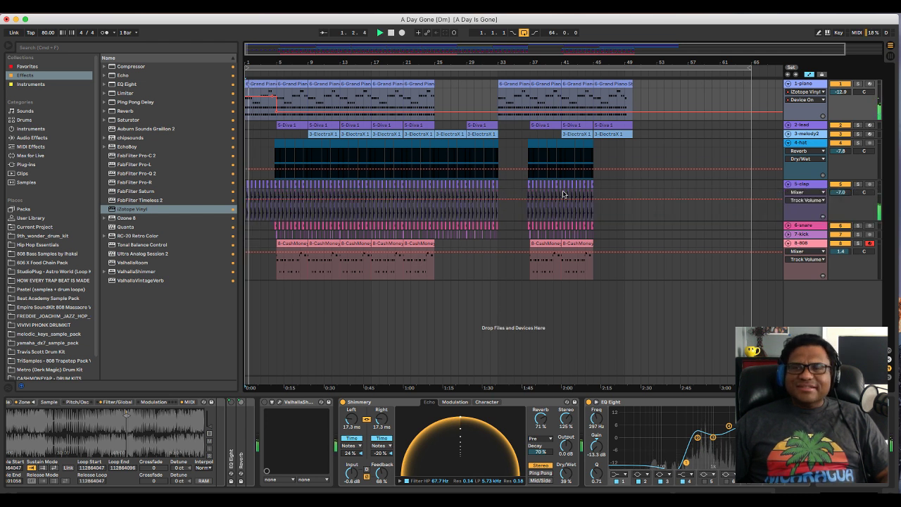
pyautogui.moveTo(840, 193); pyautogui.dragTo(840, 200)
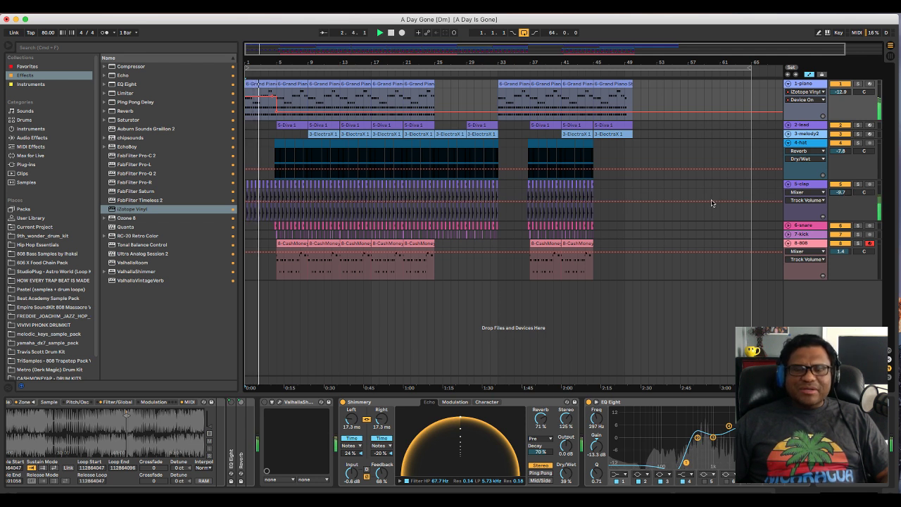
pyautogui.click(810, 76)
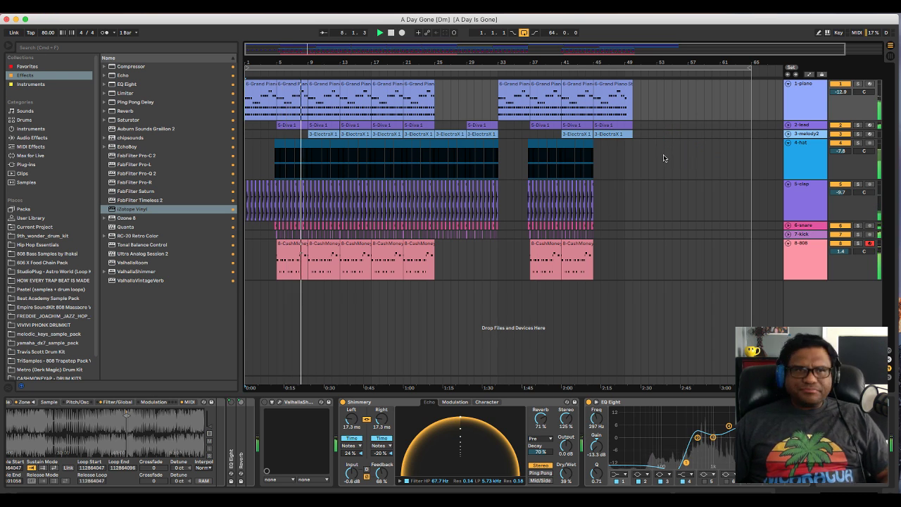
# Lower the F2 note at bar 8 in the first 808 clip to D2.
pyautogui.press('space')
pyautogui.doubleClick(293, 250)
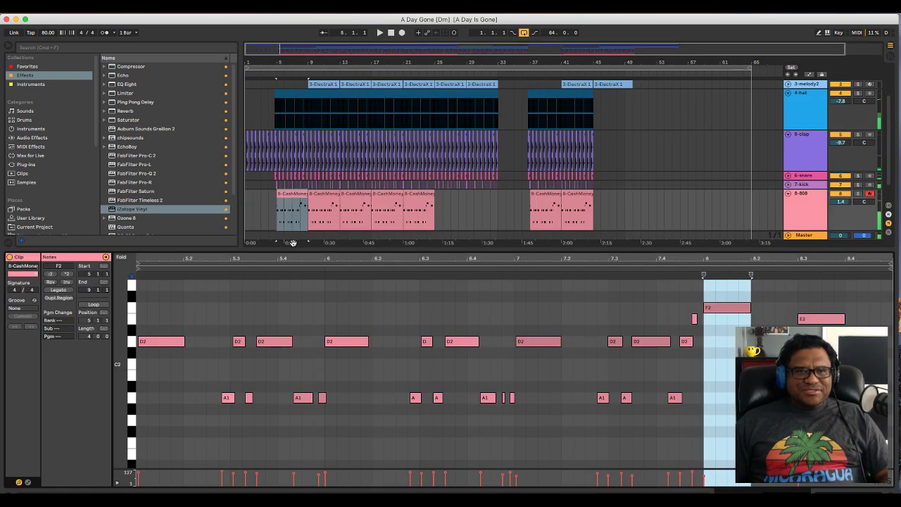
pyautogui.click(731, 308)
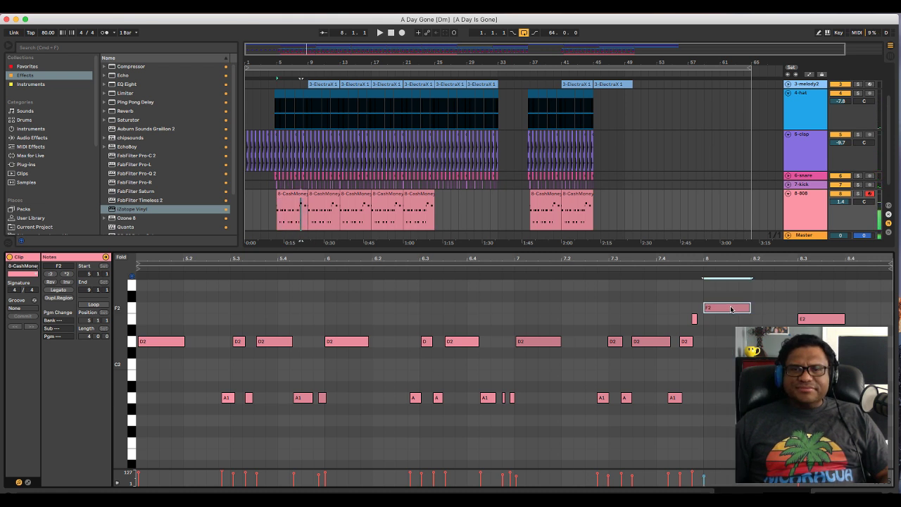
pyautogui.moveTo(731, 309); pyautogui.dragTo(731, 345)
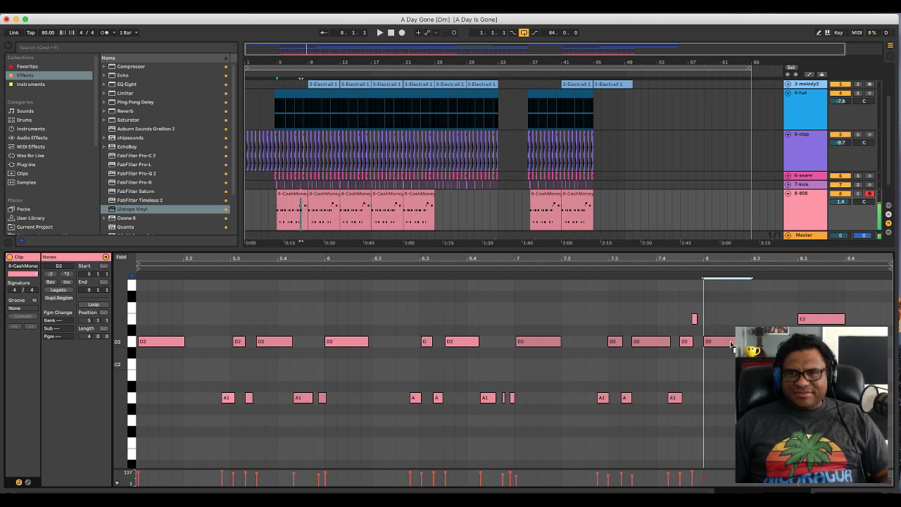
# Play the beat from bar 5 and briefly solo the clap track to check its sound.
pyautogui.press('space')
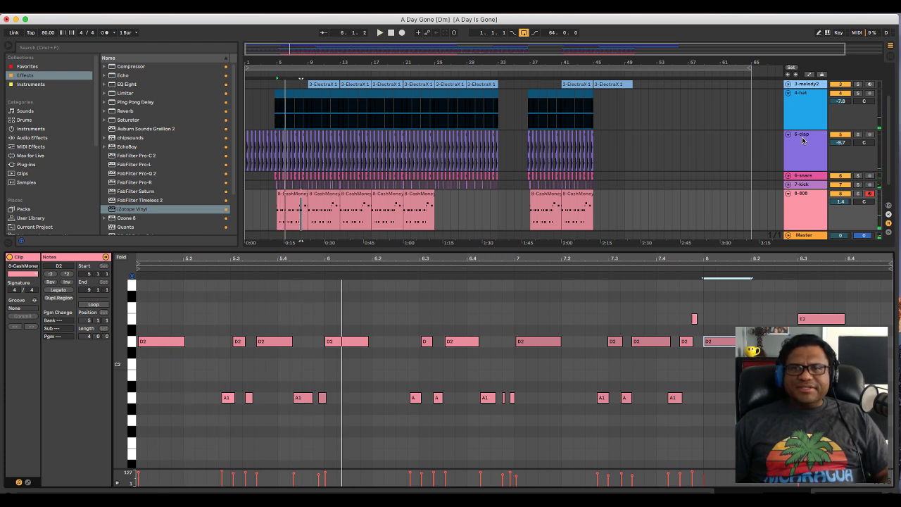
pyautogui.press('space')
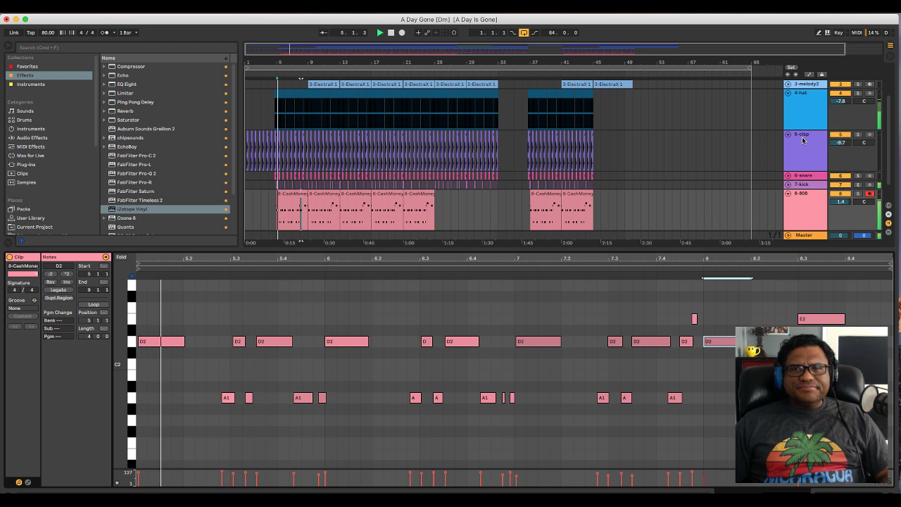
pyautogui.click(857, 135)
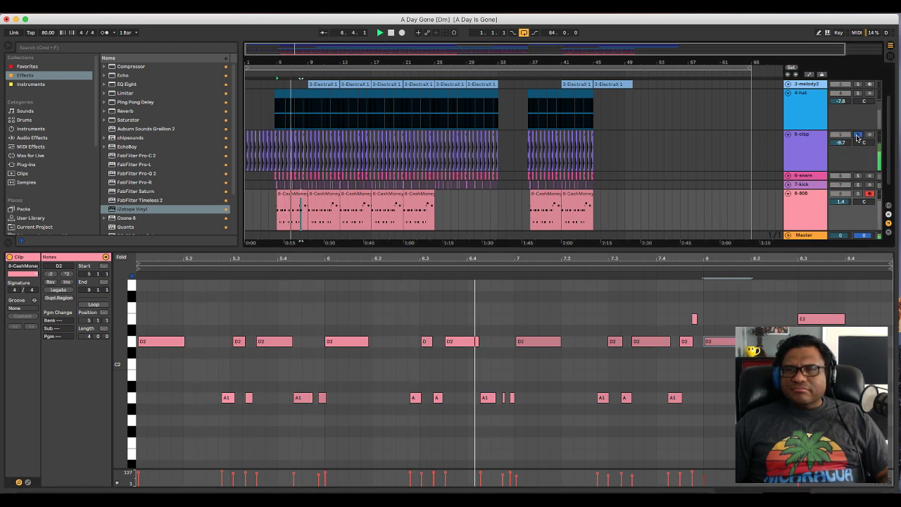
pyautogui.click(857, 135)
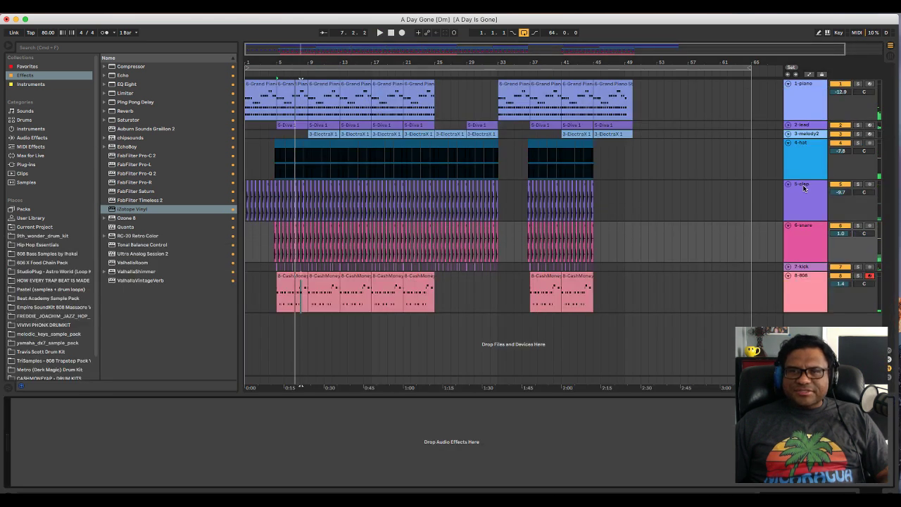
# Add a Reverb to the snare track, with Lo Cut and the Low diffusion filter on, and Hi Cut and High off.
pyautogui.click(804, 186)
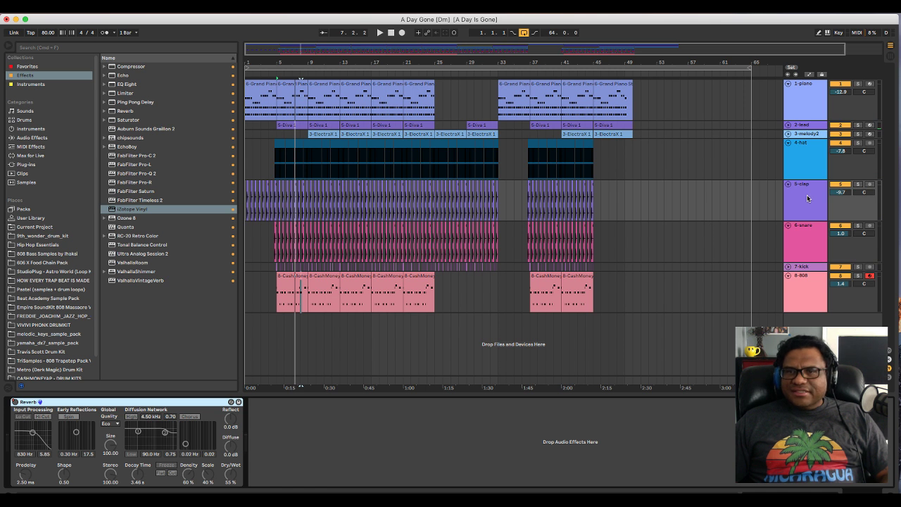
pyautogui.click(807, 228)
pyautogui.click(807, 198)
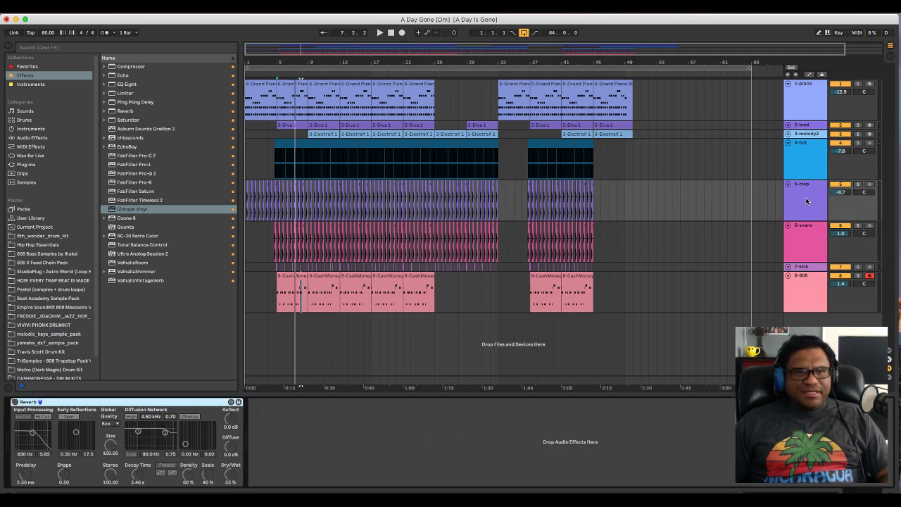
pyautogui.click(807, 229)
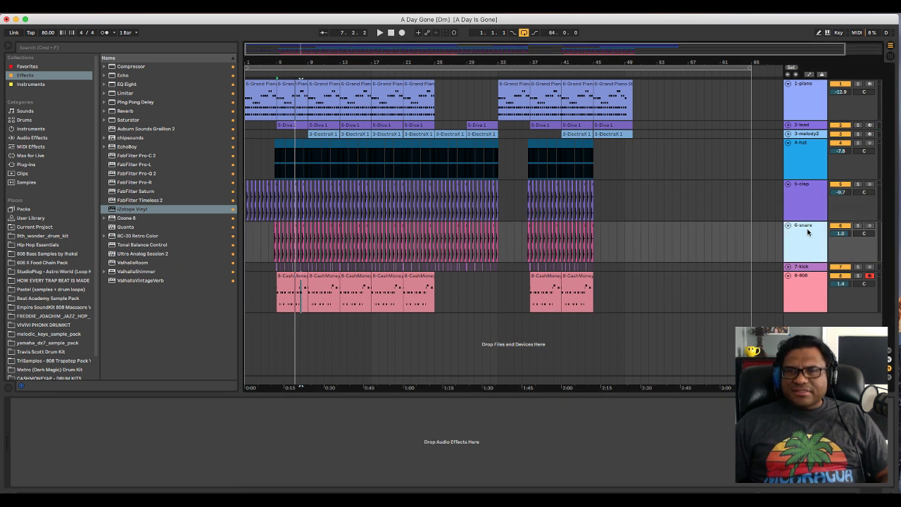
pyautogui.doubleClick(133, 112)
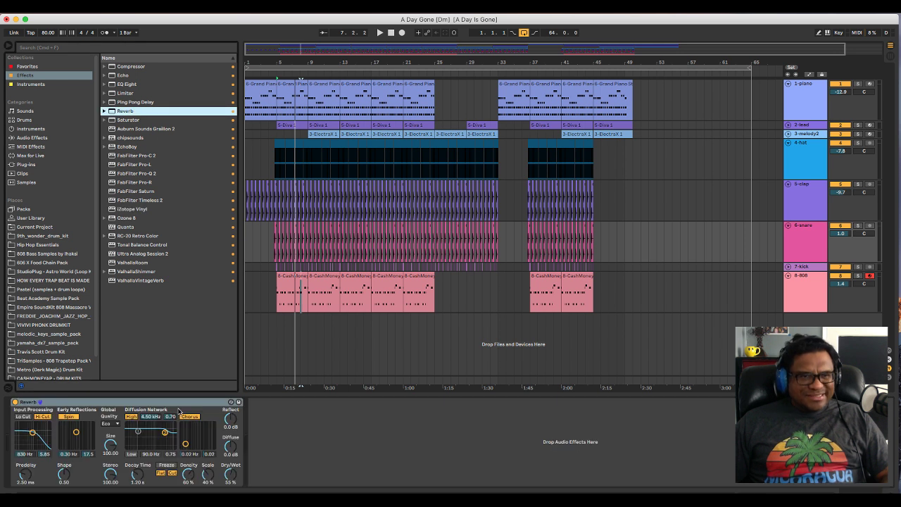
pyautogui.click(27, 417)
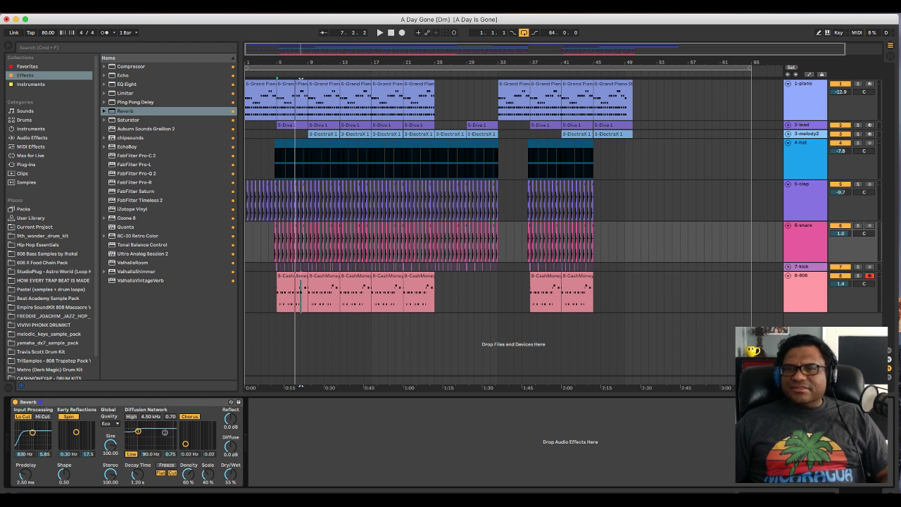
# Check the snare soloed and with the full beat, setting its Reverb decay time to 851 ms and dry/wet to 44%.
pyautogui.click(858, 225)
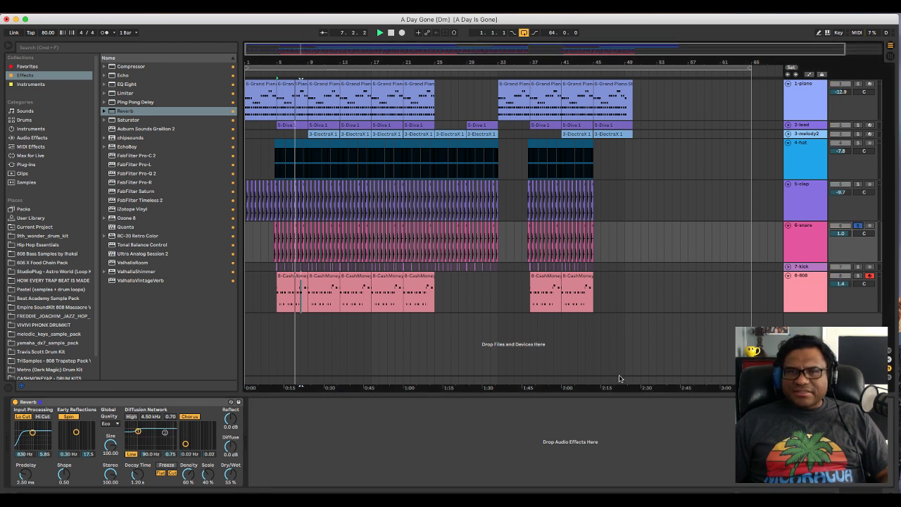
pyautogui.press('space')
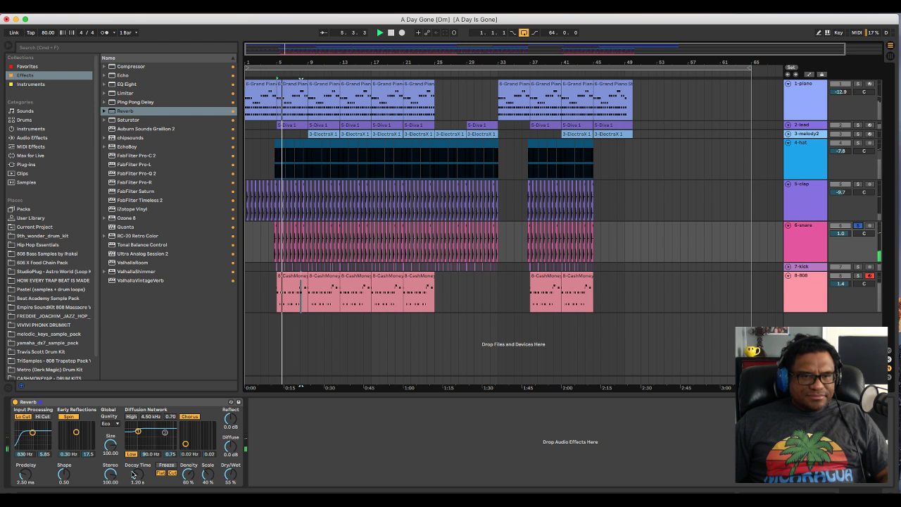
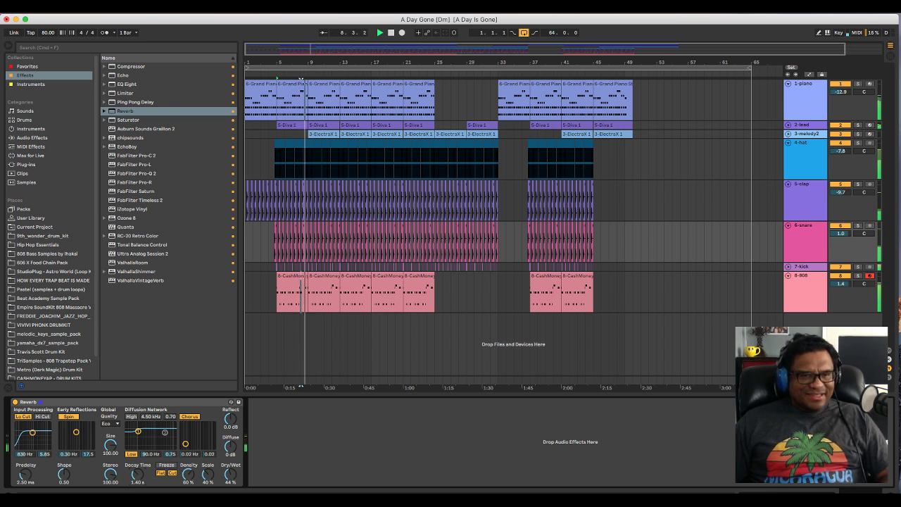
pyautogui.moveTo(130, 475); pyautogui.dragTo(130, 493)
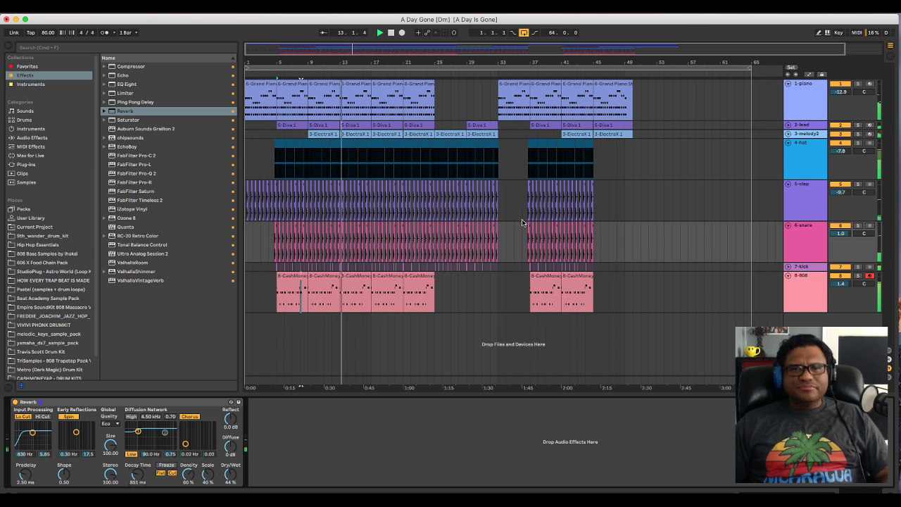
# Fold the hat track, delete the first melody2 clip at bar 9, and play the arrangement from bar 5.
pyautogui.click(787, 143)
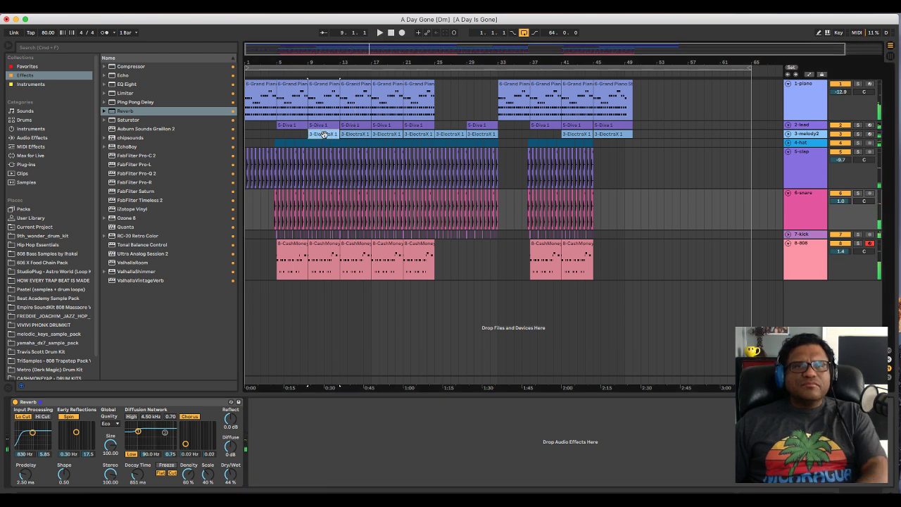
pyautogui.click(323, 134)
pyautogui.click(277, 132)
pyautogui.press('space')
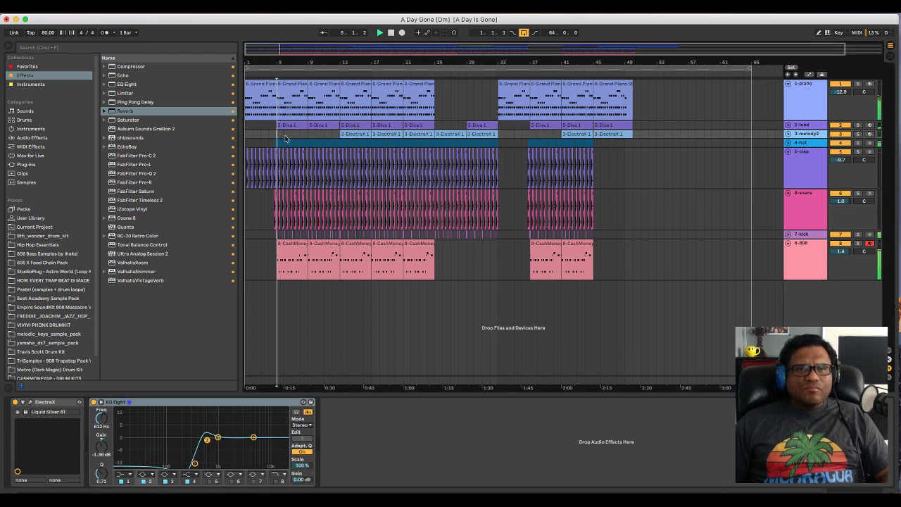
# Fold the clap, snare and 808 tracks.
pyautogui.click(788, 152)
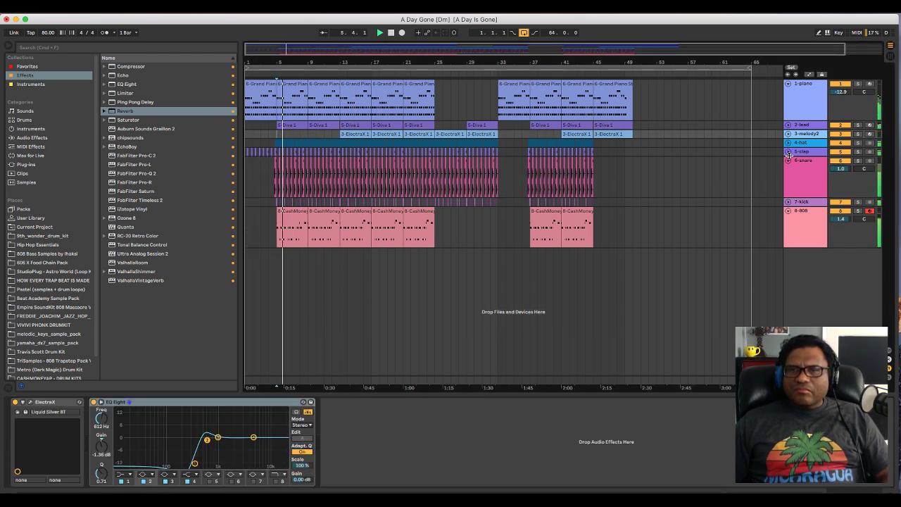
pyautogui.click(788, 161)
pyautogui.click(788, 178)
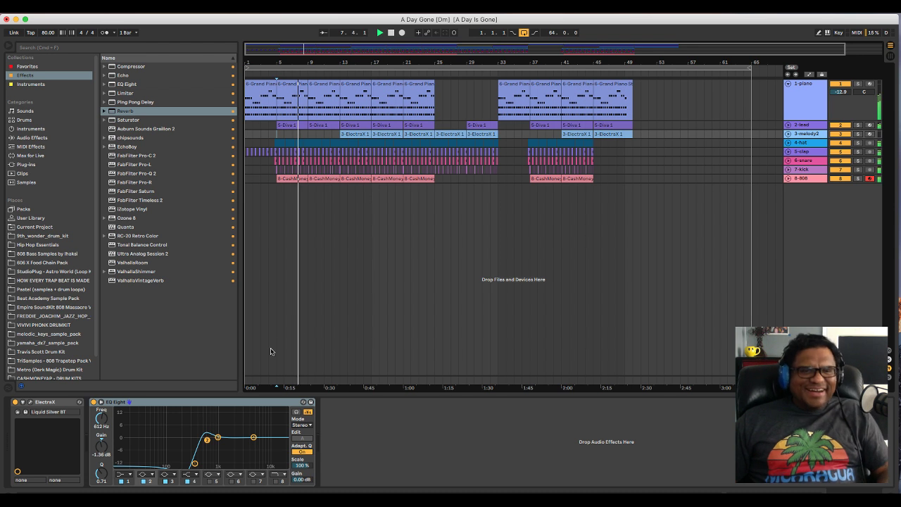
# Move the melody2 clip from bar 13 to bar 9 and duplicate it back into bar 13.
pyautogui.click(358, 133)
pyautogui.moveTo(358, 134); pyautogui.dragTo(332, 140)
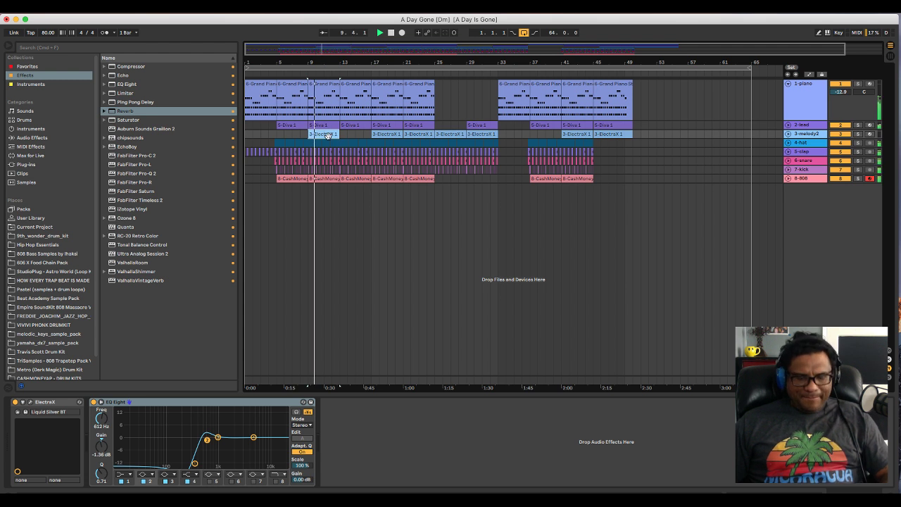
pyautogui.press('super+d')
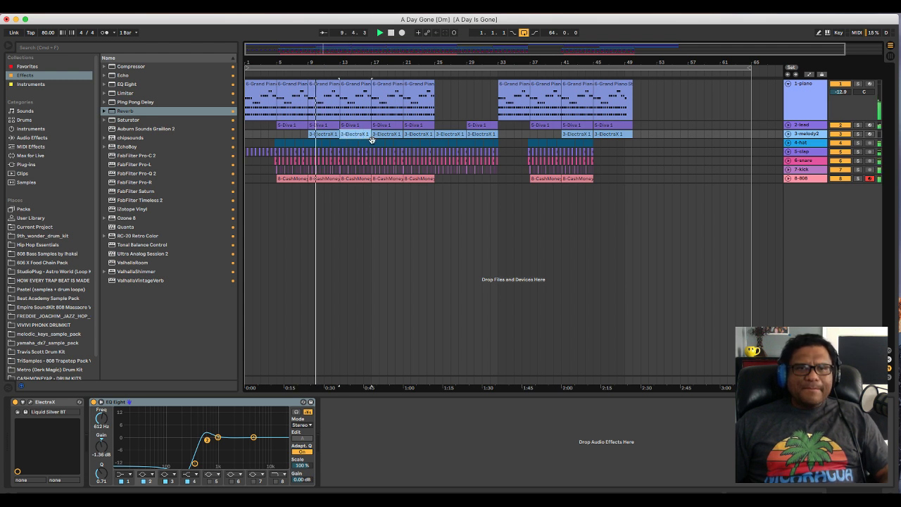
# Rename the melody2 track as bells and leave it folded.
pyautogui.click(793, 137)
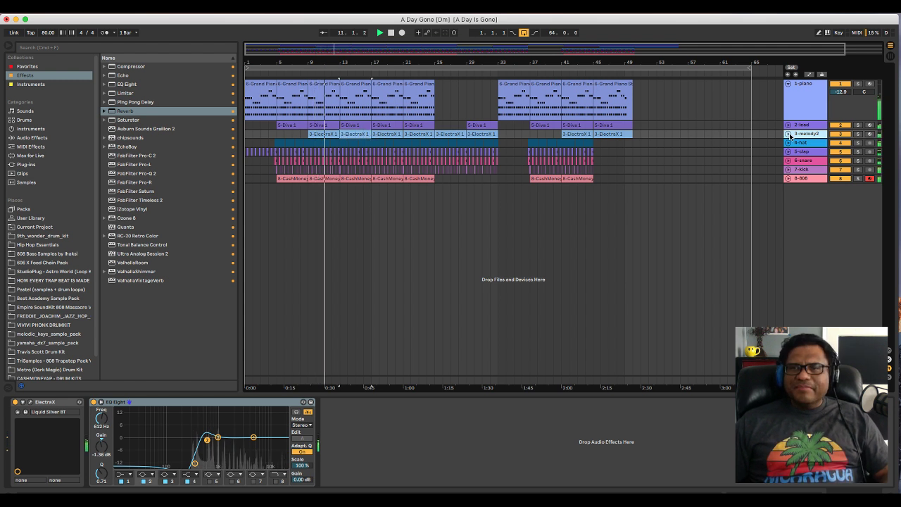
pyautogui.doubleClick(803, 136)
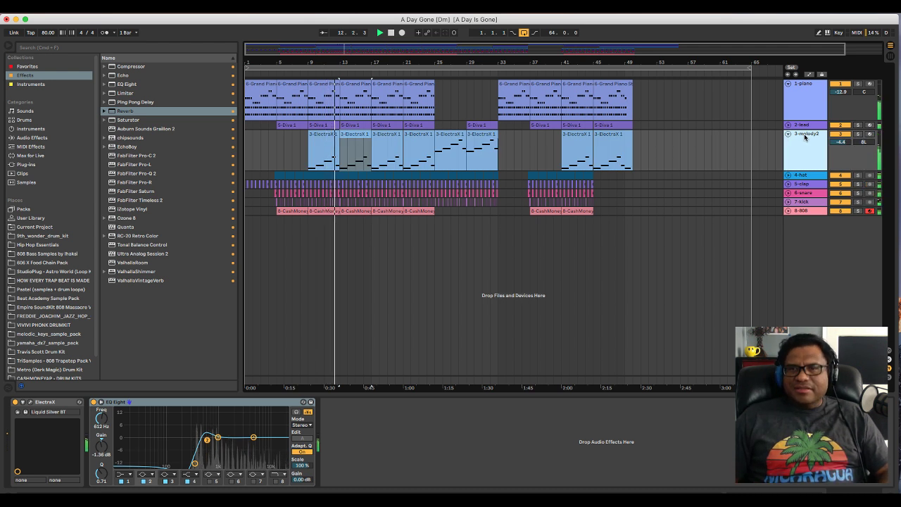
pyautogui.press('super+r')
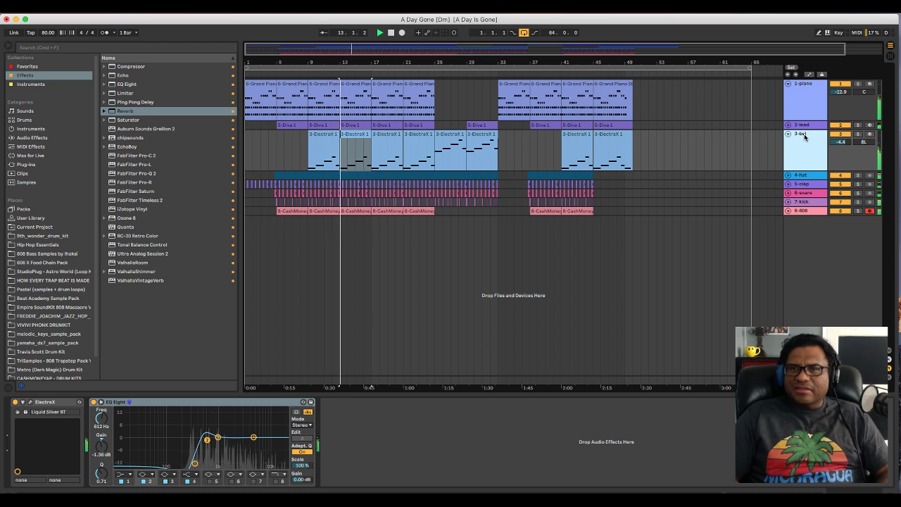
pyautogui.write('3-bells')
pyautogui.press('Return')
pyautogui.click(788, 134)
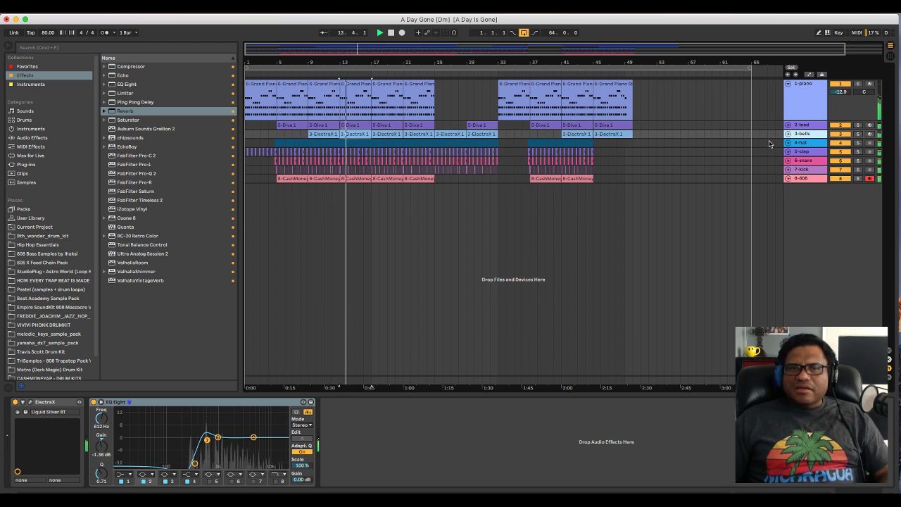
# Unfold the 808 track and open its first clip, at bar 5, for note editing.
pyautogui.click(279, 178)
pyautogui.click(788, 179)
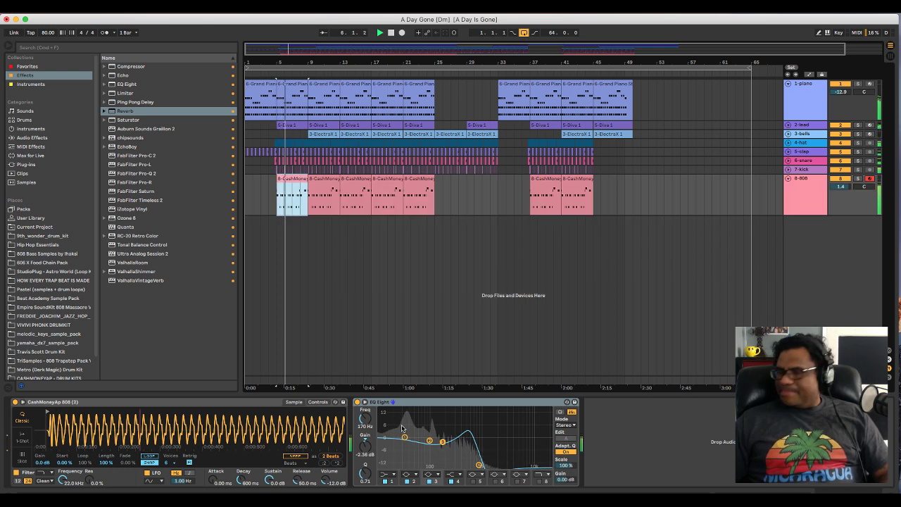
pyautogui.doubleClick(291, 181)
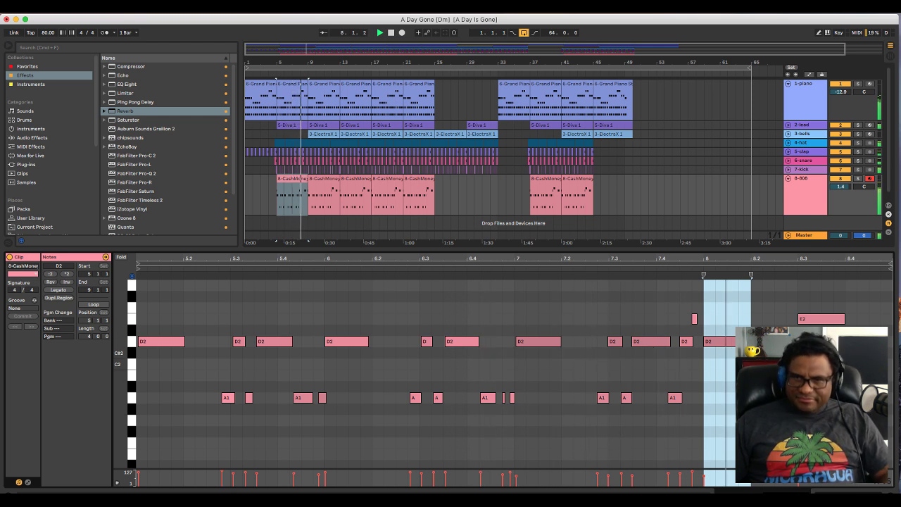
# Lower the last note of the first 808 clip, at 8.3, to D2 and listen to the pattern.
pyautogui.doubleClick(808, 320)
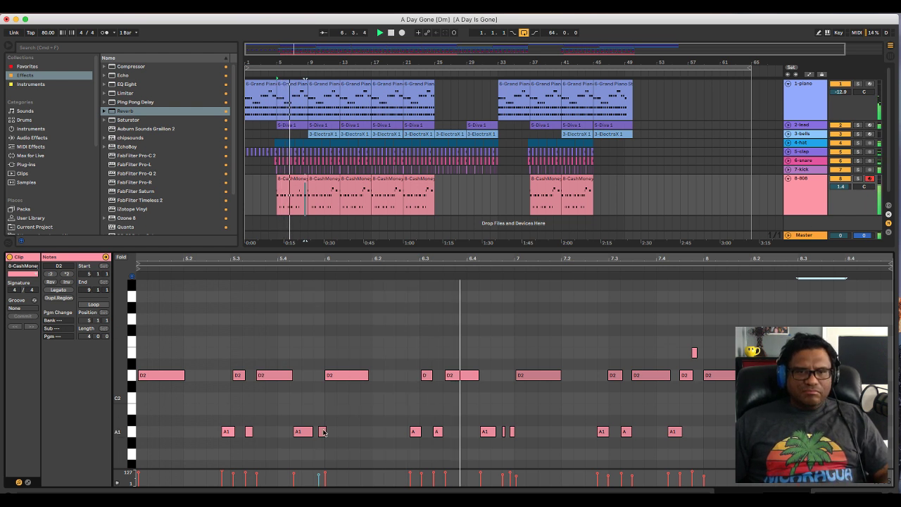
pyautogui.moveTo(396, 257); pyautogui.dragTo(396, 449)
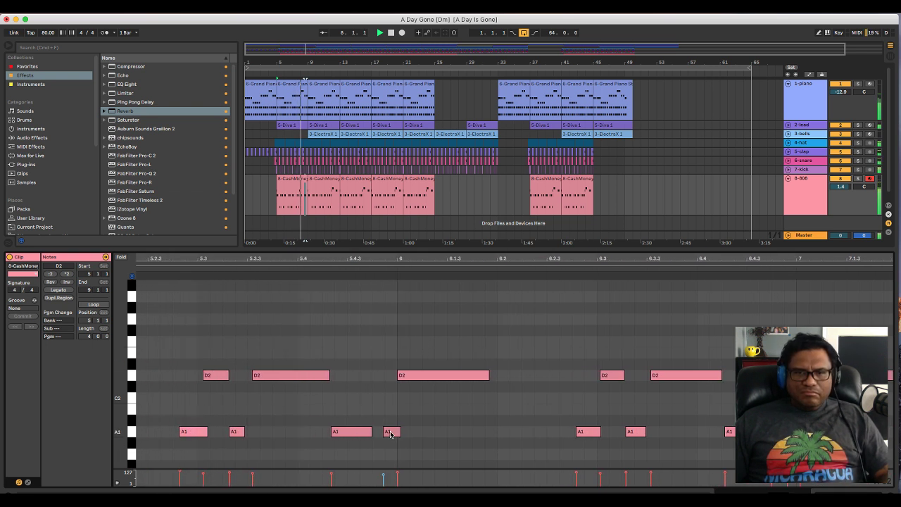
pyautogui.hscroll(10, 426, 426)
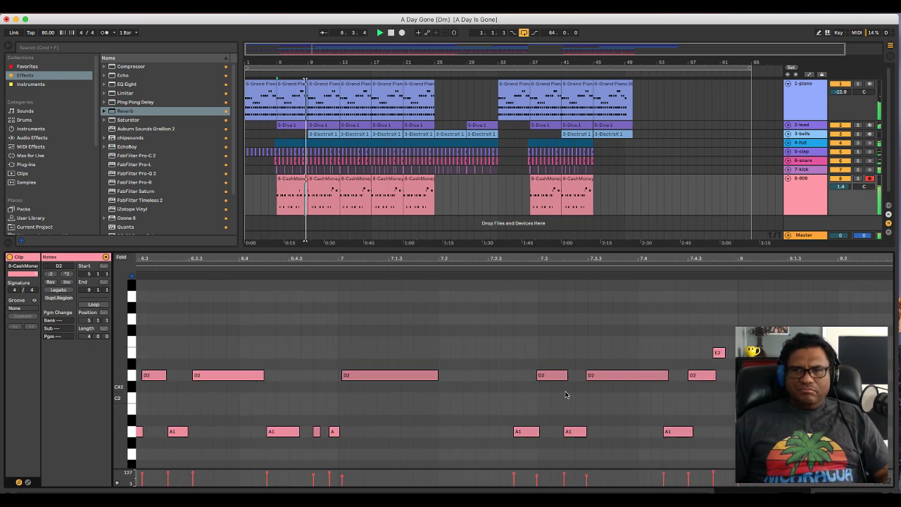
pyautogui.hscroll(5, 565, 391)
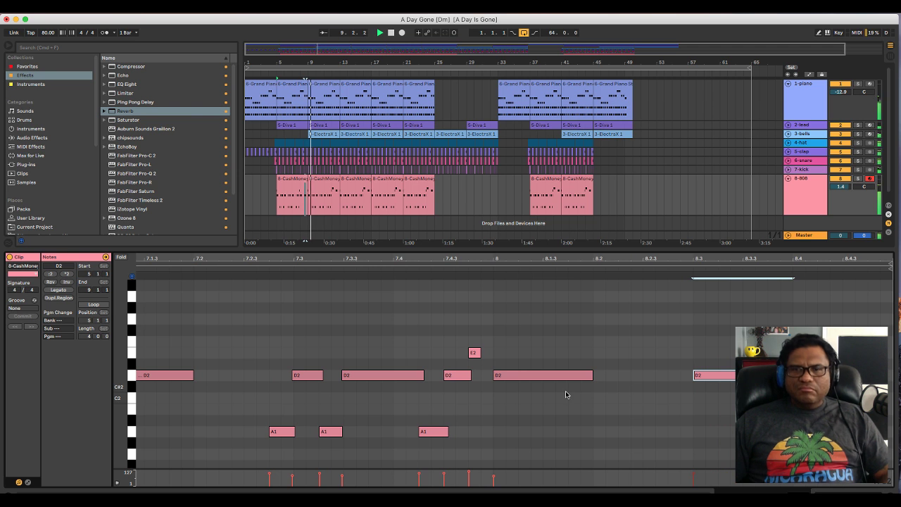
pyautogui.press('space')
# Replay the first 808 clip from bar 5 and examine its notes through bar 8.
pyautogui.click(293, 184)
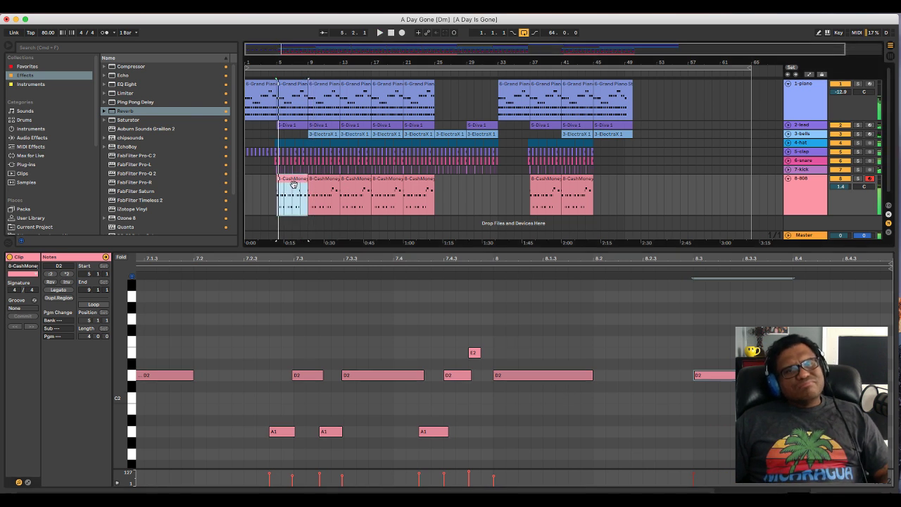
pyautogui.hscroll(-5, 404, 316)
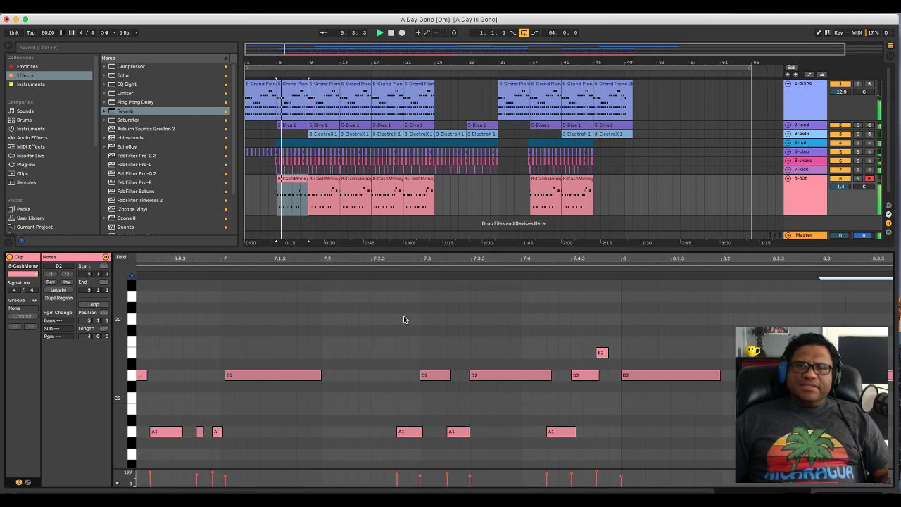
pyautogui.moveTo(388, 260); pyautogui.dragTo(533, 233)
pyautogui.hscroll(-6, 533, 347)
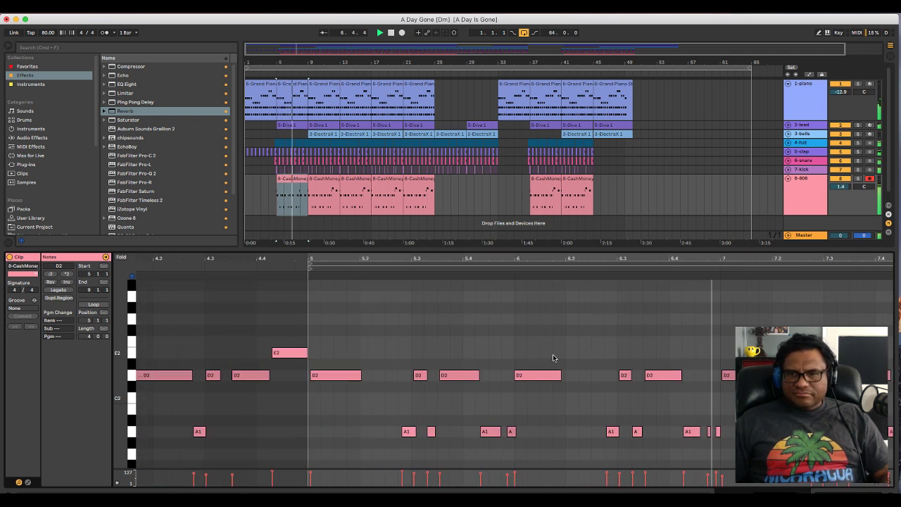
pyautogui.hscroll(4, 563, 402)
pyautogui.hscroll(3, 583, 397)
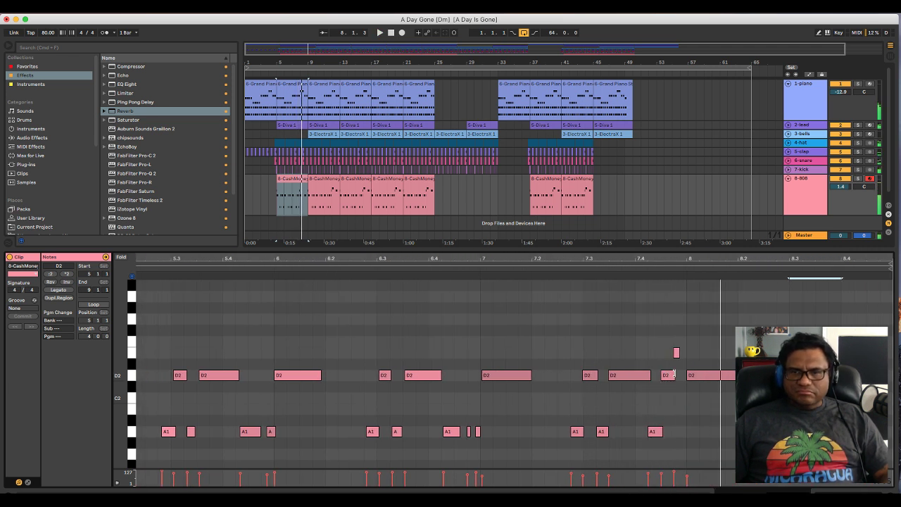
# Stop playback, raise the last note of the first 808 clip back to E2, and replay from bar 5.
pyautogui.click(667, 374)
pyautogui.press('space')
pyautogui.click(697, 376)
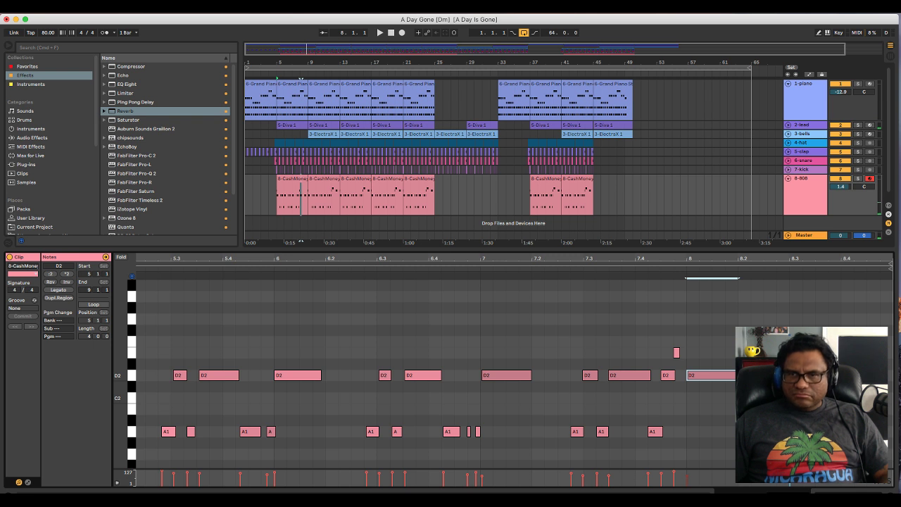
pyautogui.click(789, 364)
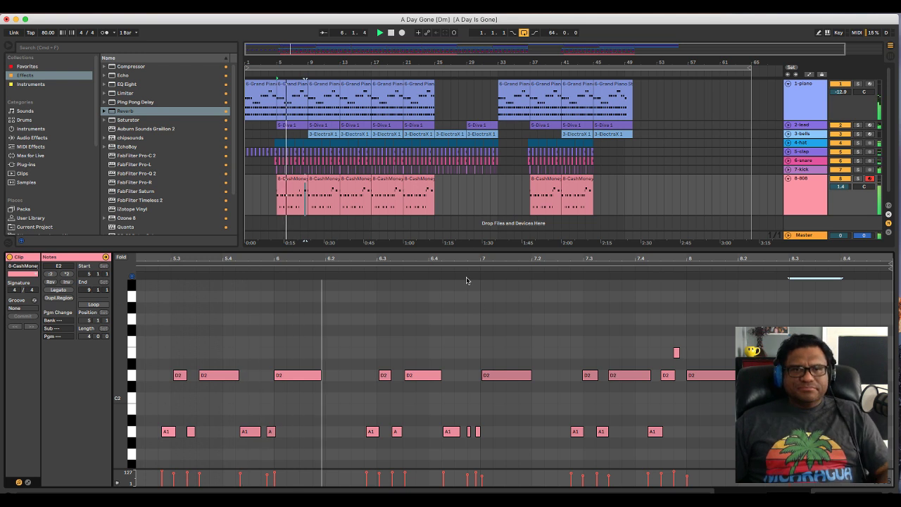
# Switch to GarageBand, turn on input monitoring for the Host track, and return to Ableton Live.
pyautogui.press('super+Tab')
pyautogui.click(425, 265)
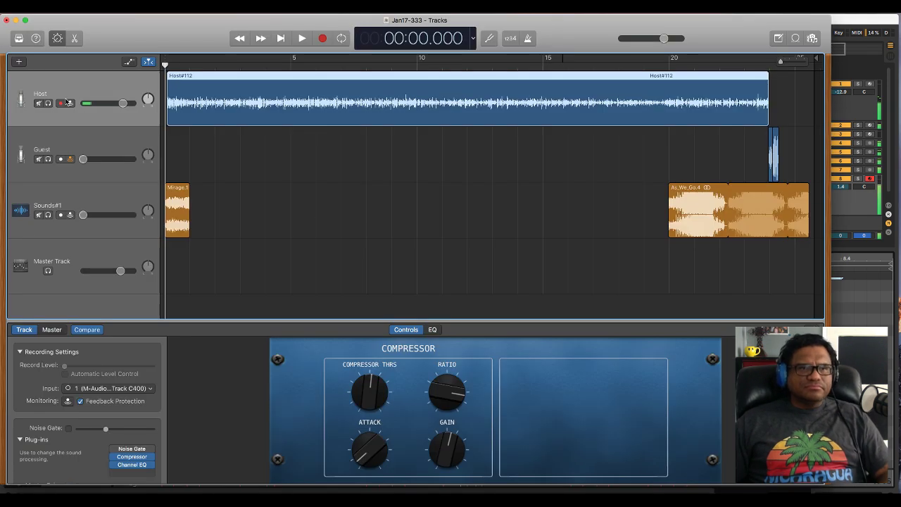
pyautogui.press('super+Tab')
pyautogui.press('super+Tab')
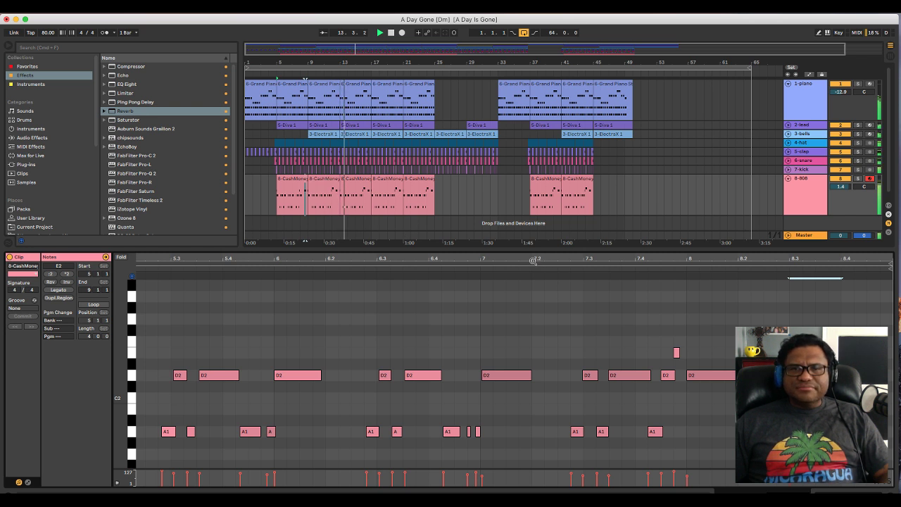
# Play the second 808 clip from bar 9 and examine its closing notes.
pyautogui.click(332, 178)
pyautogui.press('space')
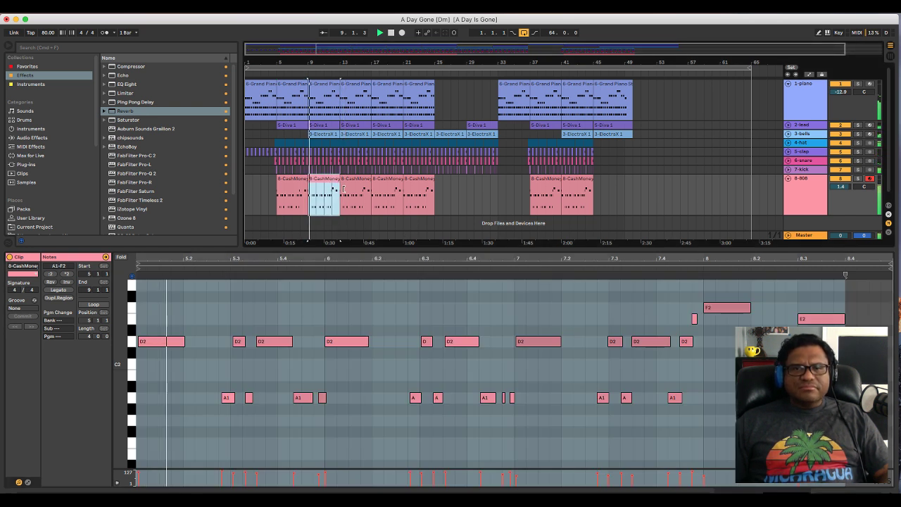
pyautogui.click(650, 339)
pyautogui.scroll(2, 649, 338)
pyautogui.scroll(-1, 650, 338)
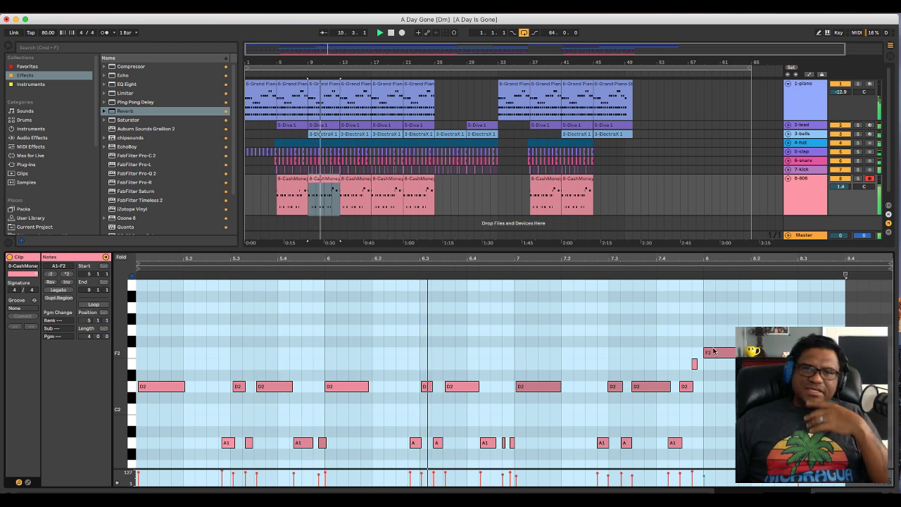
# Switch to GarageBand to check the Host track's monitoring, and return to Ableton Live.
pyautogui.press('super+Tab')
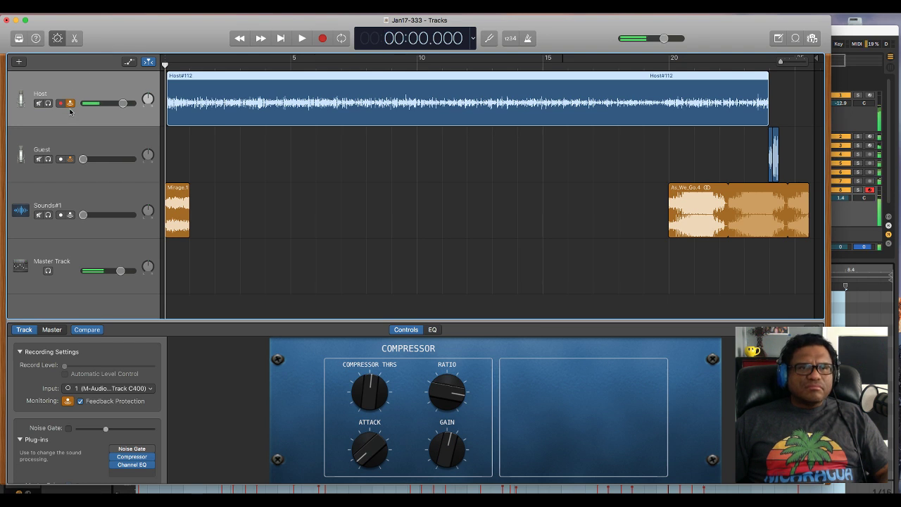
pyautogui.click(842, 33)
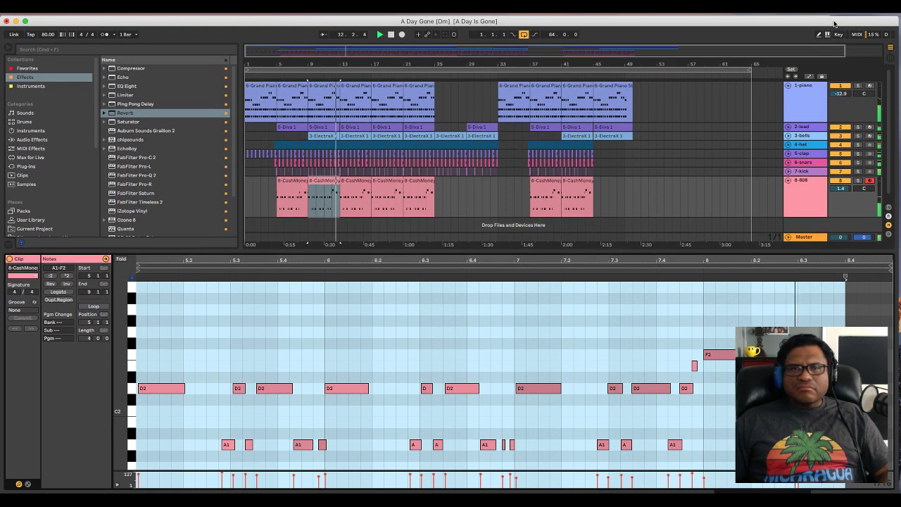
# In the first 808 clip, raise the D2 note at bar 8 to F2 and replay from bar 5.
pyautogui.click(290, 180)
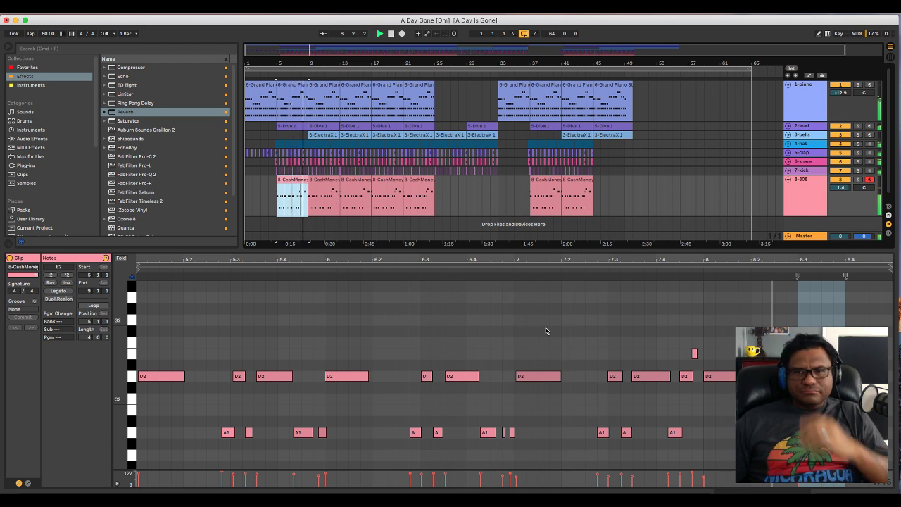
pyautogui.press('space')
pyautogui.moveTo(722, 376); pyautogui.dragTo(721, 342)
pyautogui.press('space')
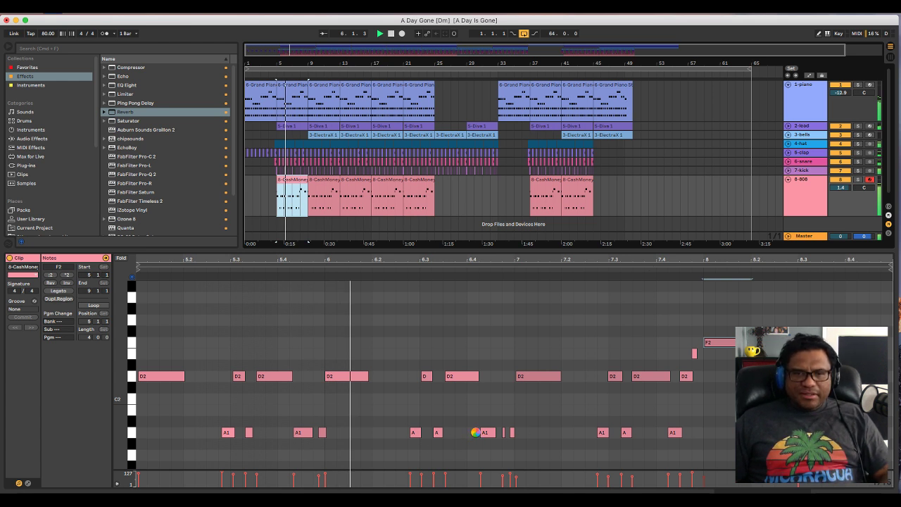
# Copy the three-note A1 roll at 6.4 in the first 808 clip to the same position at 5.4.
pyautogui.press('space')
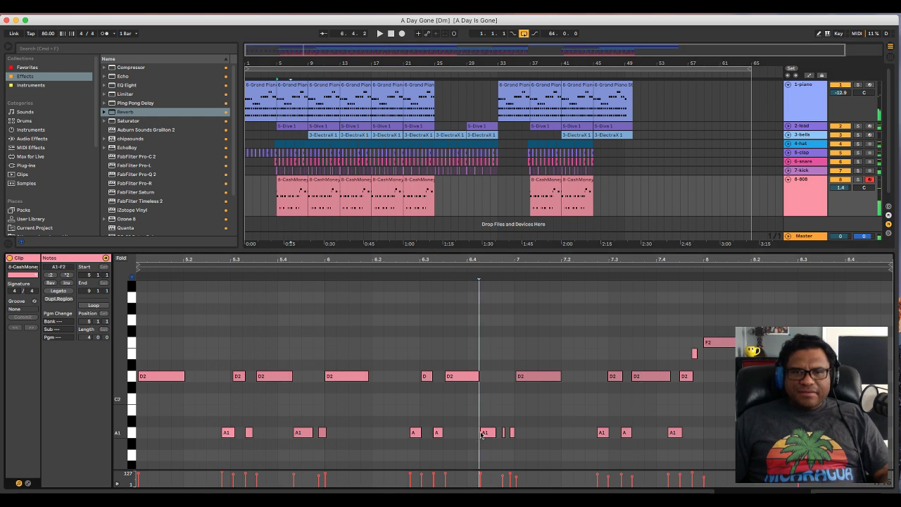
pyautogui.moveTo(475, 431); pyautogui.dragTo(508, 437)
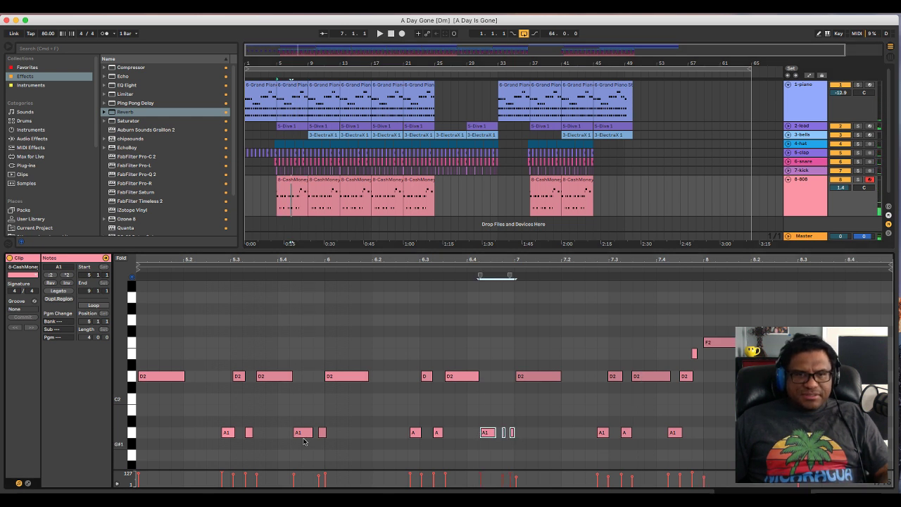
pyautogui.click(304, 433)
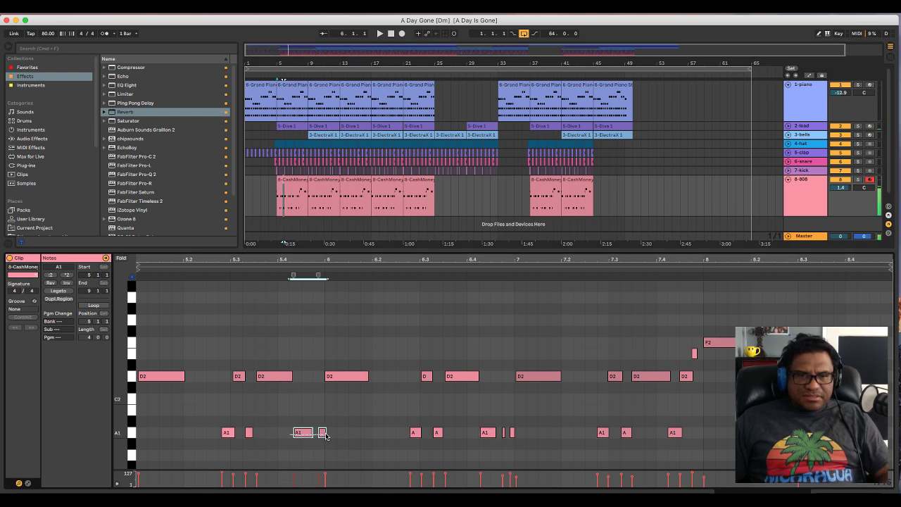
pyautogui.click(275, 433)
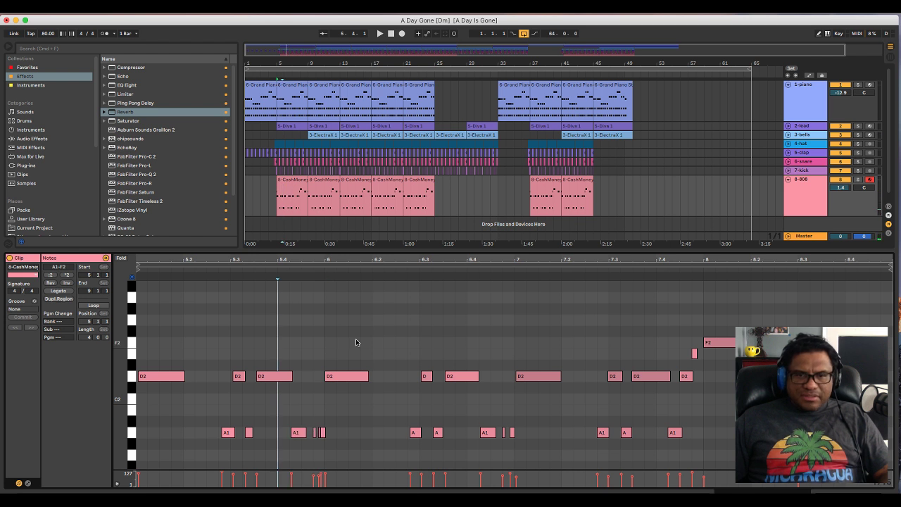
# Delete the extra short A1 note just before bar 6 and play the revised 808 pattern.
pyautogui.scroll(3, 283, 421)
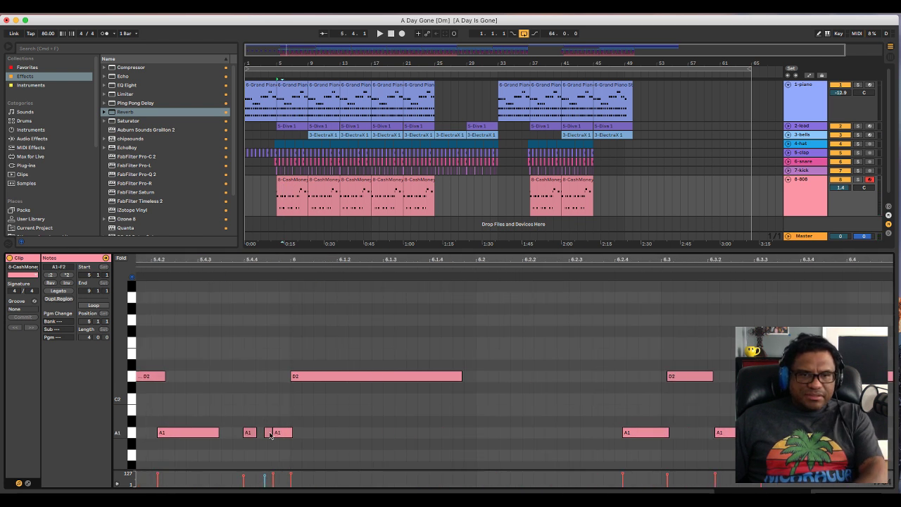
pyautogui.doubleClick(269, 433)
pyautogui.moveTo(286, 257); pyautogui.dragTo(265, 236)
pyautogui.press('space')
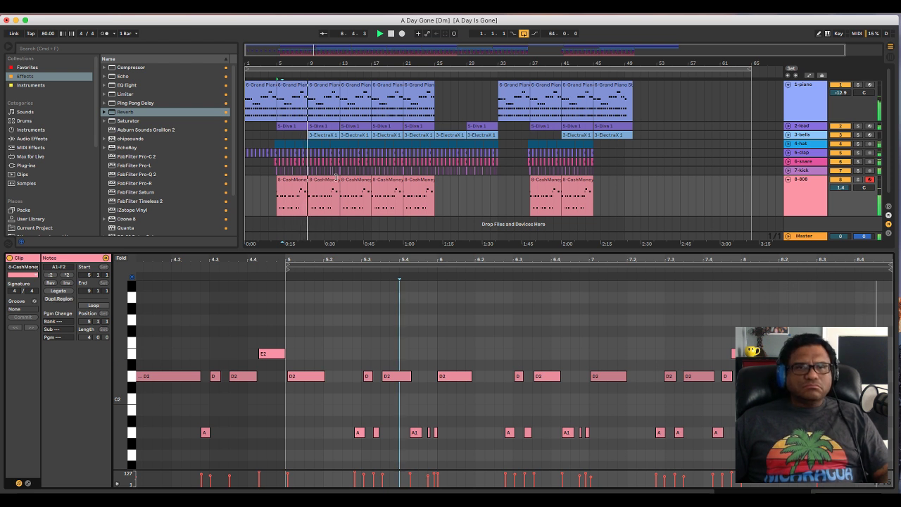
# On the bells track's EQ Eight, move the main band to about 774 Hz with a gain of about -1.36 dB.
pyautogui.click(309, 182)
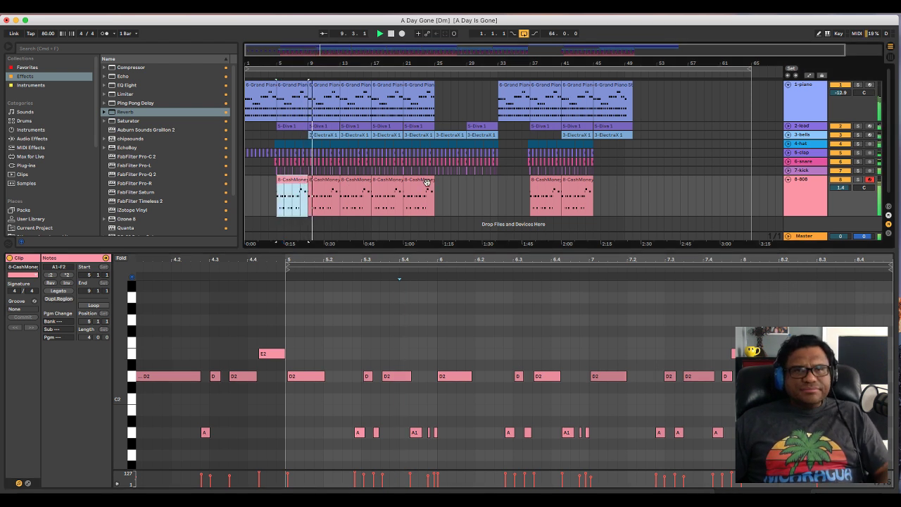
pyautogui.click(787, 134)
pyautogui.click(803, 134)
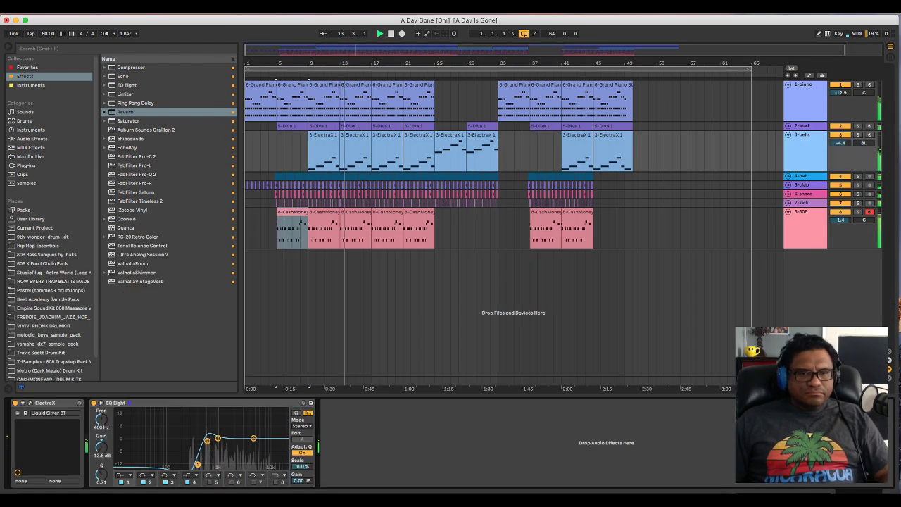
pyautogui.moveTo(207, 441)
pyautogui.mouseDown()
pyautogui.moveTo(202, 465)
pyautogui.moveTo(213, 439)
pyautogui.mouseUp()
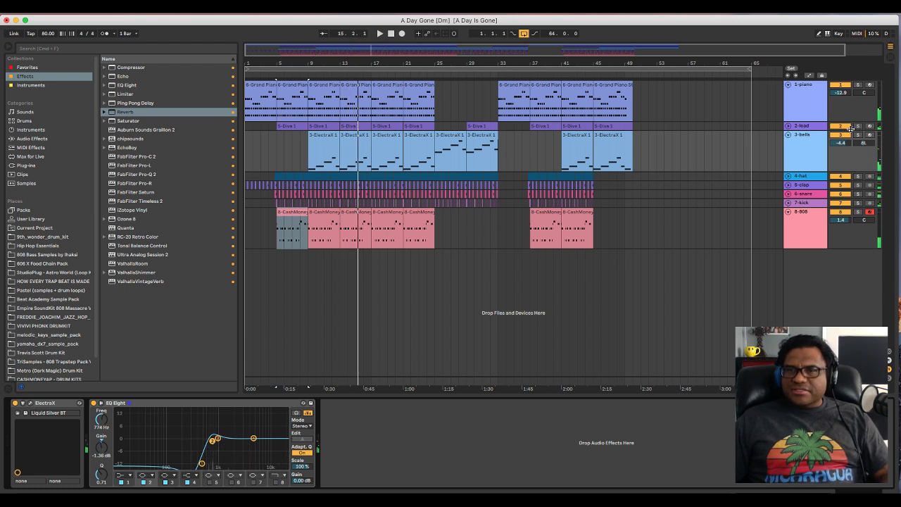
# Solo the bells track during playback and open the patch browser of its ElectraX instrument.
pyautogui.click(858, 134)
pyautogui.press('space')
pyautogui.press('space')
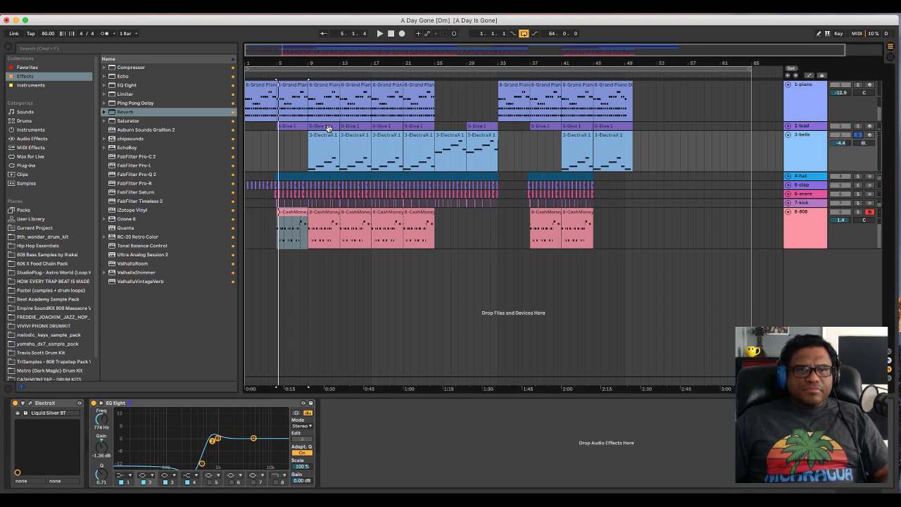
pyautogui.click(31, 402)
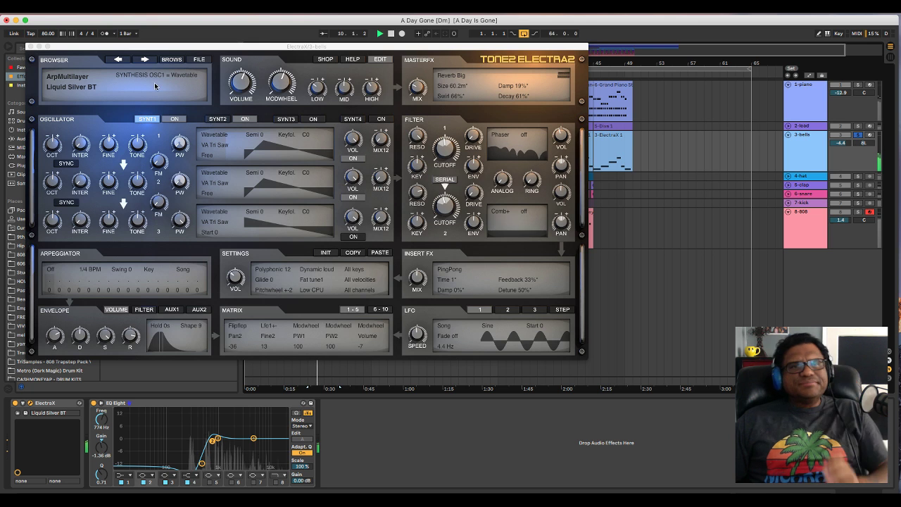
pyautogui.click(169, 61)
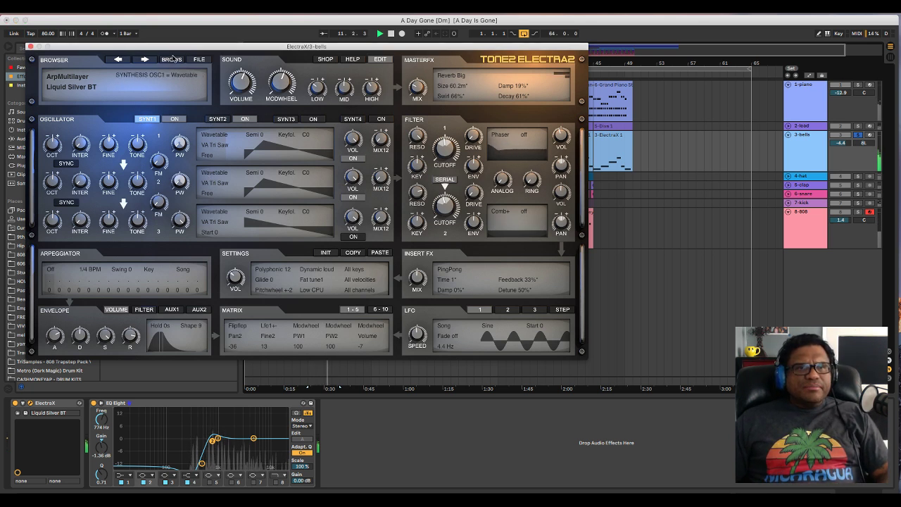
pyautogui.click(171, 60)
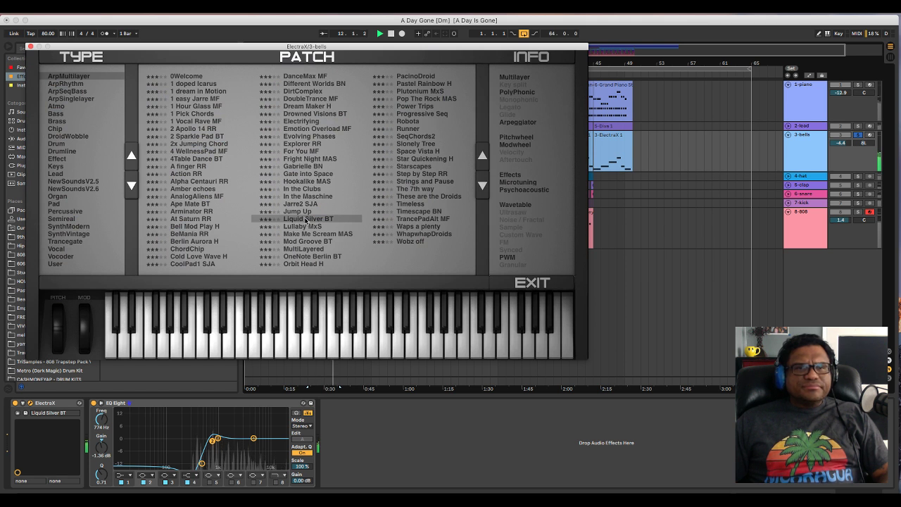
# Audition the Hookalike MAS and Step by Step RR patches, and load the Lead patch Inside MF for the bells.
pyautogui.click(294, 182)
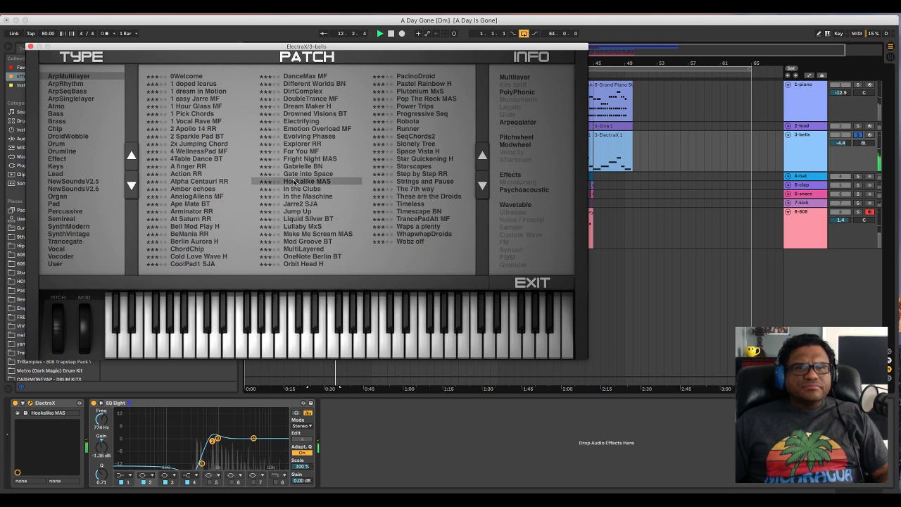
pyautogui.click(412, 174)
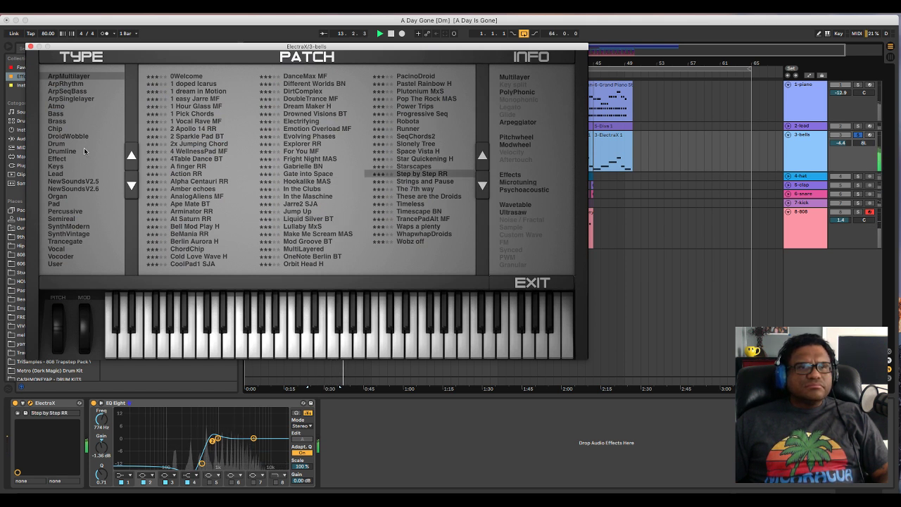
pyautogui.click(56, 173)
pyautogui.click(216, 174)
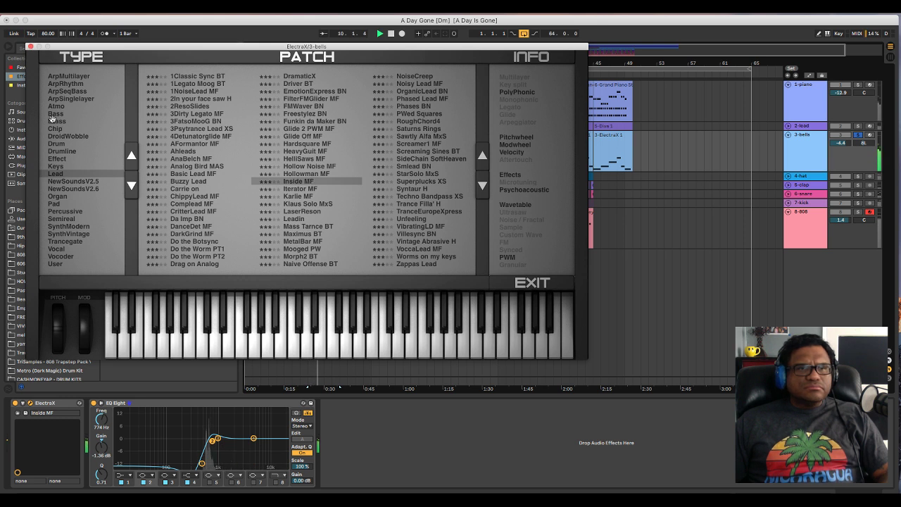
pyautogui.click(28, 46)
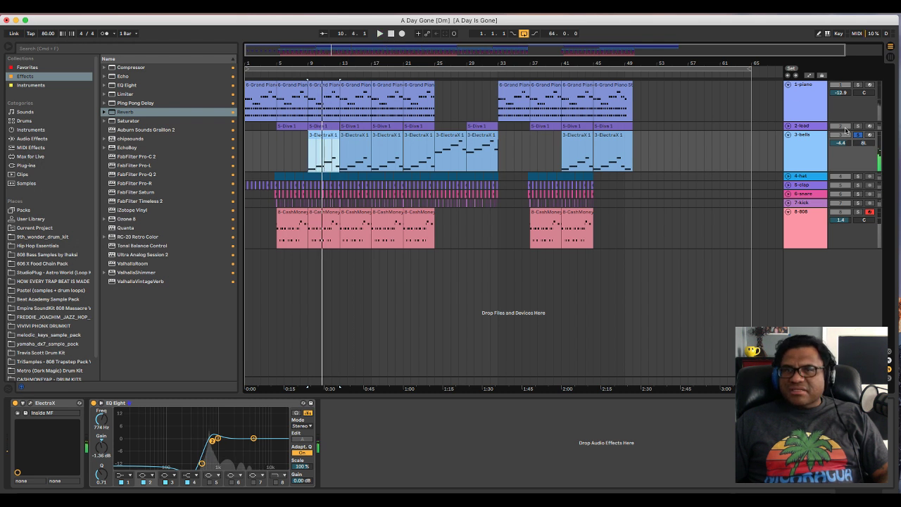
# Play the bells' new patch within the full mix, and solo the bells track again.
pyautogui.click(856, 136)
pyautogui.press('space')
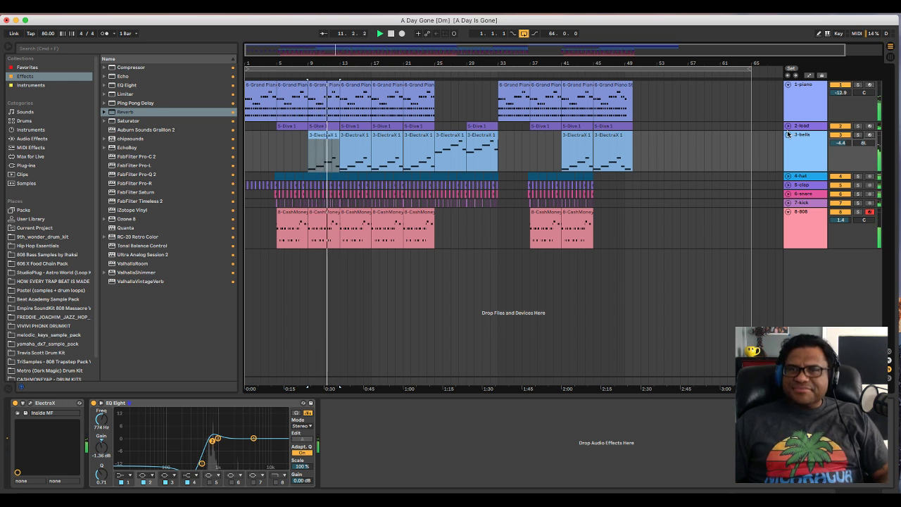
pyautogui.click(856, 135)
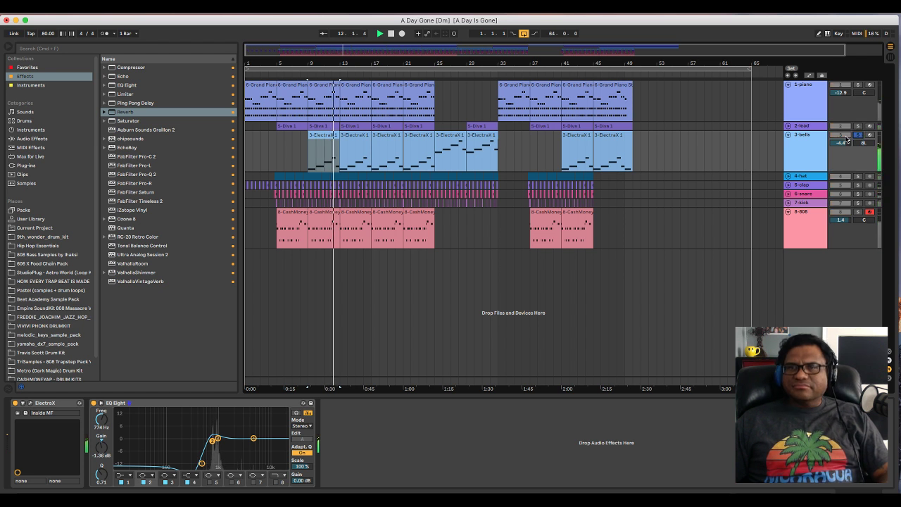
# Roll off the bells' highs in EQ Eight, set a band to about 667 Hz and 0.12 dB, and lower the unsoloed track to -9.6 dB.
pyautogui.moveTo(202, 463); pyautogui.dragTo(199, 463)
pyautogui.moveTo(253, 438); pyautogui.dragTo(209, 438)
pyautogui.click(208, 440)
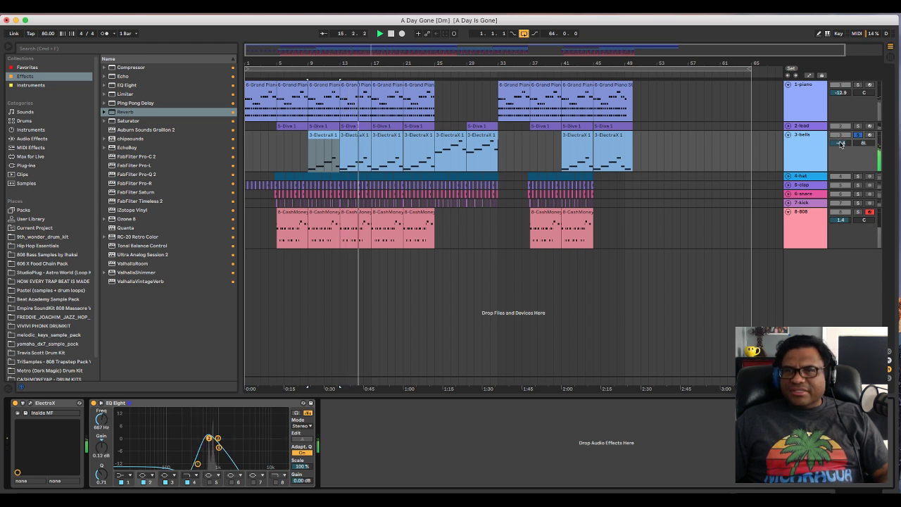
pyautogui.click(857, 134)
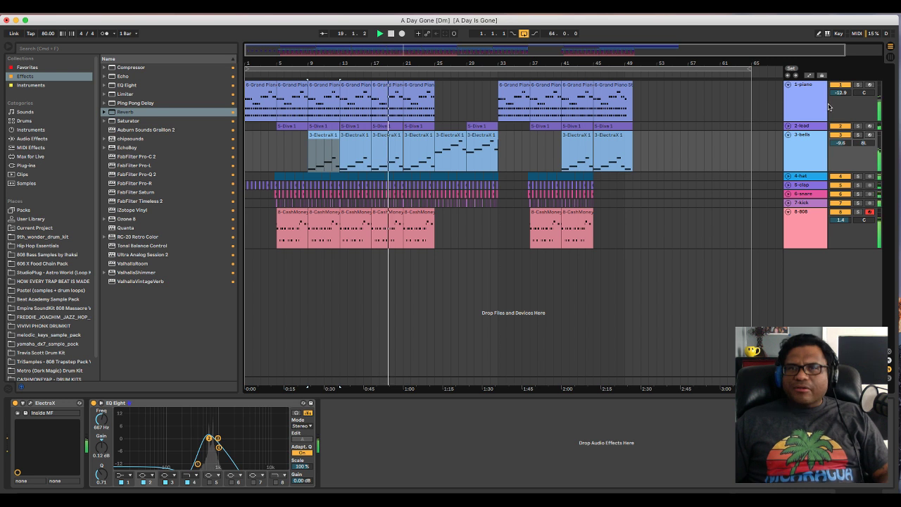
# Set the piano track's volume to -12.2 dB and the lead track's volume to -14.5 dB.
pyautogui.click(788, 126)
pyautogui.moveTo(844, 136); pyautogui.dragTo(836, 143)
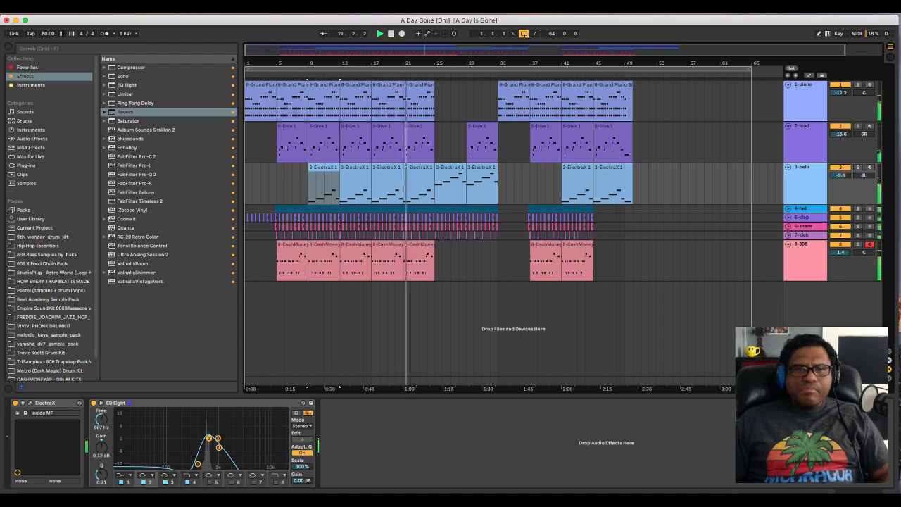
pyautogui.click(293, 128)
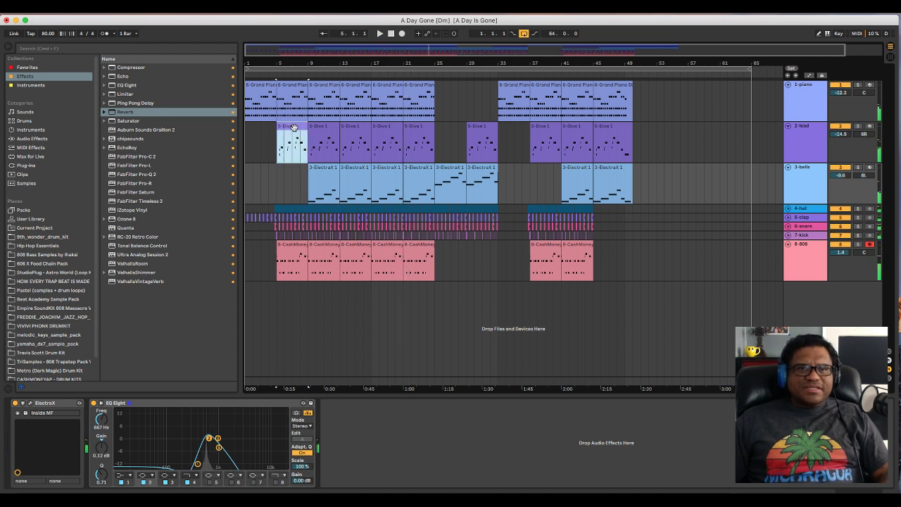
# In the first lead clip, lower the long note near 1.3 to D2 and the long note at 2.3 to E2.
pyautogui.doubleClick(293, 128)
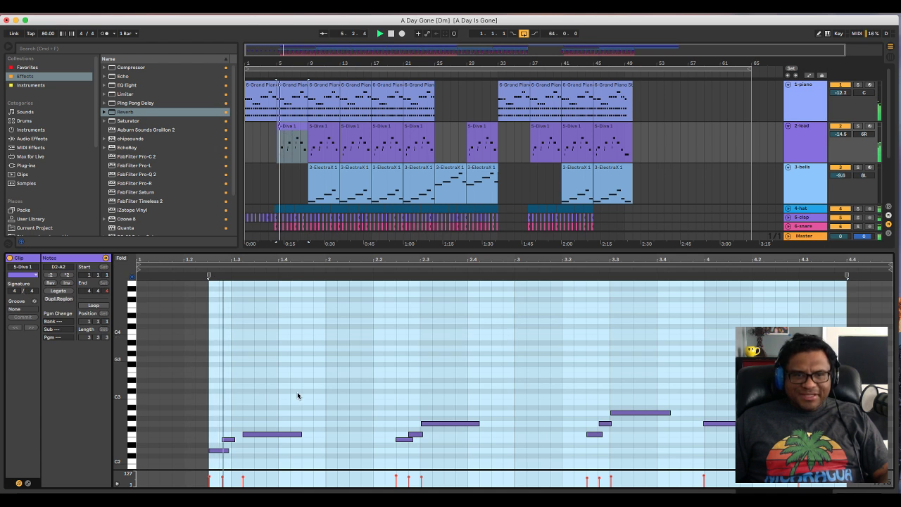
pyautogui.click(224, 450)
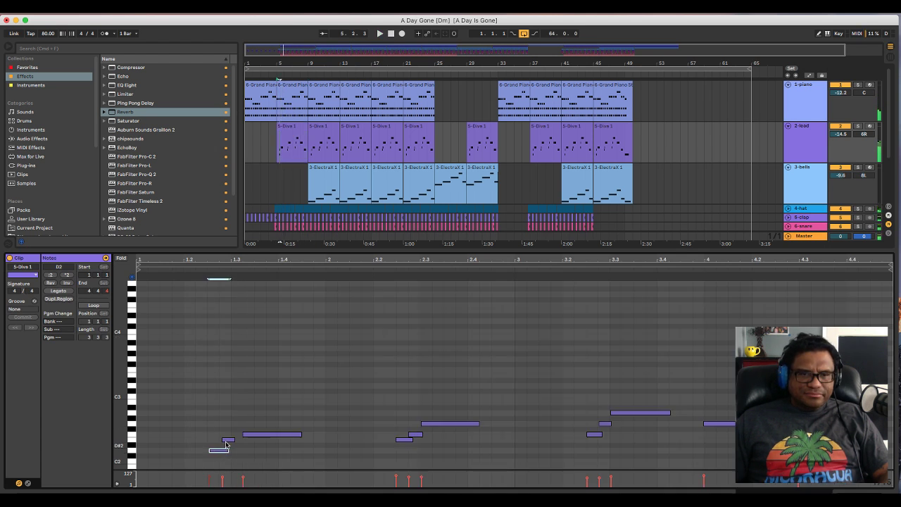
pyautogui.moveTo(247, 434); pyautogui.dragTo(256, 445)
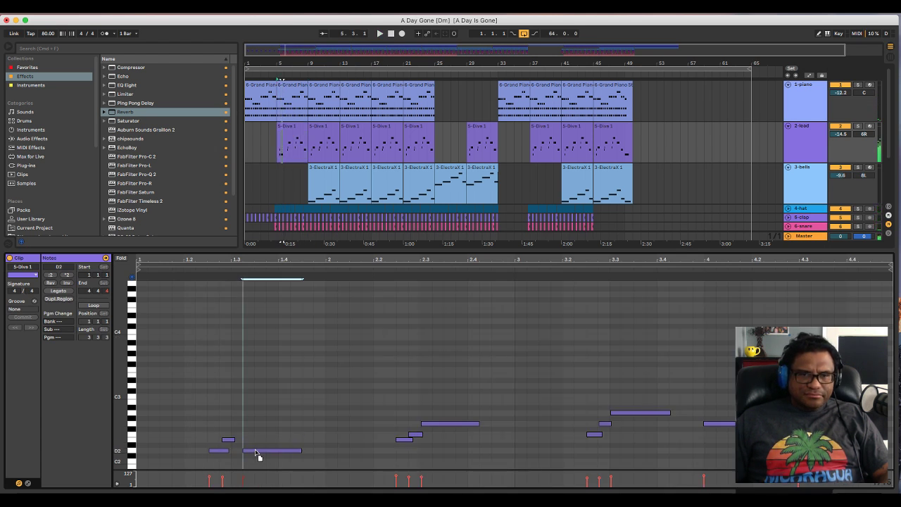
pyautogui.click(409, 439)
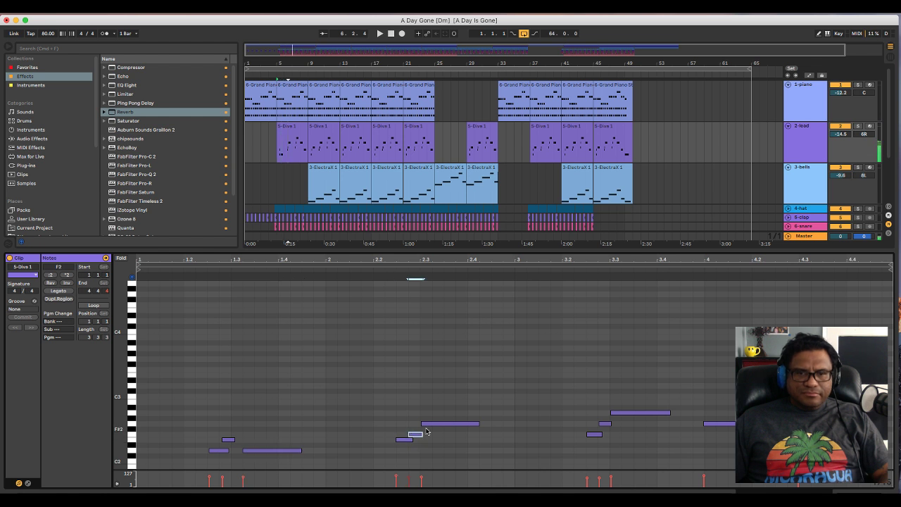
pyautogui.moveTo(434, 424); pyautogui.dragTo(437, 443)
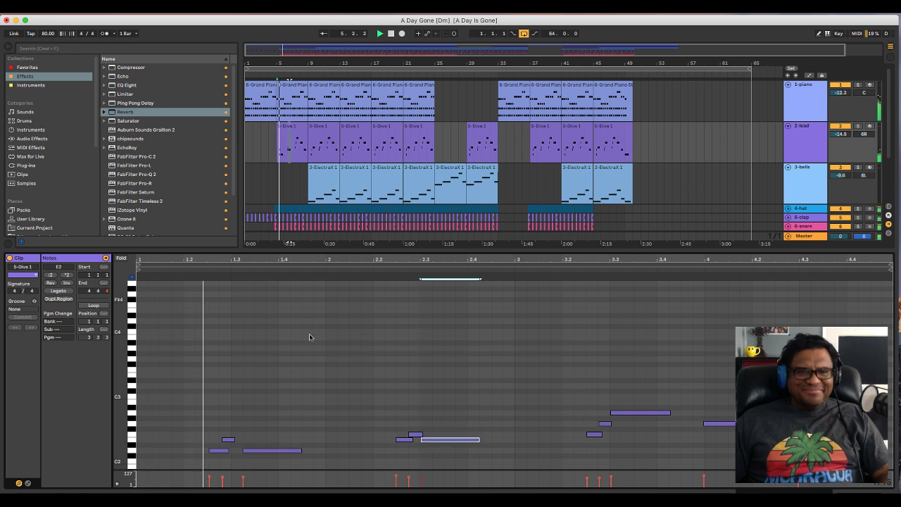
# Lower the first lead clip's long note at 3.3 to F2.
pyautogui.scroll(-2, 372, 366)
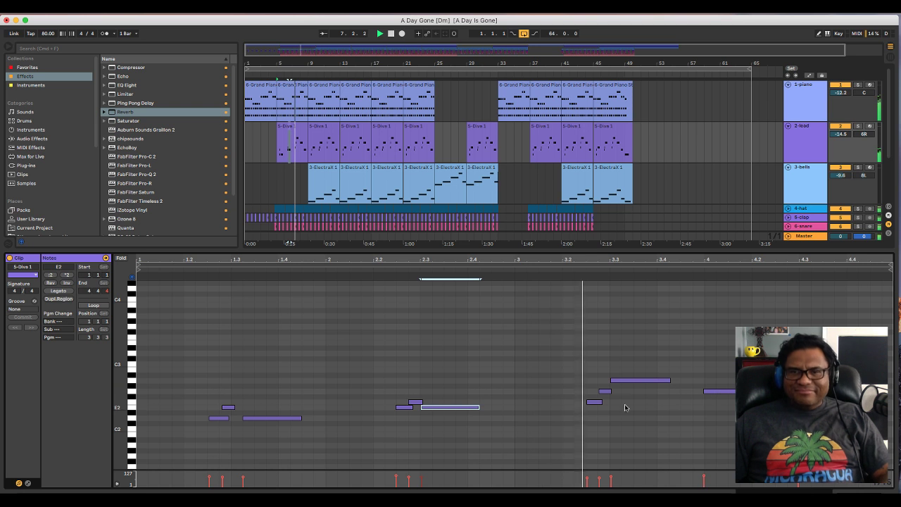
pyautogui.moveTo(628, 383); pyautogui.dragTo(629, 403)
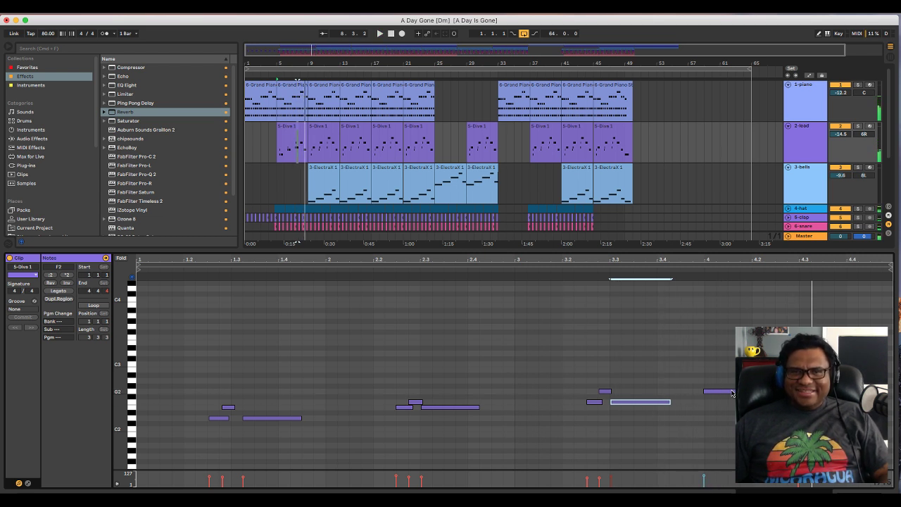
# Set the lead clip's bar 4 note to G2 and its last note near 4.3 to E2, and replay the ending.
pyautogui.moveTo(732, 392); pyautogui.dragTo(732, 381)
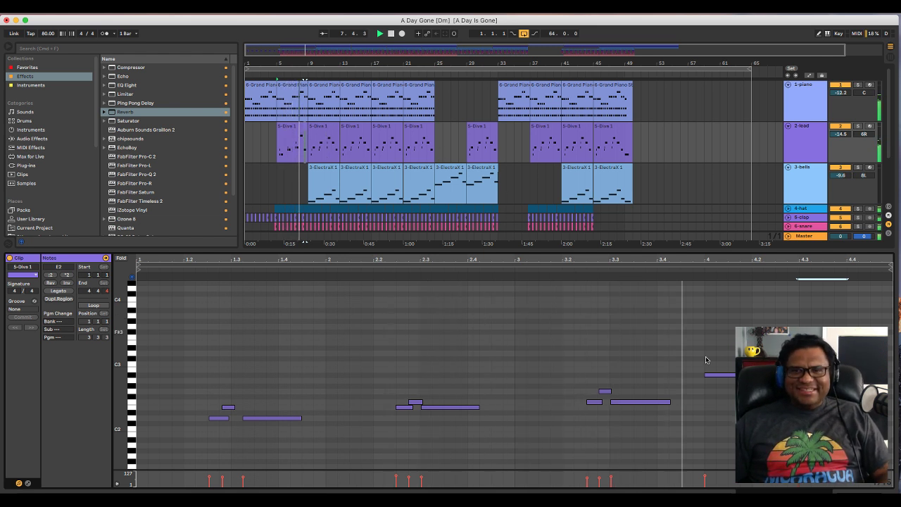
pyautogui.press('Down')
pyautogui.press('Down')
pyautogui.press('Down')
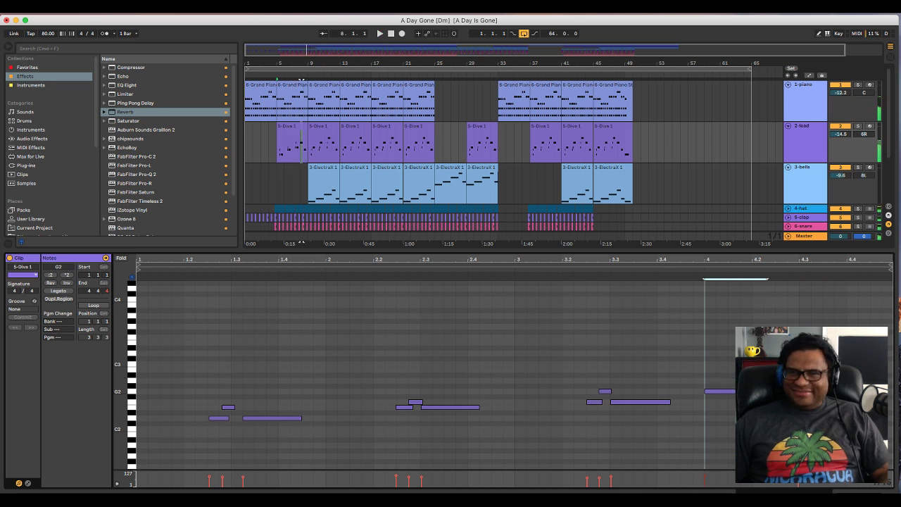
pyautogui.click(822, 407)
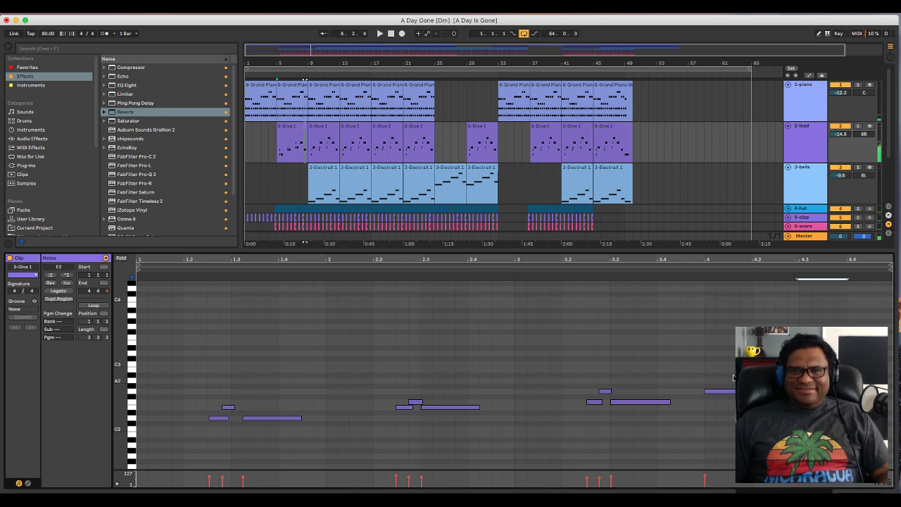
pyautogui.press('space')
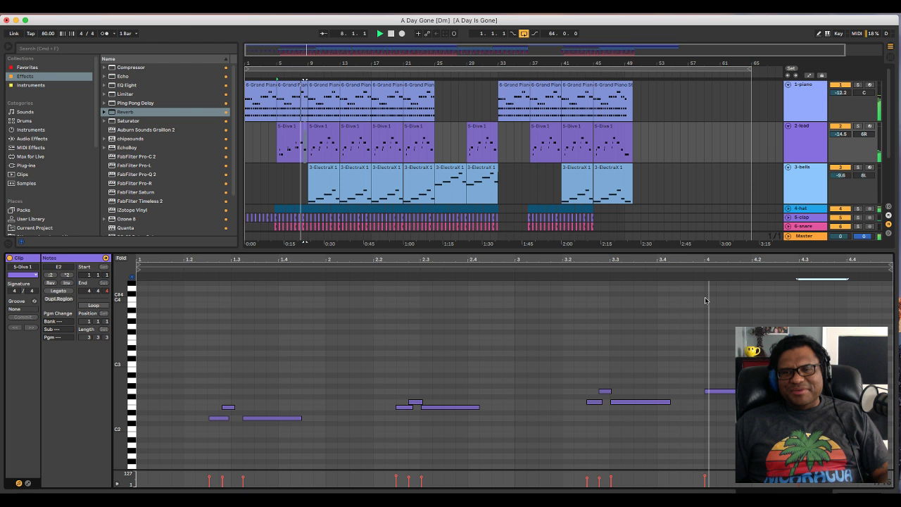
# Duplicate the revised lead clip over the following lead clips up to bar 29, deleting the extra copy at bar 25.
pyautogui.click(303, 134)
pyautogui.press('Right')
pyautogui.press('Right')
pyautogui.press('Right')
pyautogui.press('Right')
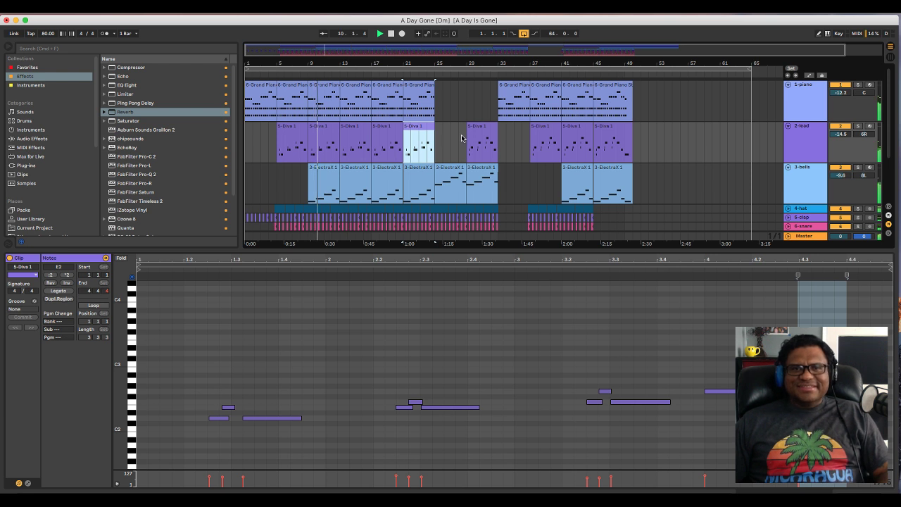
pyautogui.press('super+d')
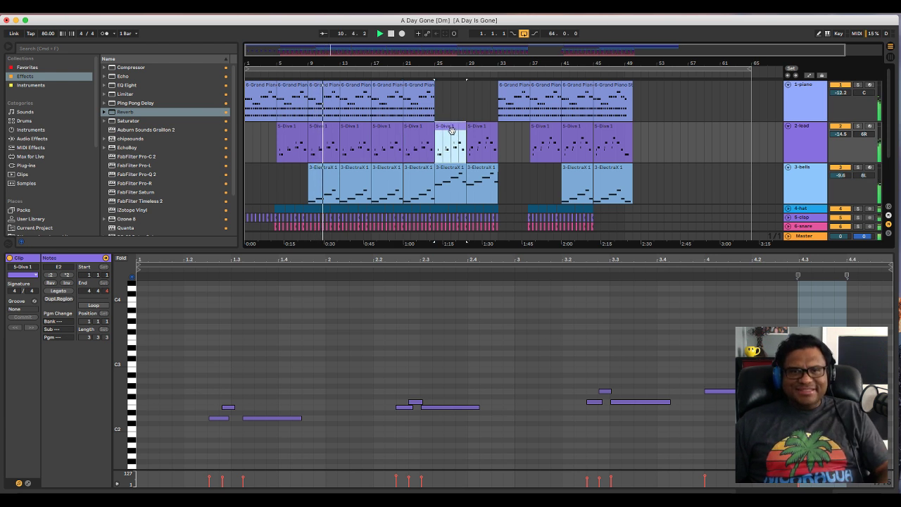
pyautogui.press('Delete')
# Duplicate the bar 29 lead clip onward to bar 37 and delete the extra copy at bar 33.
pyautogui.click(475, 128)
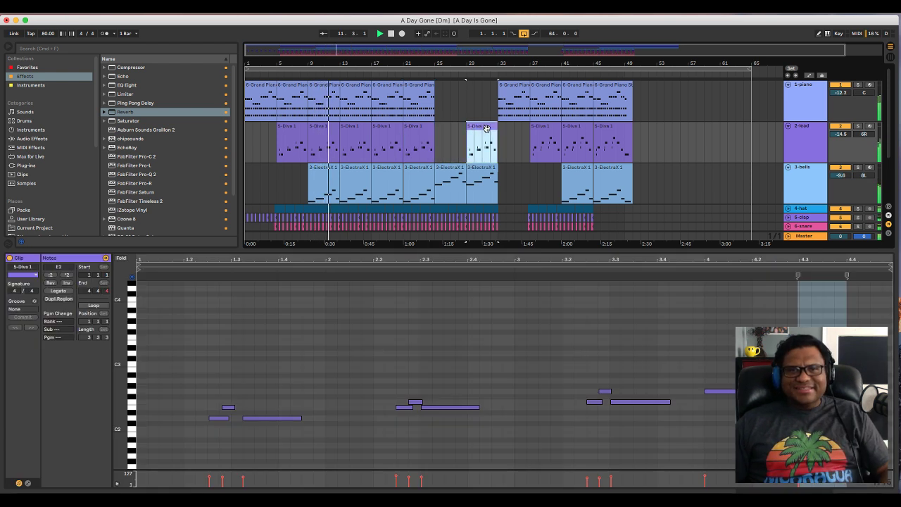
pyautogui.press('super+d')
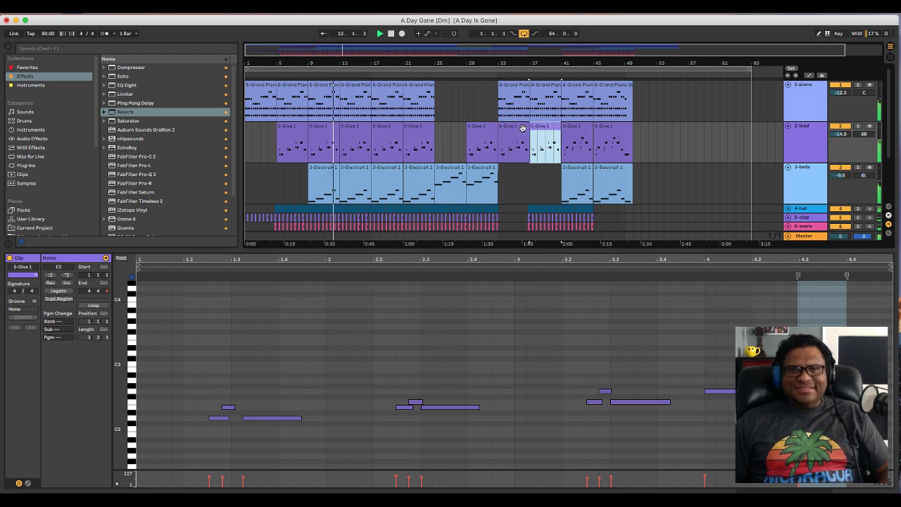
pyautogui.press('+')
pyautogui.press('Delete')
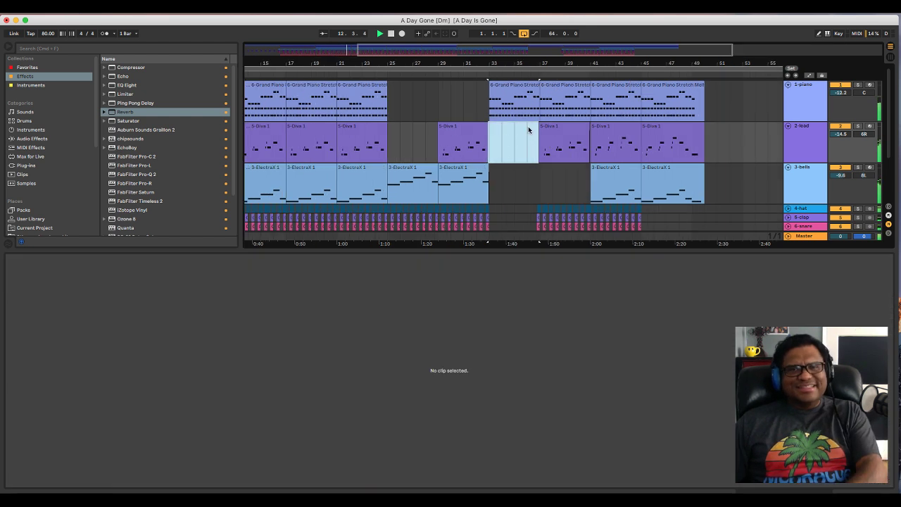
# Extend the bar 37 lead clip to end at bar 41 and duplicate it onto bars 41 and 45.
pyautogui.click(583, 129)
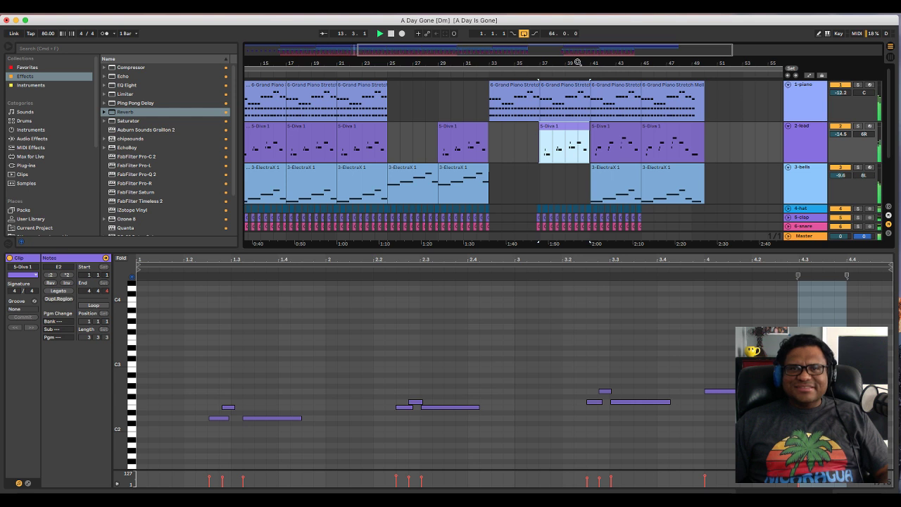
pyautogui.moveTo(577, 62); pyautogui.dragTo(609, 112)
pyautogui.moveTo(584, 53); pyautogui.dragTo(611, 123)
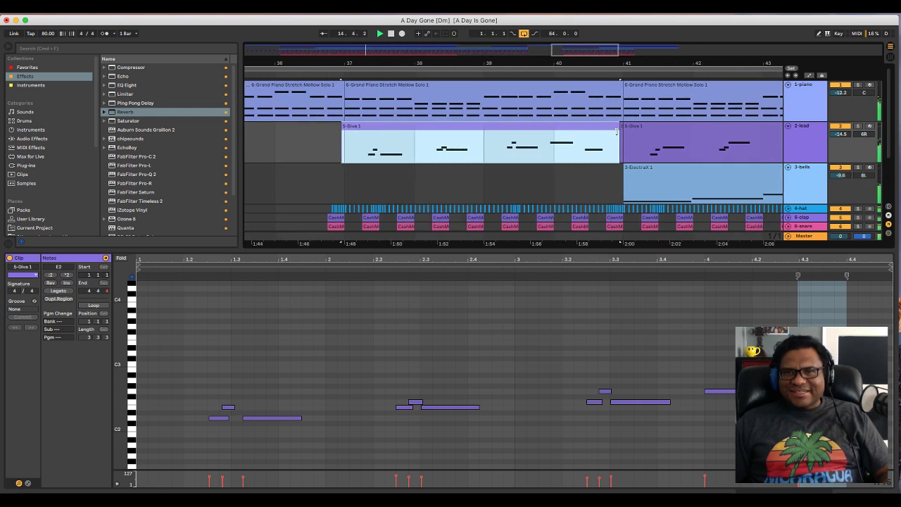
pyautogui.moveTo(619, 128); pyautogui.dragTo(623, 131)
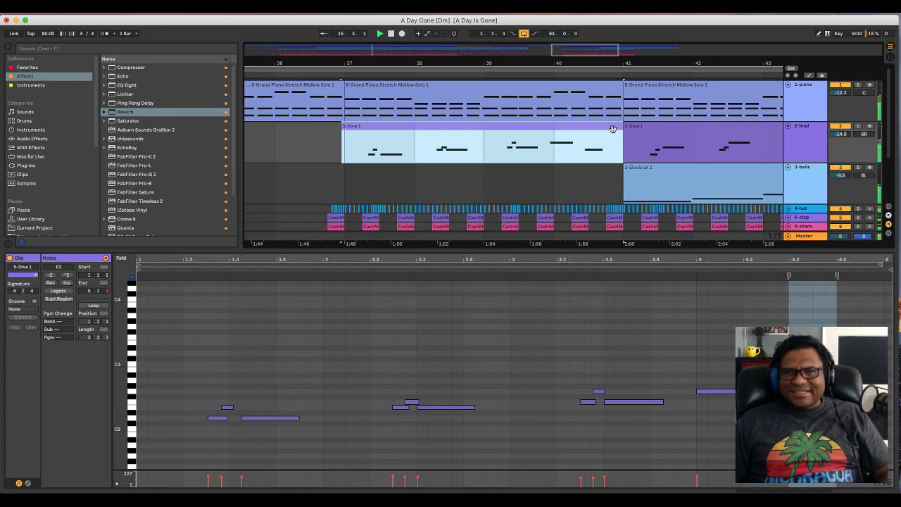
pyautogui.press('super+d')
pyautogui.press('super+d')
pyautogui.press('-')
pyautogui.press('-')
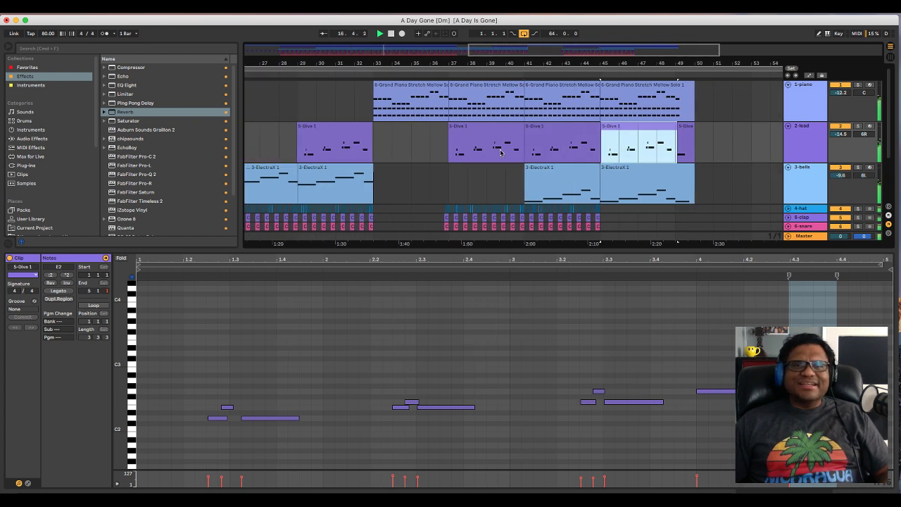
# Delete the lead clips at bars 21 and 17.
pyautogui.hscroll(-10, 501, 152)
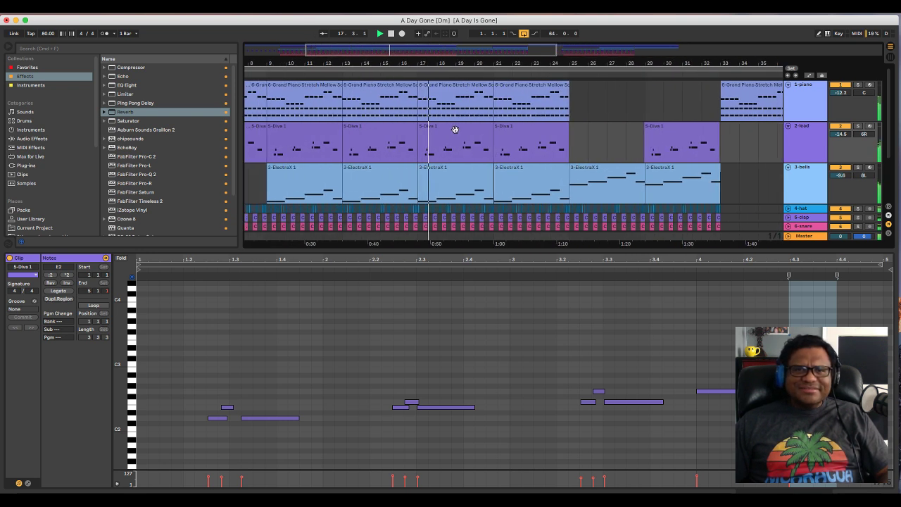
pyautogui.click(455, 129)
pyautogui.click(557, 139)
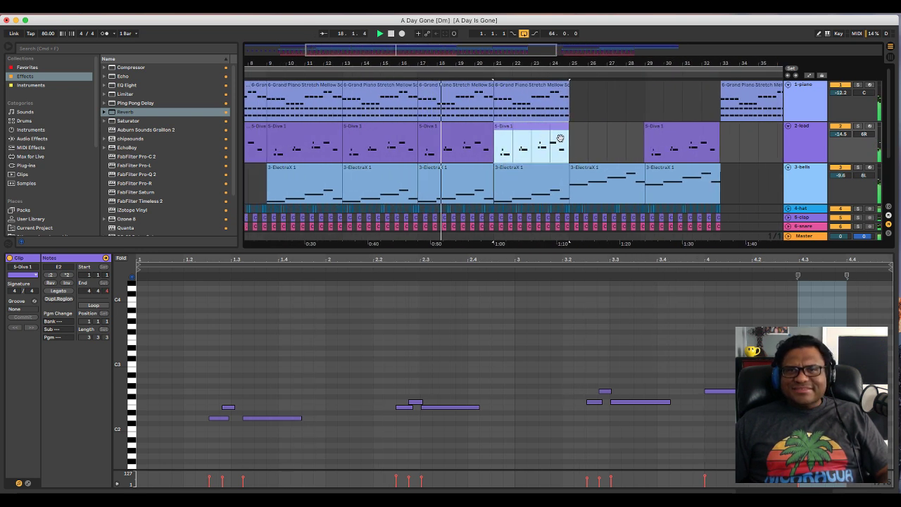
pyautogui.moveTo(551, 62); pyautogui.dragTo(521, 79)
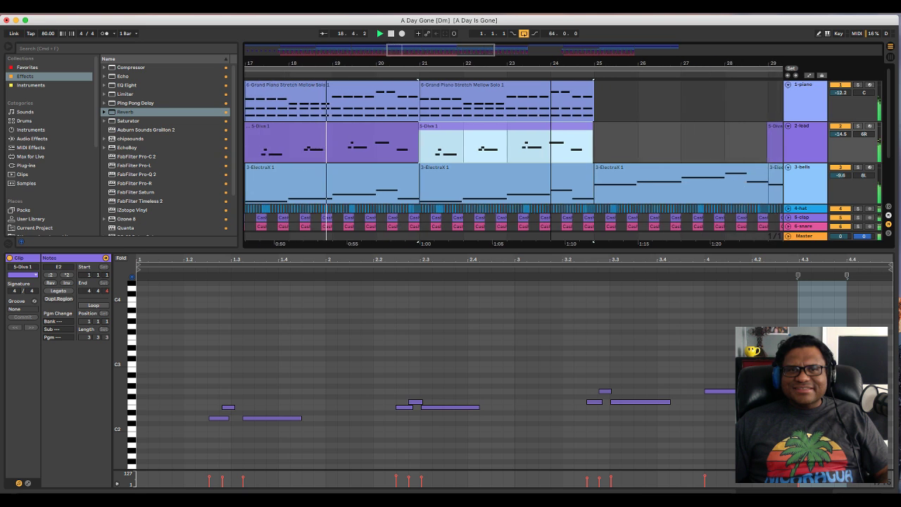
pyautogui.click(469, 129)
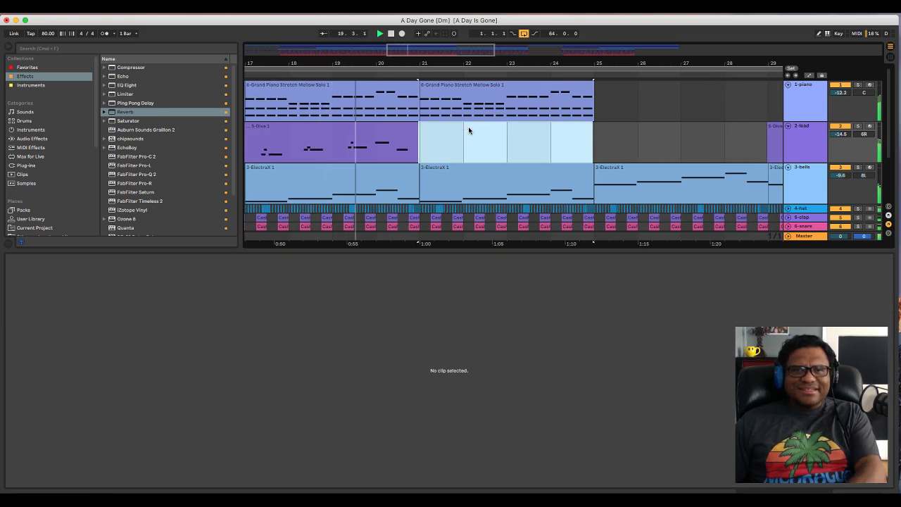
pyautogui.hscroll(-5, 469, 130)
pyautogui.click(519, 131)
pyautogui.press('Delete')
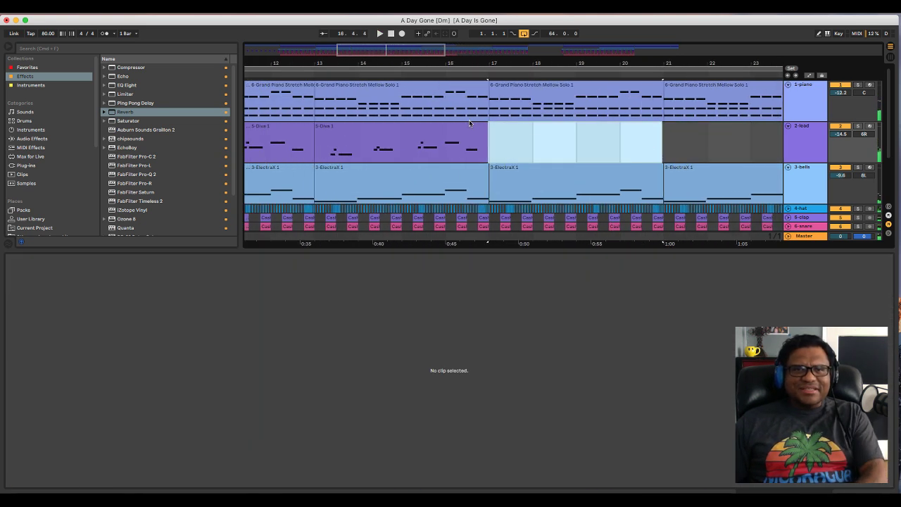
# Delete the lead clips at bars 13 and 9, keeping only the clip at bar 5 in this section.
pyautogui.click(426, 129)
pyautogui.press('Delete')
pyautogui.moveTo(369, 63); pyautogui.dragTo(567, 136)
pyautogui.moveTo(444, 63); pyautogui.dragTo(451, 42)
pyautogui.click(457, 134)
pyautogui.press('Delete')
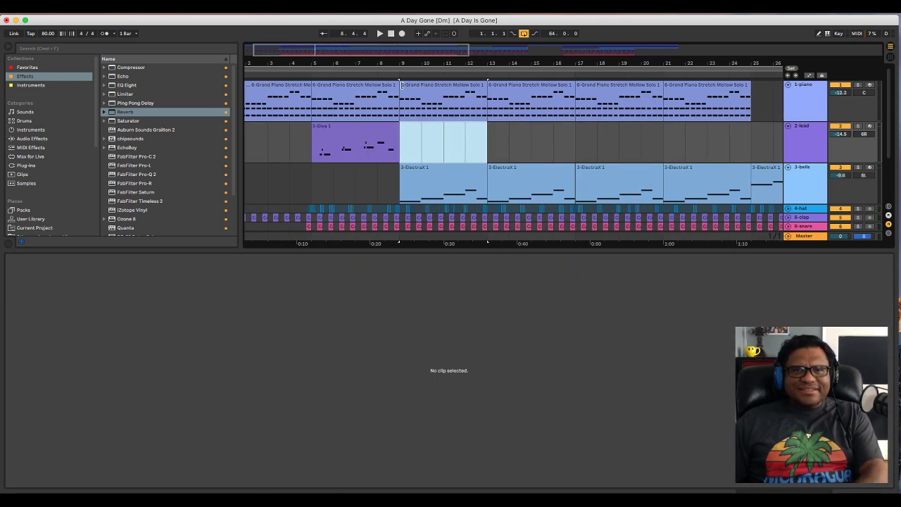
# Extend the bar 5 lead clip to end exactly at bar 9 and play it from its start.
pyautogui.moveTo(388, 63); pyautogui.dragTo(519, 122)
pyautogui.click(521, 130)
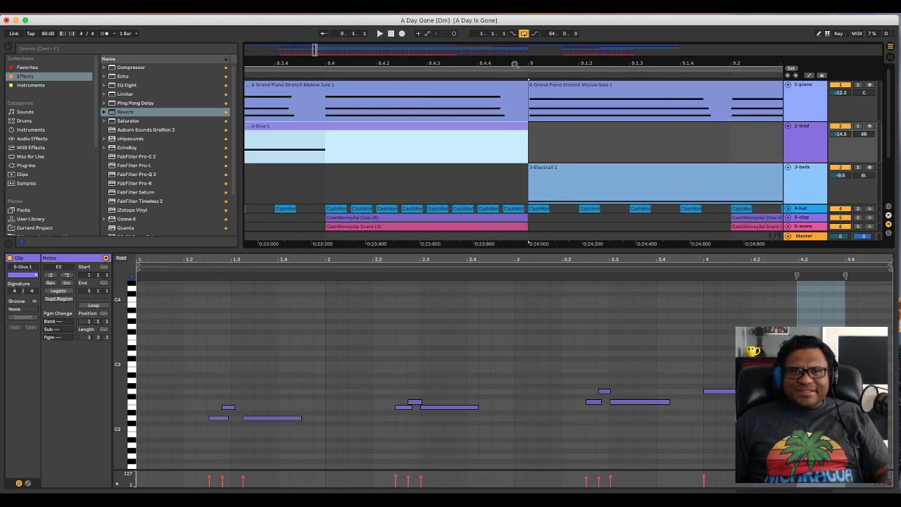
pyautogui.moveTo(514, 64); pyautogui.dragTo(514, 22)
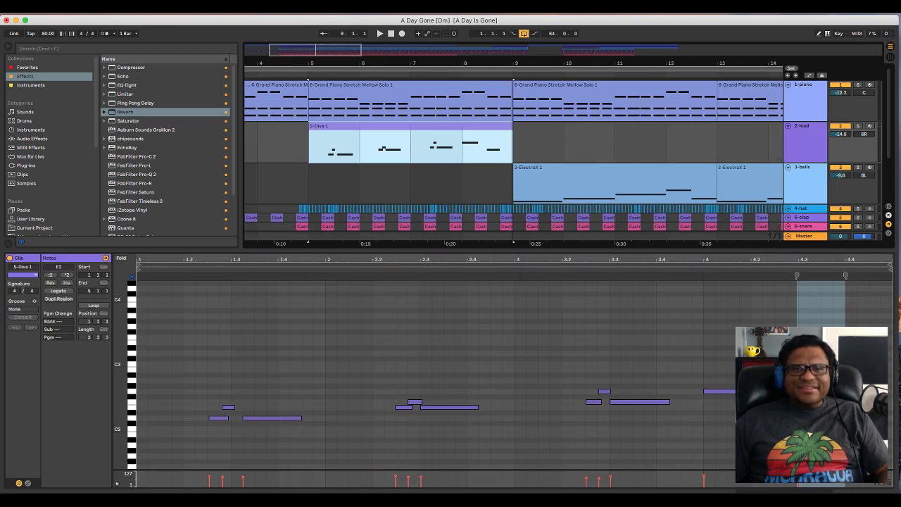
pyautogui.click(331, 147)
pyautogui.press('space')
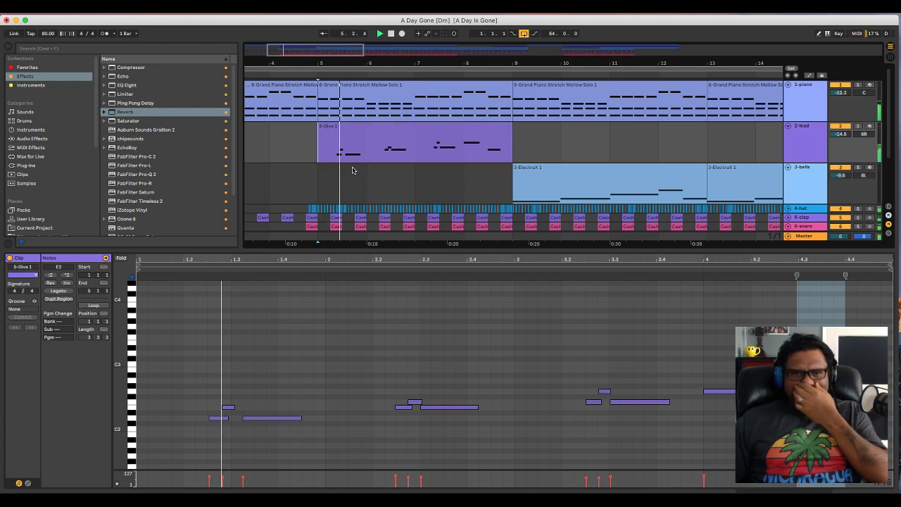
# Raise the lead clip's bar 4 note to A#2 and its last note near 4.3 to F#2, and replay the clip.
pyautogui.click(727, 393)
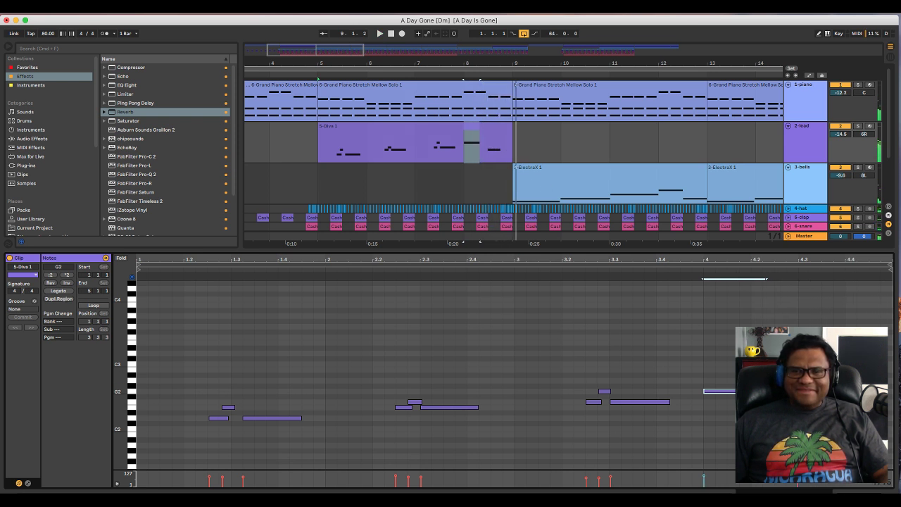
pyautogui.press('Up')
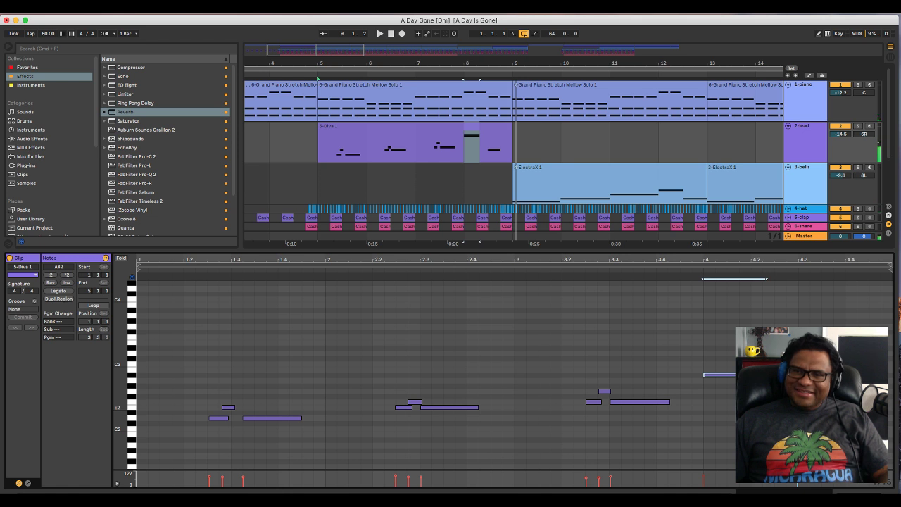
pyautogui.moveTo(820, 407); pyautogui.dragTo(820, 397)
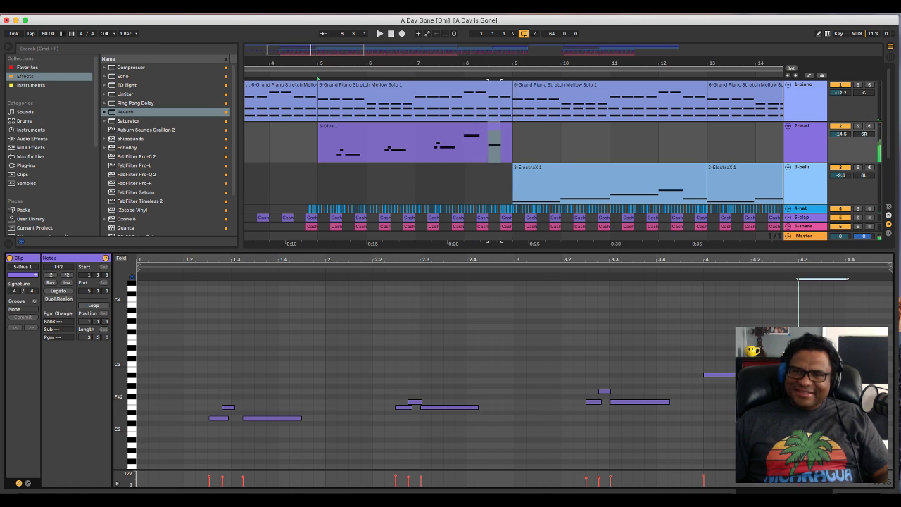
pyautogui.click(323, 137)
pyautogui.press('space')
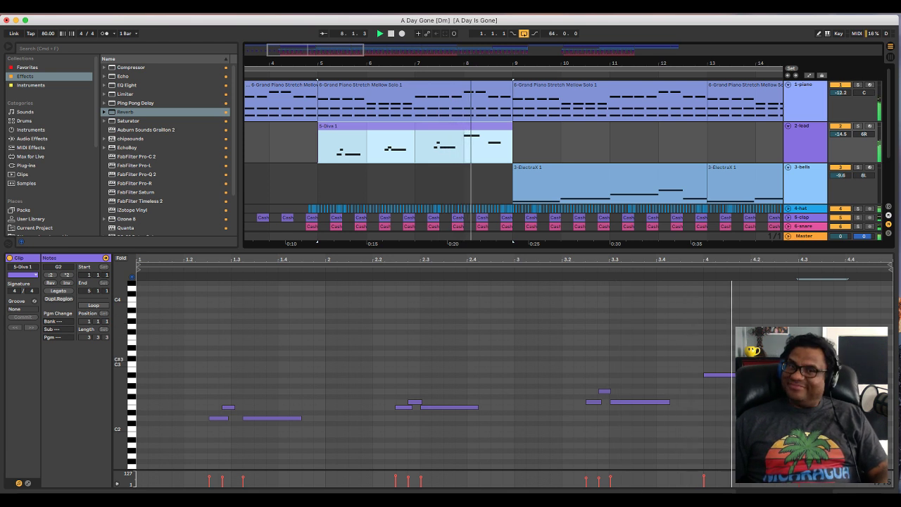
# Set the lead clip's bar 4 note to A2 and its last note near 4.3 to E2, replaying the ending.
pyautogui.click(718, 374)
pyautogui.press('space')
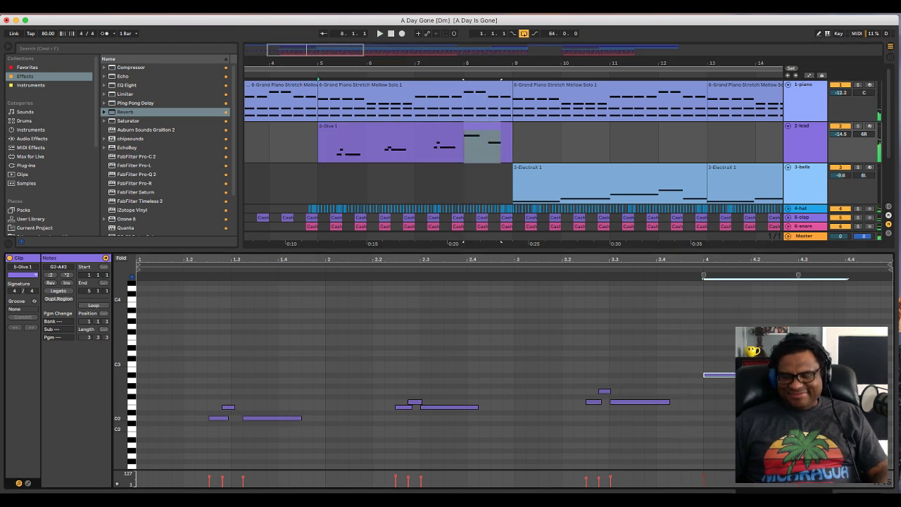
pyautogui.press('space')
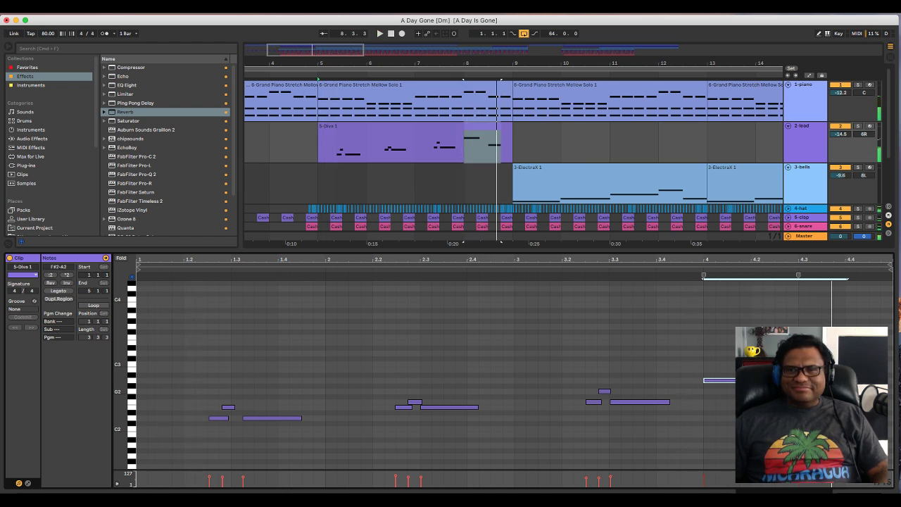
pyautogui.click(822, 397)
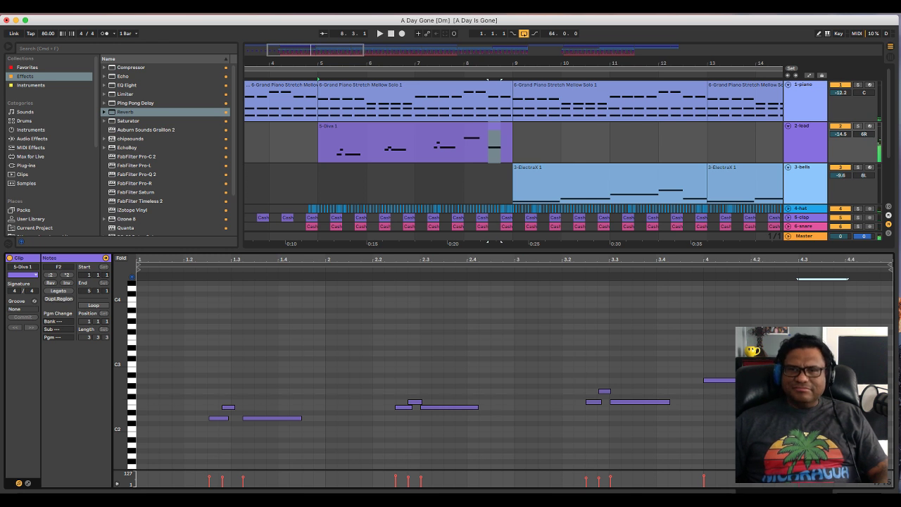
pyautogui.press('space')
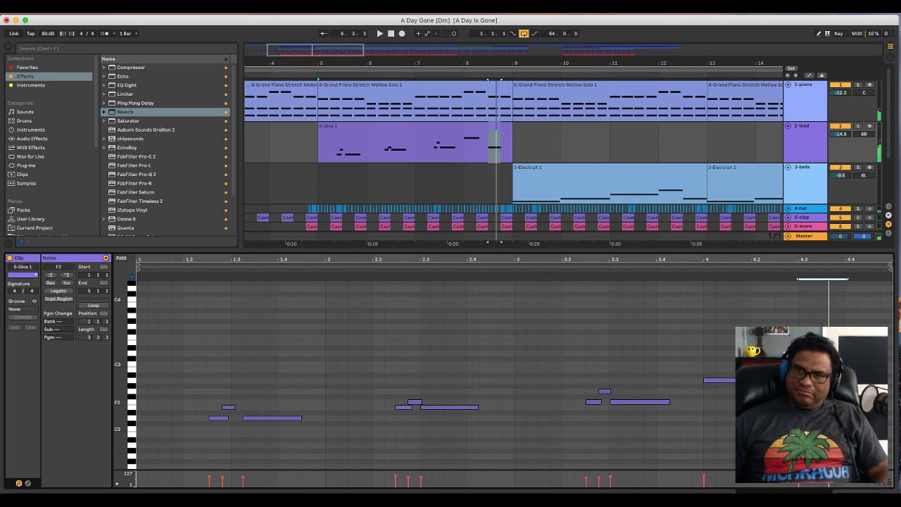
pyautogui.click(686, 268)
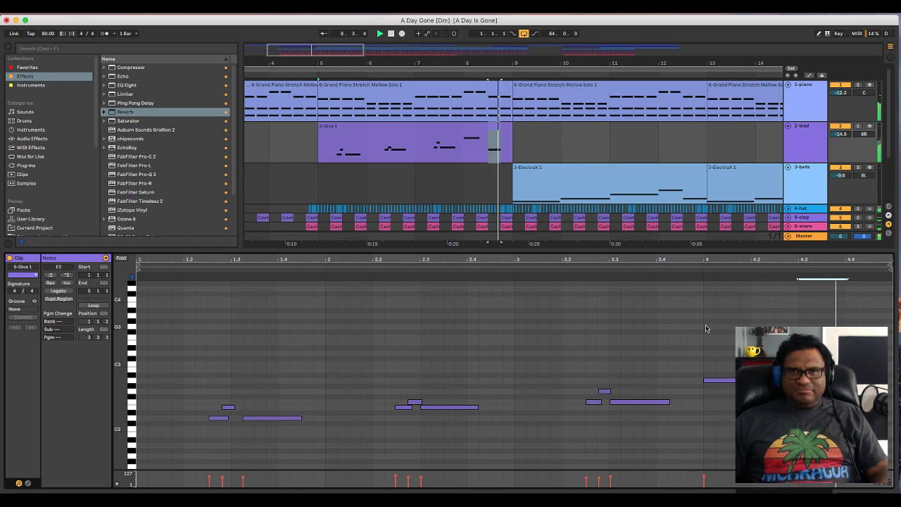
# Duplicate the revised bar 5 lead clip onward through bar 29, removing the extra copy at bar 25.
pyautogui.click(482, 132)
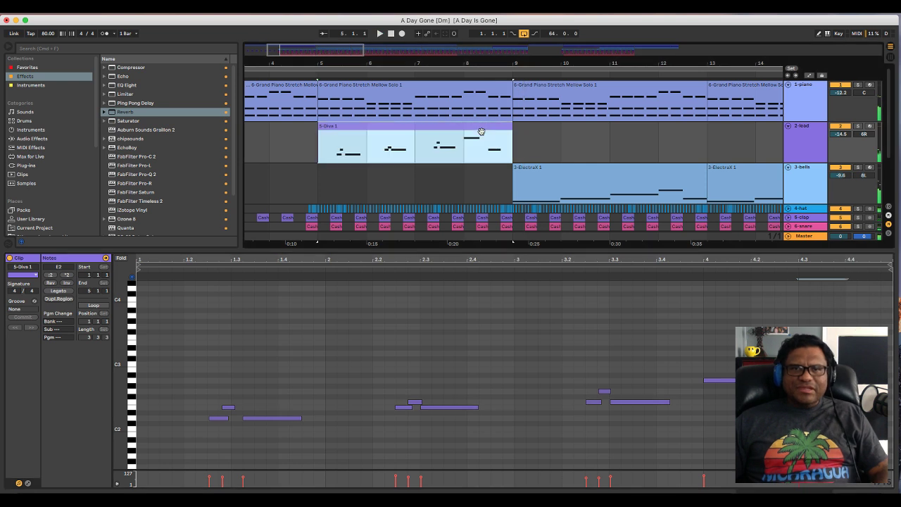
pyautogui.moveTo(480, 62); pyautogui.dragTo(479, 50)
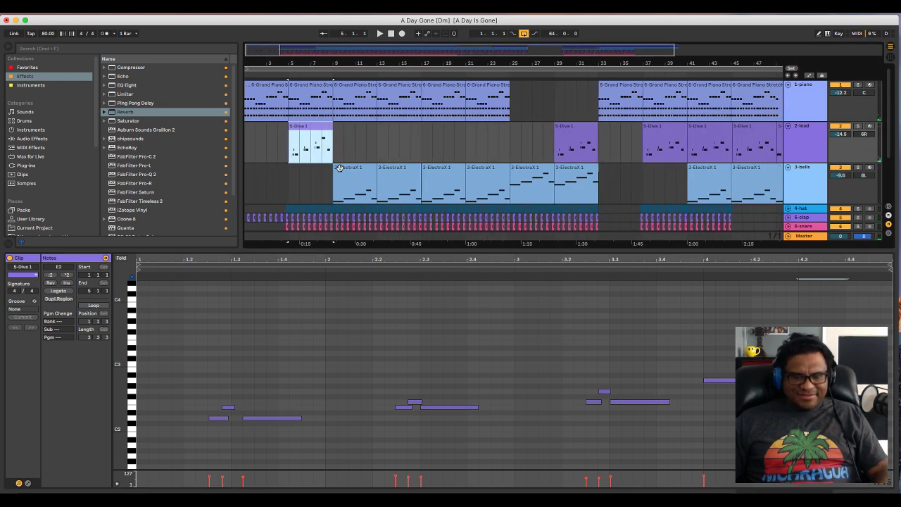
pyautogui.press('super+d')
pyautogui.press('super+d')
pyautogui.press('super+d')
pyautogui.press('super+d')
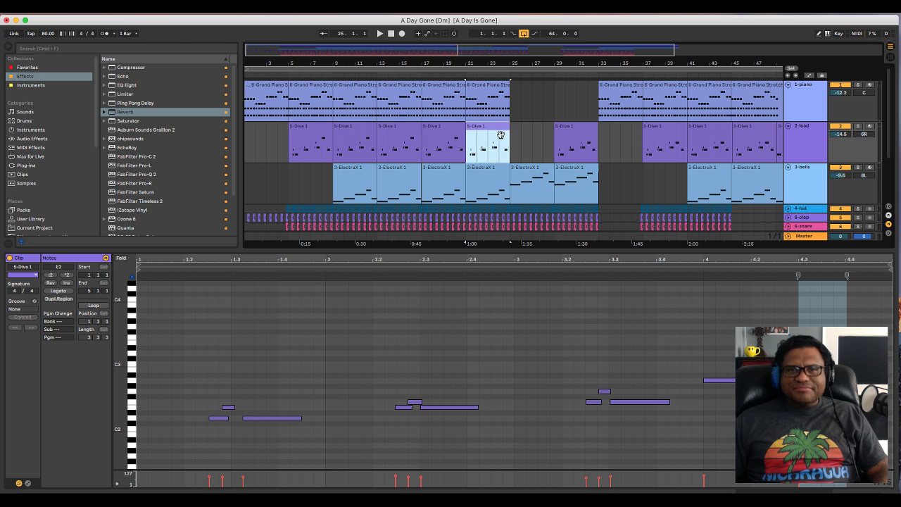
pyautogui.press('super+d')
pyautogui.press('super+d')
# Duplicate the revised bar 29 lead clip onward to bar 37 and delete the extra copy at bar 33.
pyautogui.click(574, 128)
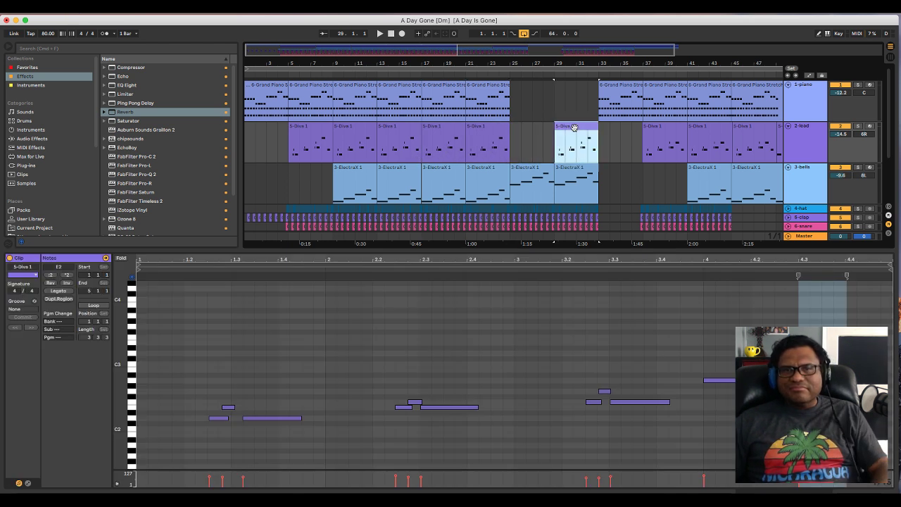
pyautogui.press('super+d')
pyautogui.press('super+d')
pyautogui.click(627, 126)
pyautogui.press('Delete')
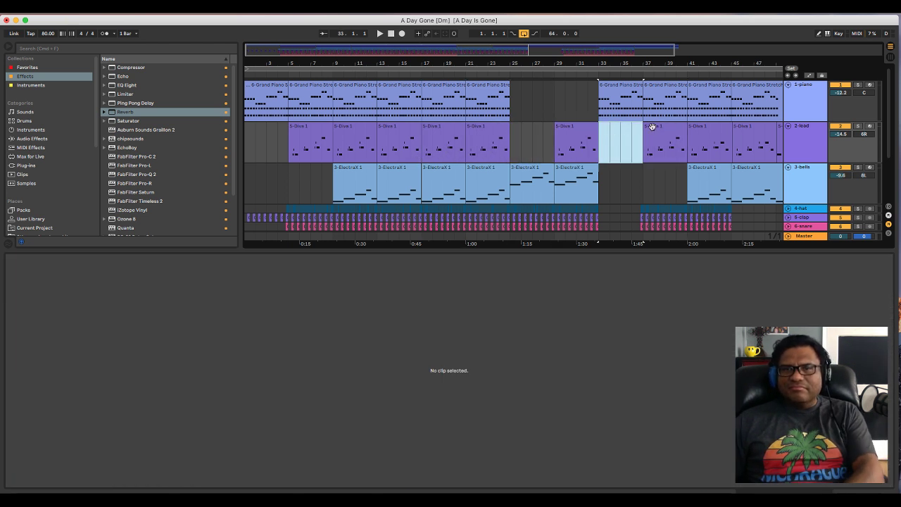
# Duplicate the revised bar 37 lead clip onto bars 41 and 45.
pyautogui.click(657, 128)
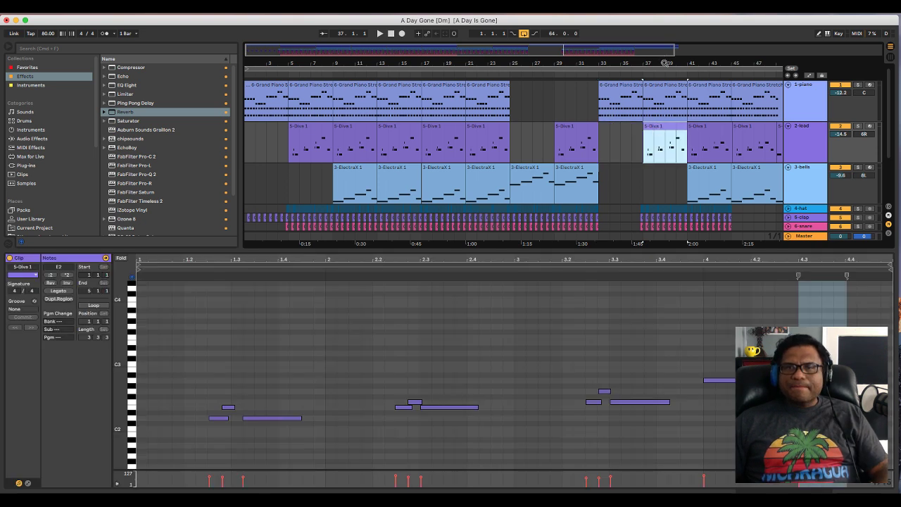
pyautogui.moveTo(665, 62); pyautogui.dragTo(529, 62)
pyautogui.press('super+d')
pyautogui.press('super+d')
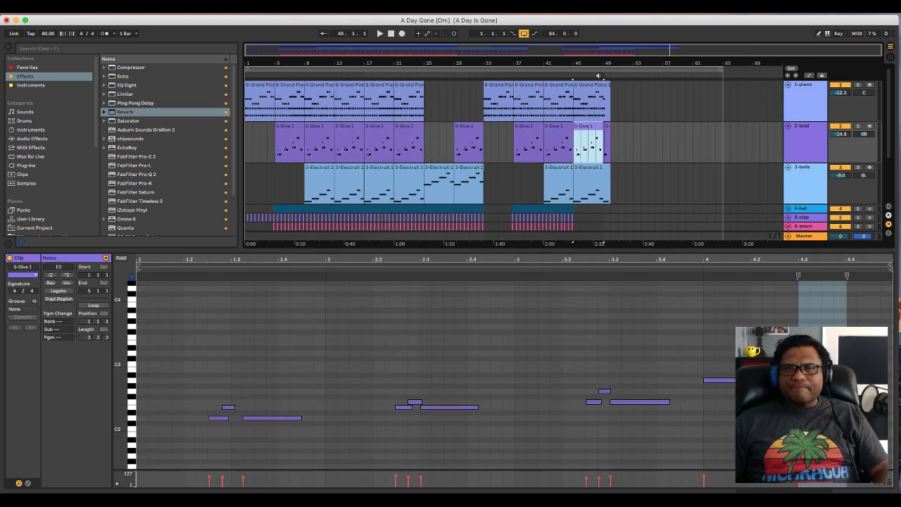
# Delete the leftover lead clip pieces after bar 49 and fill bar 45 with a duplicate of the bar 41 lead clip.
pyautogui.moveTo(598, 67); pyautogui.dragTo(604, 73)
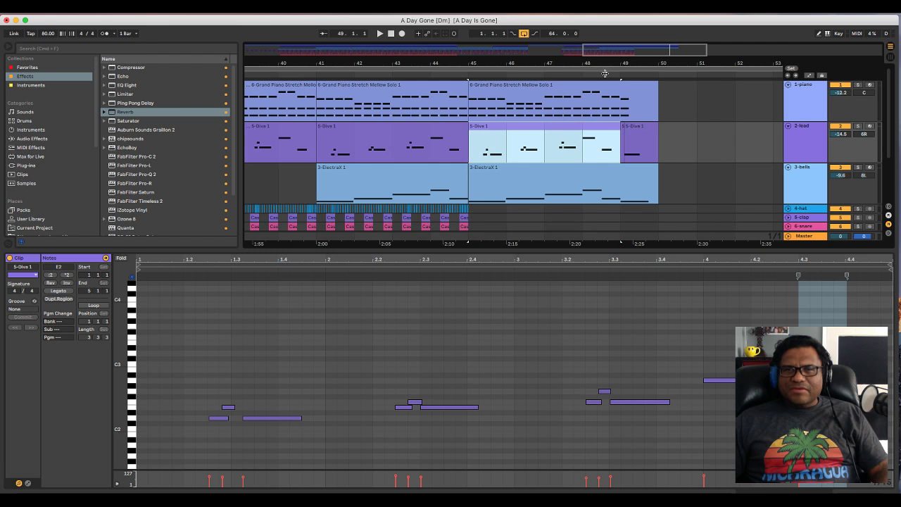
pyautogui.click(631, 126)
pyautogui.press('Delete')
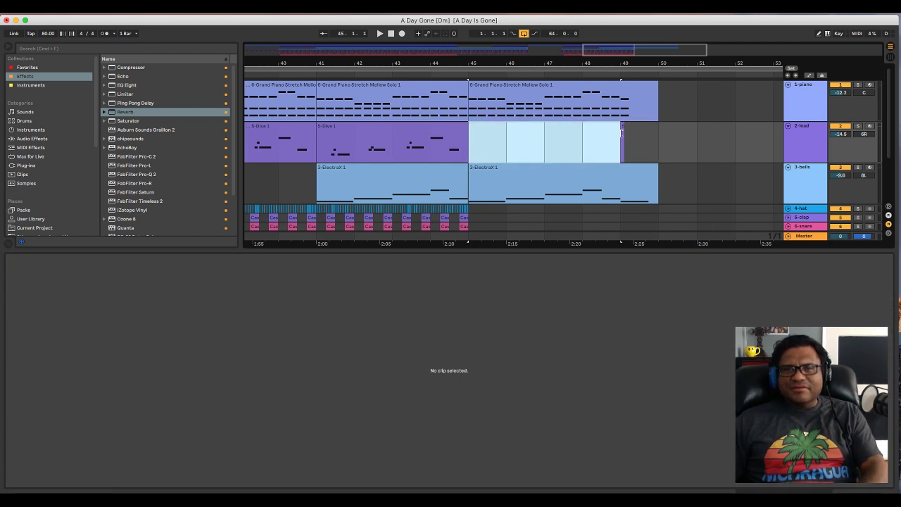
pyautogui.click(615, 136)
pyautogui.click(483, 134)
pyautogui.click(439, 133)
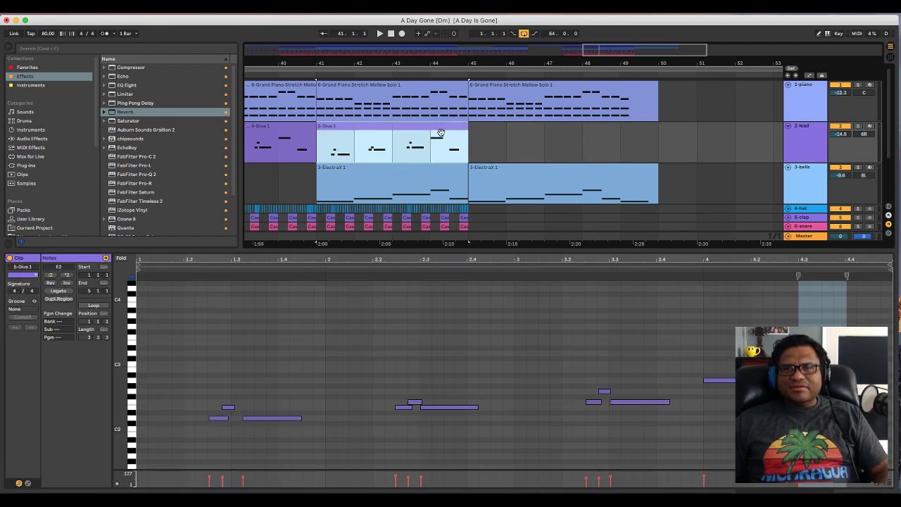
pyautogui.press('super+d')
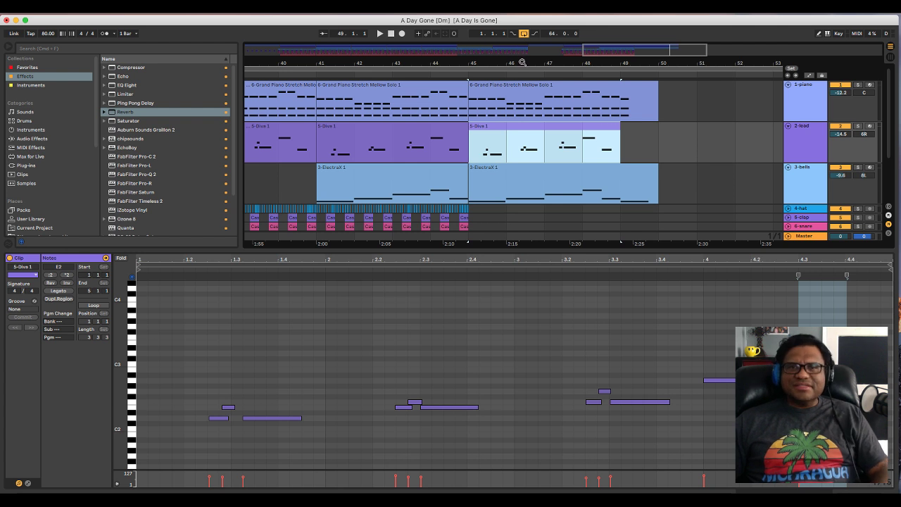
# Play the arrangement from bar 25 to review the section where the lead drops out.
pyautogui.moveTo(522, 62); pyautogui.dragTo(524, 123)
pyautogui.click(402, 145)
pyautogui.press('space')
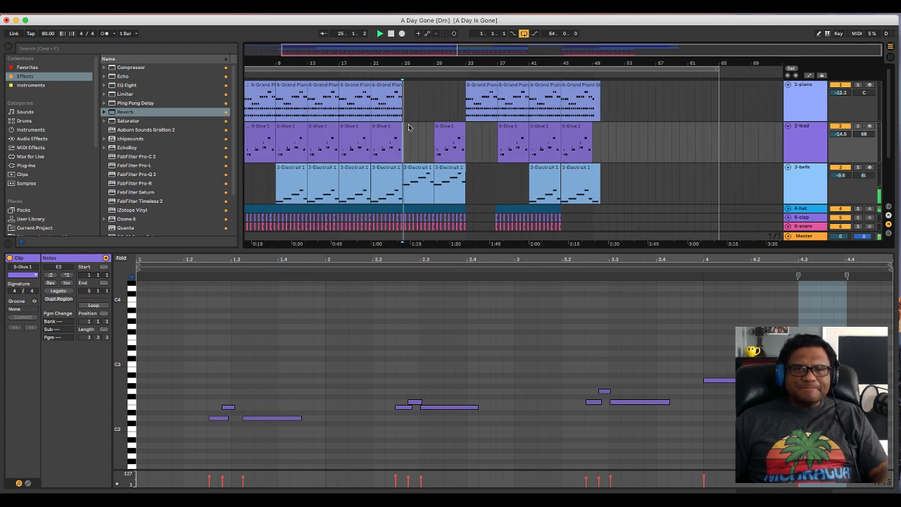
pyautogui.moveTo(421, 61); pyautogui.dragTo(442, 62)
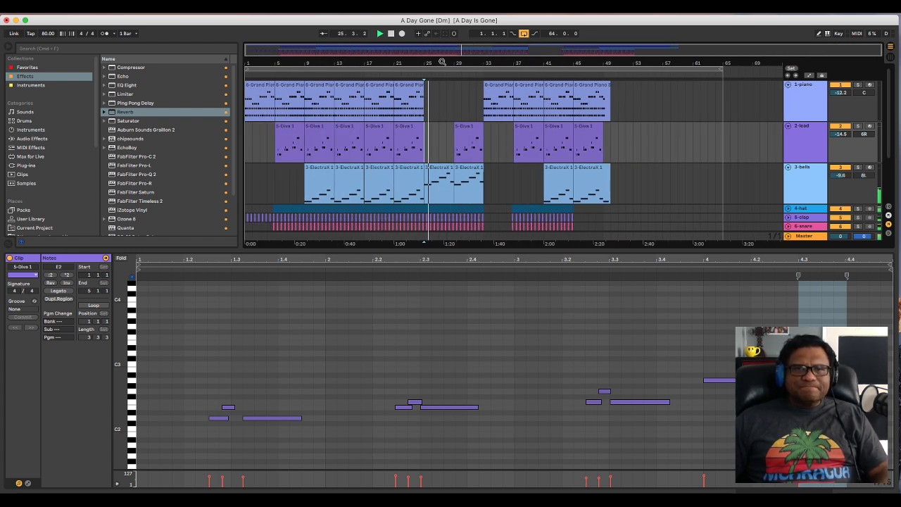
# Restart playback from the beginning of the song and recolor the lead track and all its clips yellow.
pyautogui.doubleClick(391, 33)
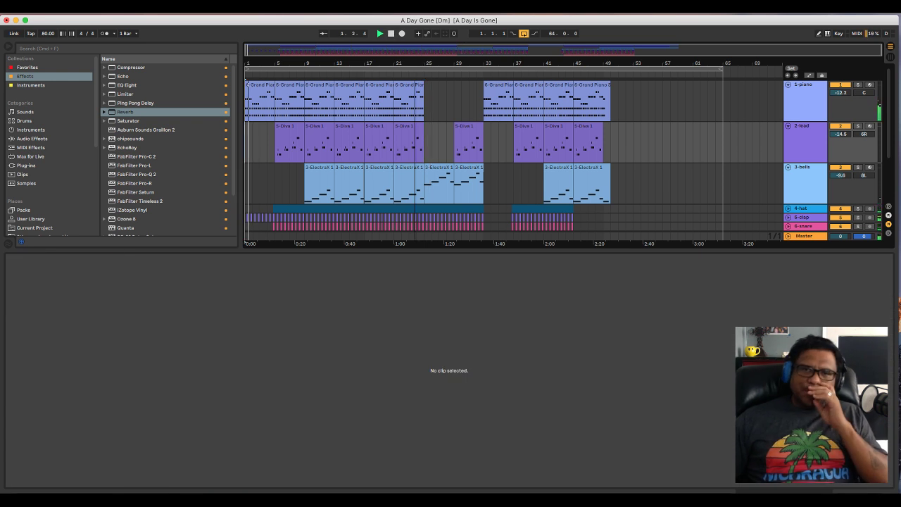
pyautogui.rightClick(806, 139)
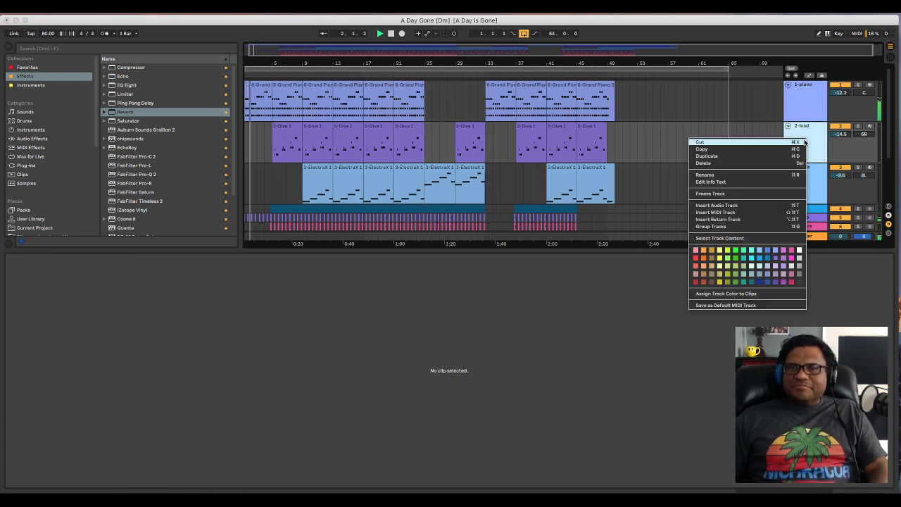
pyautogui.click(718, 257)
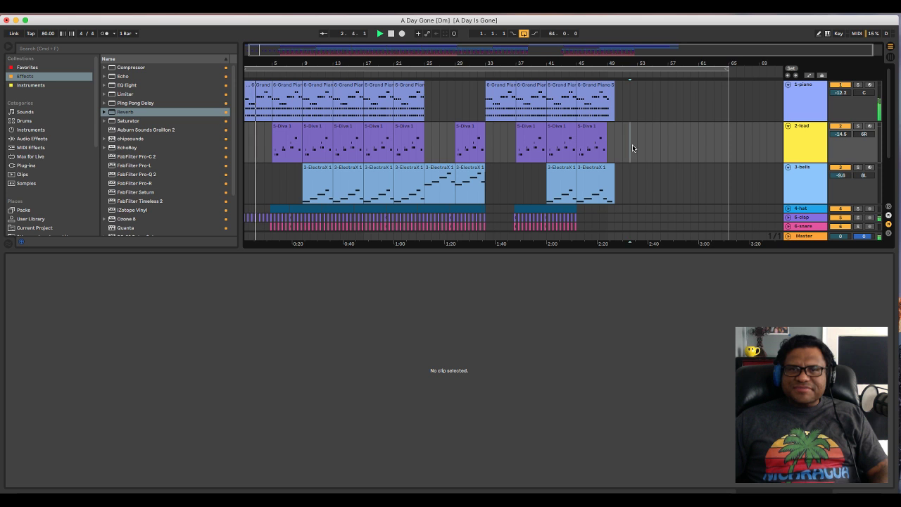
pyautogui.moveTo(632, 147); pyautogui.dragTo(264, 145)
pyautogui.rightClick(279, 128)
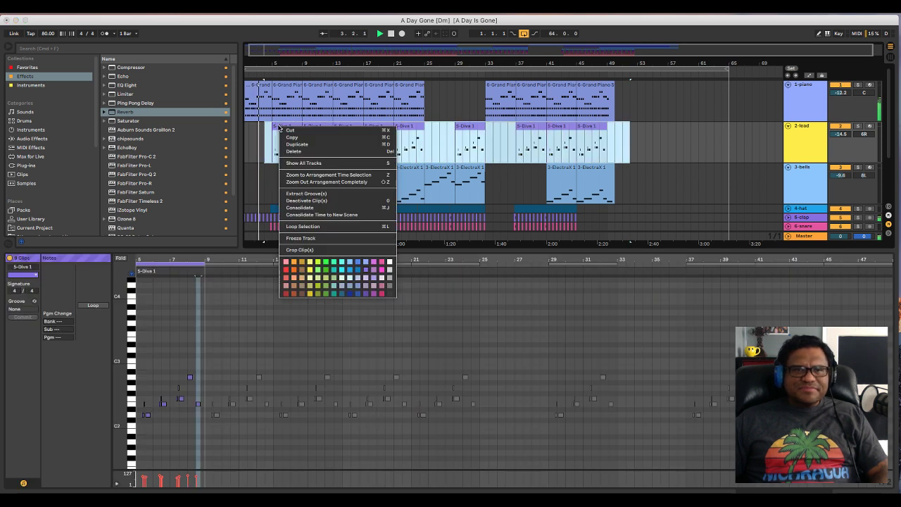
pyautogui.click(309, 261)
pyautogui.click(661, 147)
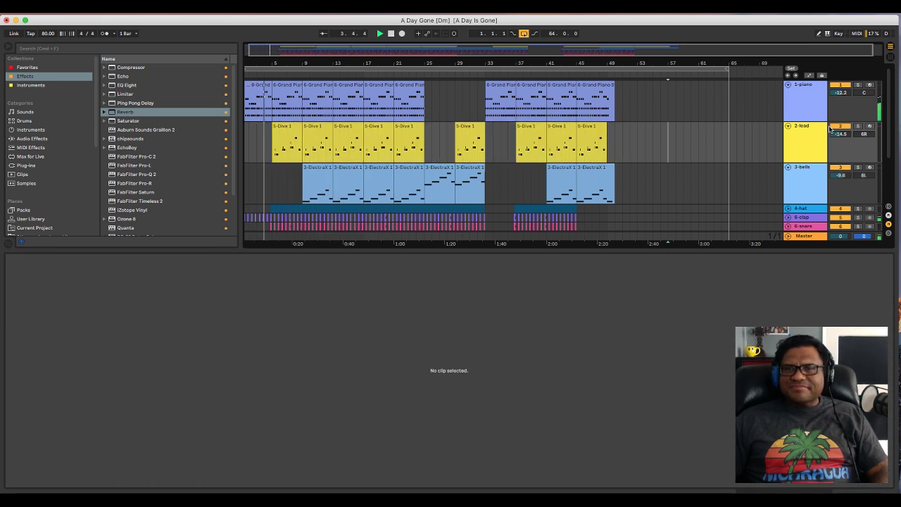
# Collapse the lead track and recolor the bells track and all its clips magenta.
pyautogui.click(789, 126)
pyautogui.rightClick(797, 145)
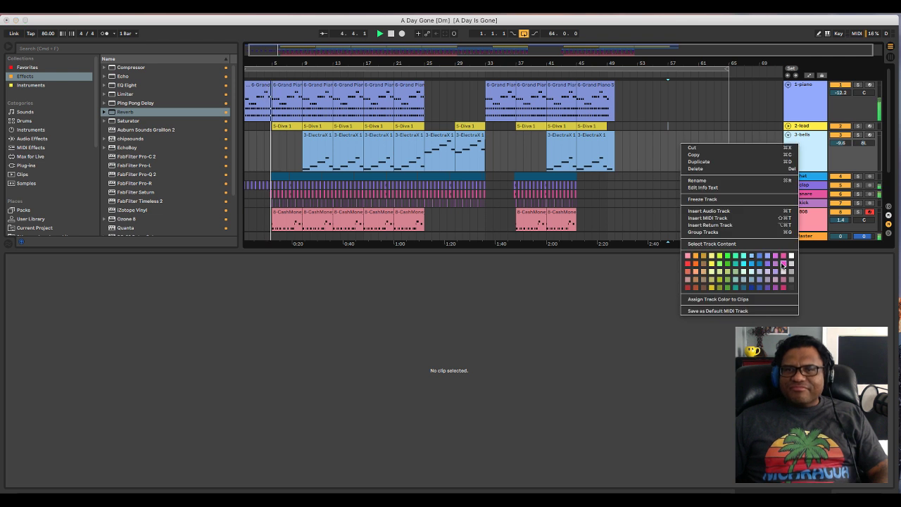
pyautogui.click(782, 264)
pyautogui.moveTo(628, 149); pyautogui.dragTo(315, 143)
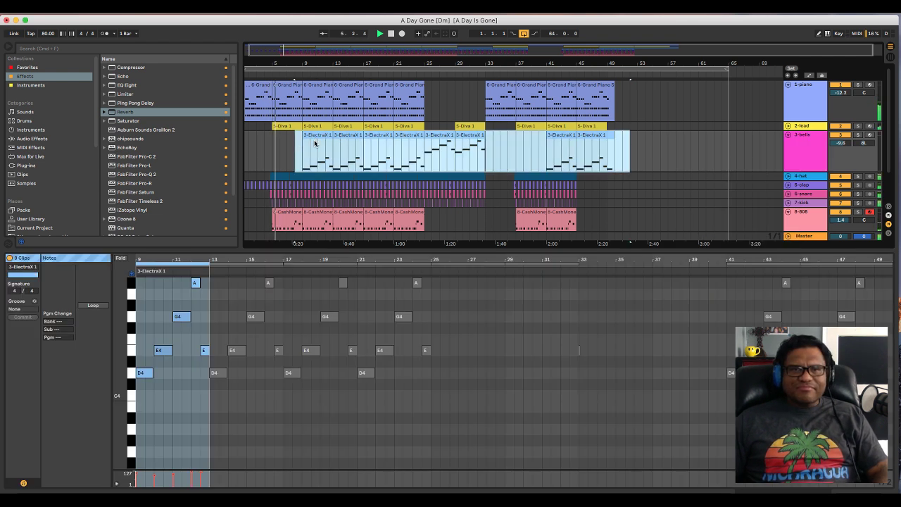
pyautogui.rightClick(315, 143)
pyautogui.click(418, 288)
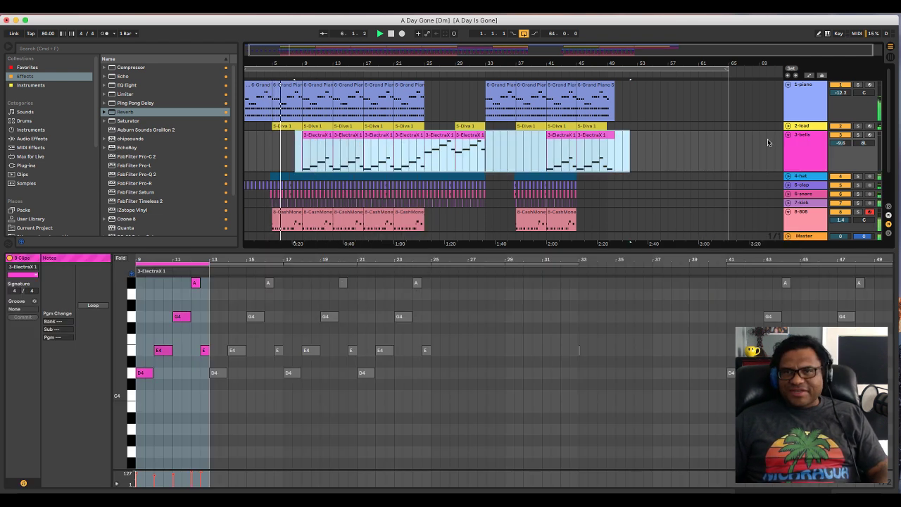
# Collapse the bells, piano and 808 tracks in the arrangement.
pyautogui.click(788, 135)
pyautogui.click(789, 85)
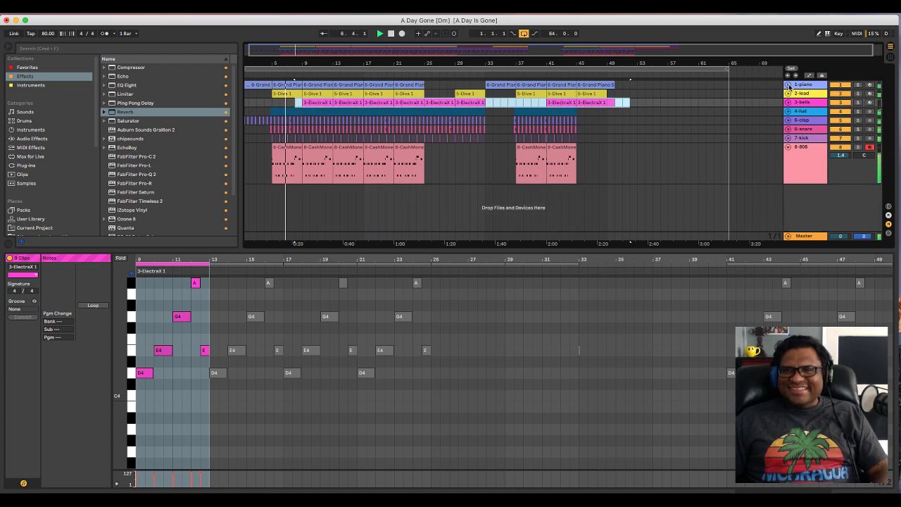
pyautogui.click(788, 148)
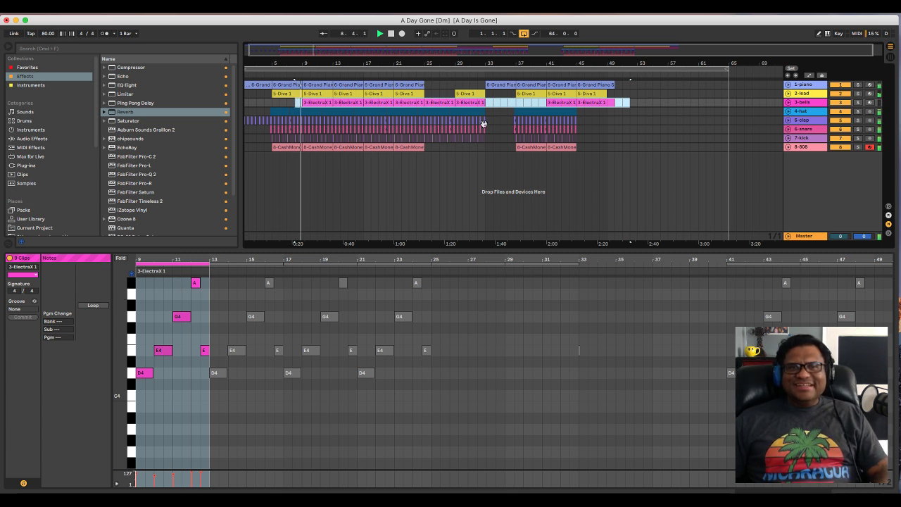
# Expand the lead track and lower its volume to -17.4 dB.
pyautogui.click(788, 94)
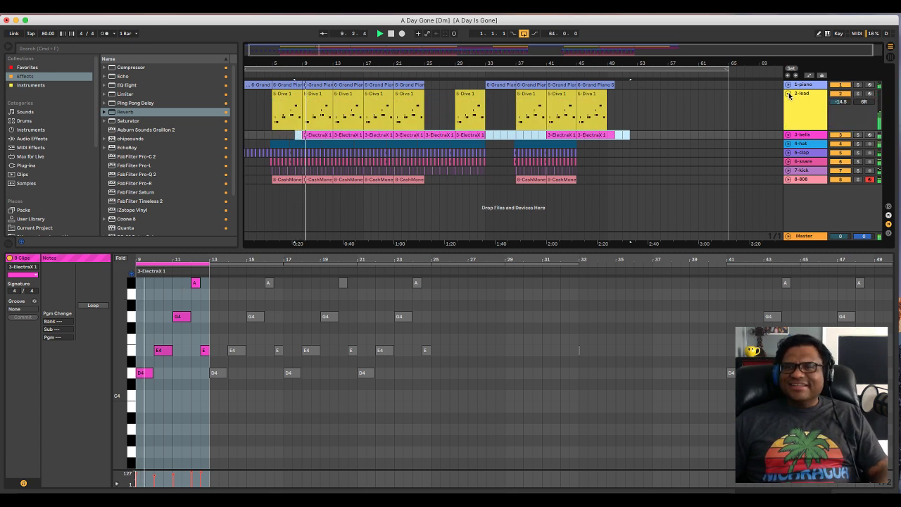
pyautogui.click(863, 93)
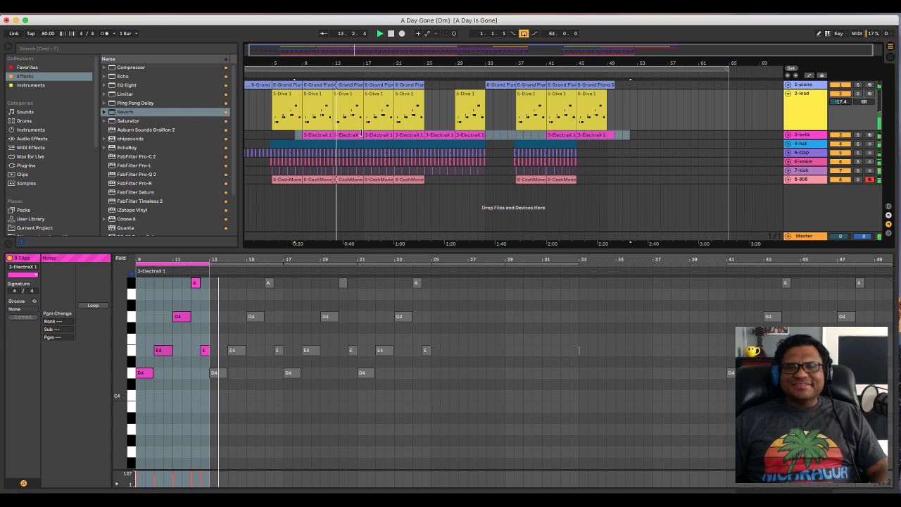
pyautogui.moveTo(350, 68); pyautogui.dragTo(356, 91)
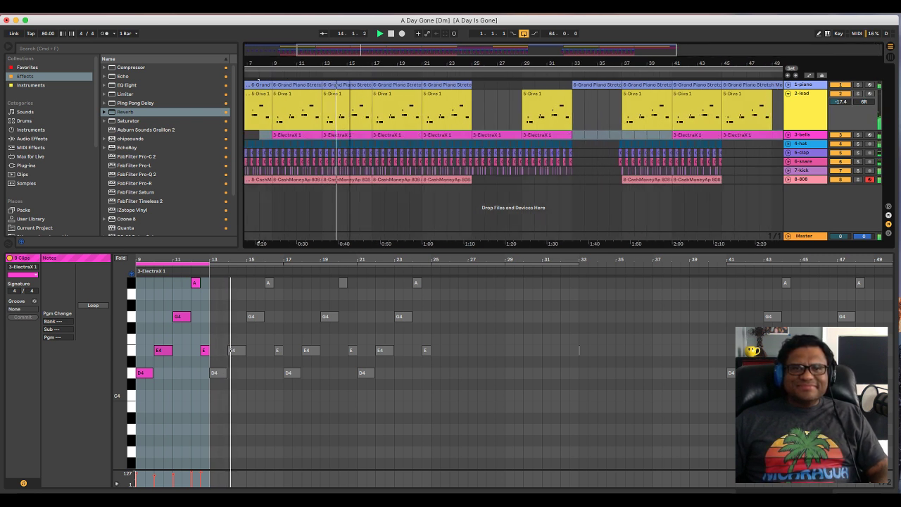
pyautogui.hscroll(-5, 367, 101)
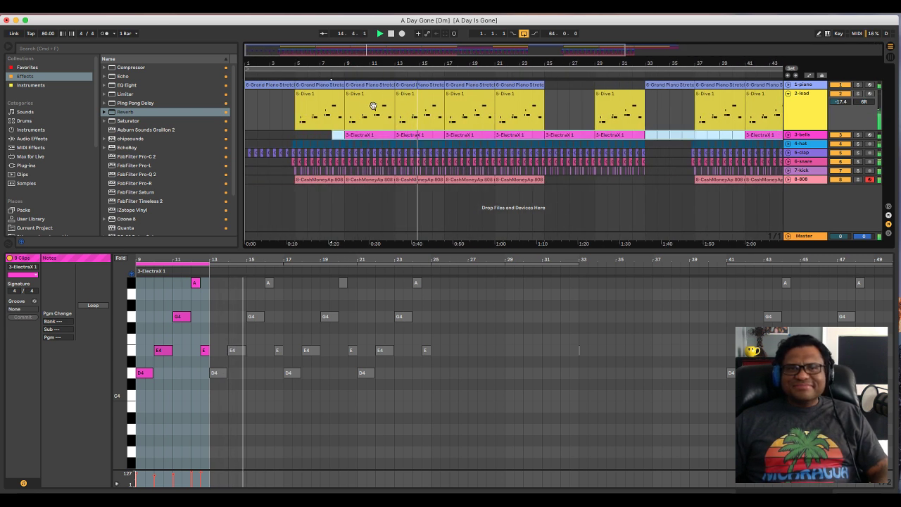
pyautogui.moveTo(385, 57); pyautogui.dragTo(312, 98)
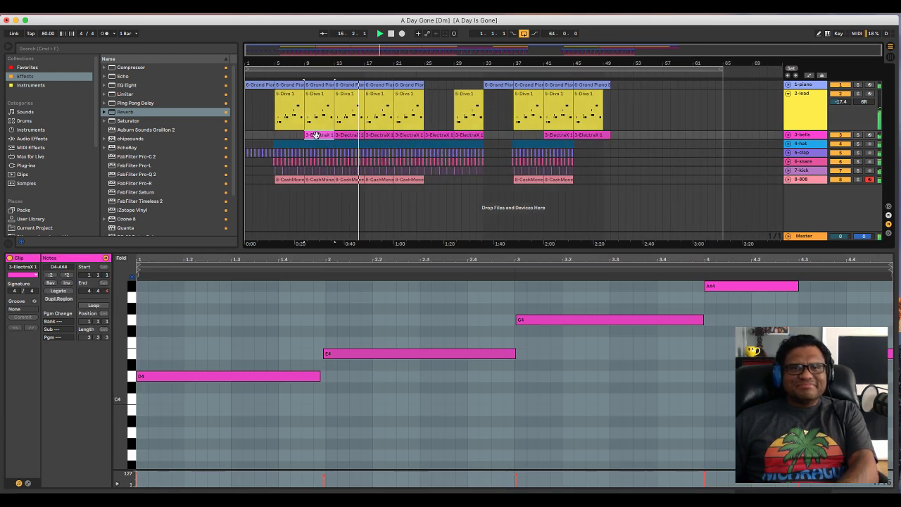
# Listen through bars 25 to 32 while checking the bells and lead clips there, and stop playback.
pyautogui.click(310, 136)
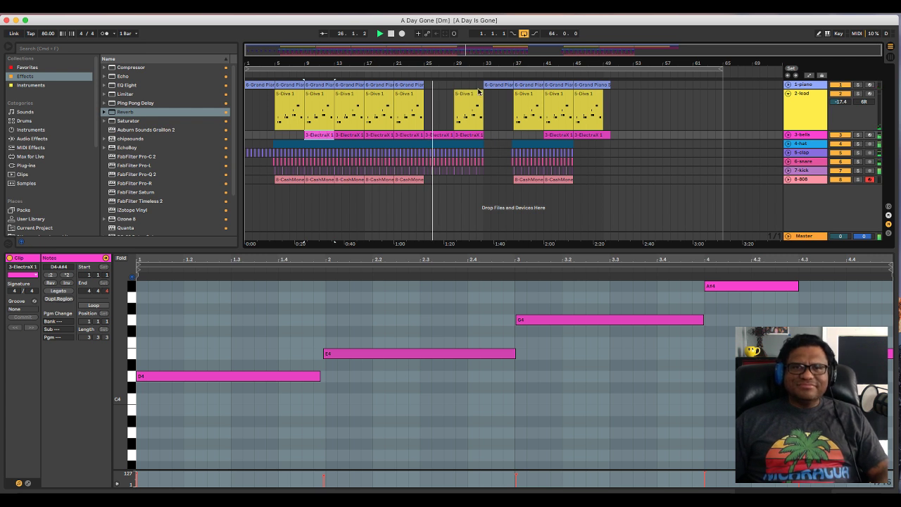
pyautogui.click(438, 134)
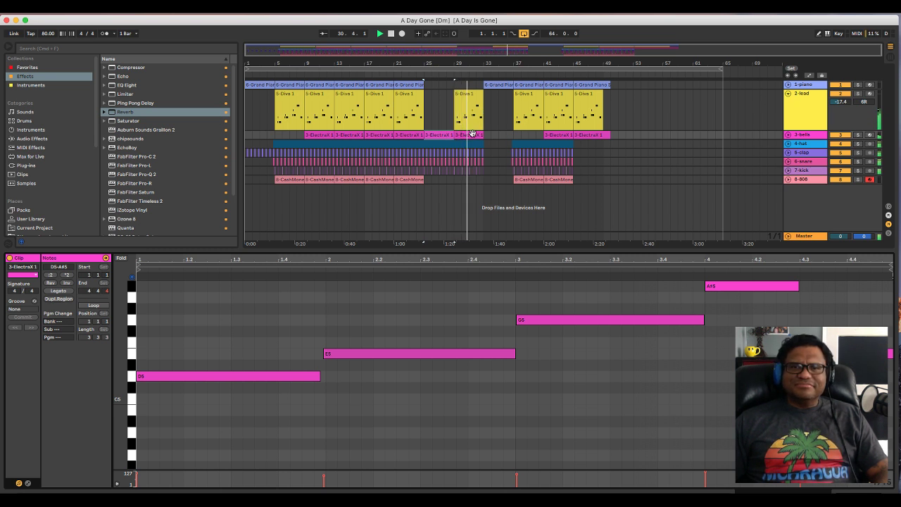
pyautogui.click(787, 135)
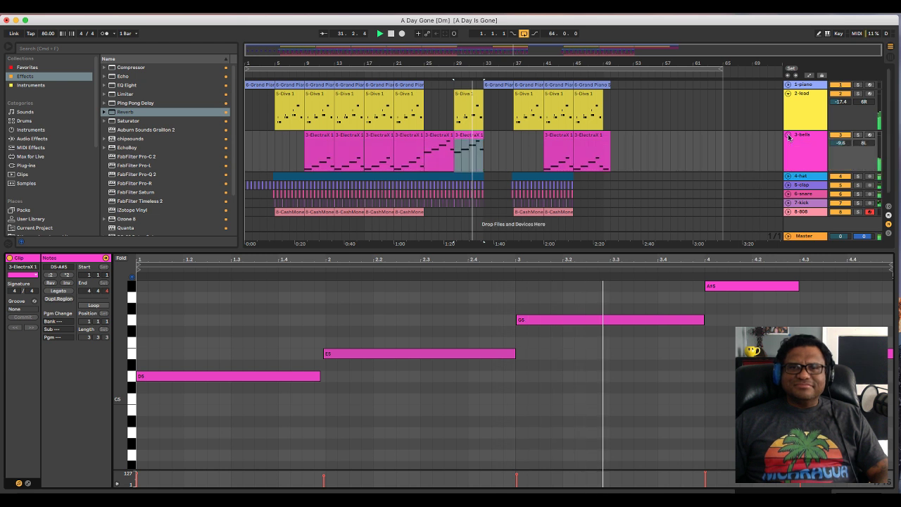
pyautogui.click(788, 134)
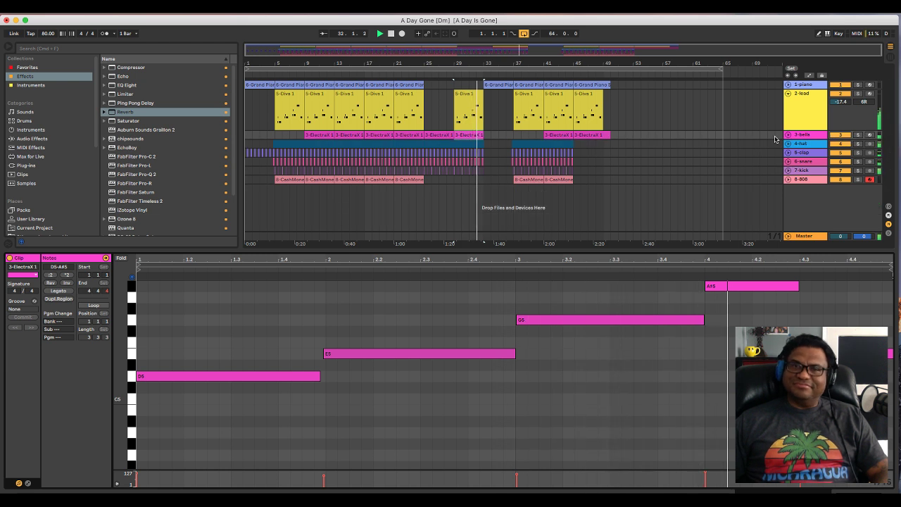
pyautogui.click(465, 95)
pyautogui.press('space')
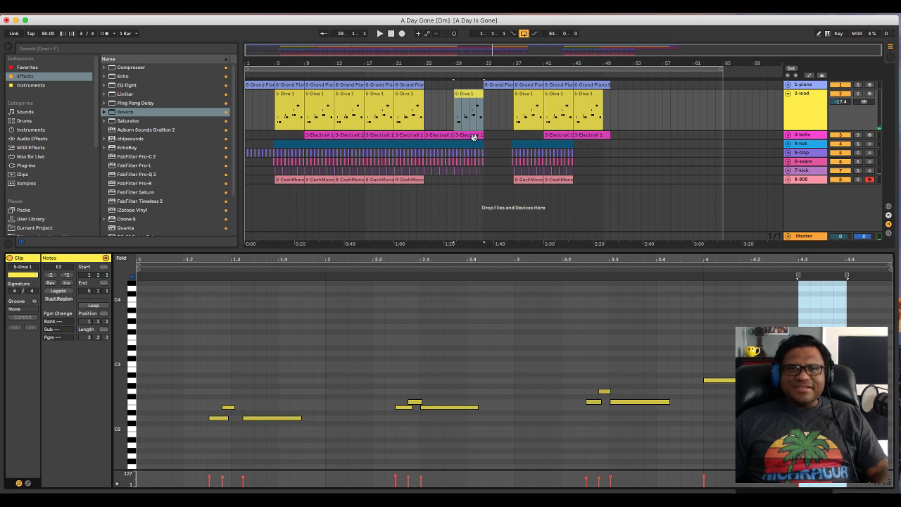
# Shorten the bar 29 bells clip so it ends at bar 32, and expand the bells track.
pyautogui.moveTo(480, 135); pyautogui.dragTo(519, 138)
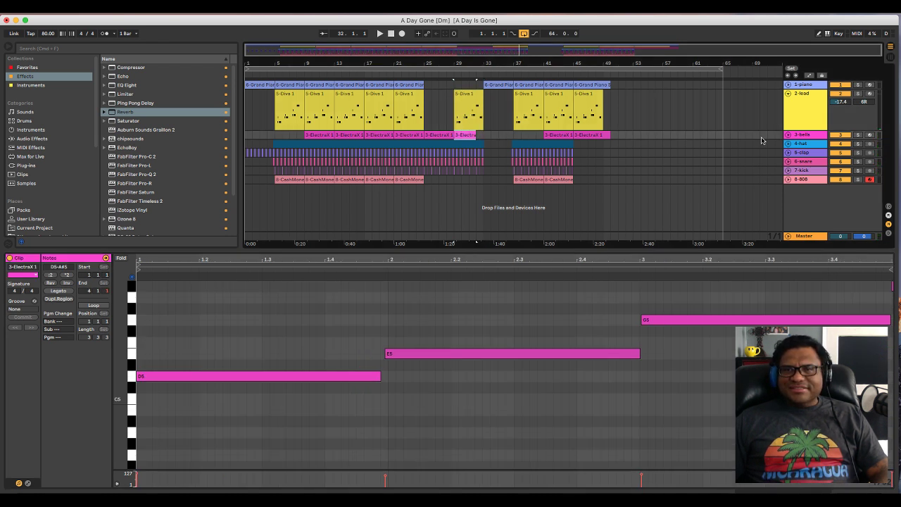
pyautogui.click(787, 135)
# Open the bar 29 lead and bells clips together in the note editor and examine their notes.
pyautogui.keyDown('shift'); pyautogui.click(469, 106); pyautogui.keyUp('shift')
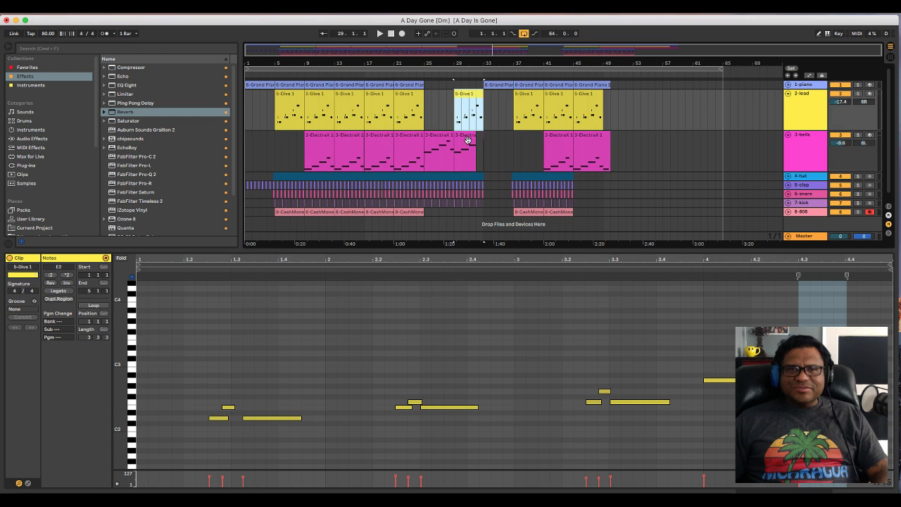
pyautogui.click(628, 275)
pyautogui.click(650, 294)
pyautogui.scroll(-8, 650, 294)
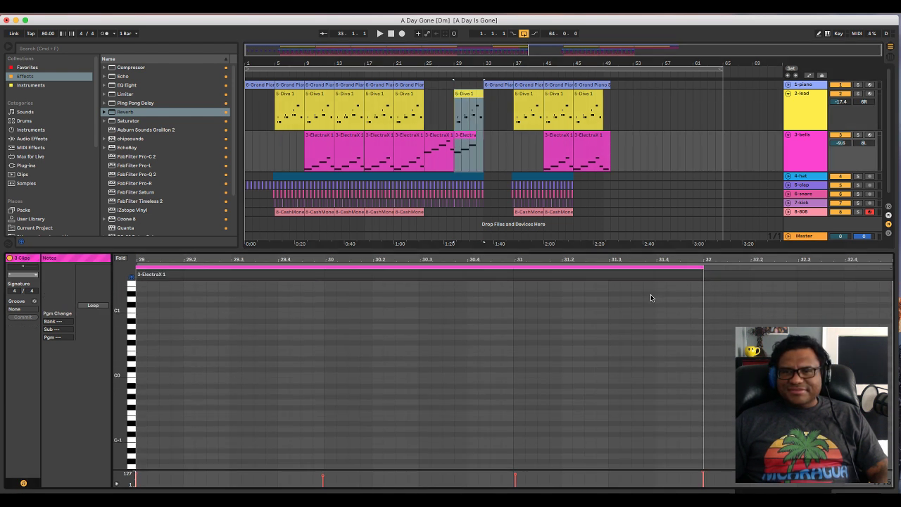
pyautogui.scroll(8, 651, 297)
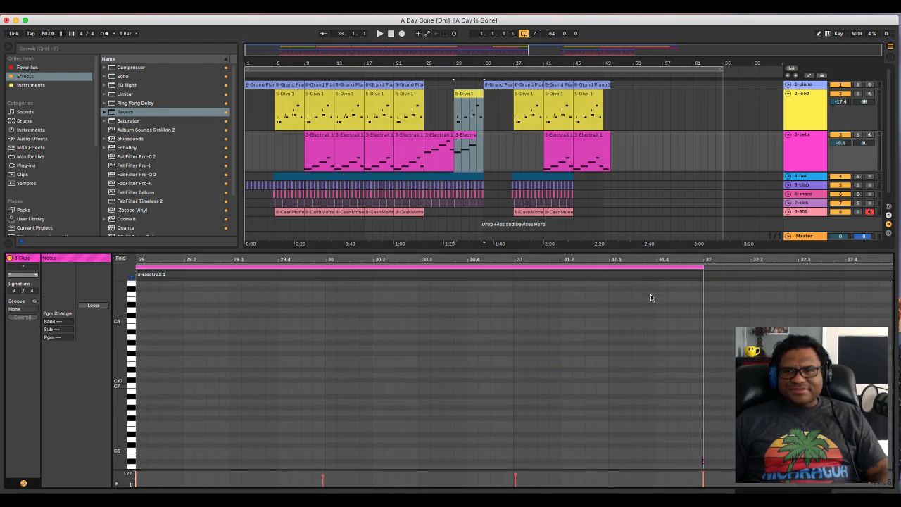
pyautogui.scroll(-8, 650, 295)
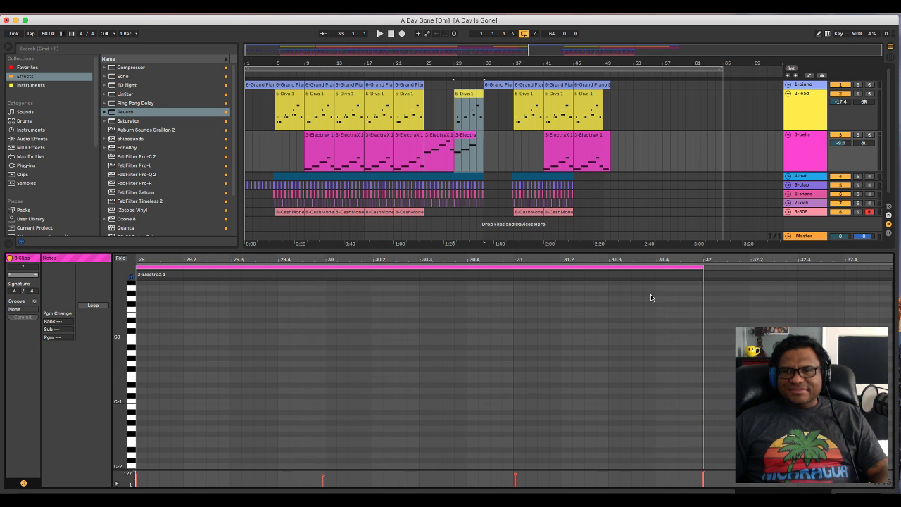
pyautogui.scroll(15, 651, 297)
# Try lowering the A2 note in the last bar of the bar 29 lead clip to G#2.
pyautogui.click(465, 135)
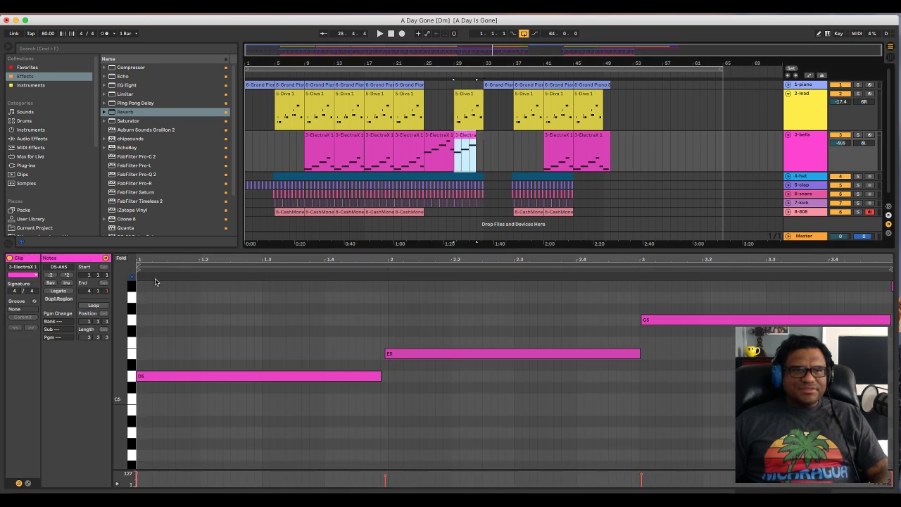
pyautogui.click(468, 104)
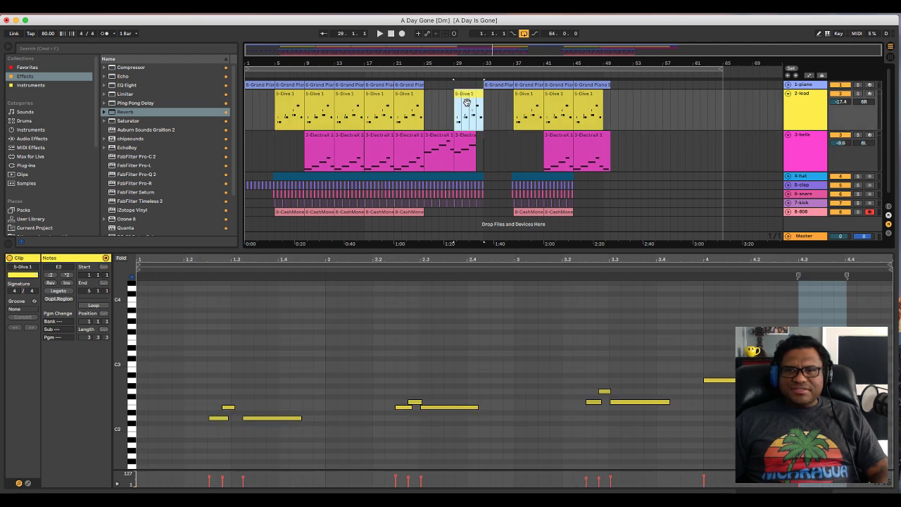
pyautogui.click(478, 105)
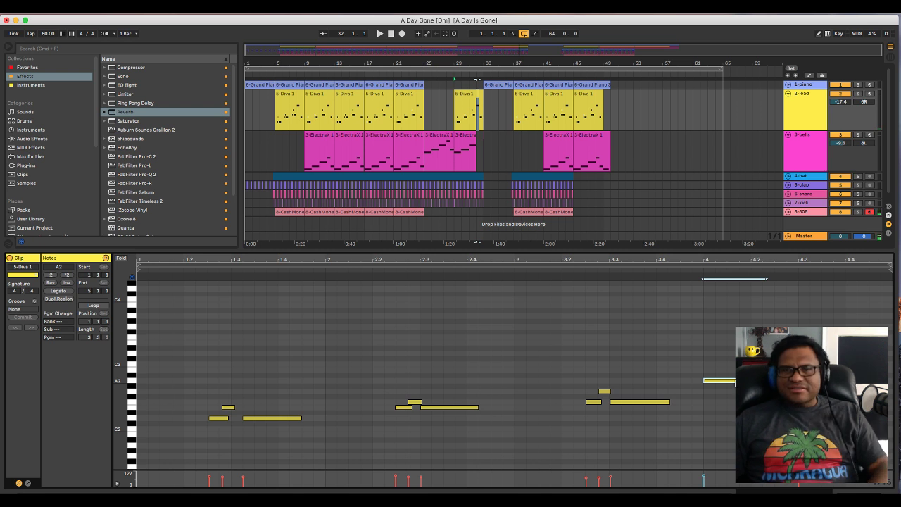
pyautogui.press('Down')
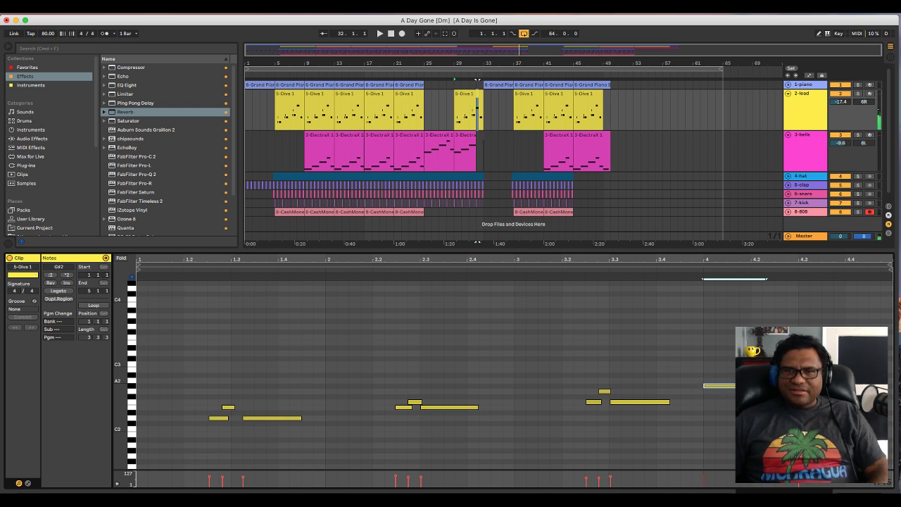
# Play from bar 29 and compare the lead and bells notes together in the note editor.
pyautogui.press('space')
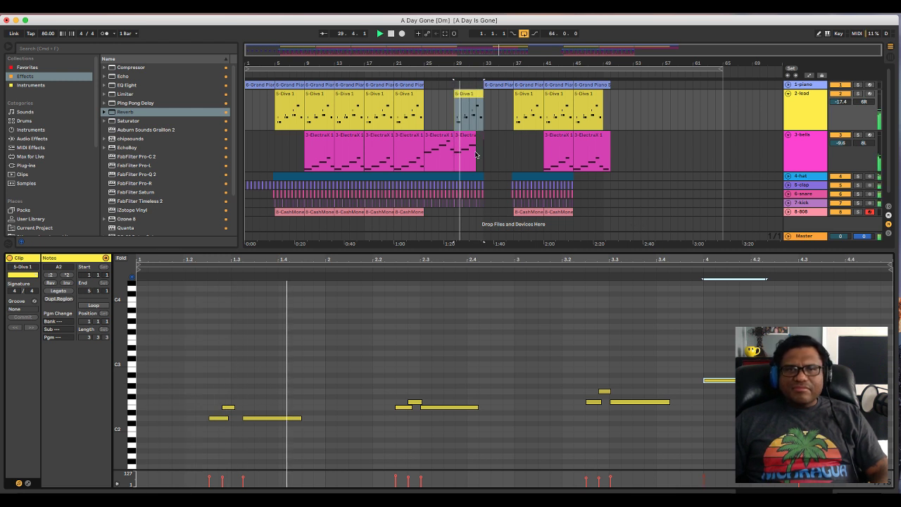
pyautogui.moveTo(455, 90); pyautogui.dragTo(483, 164)
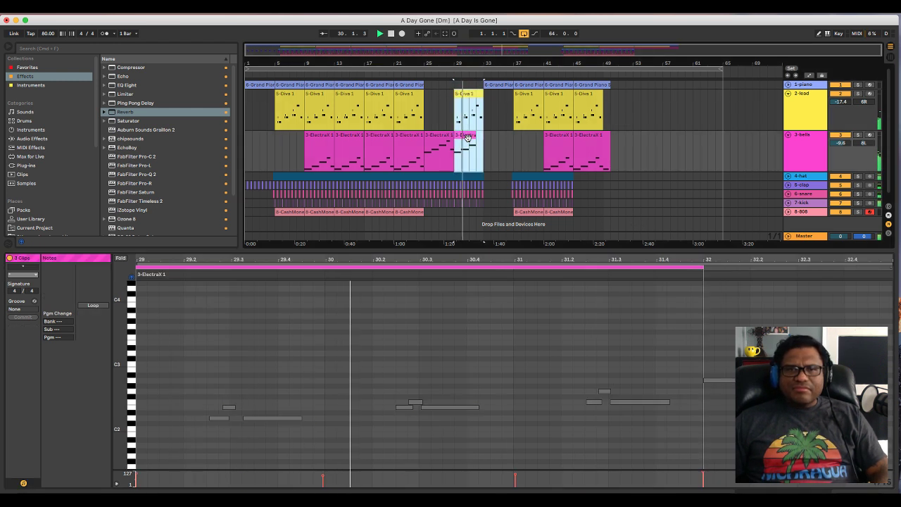
pyautogui.click(596, 327)
pyautogui.scroll(3, 596, 327)
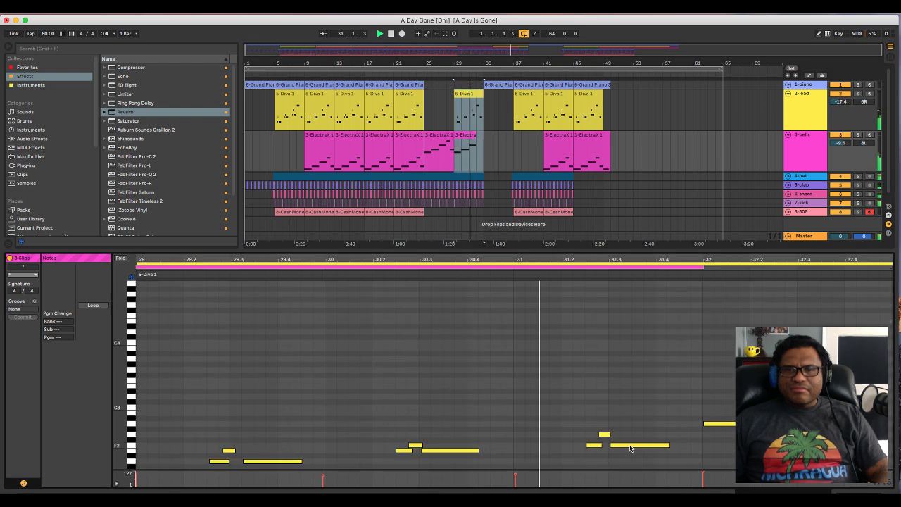
pyautogui.scroll(-3, 644, 440)
pyautogui.scroll(2, 651, 373)
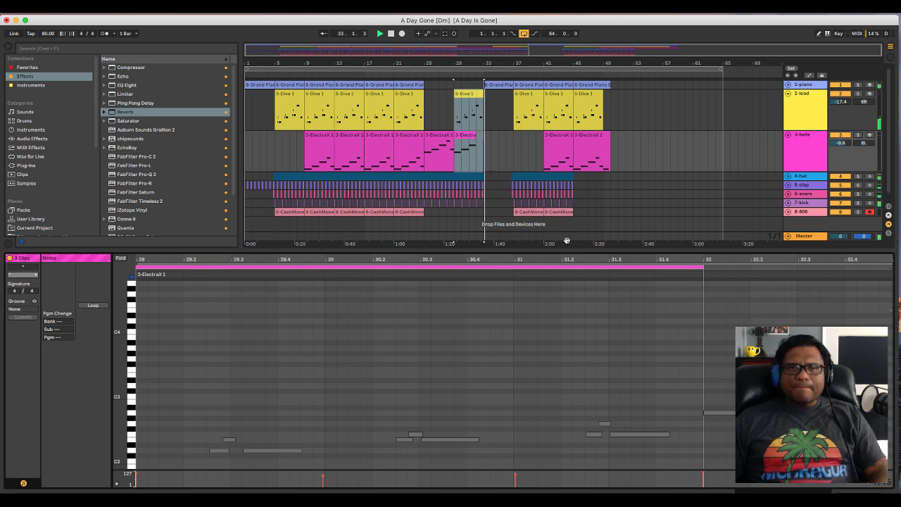
# Extend the bar 29 bells clip back to bar 33 and replay the section from bar 29.
pyautogui.click(472, 137)
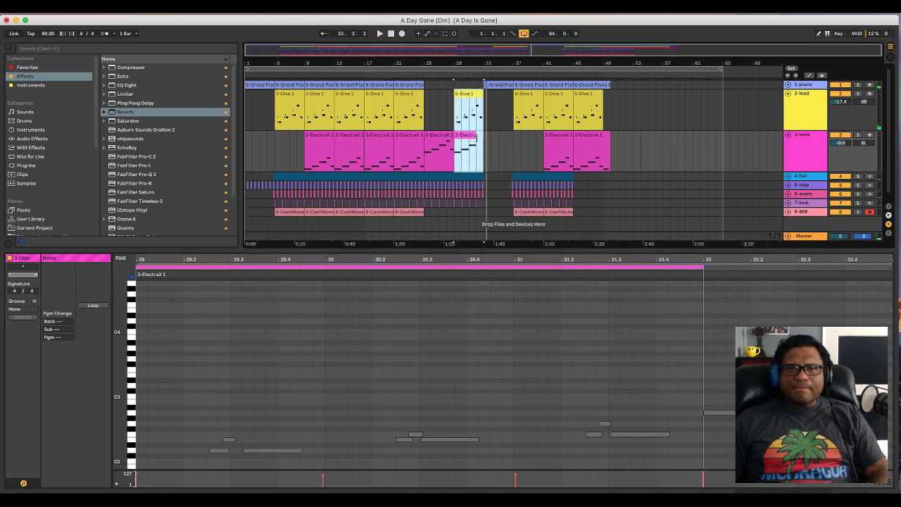
pyautogui.click(478, 136)
pyautogui.press('space')
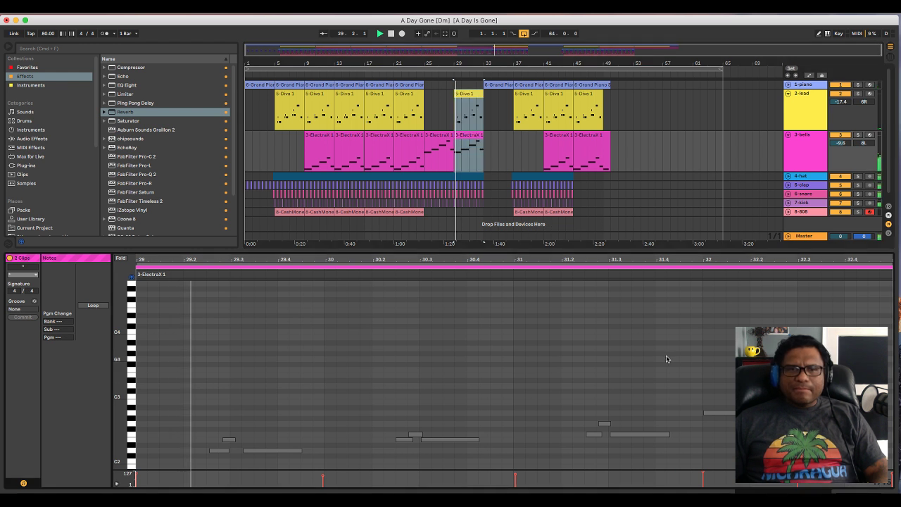
# Compare the bar 29 lead and bells clips, and lower the bells clip's A#5 note to A5.
pyautogui.scroll(-1, 665, 357)
pyautogui.click(481, 119)
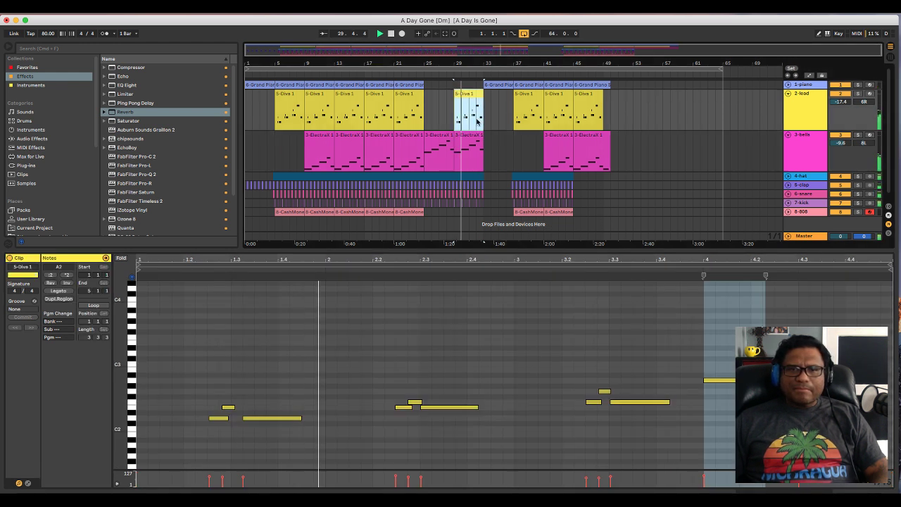
pyautogui.click(483, 148)
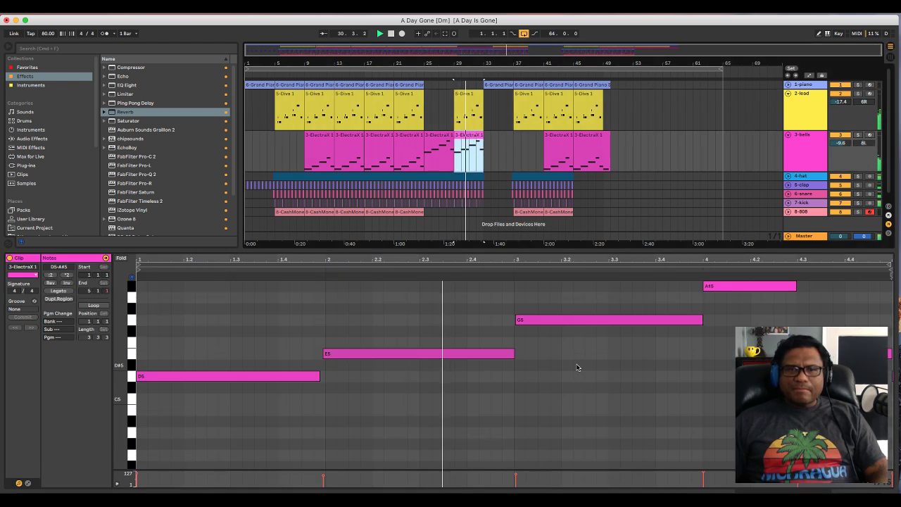
pyautogui.scroll(2, 591, 370)
pyautogui.hscroll(5, 602, 371)
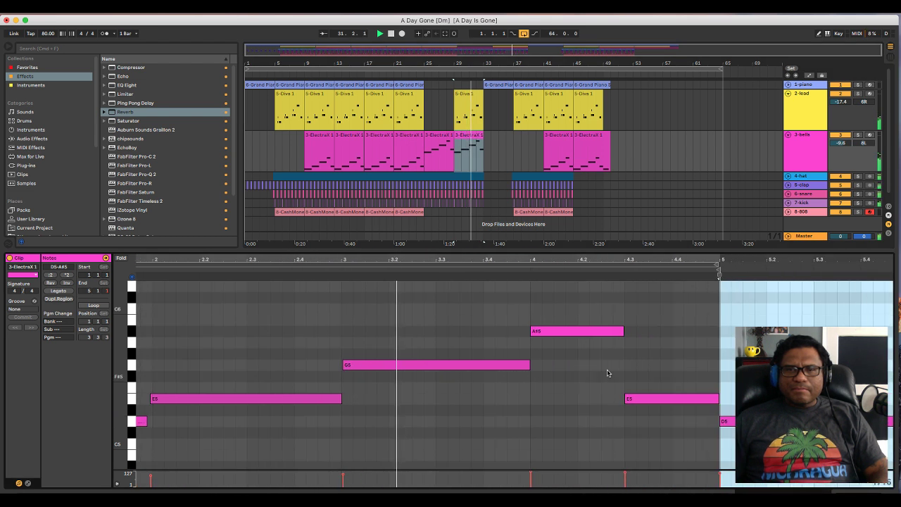
pyautogui.scroll(-3, 584, 256)
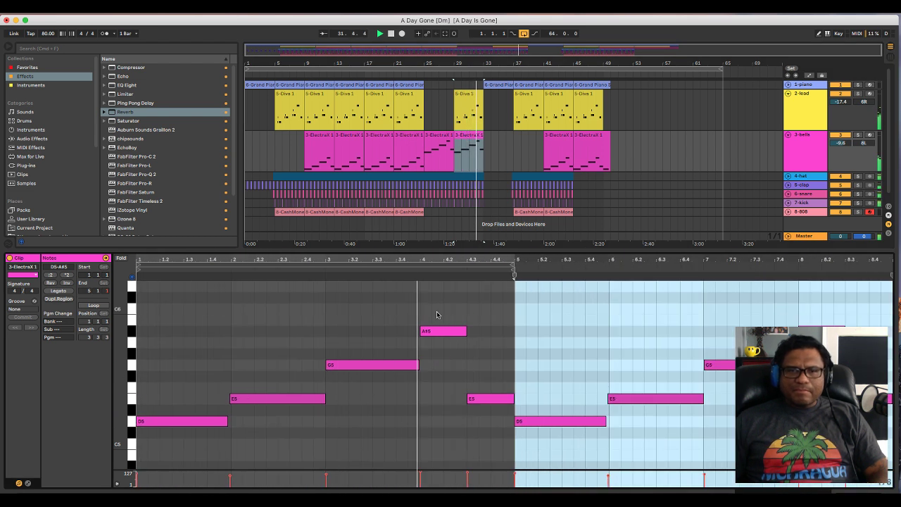
pyautogui.click(434, 332)
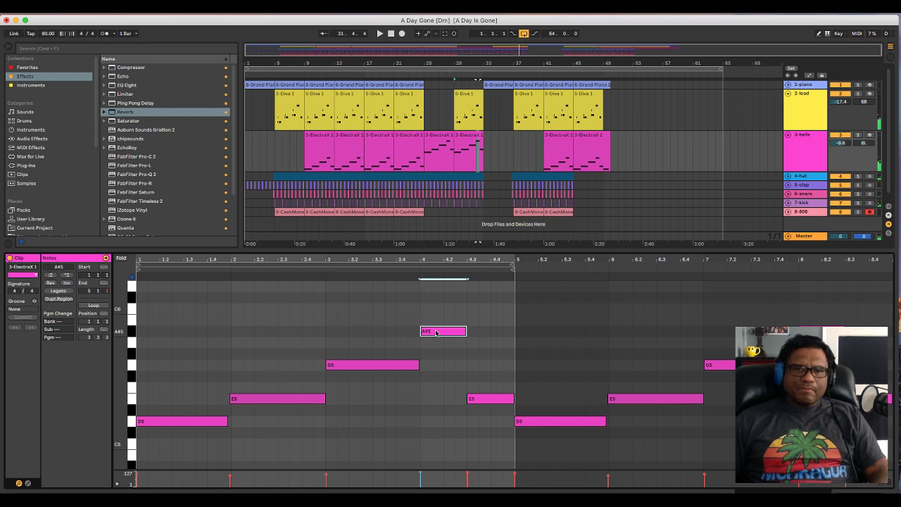
pyautogui.moveTo(436, 333); pyautogui.dragTo(436, 344)
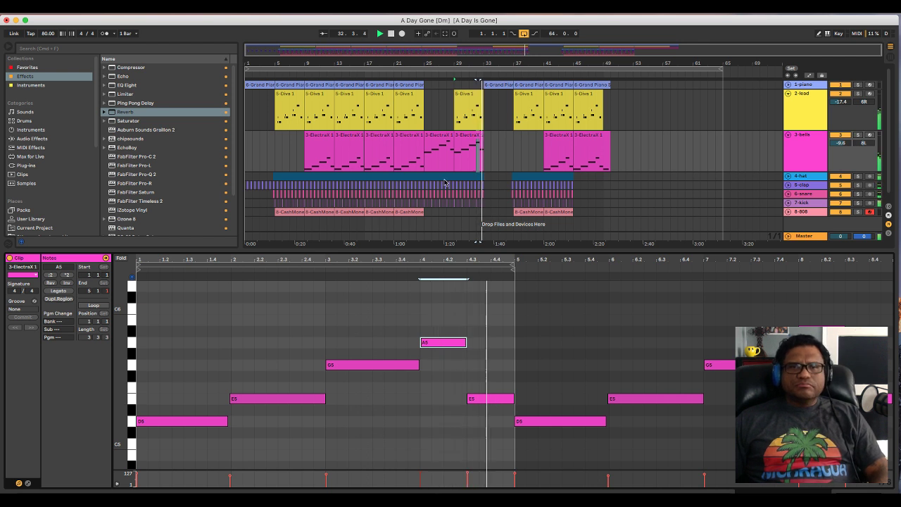
# Lower the A#5 note in the last bar of the bar 25 bells clip to A5.
pyautogui.click(445, 143)
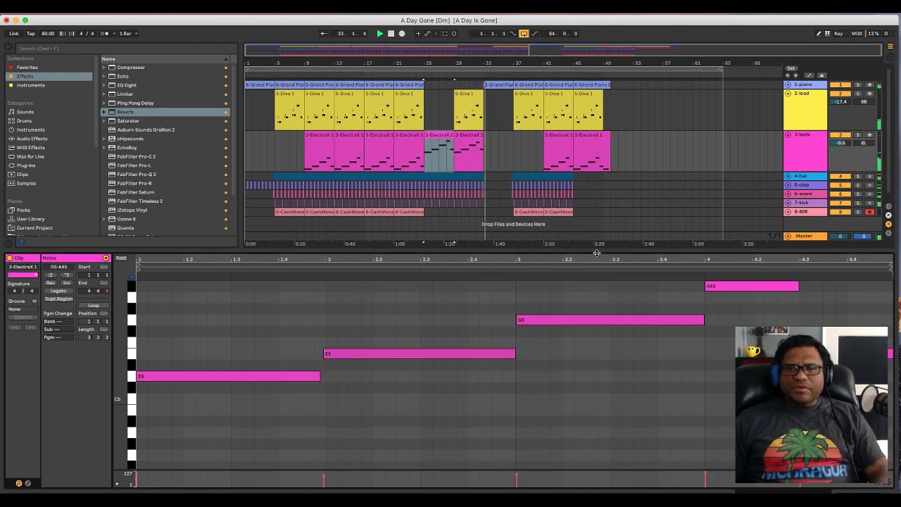
pyautogui.click(726, 287)
pyautogui.press('Down')
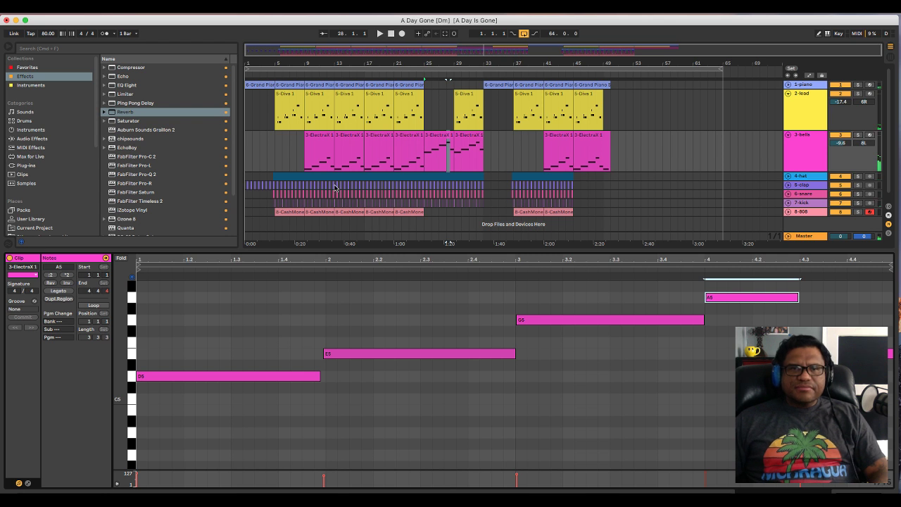
# Lower the A#4 note in the last bar of the bar 9 bells clip to A4.
pyautogui.click(328, 140)
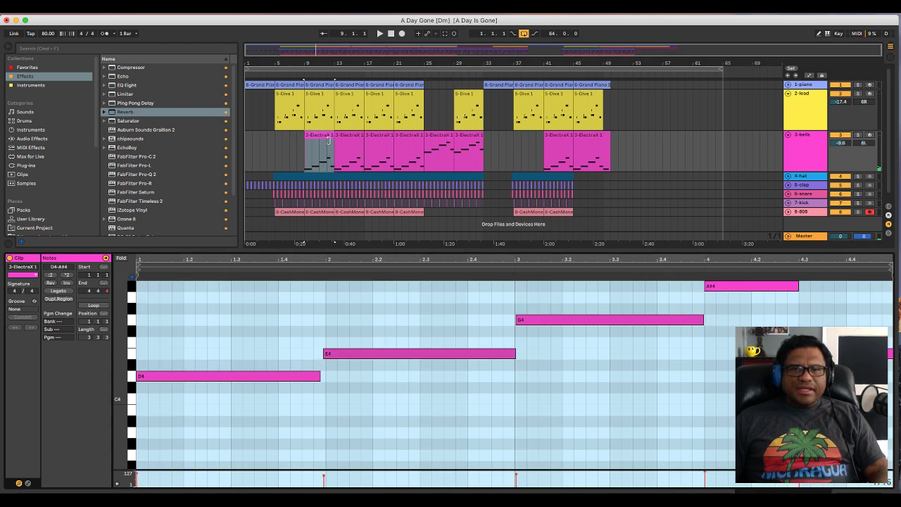
pyautogui.click(748, 289)
pyautogui.press('Down')
# Duplicate the bar 9 bells clip five times over the following bells clips, up to bar 33.
pyautogui.click(327, 135)
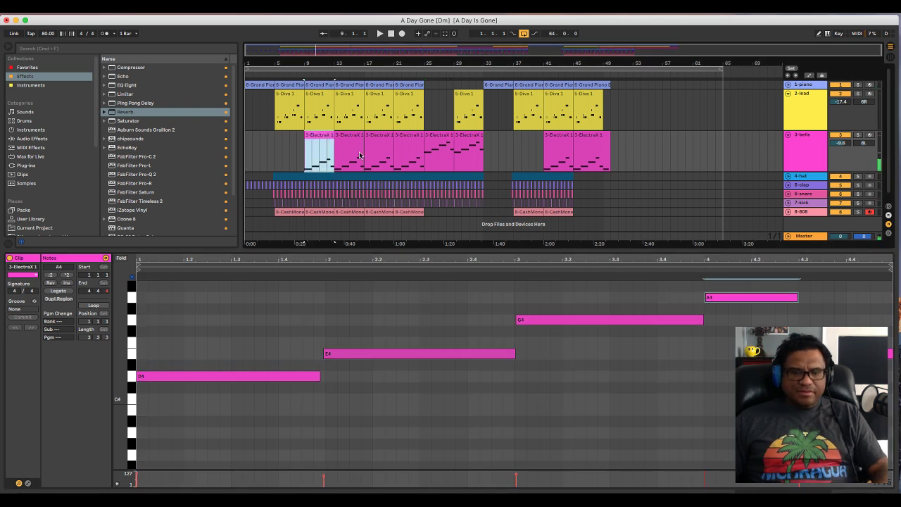
pyautogui.press('Right')
pyautogui.press('Right')
pyautogui.press('Right')
pyautogui.press('Right')
pyautogui.press('Right')
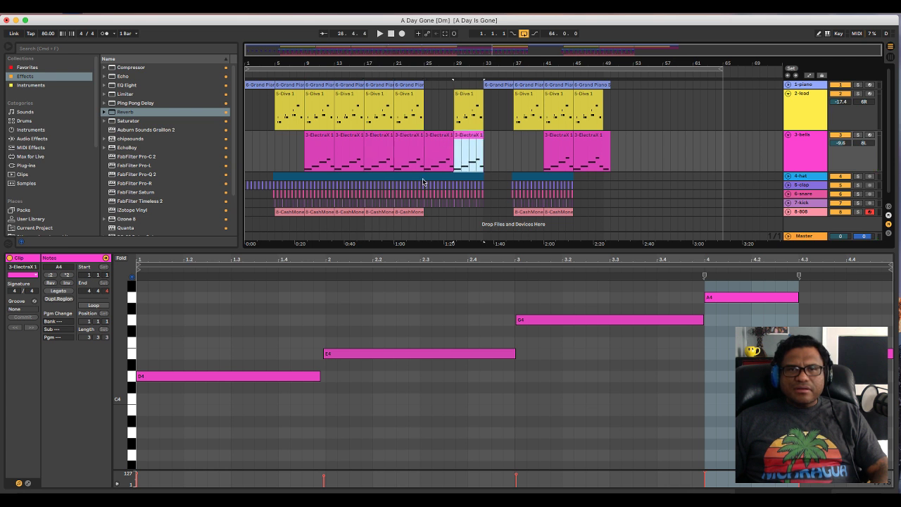
# Lower the A#4 note in the bar 41 bells clip to A4 and duplicate the clip onto bar 45.
pyautogui.doubleClick(552, 145)
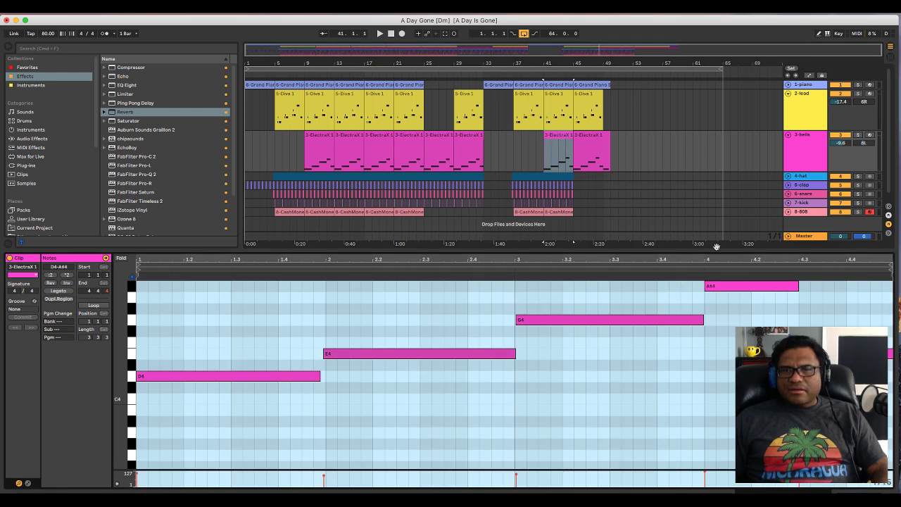
pyautogui.click(743, 287)
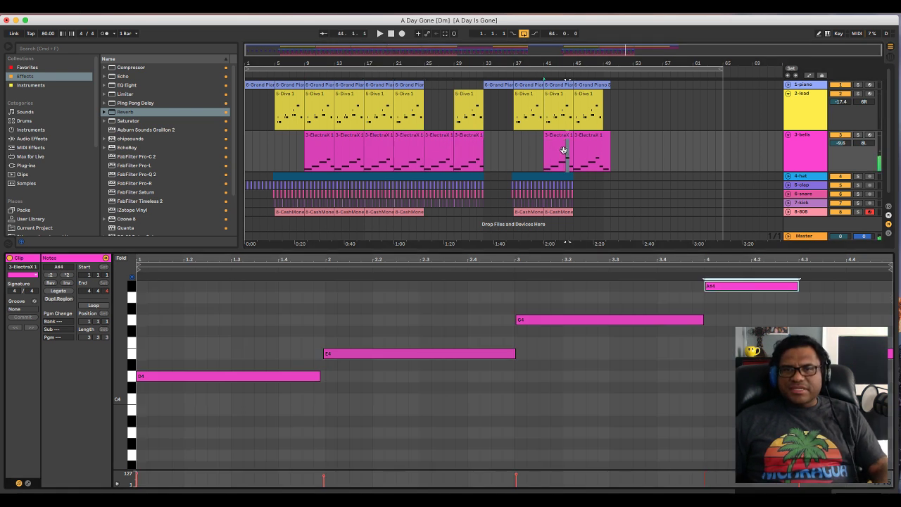
pyautogui.press('Down')
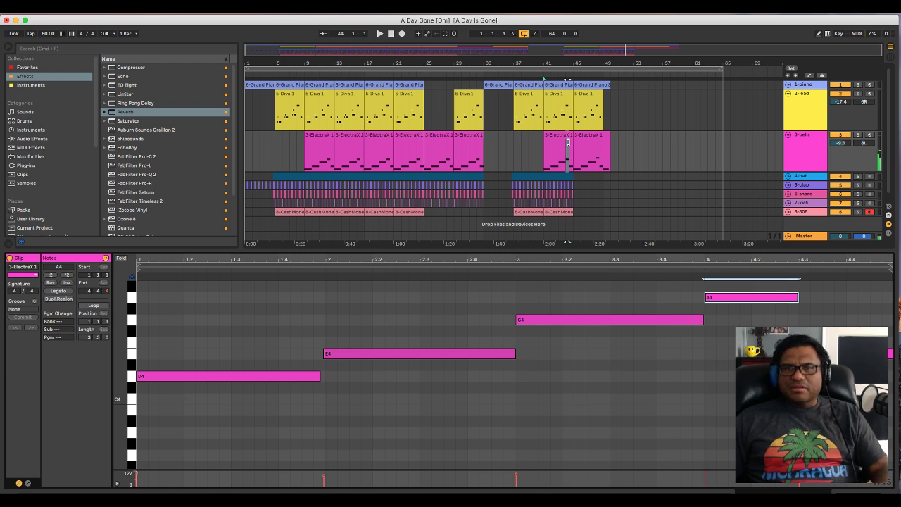
pyautogui.moveTo(574, 148); pyautogui.dragTo(601, 176)
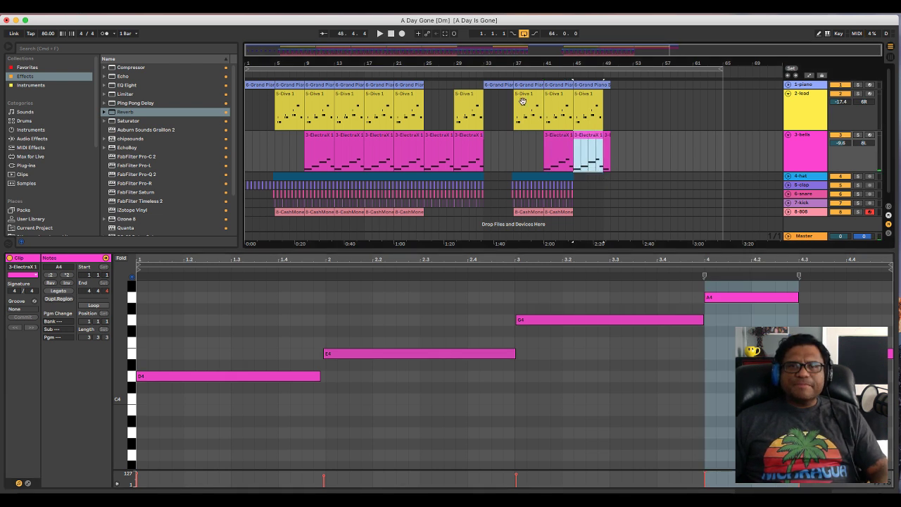
# Play from bar 25, nudge the second-bar E4 note of the bar 25 bells clip slightly later, and fold the bells track.
pyautogui.click(425, 122)
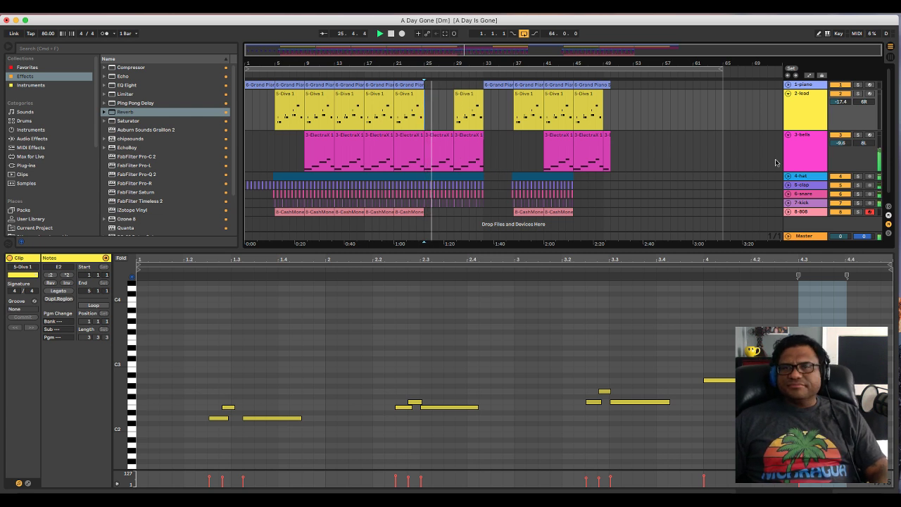
pyautogui.click(436, 134)
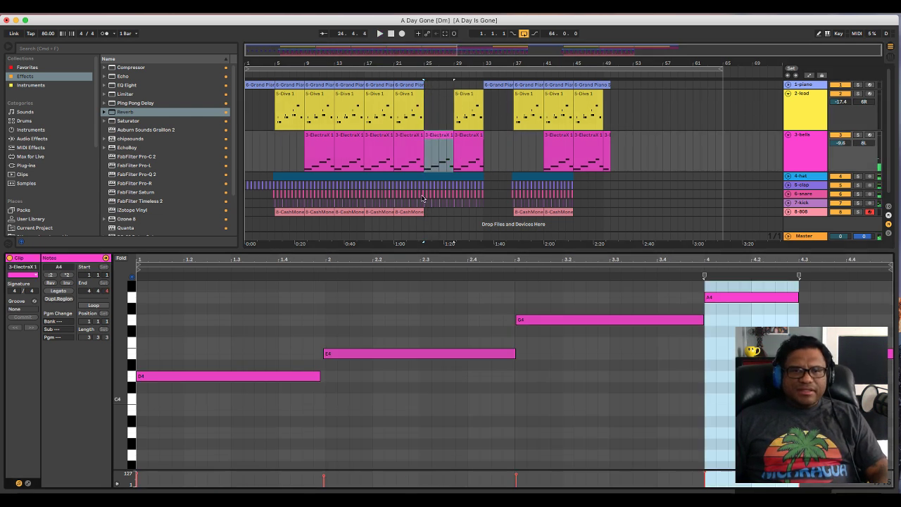
pyautogui.click(380, 356)
pyautogui.press('space')
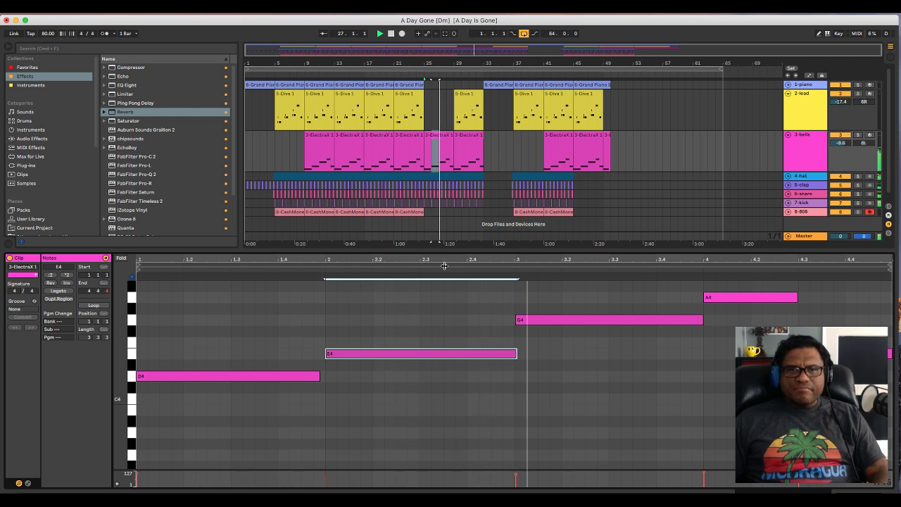
pyautogui.click(787, 135)
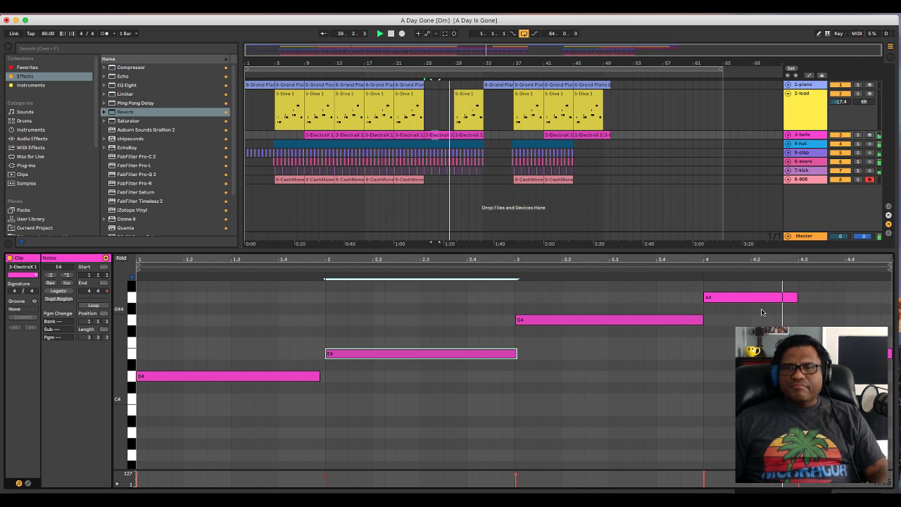
pyautogui.press('space')
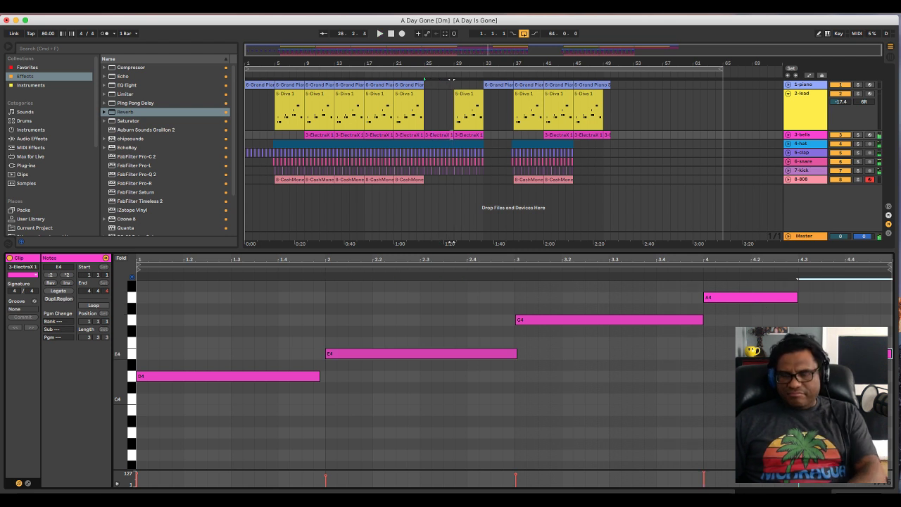
# Nudge the final E4 note of the bar 25 bells clip slightly later, replay it, and fold the lead track.
pyautogui.hscroll(1, 514, 366)
pyautogui.click(500, 270)
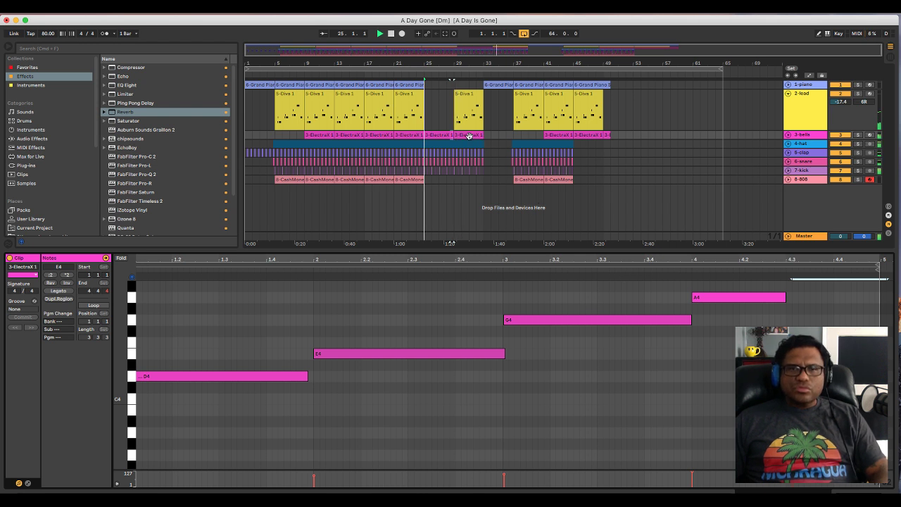
pyautogui.click(788, 94)
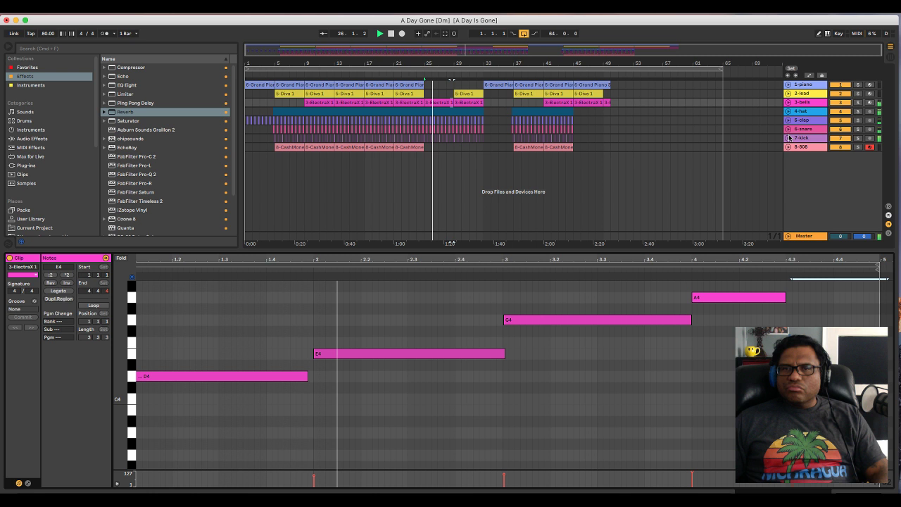
pyautogui.press('space')
# Nudge the second-bar E4, the G4 and the A4 notes of the bar 25 bells clip slightly later while replaying the section.
pyautogui.click(405, 354)
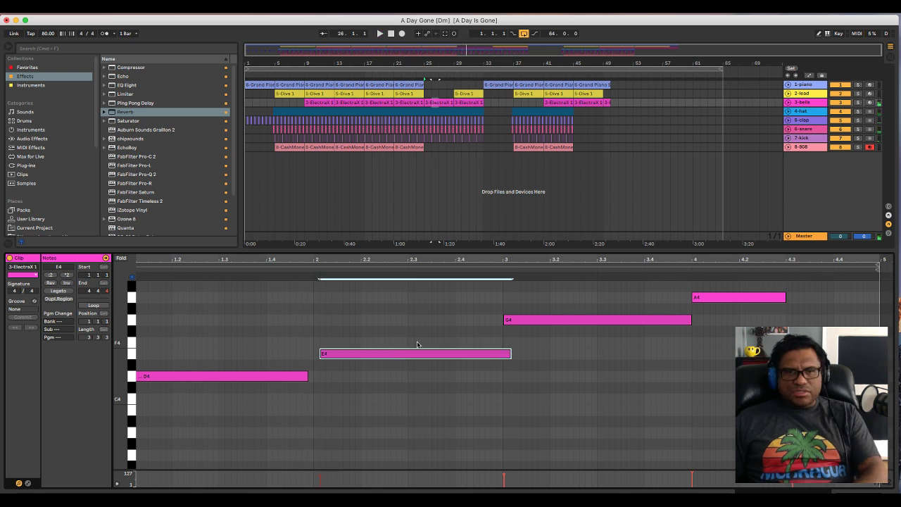
pyautogui.press('space')
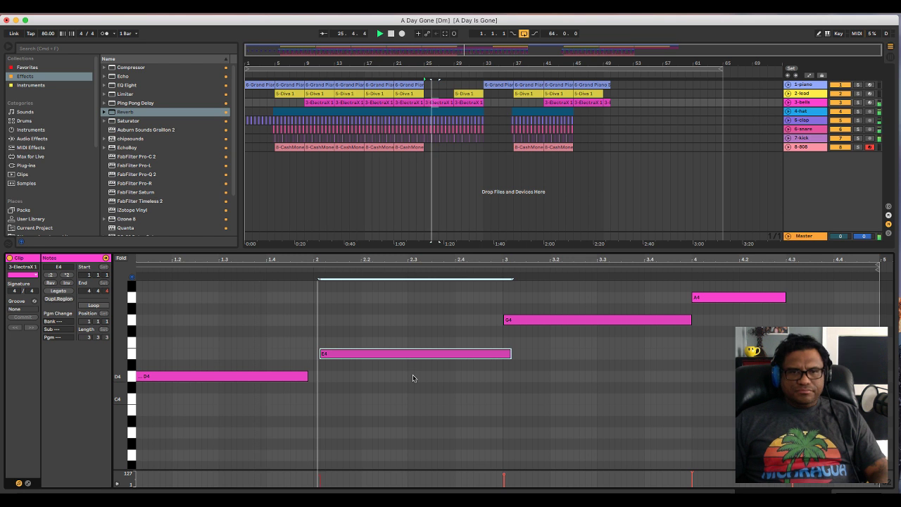
pyautogui.moveTo(640, 320); pyautogui.dragTo(645, 319)
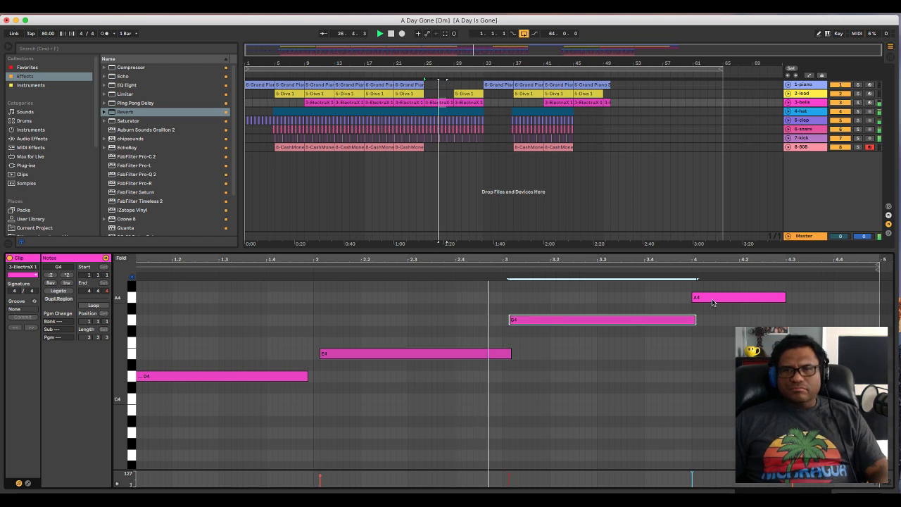
pyautogui.moveTo(713, 303); pyautogui.dragTo(718, 303)
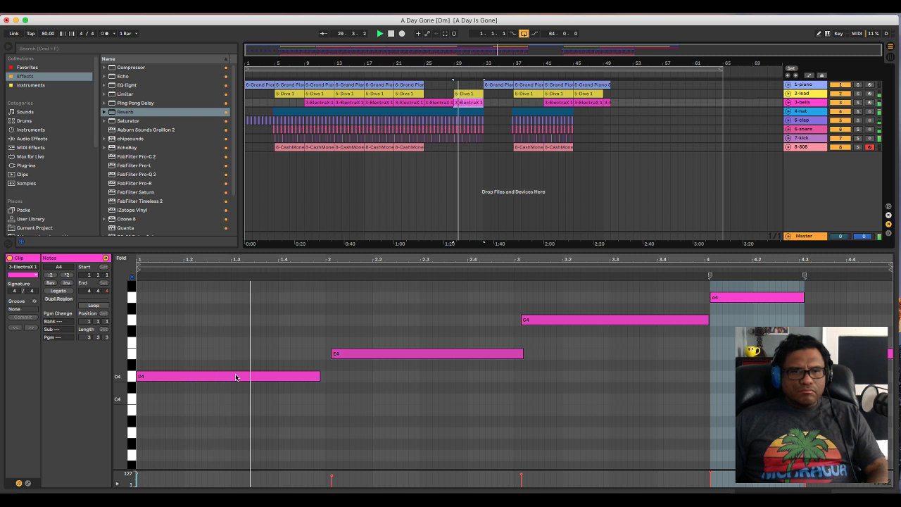
# Shift the D4 notes in the bar 29 bells clip and the short final bells clip at bar 49 slightly later.
pyautogui.moveTo(241, 373); pyautogui.dragTo(245, 371)
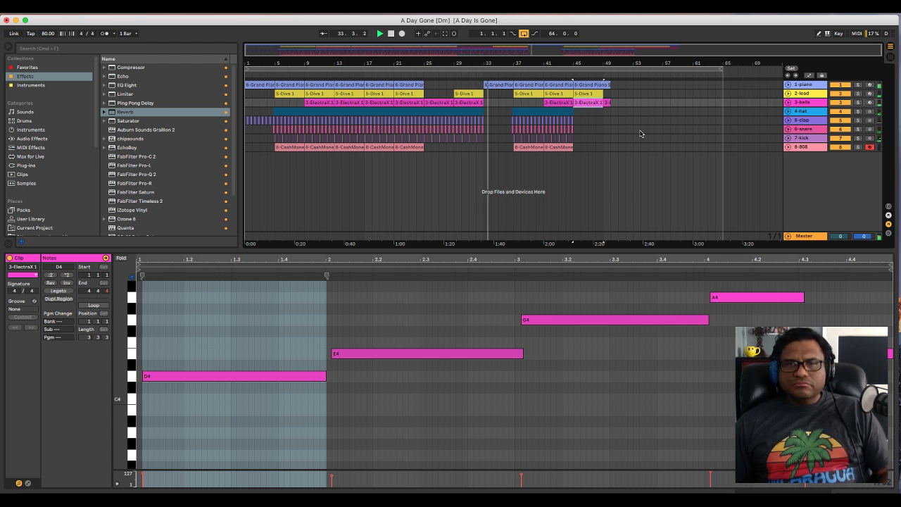
pyautogui.click(605, 103)
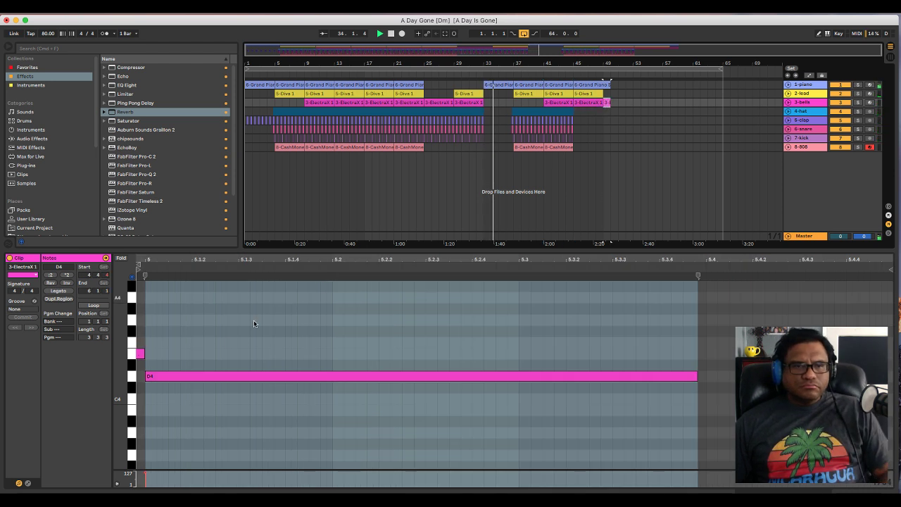
pyautogui.click(202, 375)
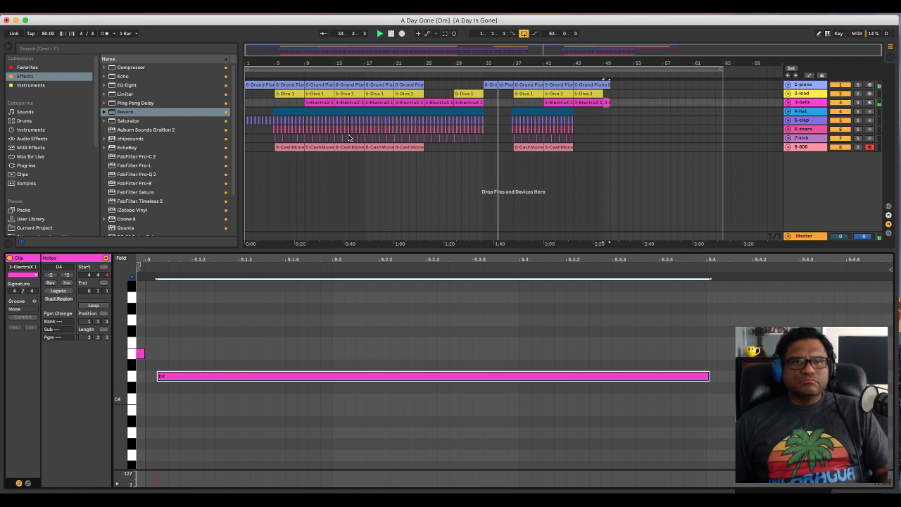
# Duplicate the bar 9 bells clip onto bars 13, 17 and 21.
pyautogui.click(322, 103)
pyautogui.click(325, 103)
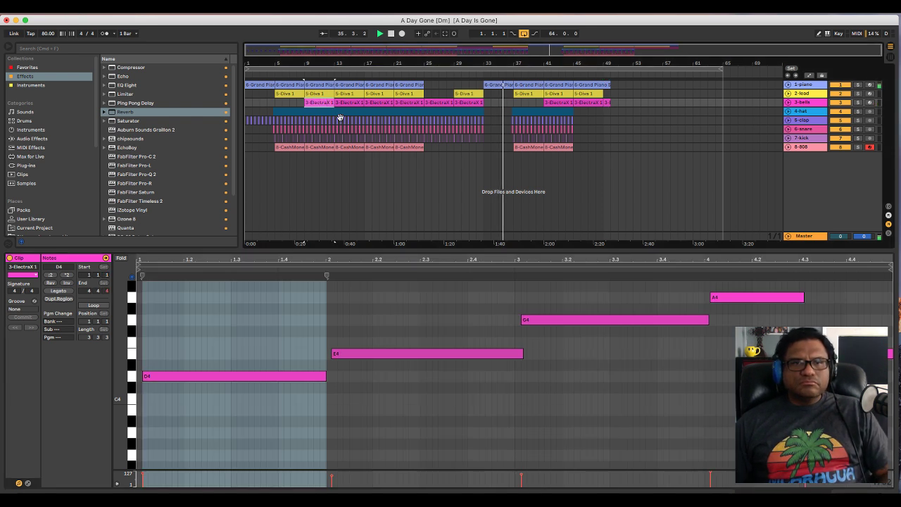
pyautogui.press('Right')
pyautogui.press('Right')
pyautogui.press('Right')
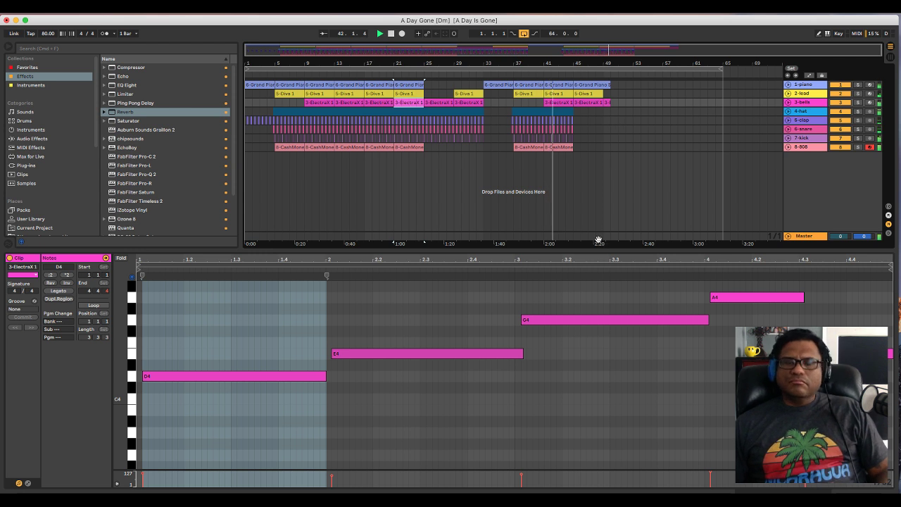
# Check the bar 41 bells clip with its track unfolded, fold the track again, and return playback to the song's start.
pyautogui.click(787, 102)
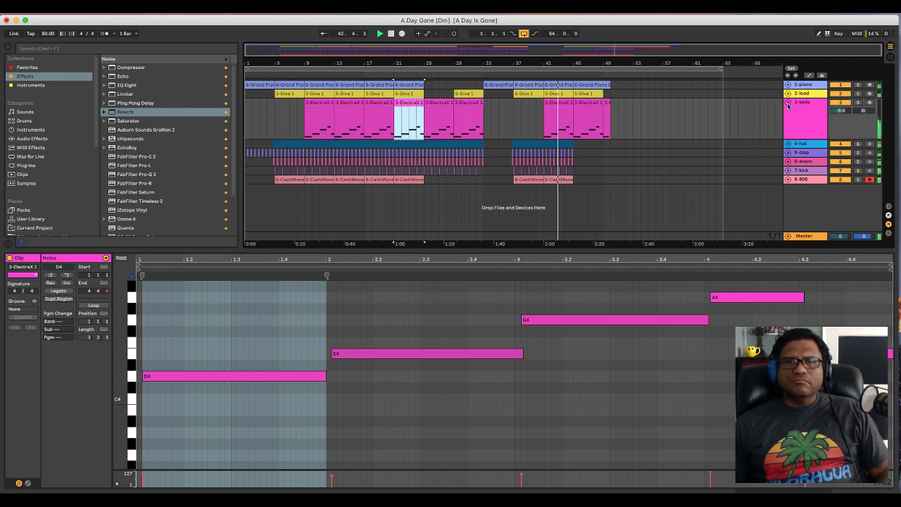
pyautogui.click(567, 102)
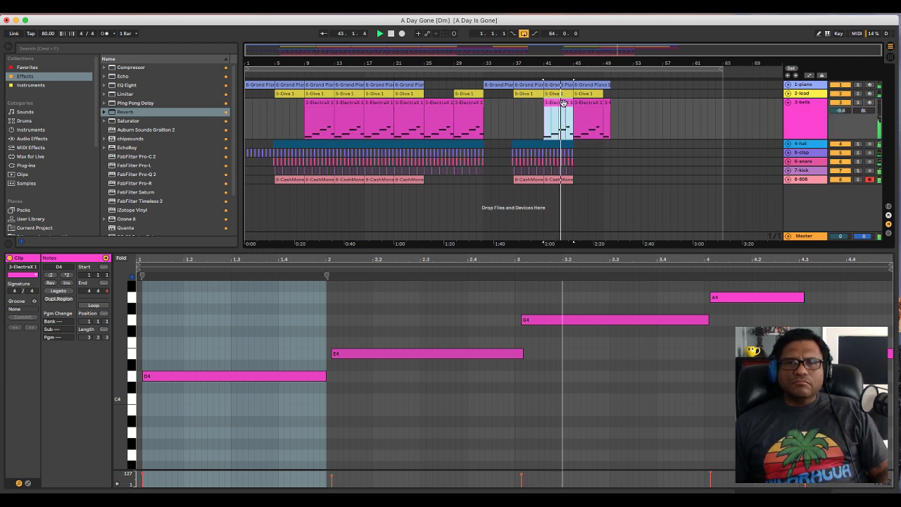
pyautogui.click(788, 103)
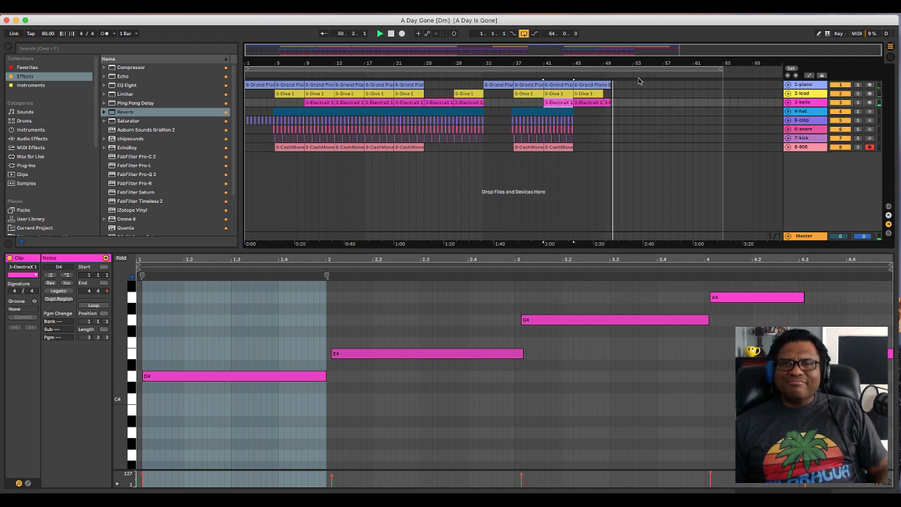
pyautogui.click(391, 33)
pyautogui.click(391, 33)
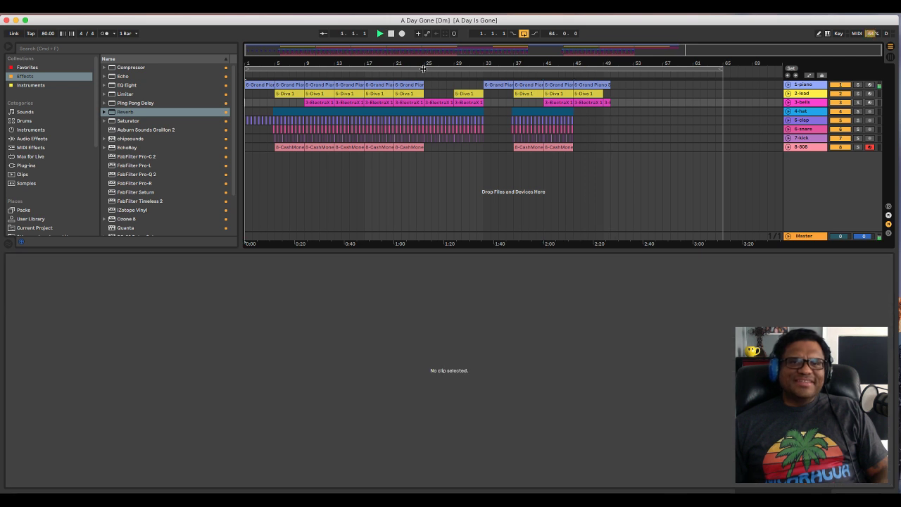
# Play the song's opening, unfold the piano track, and open its bar 1 clip to replay it from the start.
pyautogui.press('space')
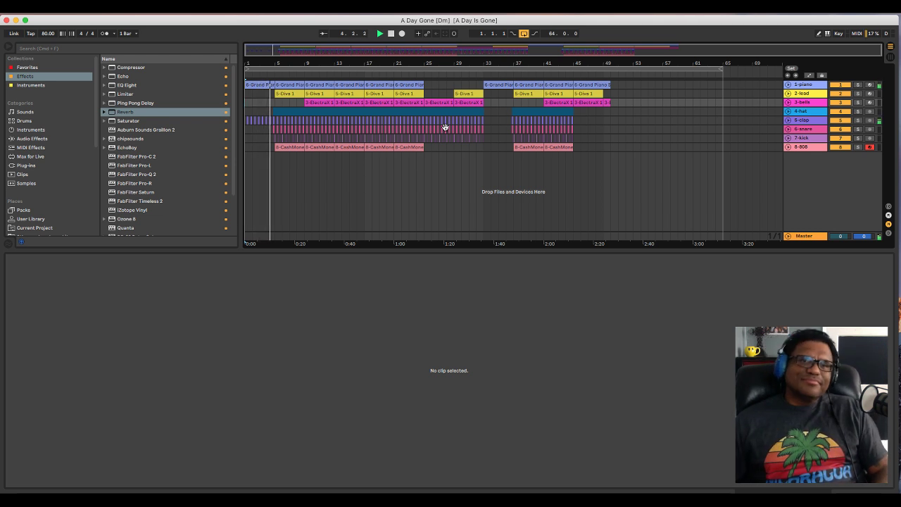
pyautogui.click(789, 85)
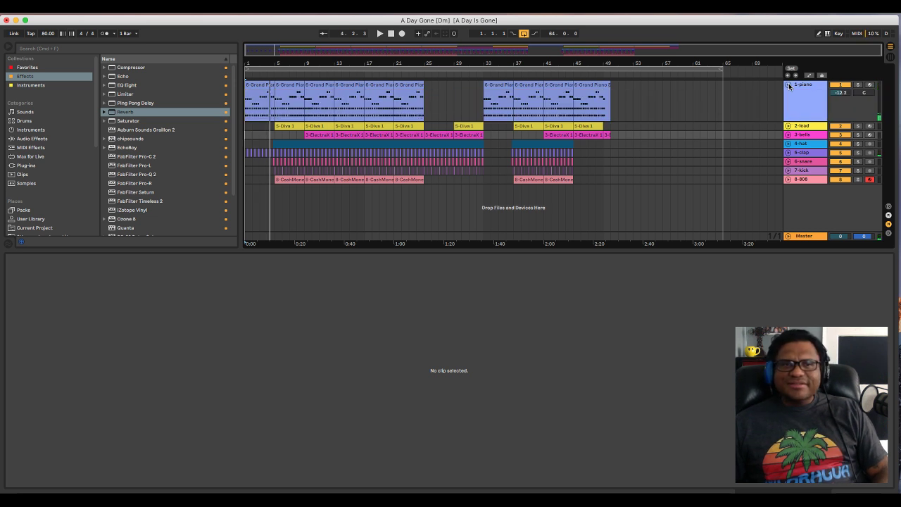
pyautogui.click(267, 90)
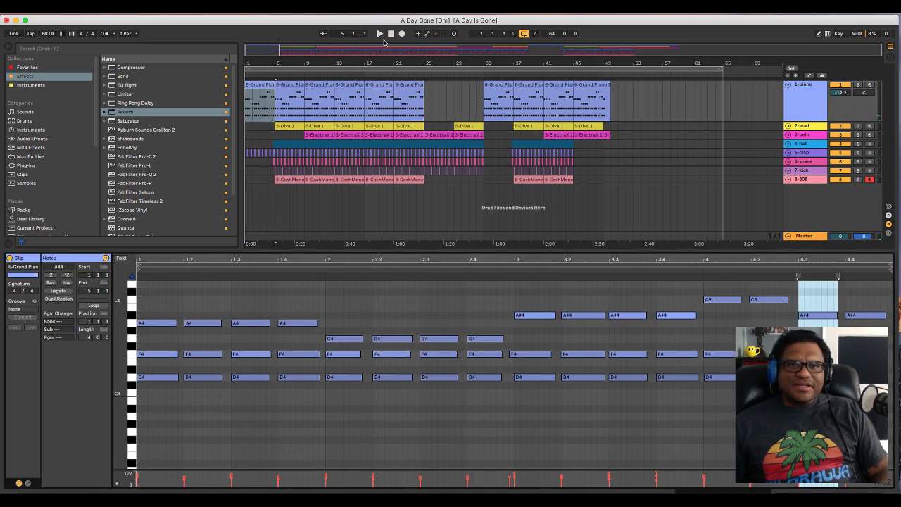
pyautogui.click(380, 33)
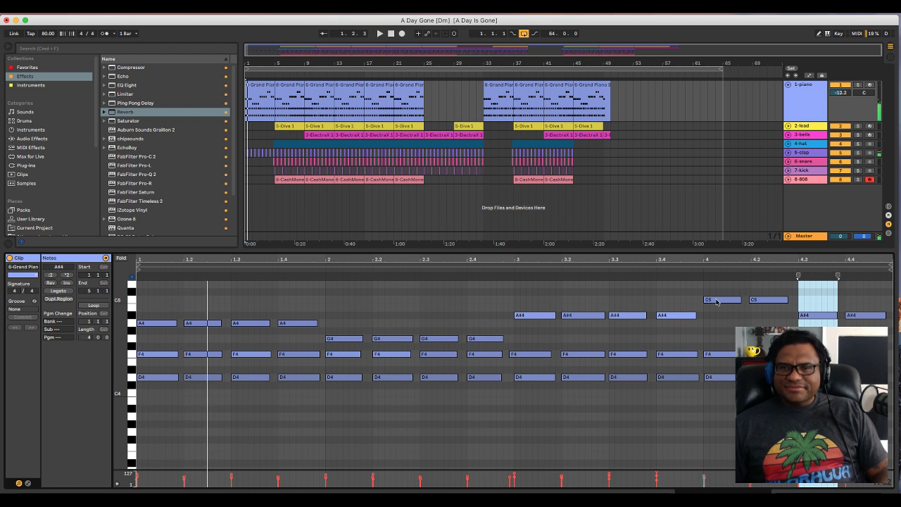
# Lower the two C5 notes in the fourth bar of the opening piano clip to G4.
pyautogui.click(681, 316)
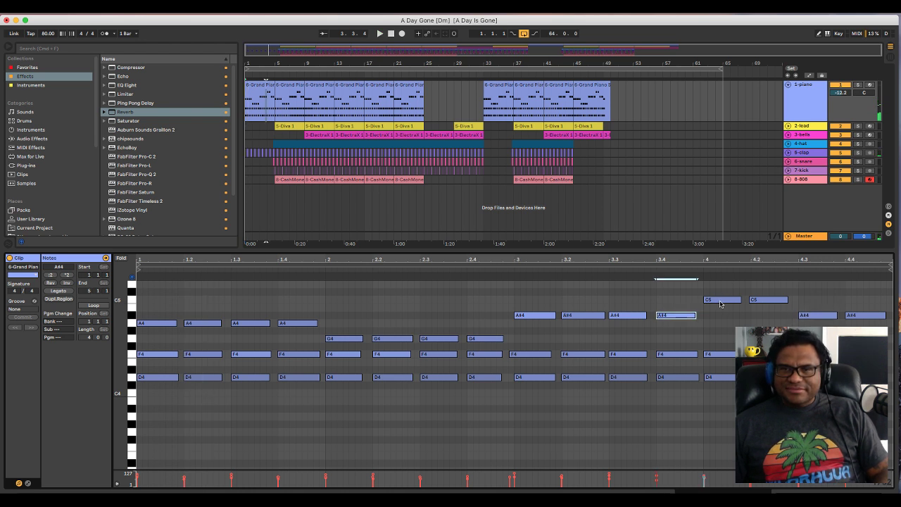
pyautogui.click(720, 300)
pyautogui.press('Down')
pyautogui.press('Down')
pyautogui.press('Down')
pyautogui.press('Down')
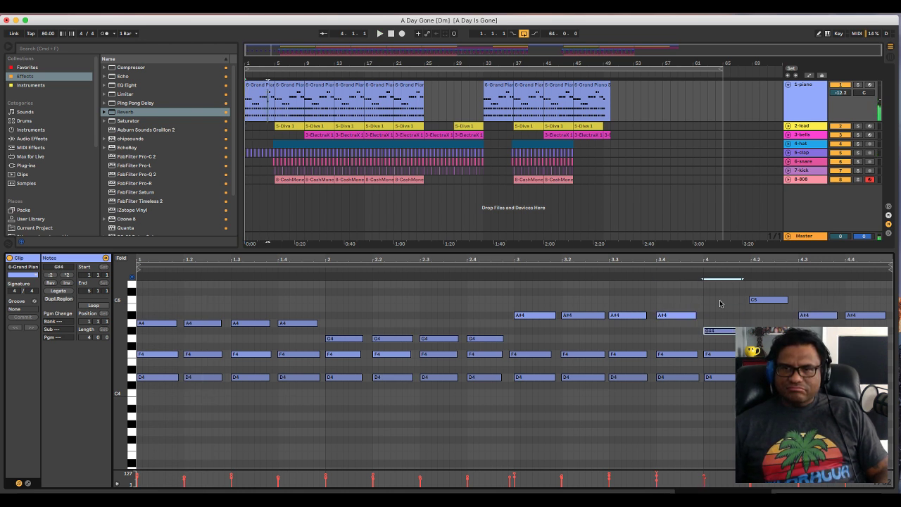
pyautogui.click(506, 270)
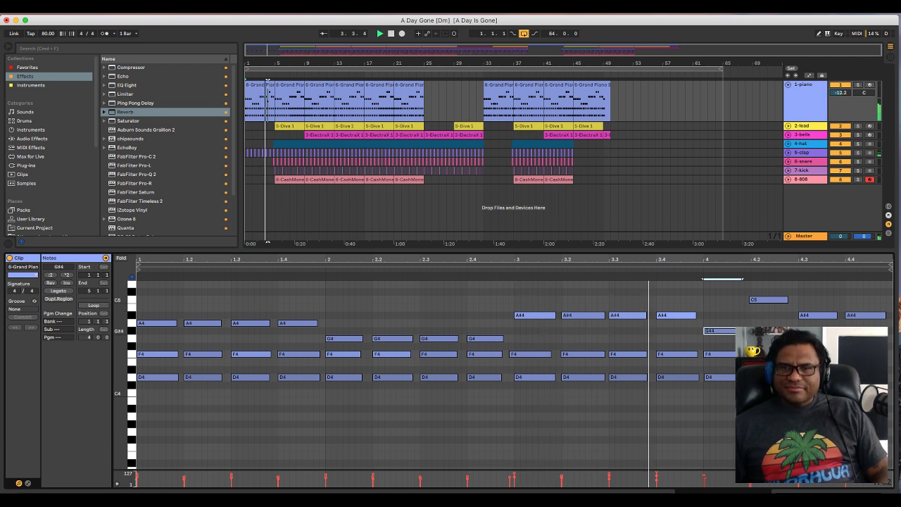
pyautogui.press('space')
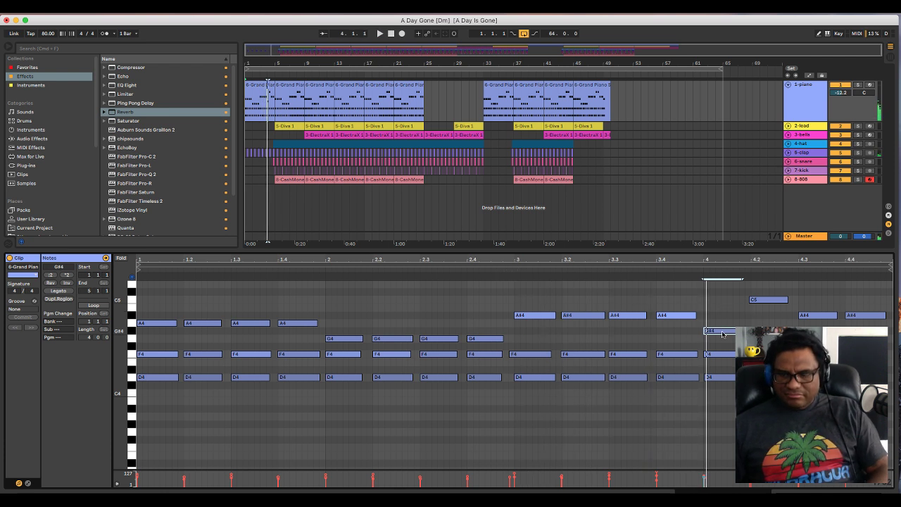
pyautogui.press('Down')
pyautogui.click(759, 302)
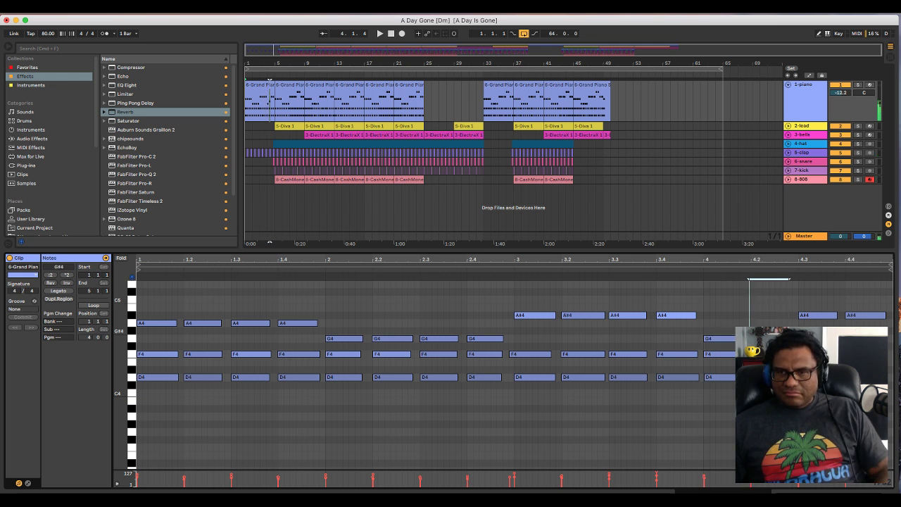
# Lower the two A#4 notes at the end of the clip's fourth bar to A4 and replay the ending.
pyautogui.click(518, 274)
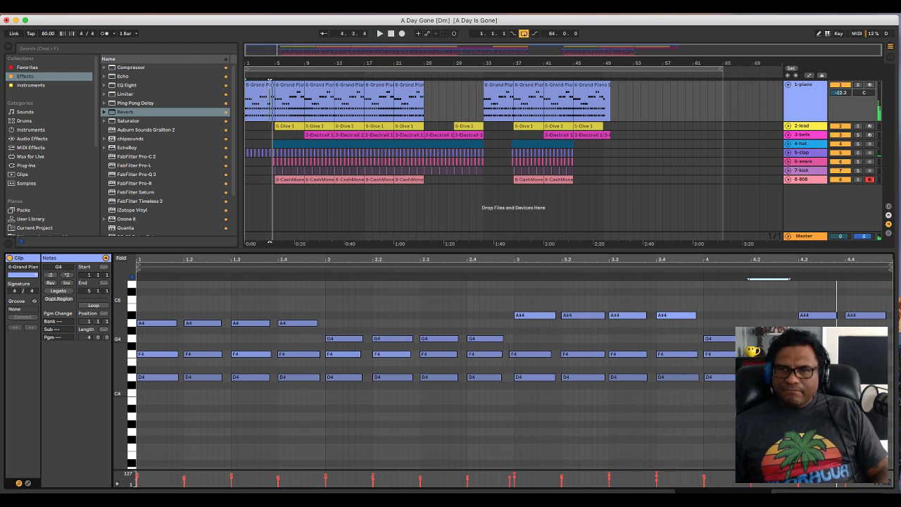
pyautogui.moveTo(817, 318); pyautogui.dragTo(846, 326)
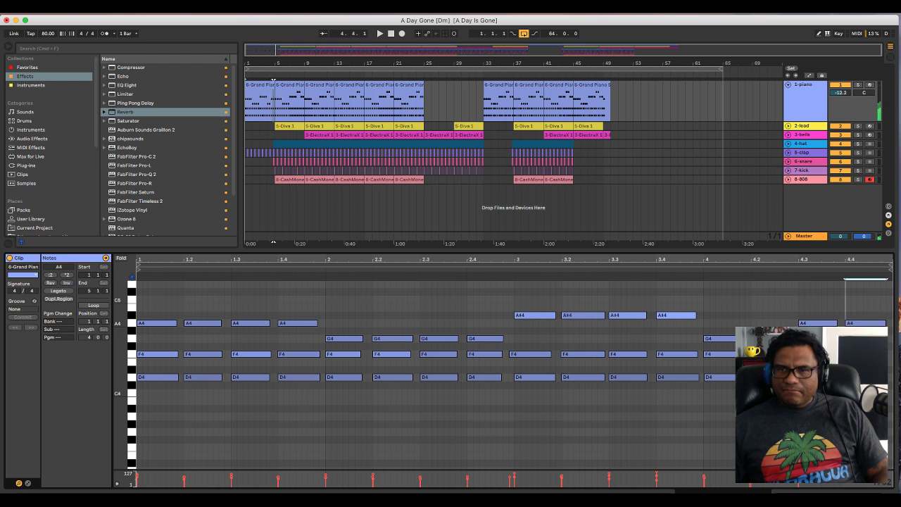
pyautogui.click(596, 264)
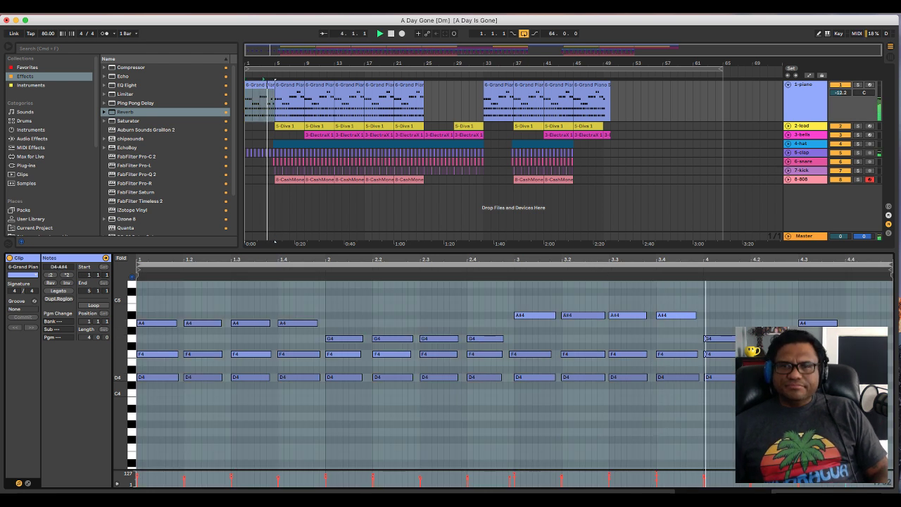
pyautogui.press('space')
pyautogui.click(513, 277)
pyautogui.press('space')
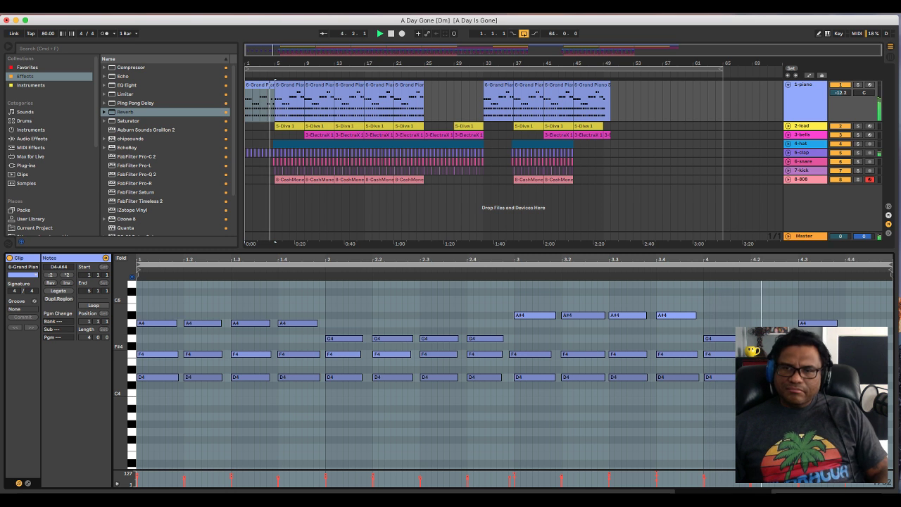
# Duplicate the revised bar 1 piano clip onto bars 5, 9, 13, 17 and 21.
pyautogui.click(264, 86)
pyautogui.press('Right')
pyautogui.press('Right')
pyautogui.press('Right')
pyautogui.press('Right')
pyautogui.press('Right')
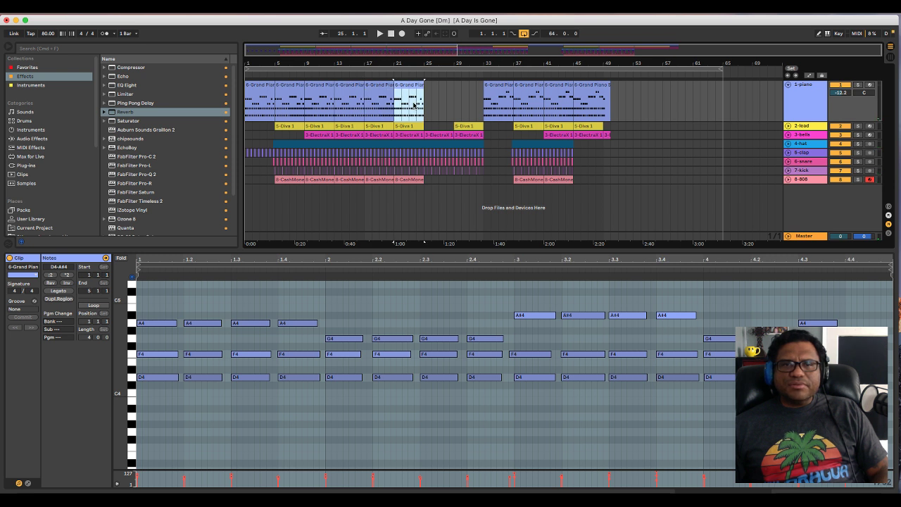
# Duplicate the piano clip forward from bar 21 to bar 33 and delete the copies at bars 25 and 29.
pyautogui.press('super+d')
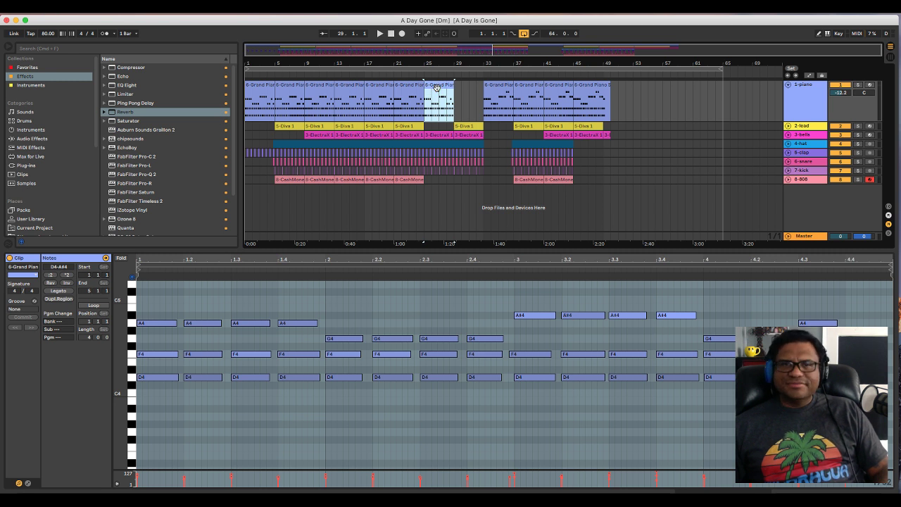
pyautogui.moveTo(436, 85); pyautogui.dragTo(468, 86)
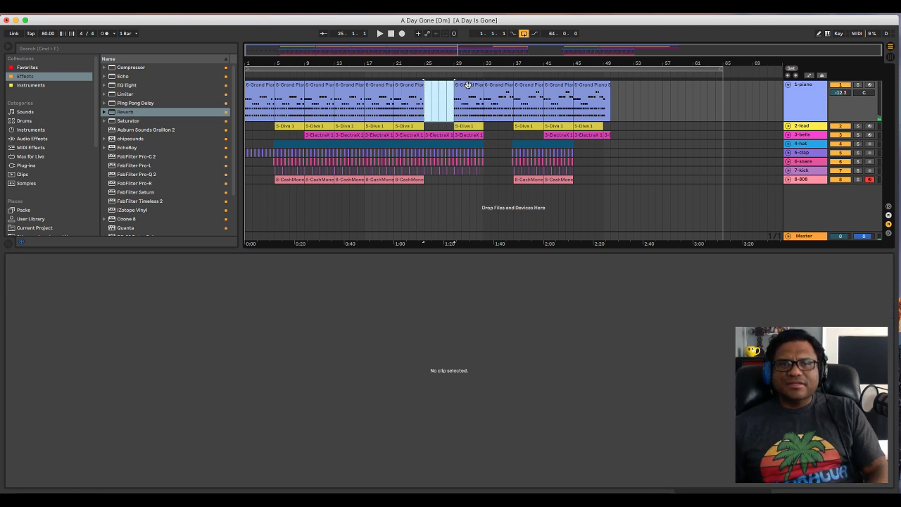
pyautogui.press('Delete')
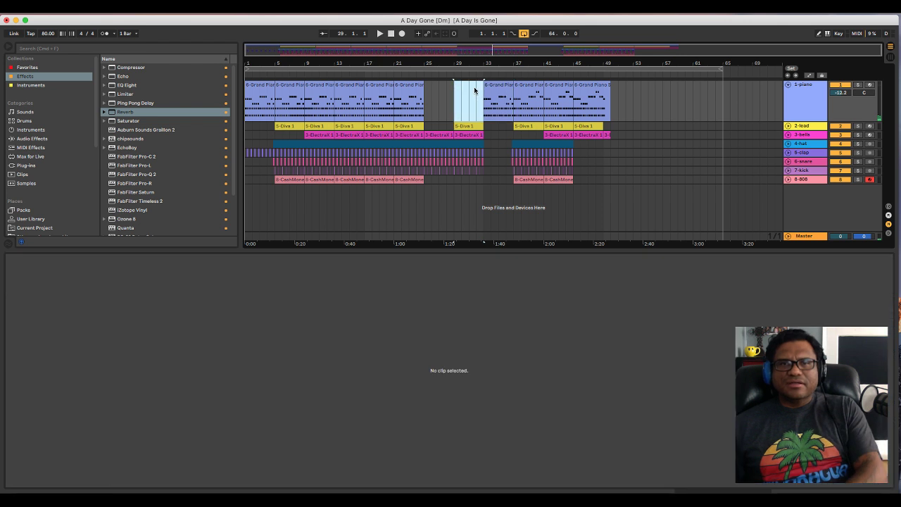
# Duplicate the bar 33 piano clip onto bars 37, 41 and 45 and replay the song from the start.
pyautogui.click(497, 87)
pyautogui.press('Right')
pyautogui.press('Right')
pyautogui.press('Right')
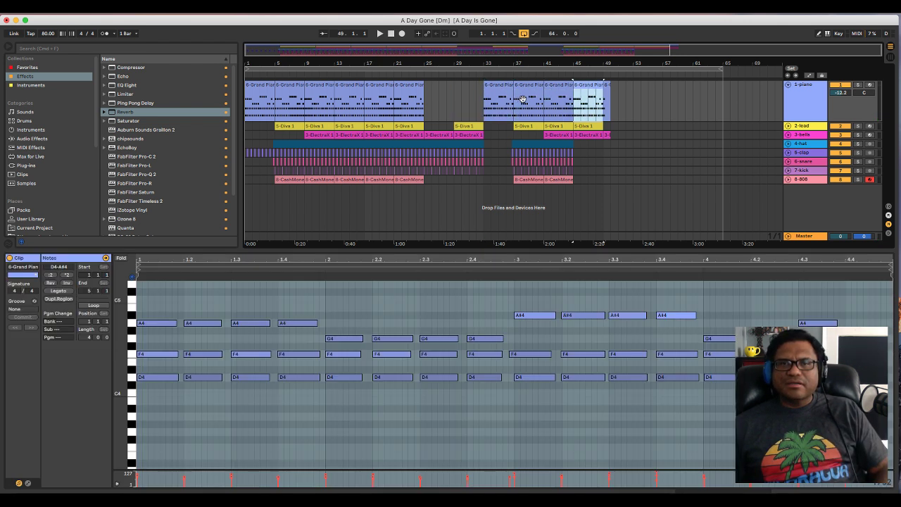
pyautogui.click(392, 34)
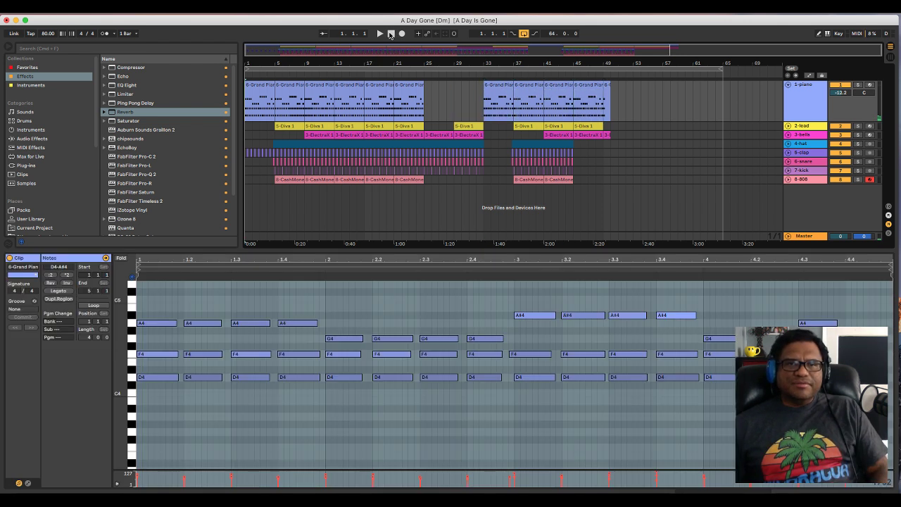
pyautogui.press('space')
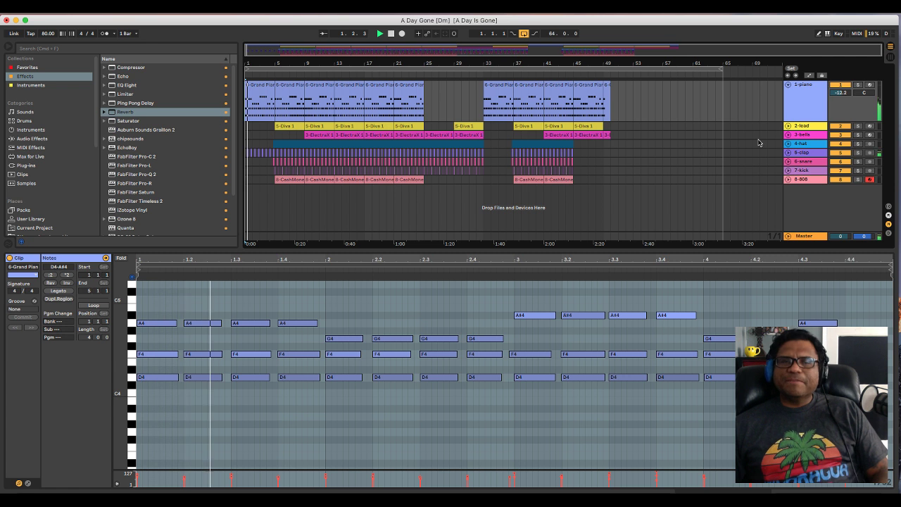
# Search the browser's effects for "vinyl", and look for "record" across all results.
pyautogui.click(123, 49)
pyautogui.write('vyn')
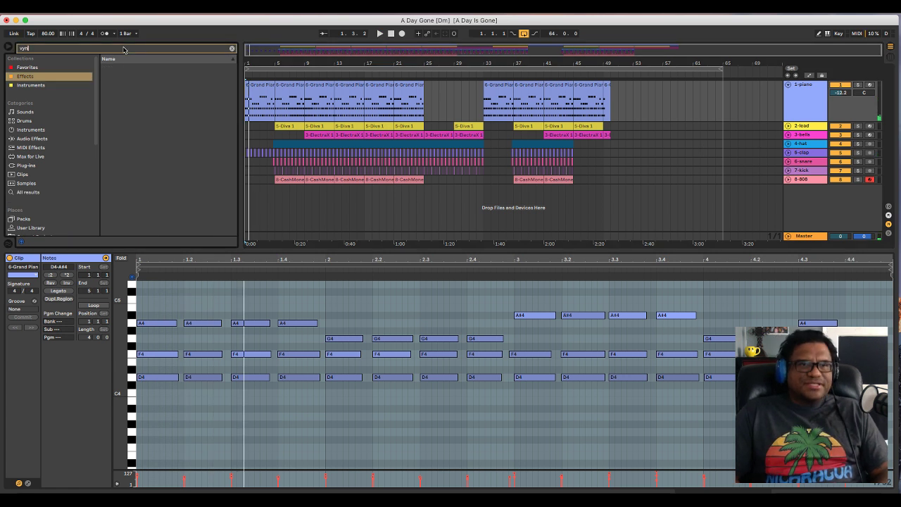
pyautogui.write('l')
pyautogui.press('BackSpace')
pyautogui.press('BackSpace')
pyautogui.press('BackSpace')
pyautogui.press('BackSpace')
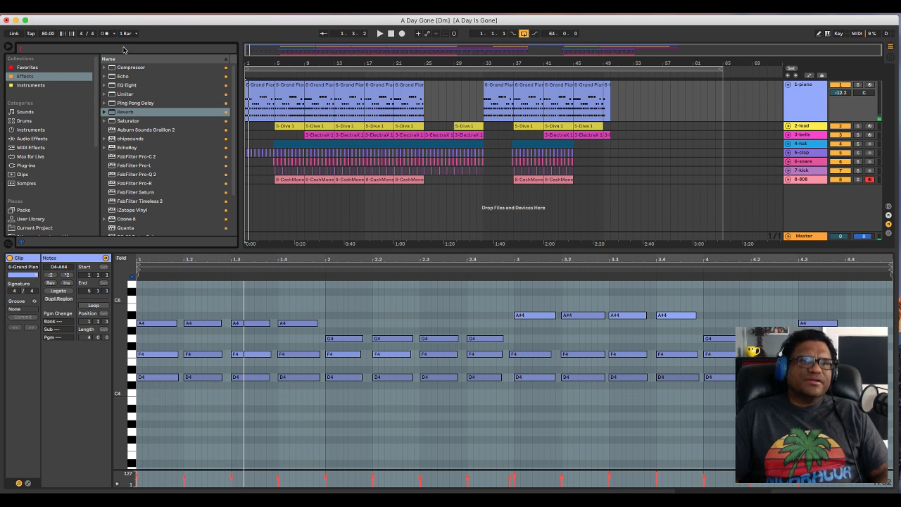
pyautogui.write('vinyl')
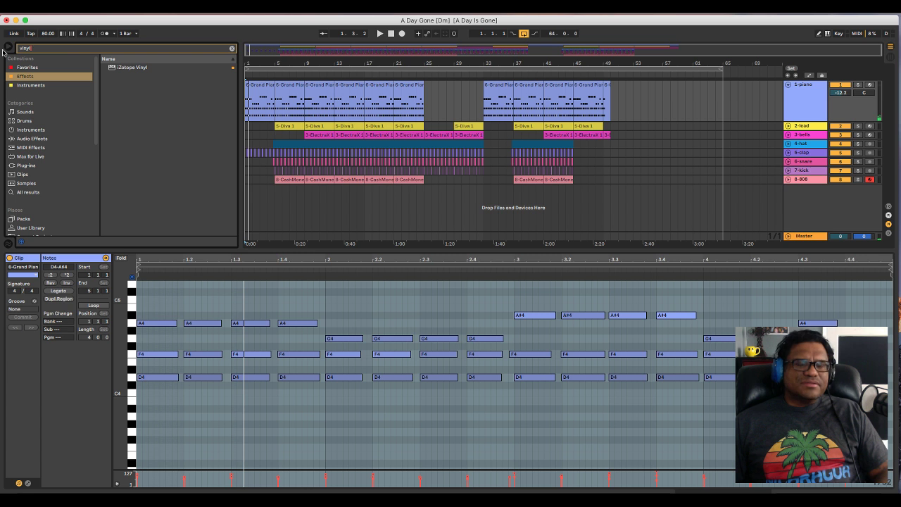
pyautogui.write('record')
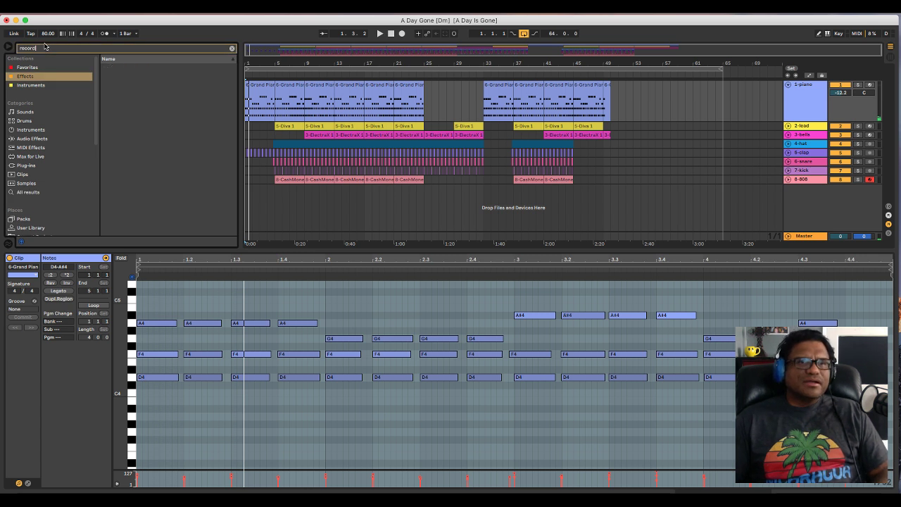
pyautogui.click(38, 193)
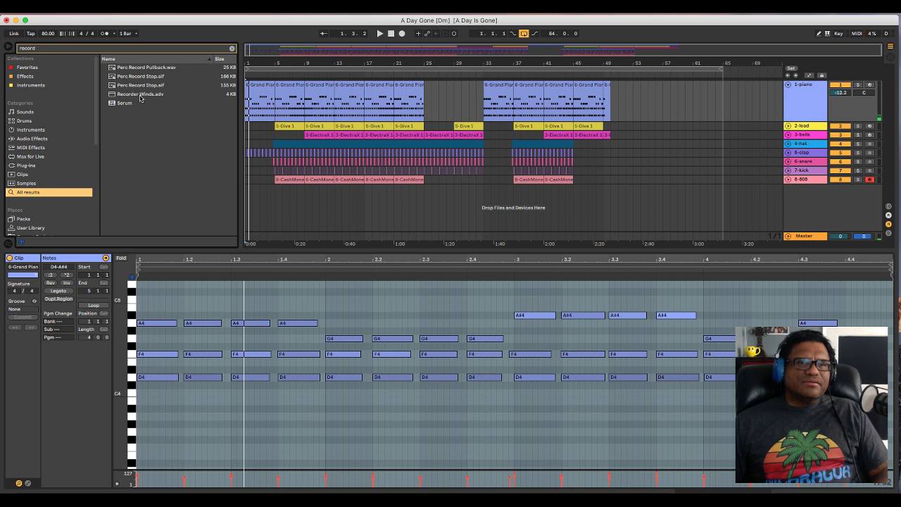
# Search all browser results for "noise" and look through the full list for a suitable sound.
pyautogui.click(33, 47)
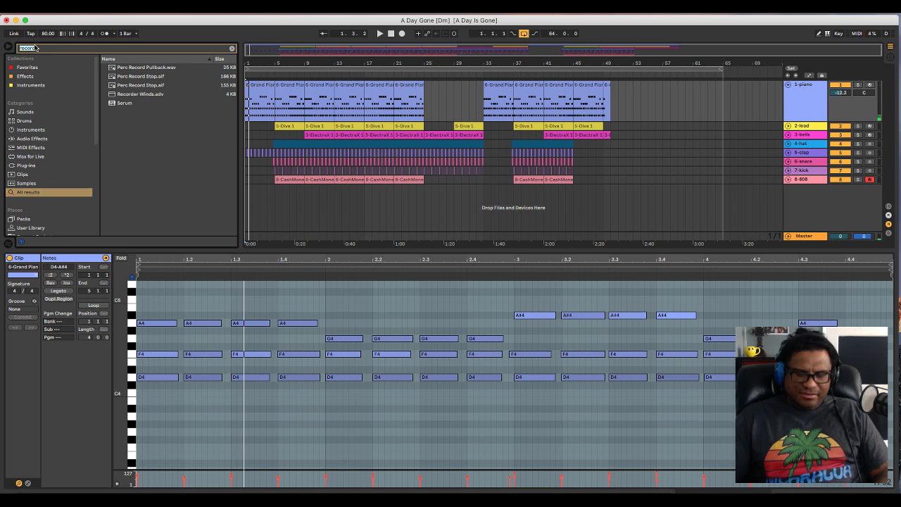
pyautogui.write('noise')
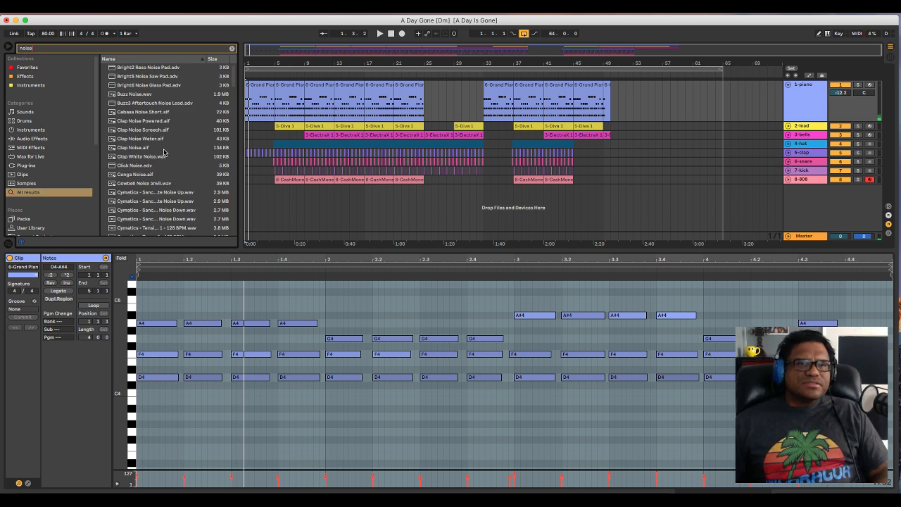
pyautogui.scroll(-8, 168, 127)
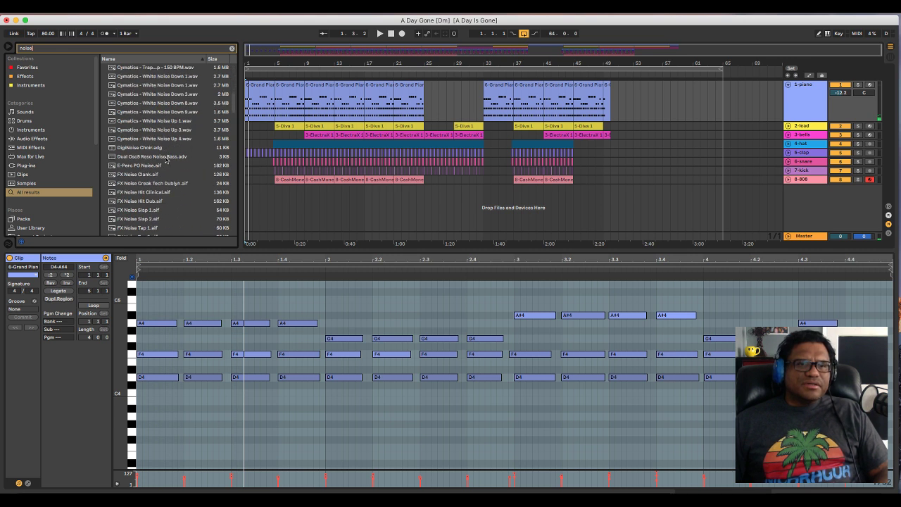
pyautogui.scroll(-10, 159, 181)
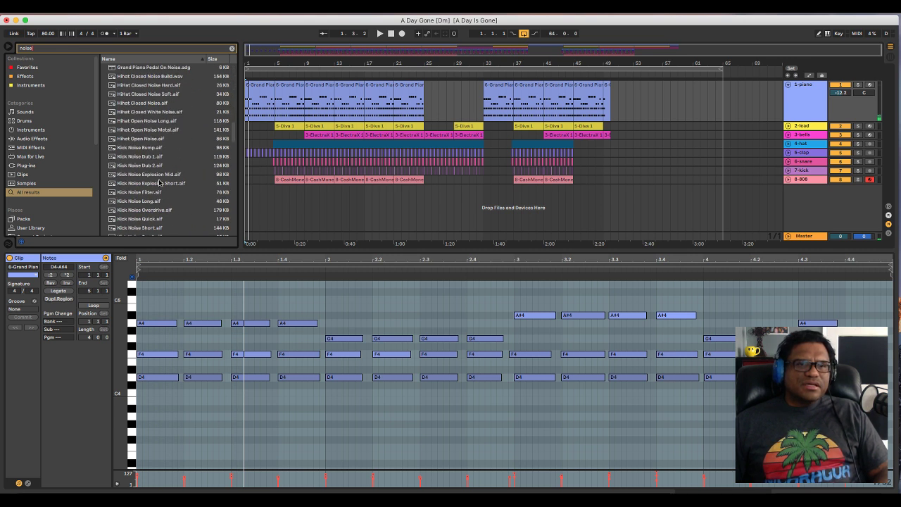
pyautogui.scroll(-3, 159, 183)
pyautogui.scroll(-4, 160, 182)
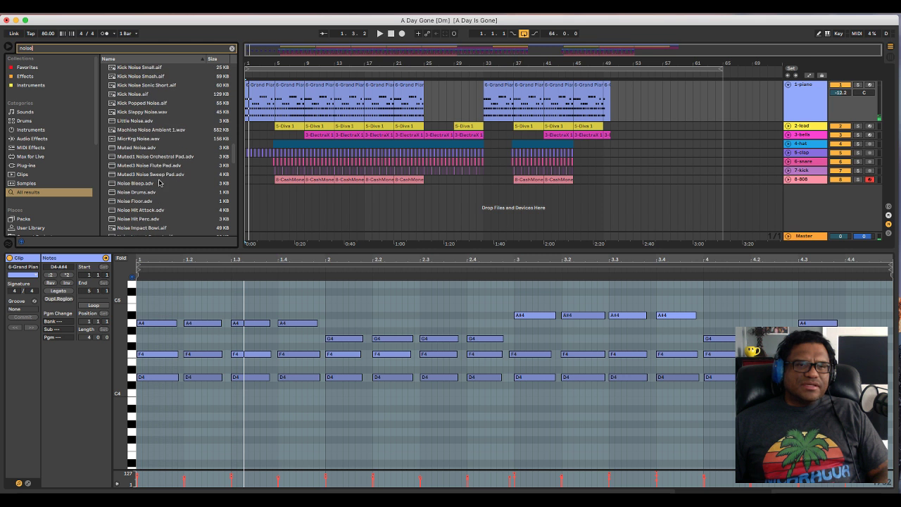
pyautogui.scroll(-6, 159, 185)
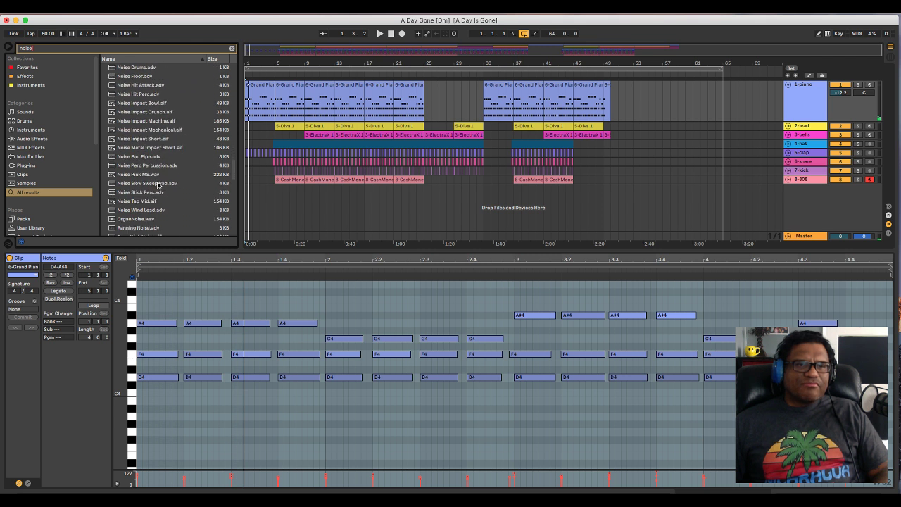
pyautogui.scroll(-14, 159, 185)
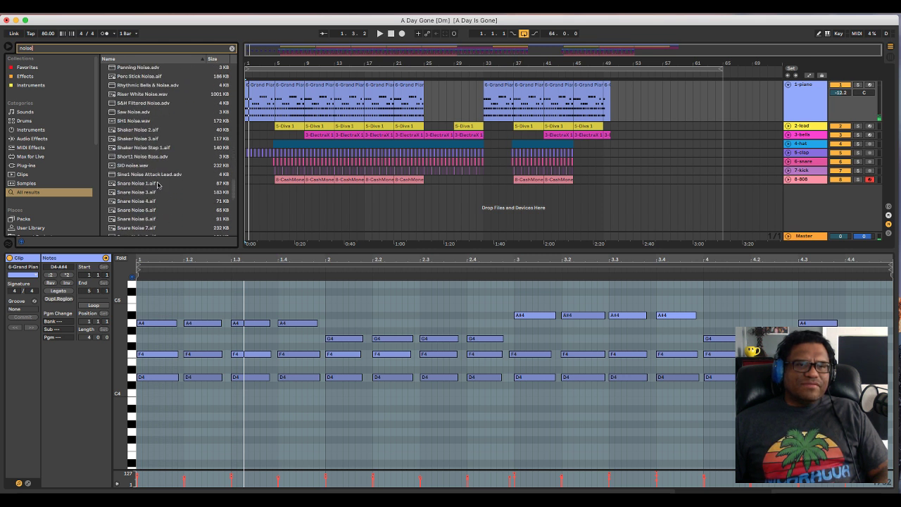
pyautogui.scroll(-7, 159, 184)
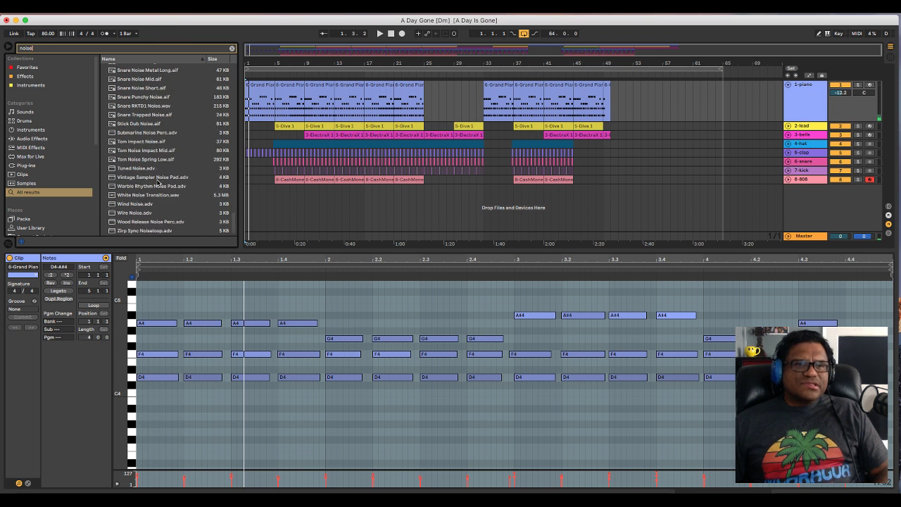
# Preview Wire Noise.adv, Wind Noise.adv and White Noise Transition.wav.
pyautogui.click(138, 214)
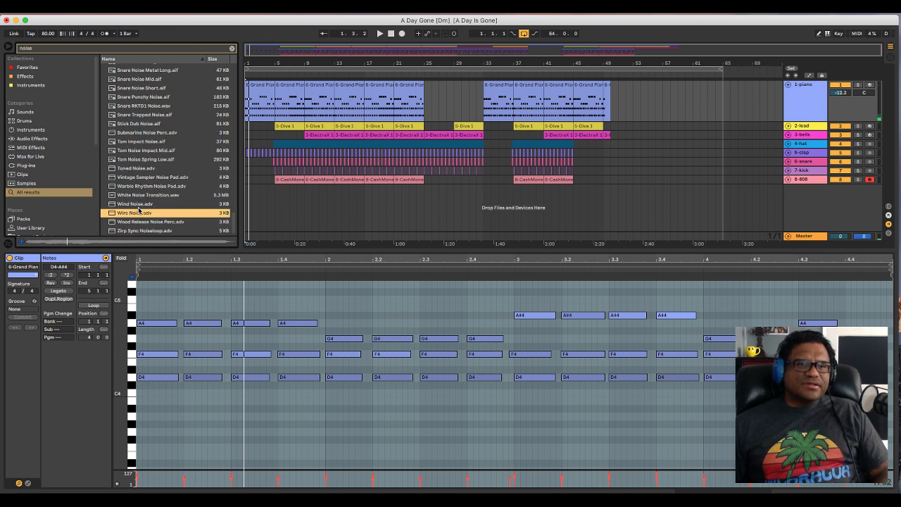
pyautogui.click(140, 204)
pyautogui.click(142, 195)
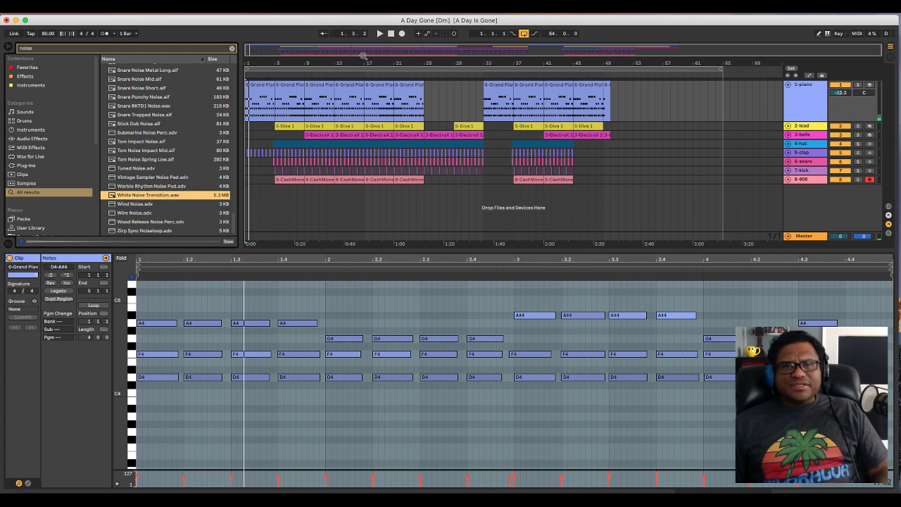
# While the song plays, raise Dust to -5.0 dB and increase Scratch in the piano track's iZotope Vinyl plug-in, and hide the plug-in window.
pyautogui.press('space')
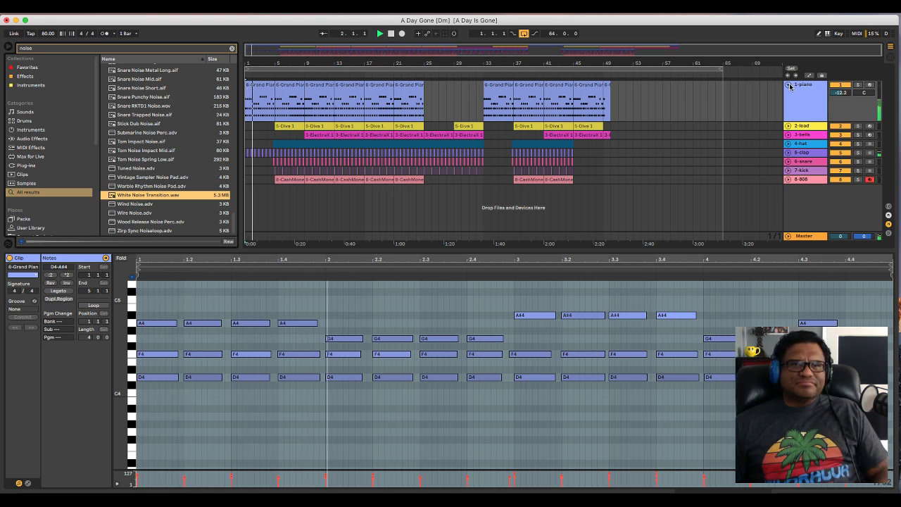
pyautogui.hotkey('shift', 'Tab')
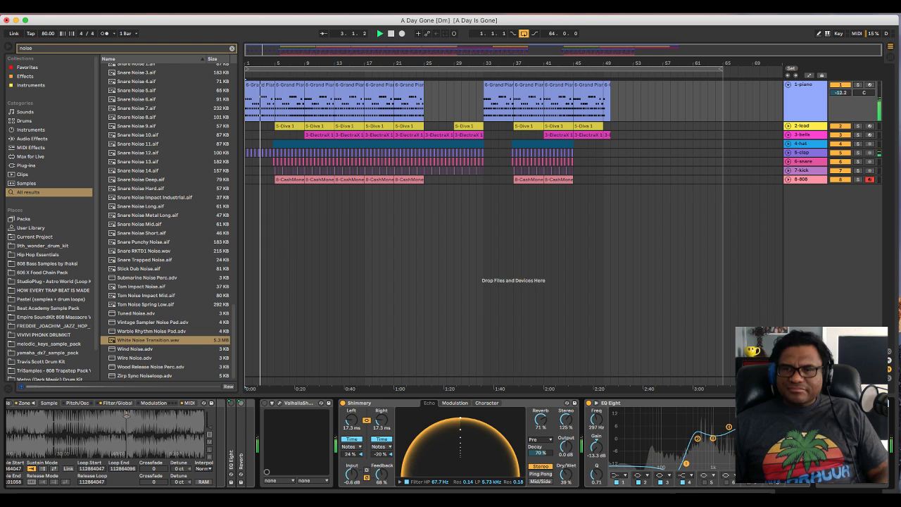
pyautogui.press('super+alt+p')
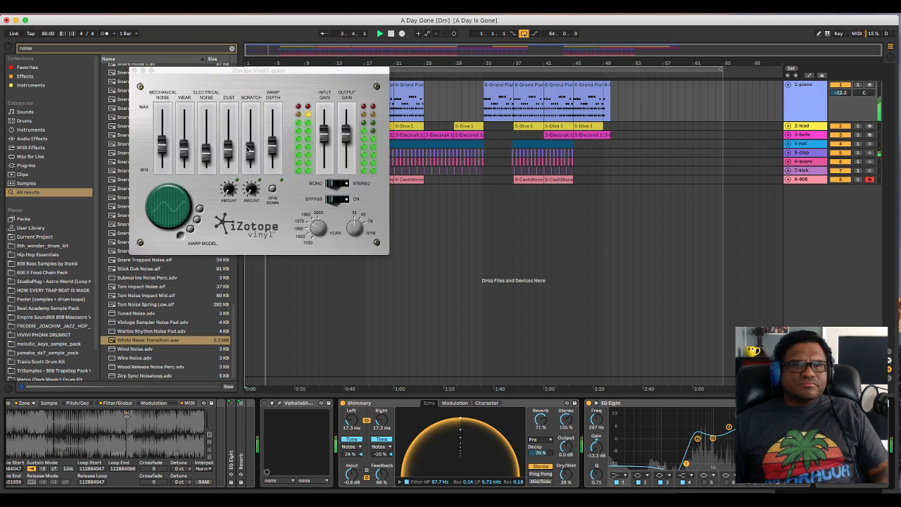
pyautogui.moveTo(227, 157); pyautogui.dragTo(229, 146)
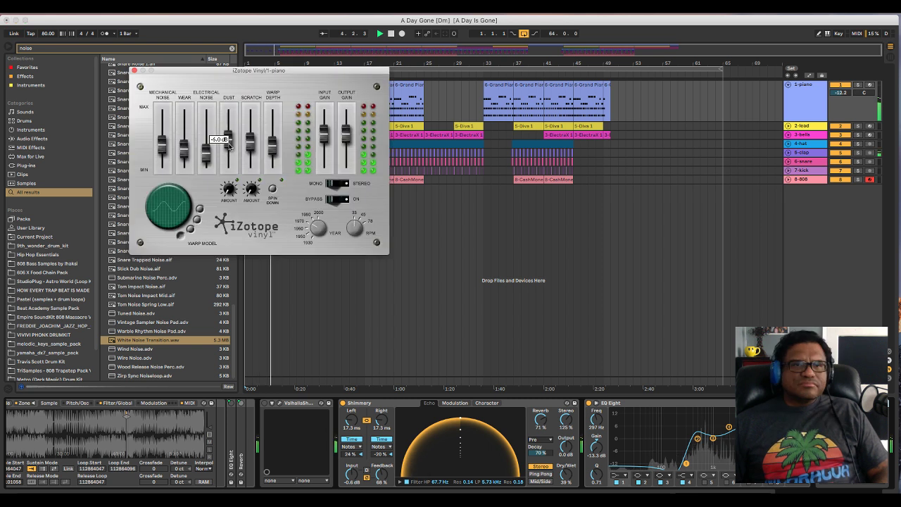
pyautogui.press('super+alt+p')
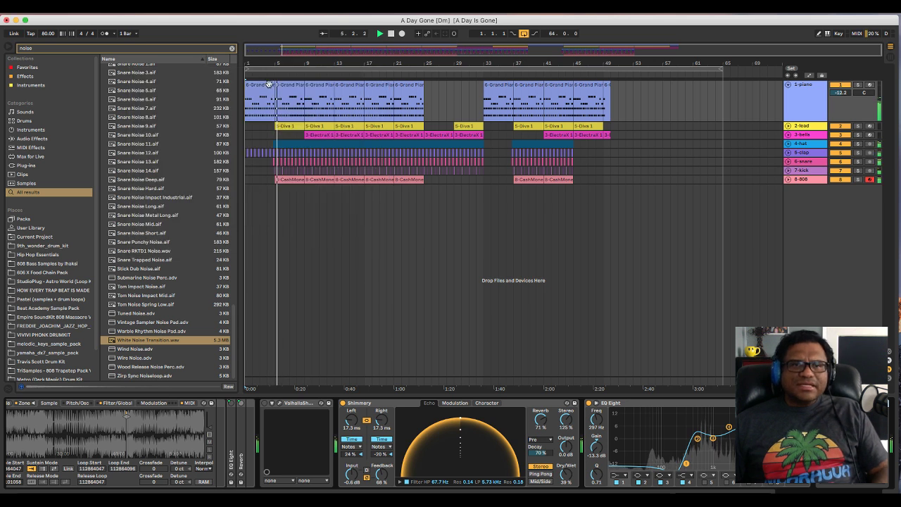
# Lower the two closing A4 notes at 4.3 and 4.4 of the first piano clip to G4 and replay the ending.
pyautogui.press('space')
pyautogui.hotkey('shift', 'Tab')
pyautogui.press('space')
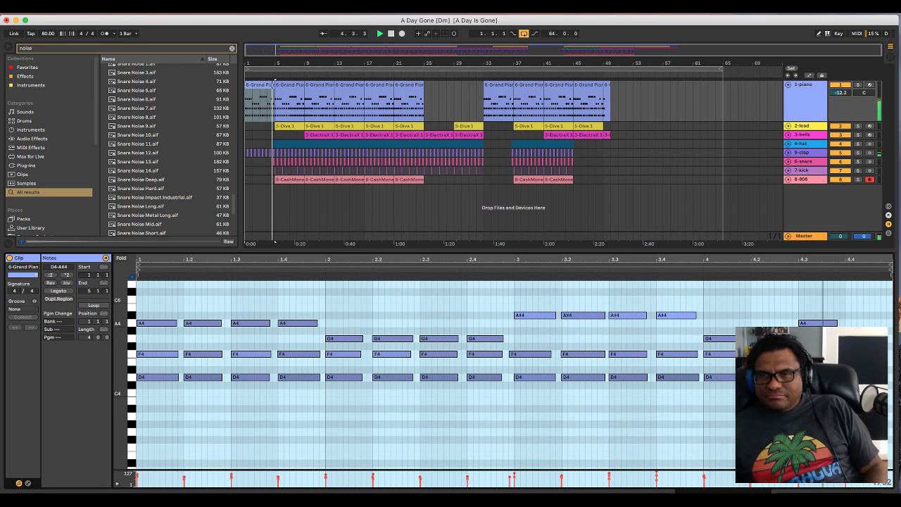
pyautogui.press('space')
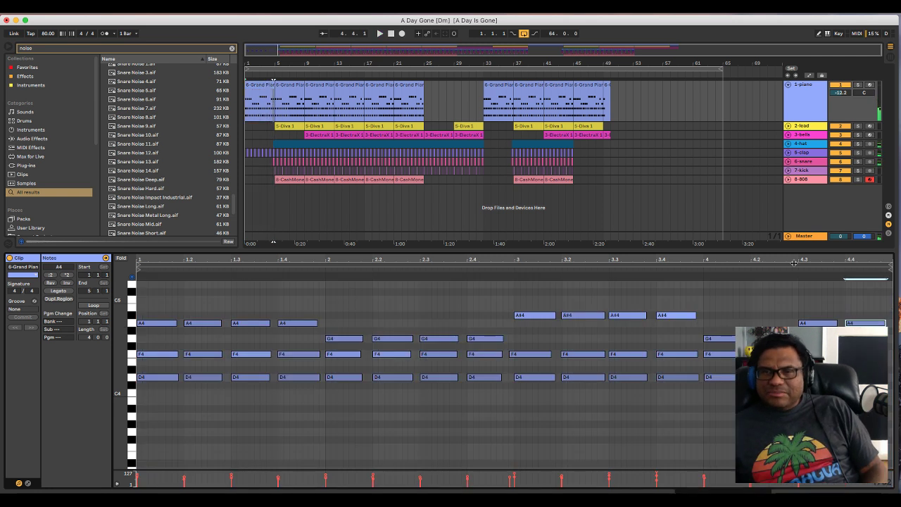
pyautogui.click(698, 266)
pyautogui.click(705, 270)
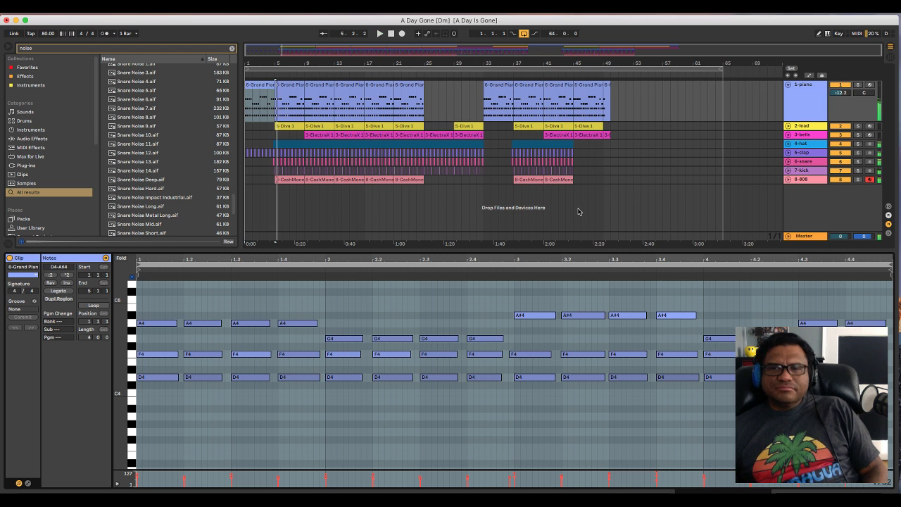
pyautogui.moveTo(806, 318); pyautogui.dragTo(847, 324)
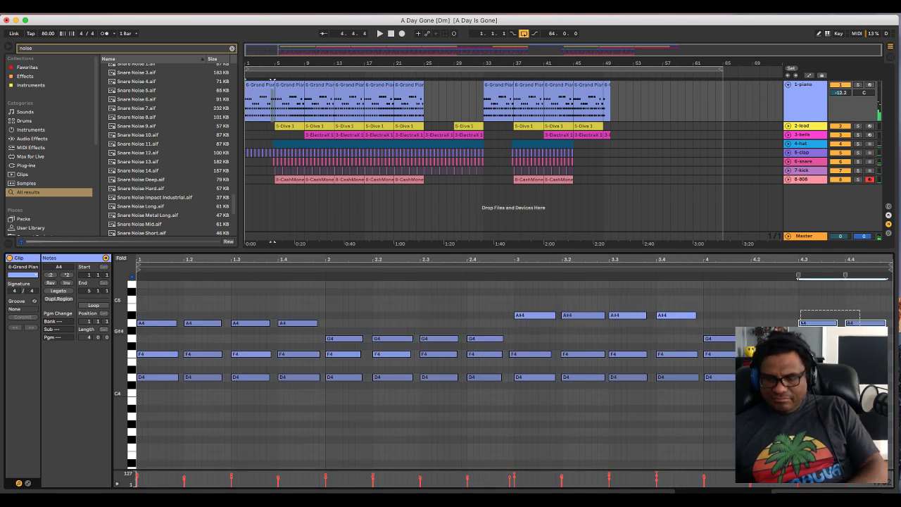
pyautogui.click(670, 271)
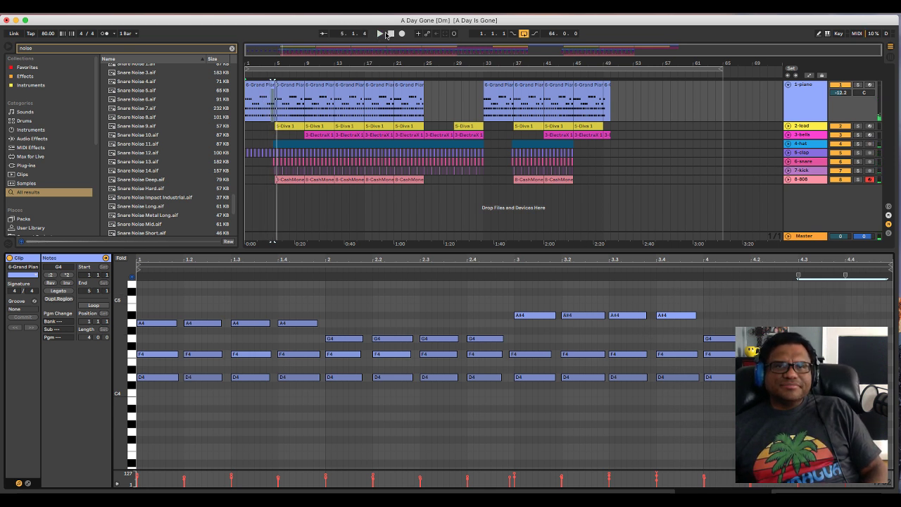
pyautogui.press('space')
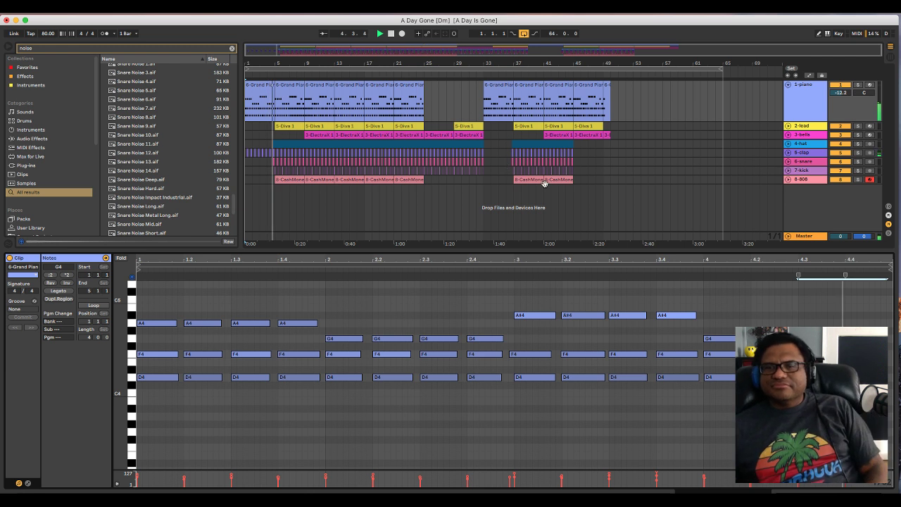
# Audition F#4, D4 and F4 for the first piano clip's last note at 4.4, and settle on G4.
pyautogui.press('space')
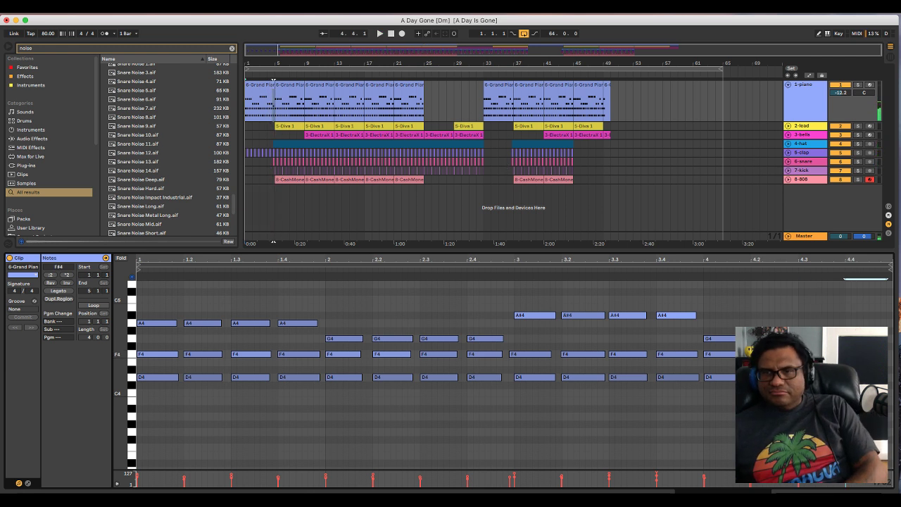
pyautogui.click(701, 266)
pyautogui.press('space')
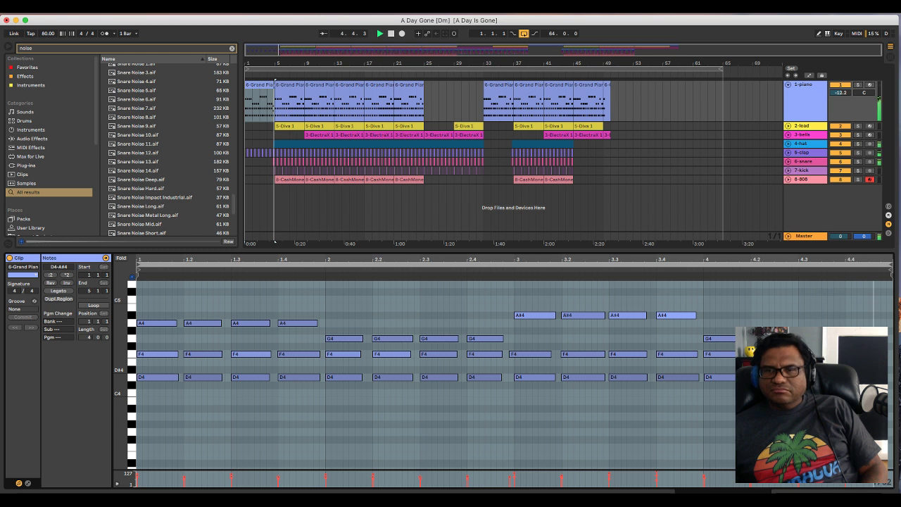
pyautogui.press('space')
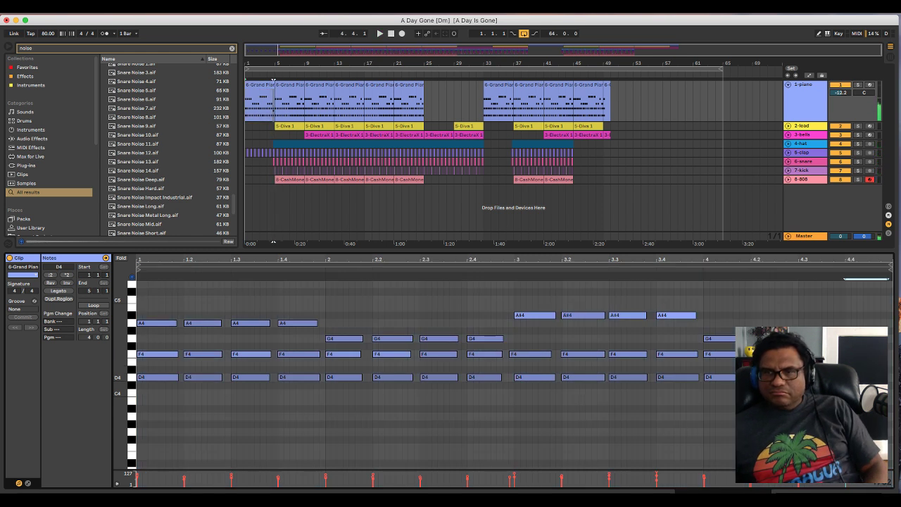
pyautogui.press('space')
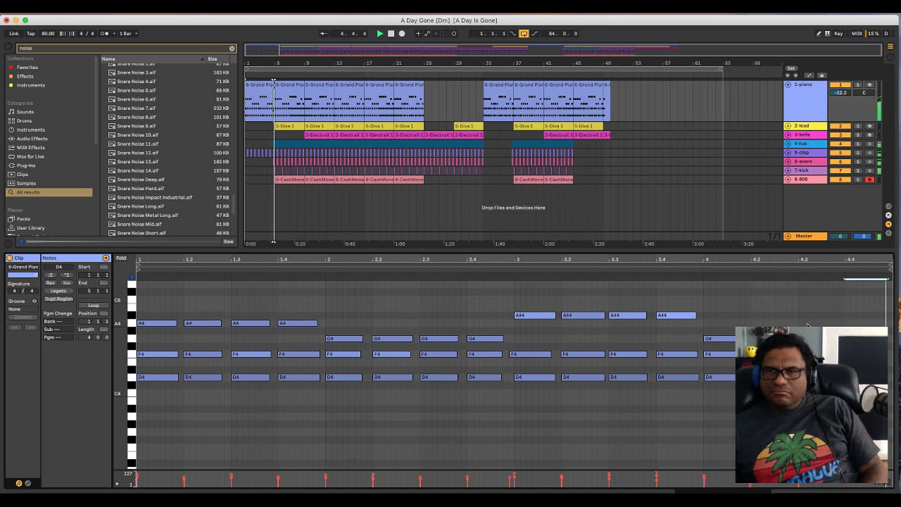
pyautogui.press('space')
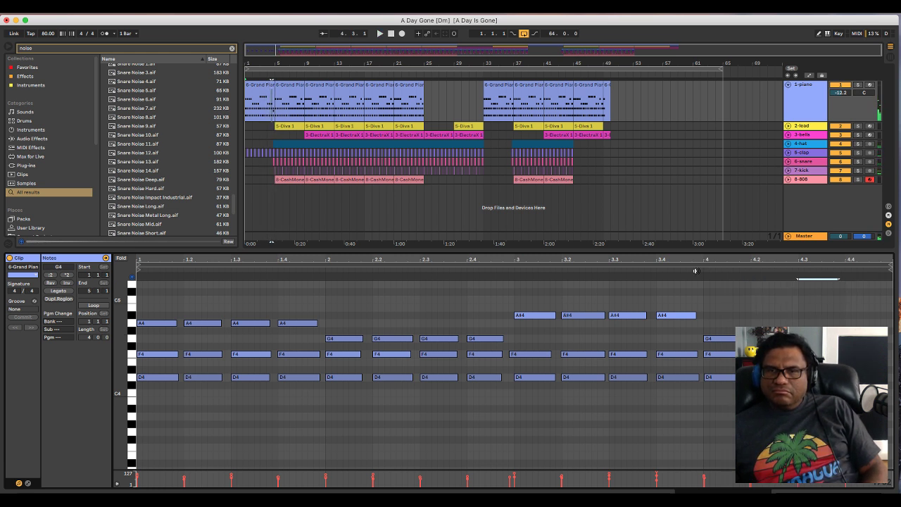
pyautogui.press('space')
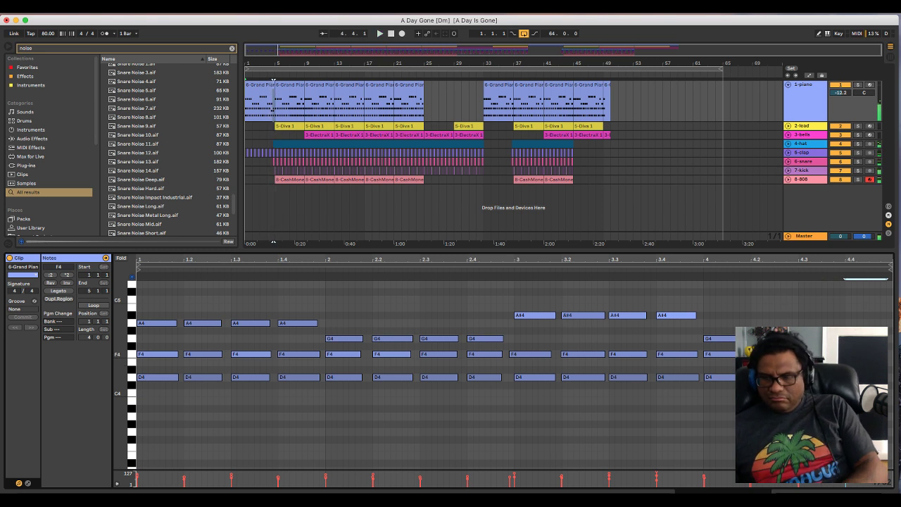
pyautogui.click(722, 270)
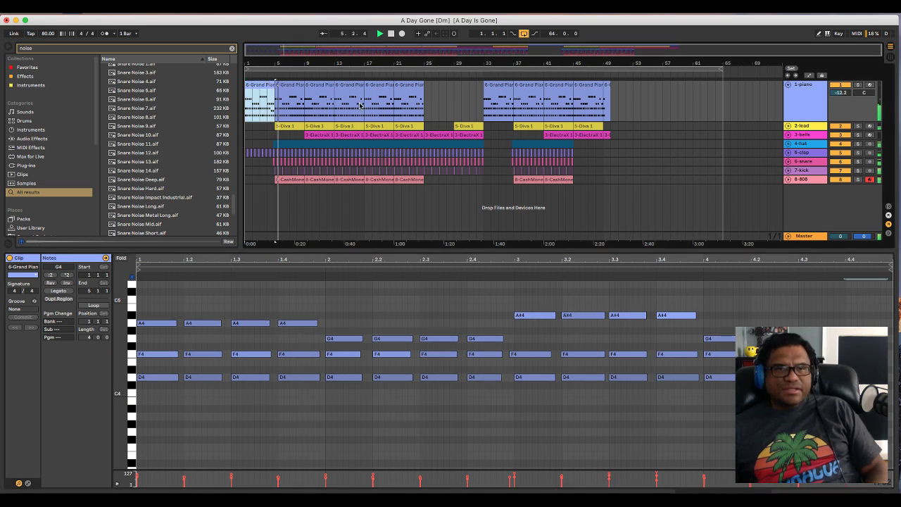
# Duplicate the first piano clip over the clips at bars 5 through 21, leaving bar 25 empty.
pyautogui.click(289, 106)
pyautogui.click(320, 106)
pyautogui.click(364, 106)
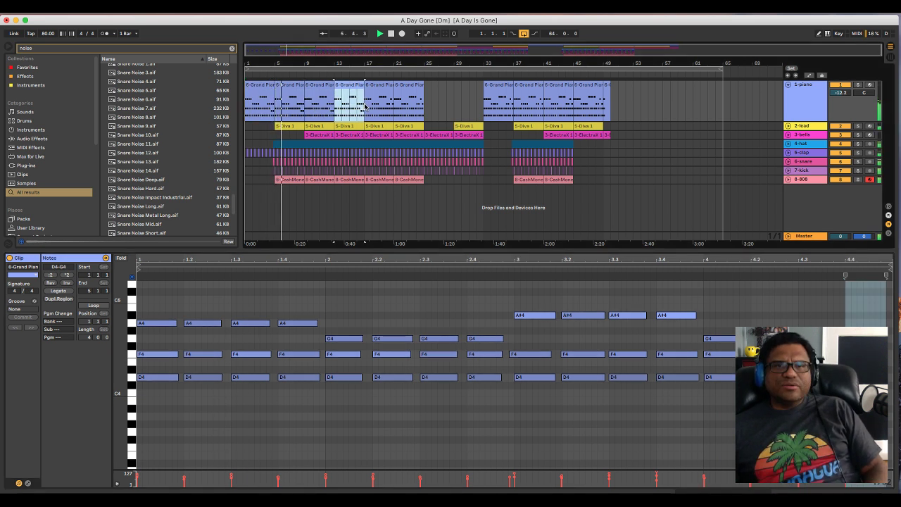
pyautogui.press('super+v')
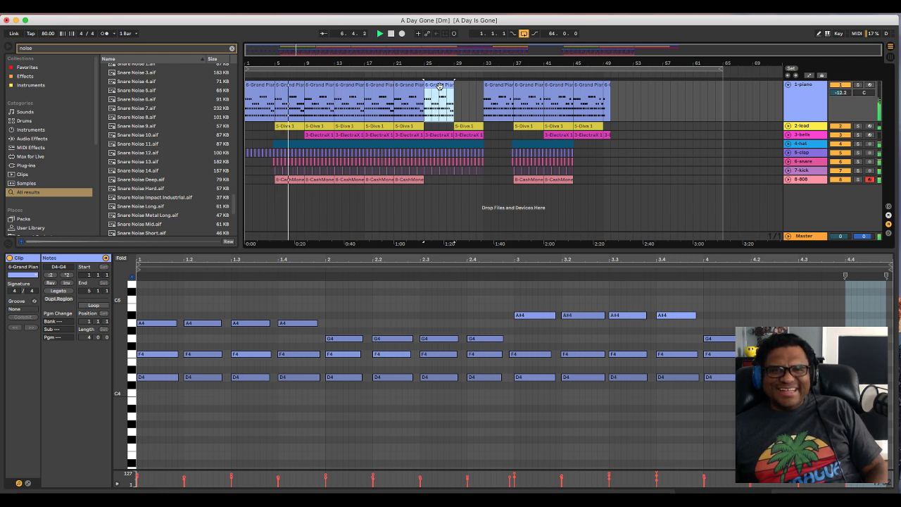
pyautogui.press('super+d')
pyautogui.click(440, 86)
pyautogui.press('Delete')
# Duplicate the piano clip onto bars 33, 37, 41 and 45 with bar 29 left empty, and fold the piano track.
pyautogui.click(465, 86)
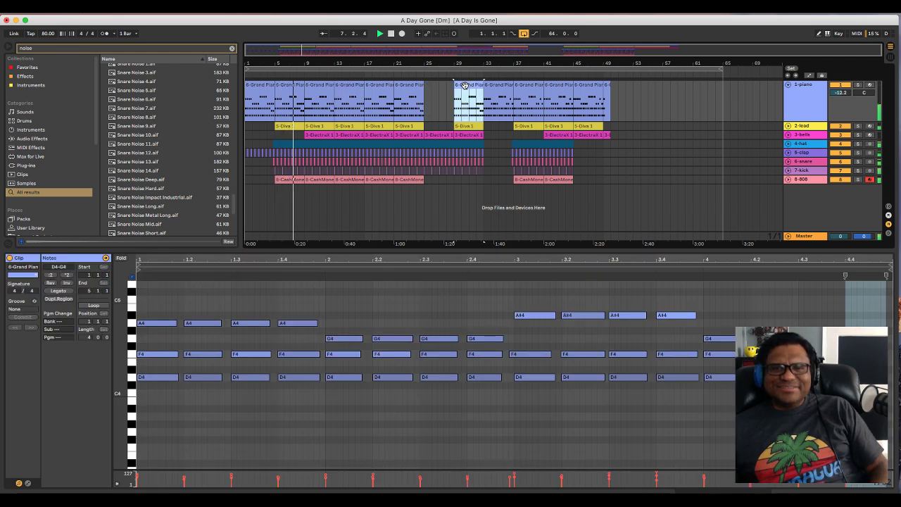
pyautogui.press('super+d')
pyautogui.click(472, 86)
pyautogui.press('Delete')
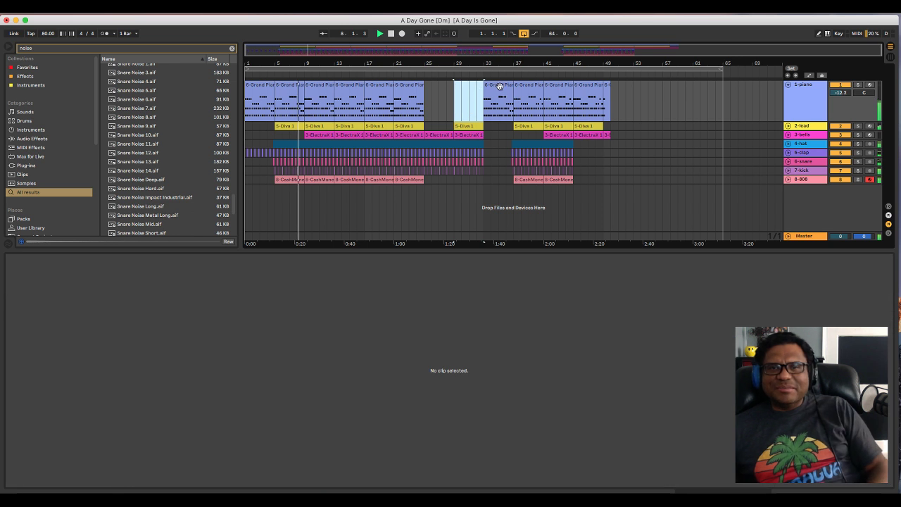
pyautogui.press('super+d')
pyautogui.press('super+d')
pyautogui.press('super+d')
pyautogui.press('super+d')
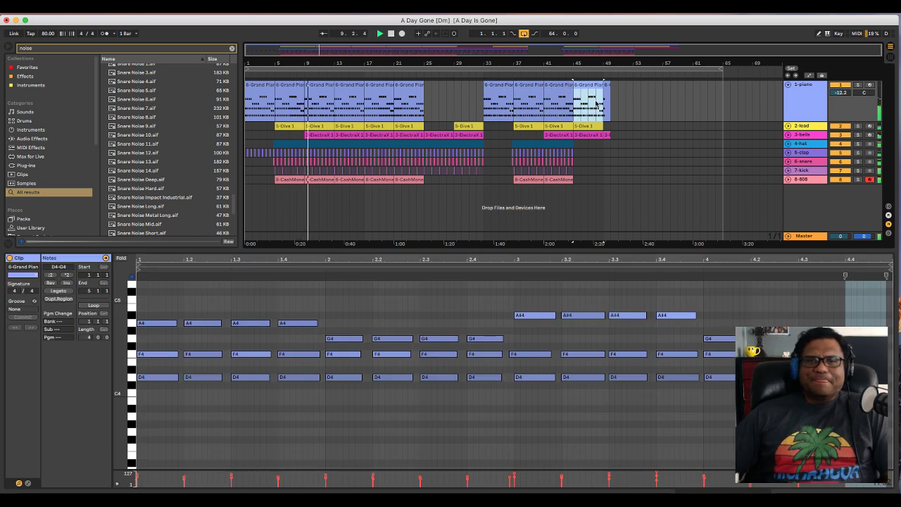
pyautogui.click(789, 85)
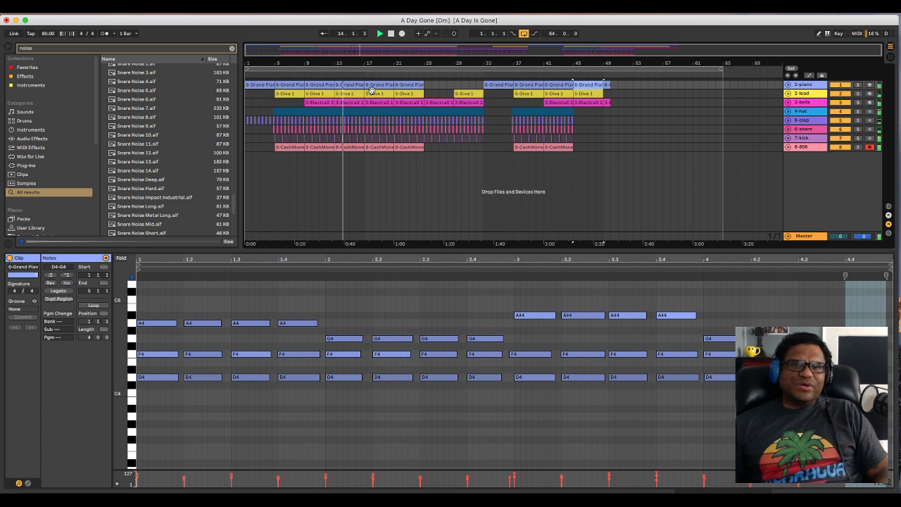
# Save the Live Set under the new name Wrestless Prayer [Dm] in the A Day Is Gone Project folder.
pyautogui.click(56, 7)
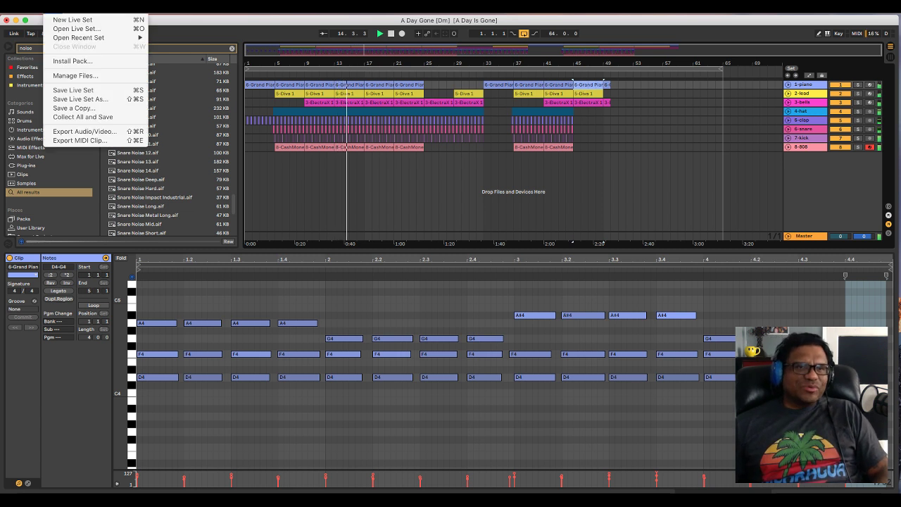
pyautogui.click(92, 99)
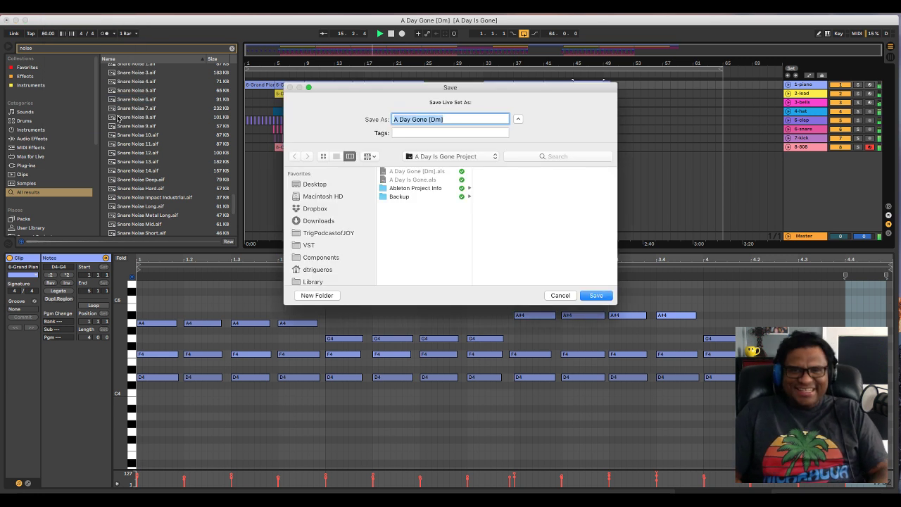
pyautogui.write('We')
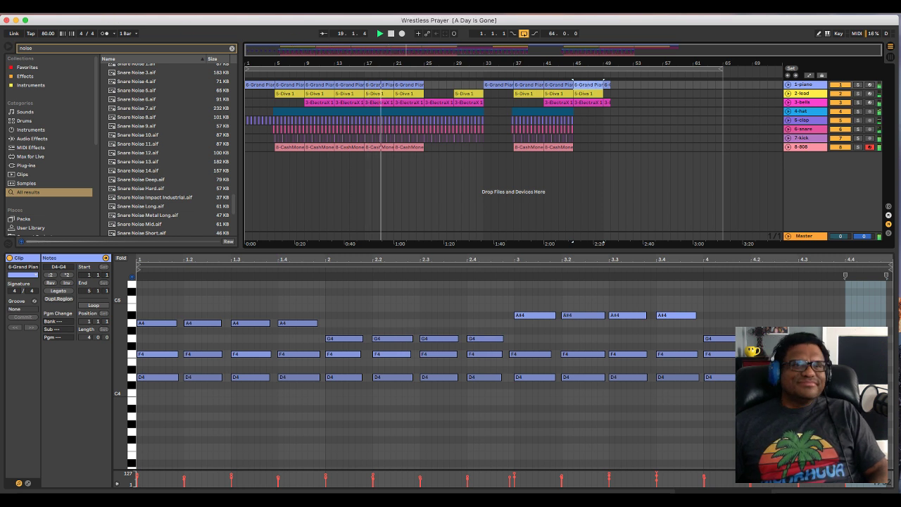
pyautogui.press('super+shift+s')
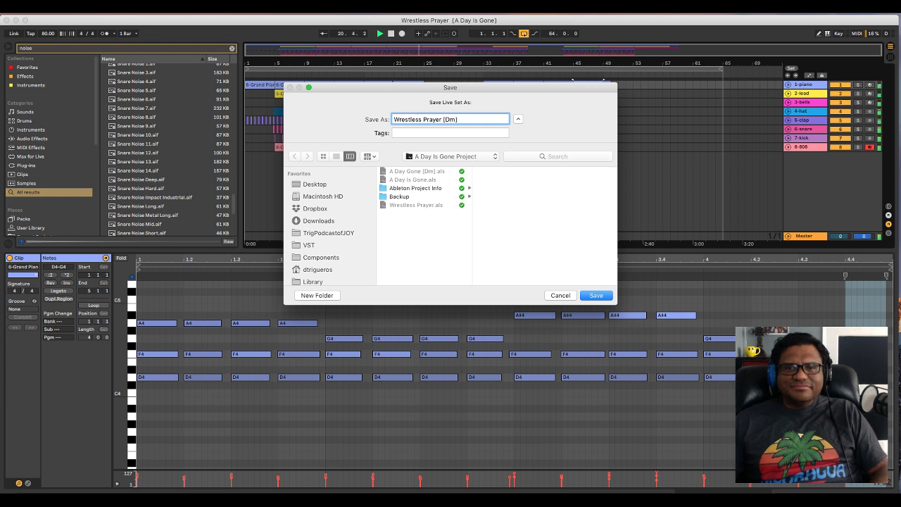
pyautogui.press('Return')
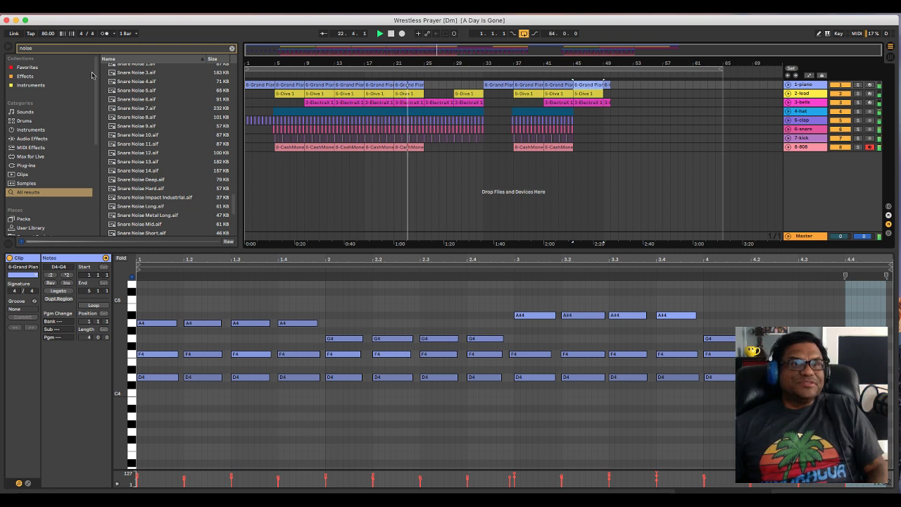
# Clear the browser search and delete the bells clips at bars 9, 13, 17 and 21.
pyautogui.click(232, 47)
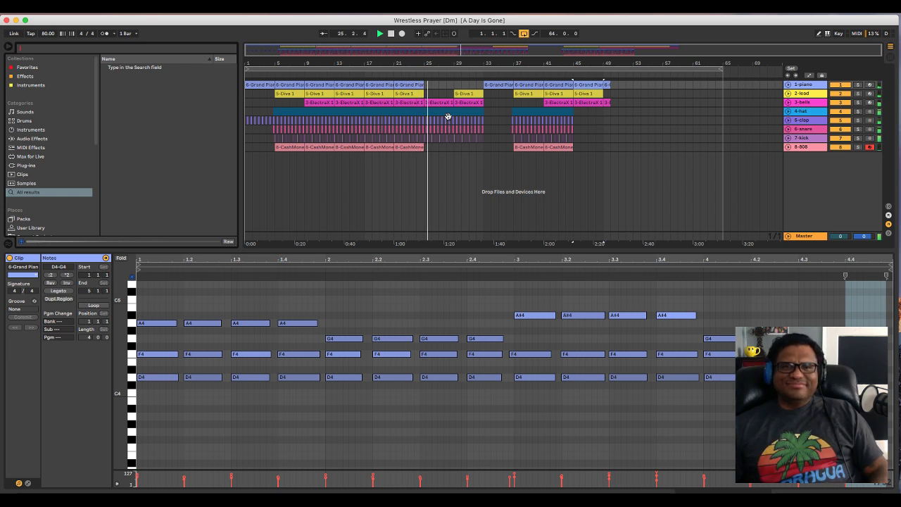
pyautogui.click(320, 99)
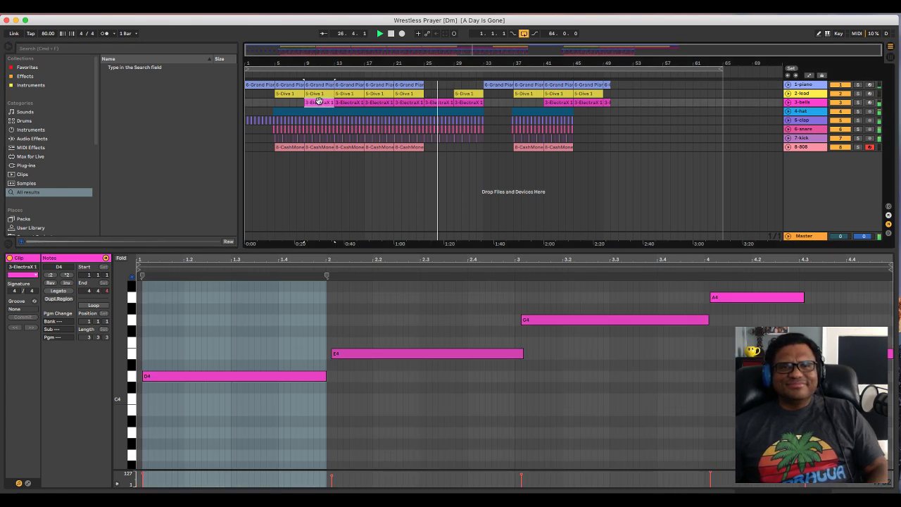
pyautogui.press('Delete')
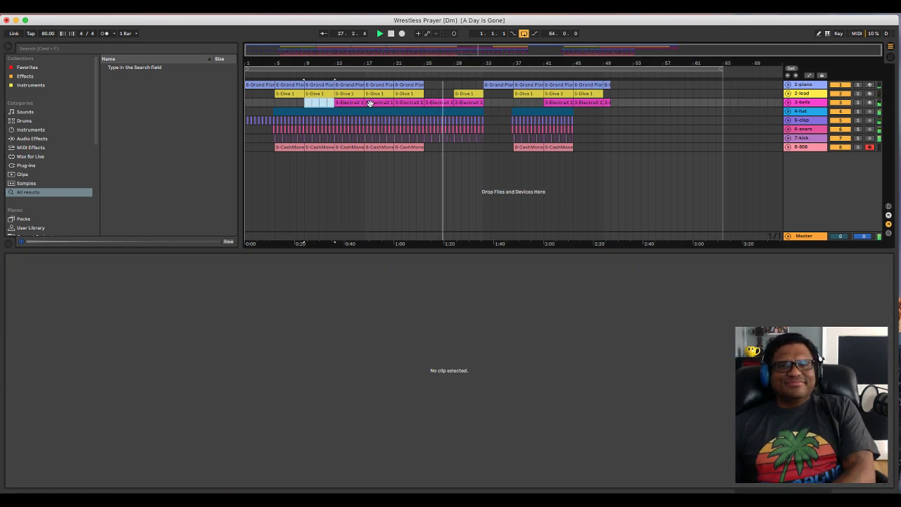
pyautogui.click(359, 102)
pyautogui.press('Delete')
pyautogui.click(380, 103)
pyautogui.press('Delete')
pyautogui.click(406, 103)
pyautogui.press('Delete')
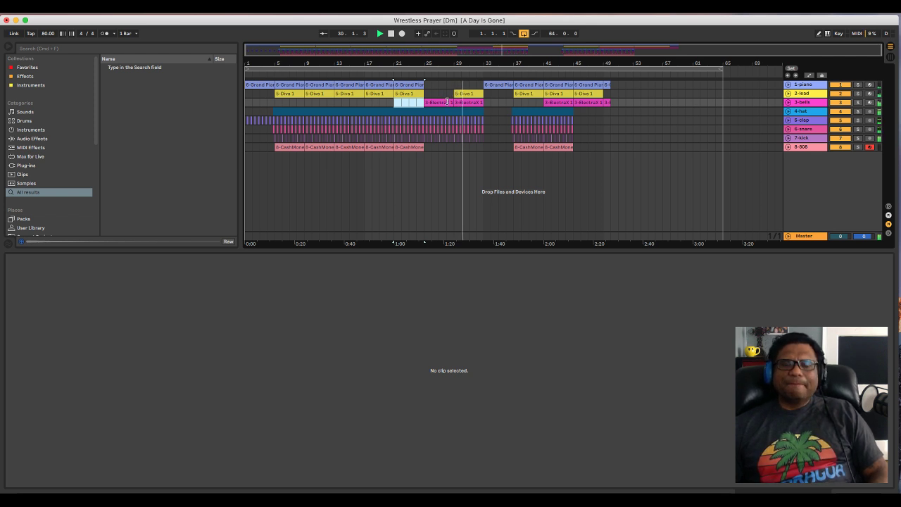
# Open the bells clip at bar 25 and check its notes with Fold switched on and off again.
pyautogui.click(445, 102)
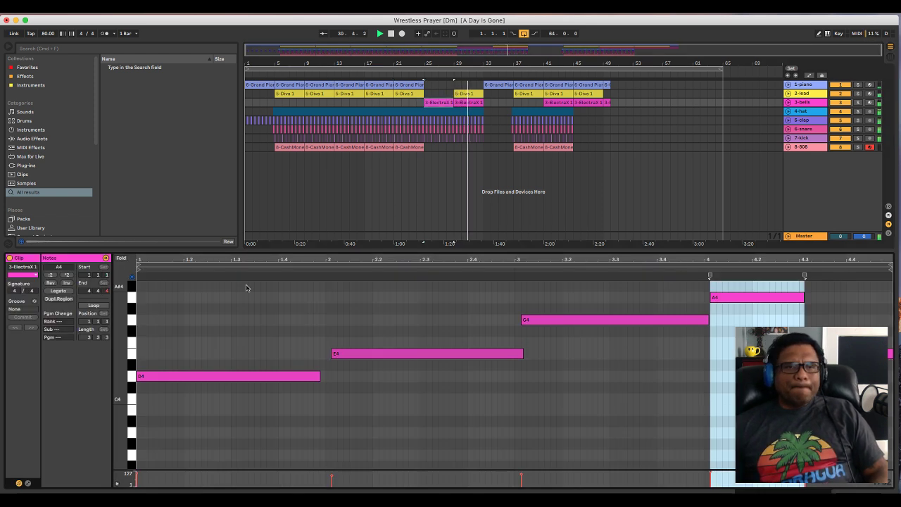
pyautogui.click(121, 258)
pyautogui.click(121, 258)
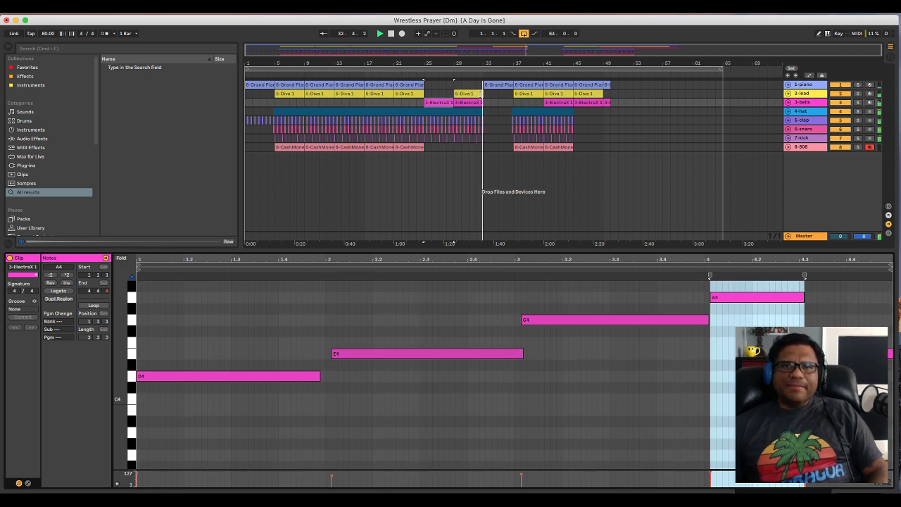
# Play from around bar 33, show the piano track's iZotope Vinyl Device On automation and switch it off from bar 5 to about bar 36.
pyautogui.click(487, 65)
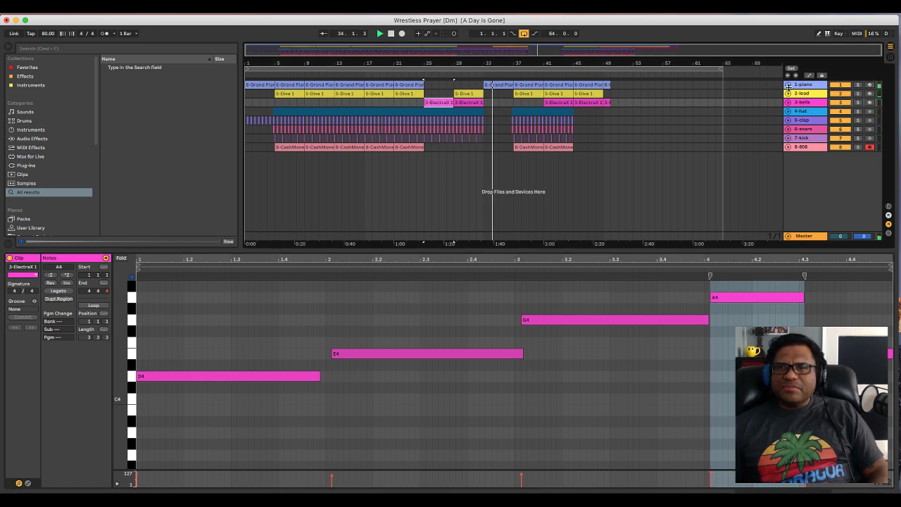
pyautogui.click(789, 86)
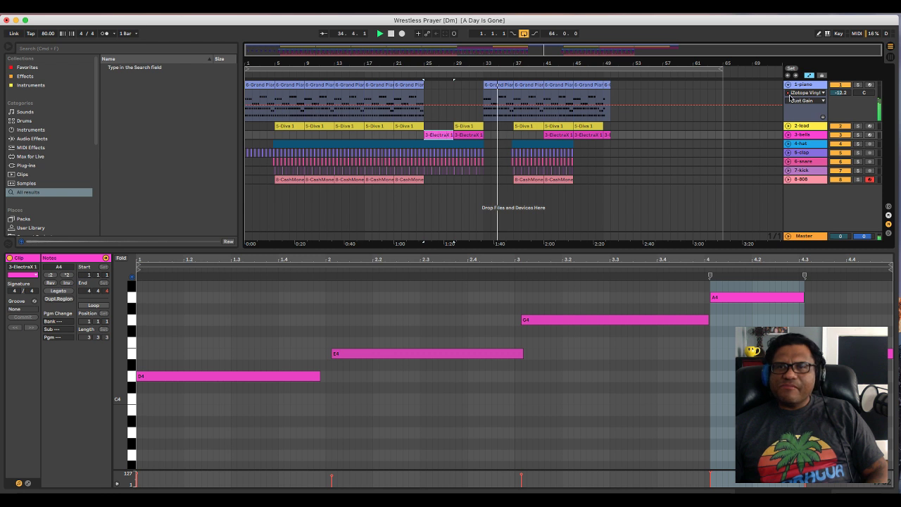
pyautogui.click(803, 101)
pyautogui.click(803, 107)
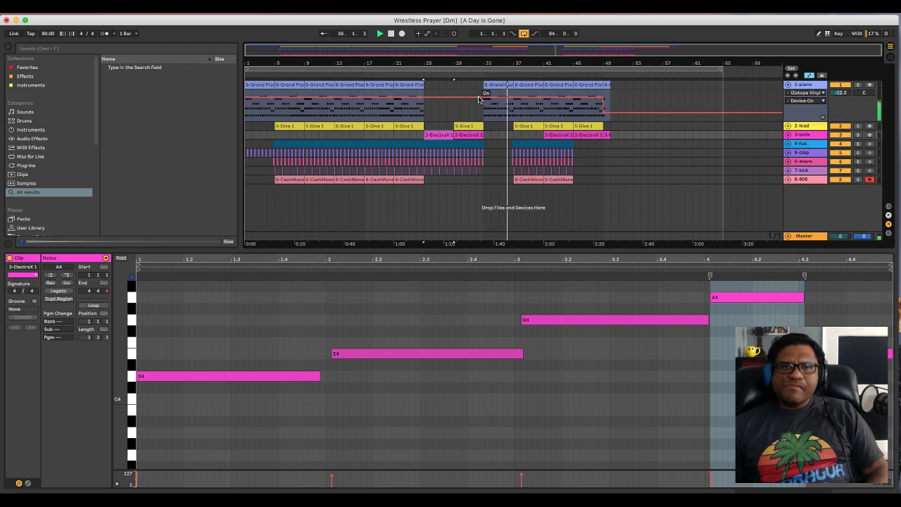
pyautogui.click(480, 111)
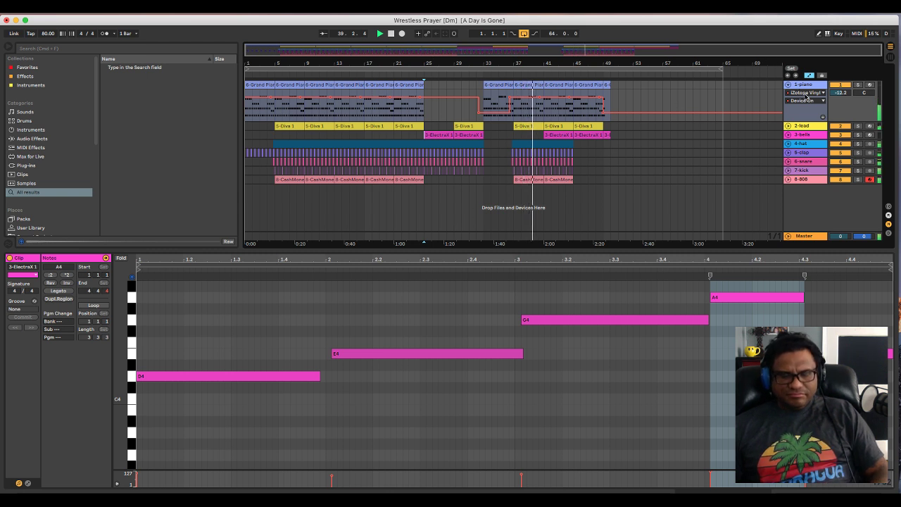
pyautogui.press('a')
pyautogui.press('a')
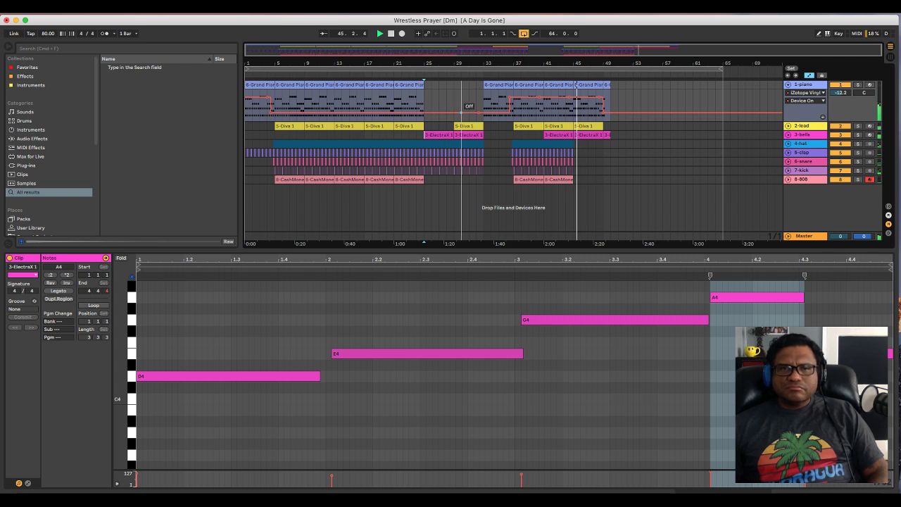
# Automate the piano's iZotope Vinyl to switch on at bar 33 and stay off from bar 37 onward.
pyautogui.click(478, 113)
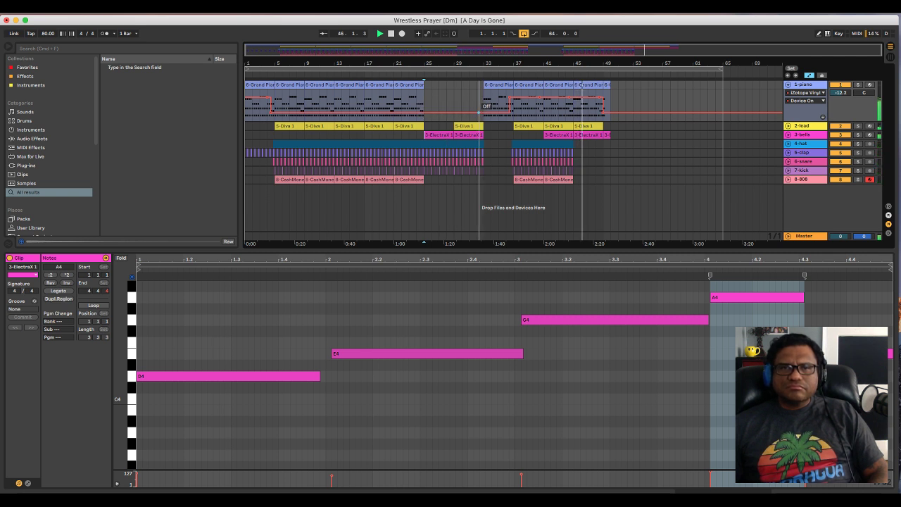
pyautogui.click(484, 112)
pyautogui.moveTo(483, 111); pyautogui.dragTo(486, 97)
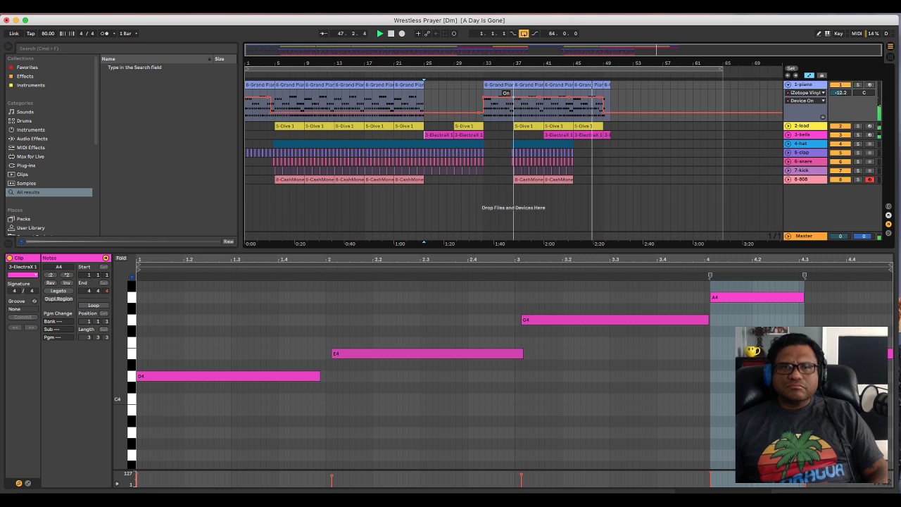
pyautogui.click(539, 100)
pyautogui.moveTo(540, 101); pyautogui.dragTo(540, 111)
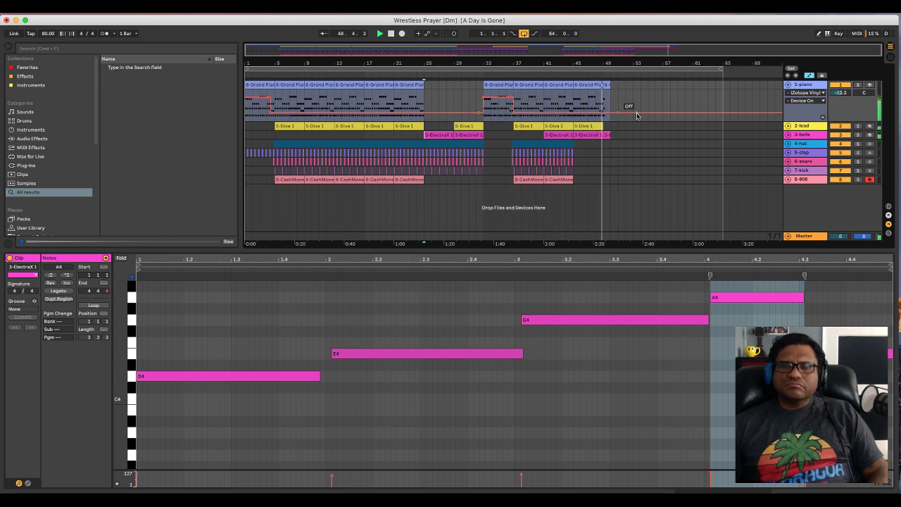
# Automate the piano's iZotope Vinyl on from bar 45 to about bar 51, and hide the automation lanes.
pyautogui.press('a')
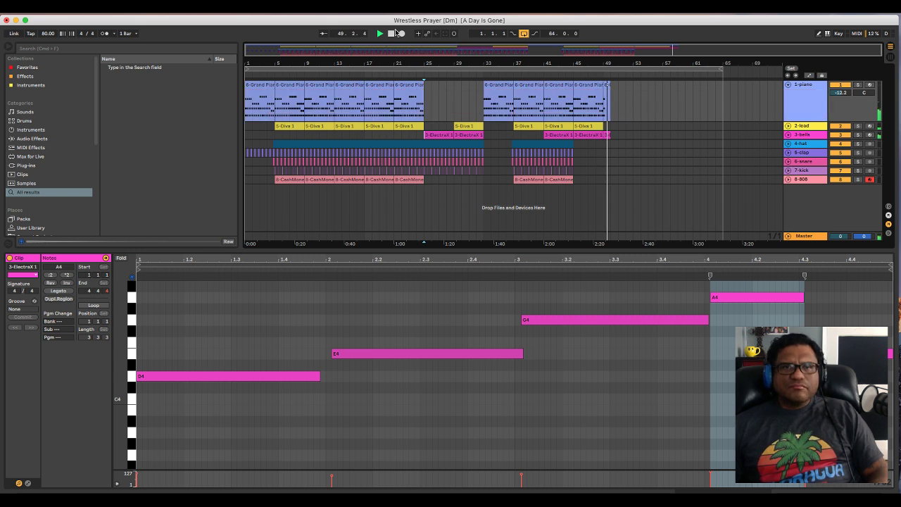
pyautogui.click(555, 89)
pyautogui.press('a')
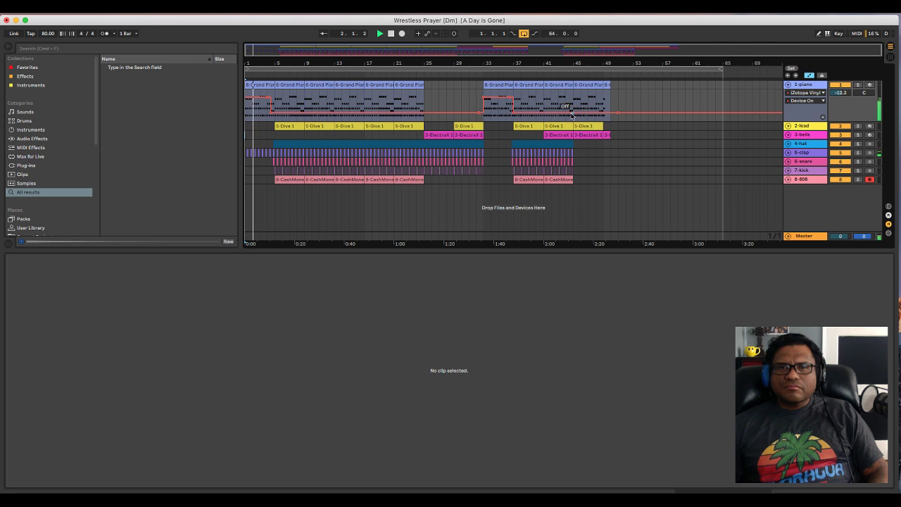
pyautogui.moveTo(576, 113); pyautogui.dragTo(576, 97)
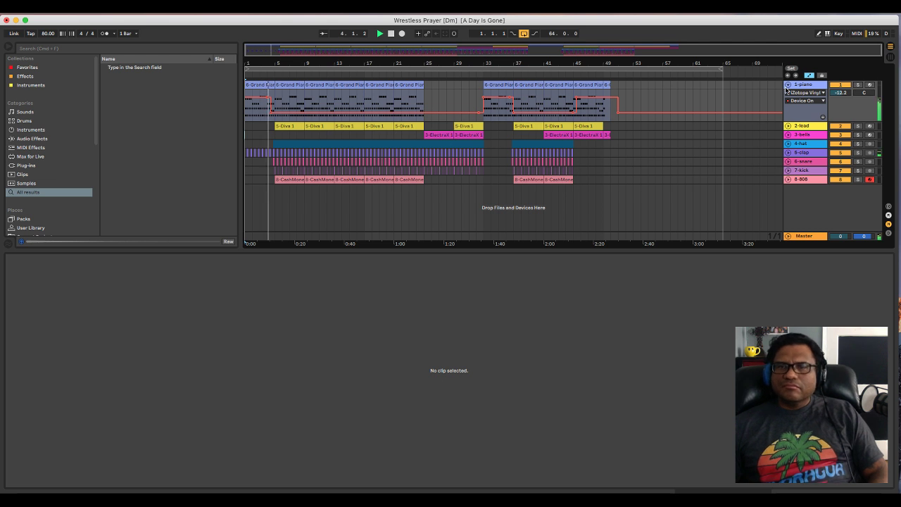
pyautogui.press('a')
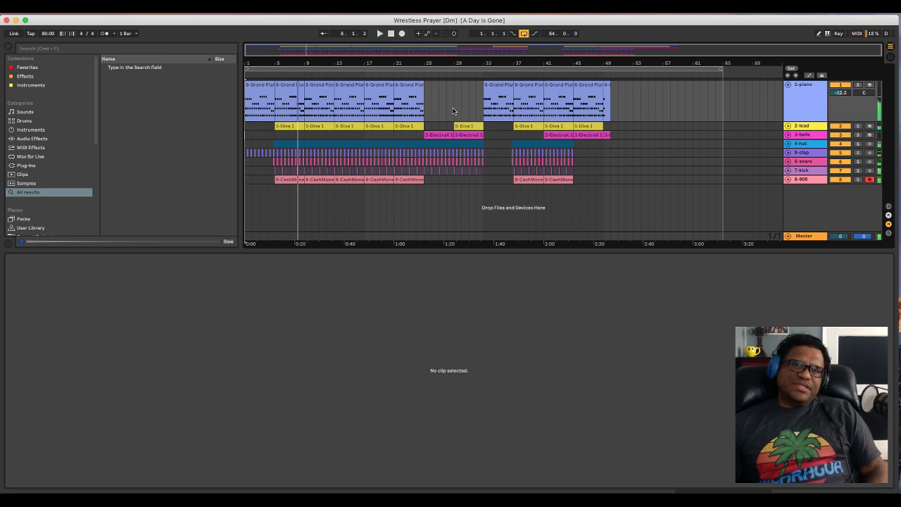
# Switch to GarageBand, turn on input monitoring for the Host track, lower the system volume and return to Ableton Live.
pyautogui.press('Tab')
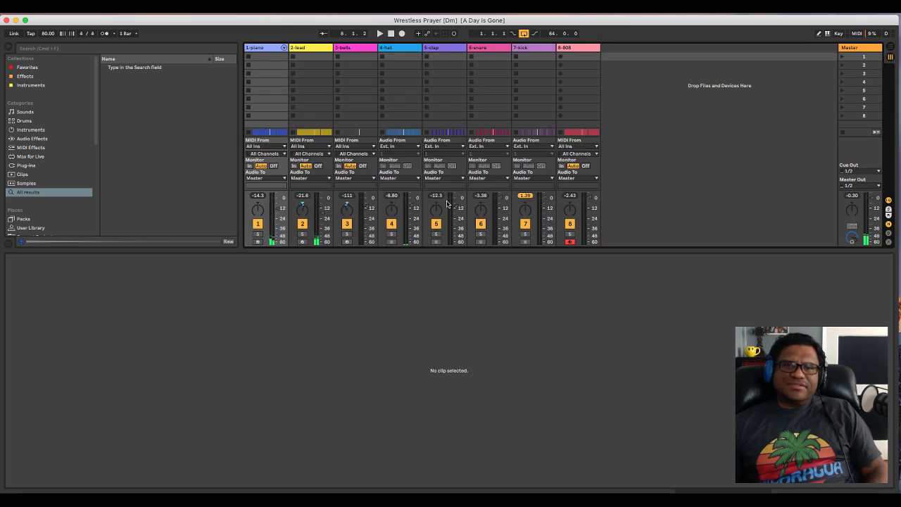
pyautogui.press('Tab')
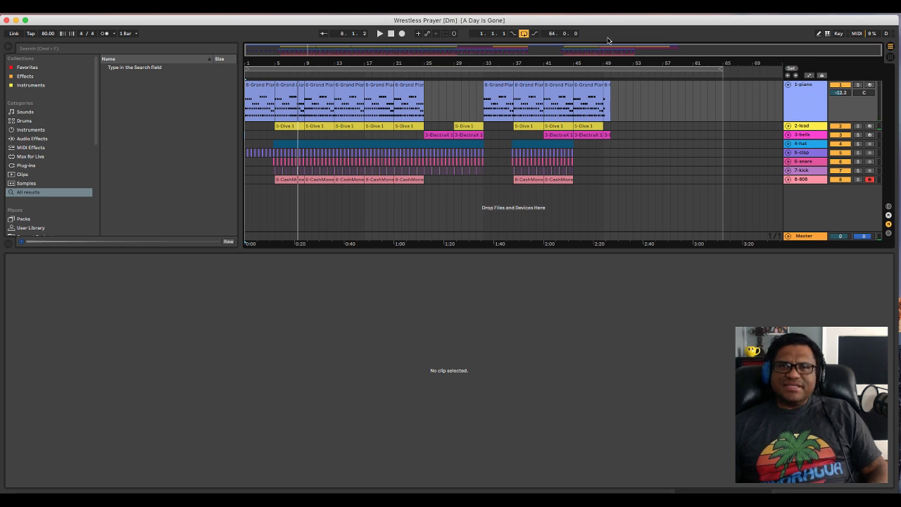
pyautogui.press('super+Tab')
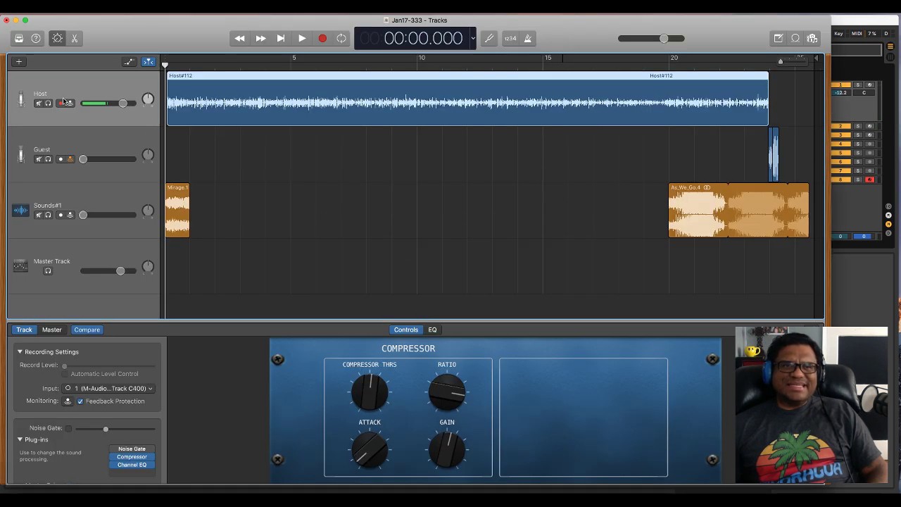
pyautogui.click(69, 103)
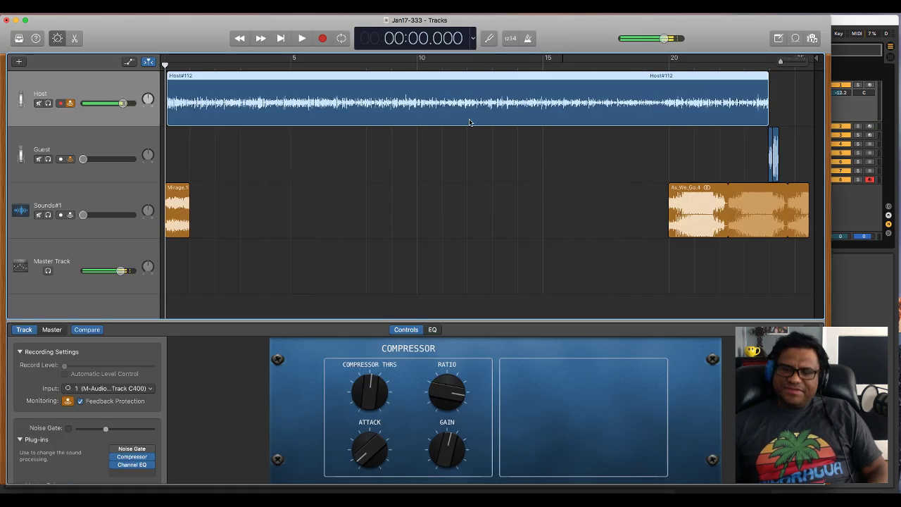
pyautogui.press('XF86AudioLowerVolume')
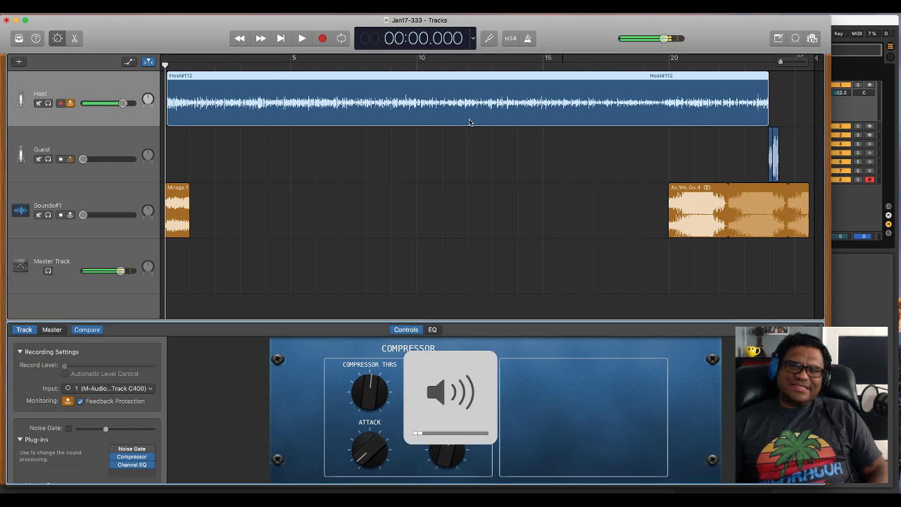
pyautogui.press('super+Tab')
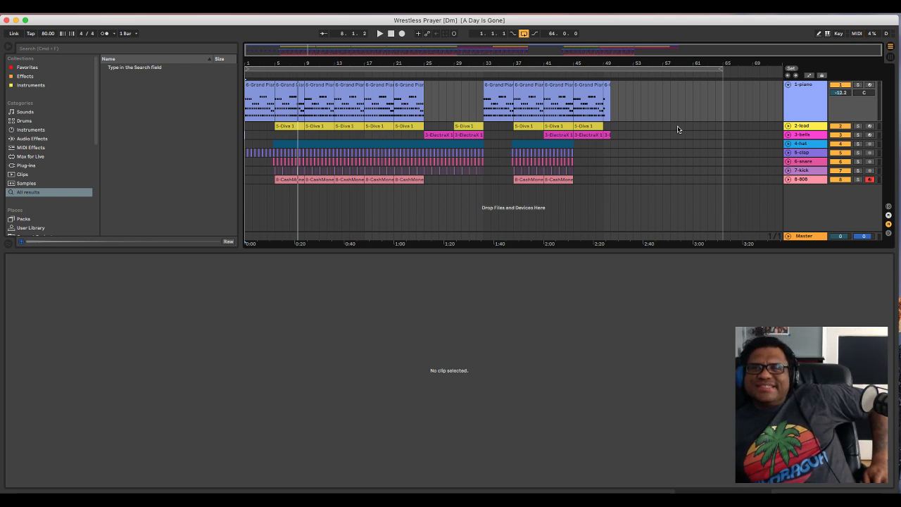
# Fold the piano track and shorten the arrangement loop to 52 bars.
pyautogui.click(788, 86)
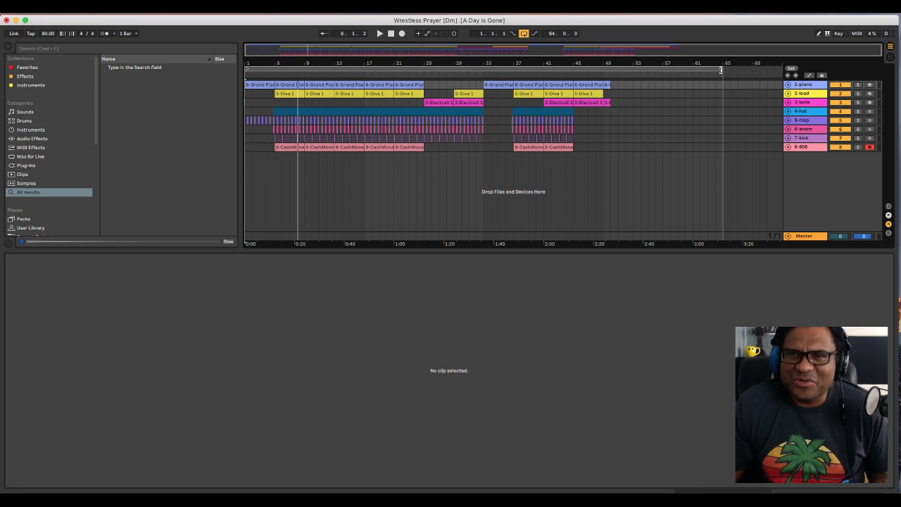
pyautogui.moveTo(722, 70); pyautogui.dragTo(634, 72)
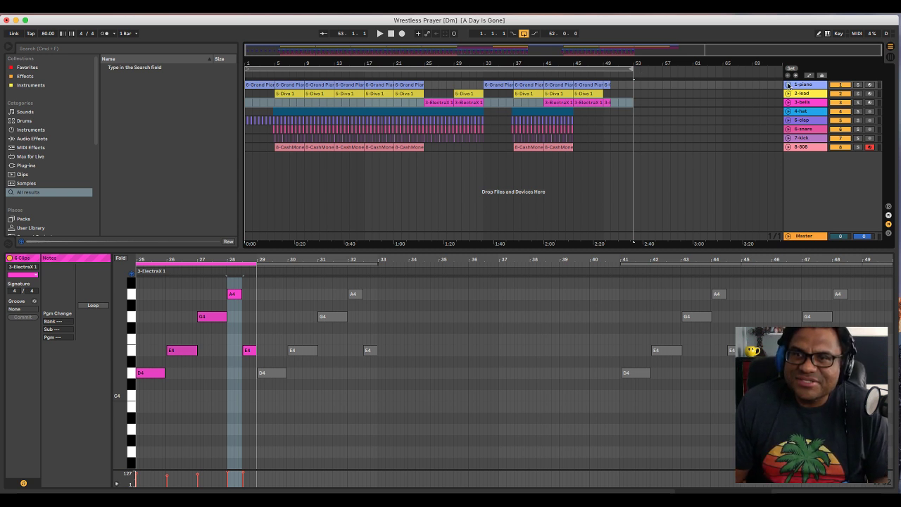
# Unfold the piano track, examine its device chain back to the Grand Piano Stretch instrument, and fold the track.
pyautogui.click(787, 84)
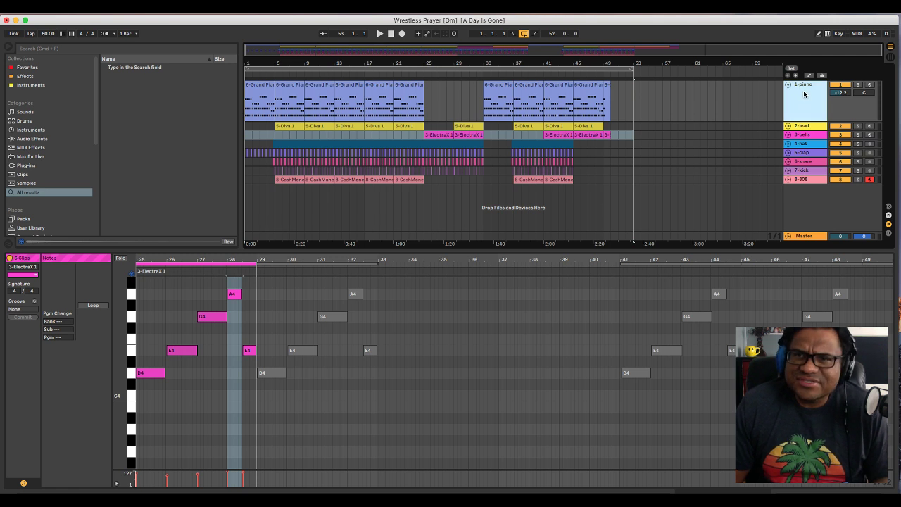
pyautogui.click(804, 93)
pyautogui.hscroll(-8, 521, 413)
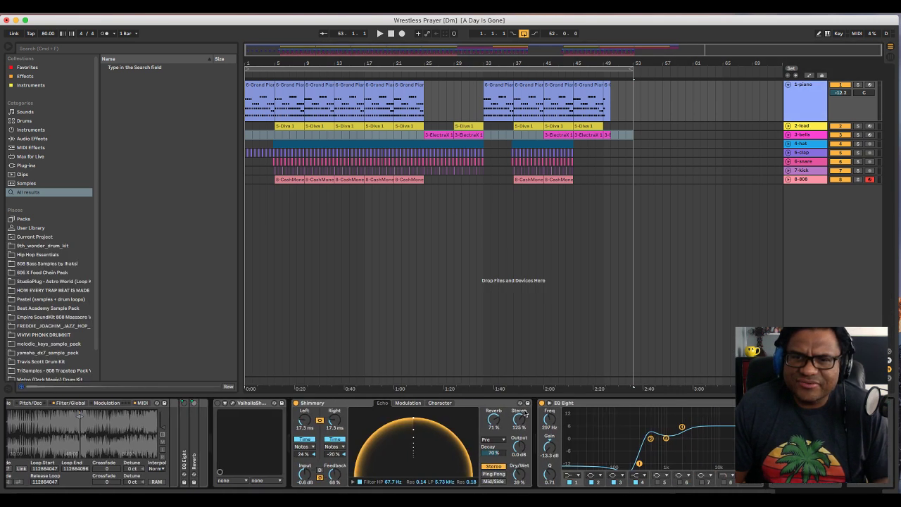
pyautogui.hscroll(-4, 525, 412)
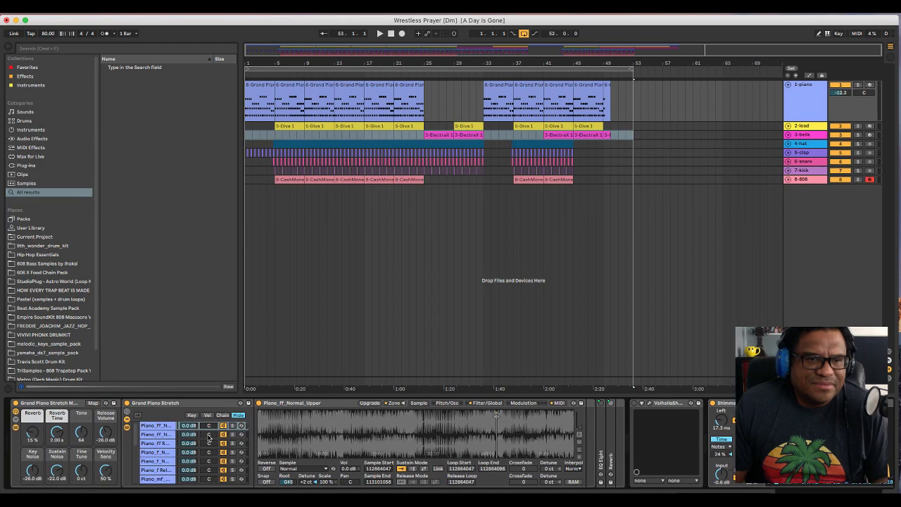
pyautogui.click(786, 85)
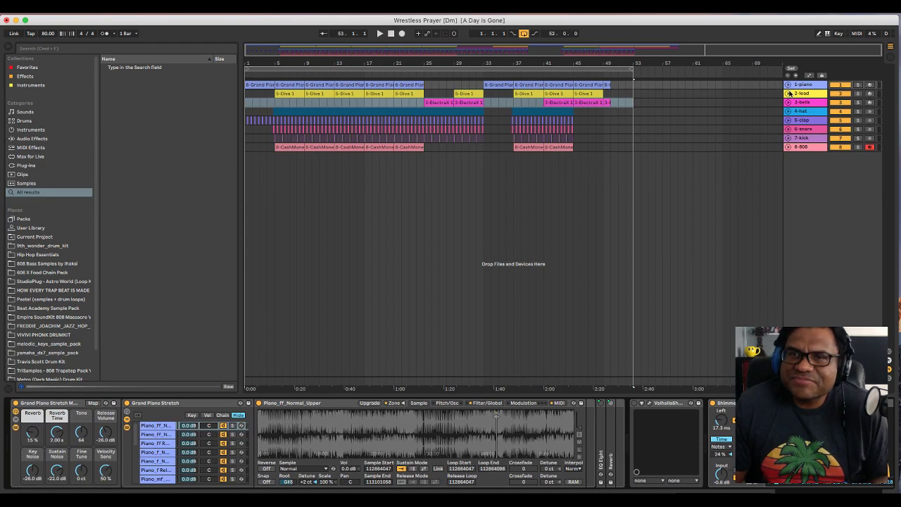
# Unfold the lead track and view the preset in its Diva plug-in window, closing the window again.
pyautogui.click(788, 94)
pyautogui.click(807, 94)
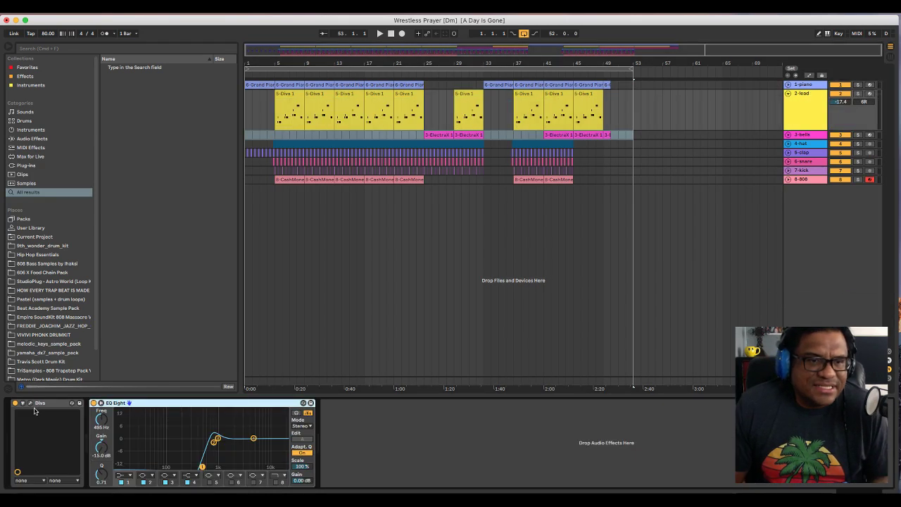
pyautogui.press('super+alt+p')
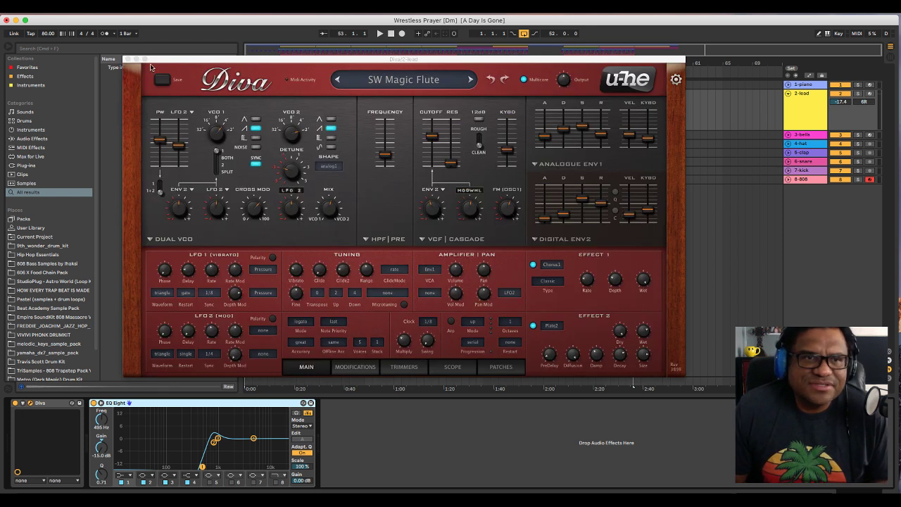
pyautogui.click(127, 60)
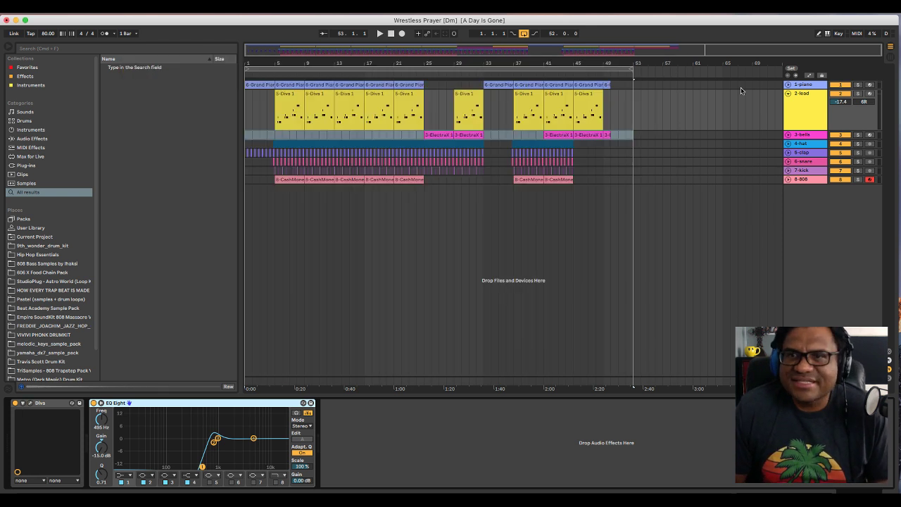
# Solo the lead track, audition its clip at bar 5 and fold the track.
pyautogui.click(858, 93)
pyautogui.click(276, 107)
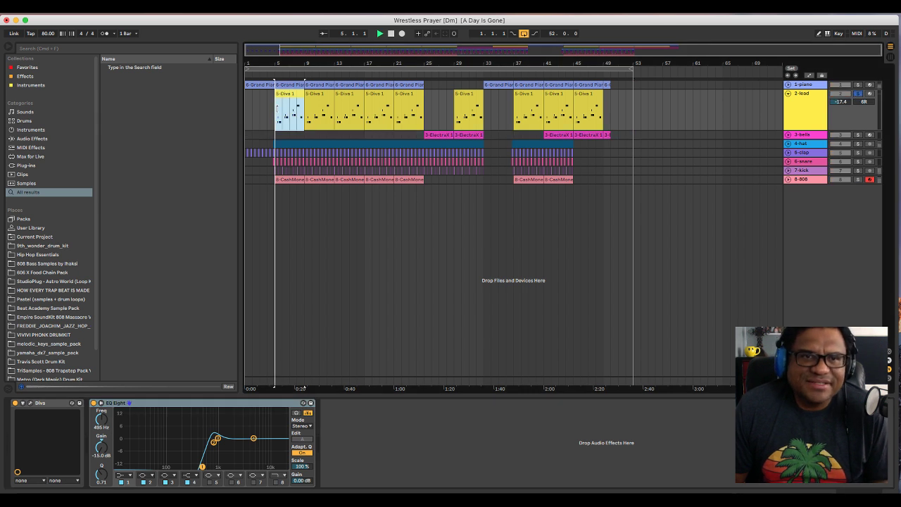
pyautogui.press('space')
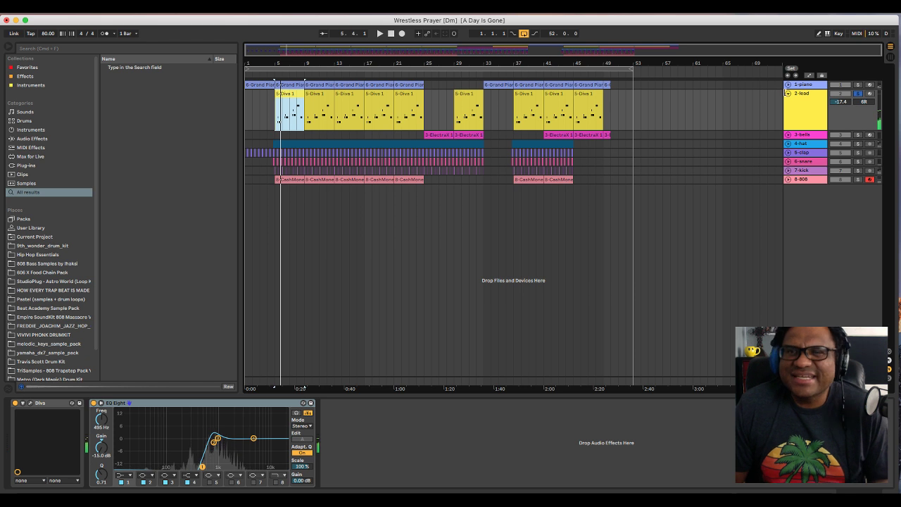
pyautogui.click(787, 93)
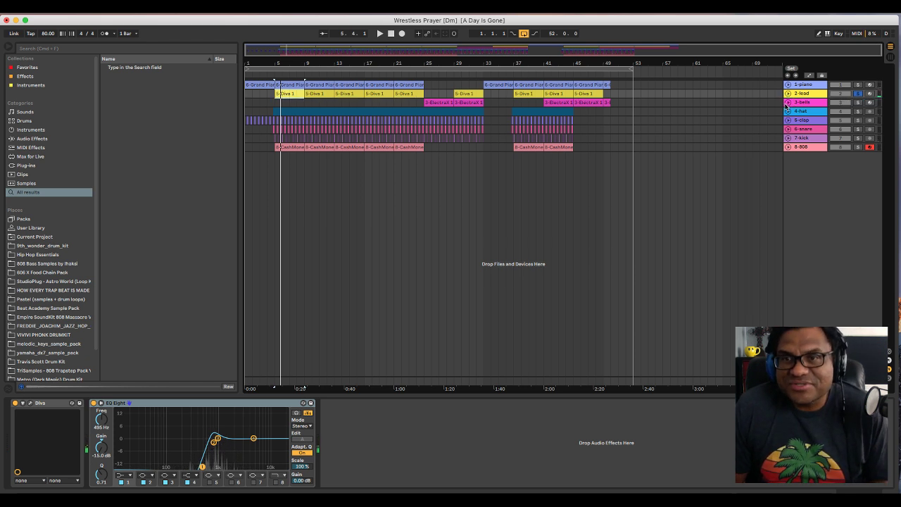
# Solo the bells track, audition its clip at bar 25 while viewing the ElectraX plug-in window, and fold the track.
pyautogui.click(788, 103)
pyautogui.click(857, 103)
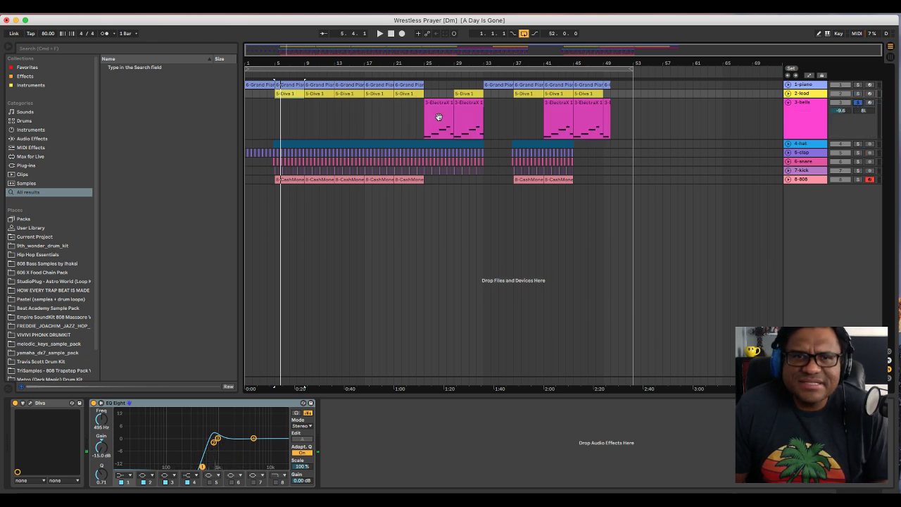
pyautogui.click(428, 113)
pyautogui.press('space')
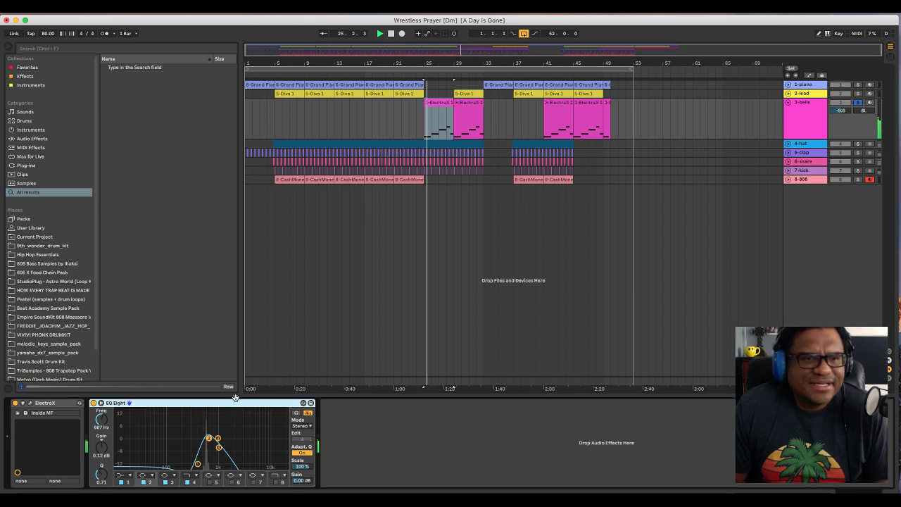
pyautogui.click(31, 403)
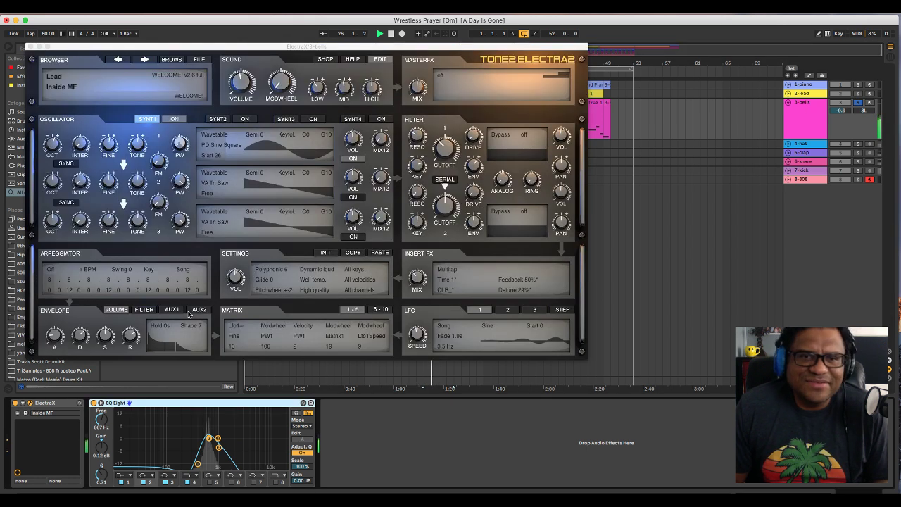
pyautogui.click(30, 47)
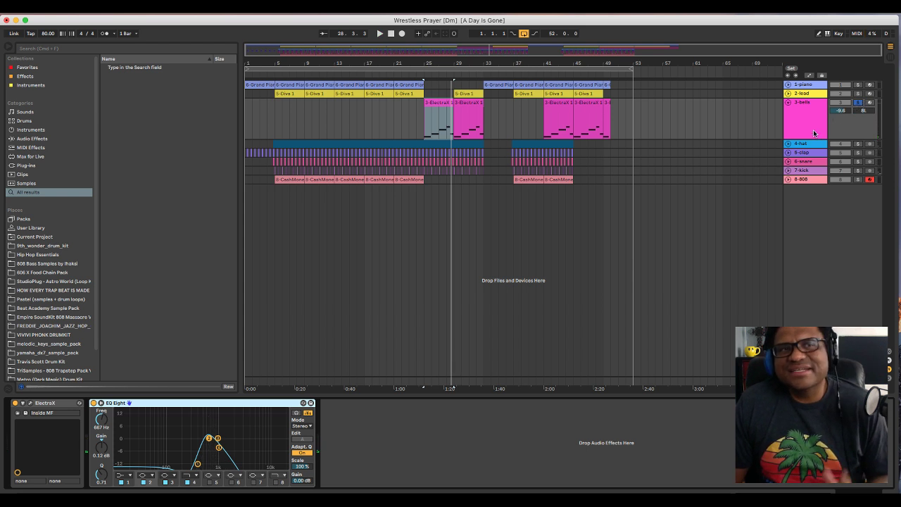
pyautogui.click(787, 103)
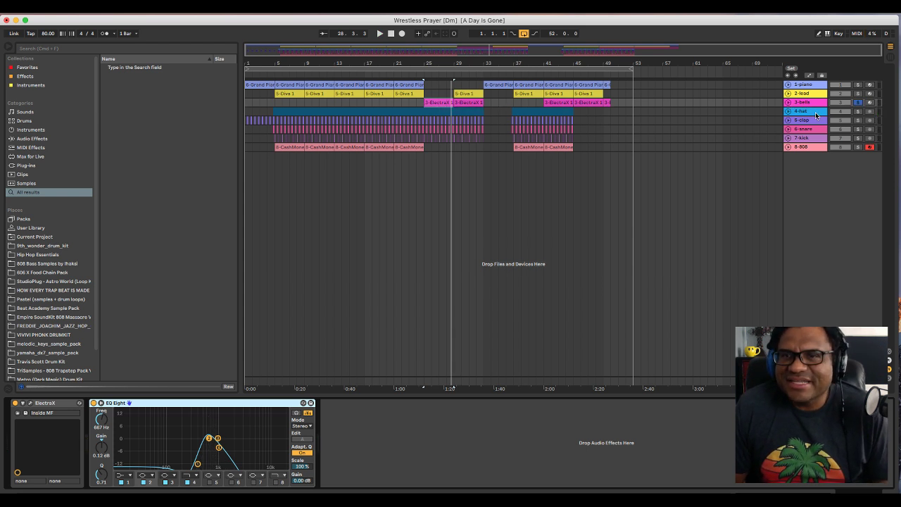
# Unfold the 808 track and solo it in place of the bells track.
pyautogui.click(788, 113)
pyautogui.click(788, 113)
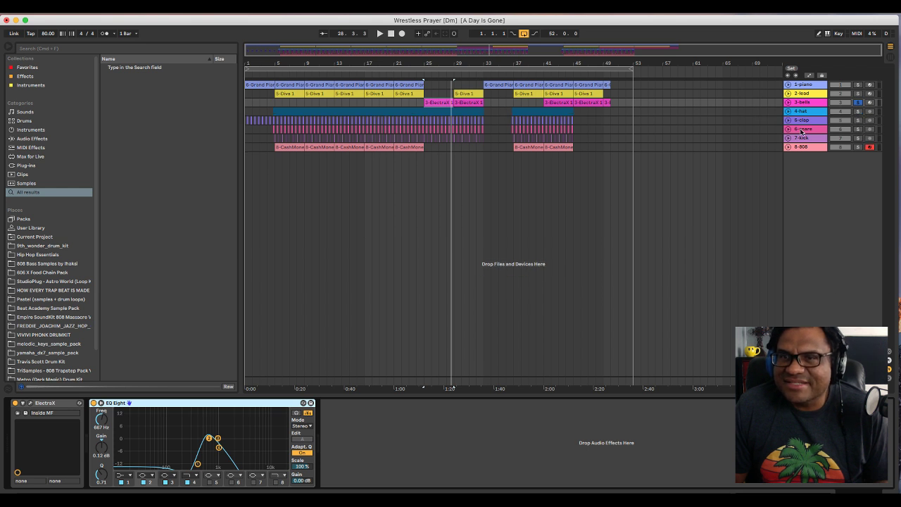
pyautogui.click(788, 147)
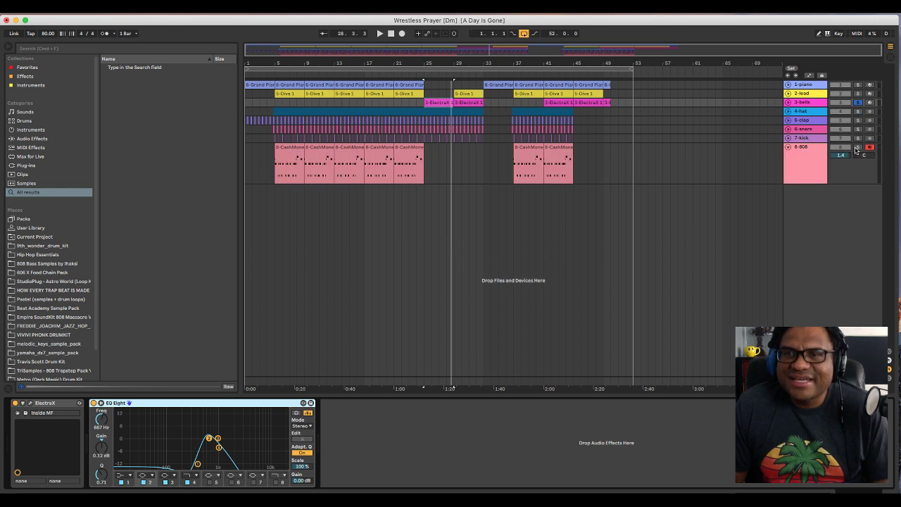
pyautogui.click(857, 147)
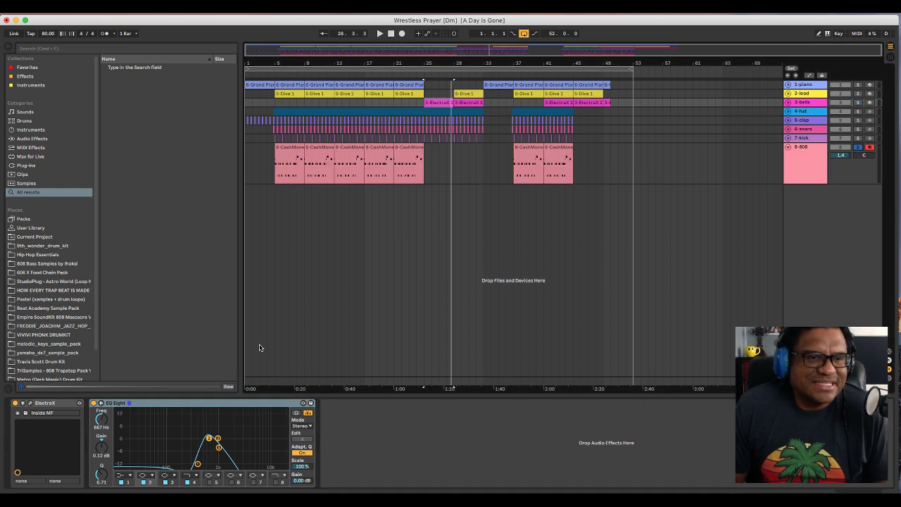
# Audition the 808 clip at bar 5, raising the system volume, and fold the track.
pyautogui.scroll(-2, 71, 322)
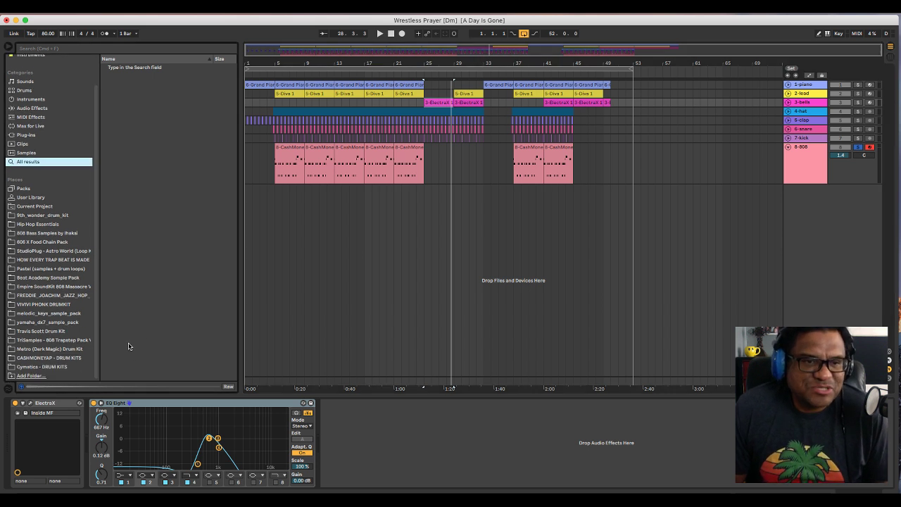
pyautogui.click(277, 160)
pyautogui.press('space')
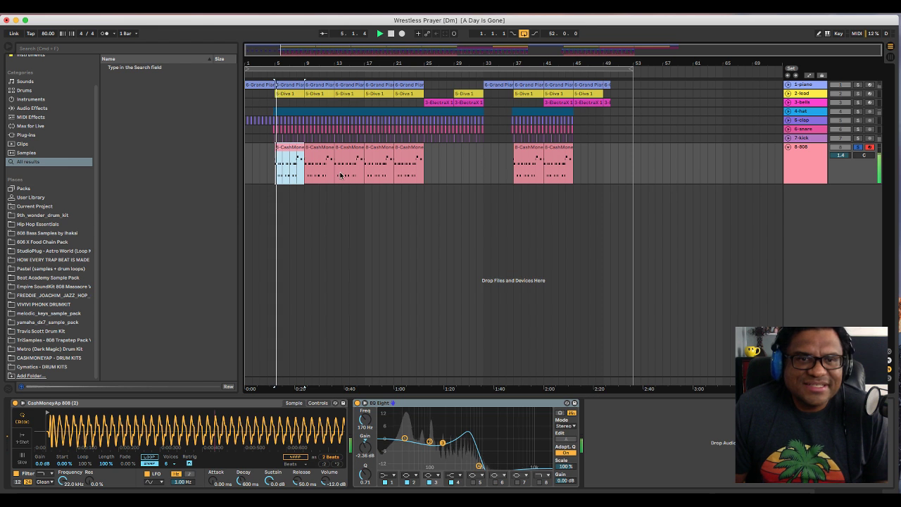
pyautogui.press('XF86AudioRaiseVolume')
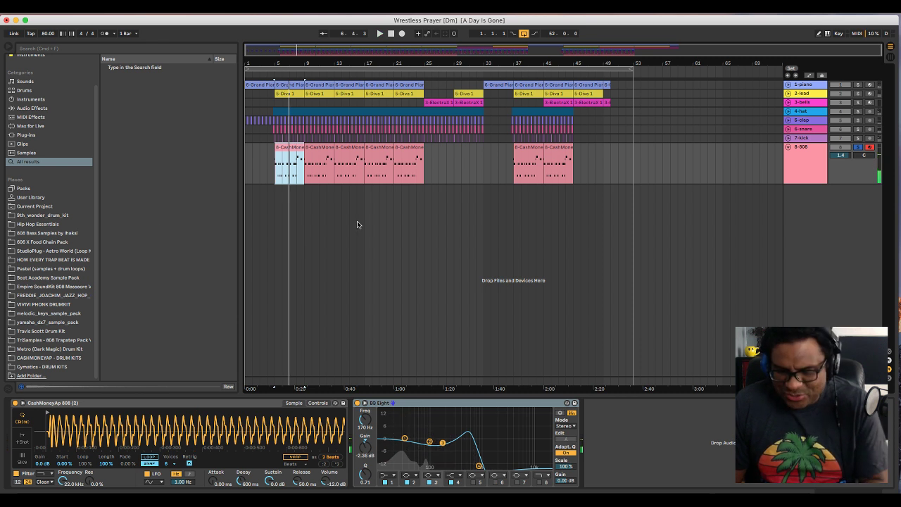
pyautogui.press('XF86AudioRaiseVolume')
pyautogui.press('space')
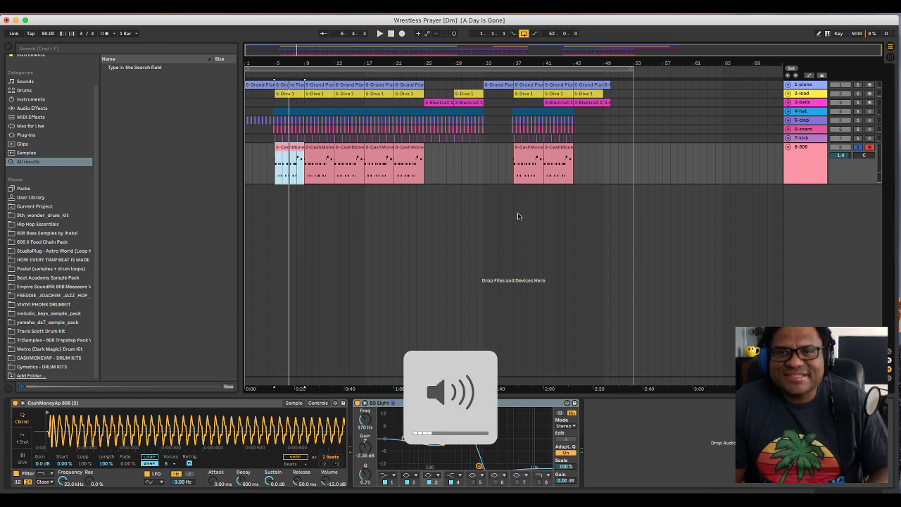
pyautogui.click(788, 147)
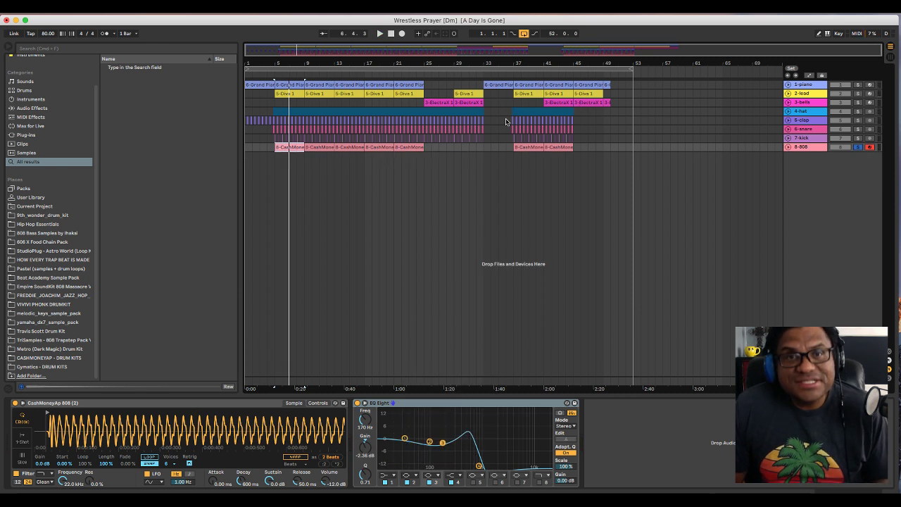